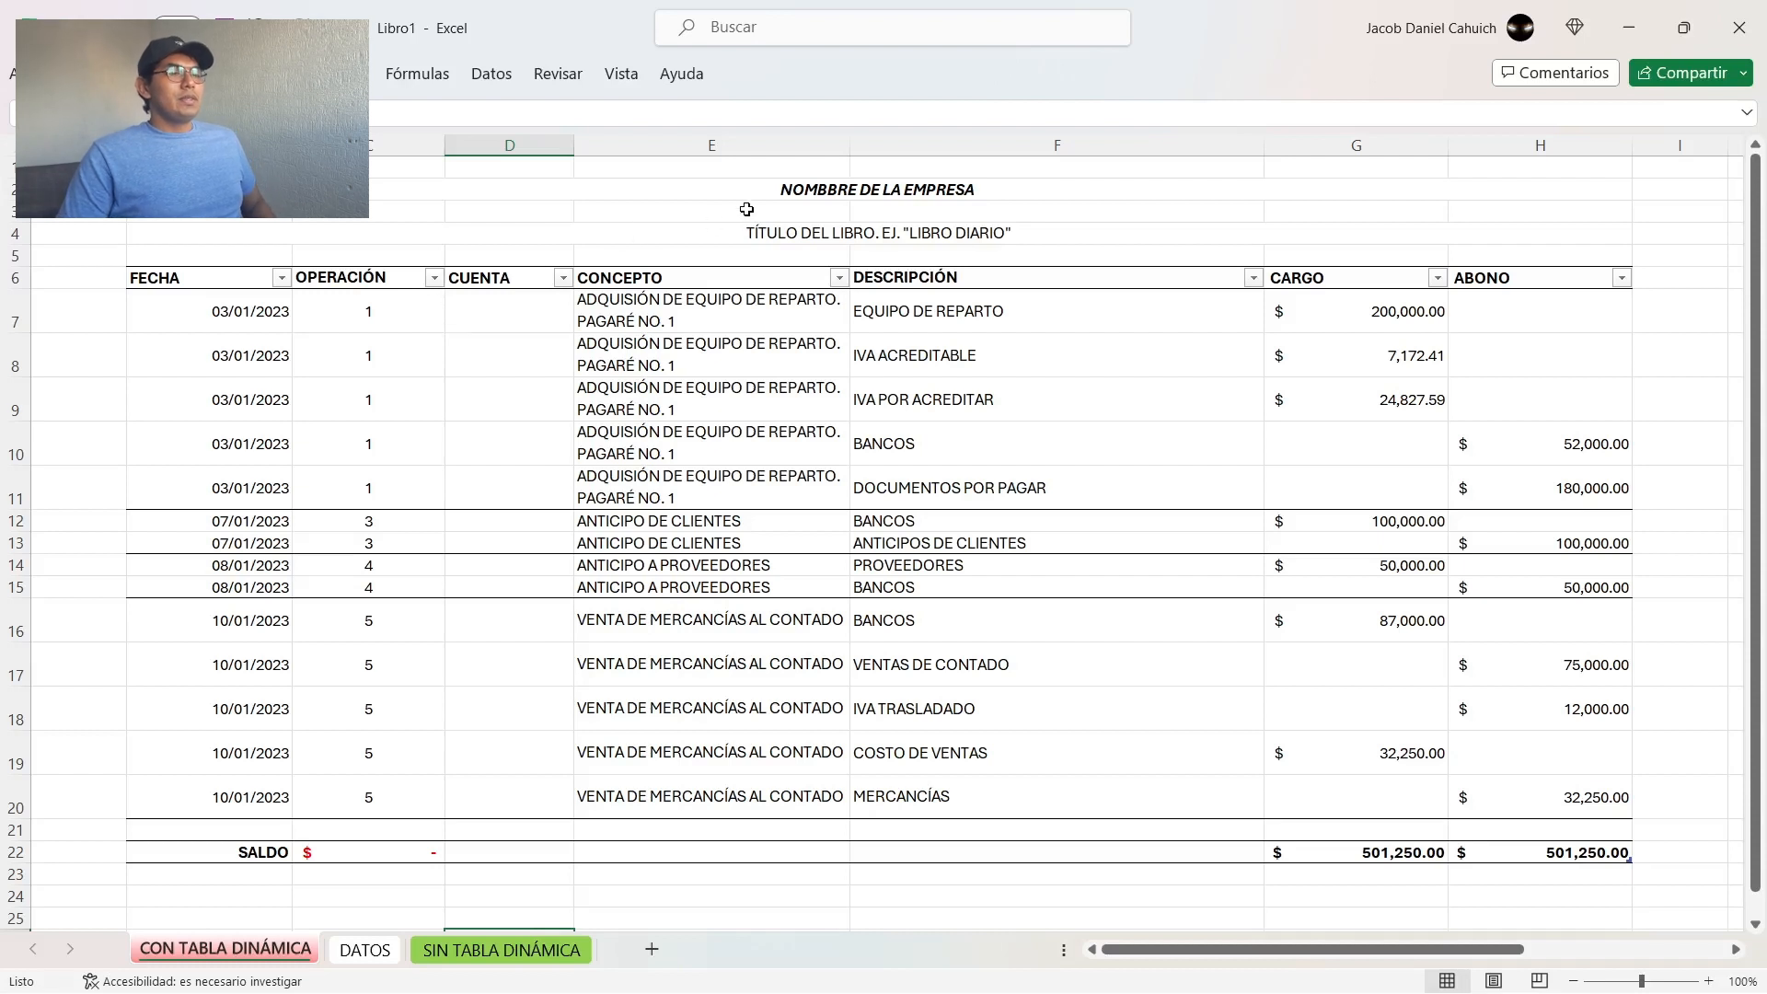
Step: Review the company name, the book title, a CONCEPTO entry and the numbers in the OPERACIÓN column
left_click(797, 191)
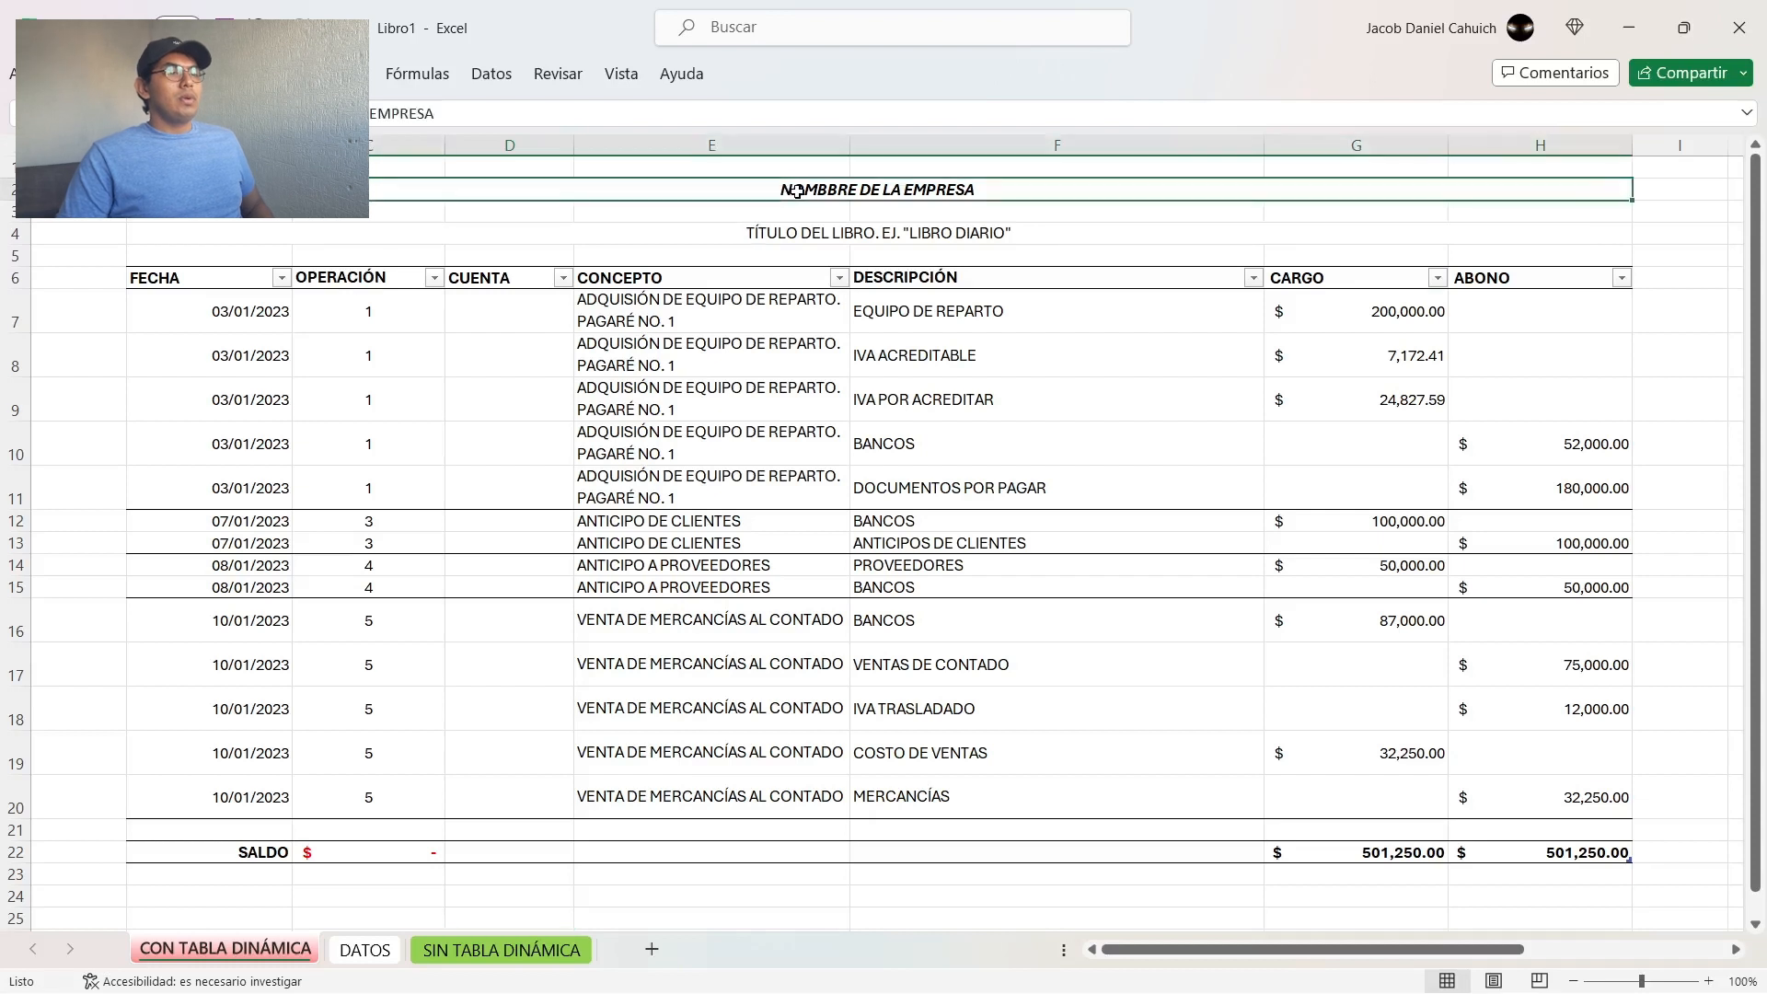
left_click(816, 233)
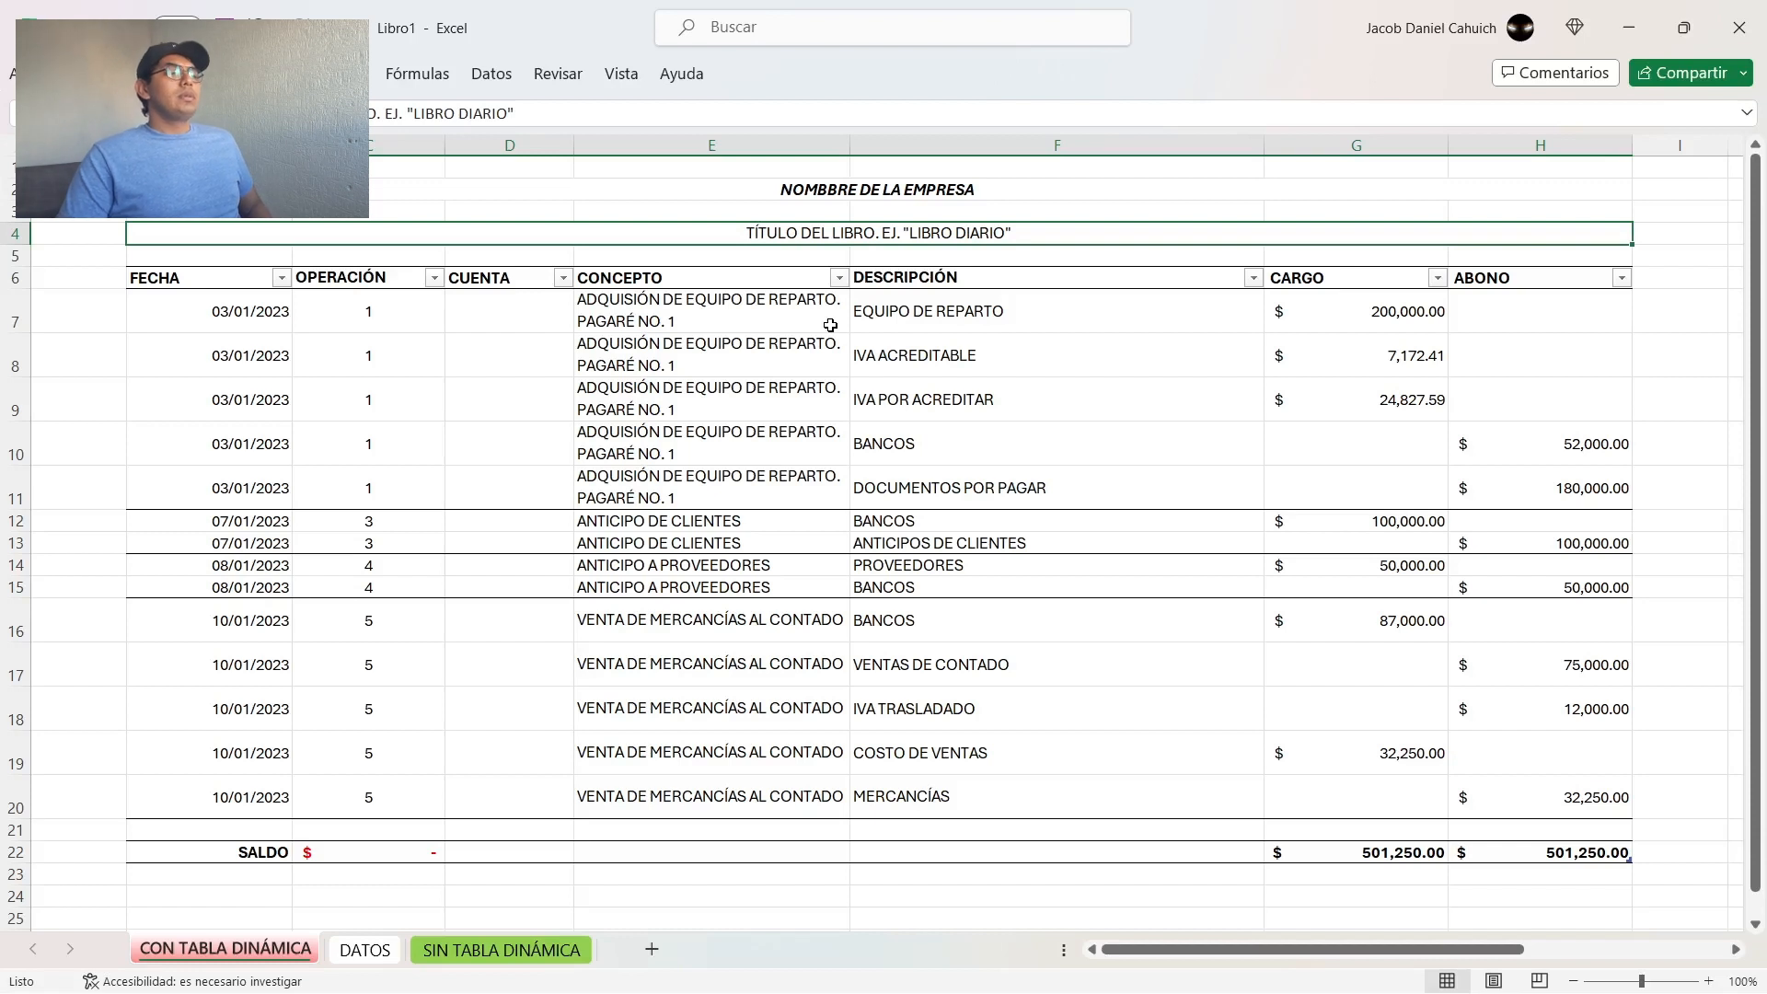
left_click(608, 388)
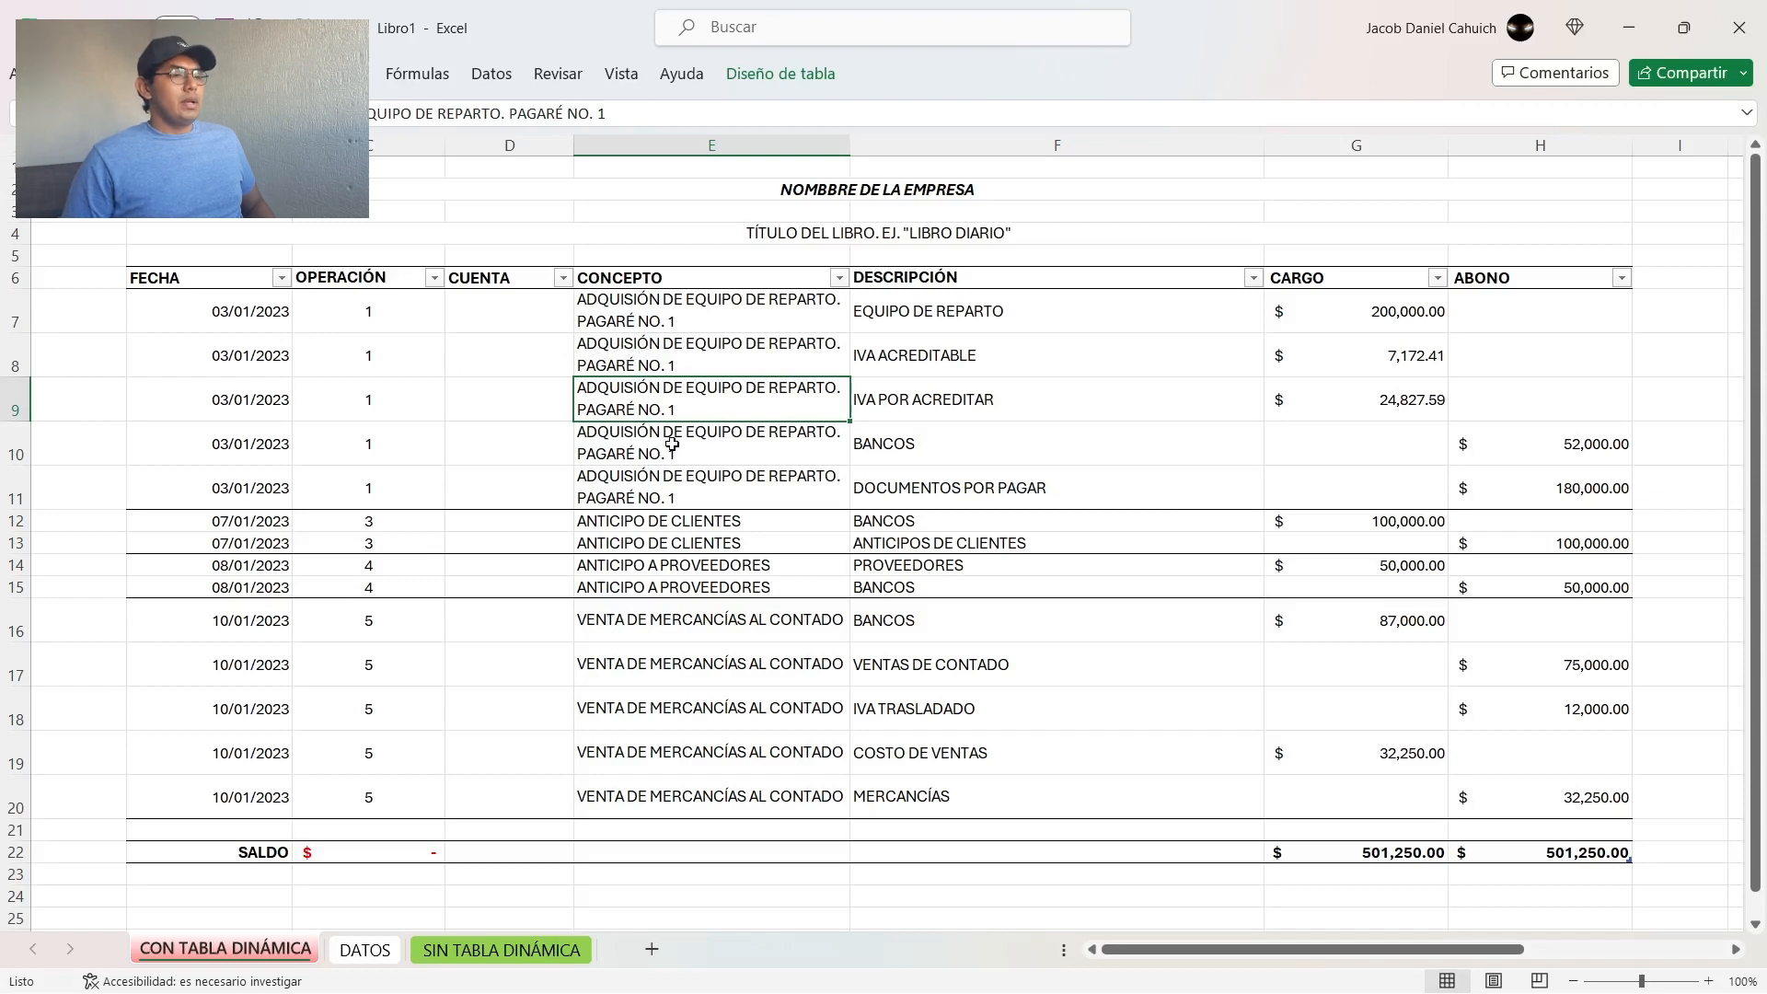
key("Up")
key("Up")
key("Left")
key("Left")
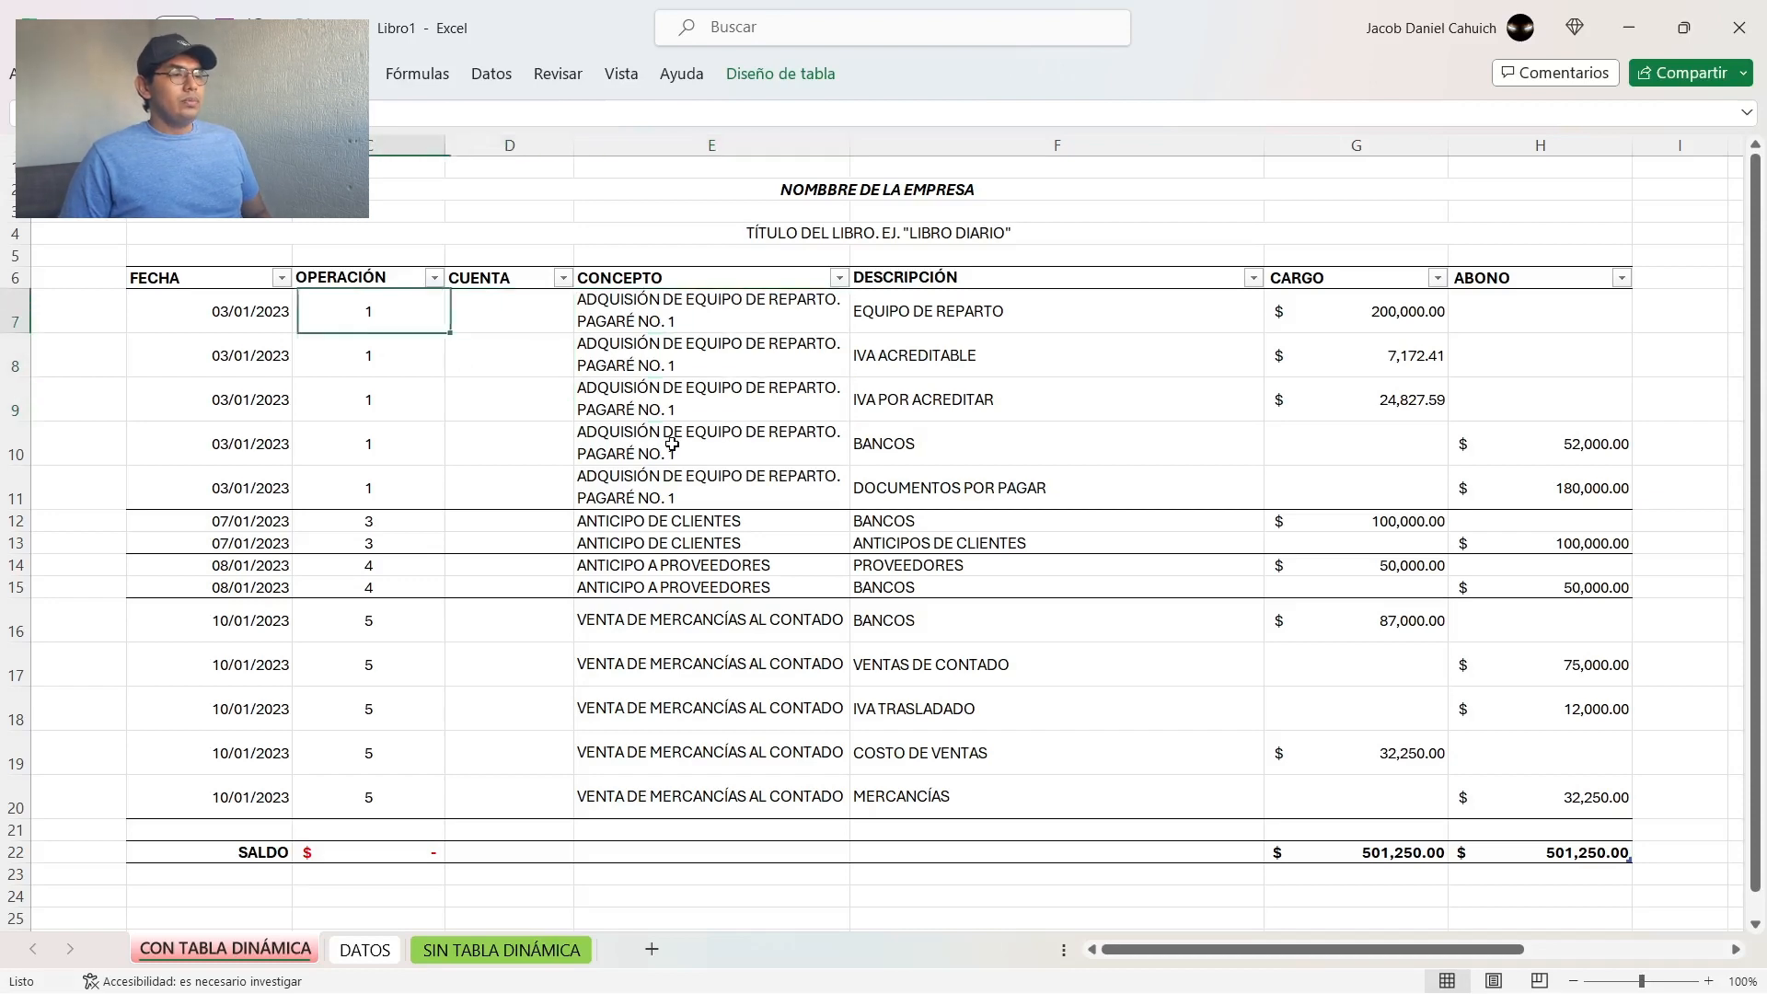
key("Down")
key("Down")
key("Down")
key("Down")
key("Down")
key("Down")
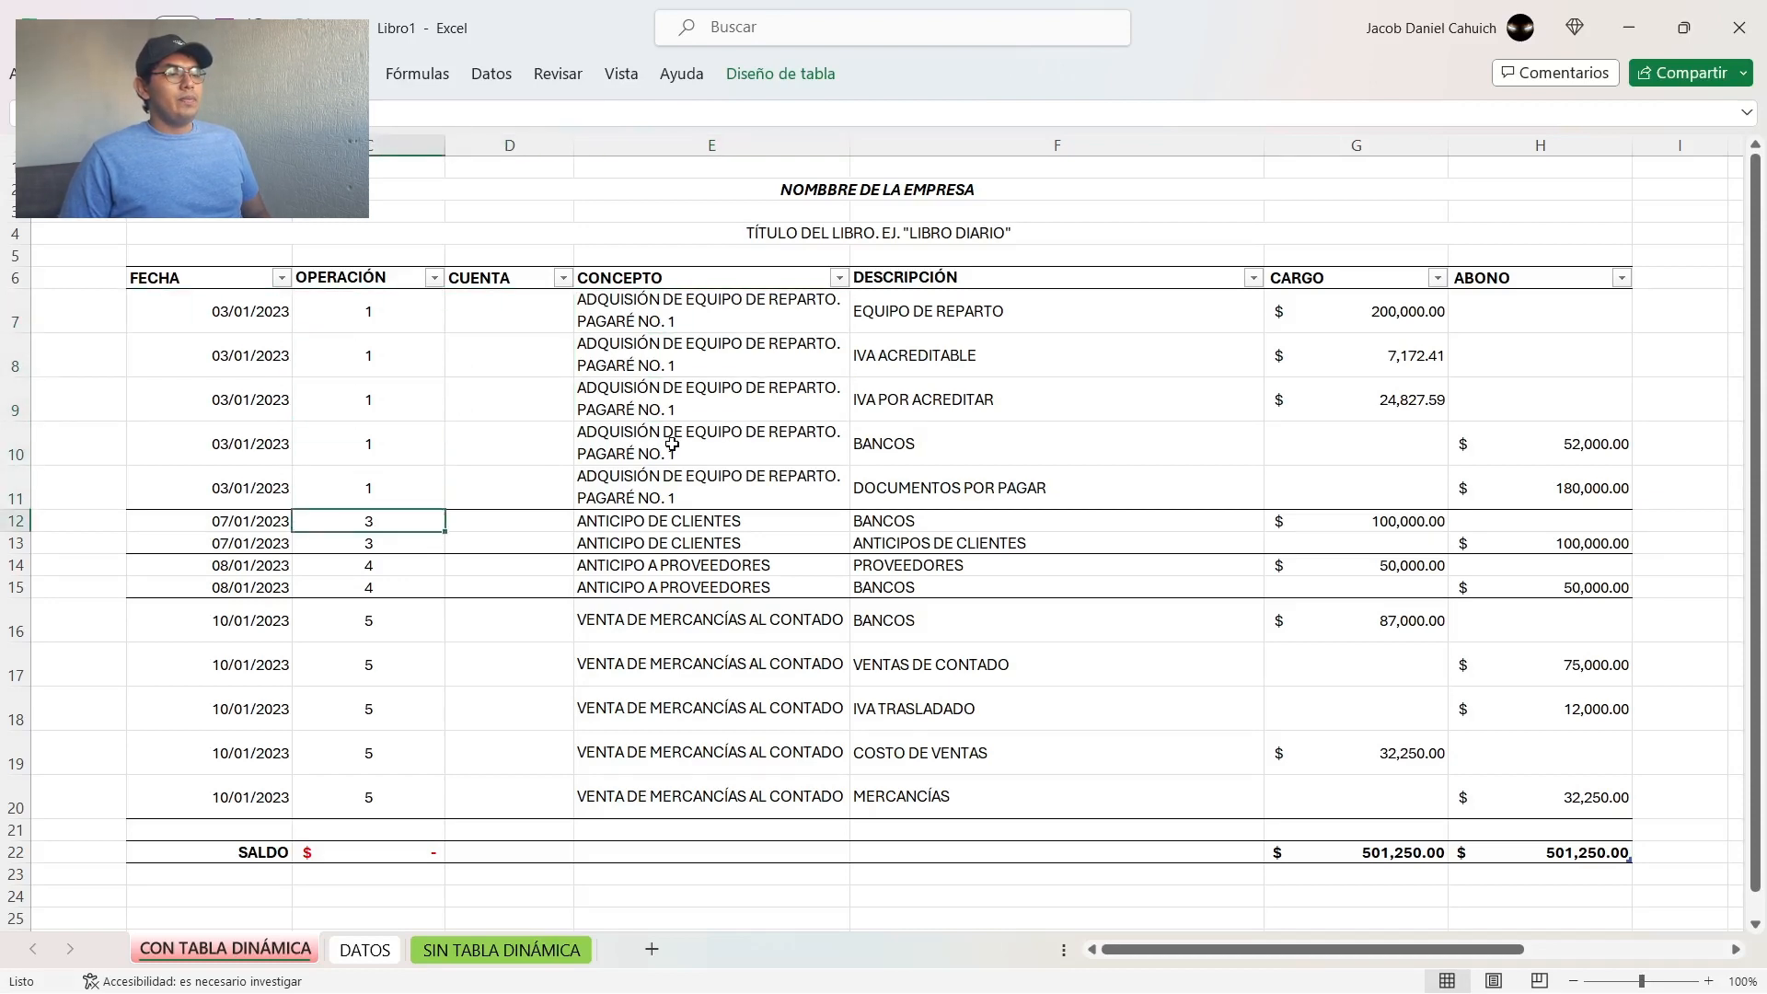
key("Up")
key("Down")
key("Down")
key("Down")
key("Down")
key("Down")
key("Down")
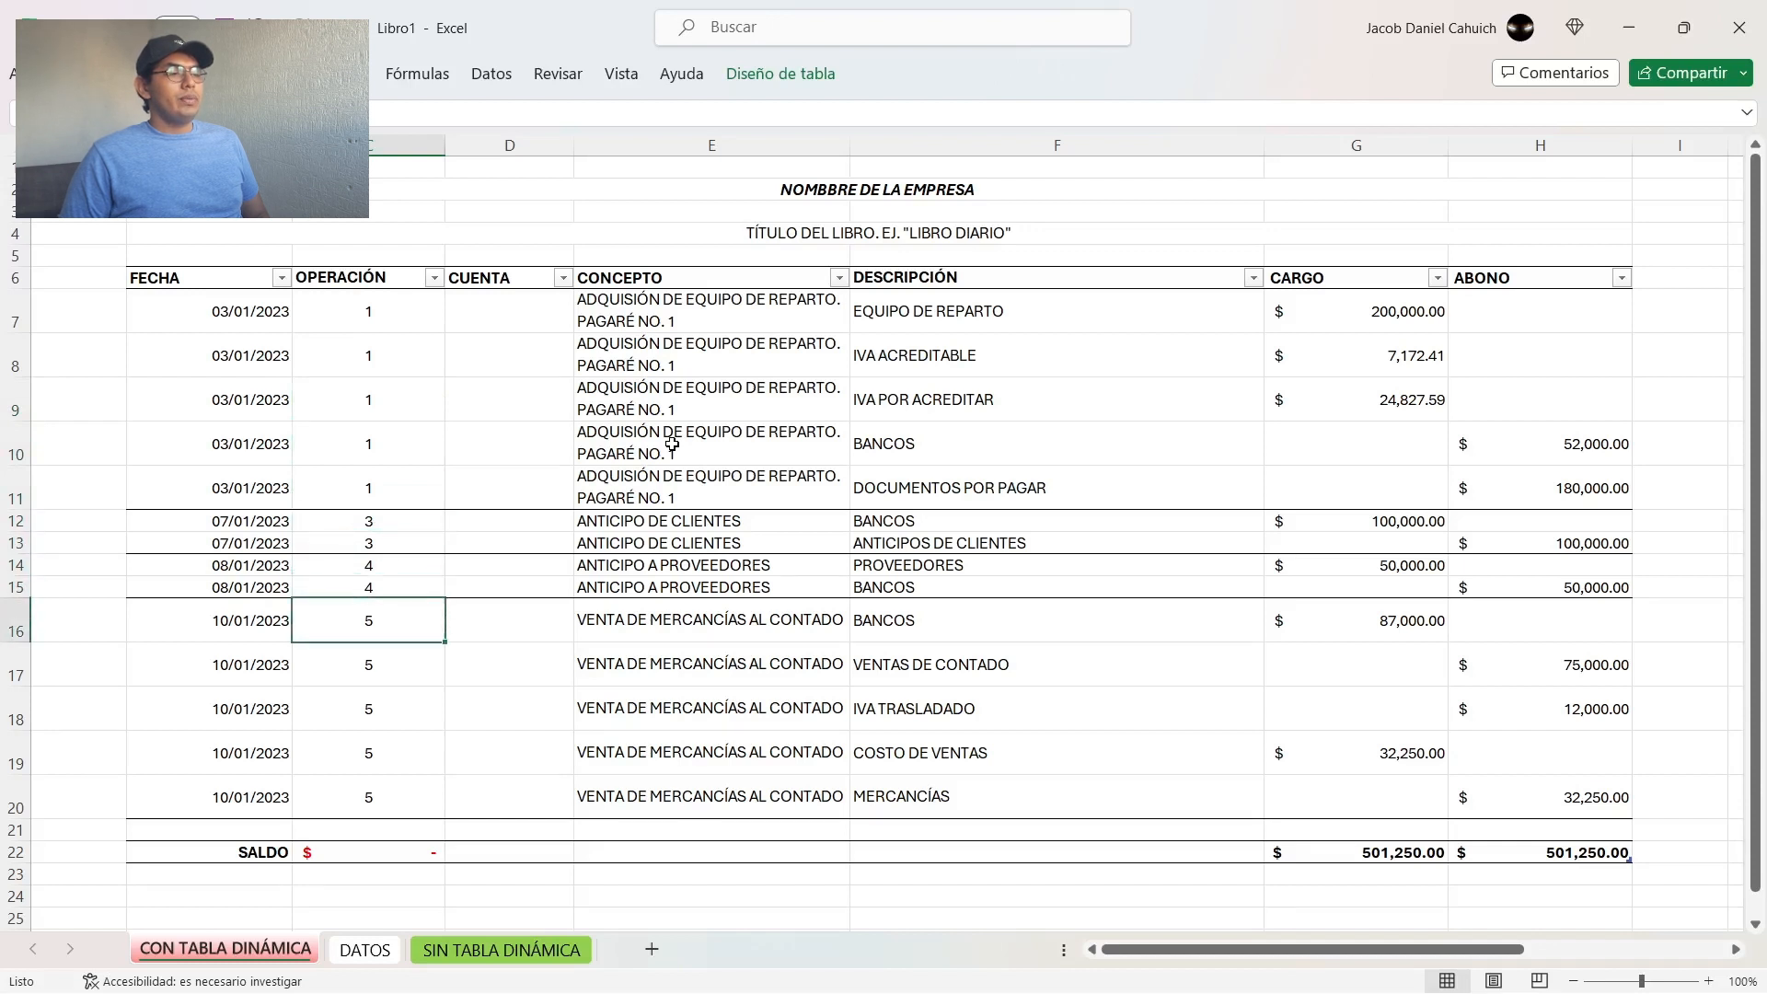
Step: Examine the CONCEPTO entries of each operation and the closing rows of operations 1 and 3
key("Up")
key("Right")
key("Up")
key("Right")
key("Up")
key("Up")
key("Up")
key("Up")
key("Up")
key("Up")
key("Up")
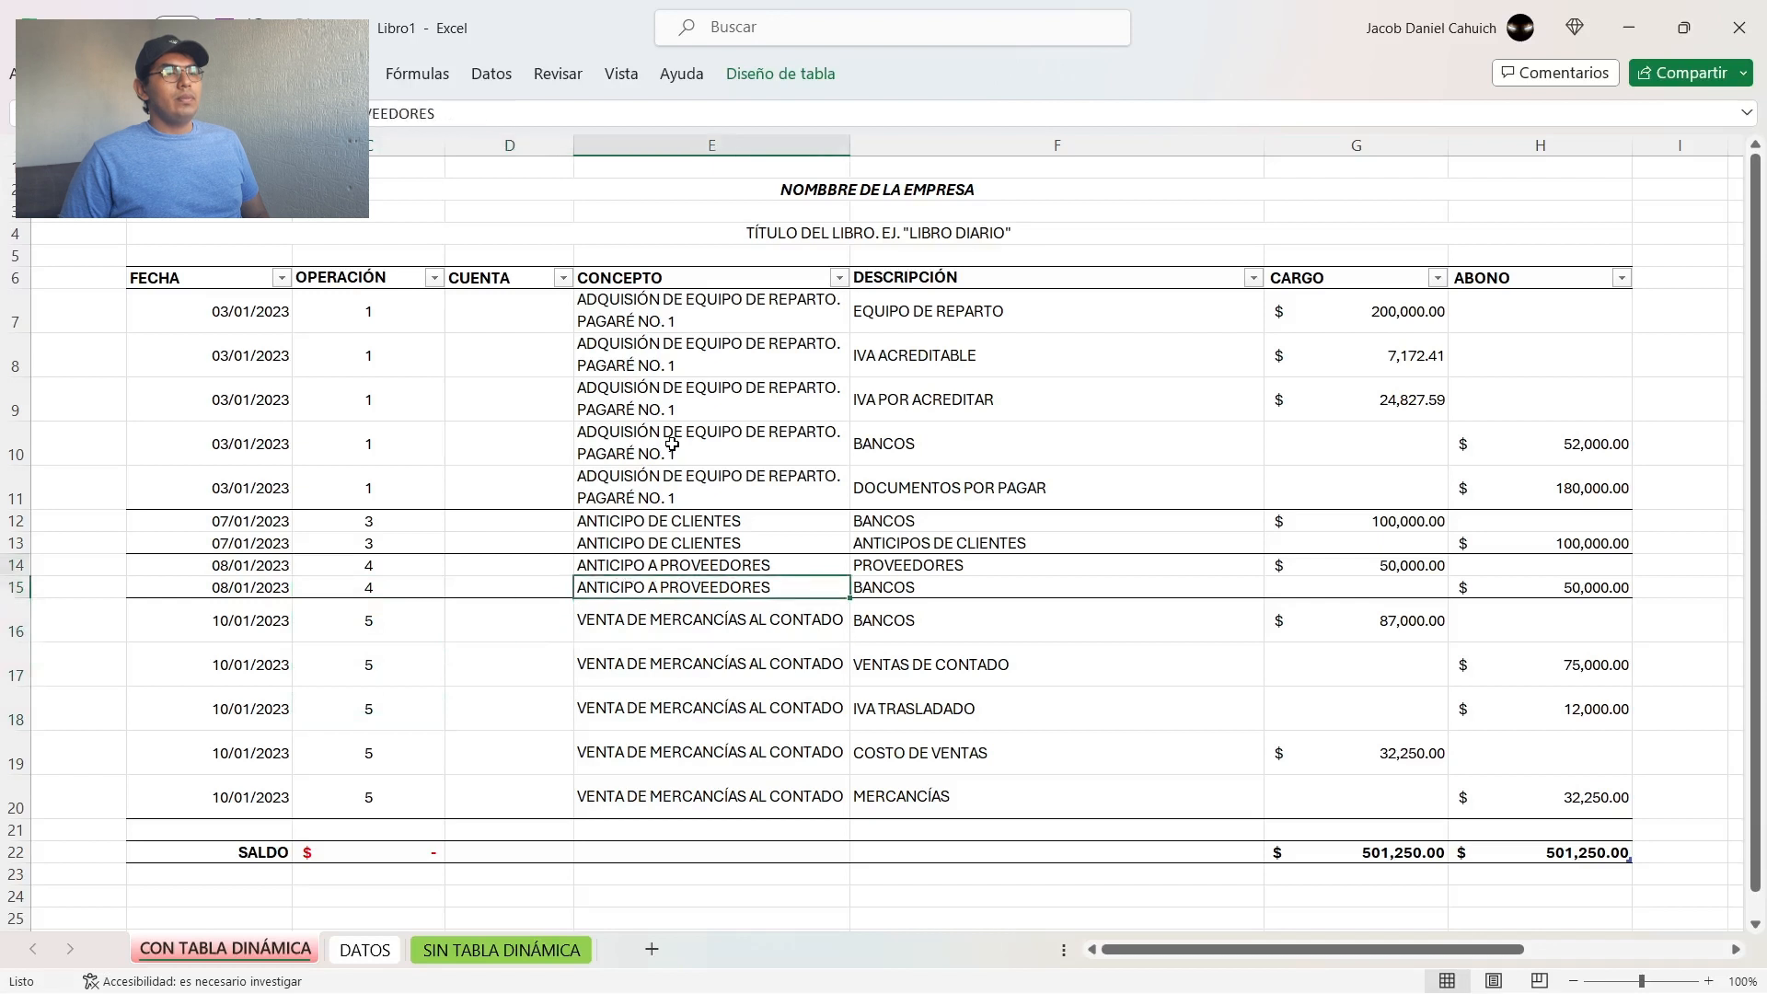
key("Down")
key("Down")
key("Down")
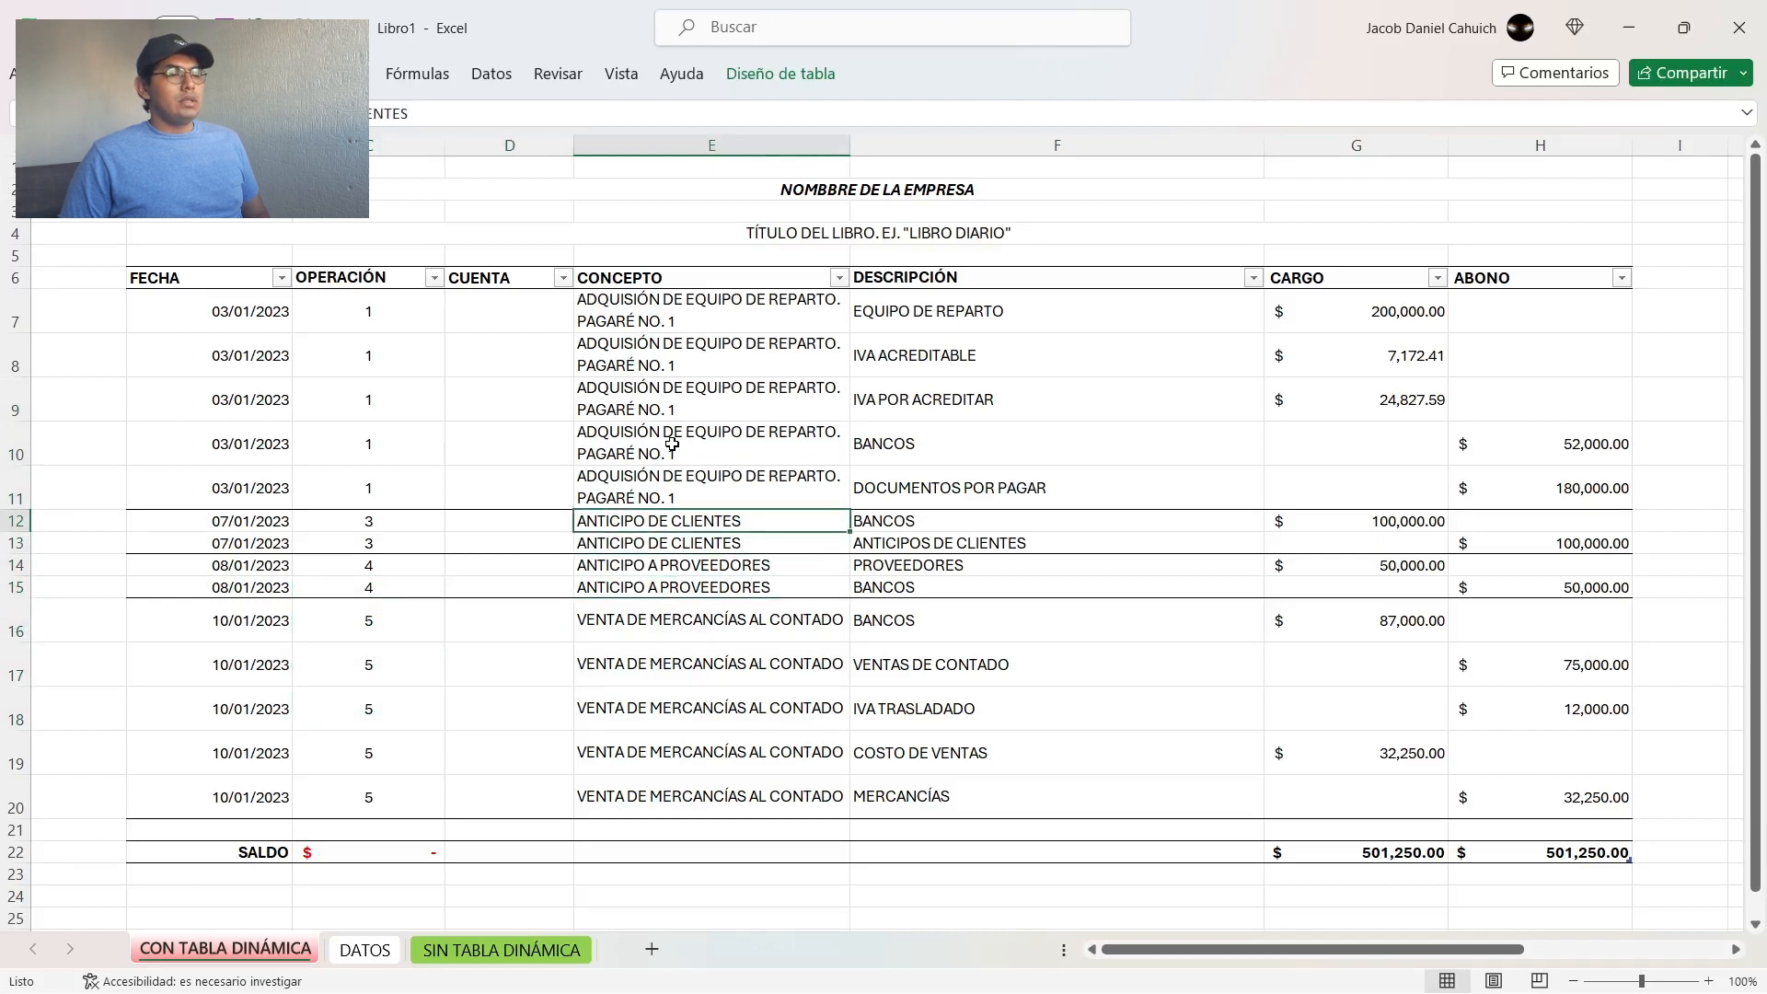
key("Up")
key("shift+space")
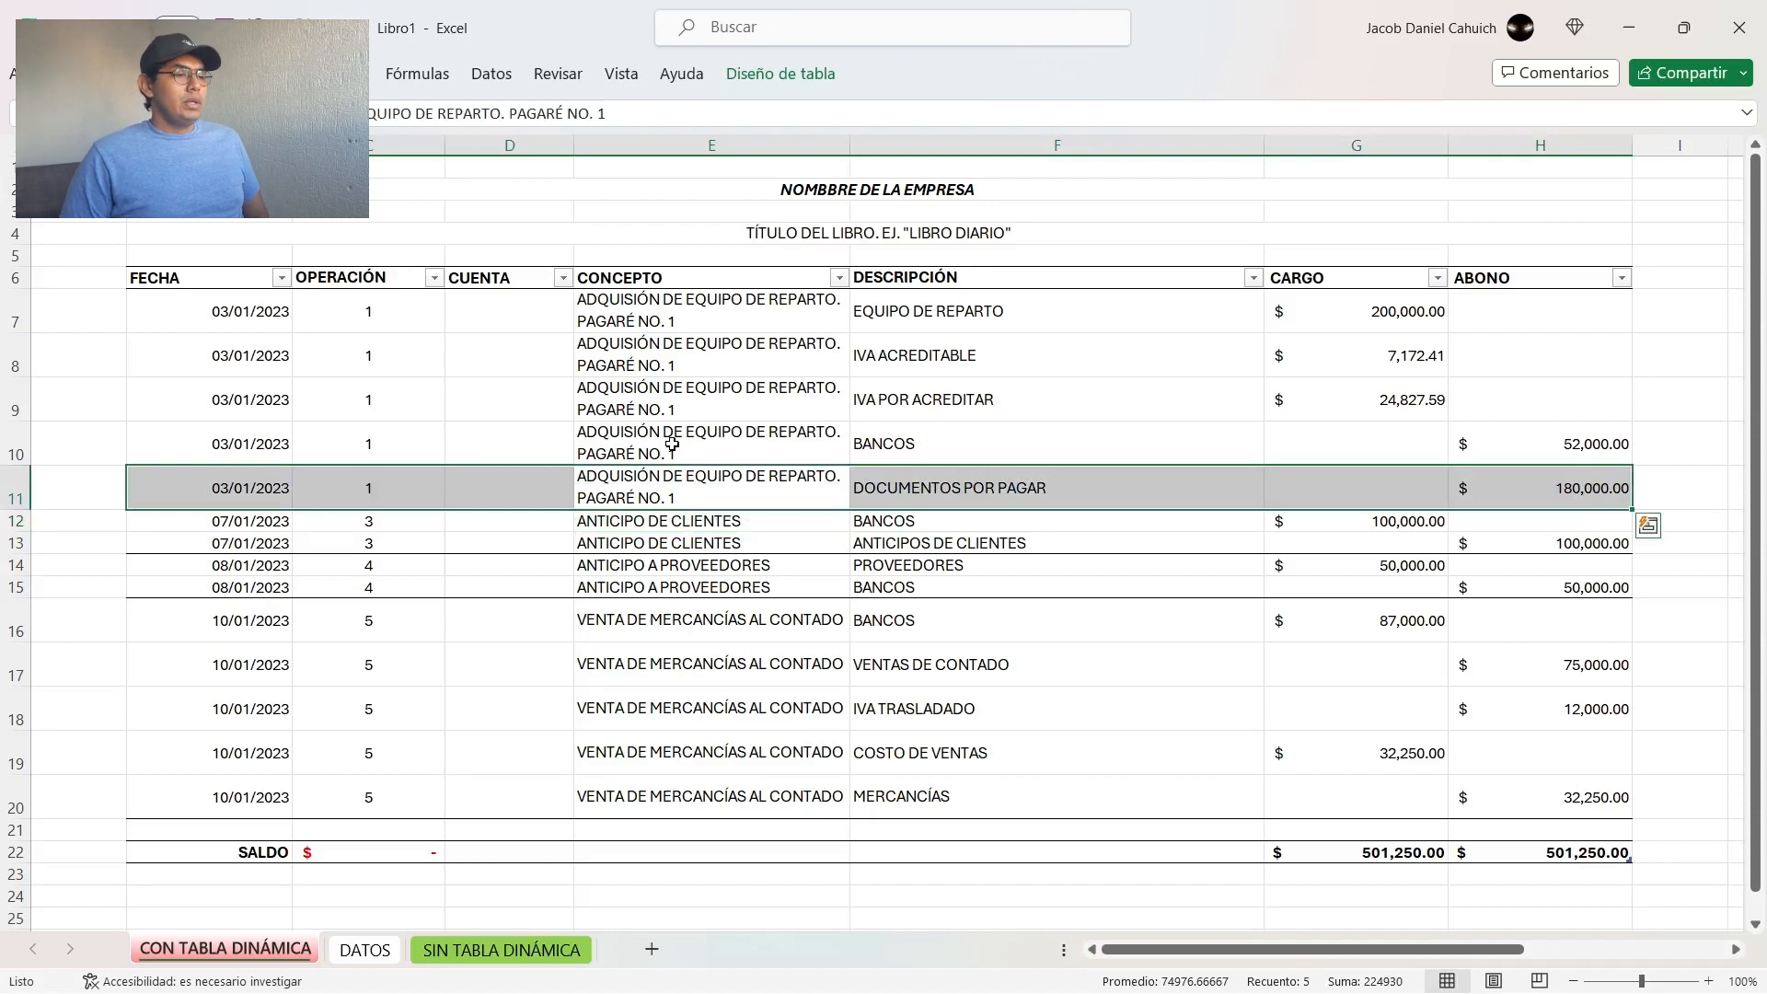
key("Down")
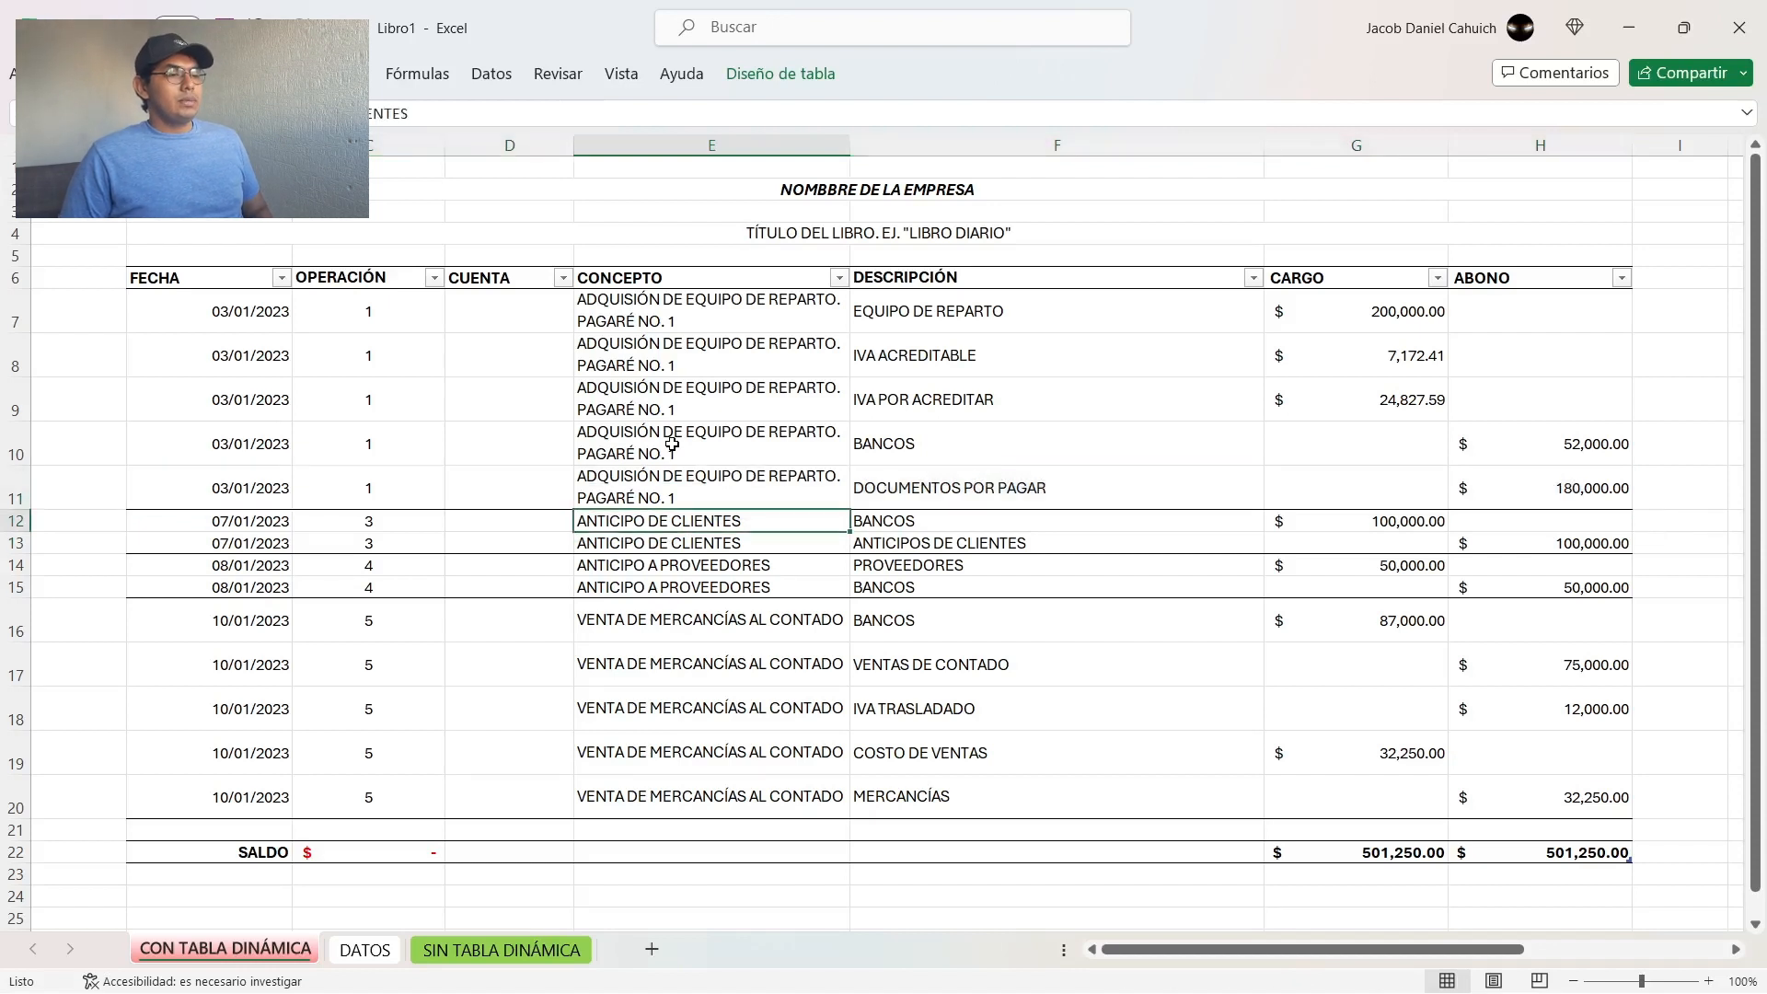
key("Down")
key("shift+space")
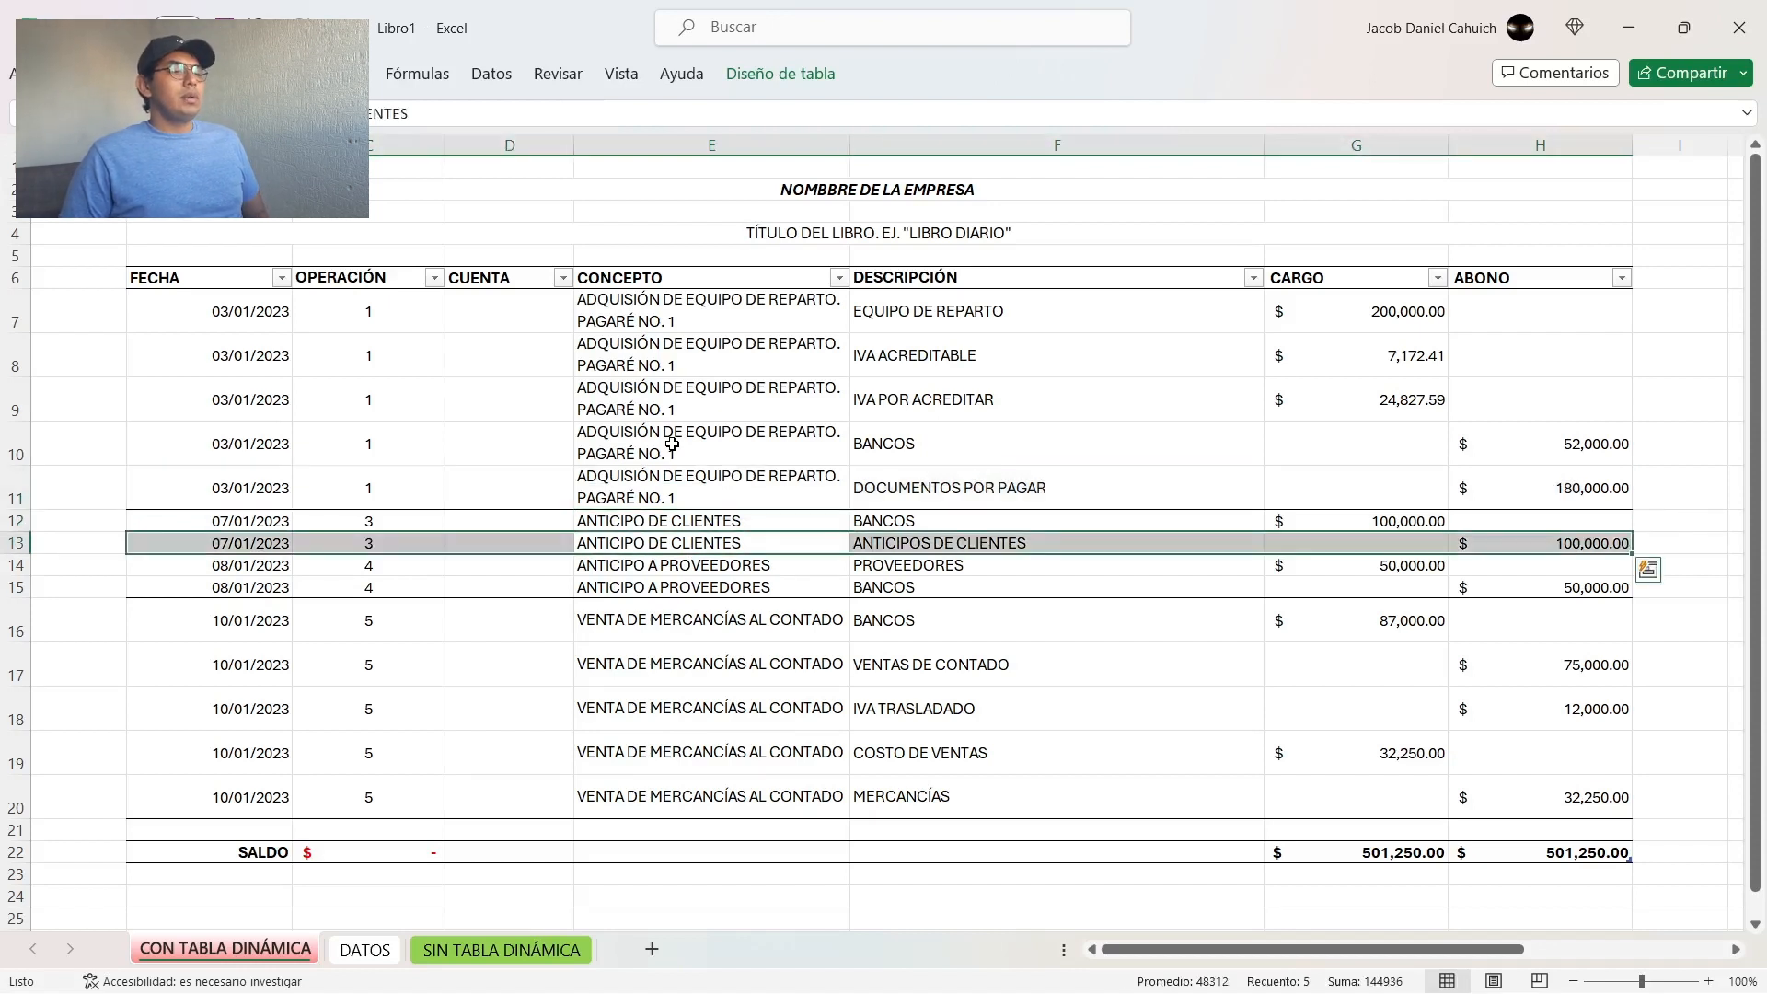
Step: Clear the repeated date, operation, account and concept cells of operation 1 in B8:E11
key("Down")
key("Left")
key("Left")
key("Up")
key("Up")
key("Up")
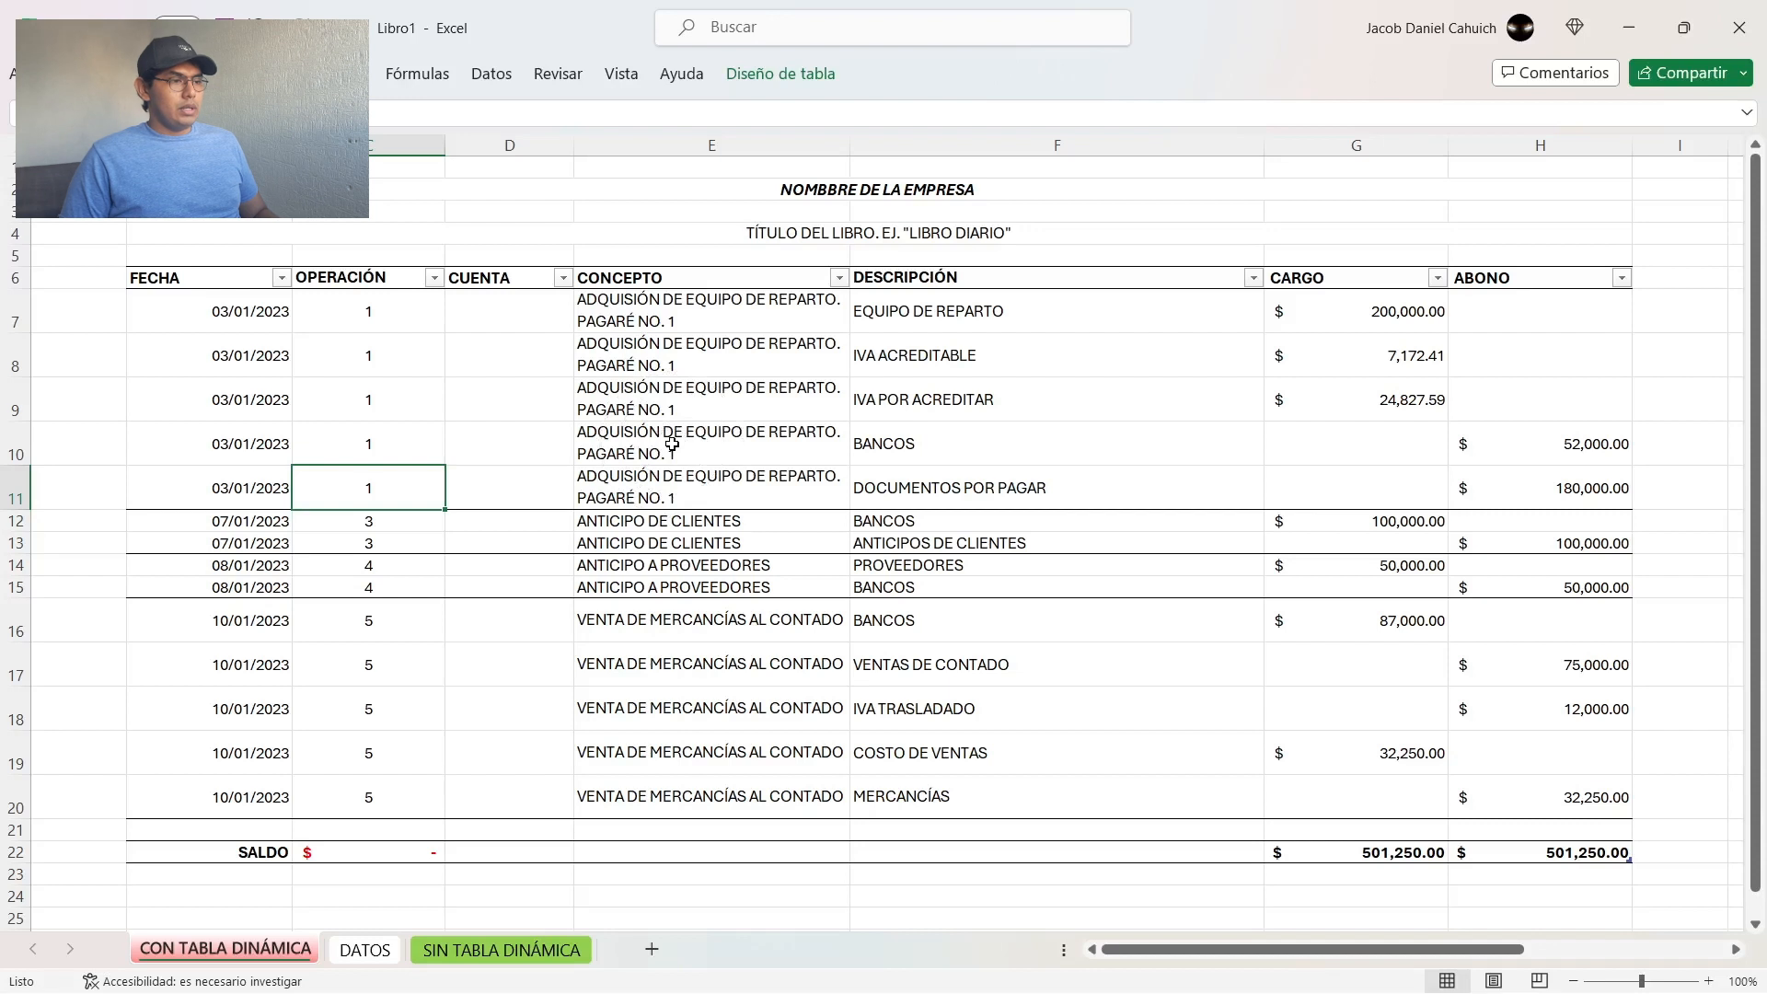
key("ctrl+shift+Up")
key("shift+Down")
key("shift+Down")
key("Left")
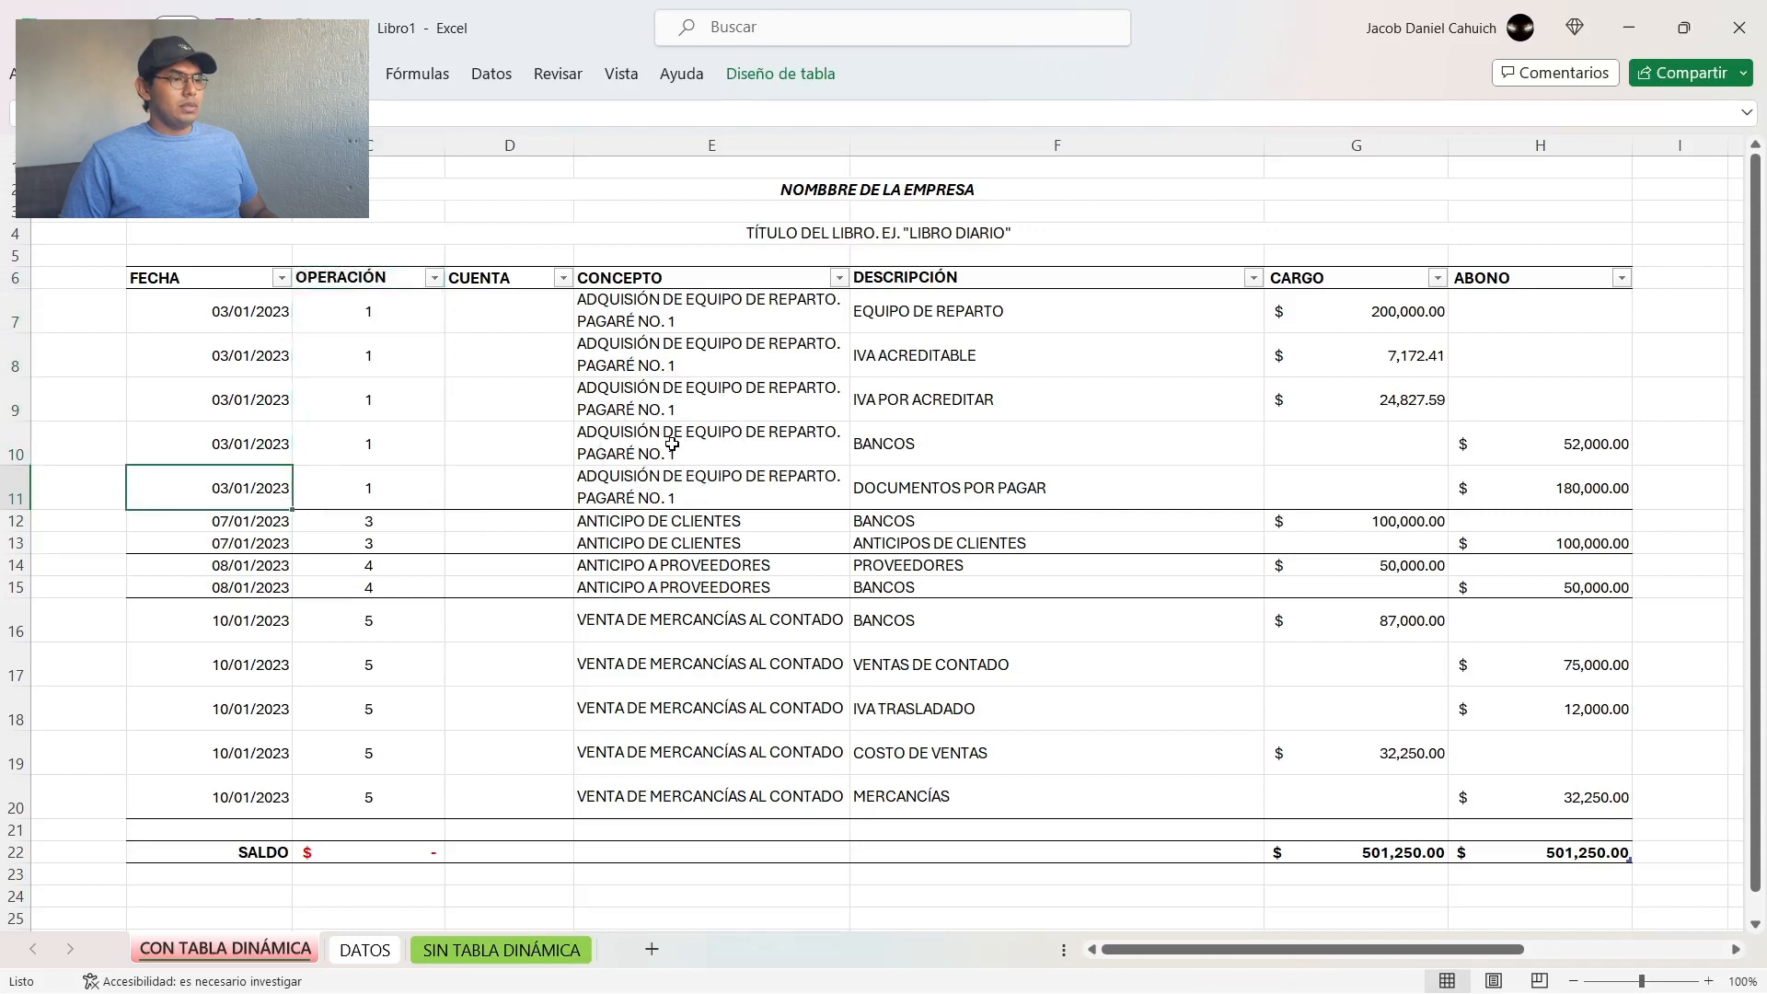
key("shift+Up")
key("shift+Up")
key("shift+Up")
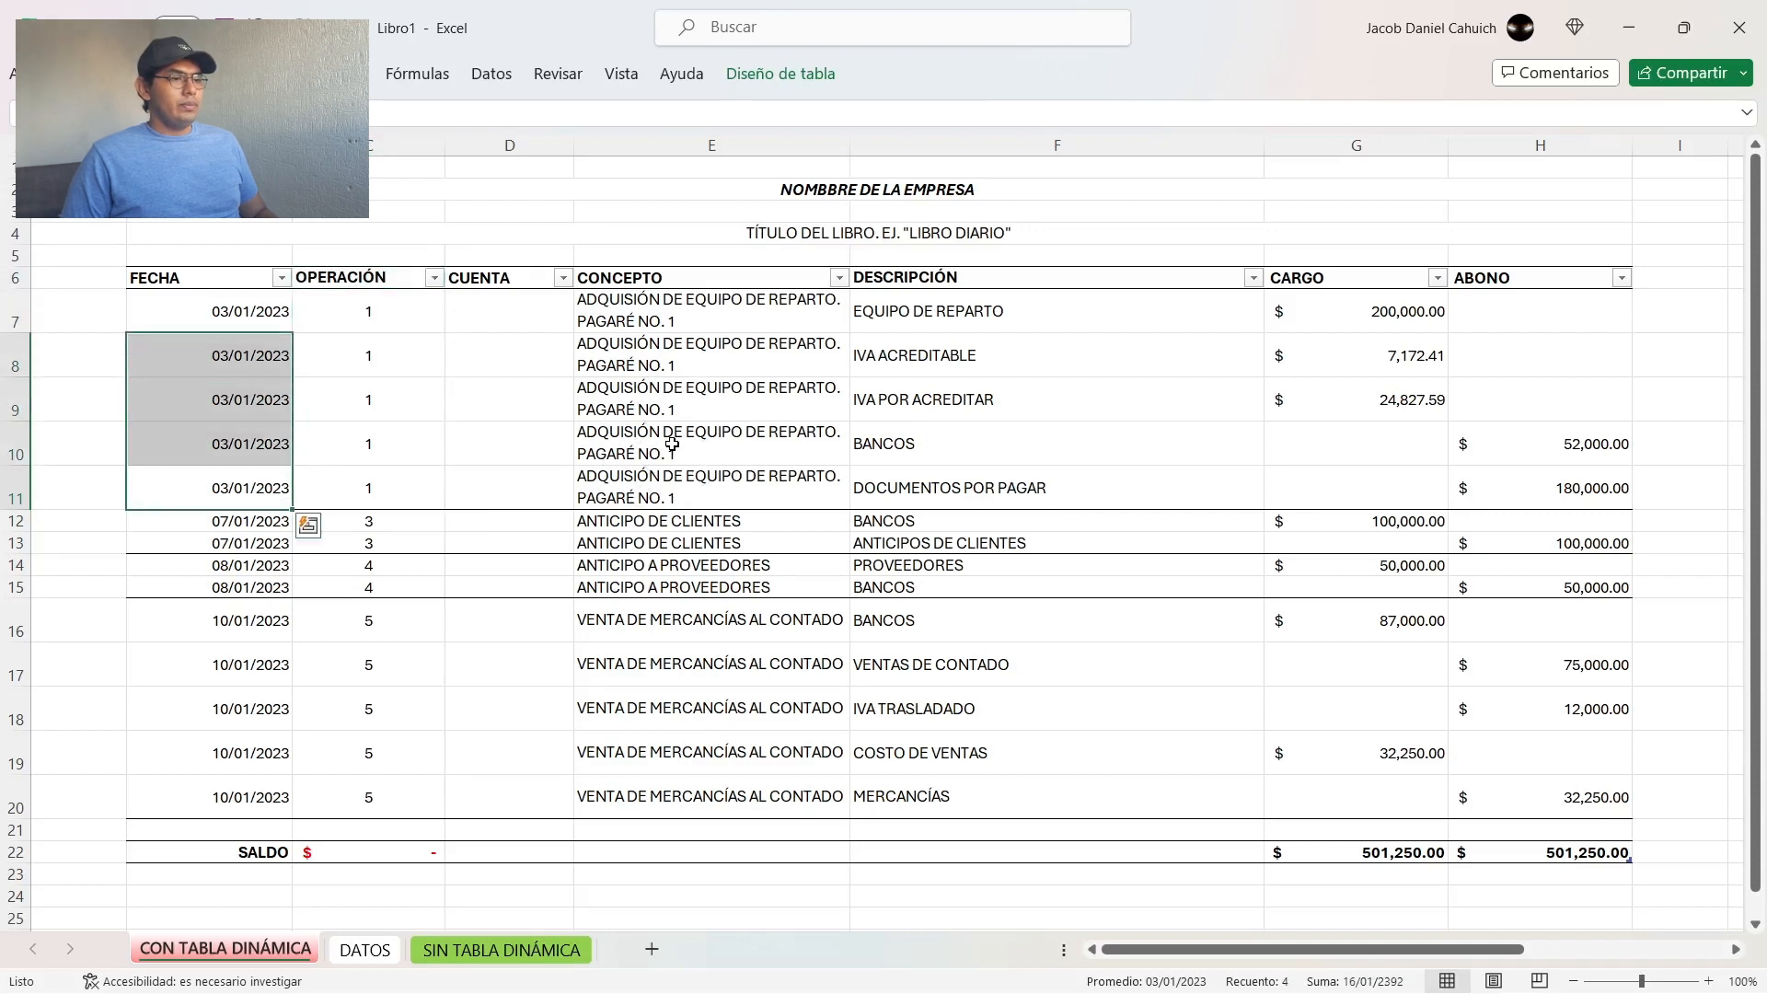
key("shift+Right")
key("shift+Right")
key("shift+Right")
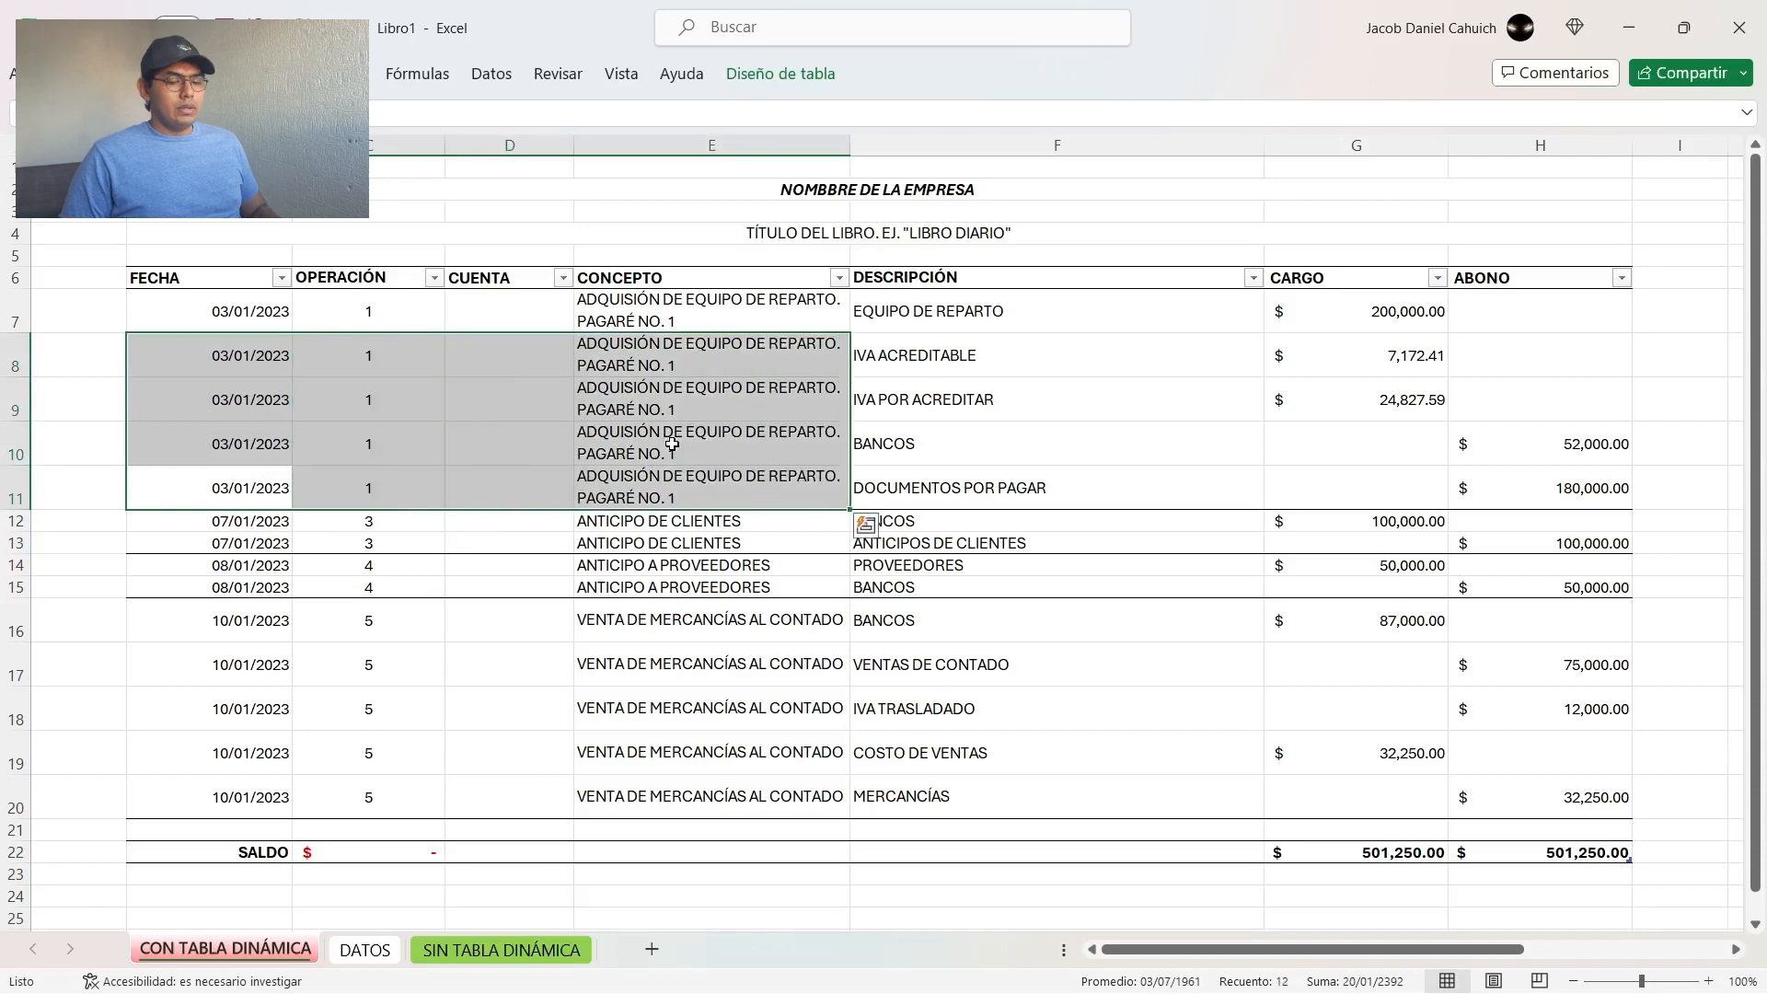
key("Delete")
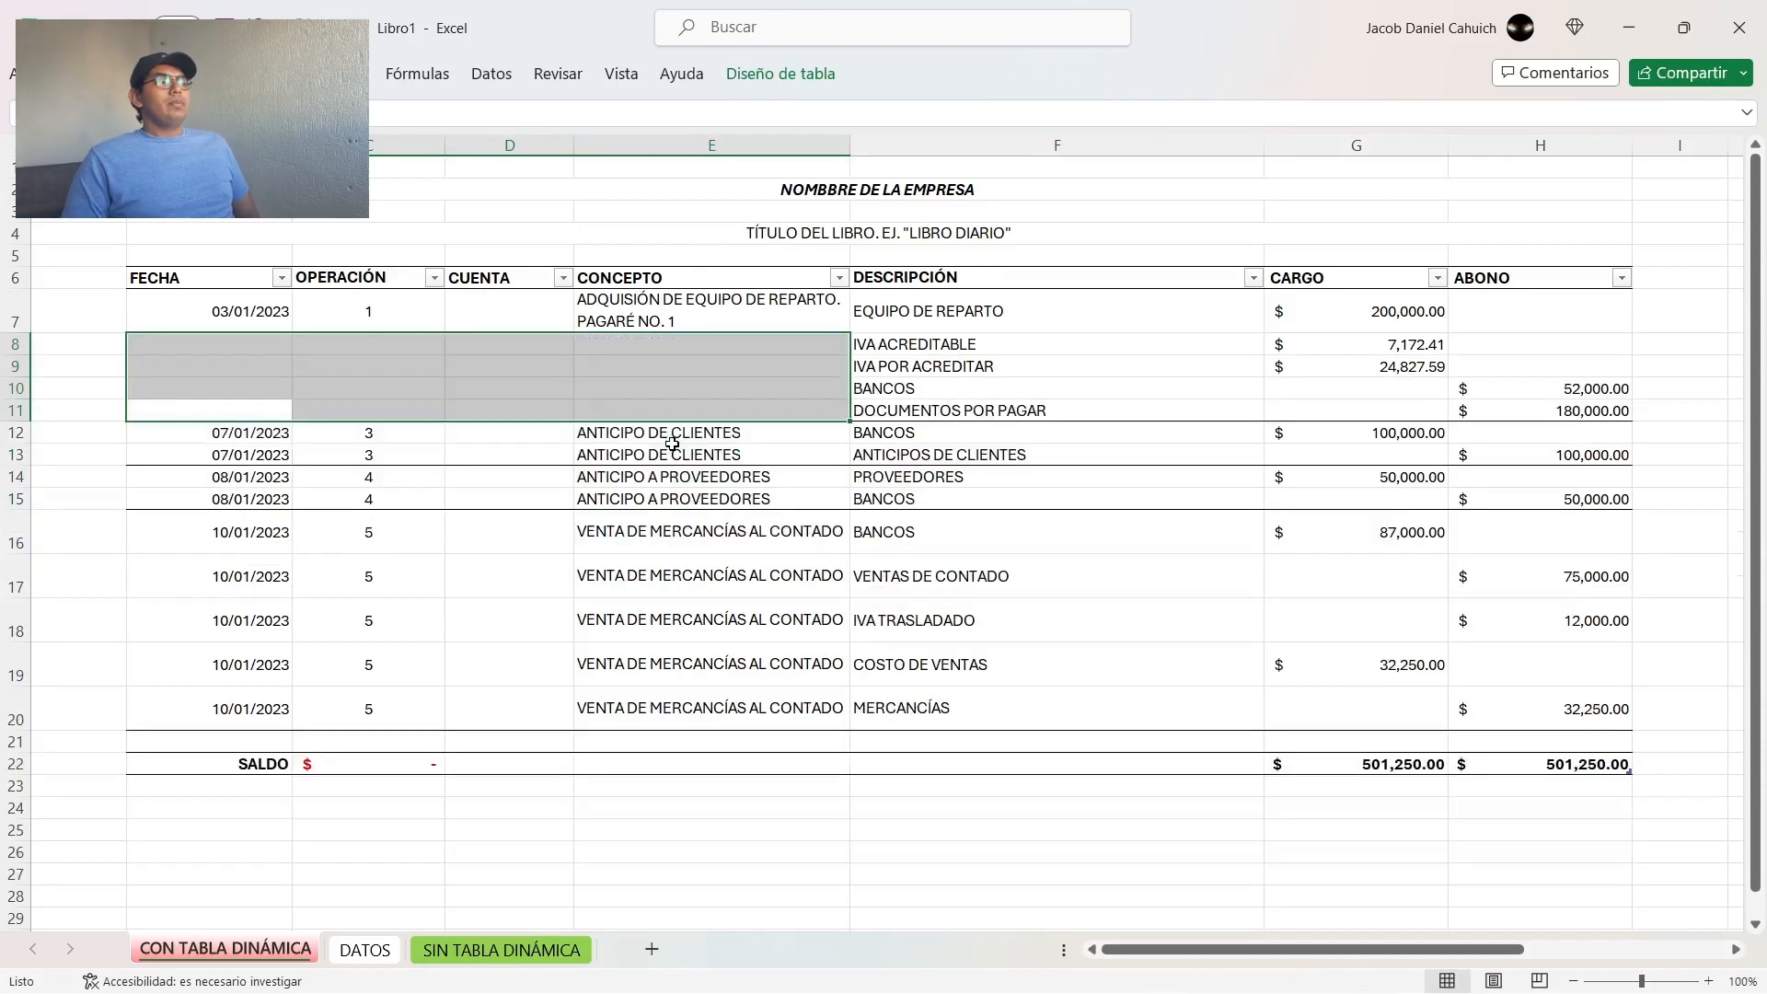
Step: Undo the clearing of B8:E11, and clear the same range again
key("Left")
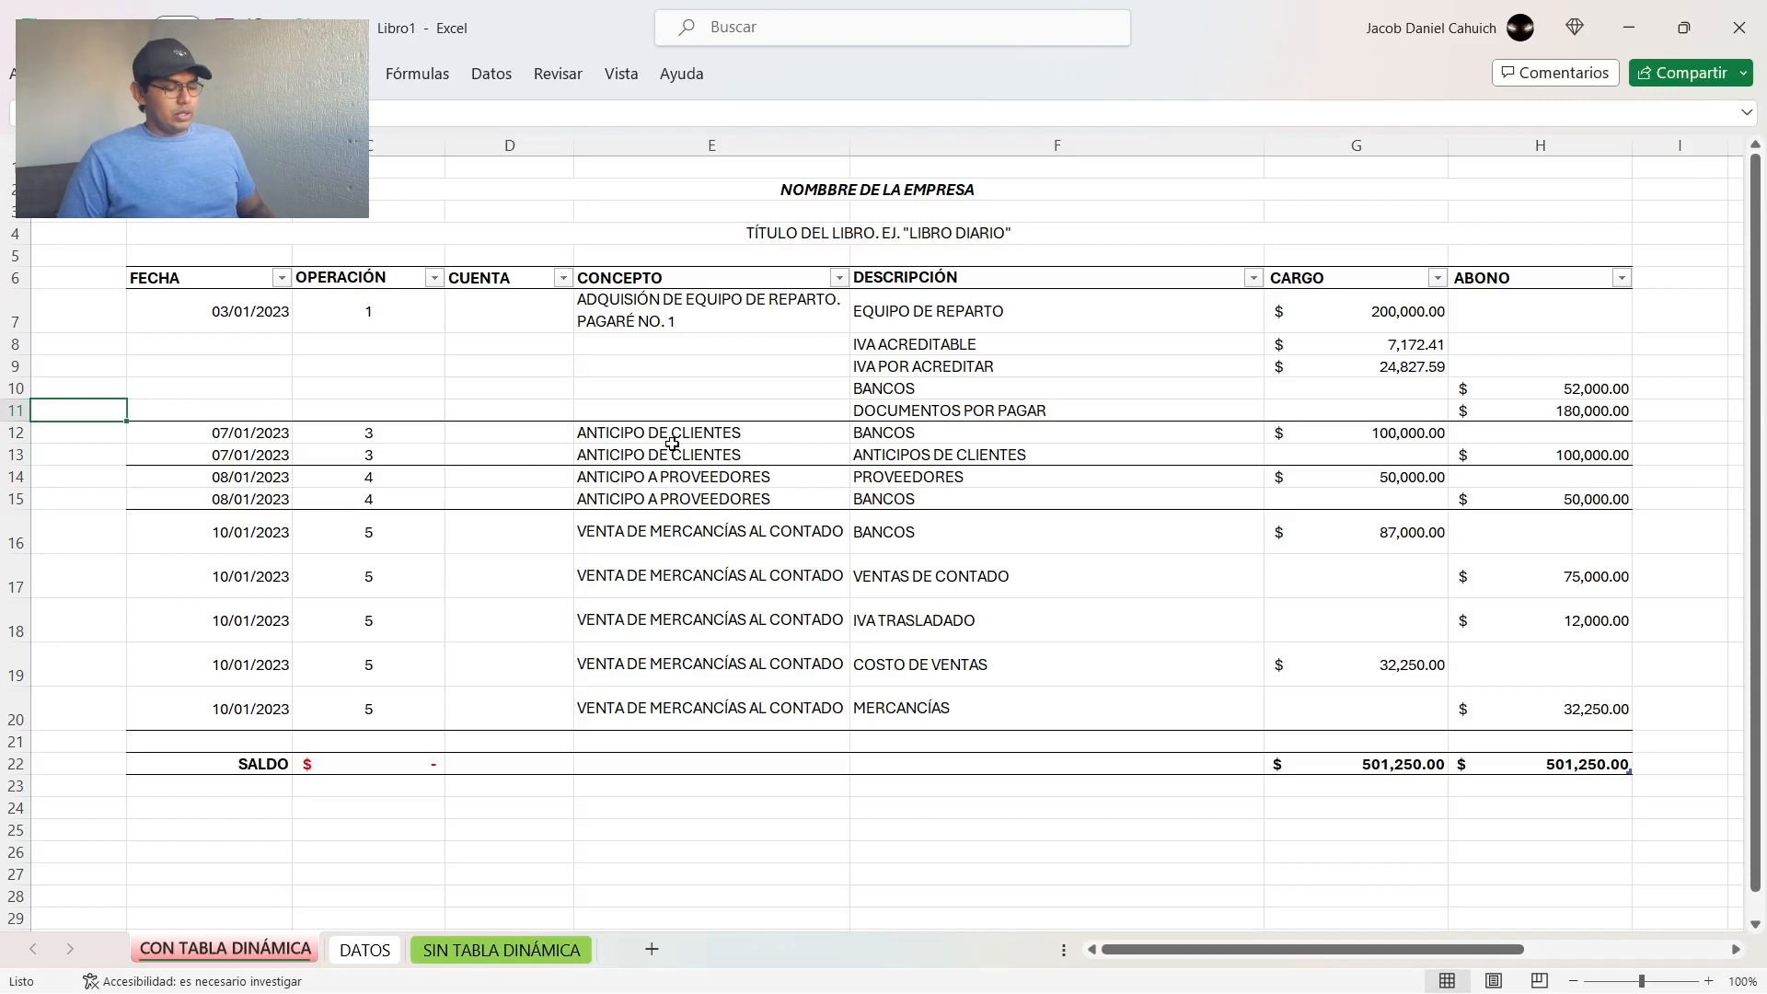
key("ctrl+z")
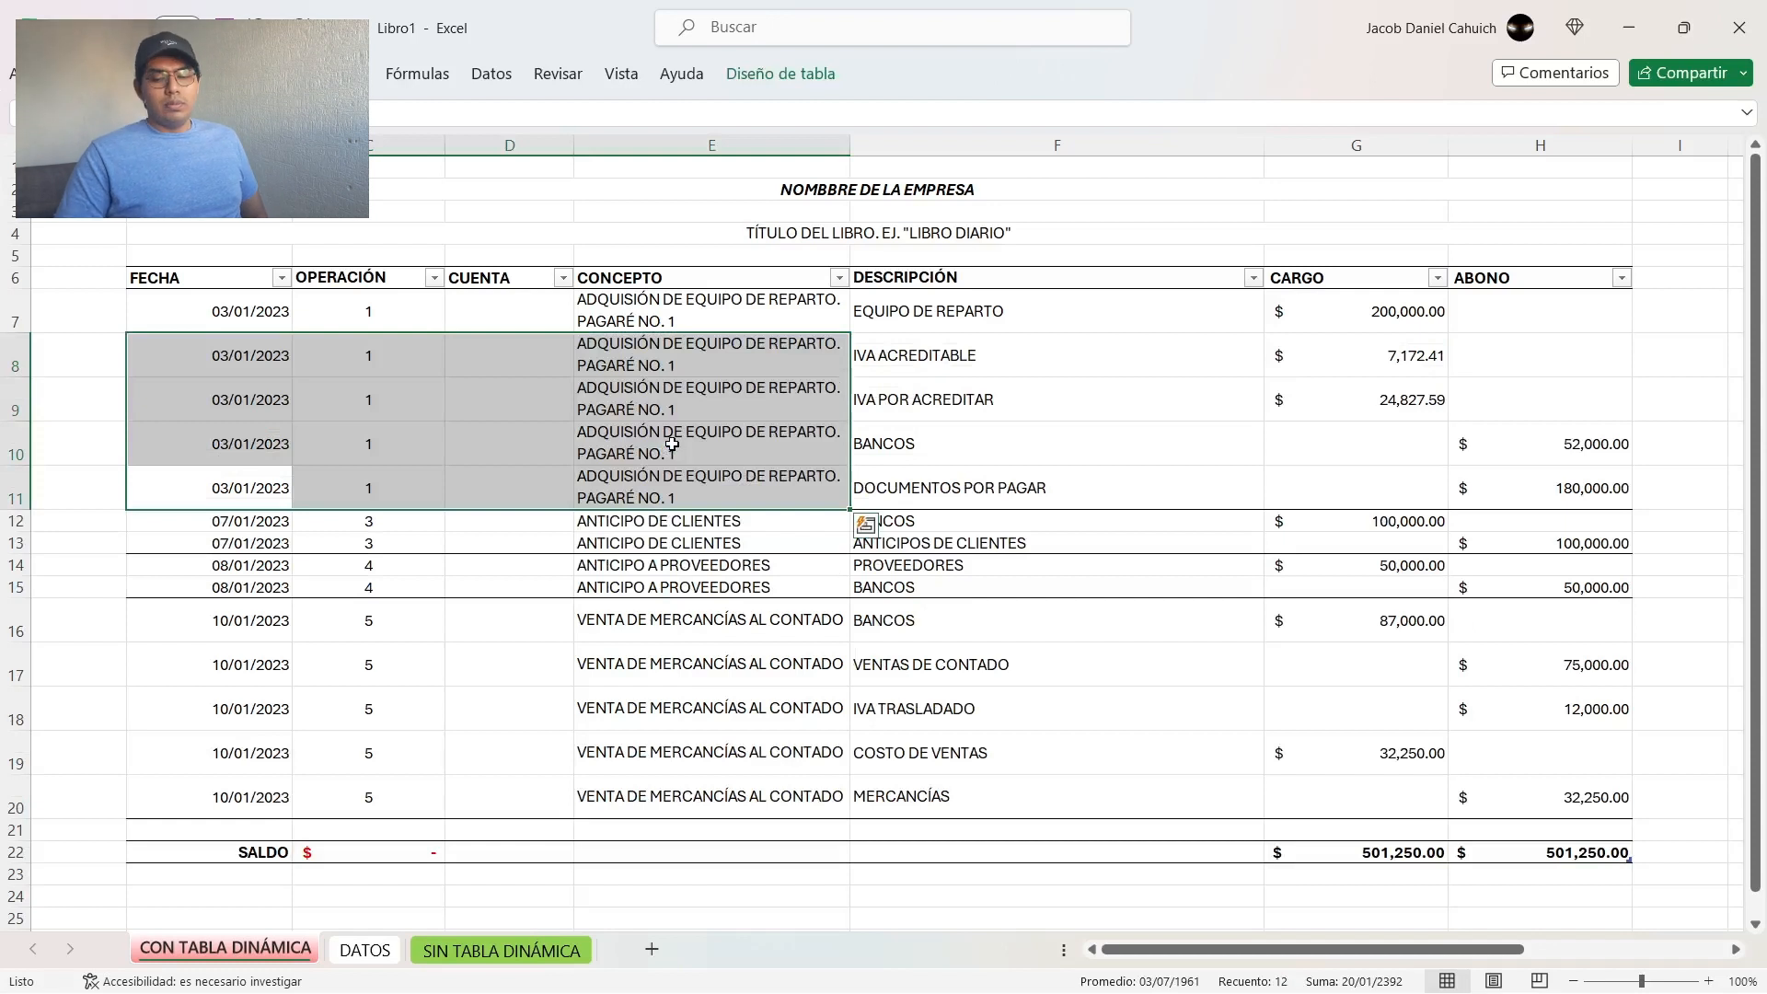
key("Delete")
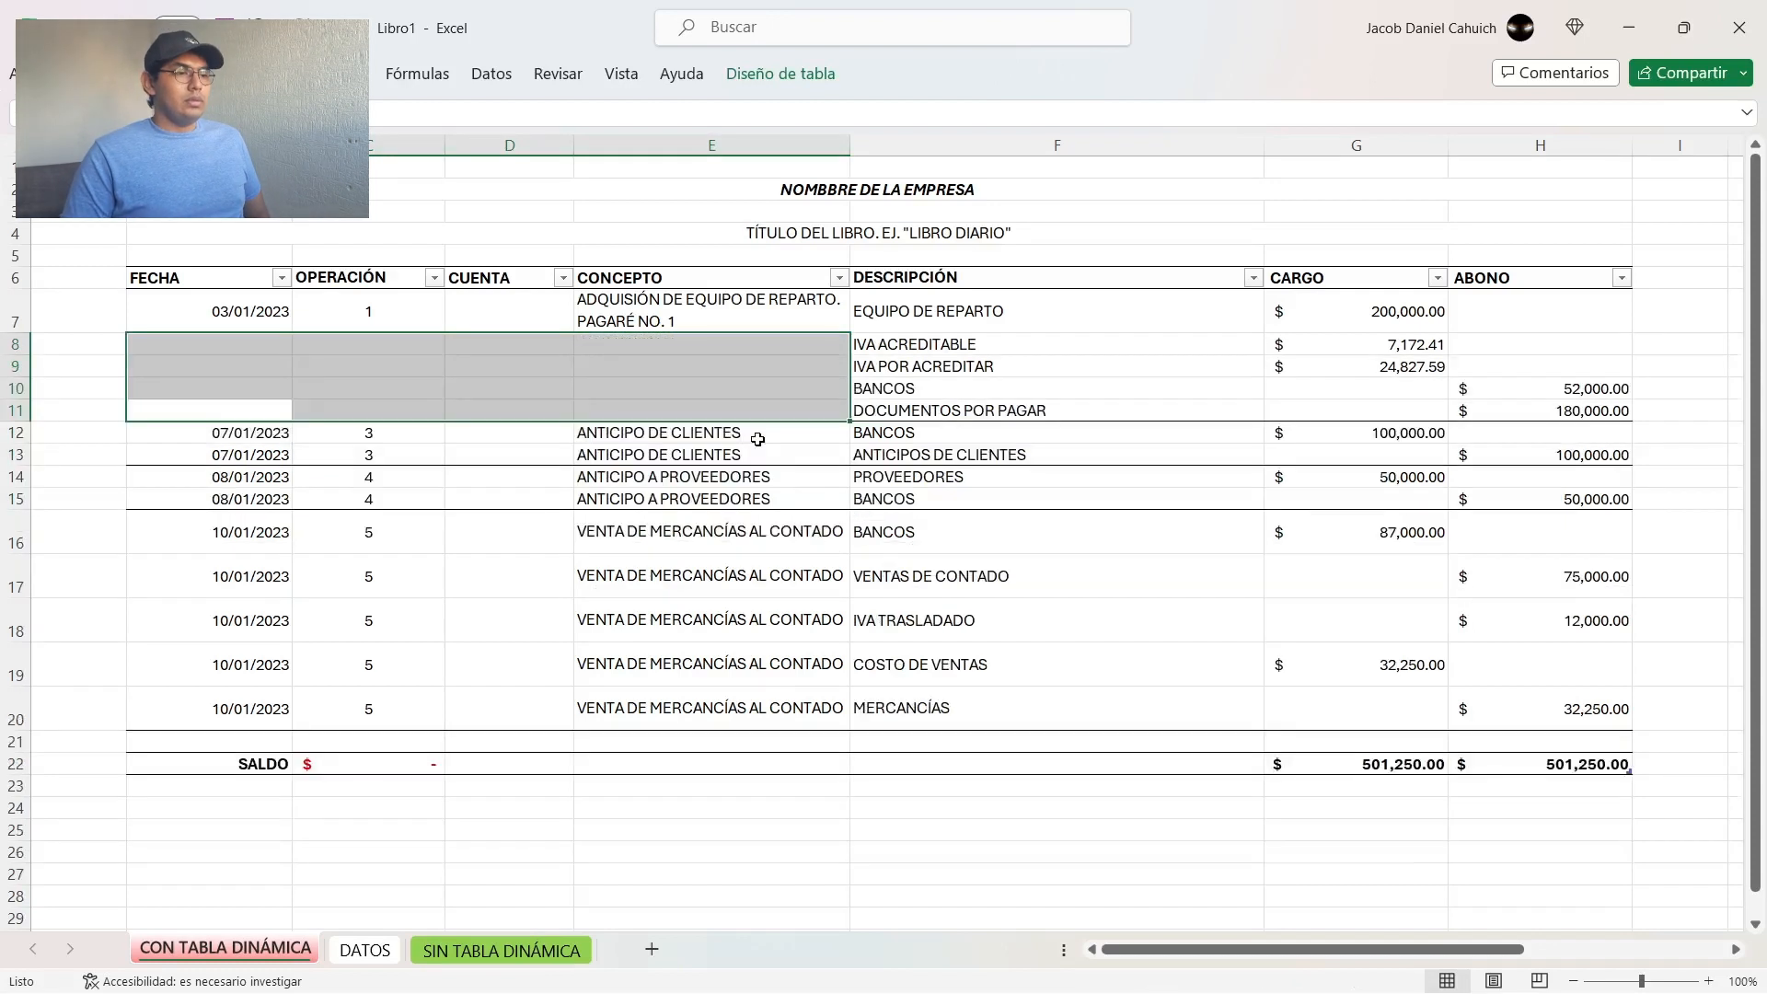
Step: Examine operation 1's first-row details in B7:E7 and its accounts and amounts in F7:H11, including the BANCOS line
left_click(801, 389)
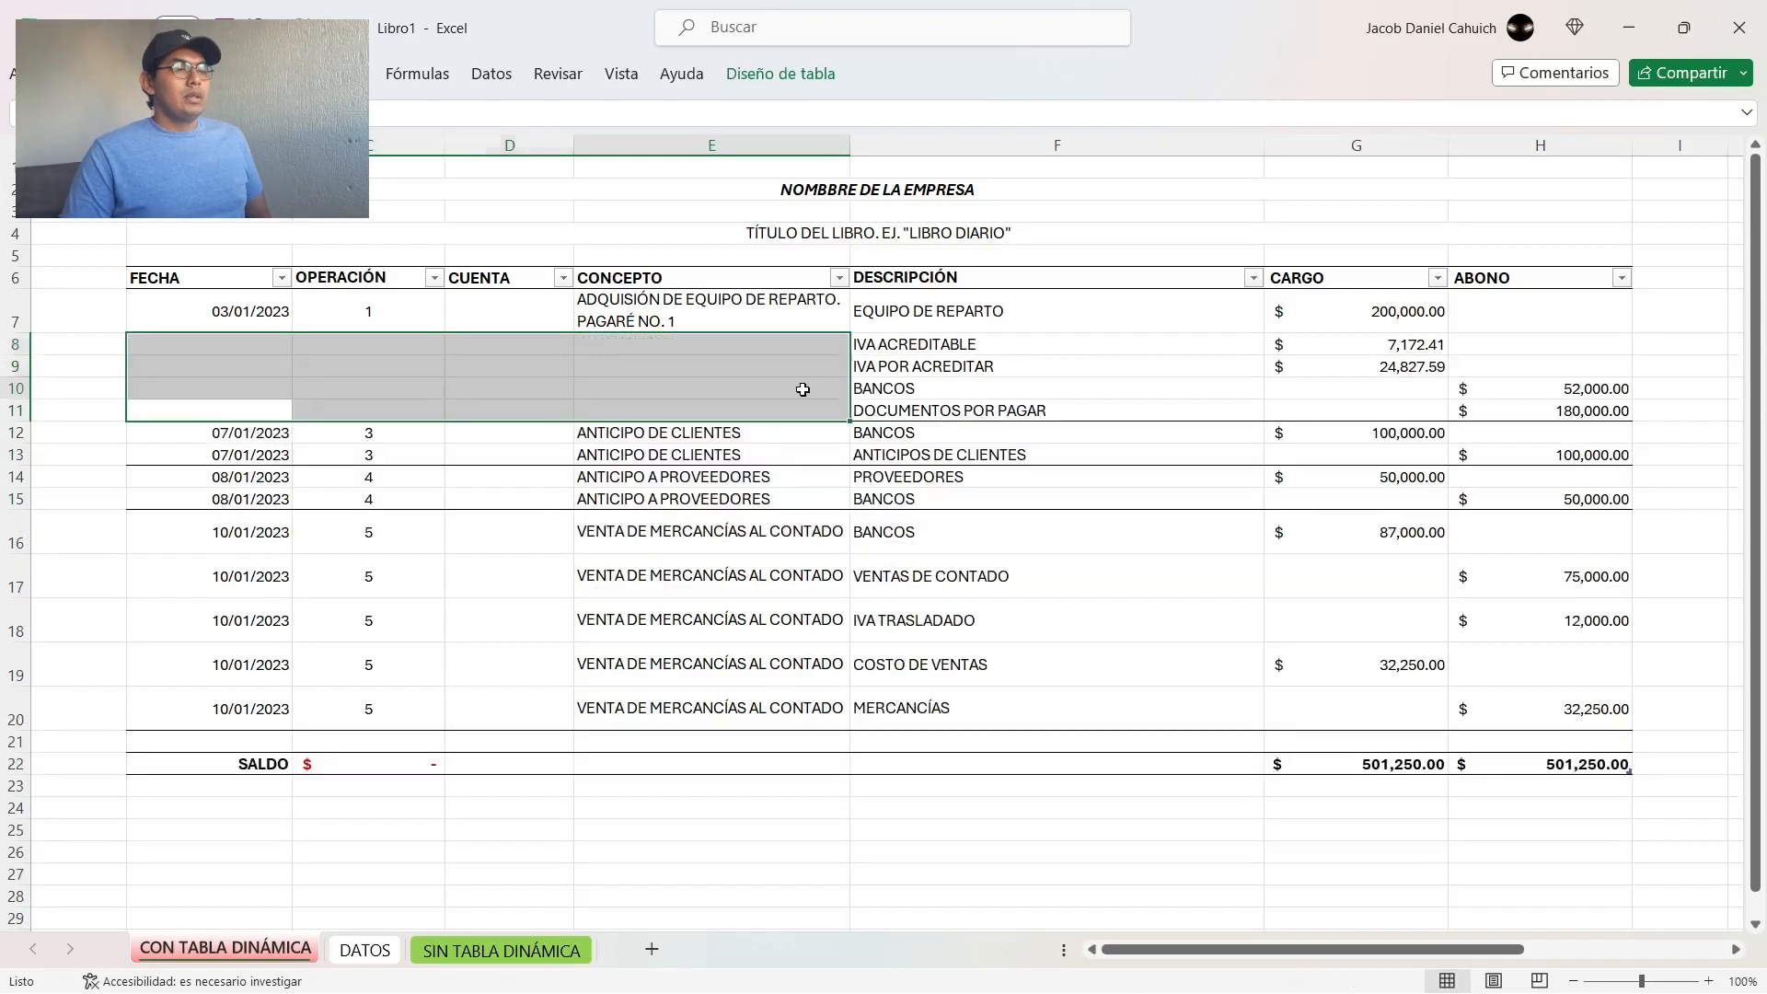
left_click_drag(251, 311, 772, 302)
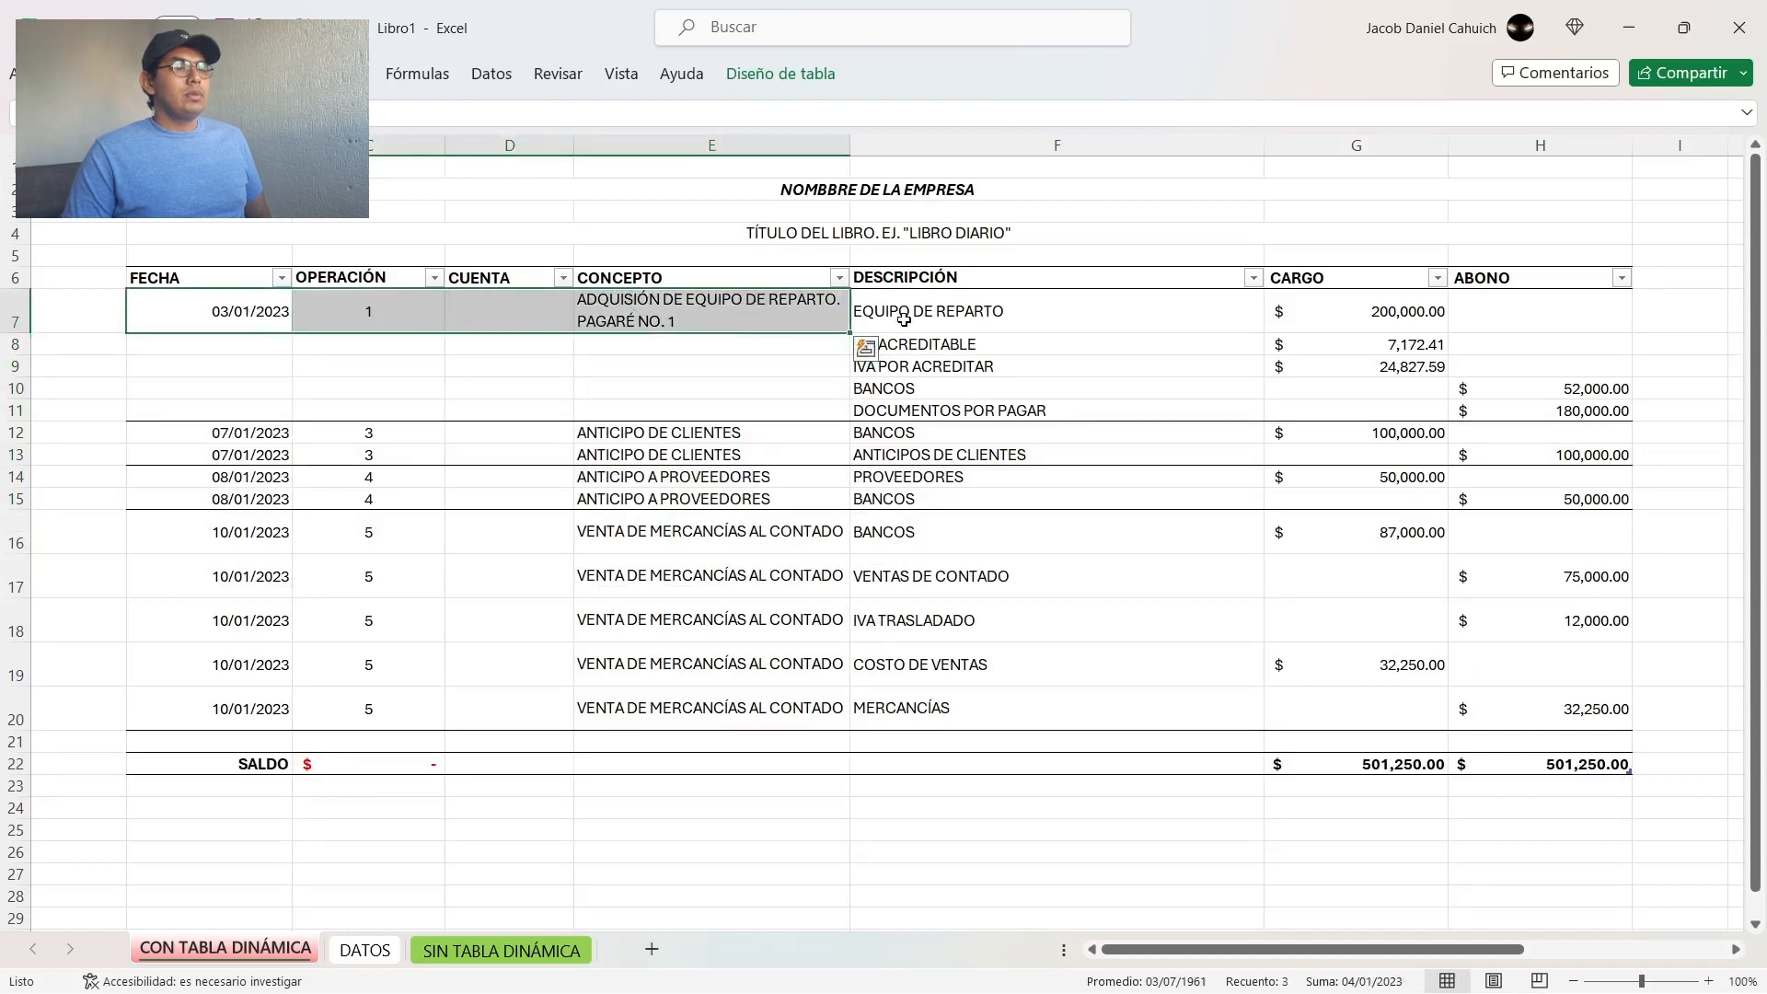
left_click_drag(908, 314, 1510, 411)
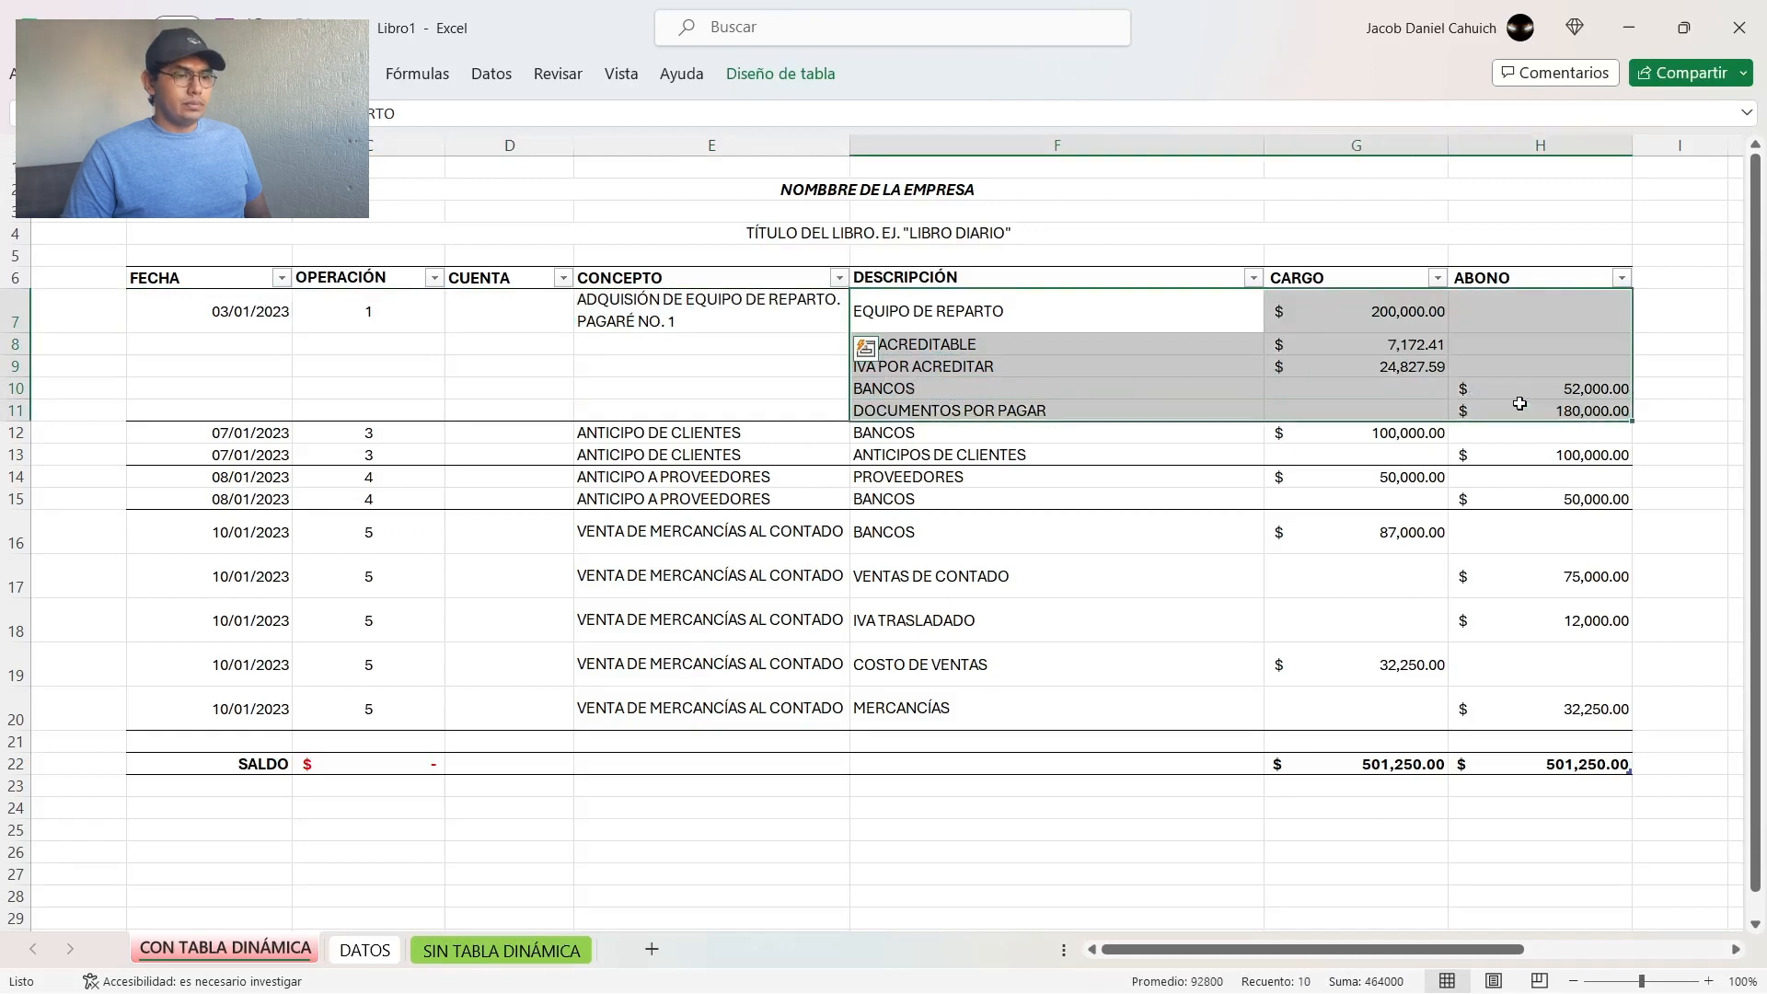
left_click(1105, 394)
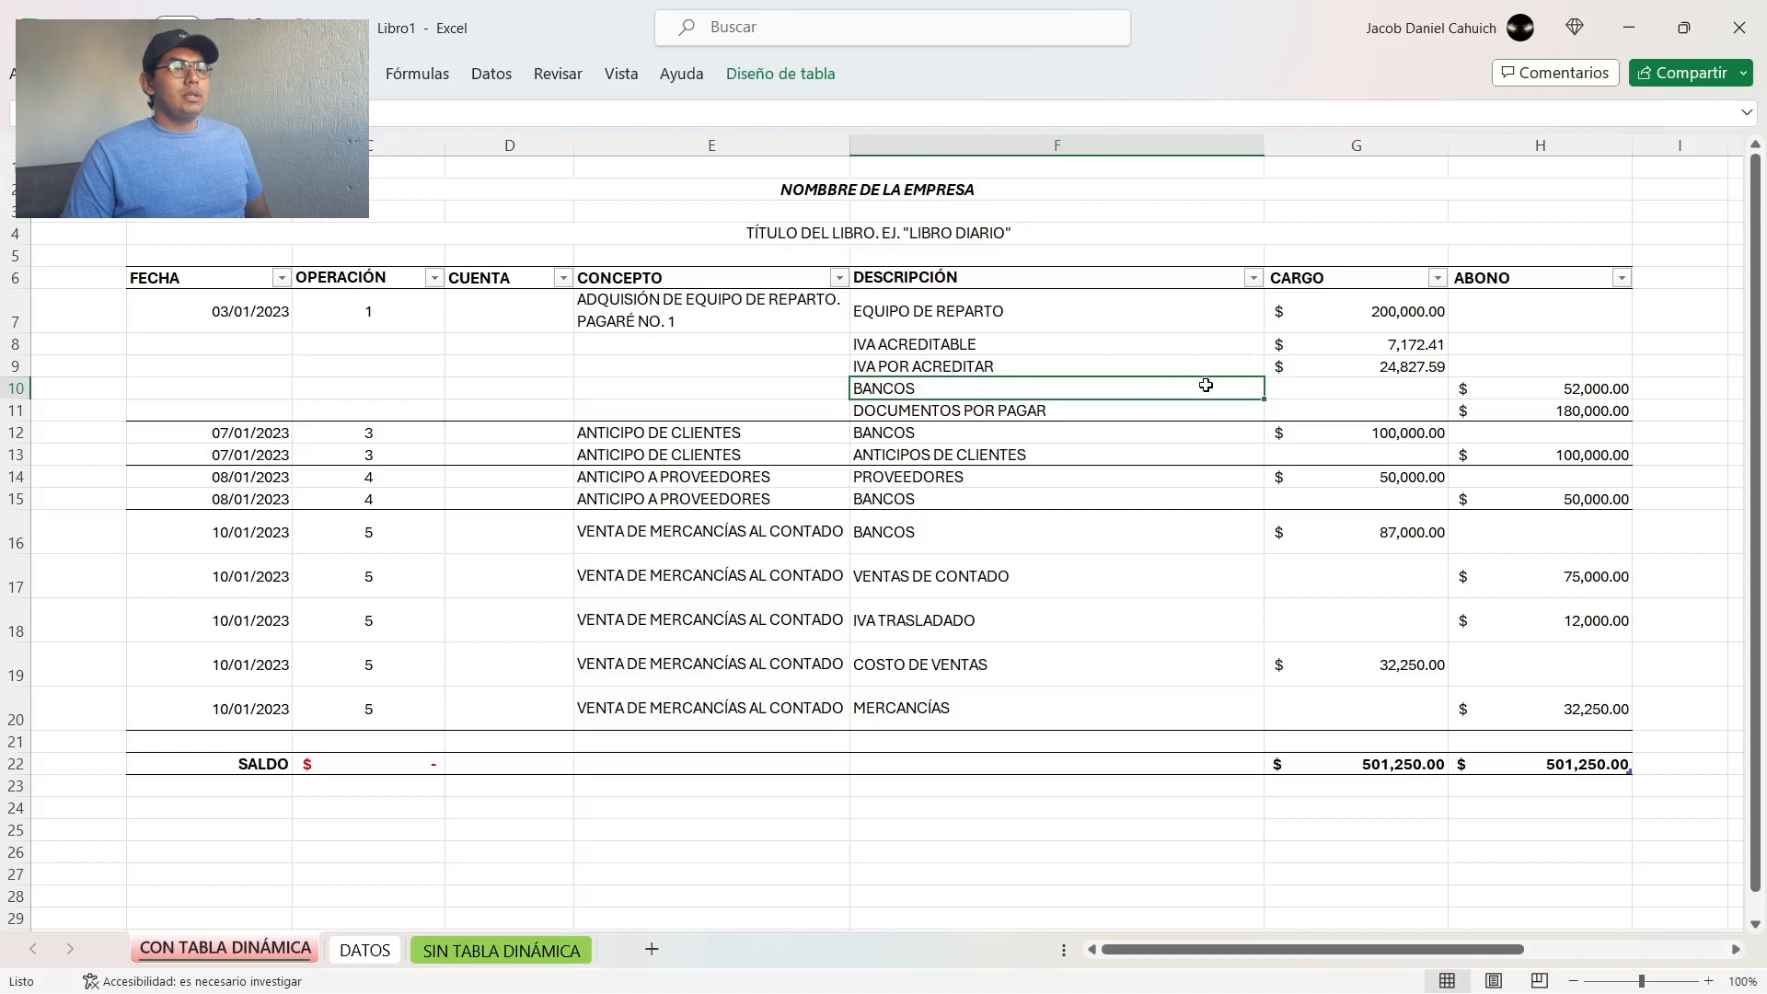
key("shift+Right")
key("shift+Right")
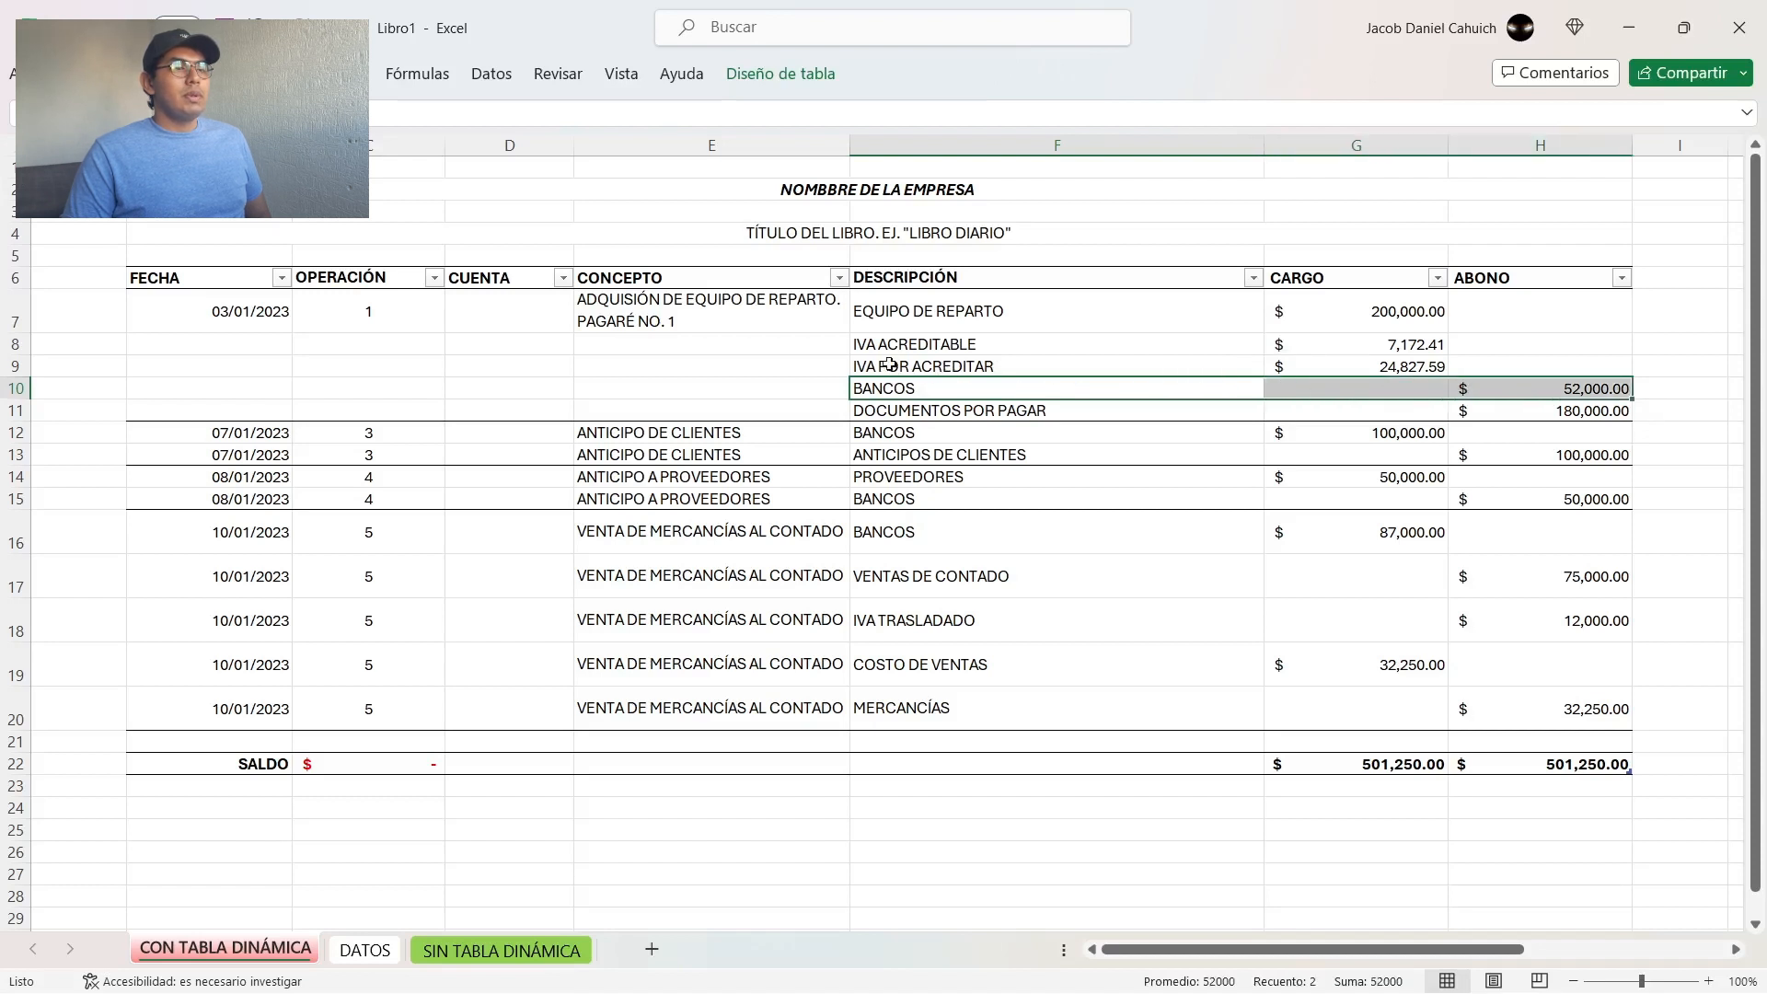
Step: Filter the DESCRIPCIÓN column to show only BANCOS
left_click(724, 344)
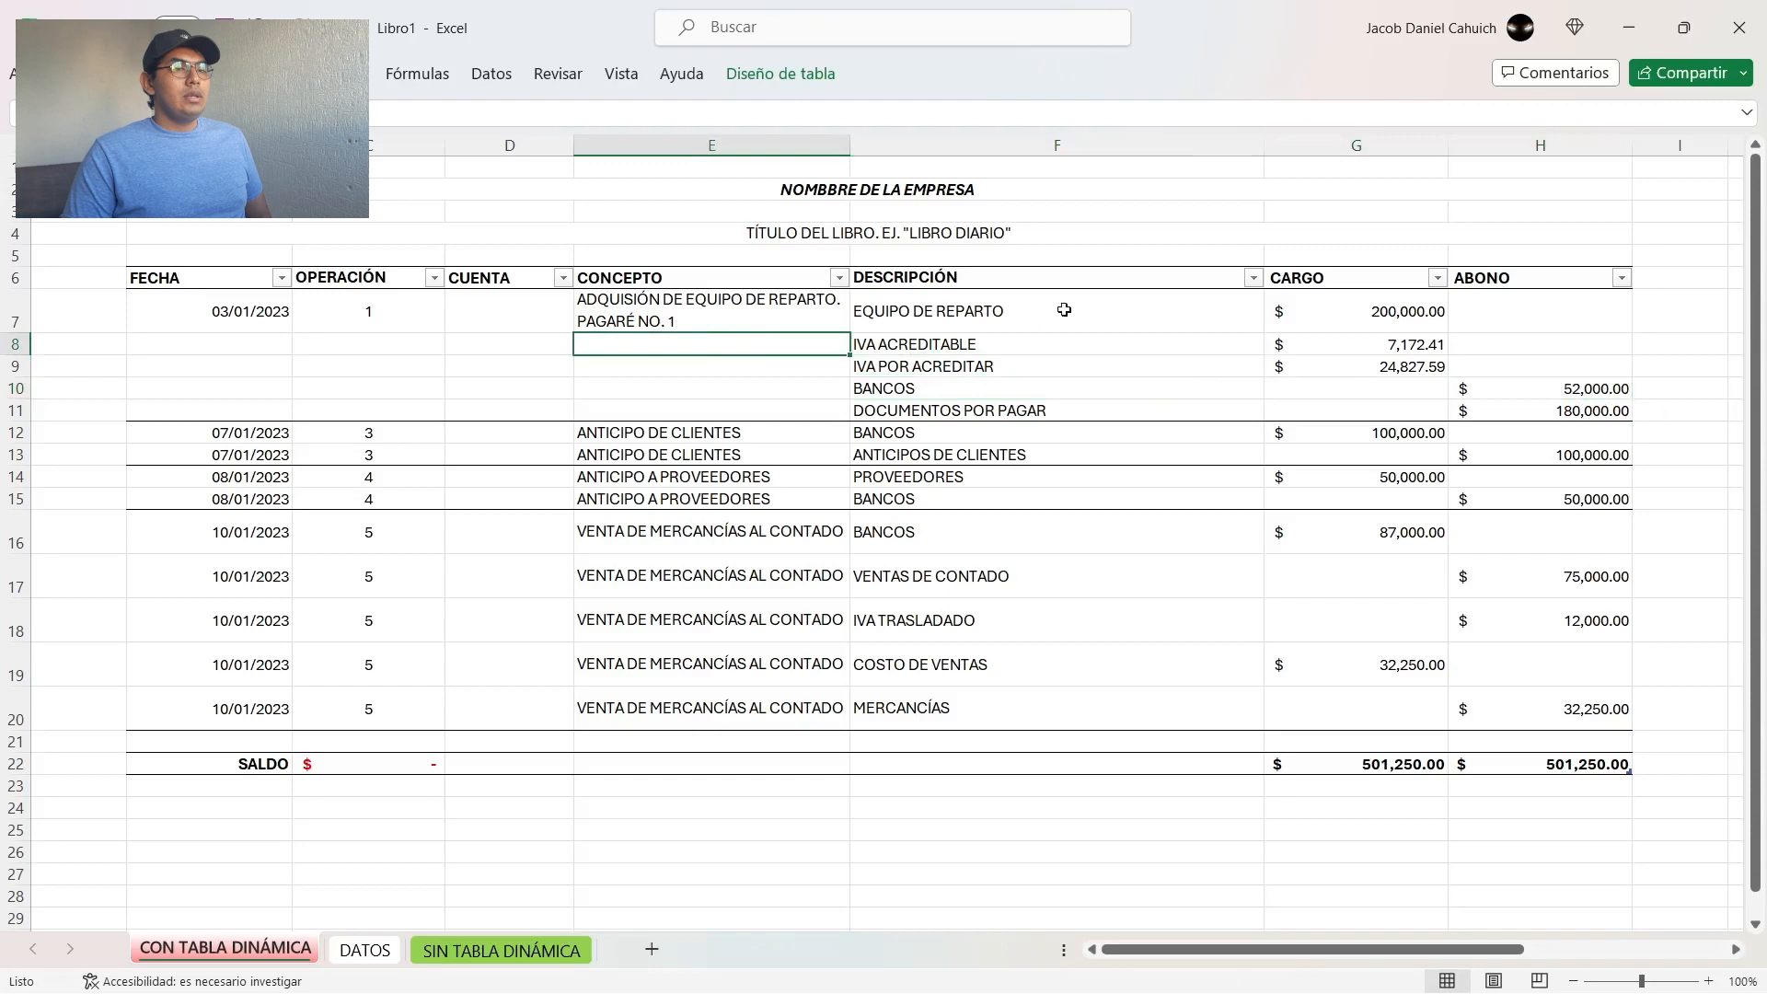
left_click(1253, 278)
left_click(1067, 578)
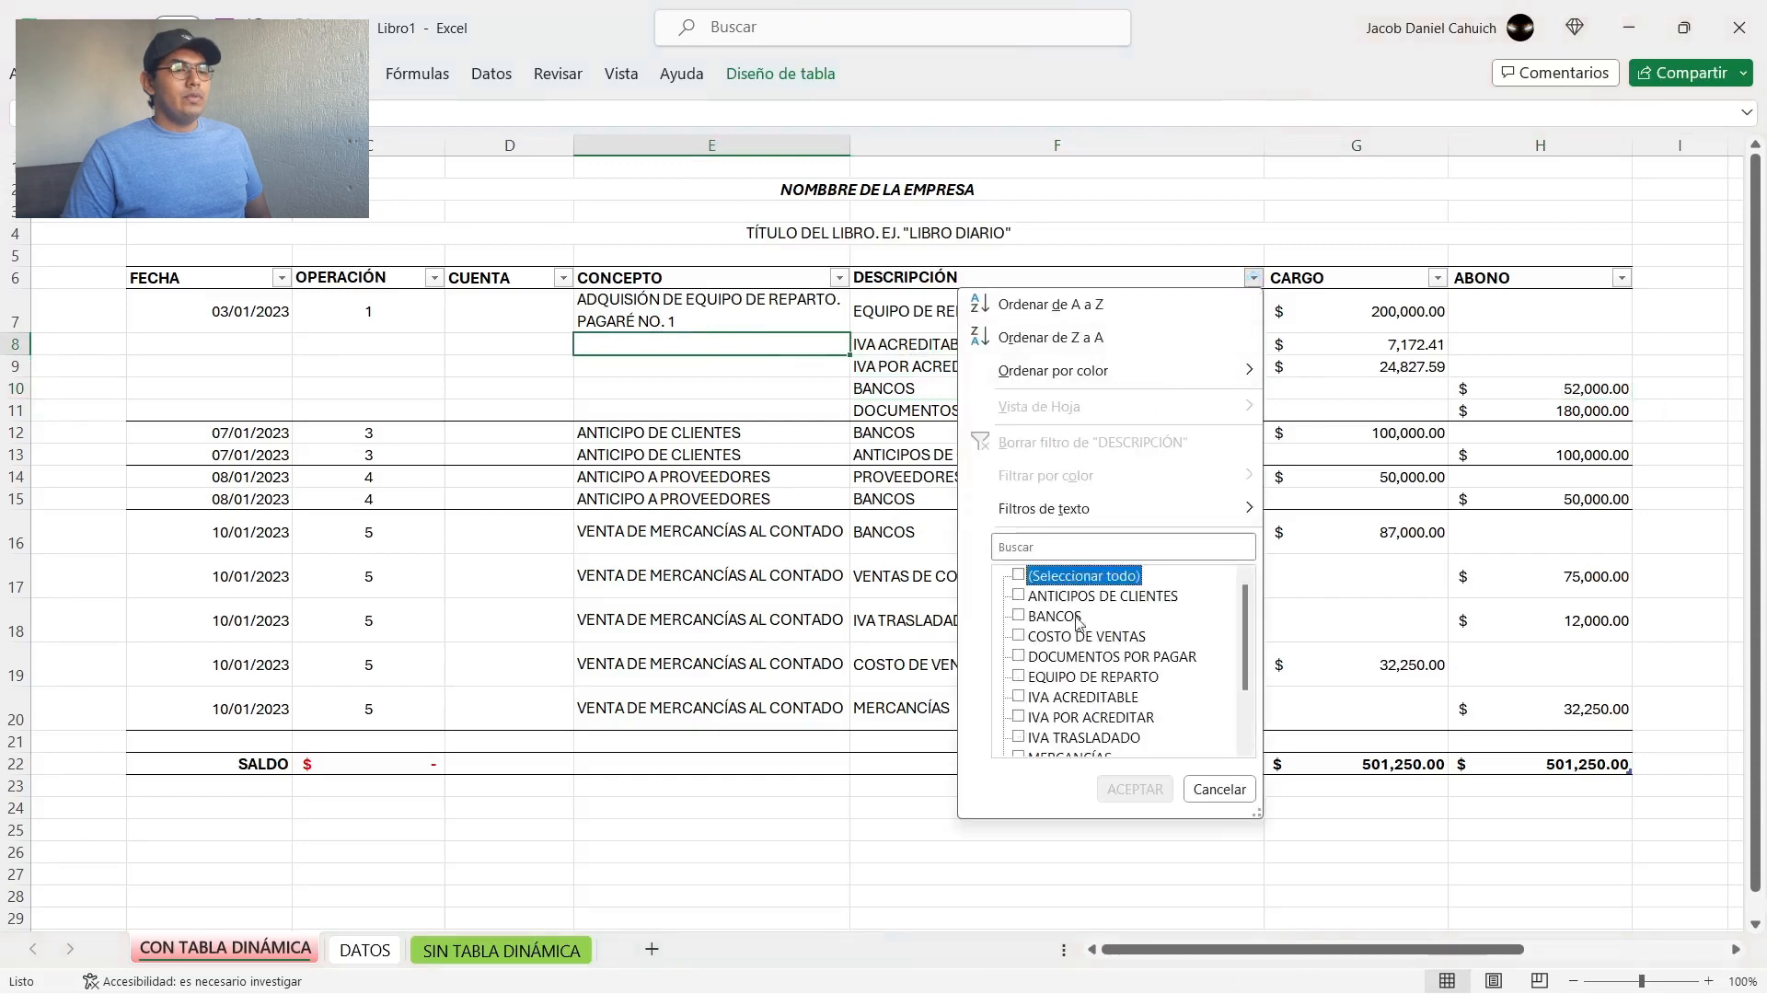
left_click(1057, 619)
left_click(1134, 790)
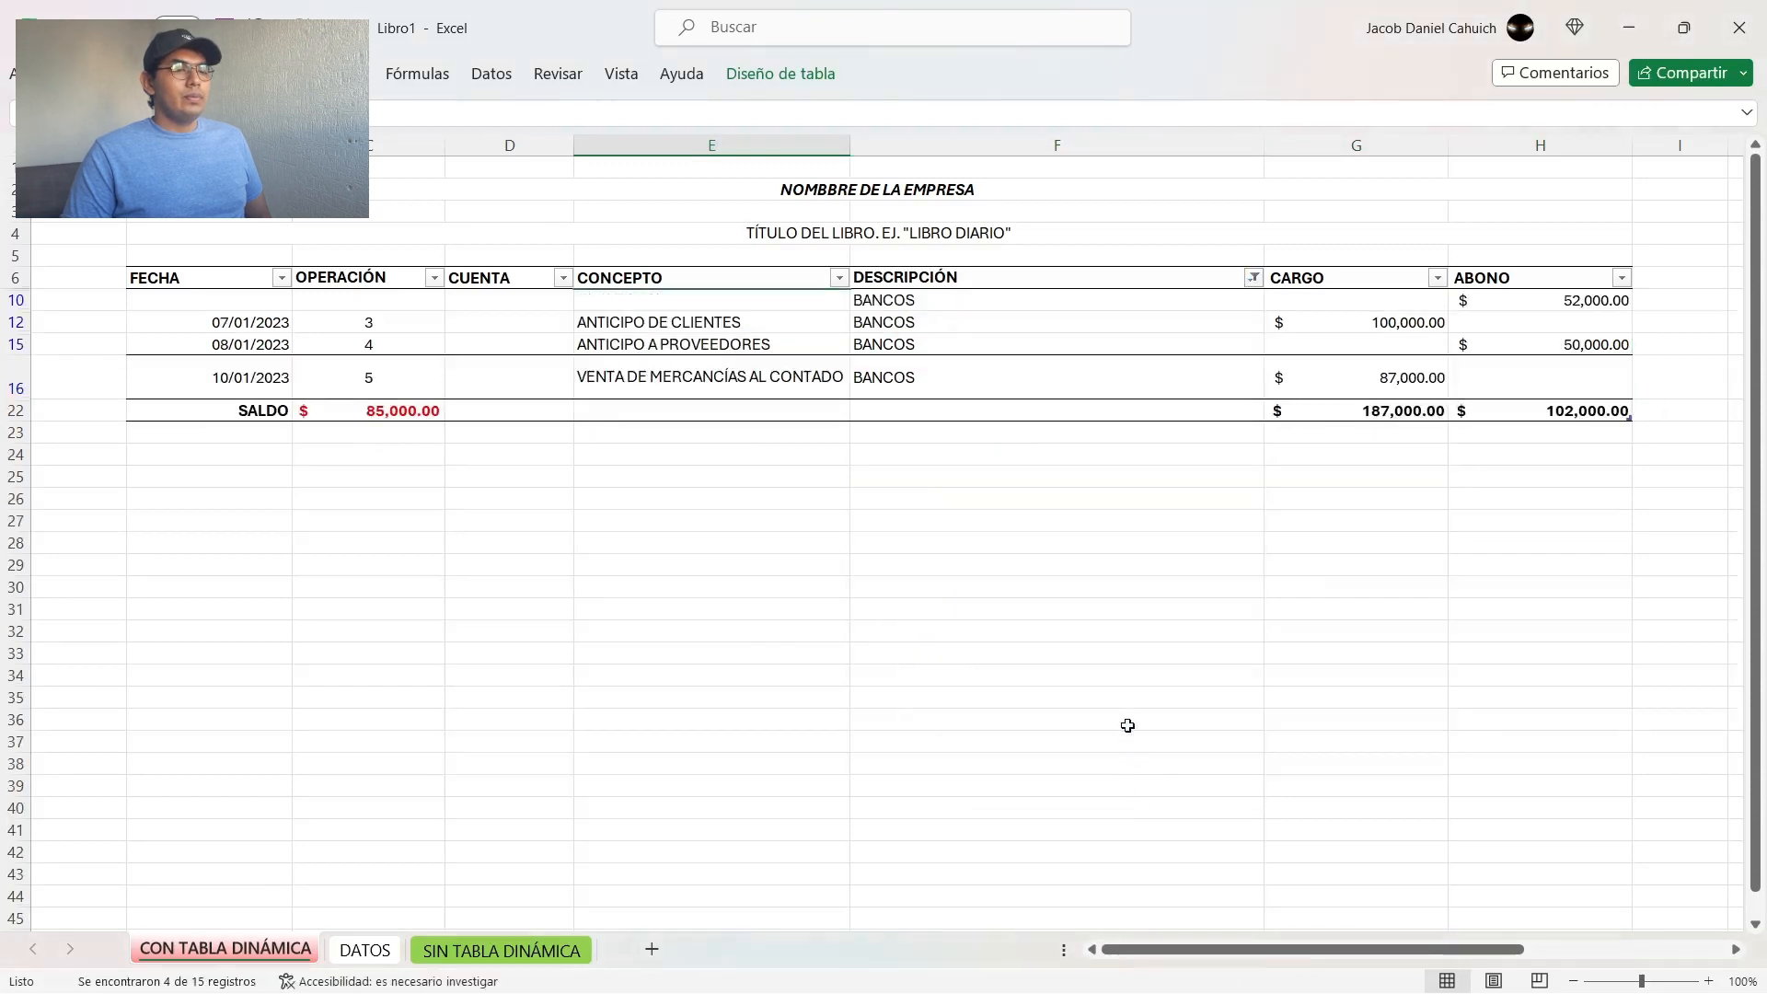
Step: Inspect the filtered BANCOS records, comparing the date, operation, account and concept cells of row 10 with row 12
left_click(730, 314)
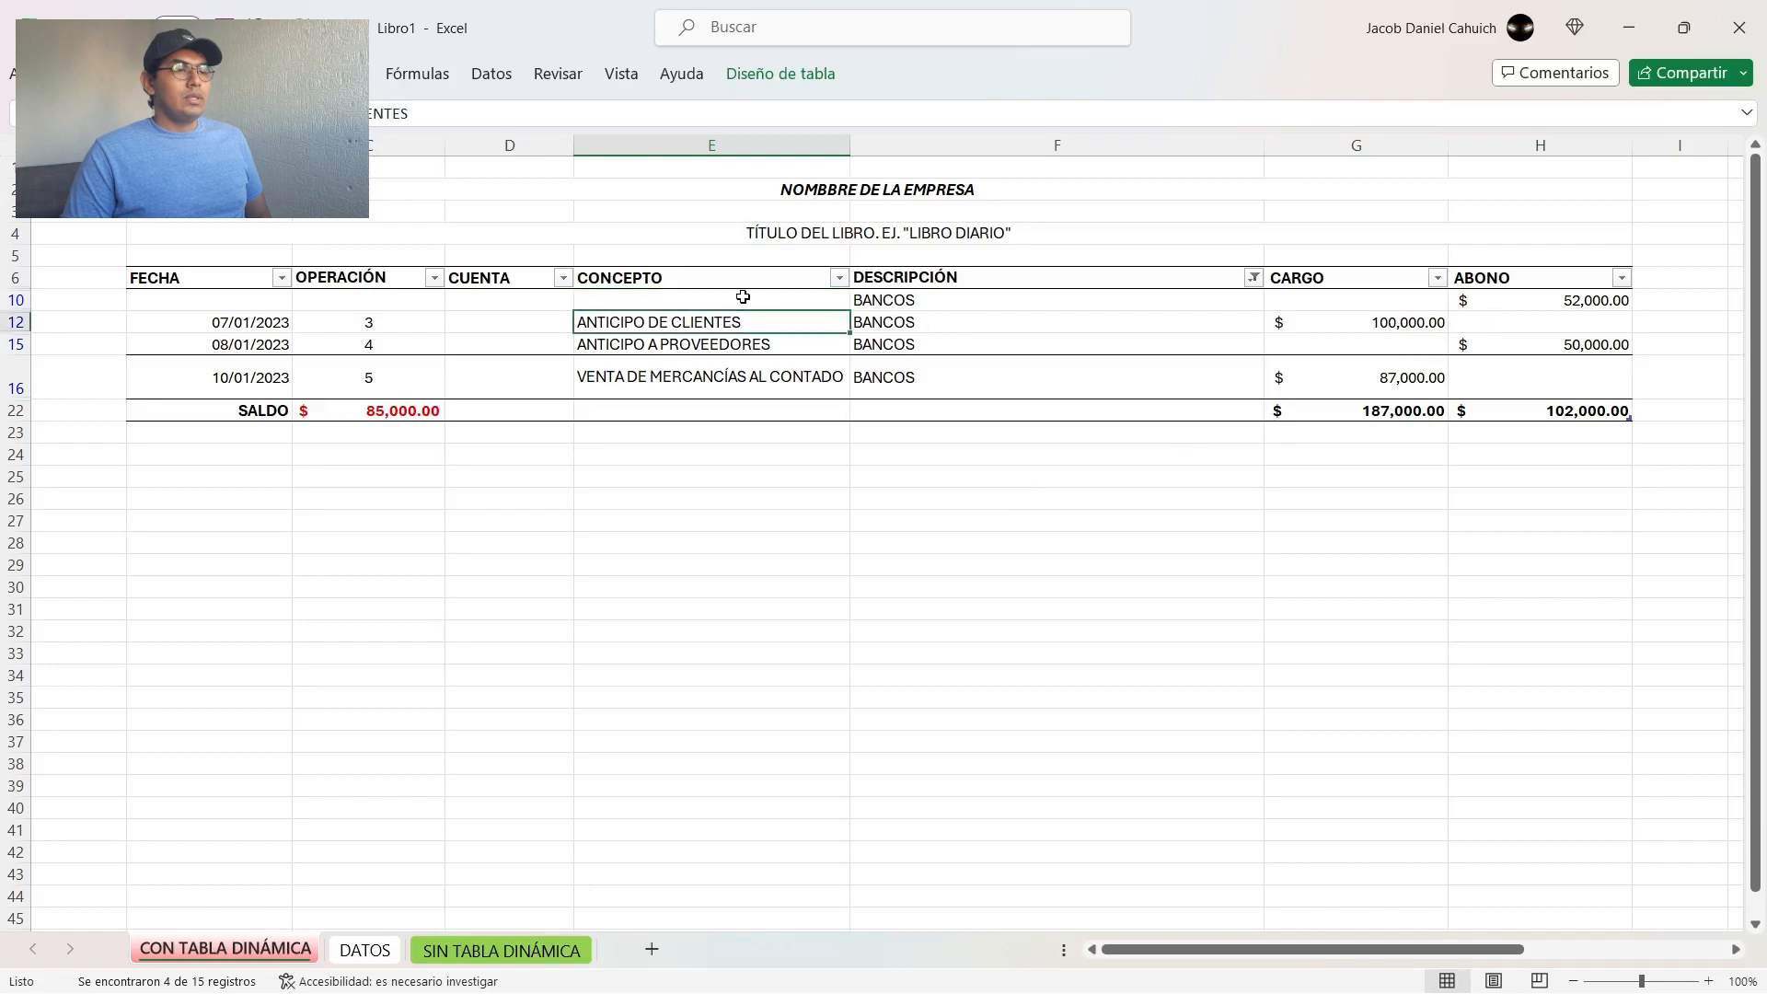
left_click(744, 297)
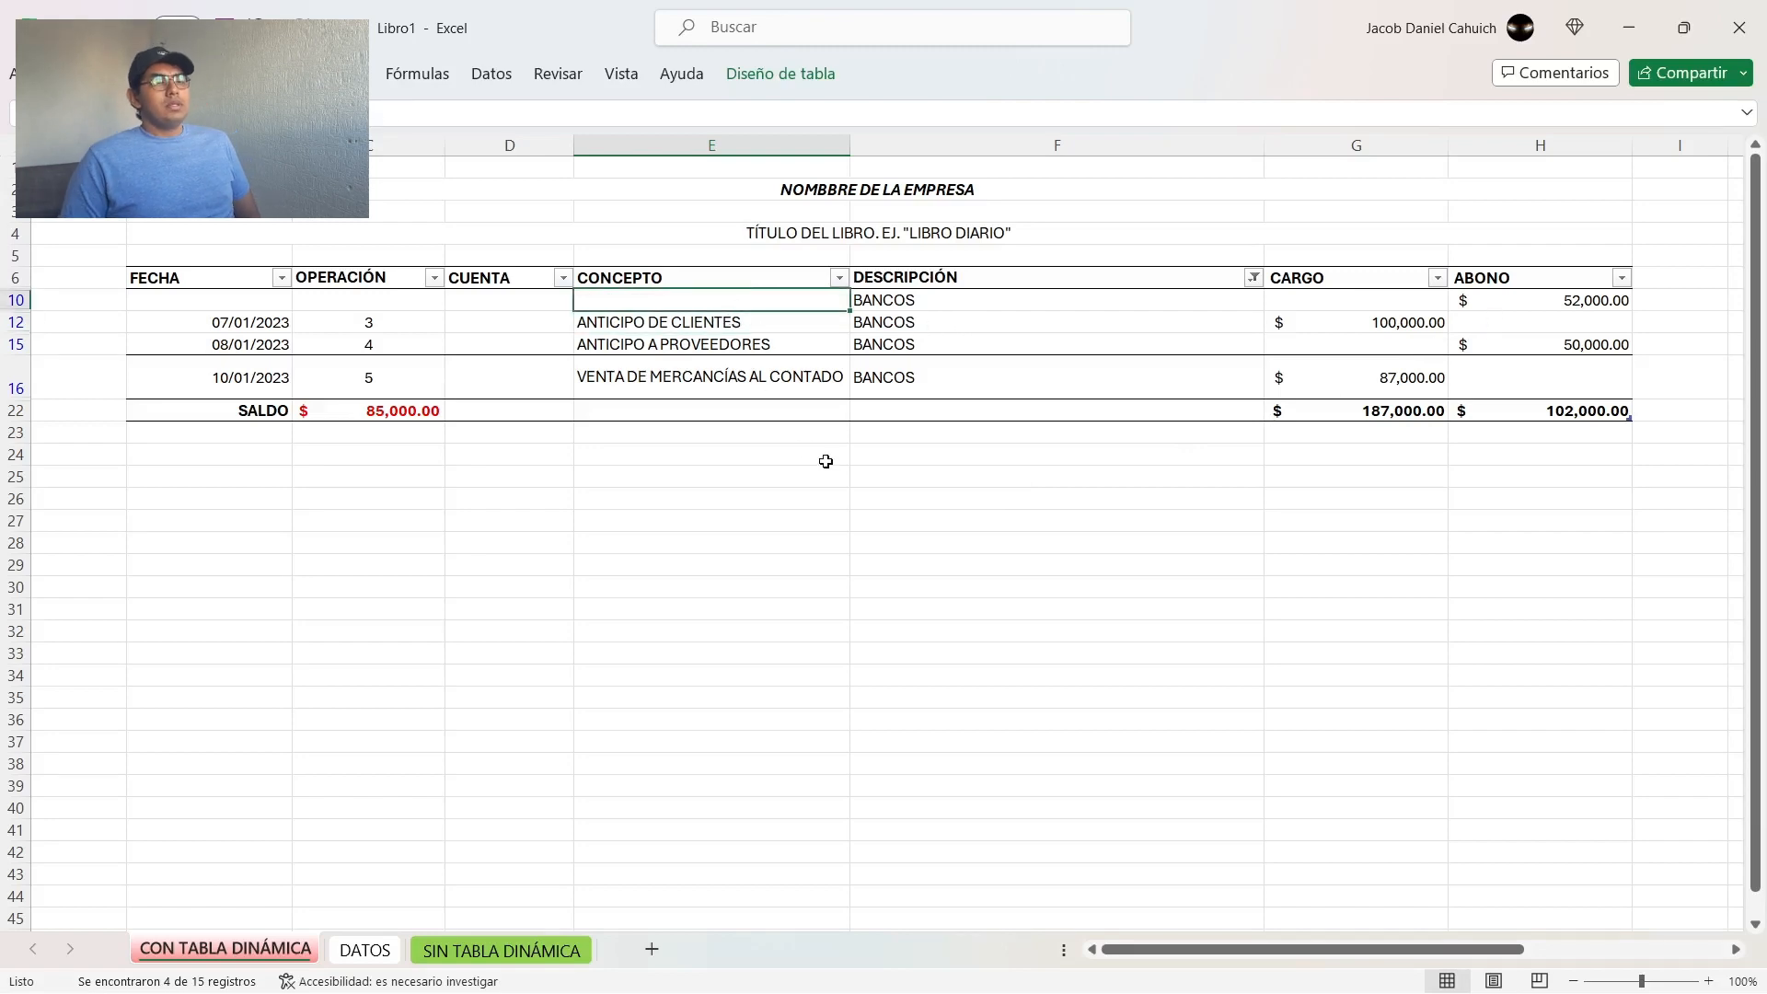
key("Right")
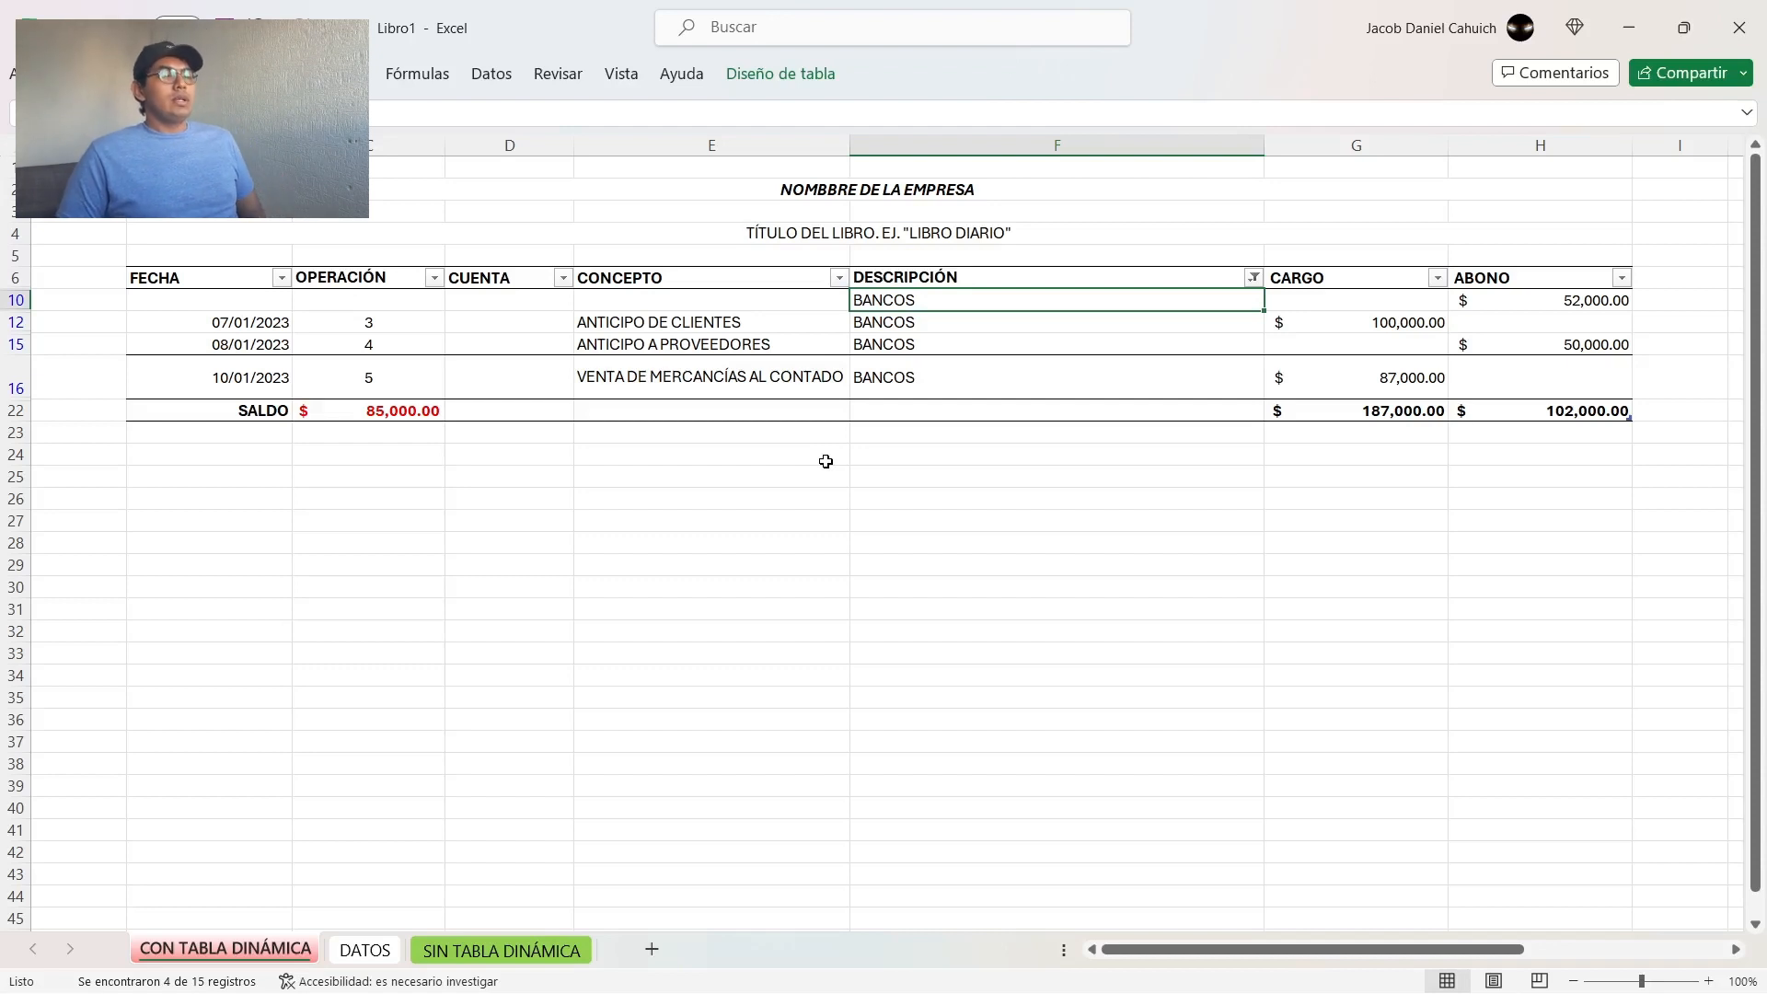
key("Down")
key("Left")
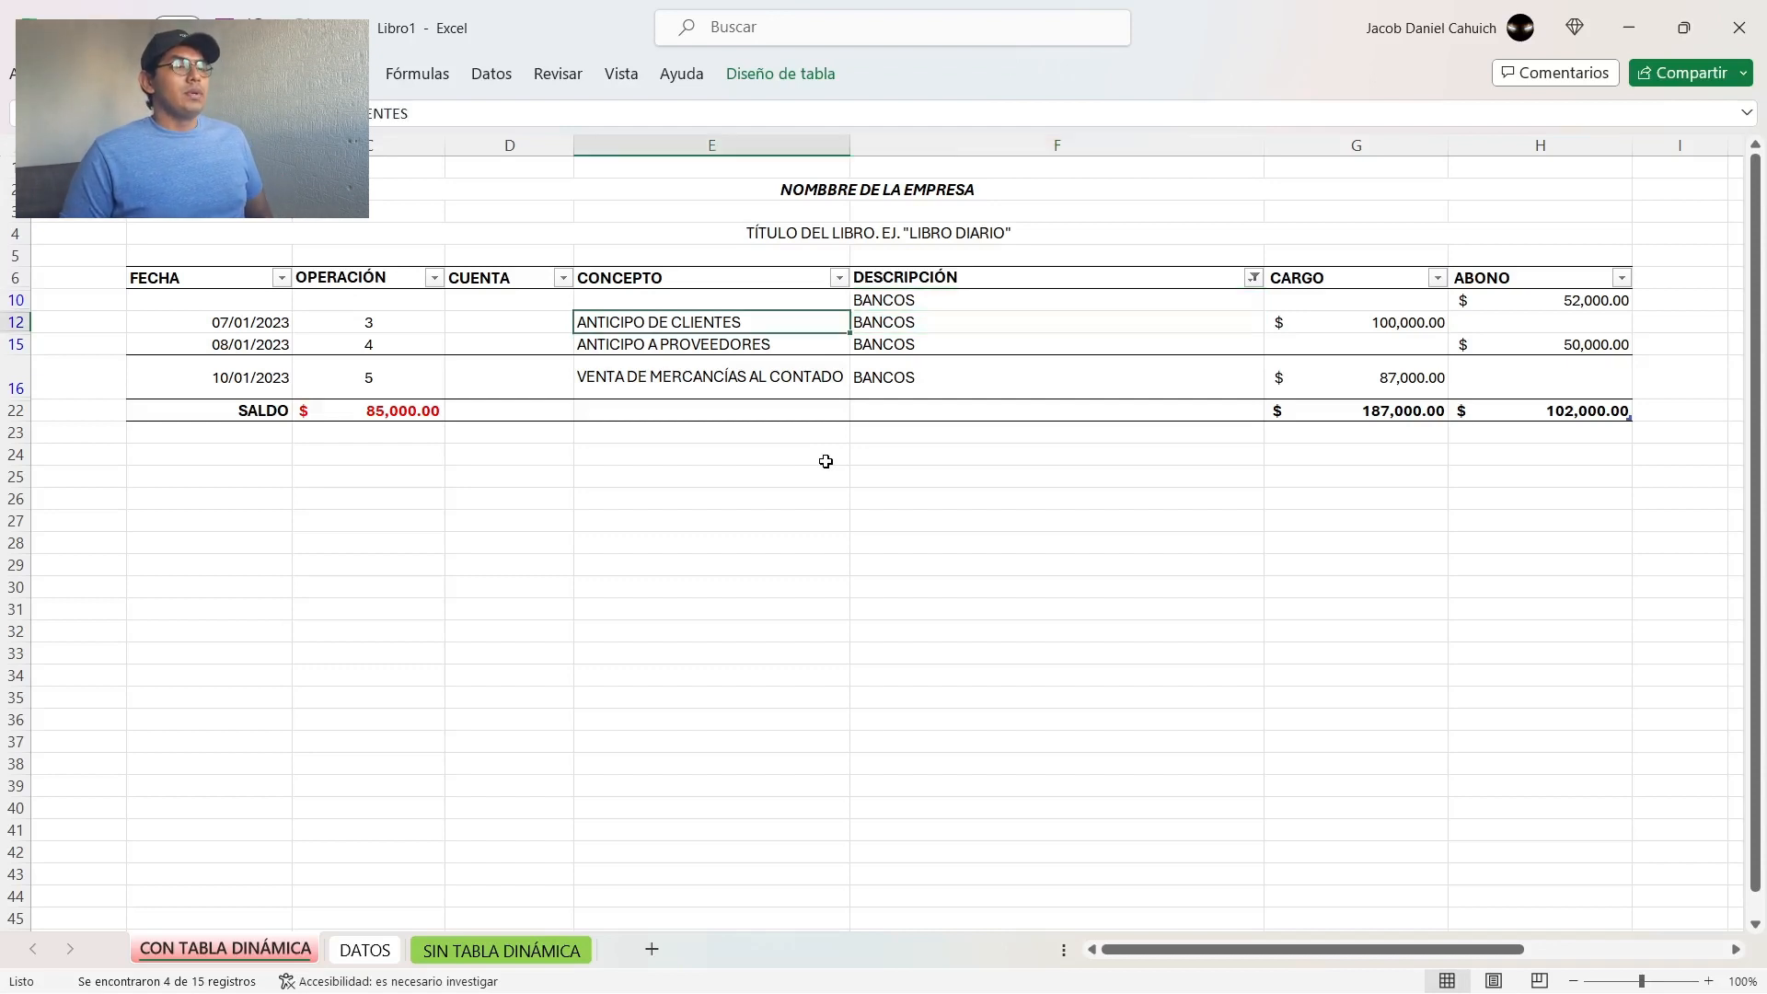
key("Up")
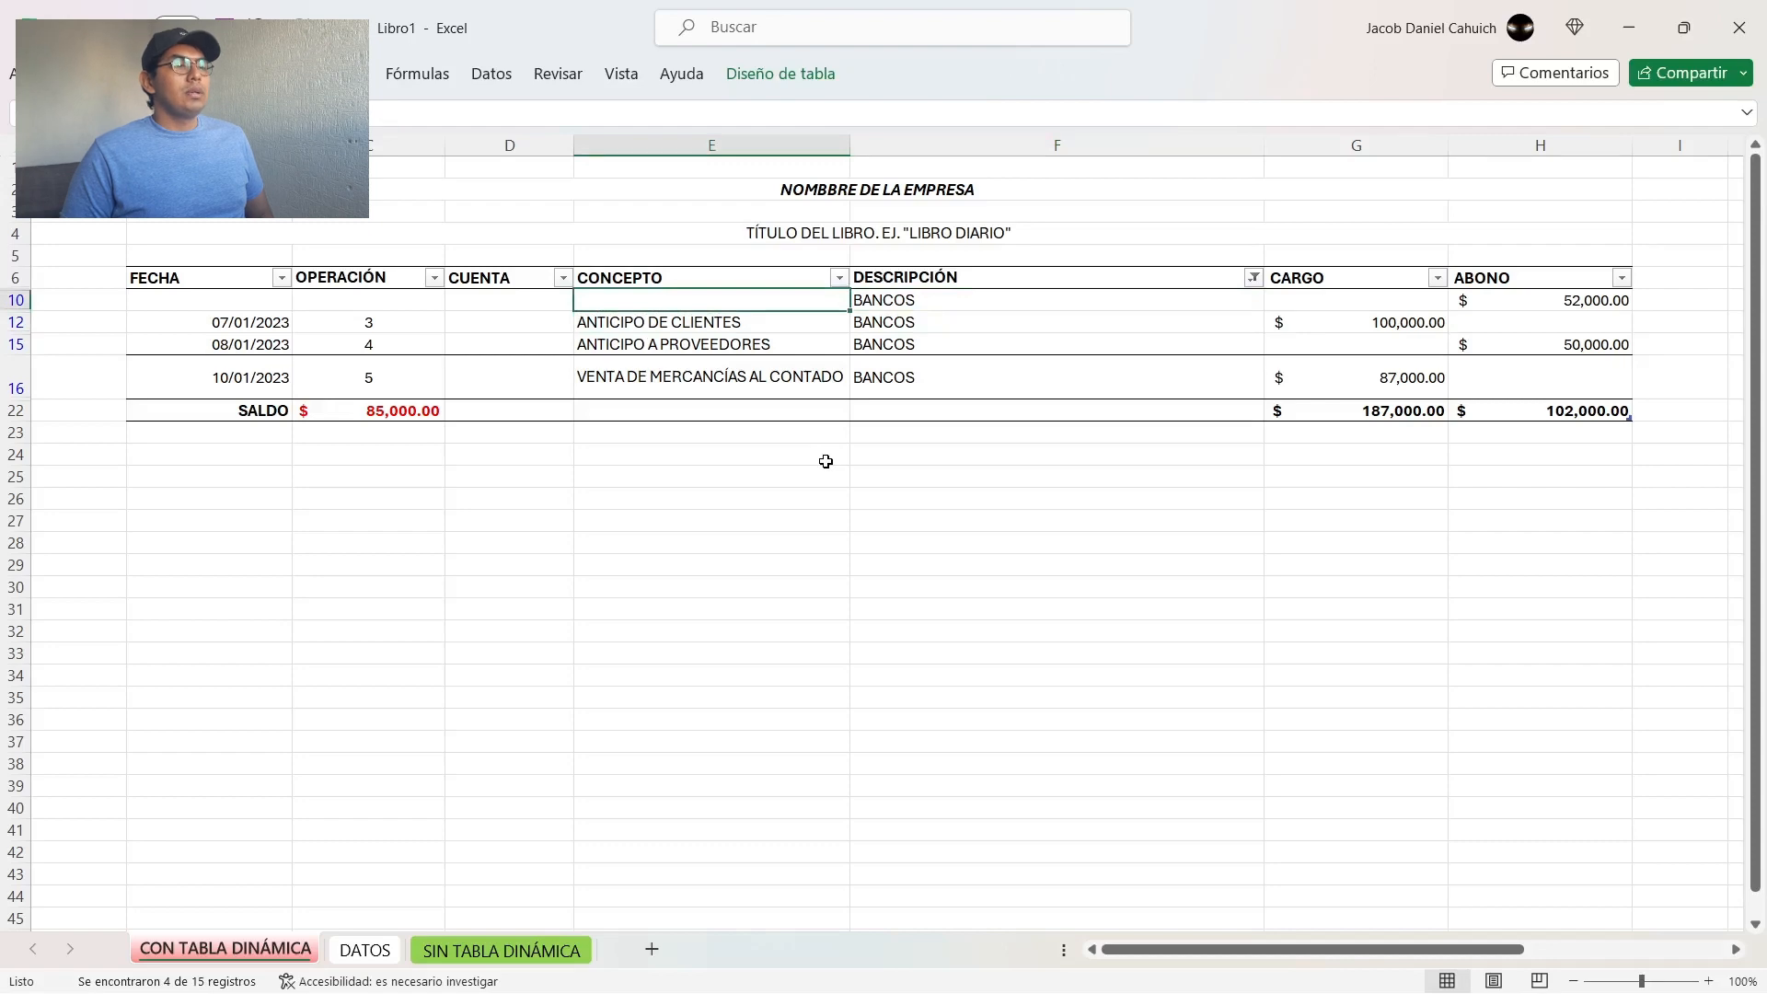
key("Left")
key("Left")
key("Left")
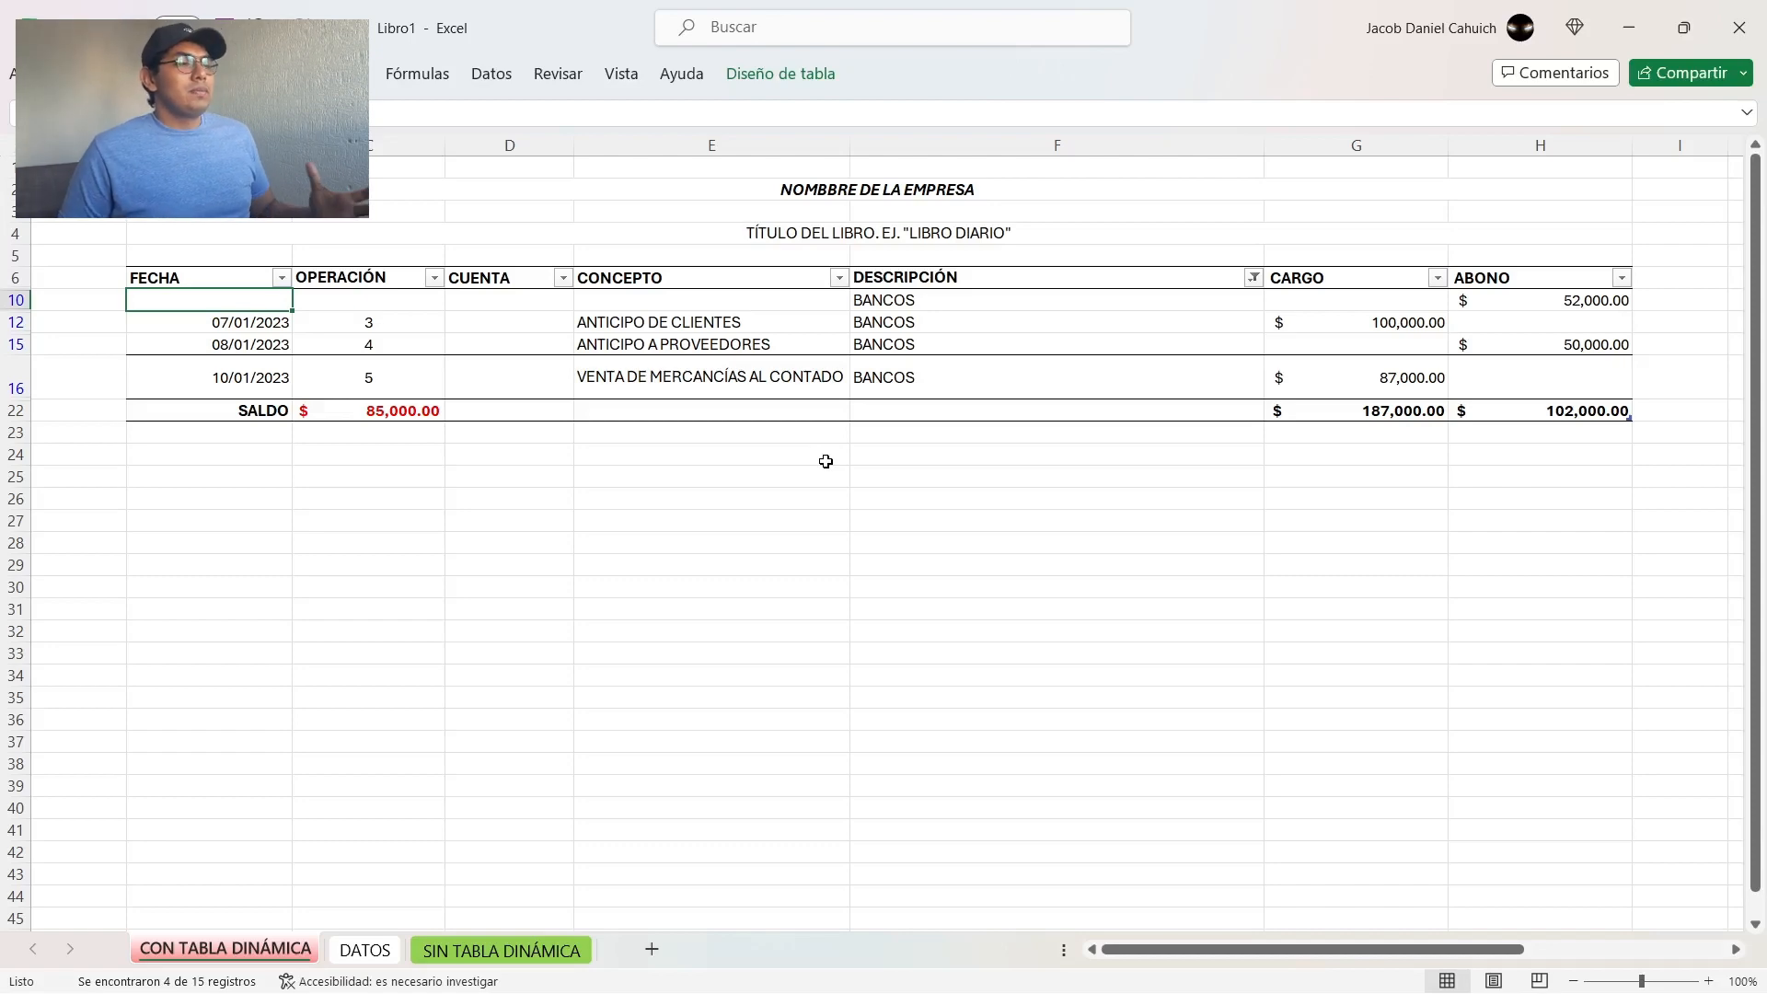
key("Right")
key("Right")
key("Right")
key("Right")
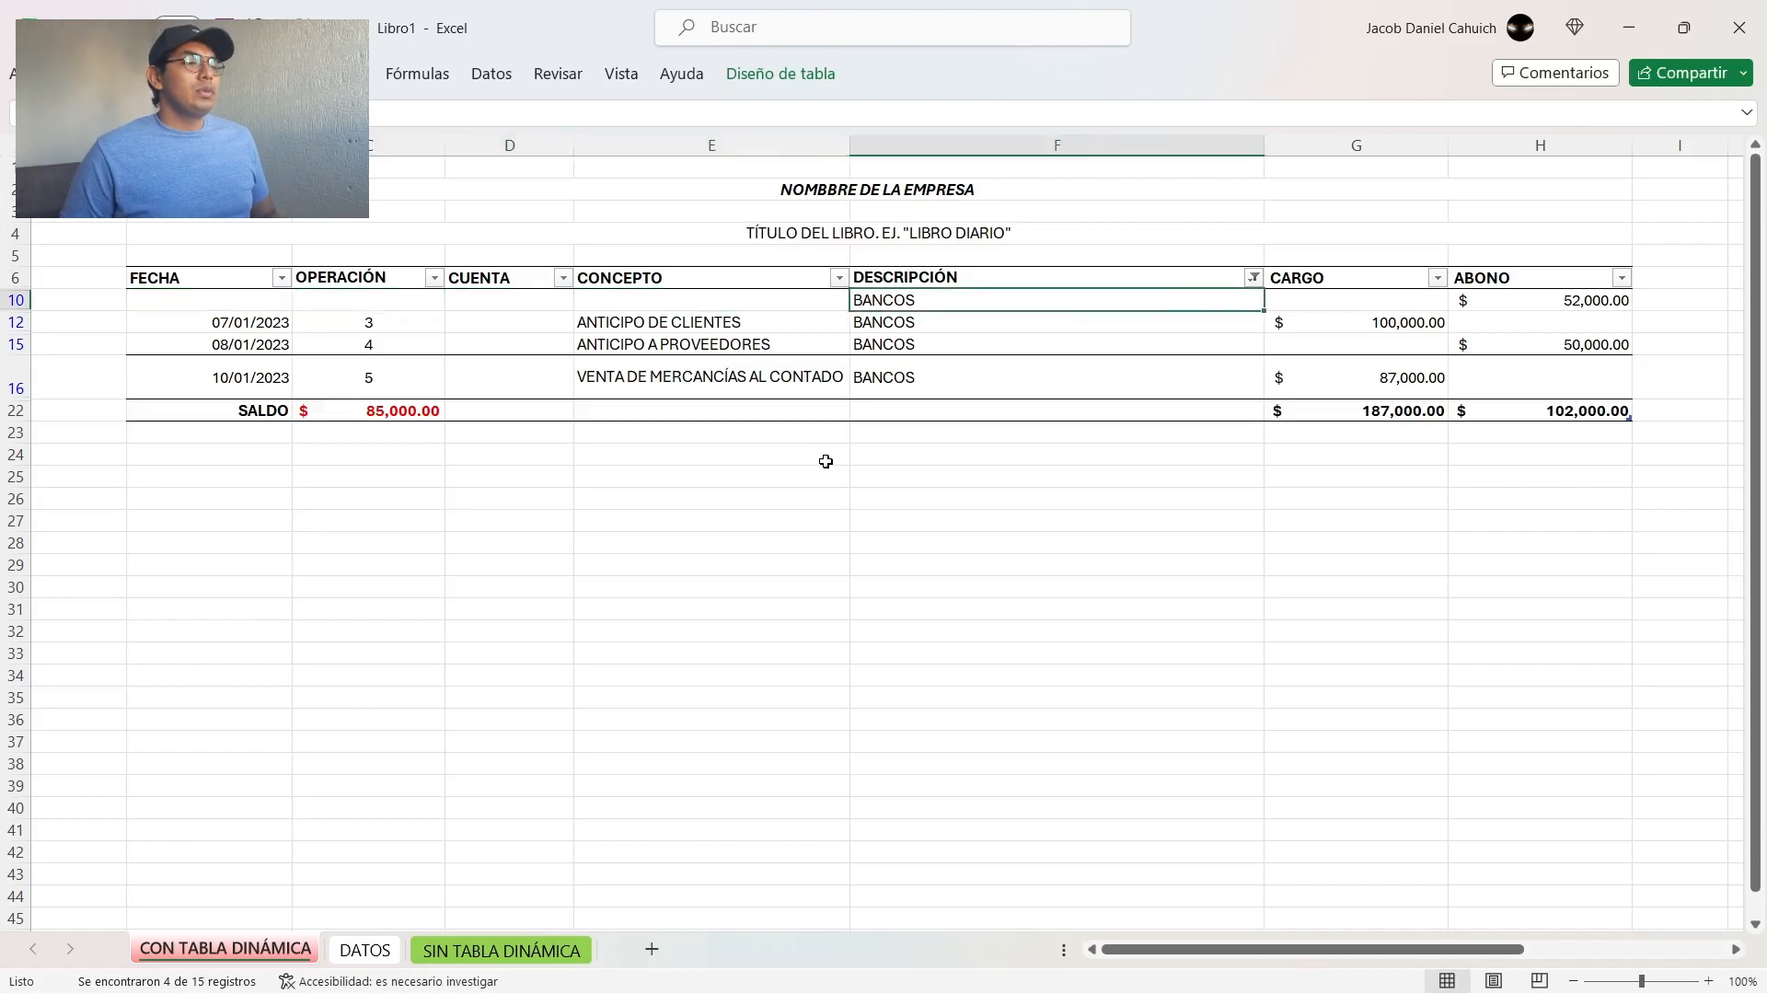
key("Left")
key("Left")
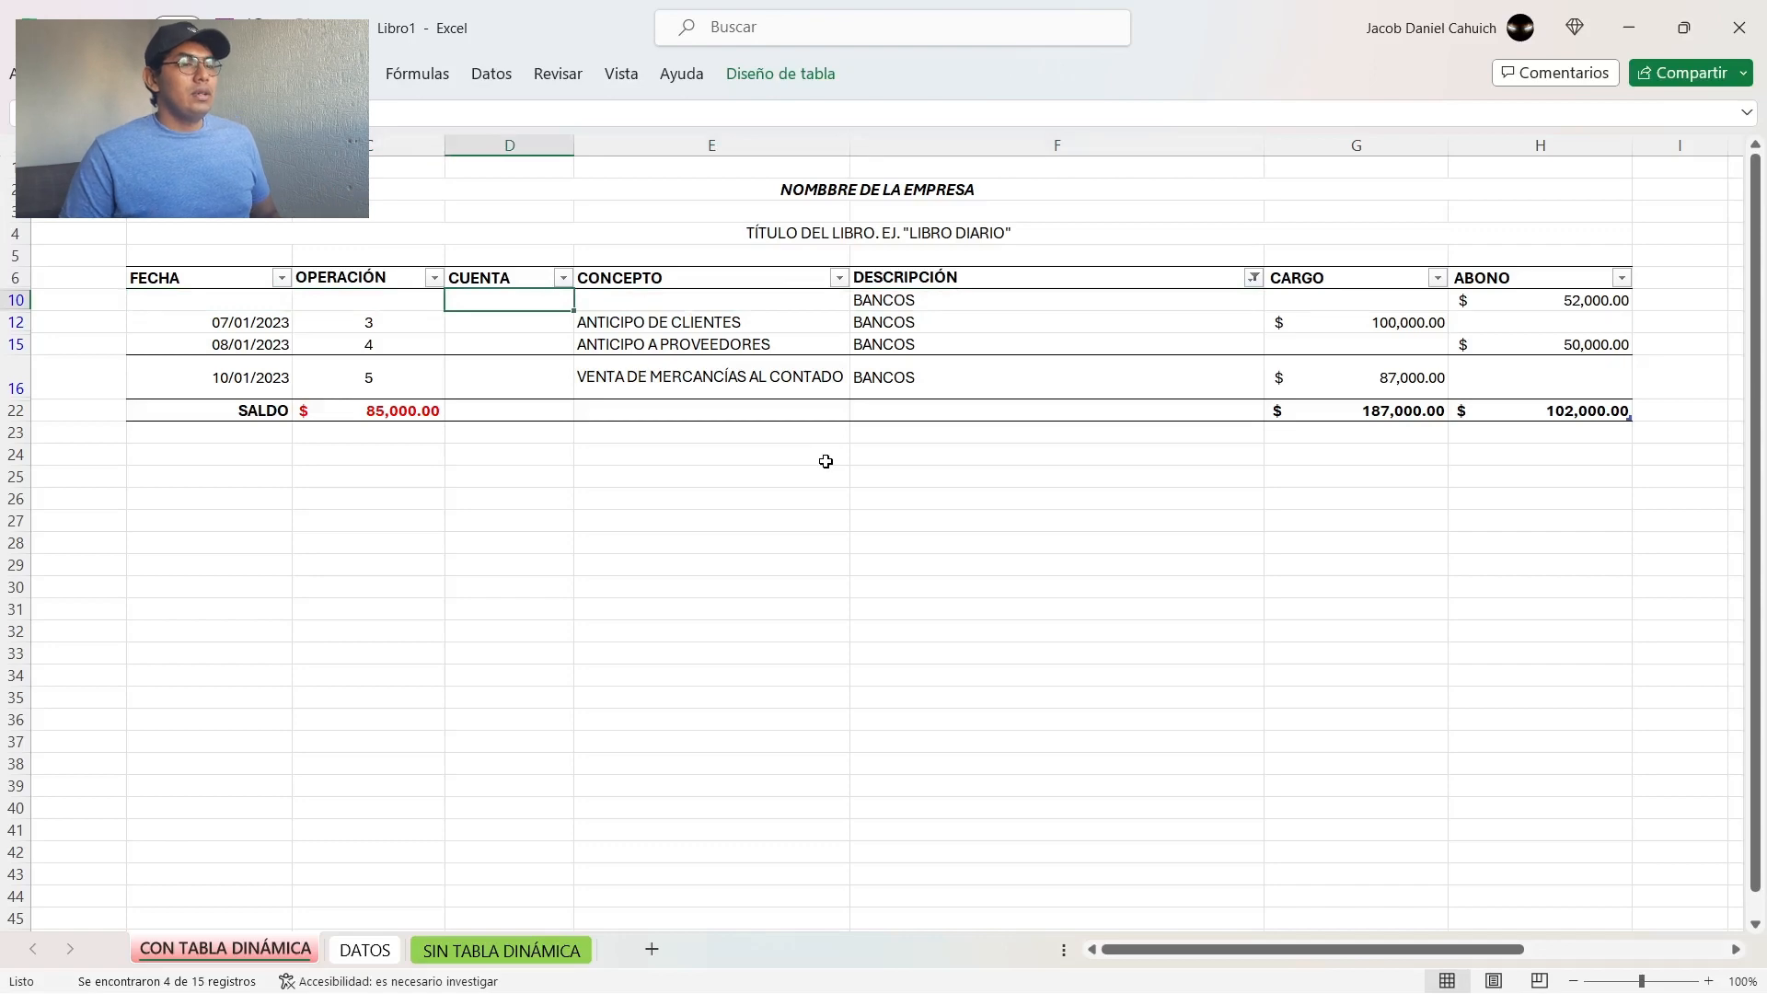
Step: Show all descriptions again in the DESCRIPCIÓN column and undo the clearing of B8:E11
left_click(1254, 278)
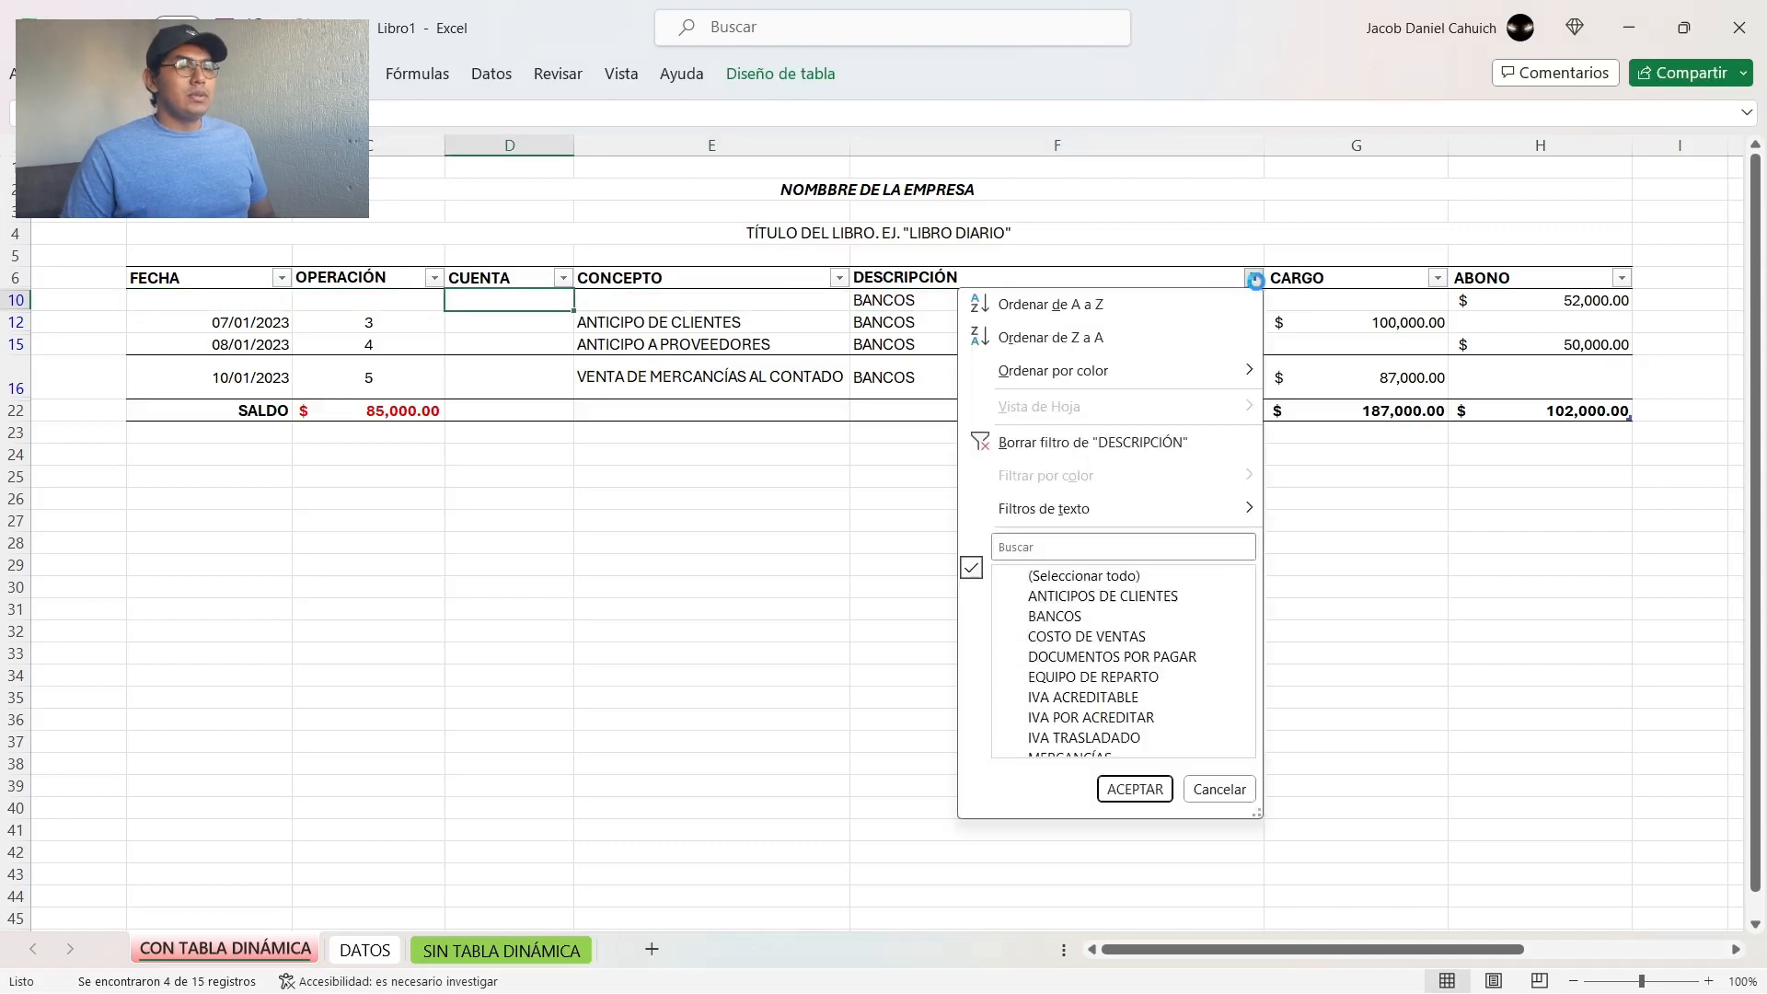
left_click(1051, 580)
left_click(1134, 789)
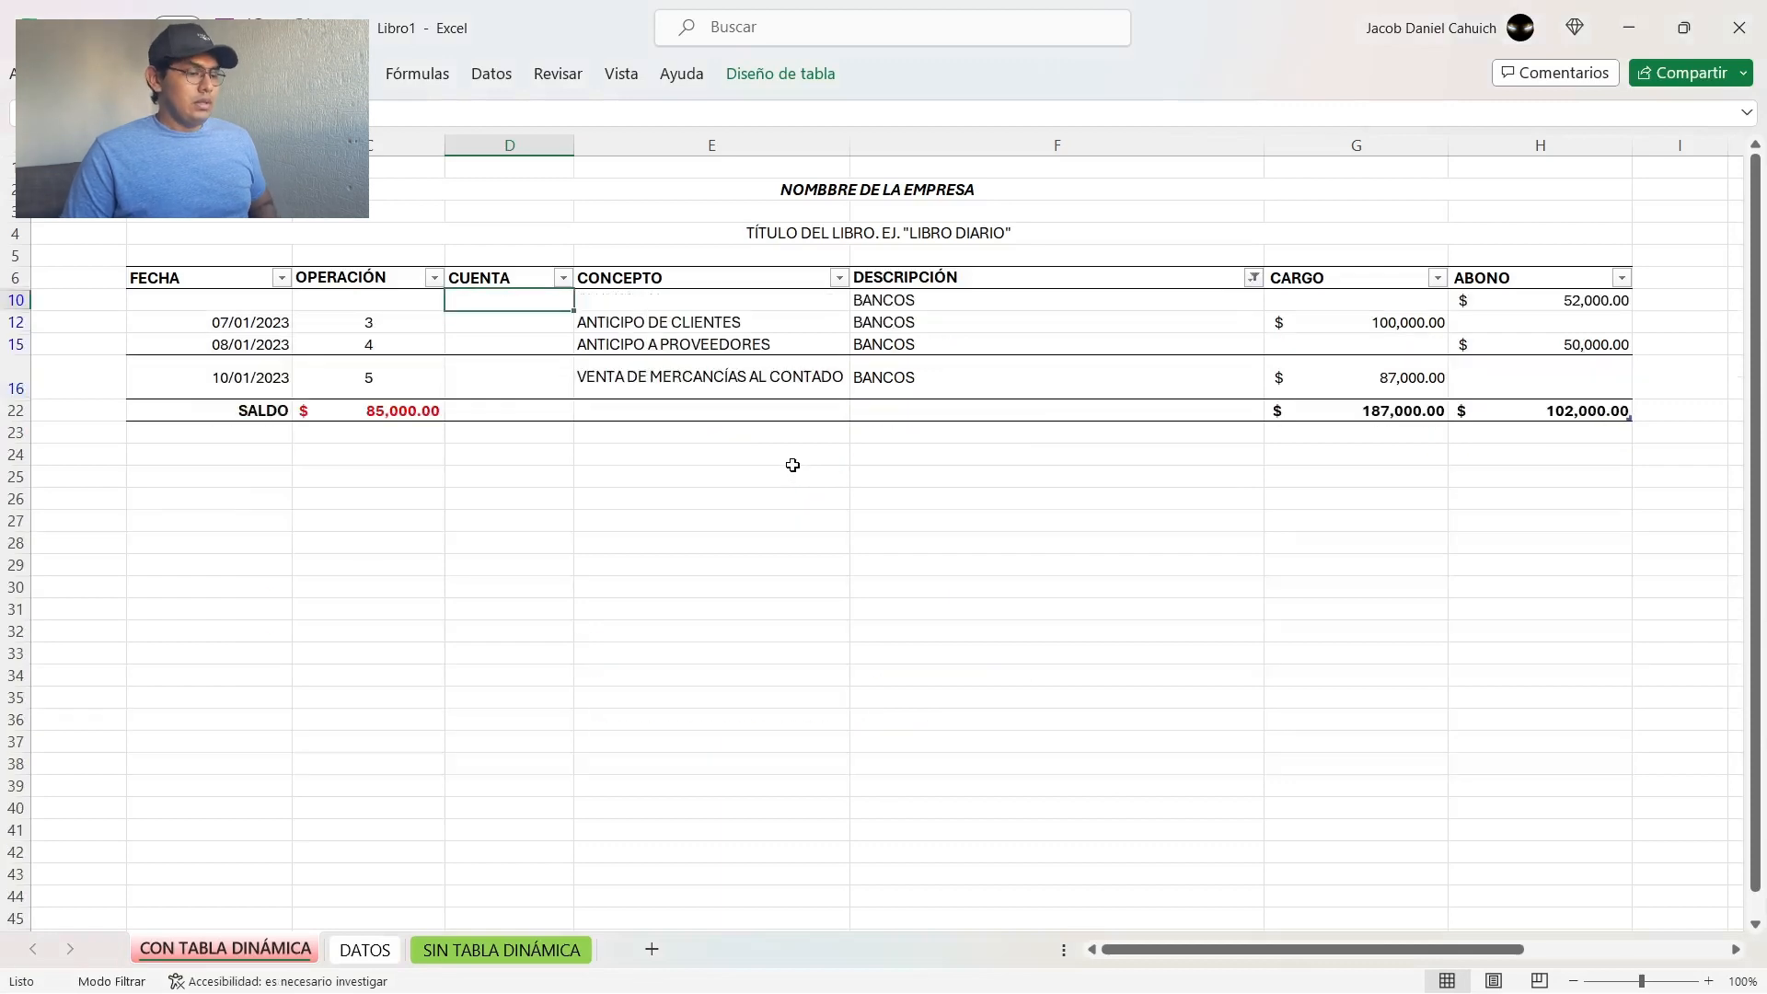
key("ctrl+z")
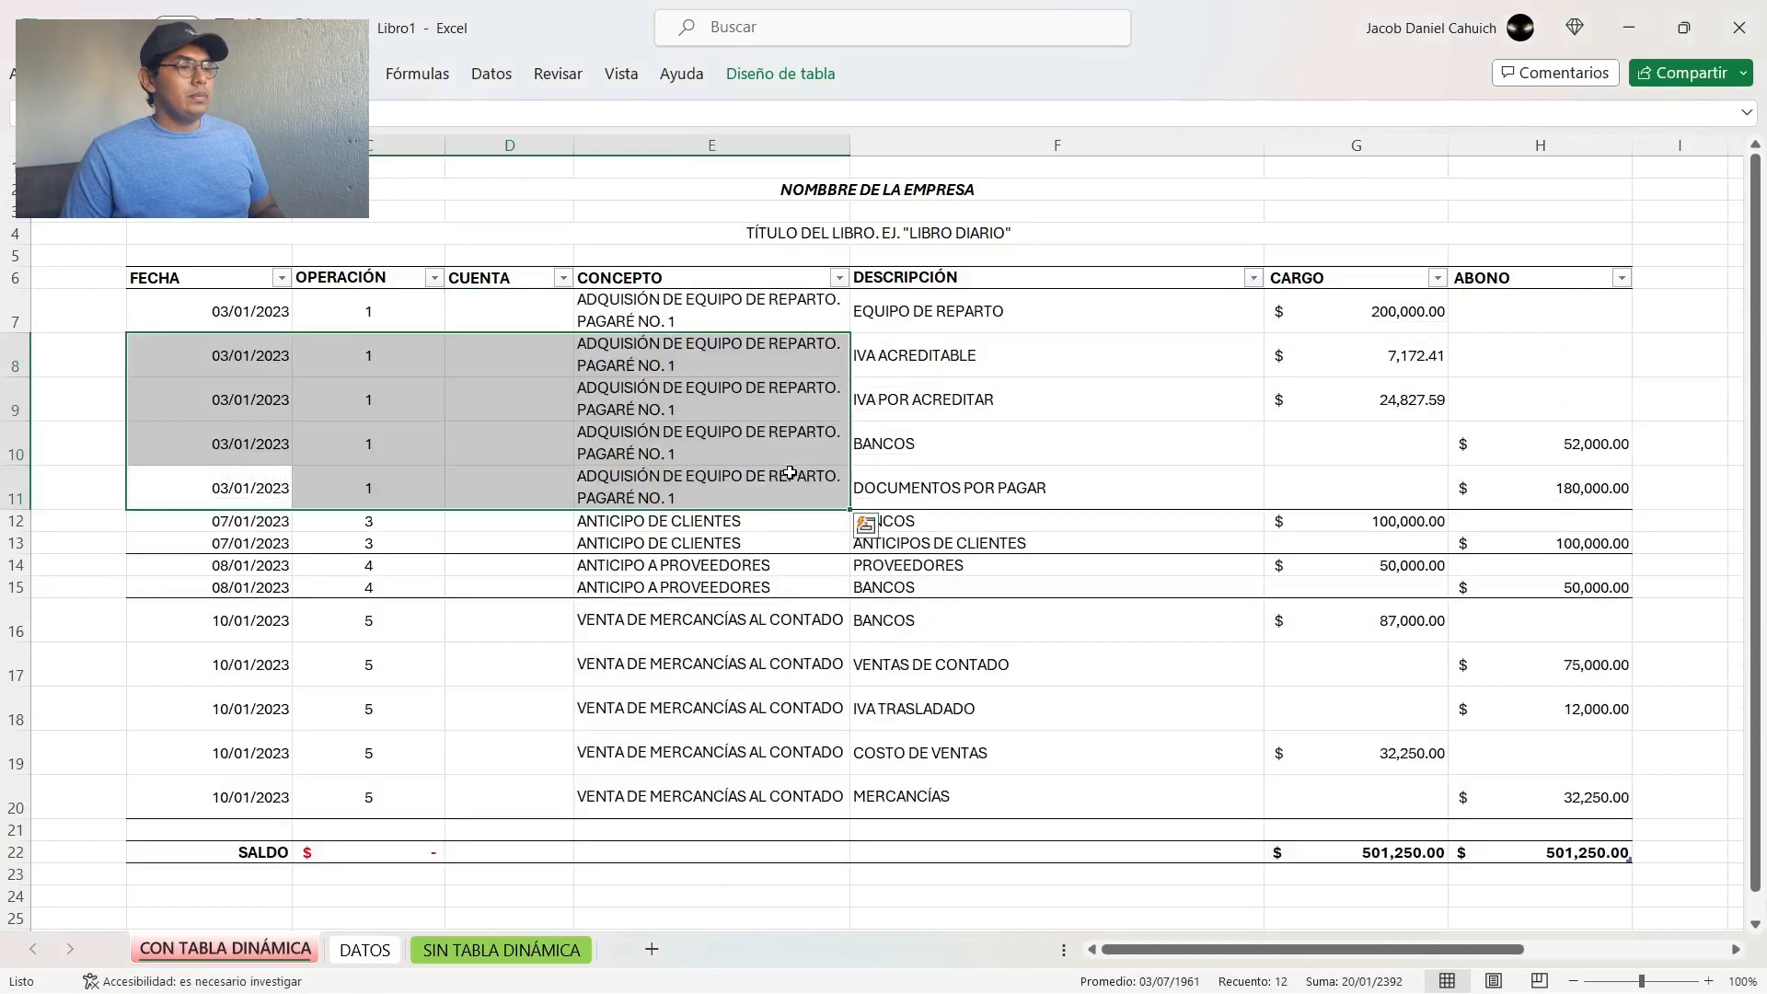
Step: Review the date, operation and concept cells of operation 1 in B8:E9 and its BANCOS line in F10
left_click(509, 370)
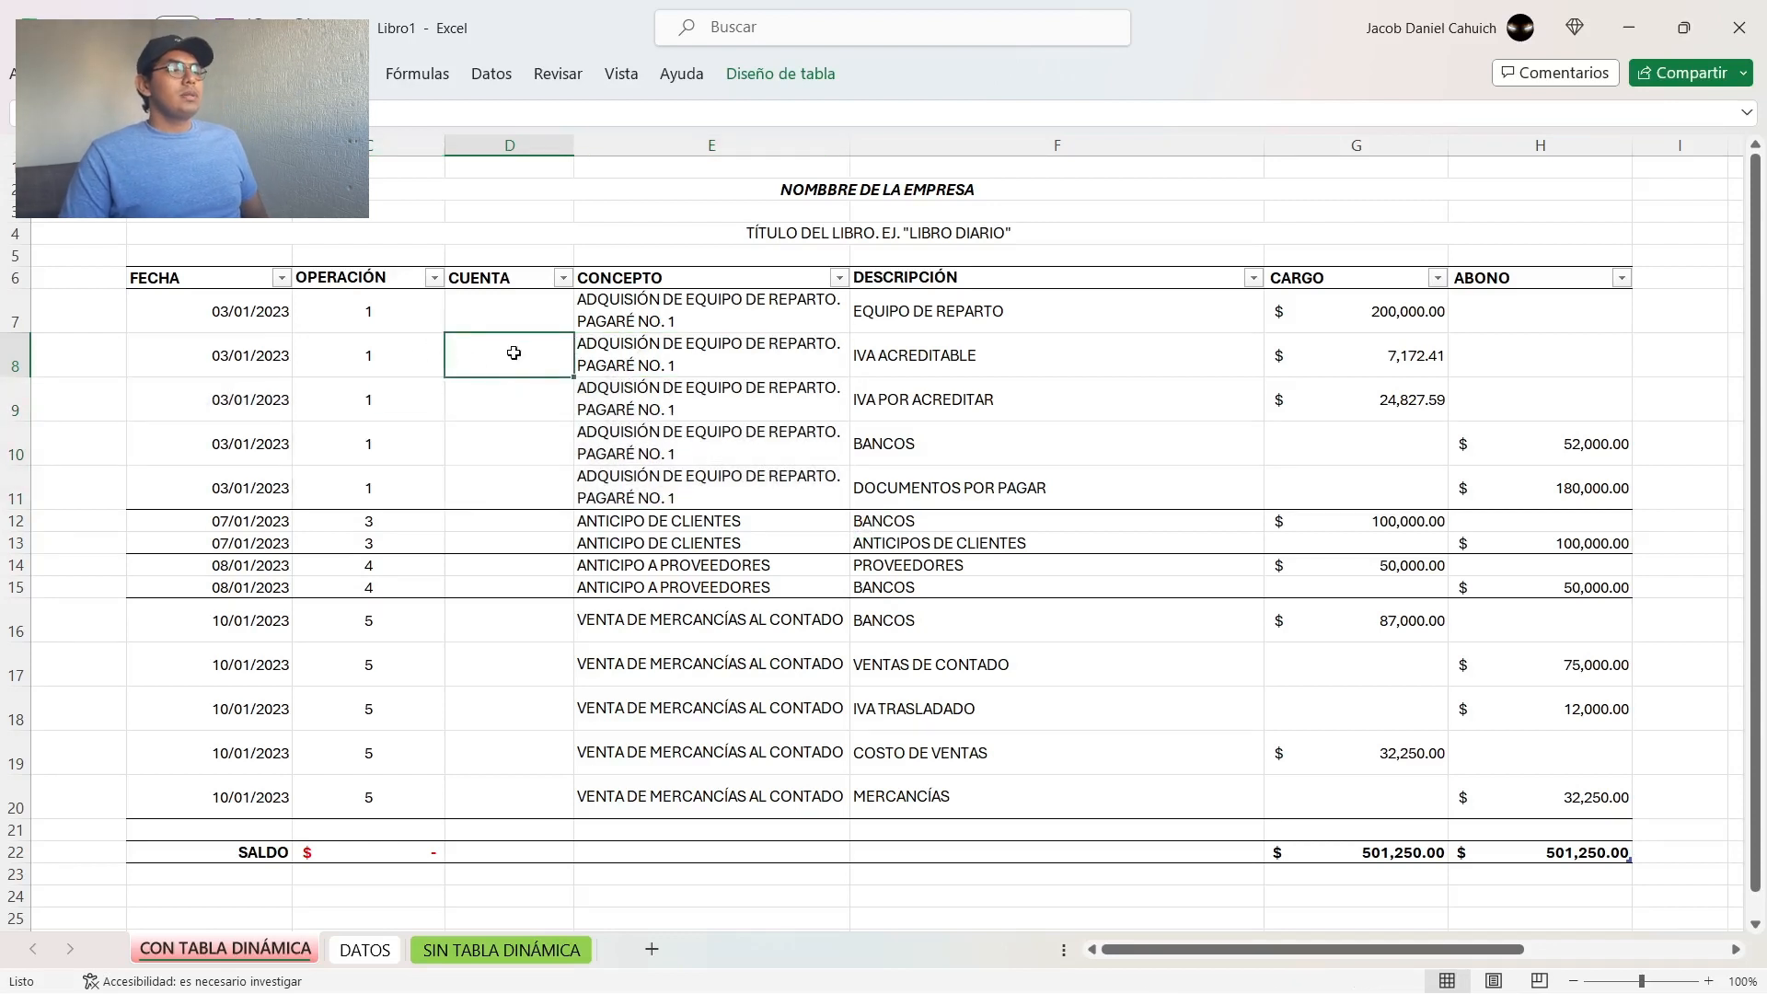
left_click_drag(267, 353, 663, 415)
left_click(1084, 446)
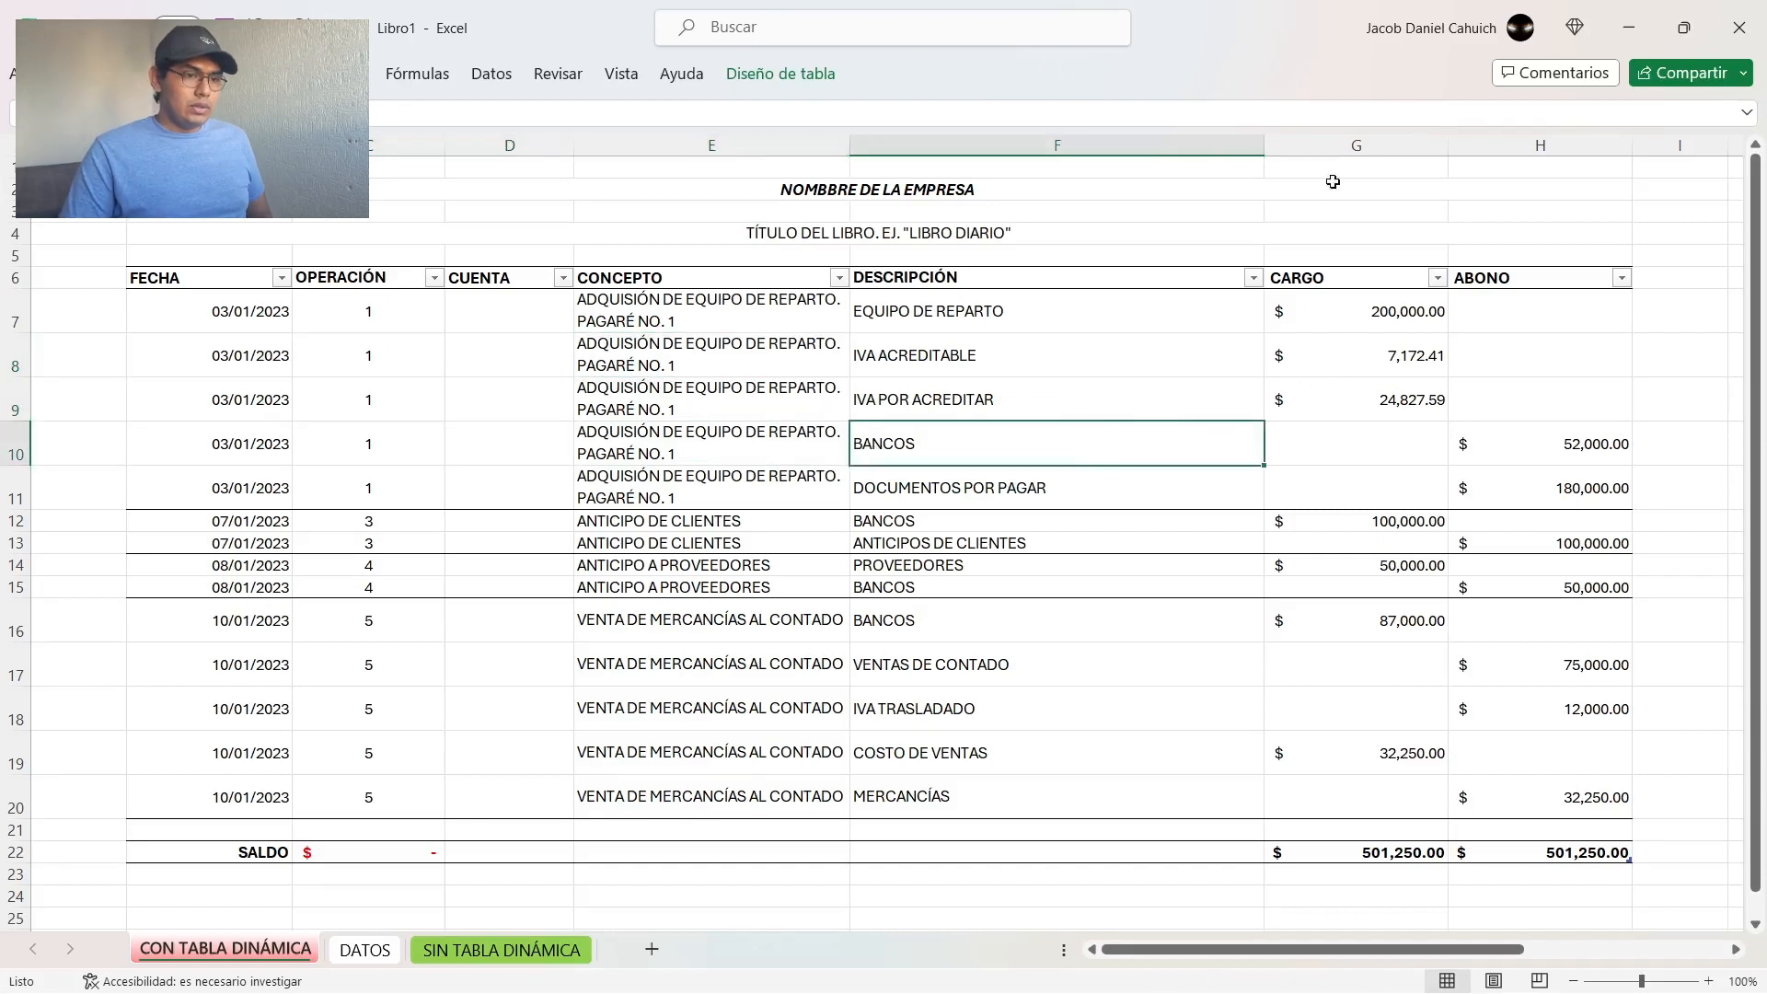
Step: Examine the CARGO and ABONO columns and their totals in G22 and H22
left_click_drag(1356, 145, 1486, 145)
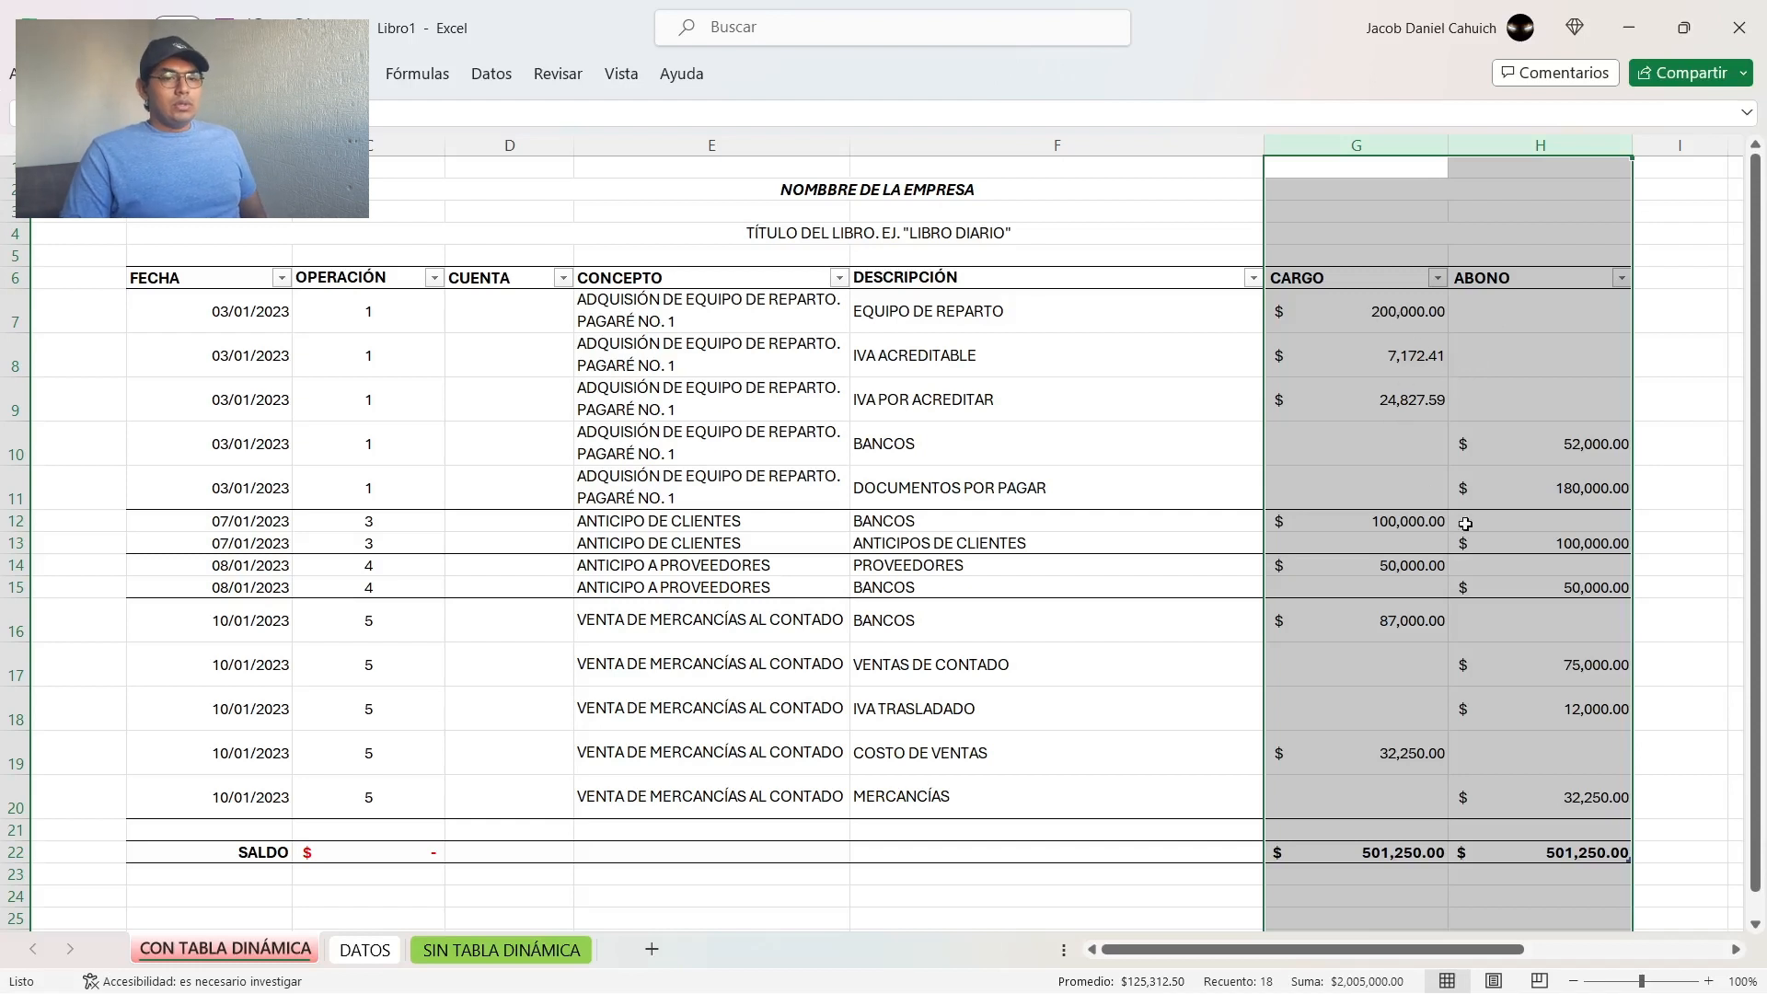
left_click(1406, 851)
left_click(1570, 853)
left_click(1697, 788)
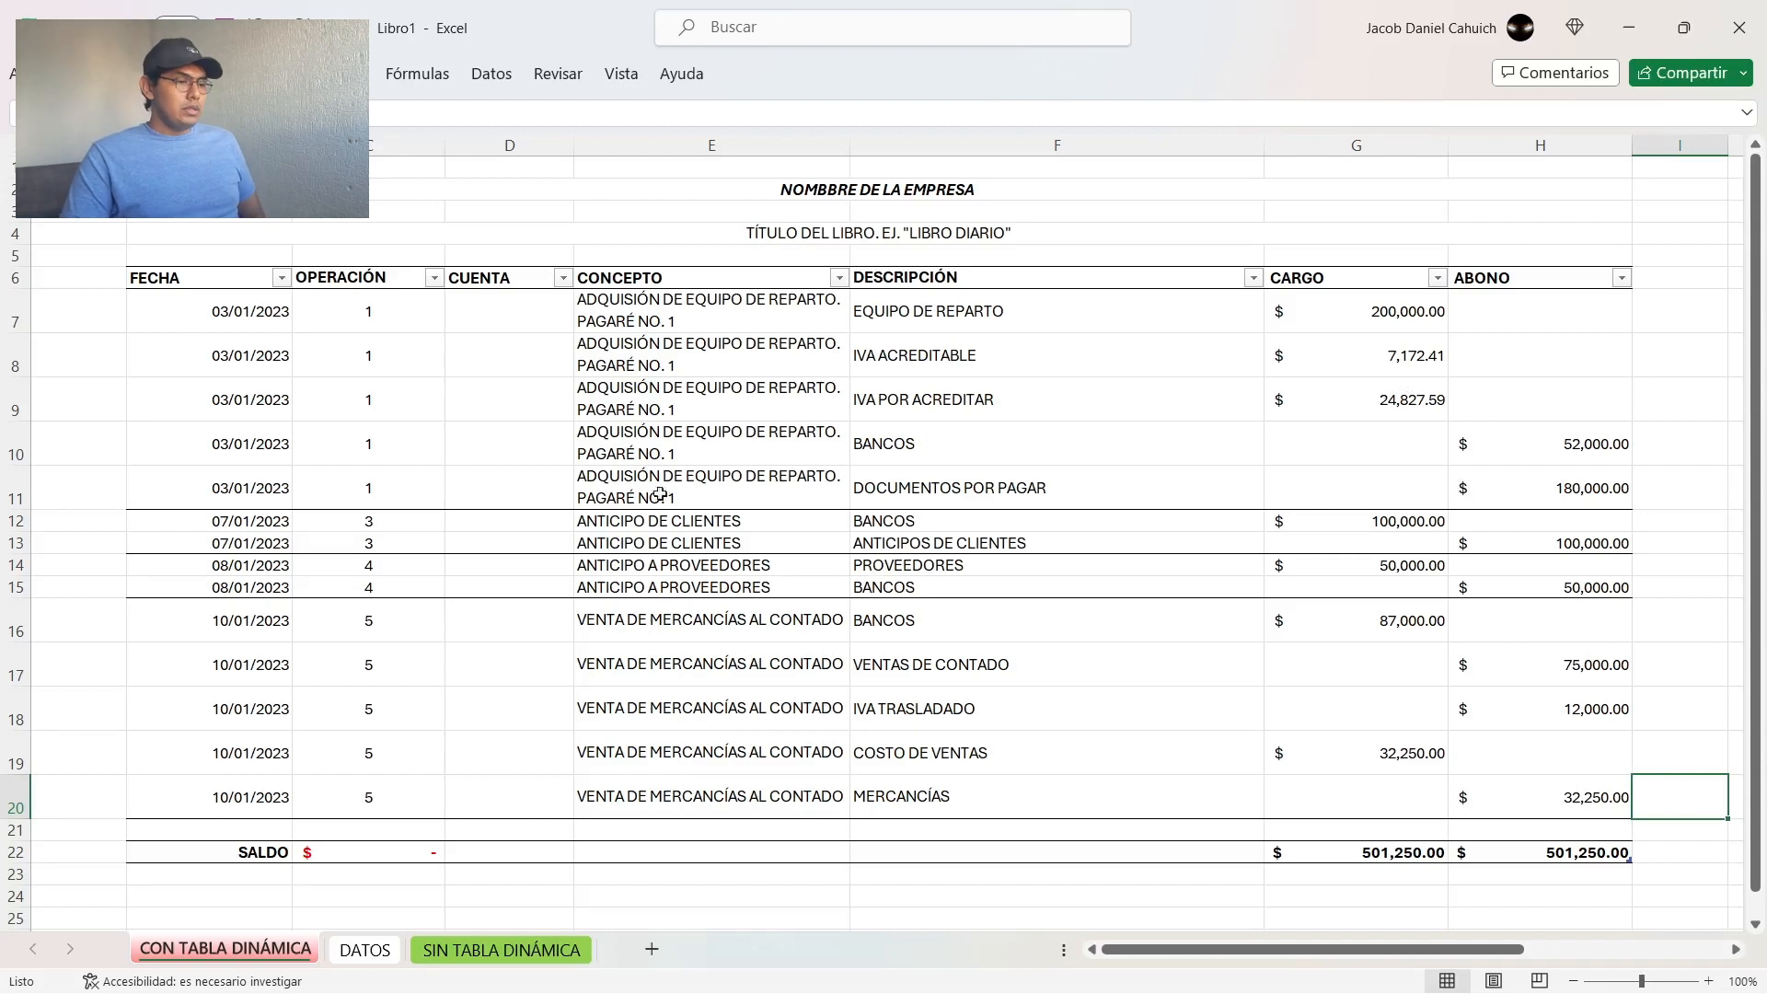
Step: Inspect the SALDO label and formula in B22:C22 together with the CARGO and ABONO totals in G22:H22
left_click(277, 854)
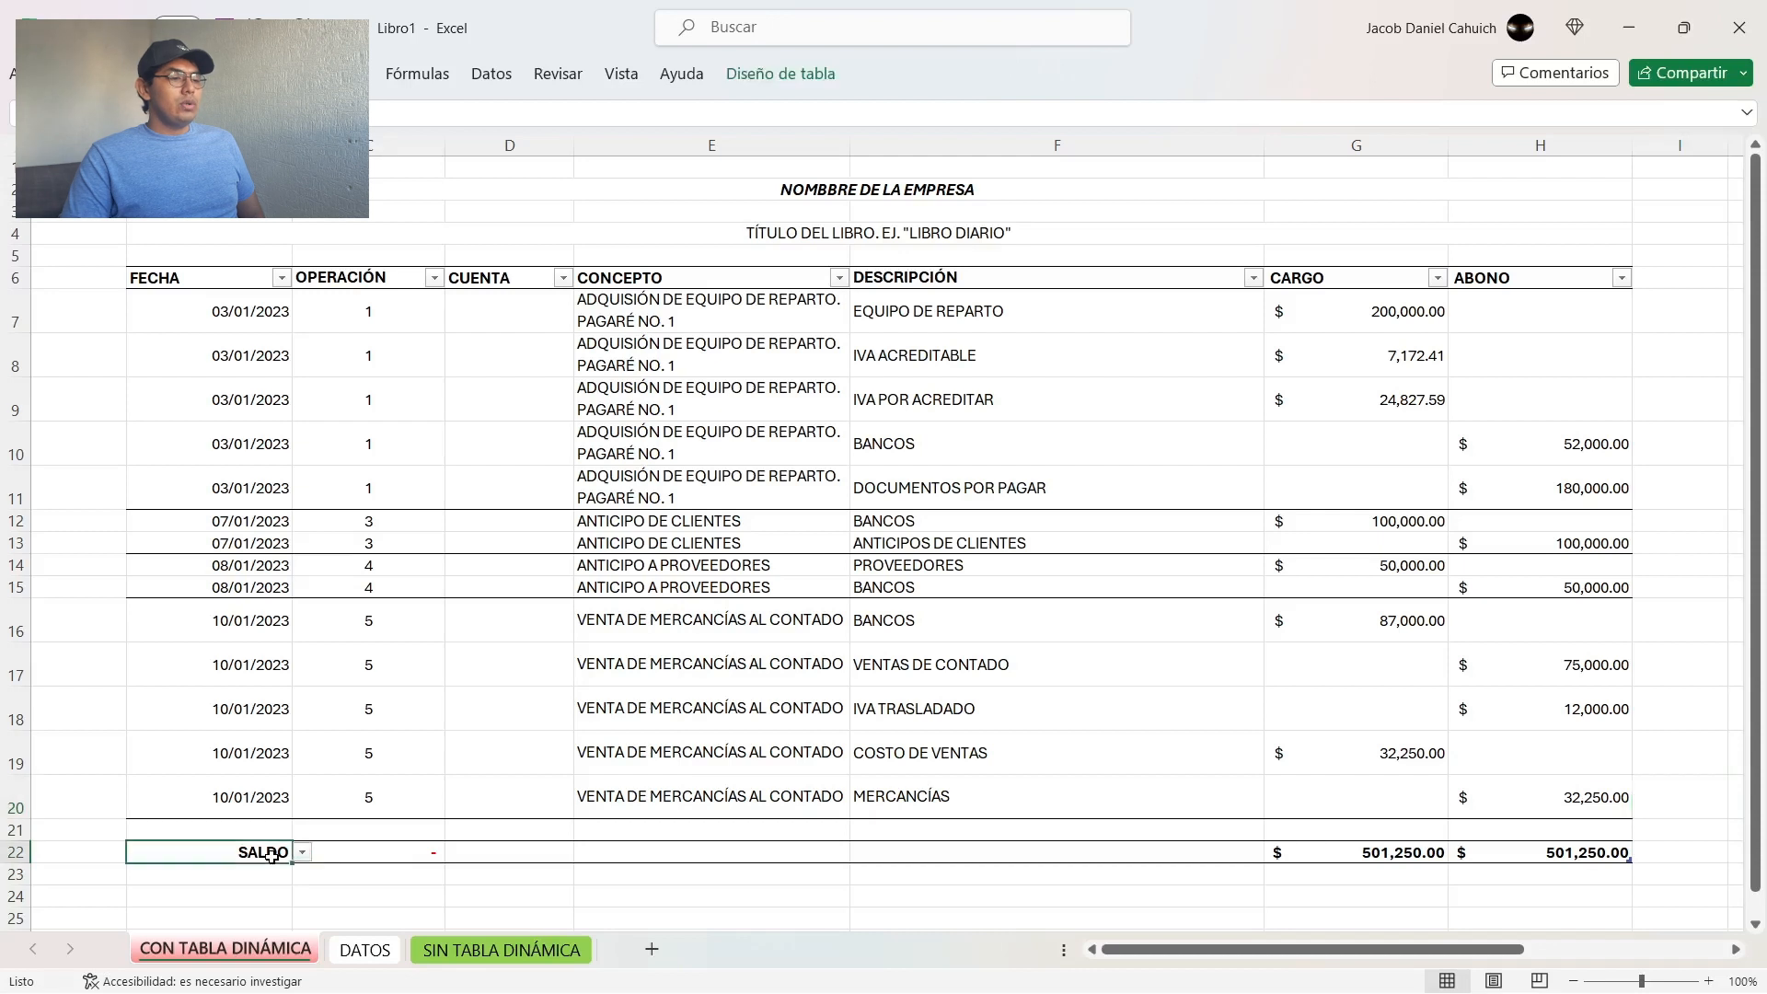
left_click(354, 856)
left_click(458, 881)
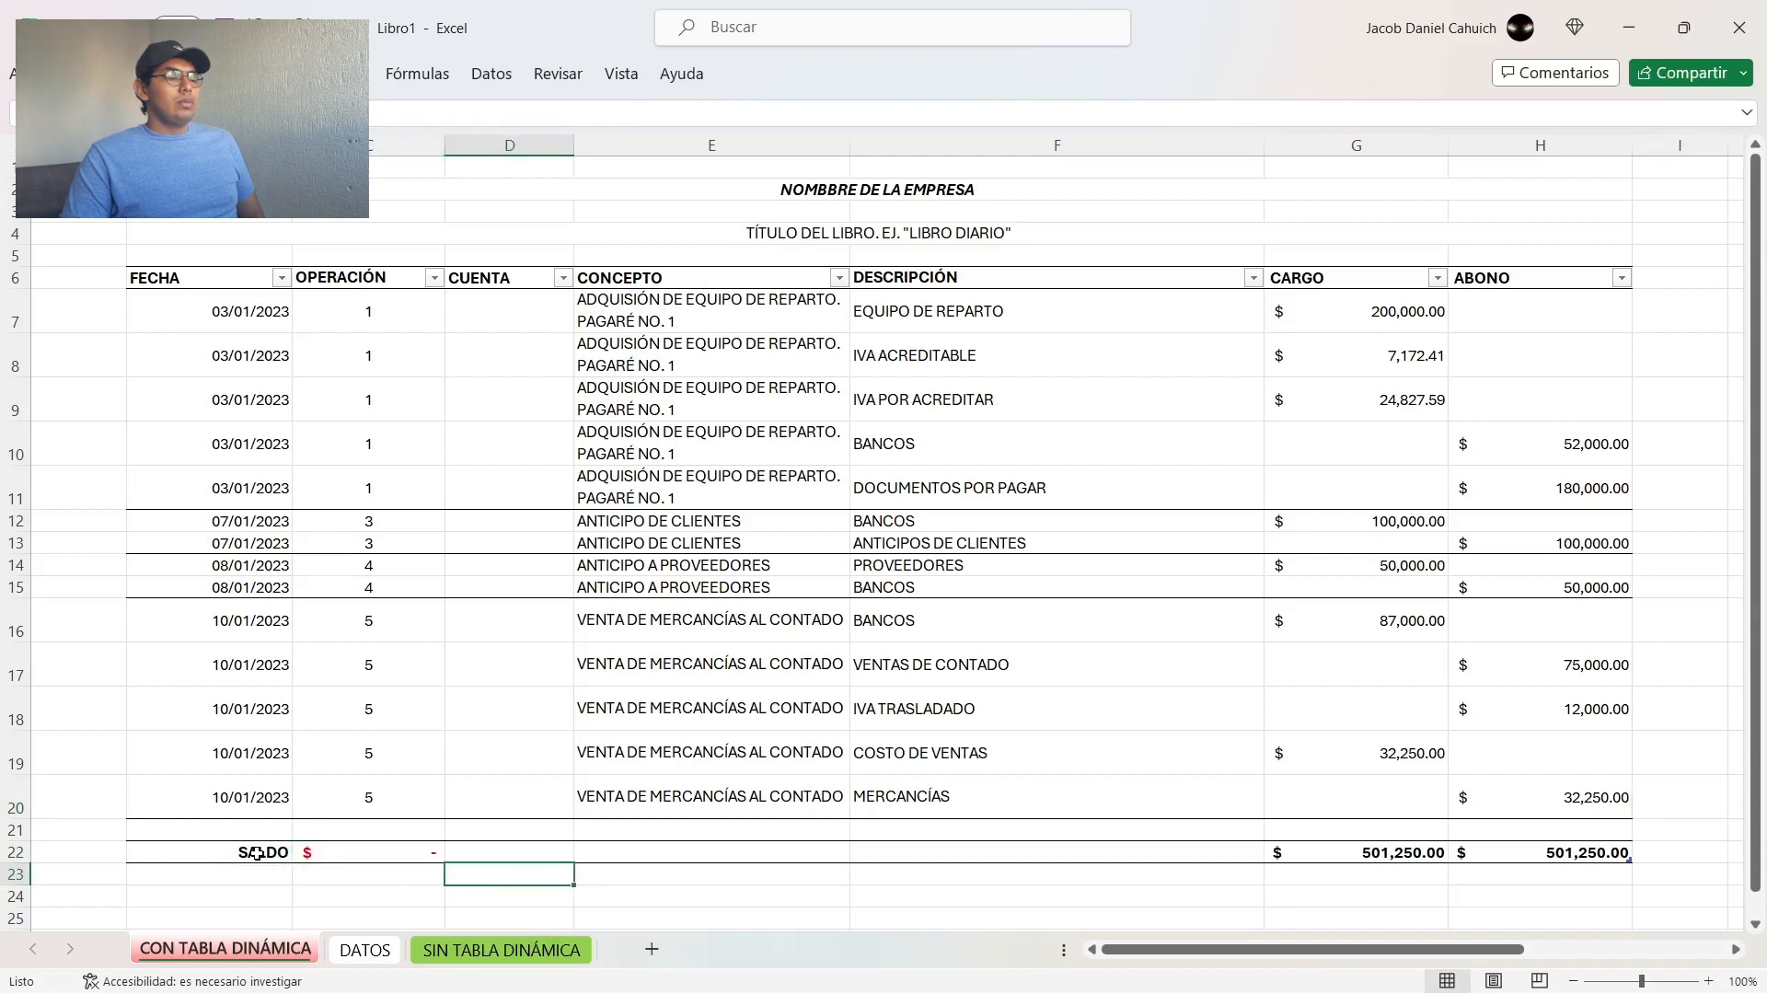
left_click(362, 851)
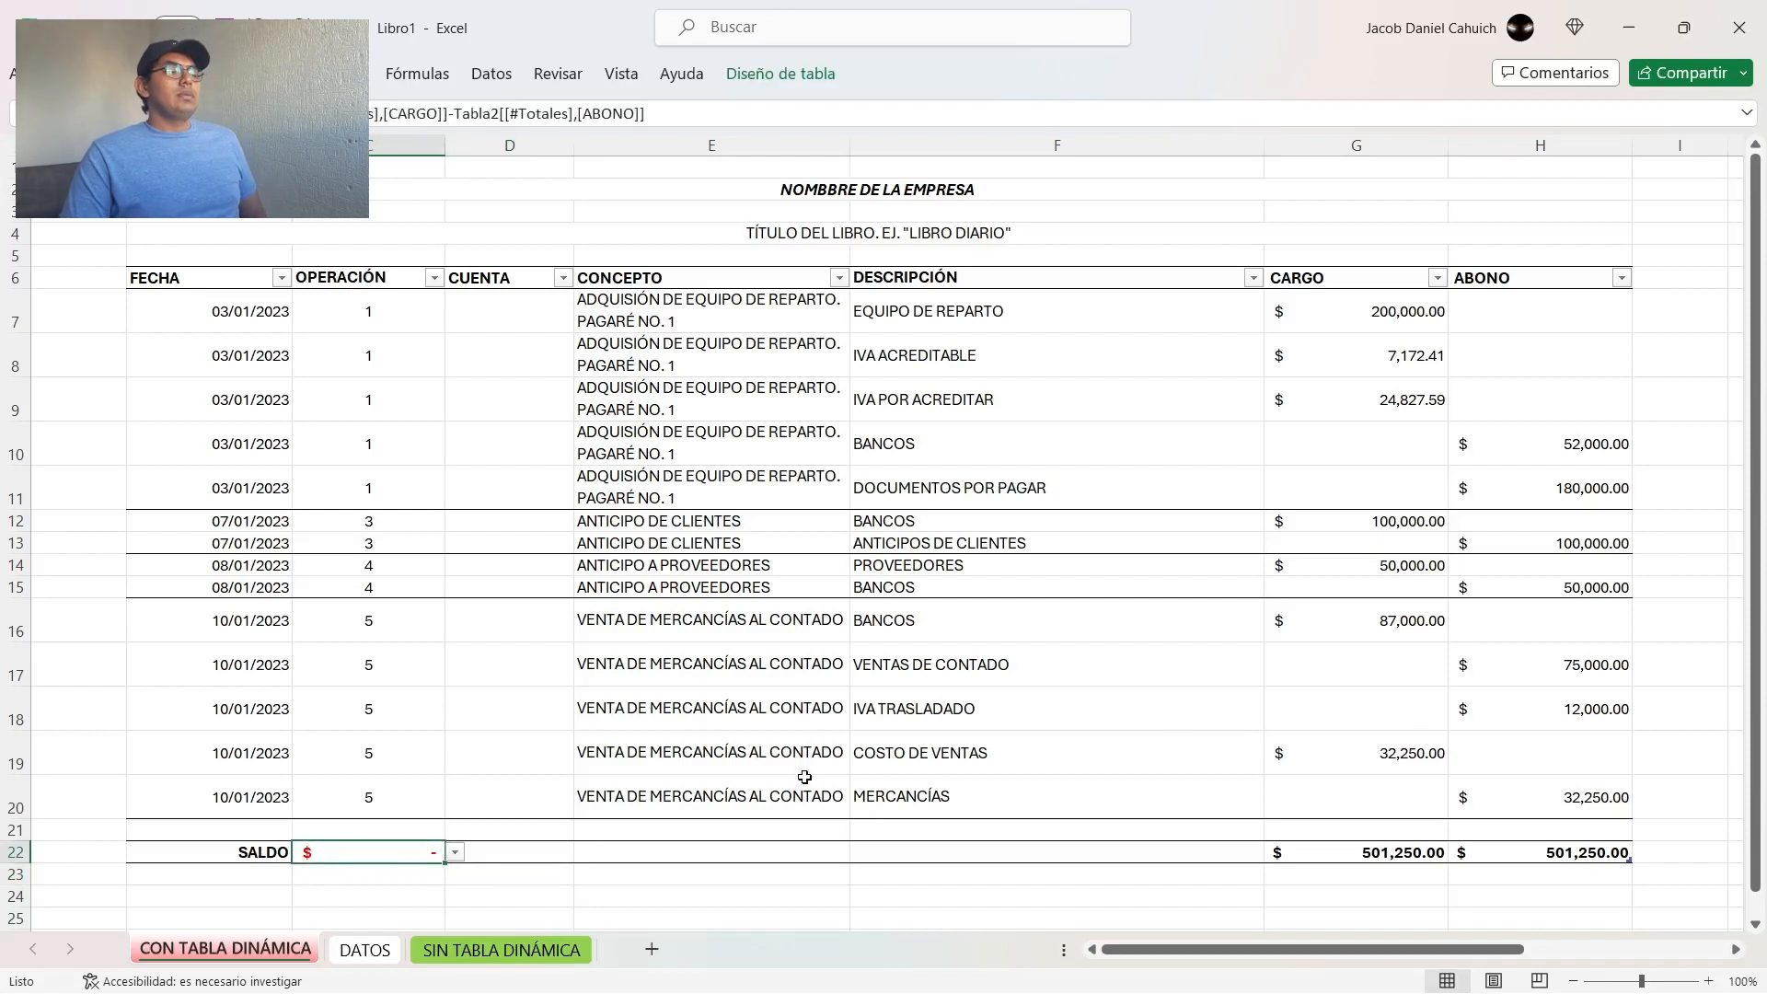
left_click(1342, 661)
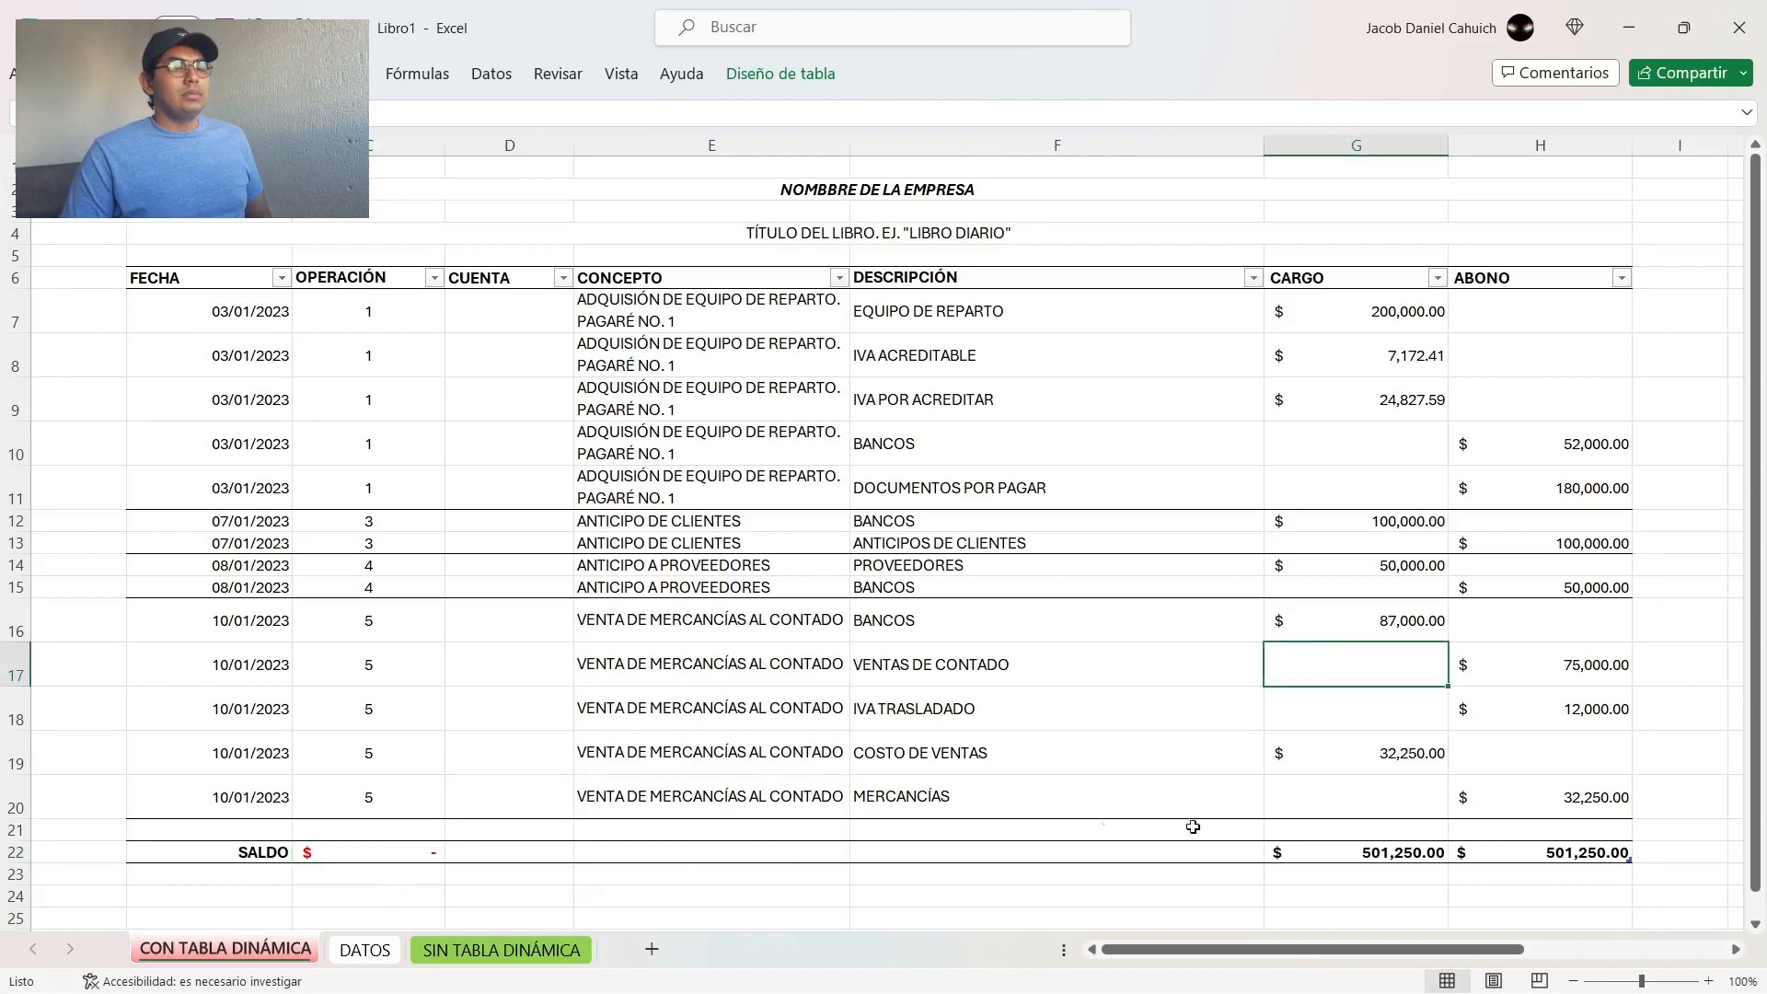
left_click_drag(1372, 850, 1556, 856)
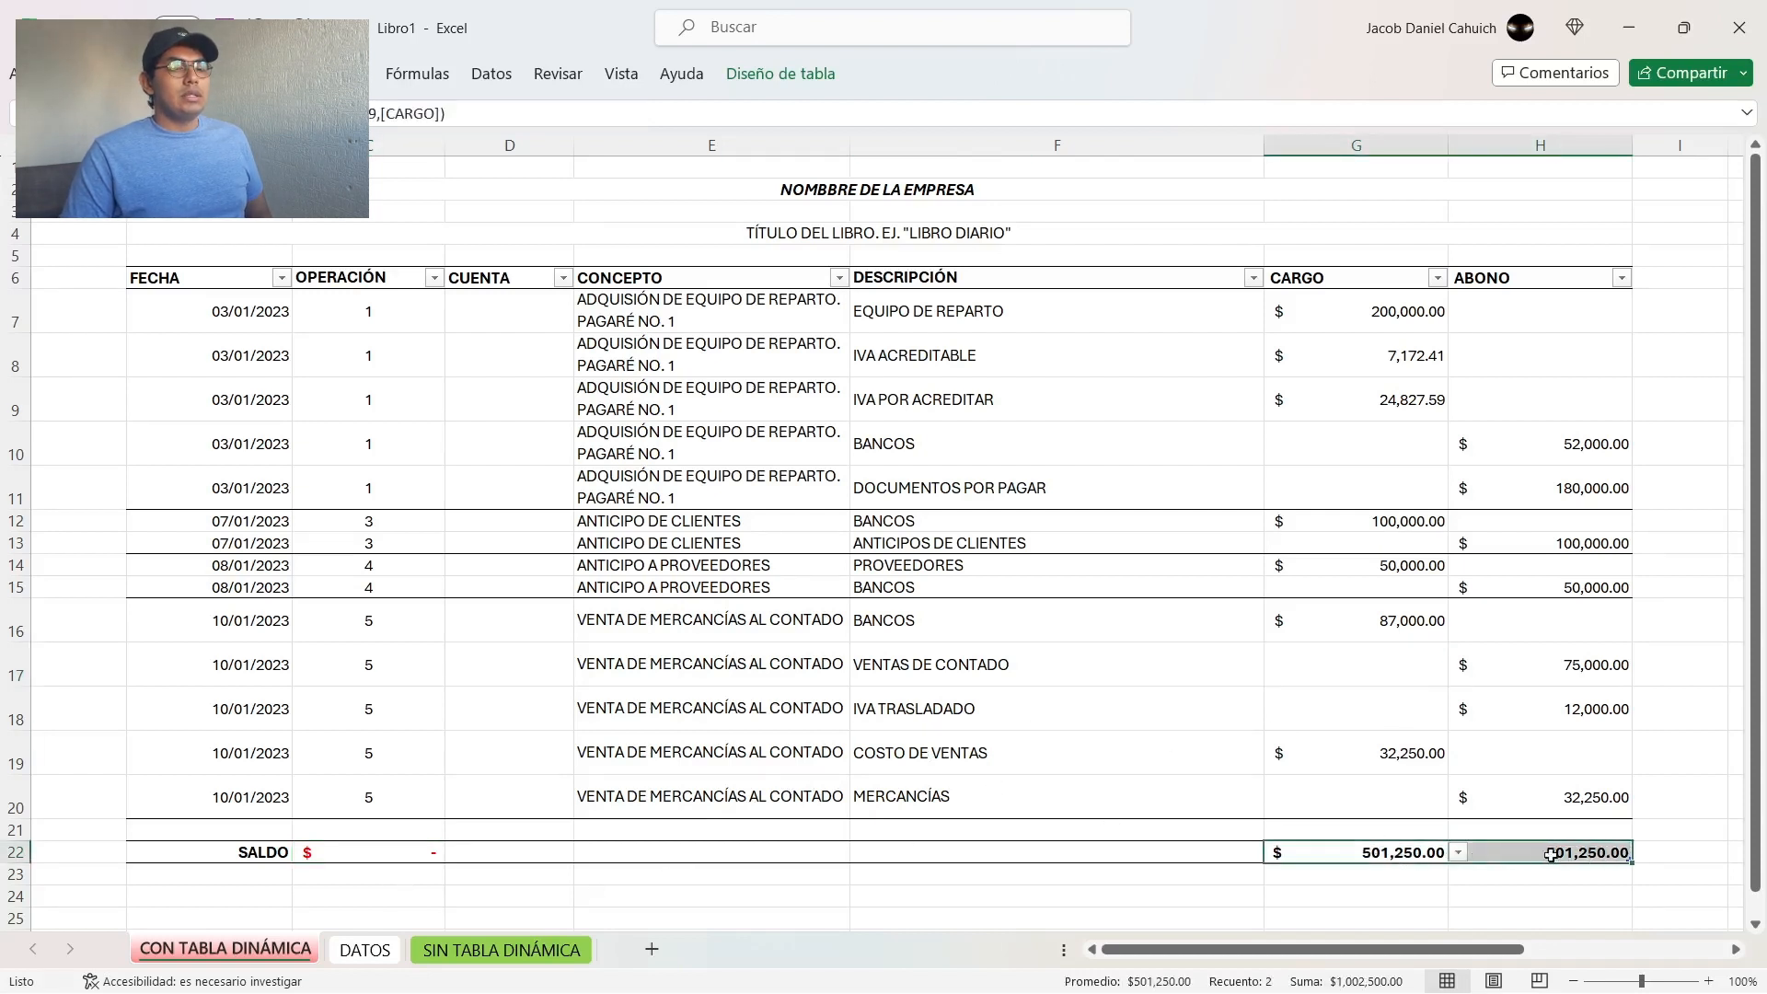
key("ctrl+q")
left_click(1463, 895)
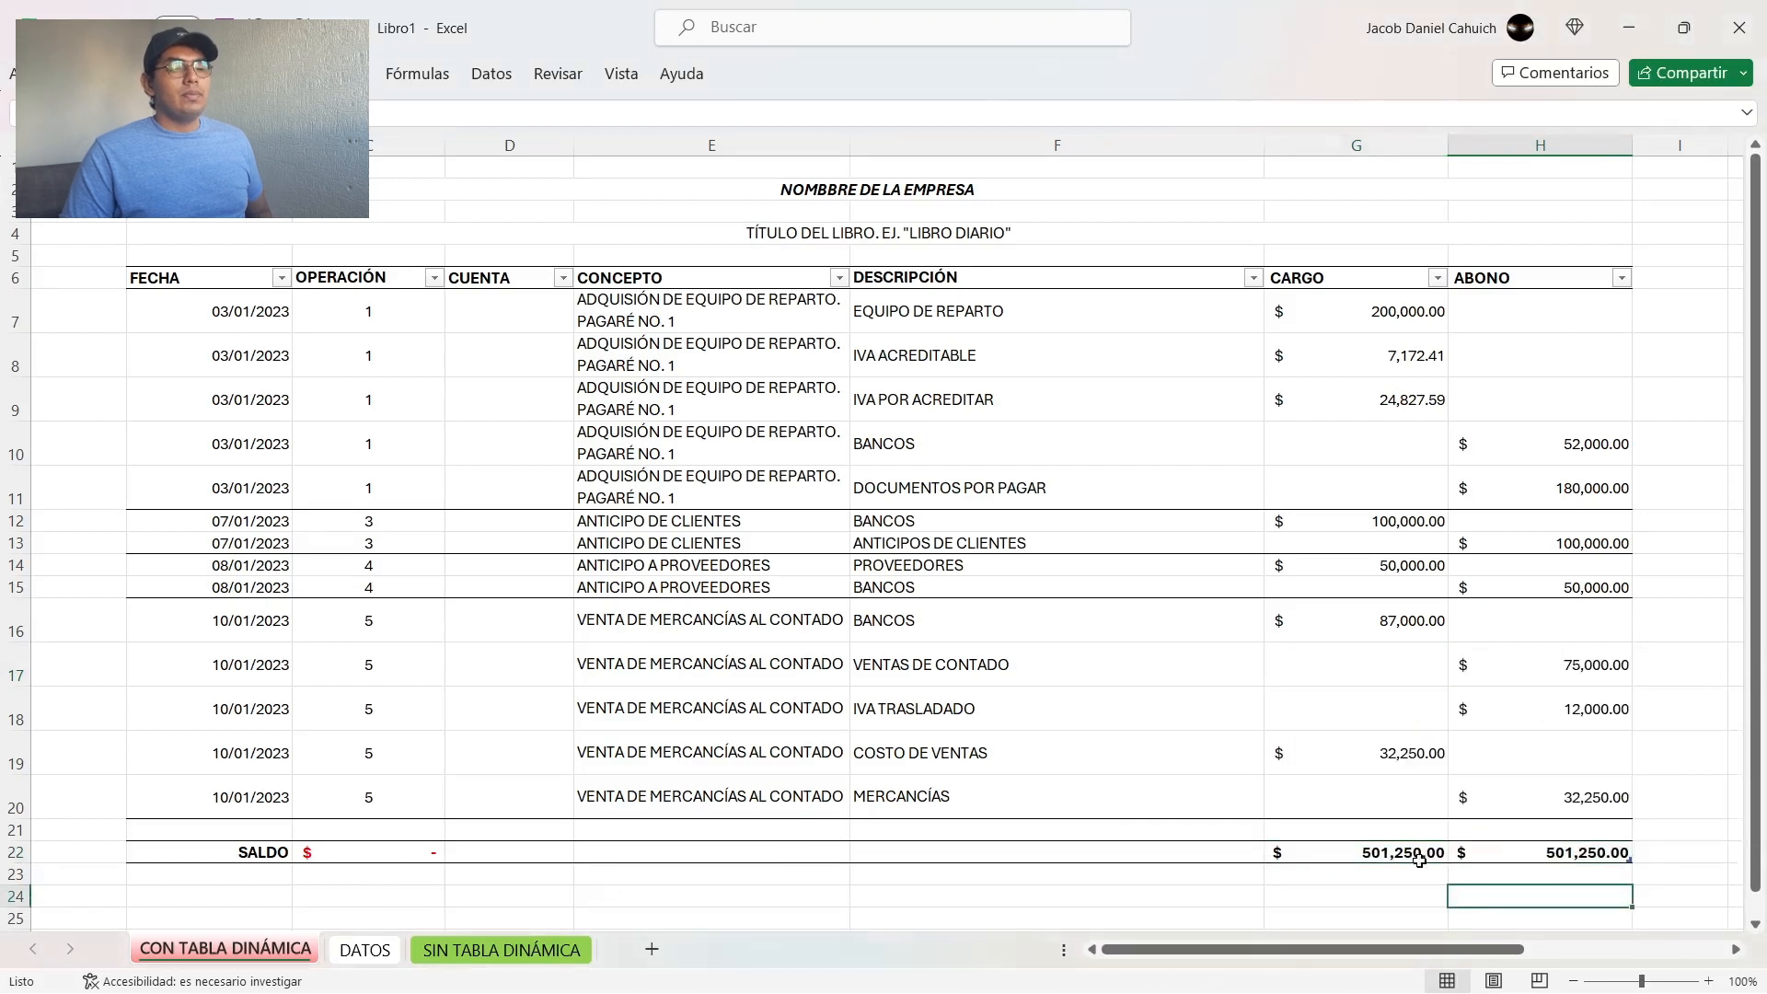
Step: Test the SALDO calculation by entering 1 as CARGO in G18 and 1 as ABONO in H19
left_click(1369, 704)
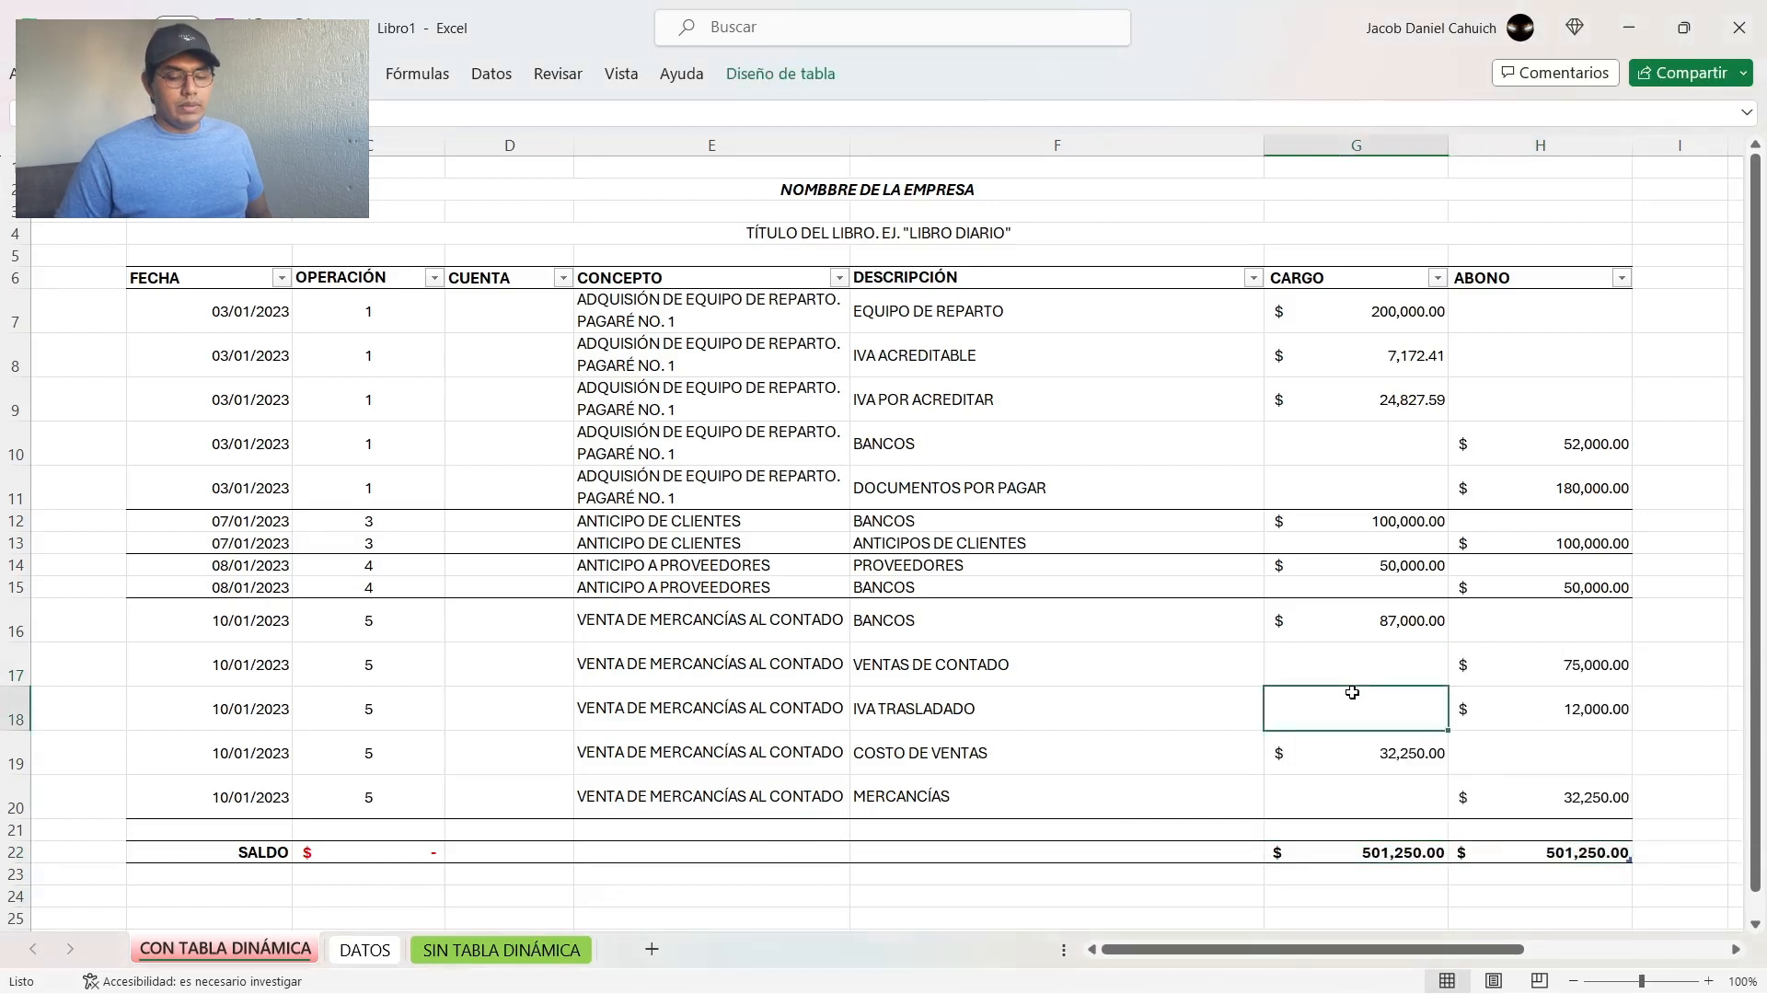
type("1")
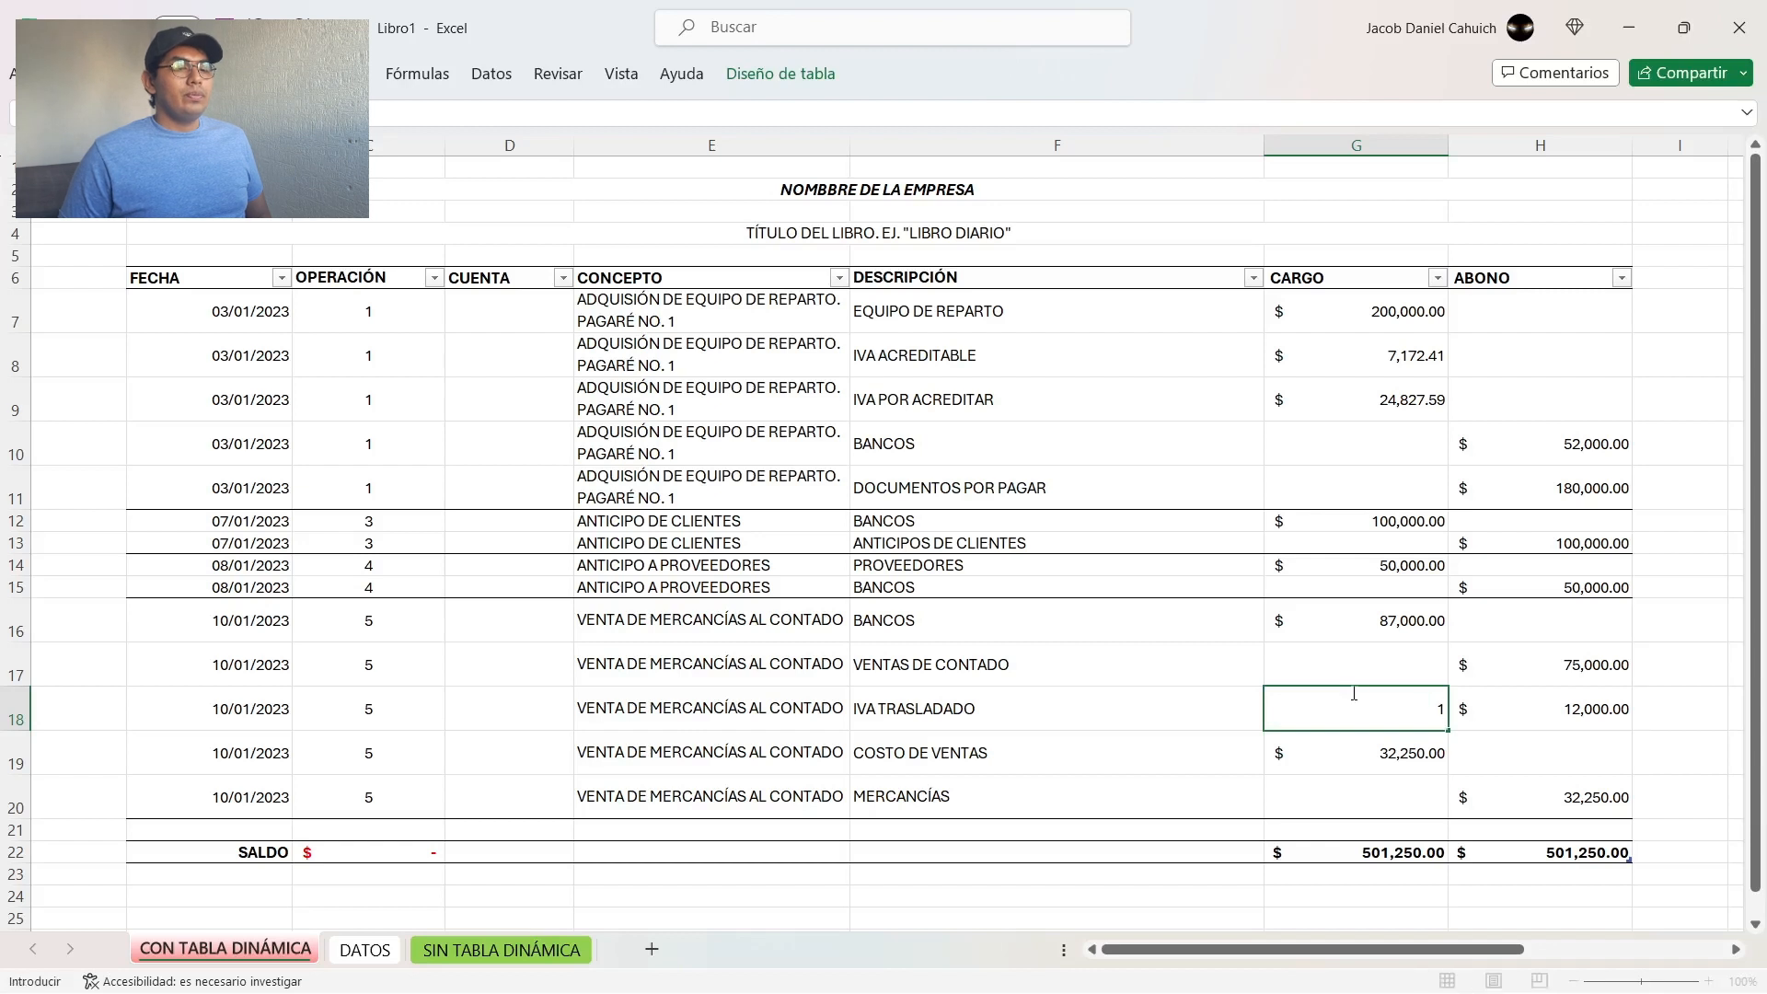
key("Return")
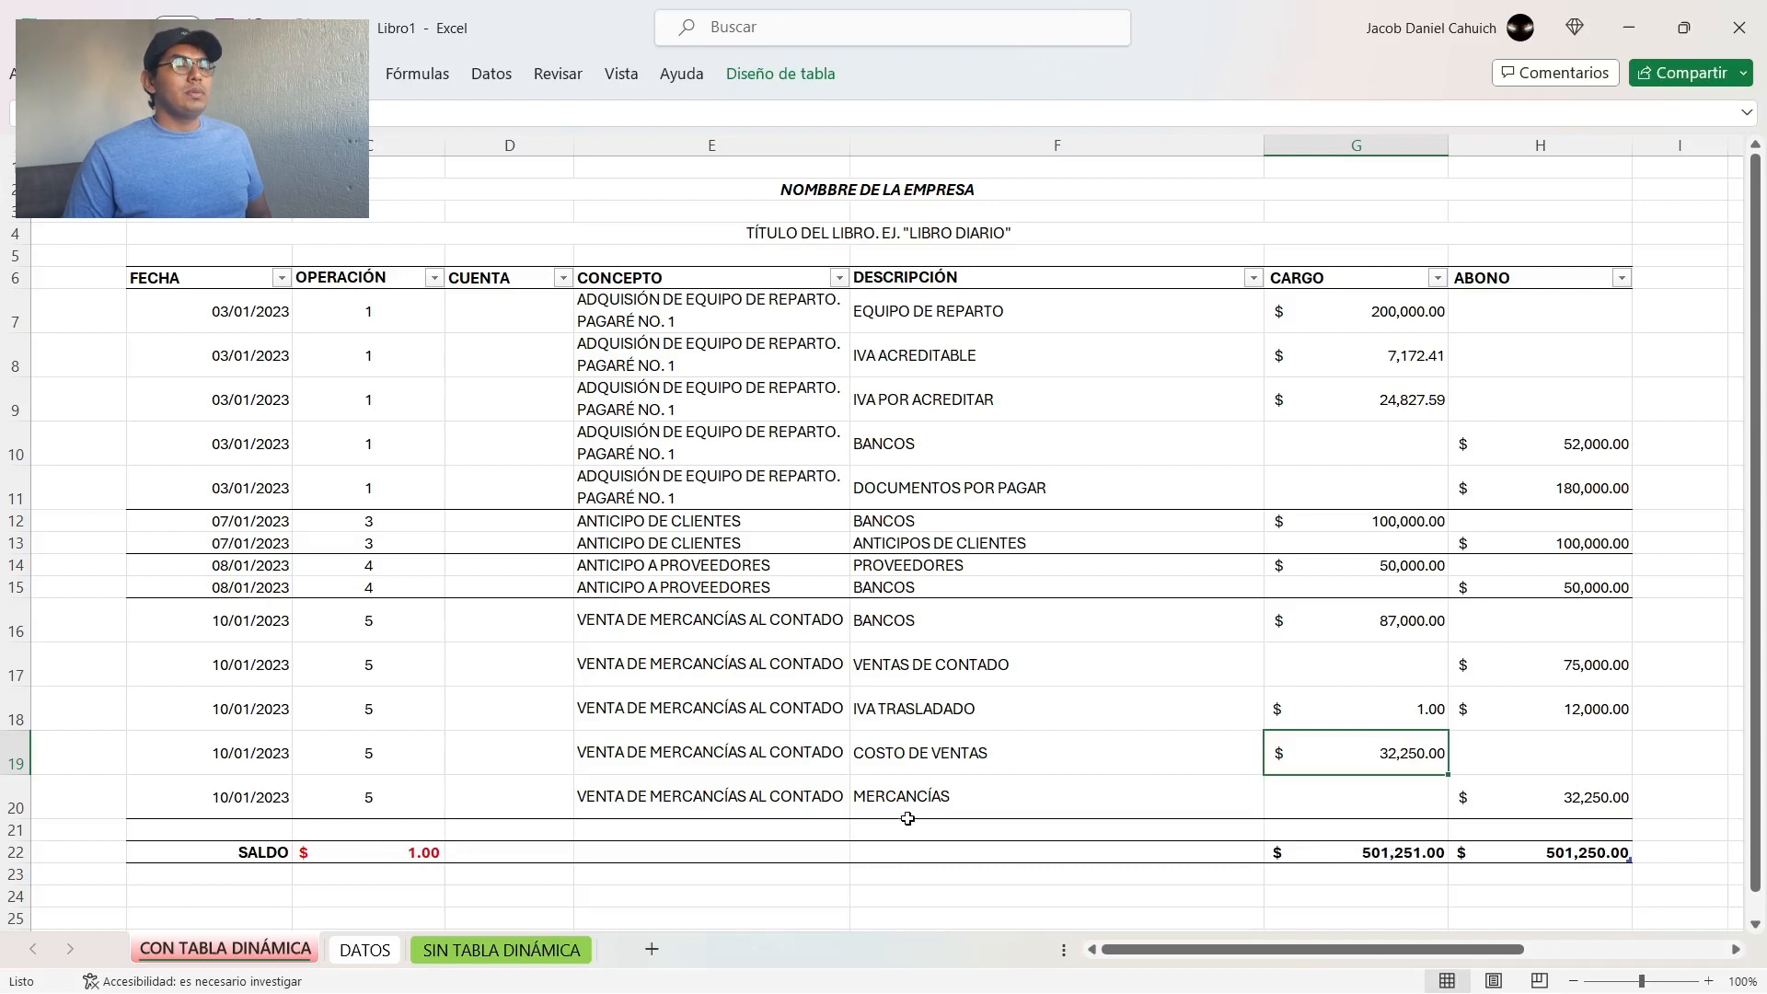
key("Right")
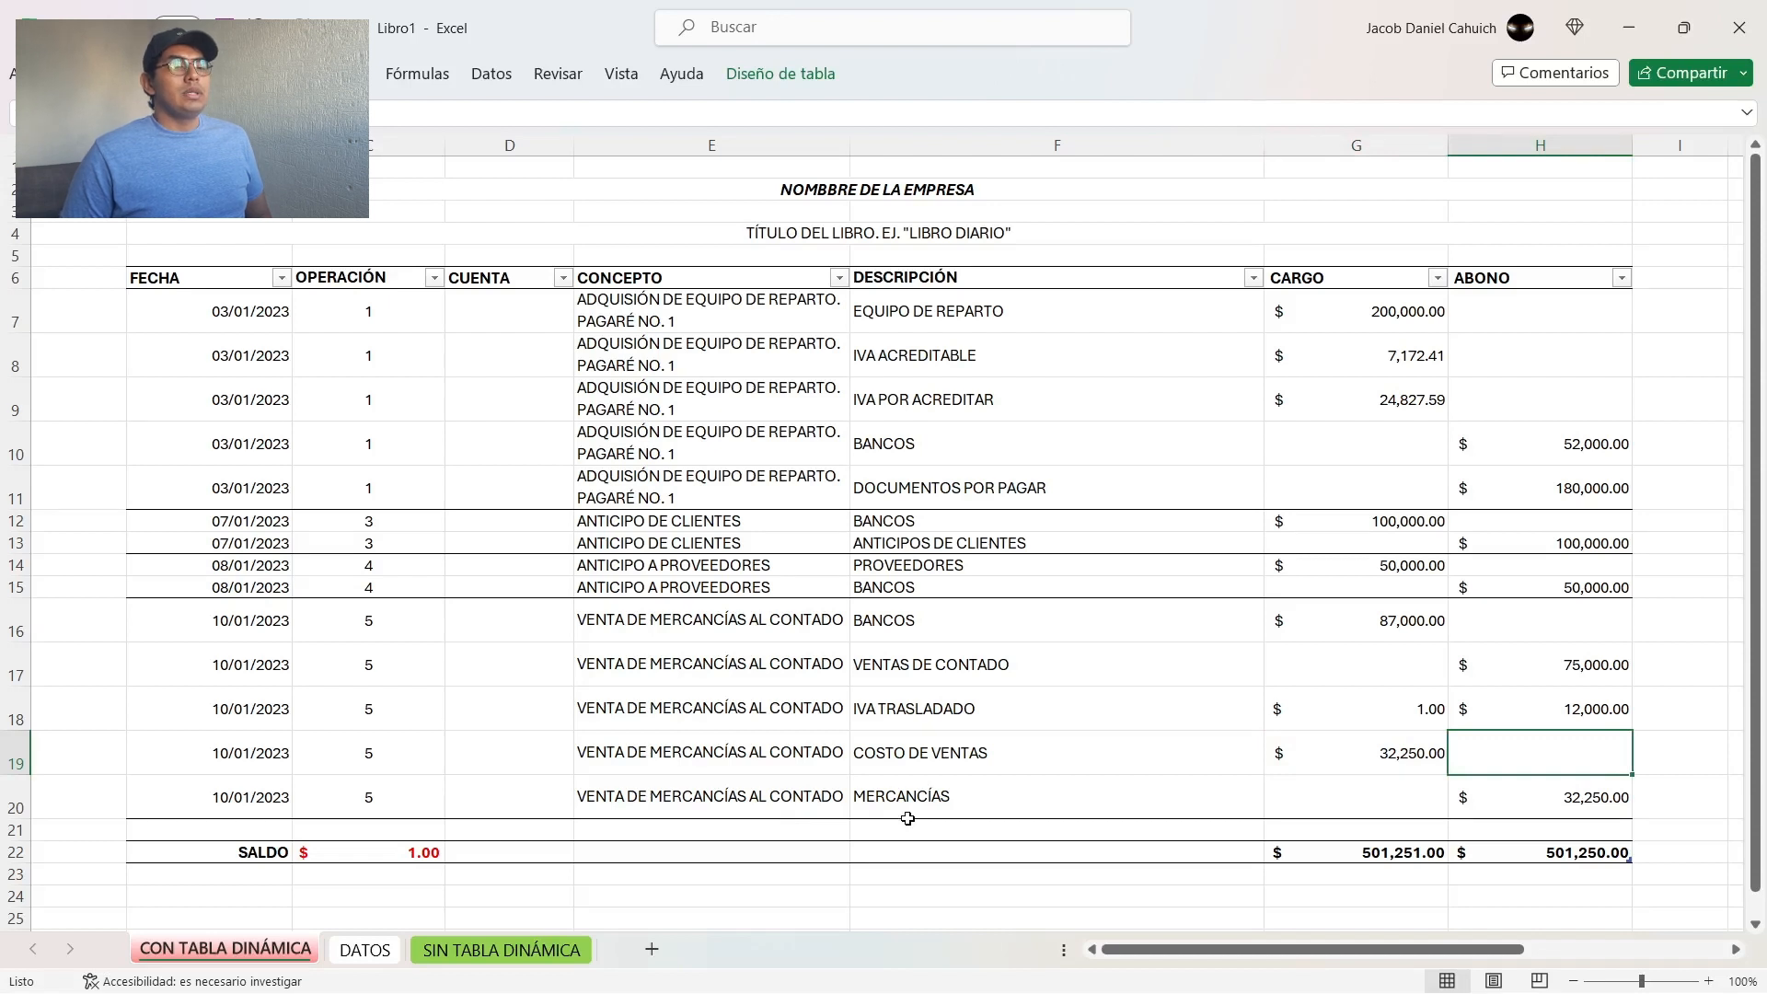
type("1")
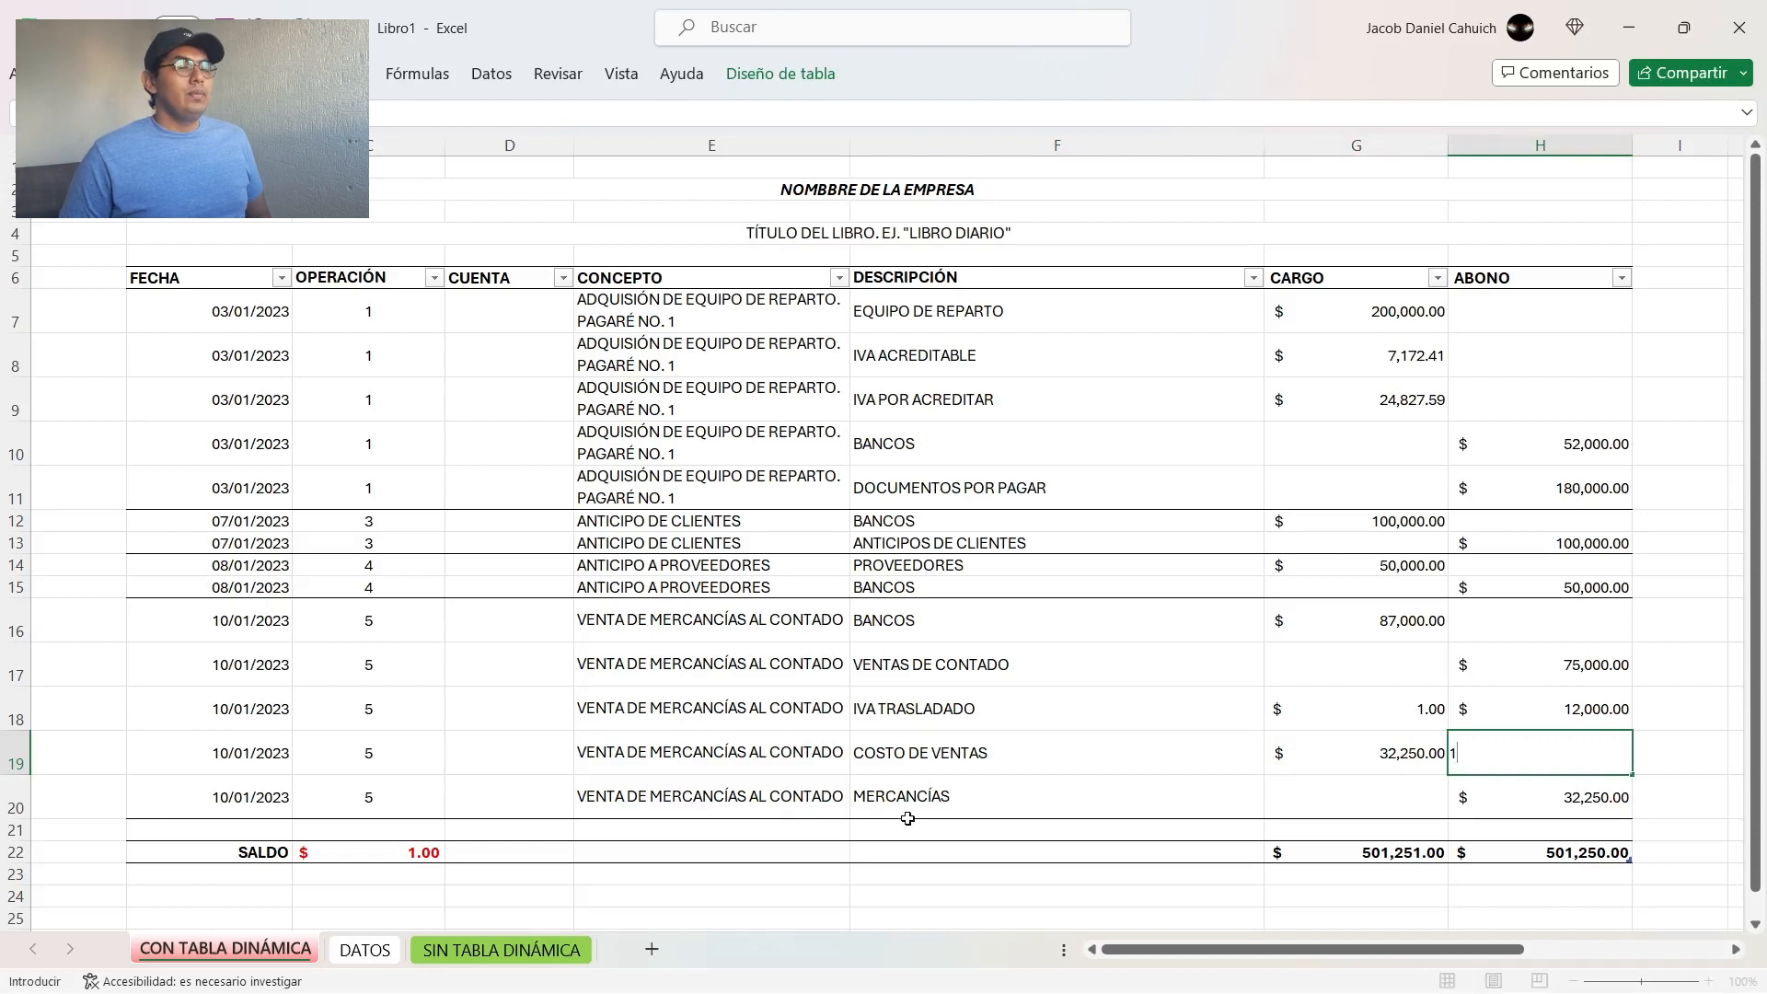
key("Return")
key("Up")
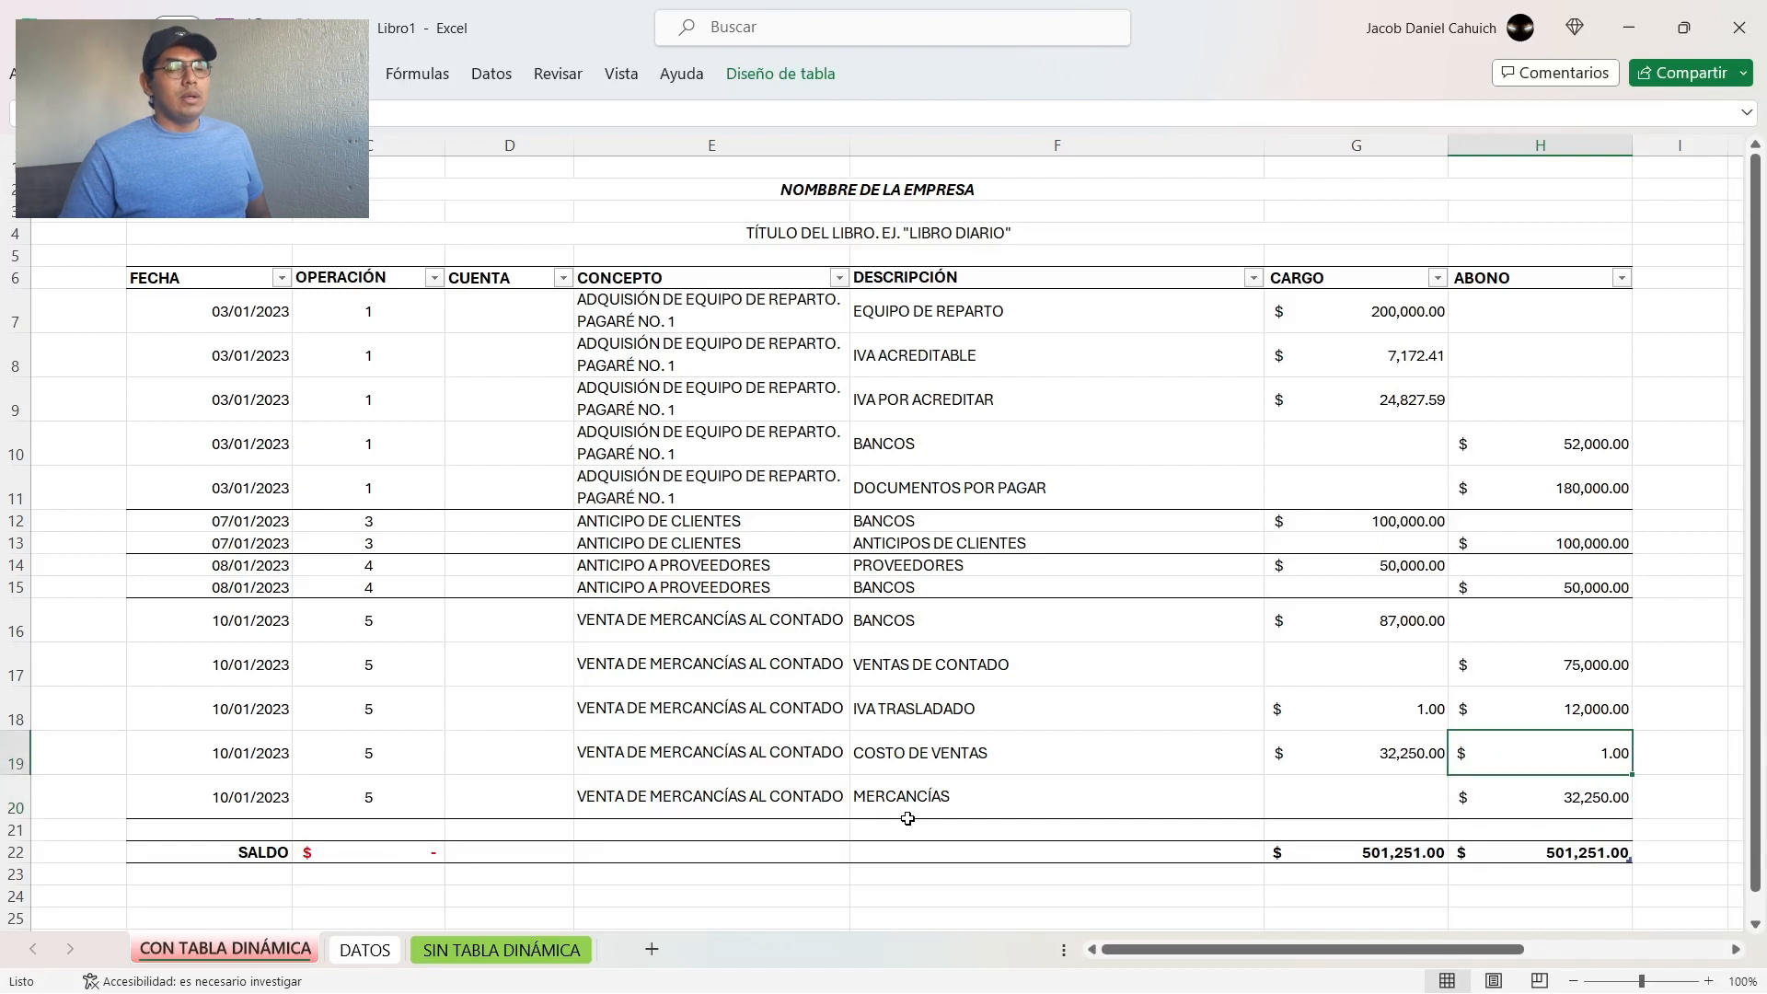
Step: Clear the test amounts from H19 and G18
key("Delete")
key("Up")
key("Left")
key("Delete")
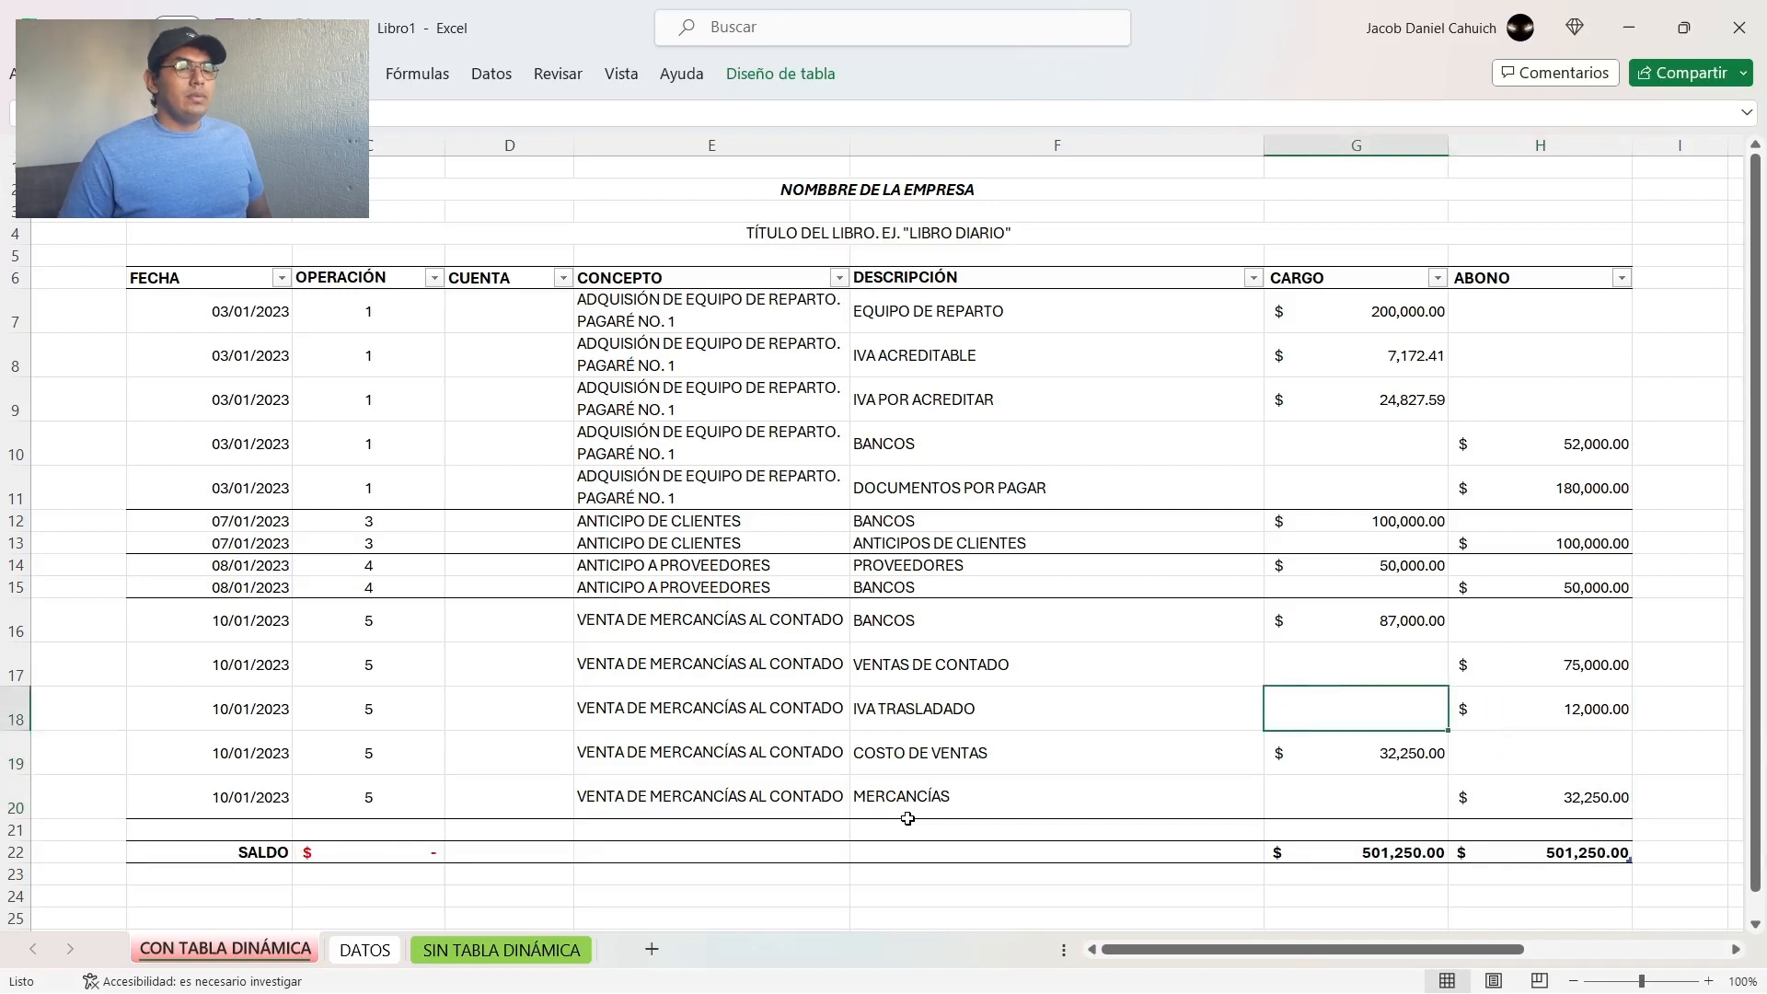
key("Left")
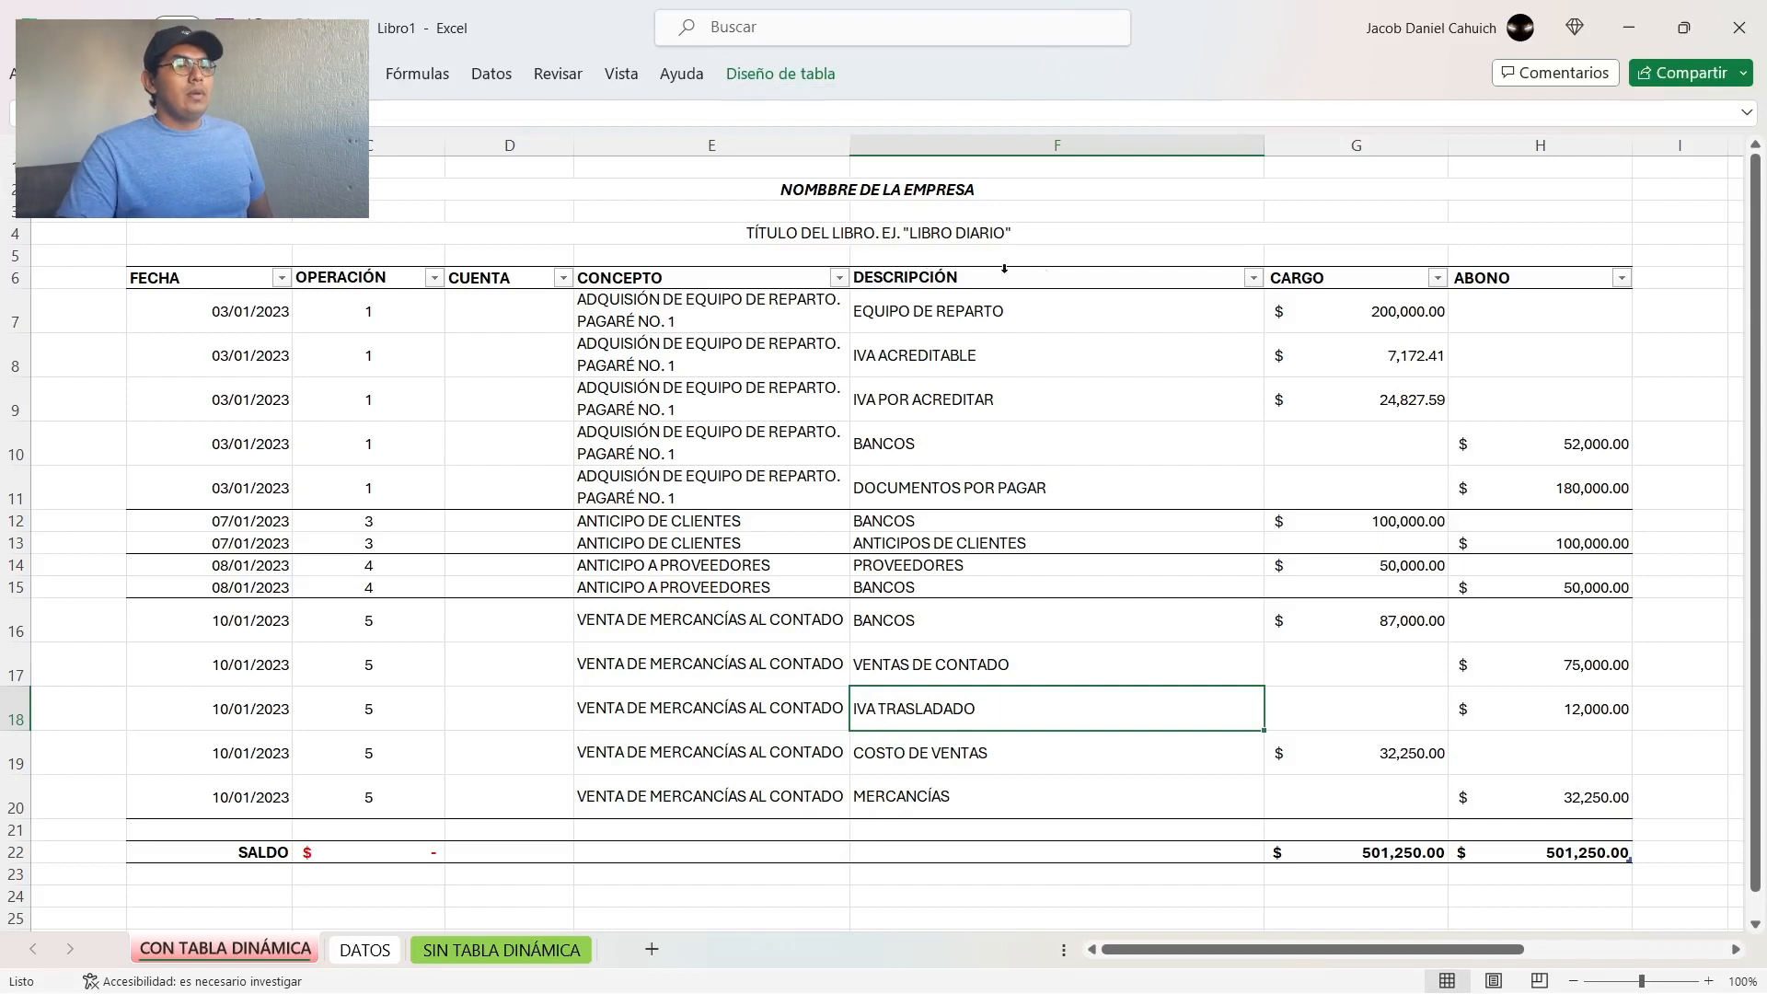
Step: Filter the DESCRIPCIÓN column to show only BANCOS, and restore the display of all descriptions
left_click(1255, 278)
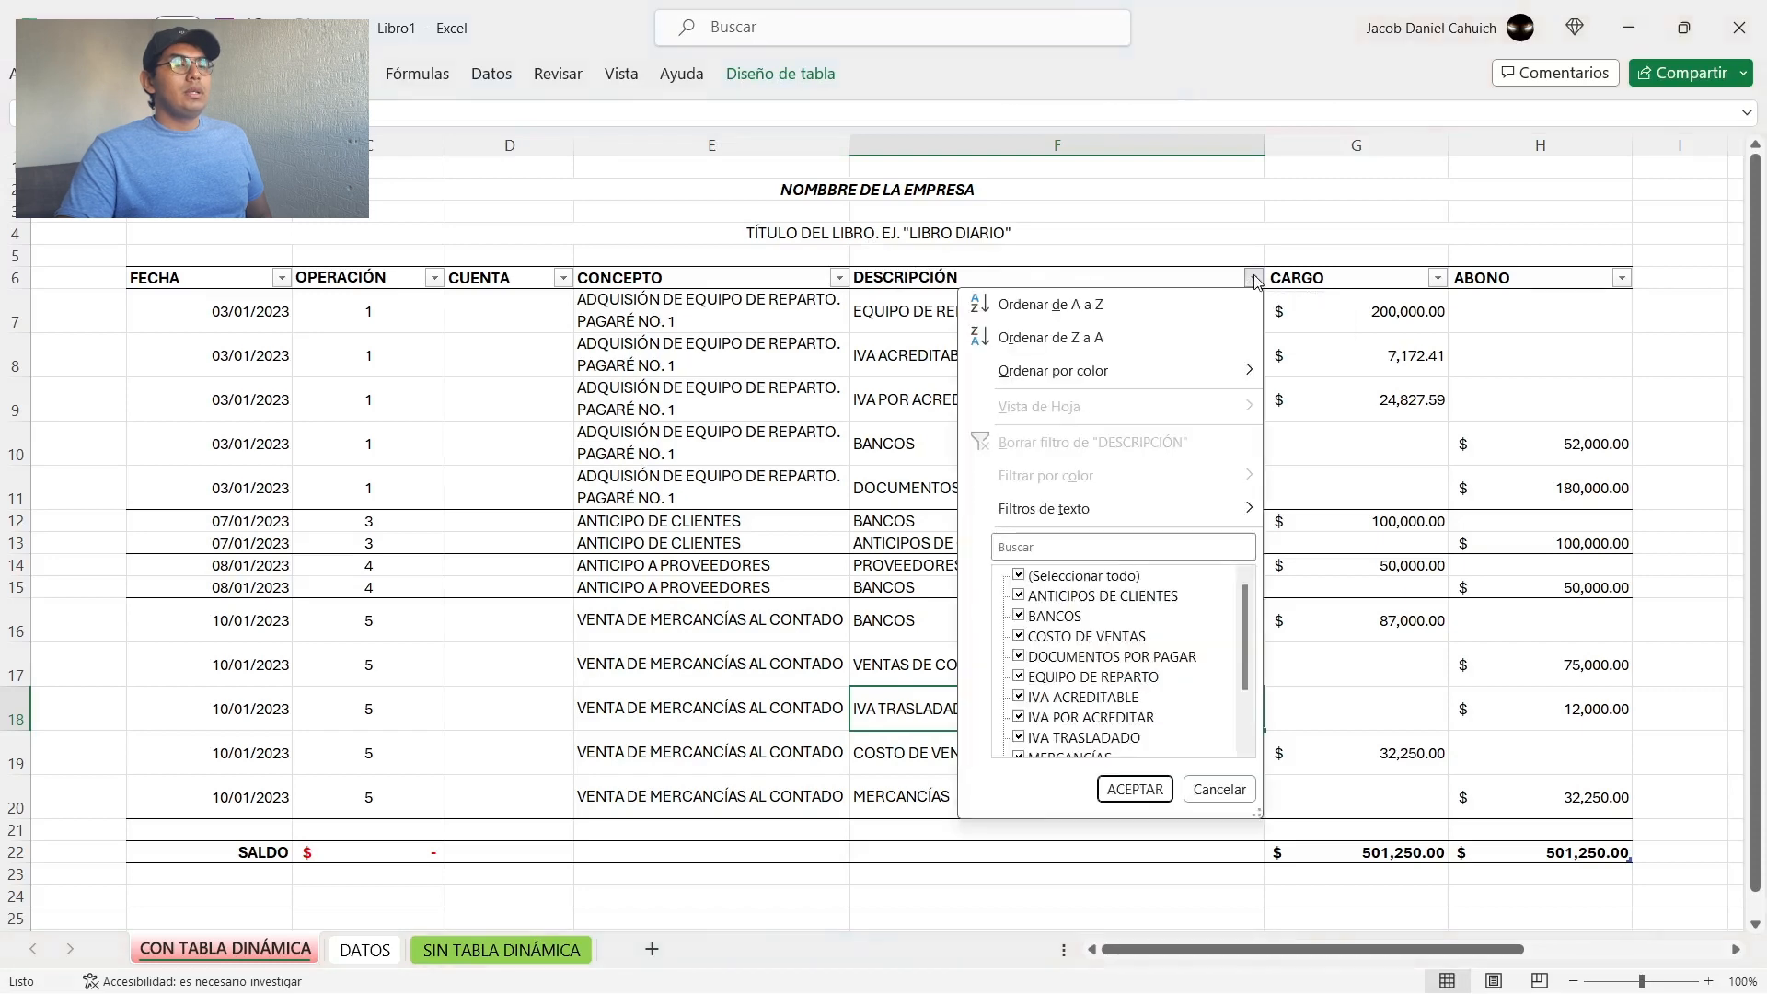
left_click(1065, 577)
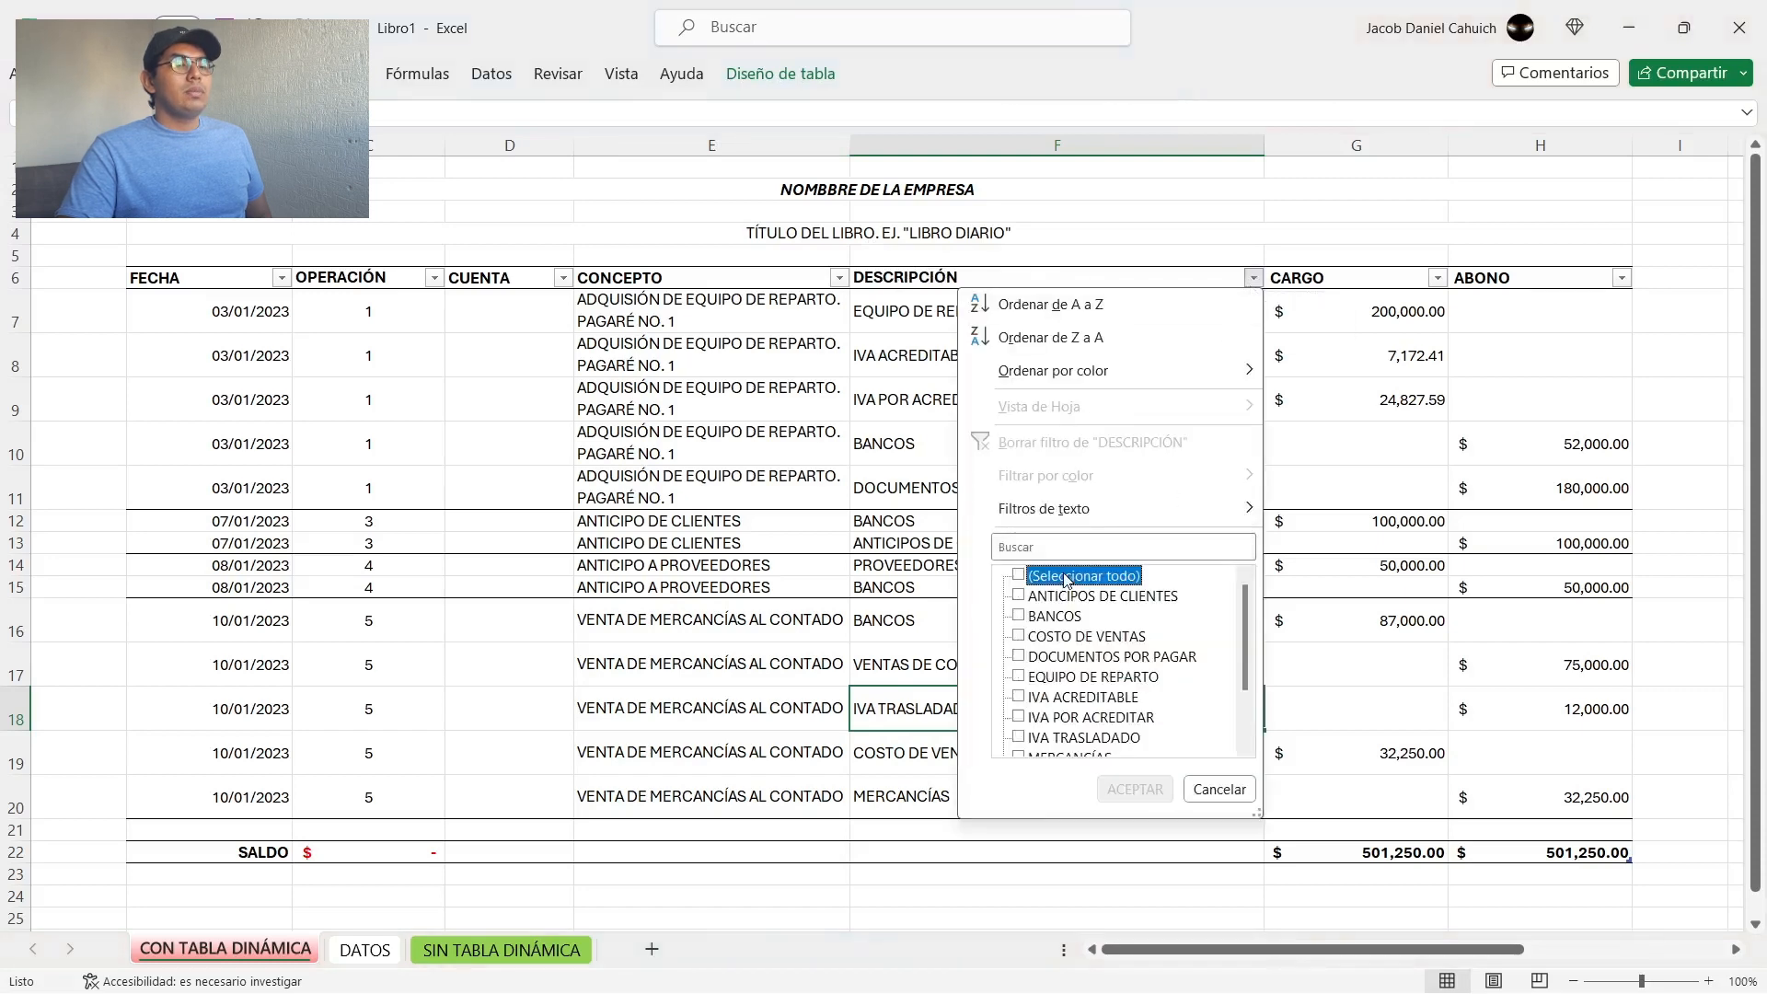
left_click(1027, 617)
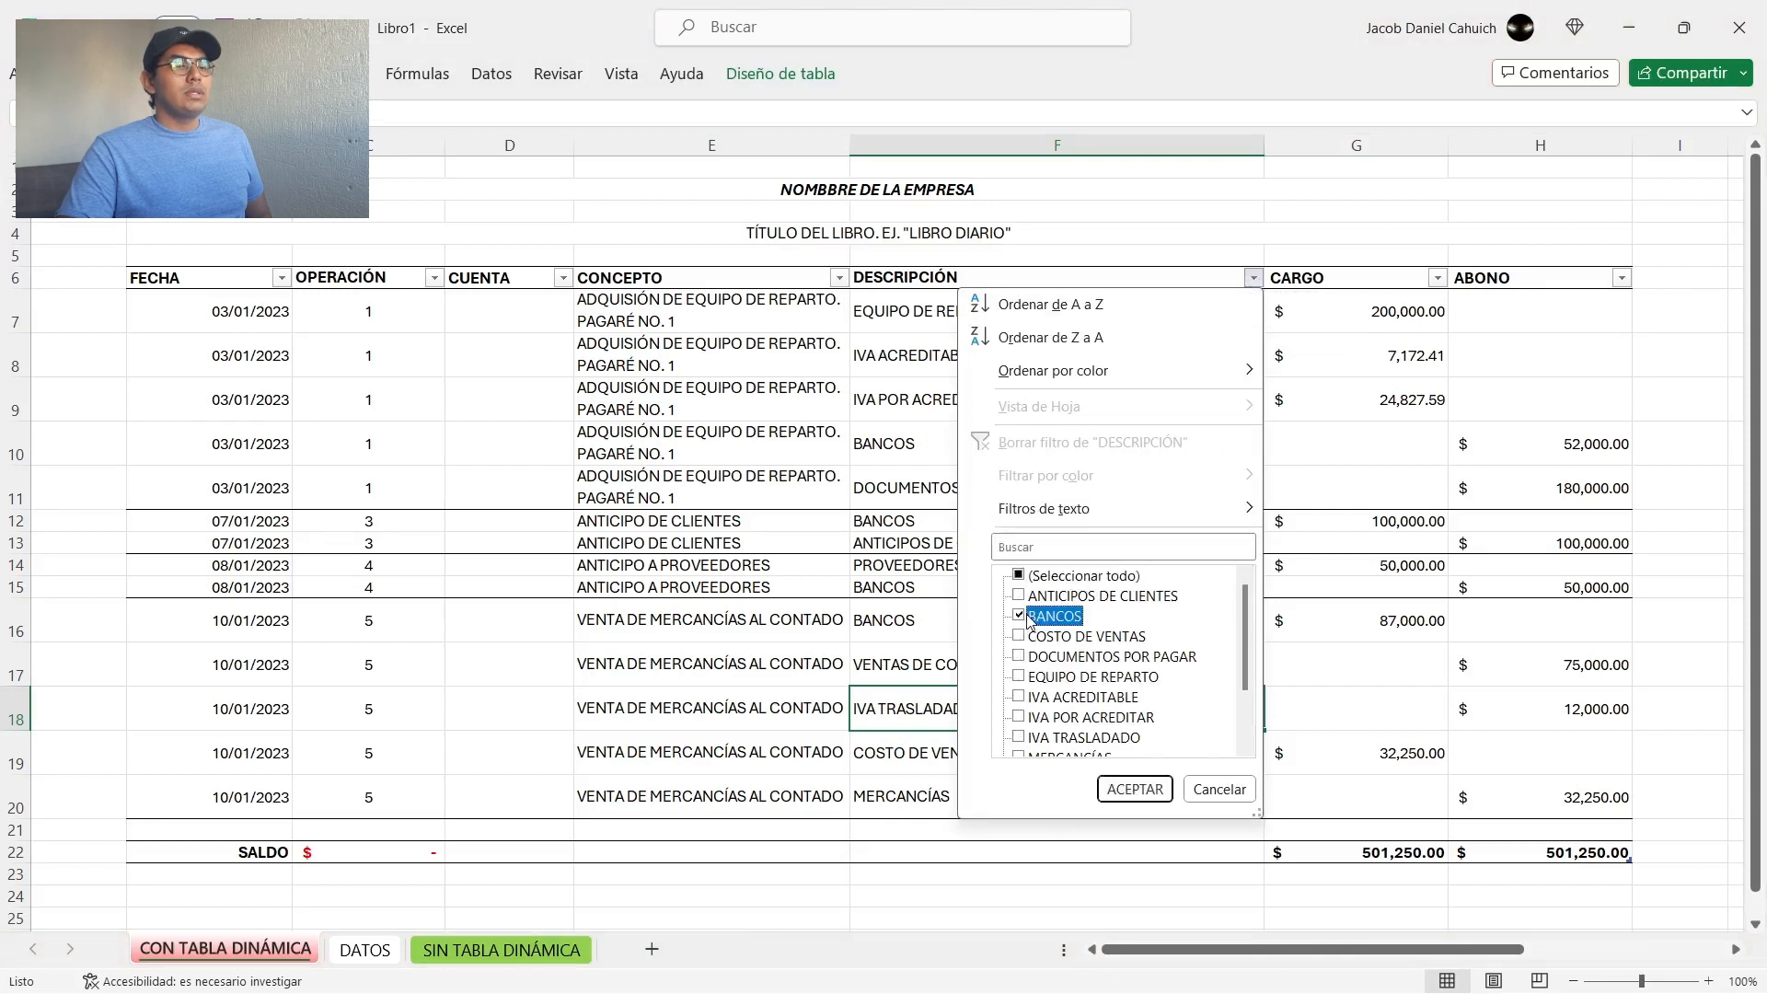
left_click(1135, 790)
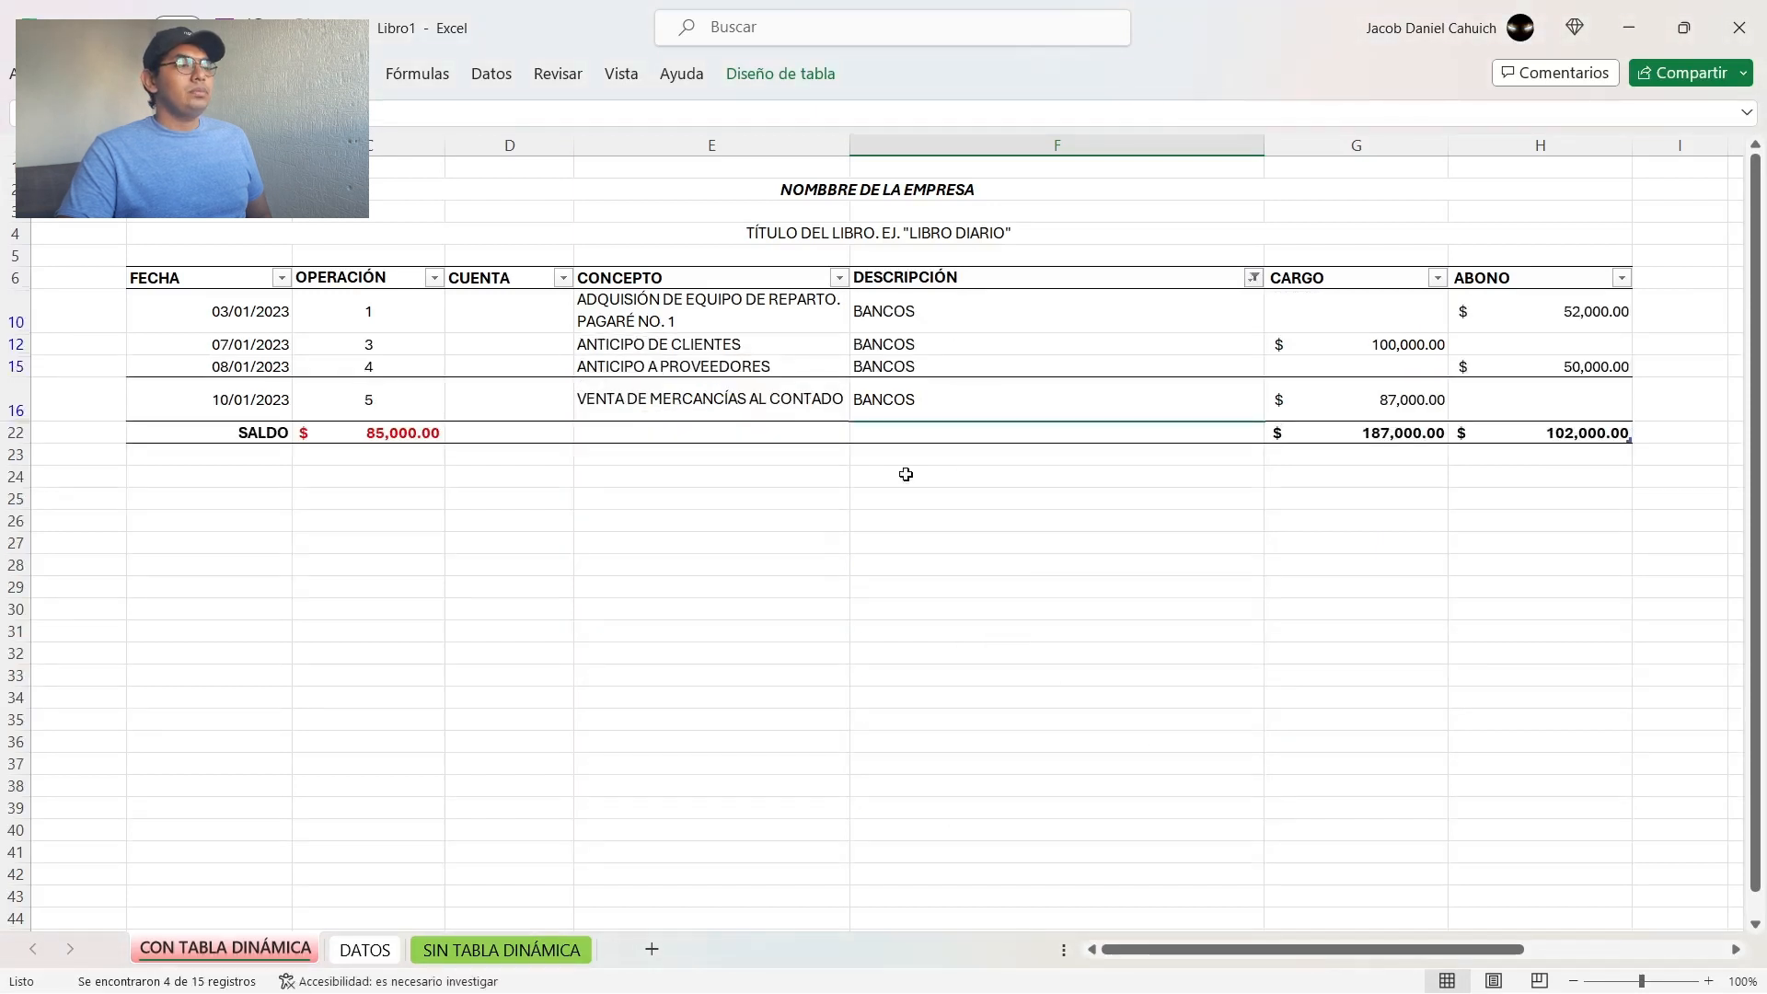
left_click(1253, 277)
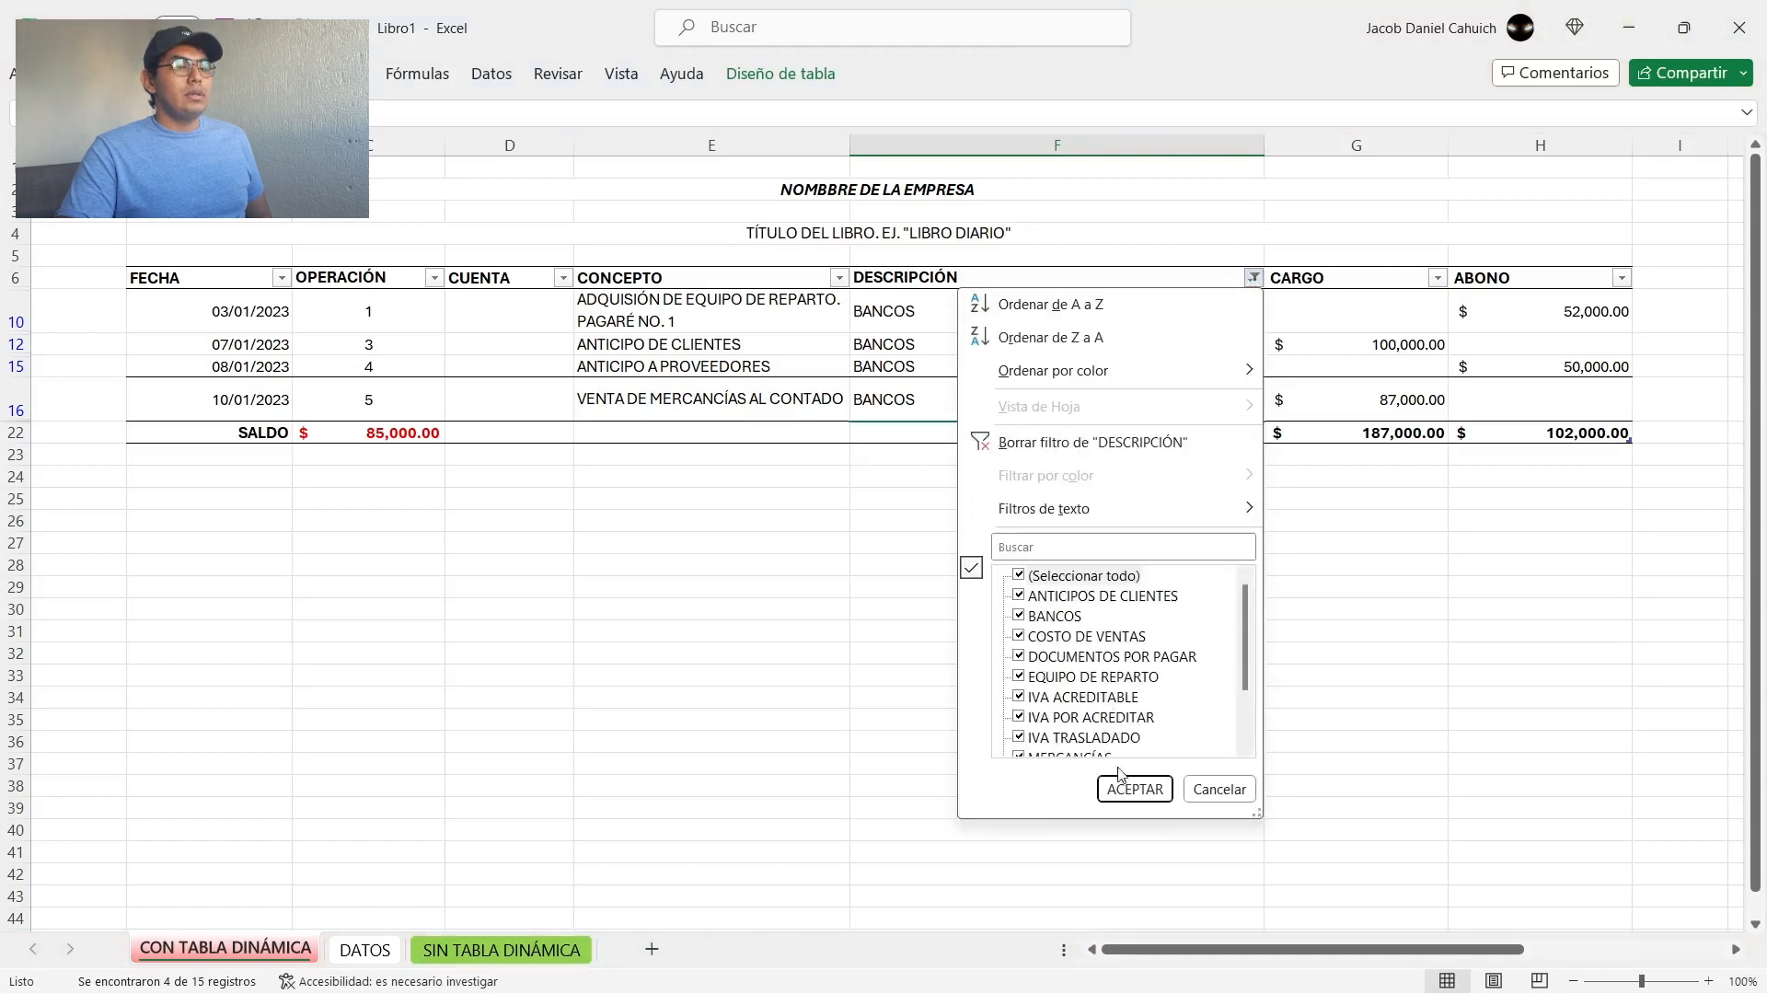
left_click(1135, 790)
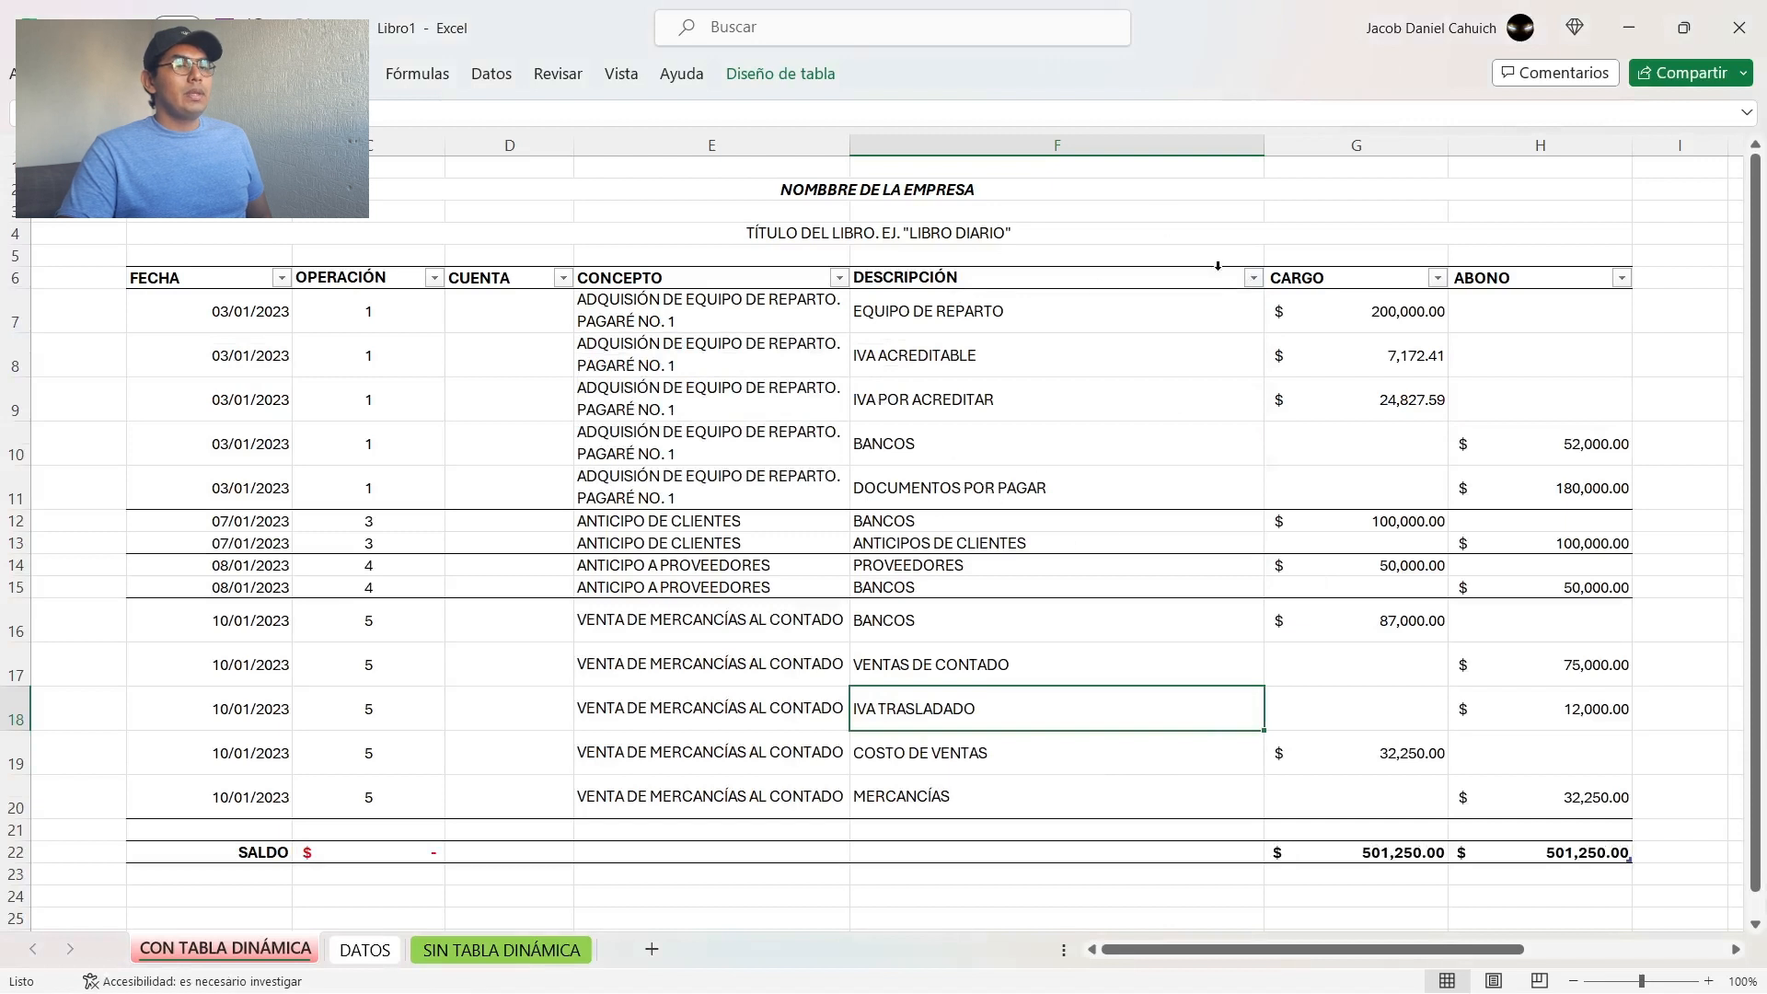
Step: Filter the DESCRIPCIÓN column once more to show only BANCOS
left_click(1254, 277)
left_click(1086, 577)
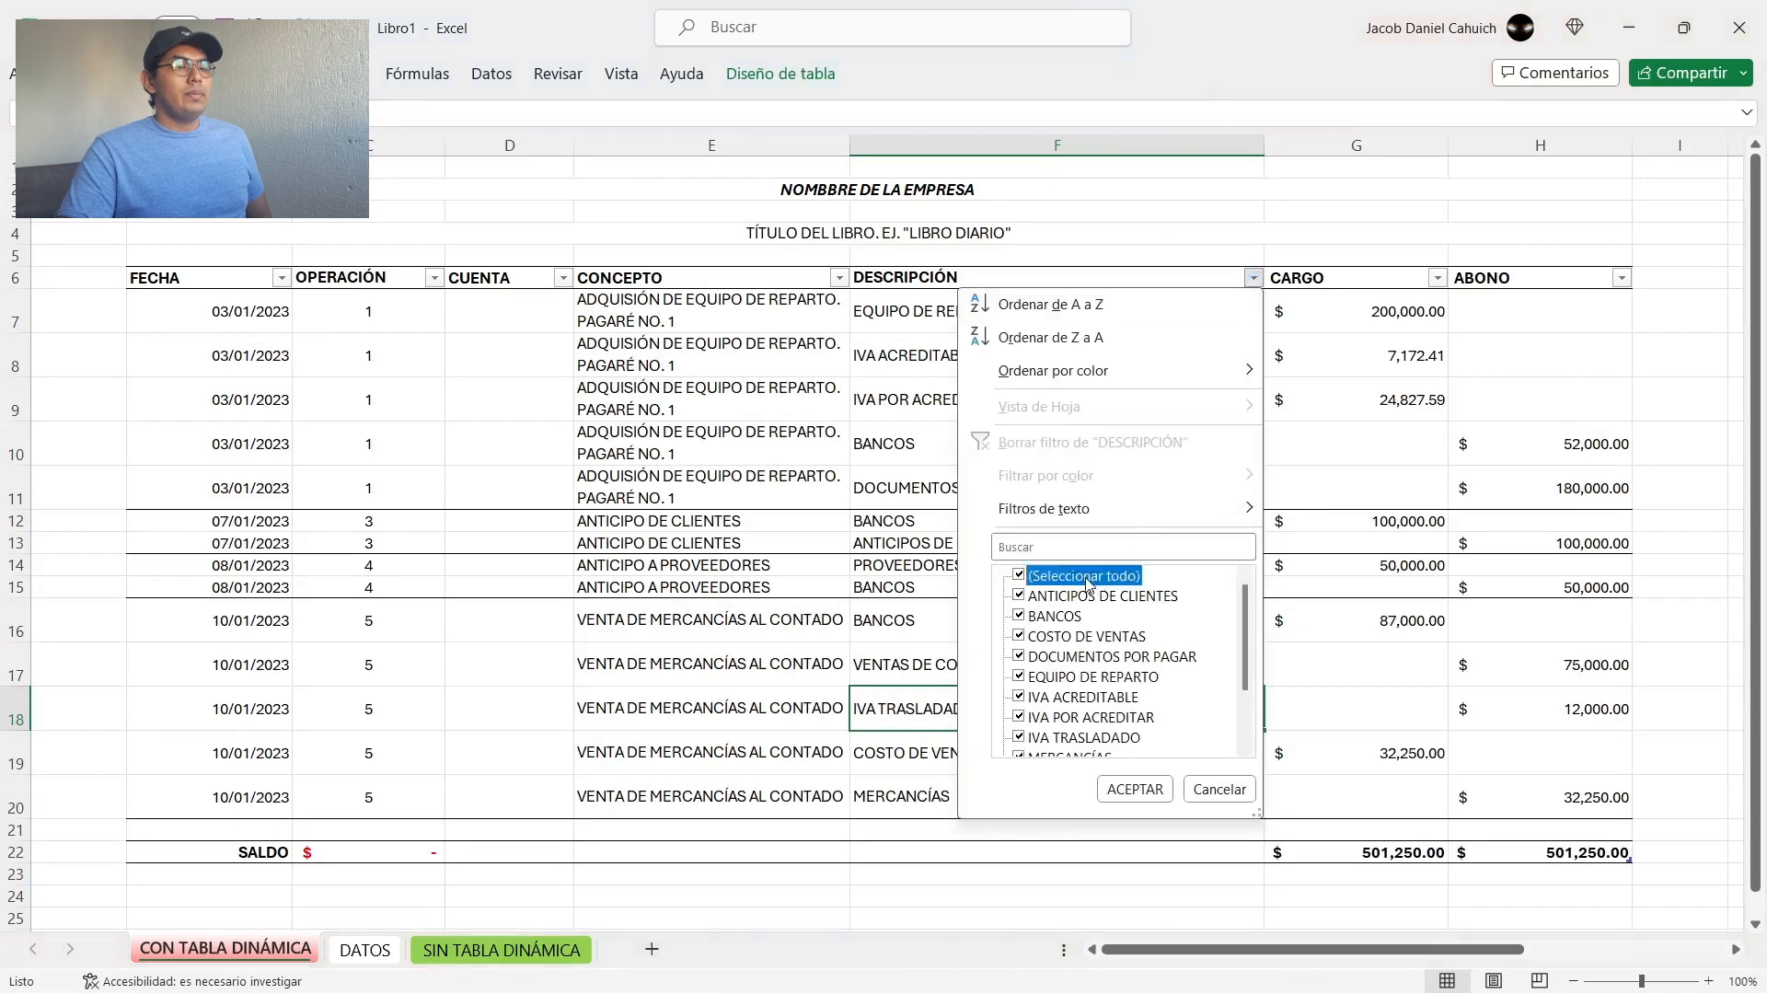
left_click(1049, 618)
left_click(1128, 788)
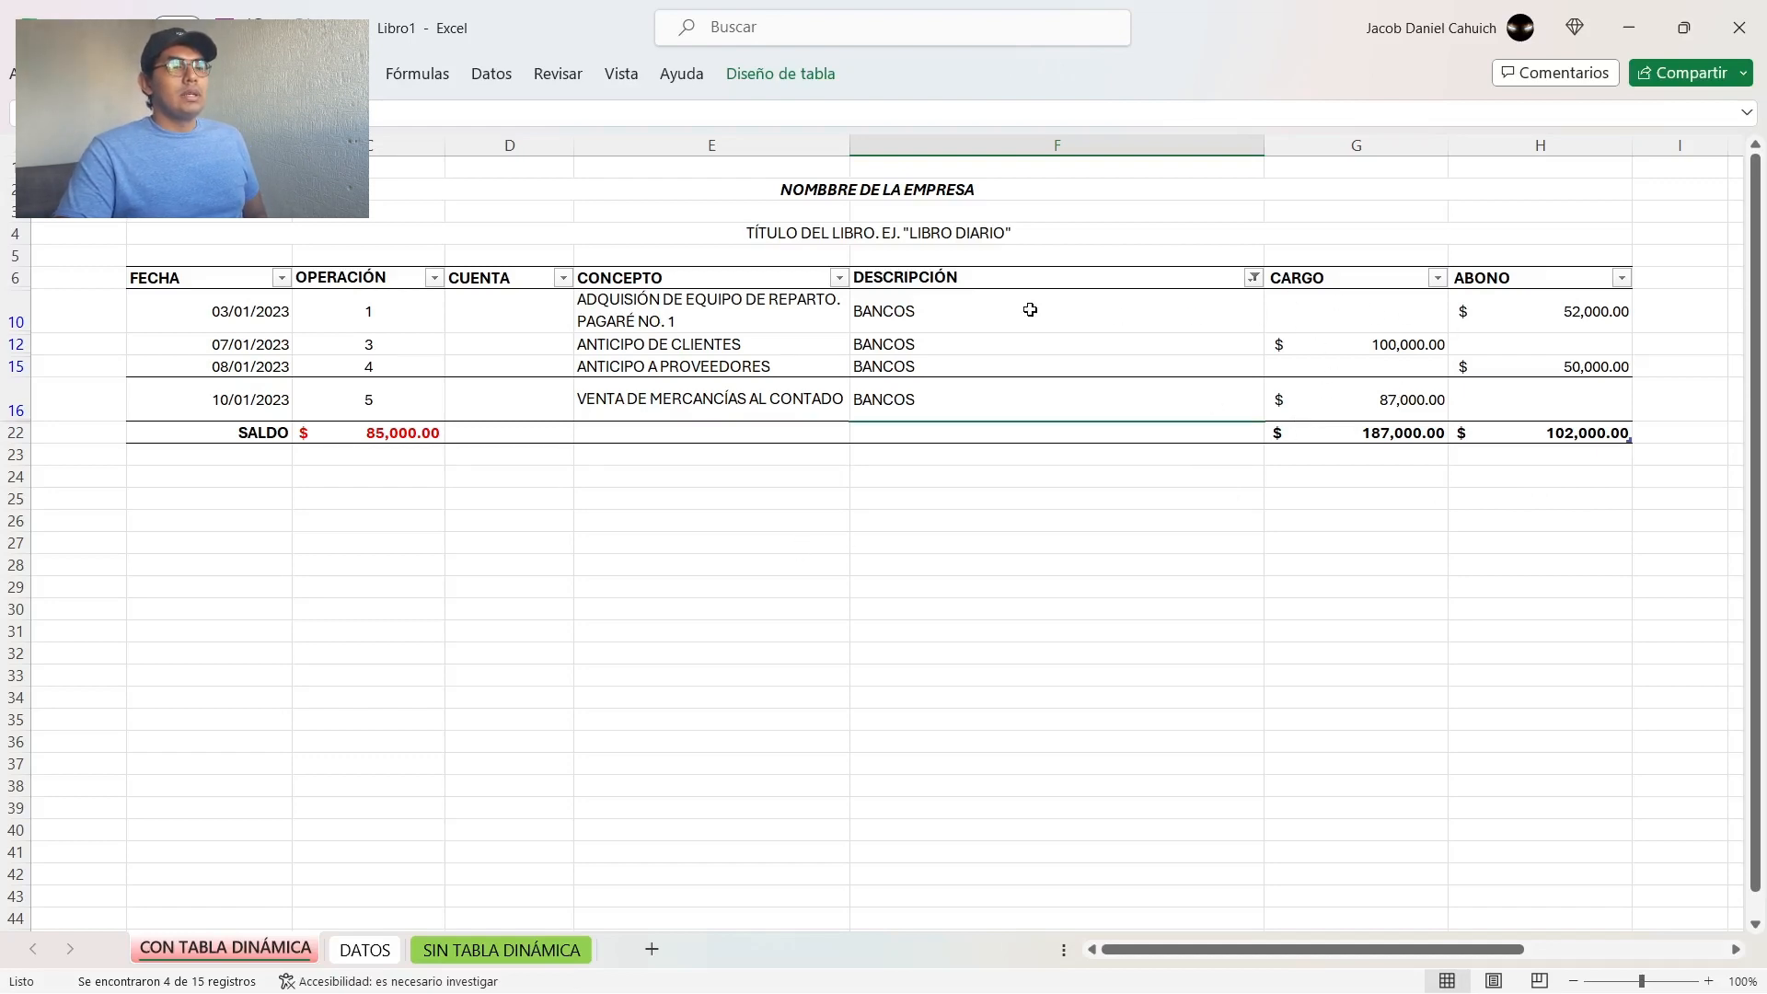
Step: Review the filtered BANCOS movements and totals in F6:H22 and the SALDO formula in C22
left_click_drag(956, 275, 1558, 438)
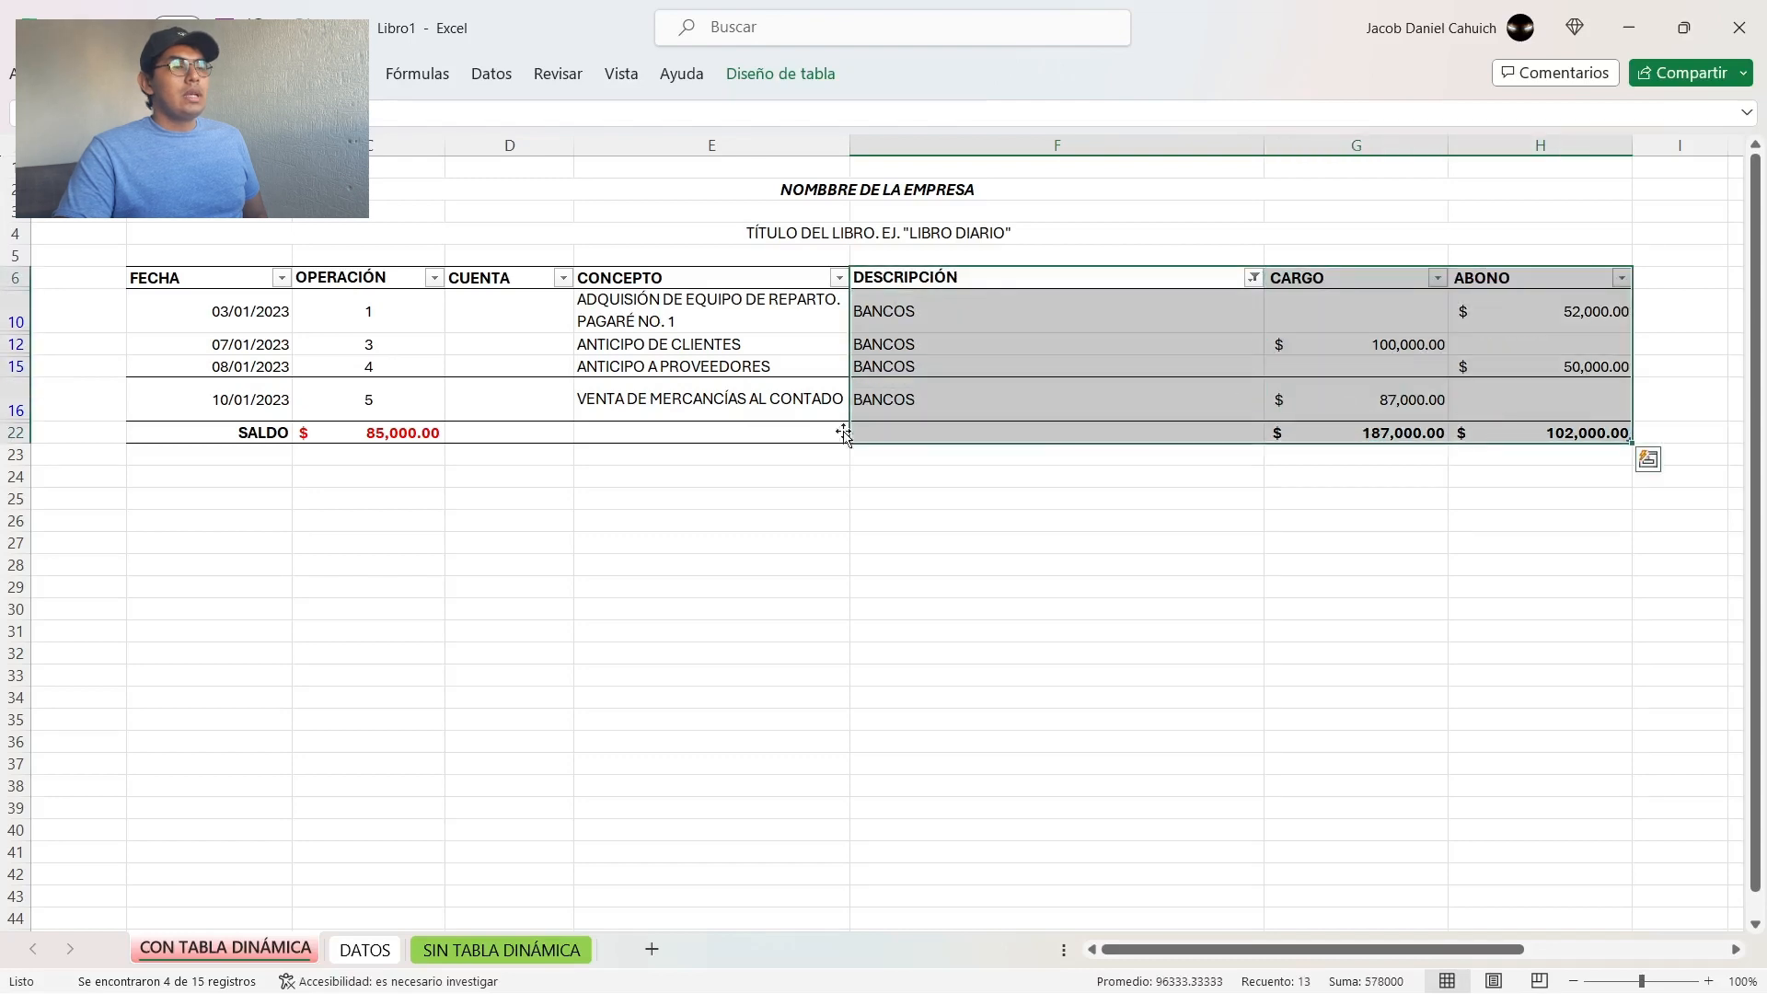
left_click(384, 432)
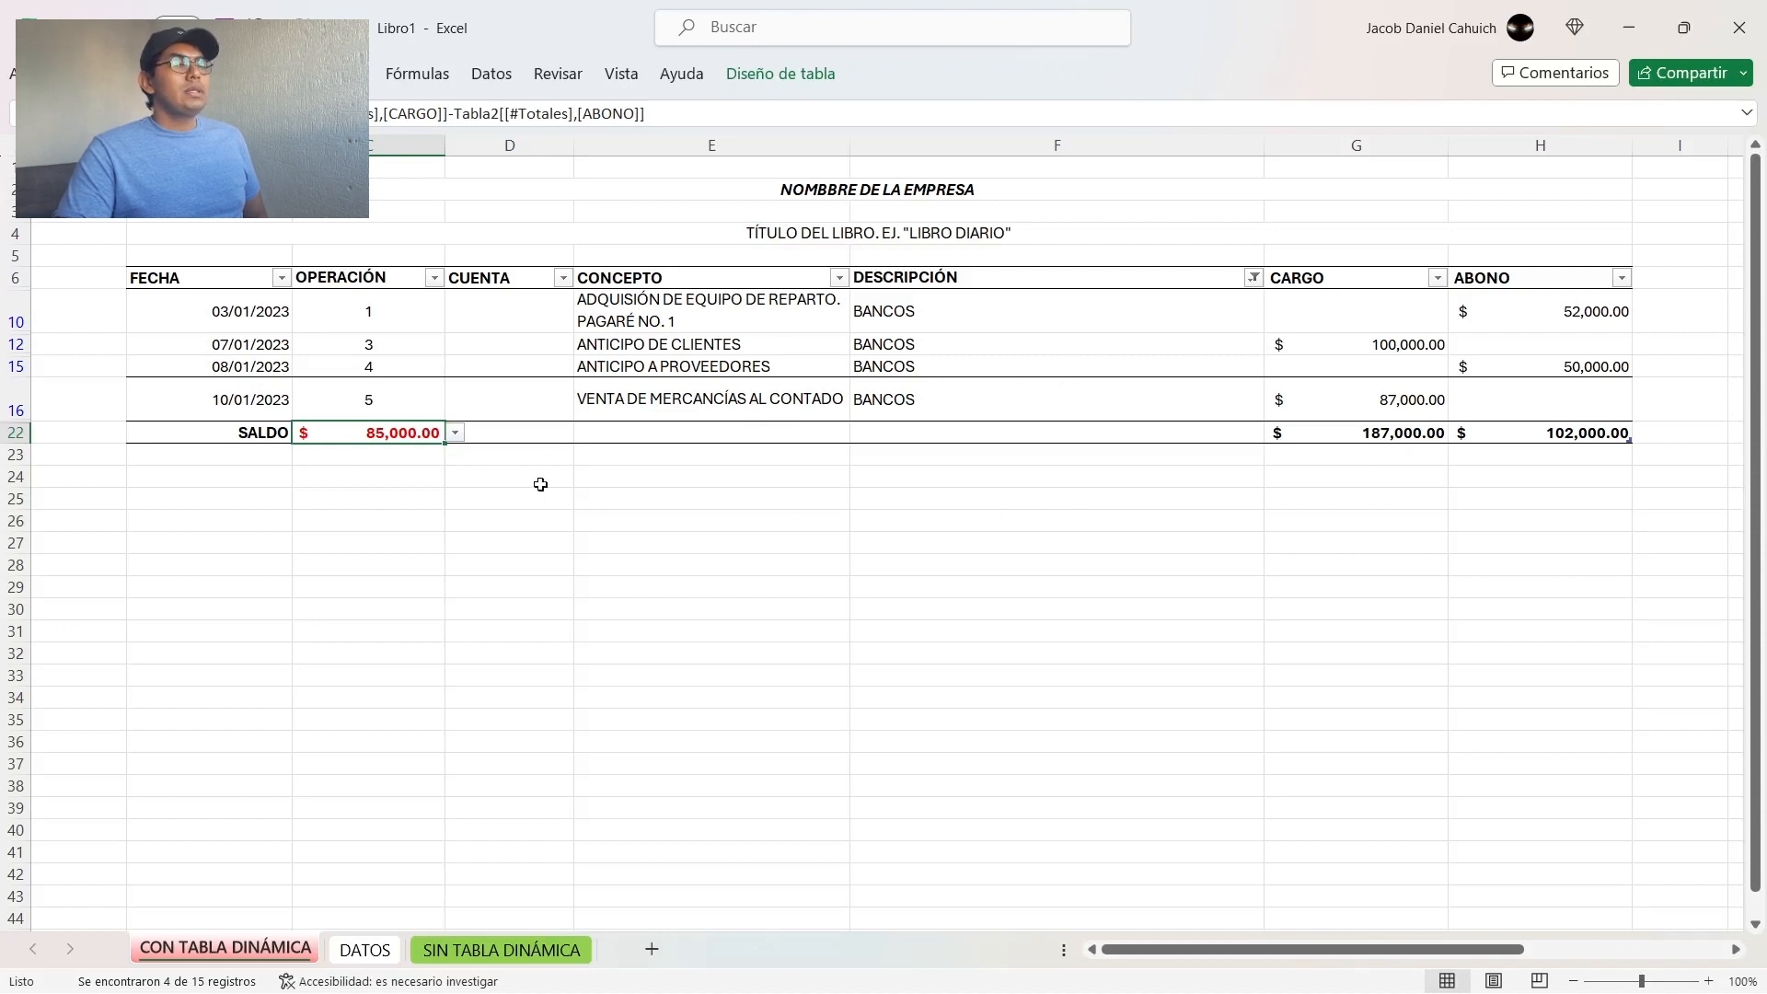
Step: Enter 85,000 as ABONO in H12, on the BANCOS line of operation 3
left_click(1346, 322)
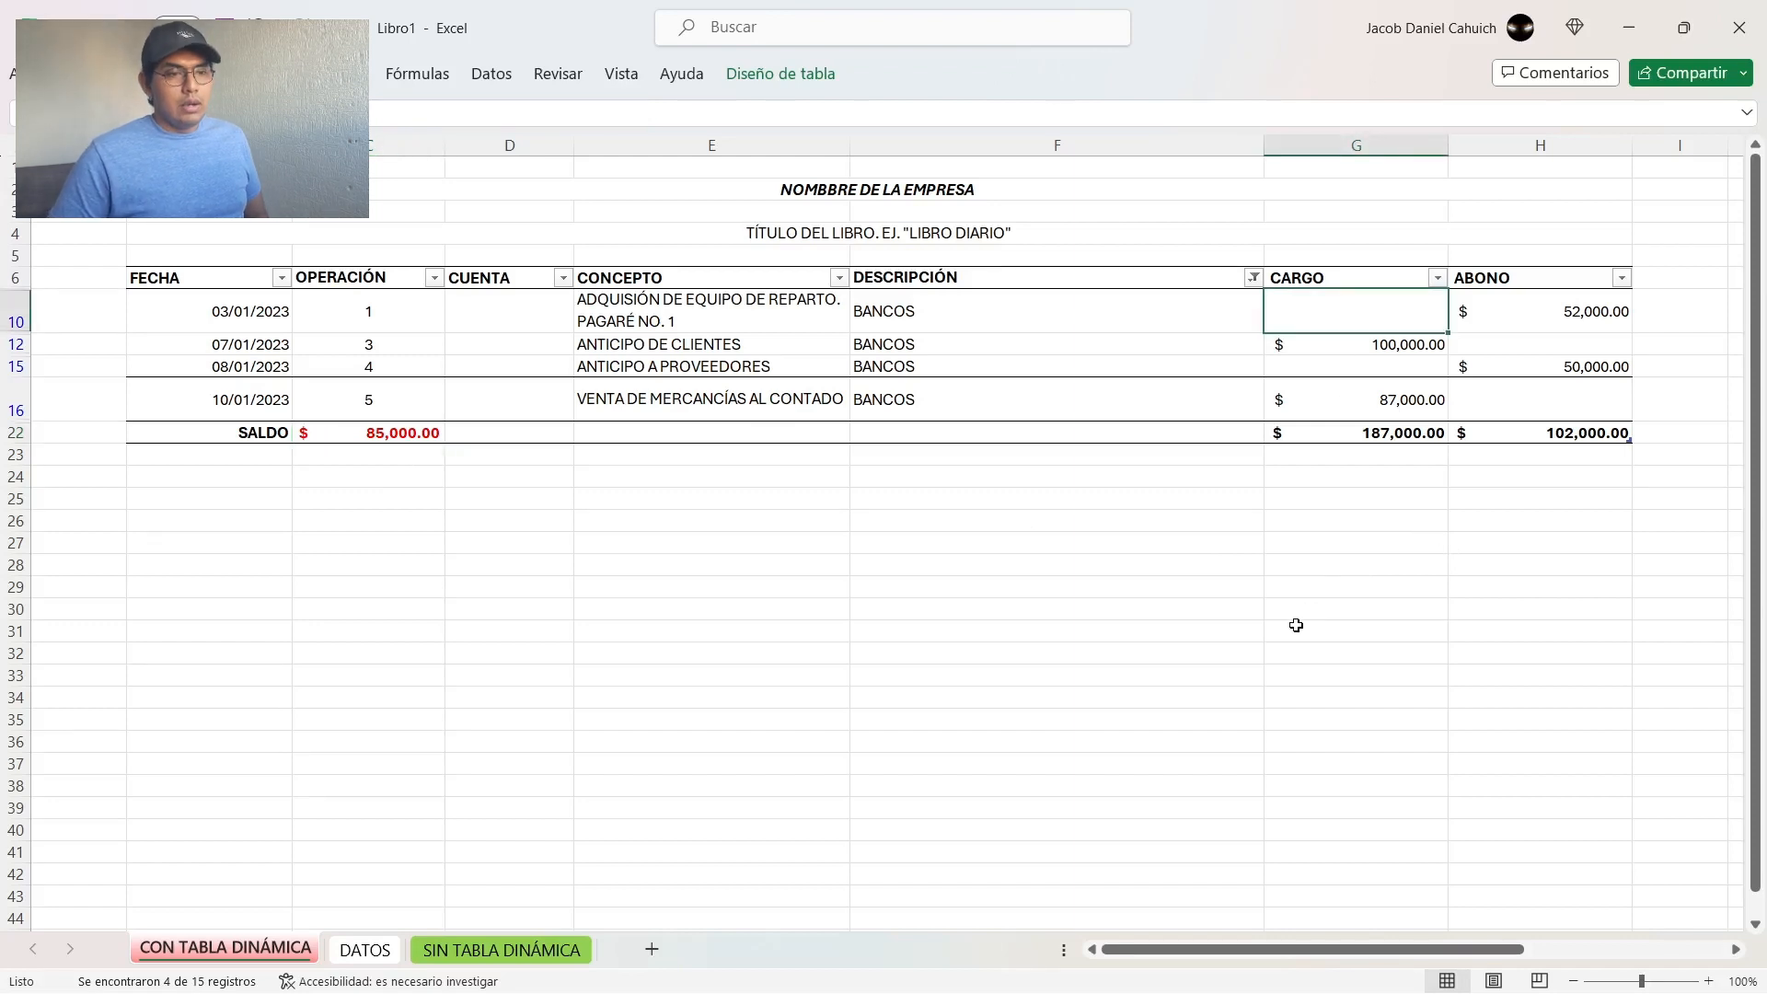
key("Down")
key("Right")
type("8500")
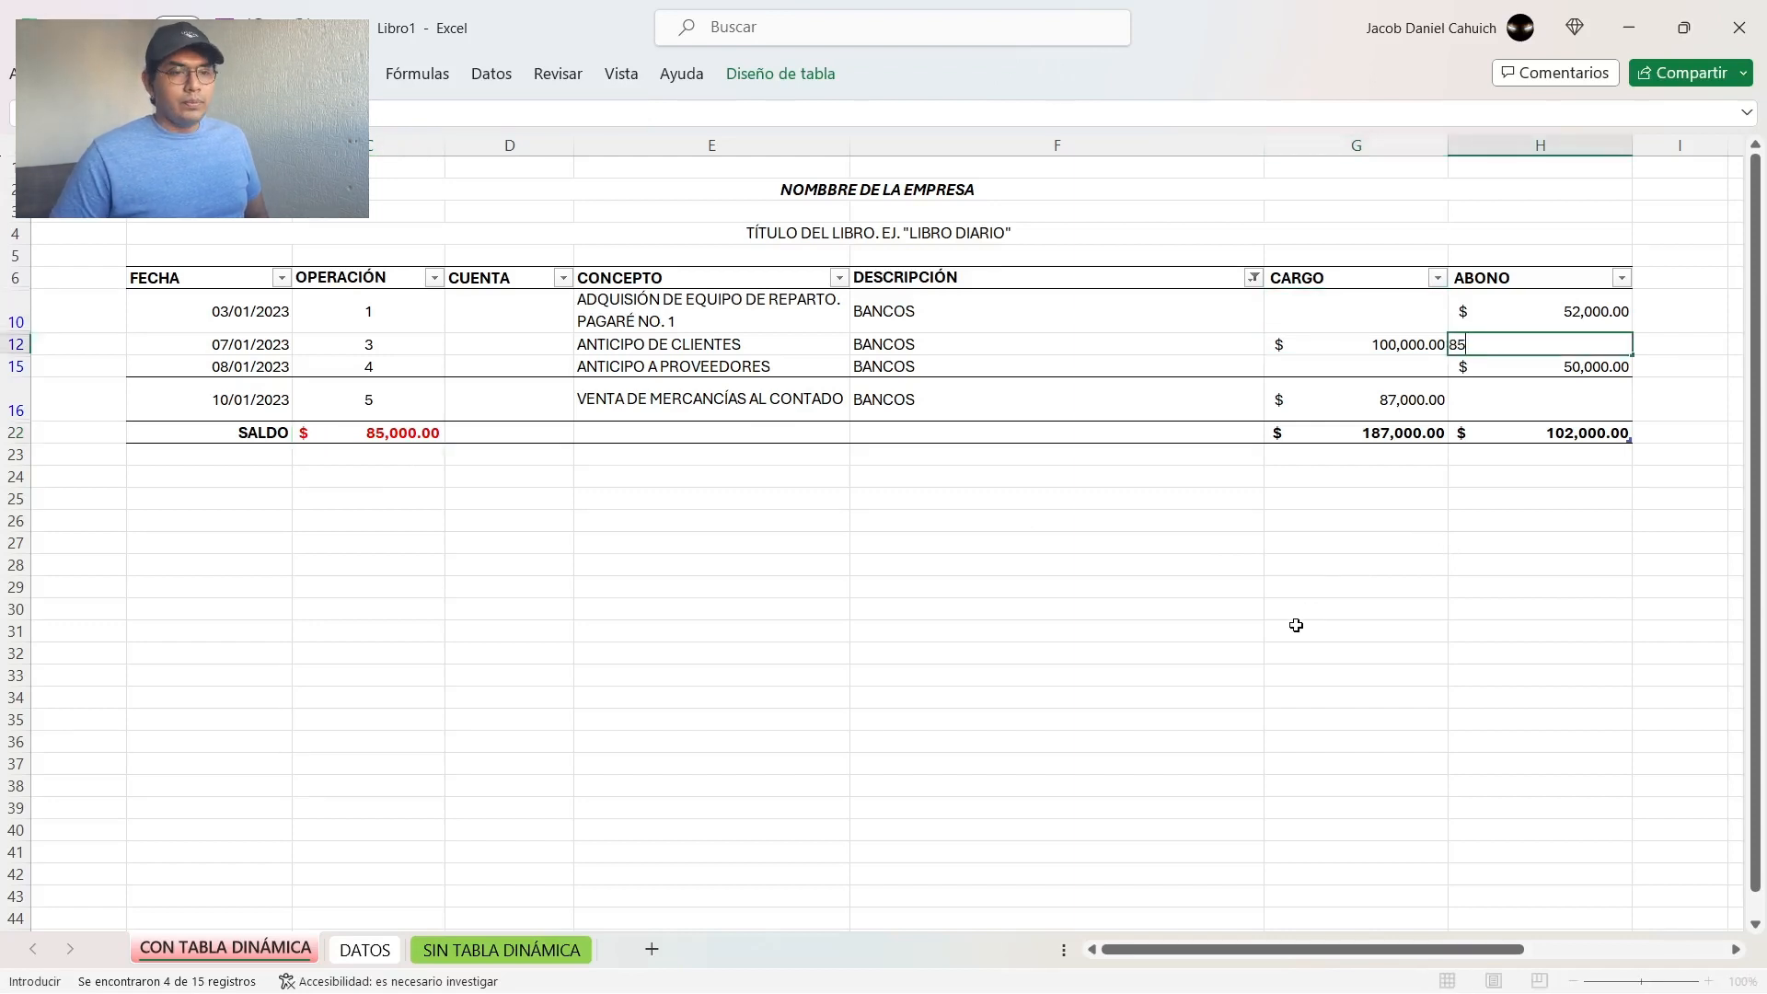
key("Return")
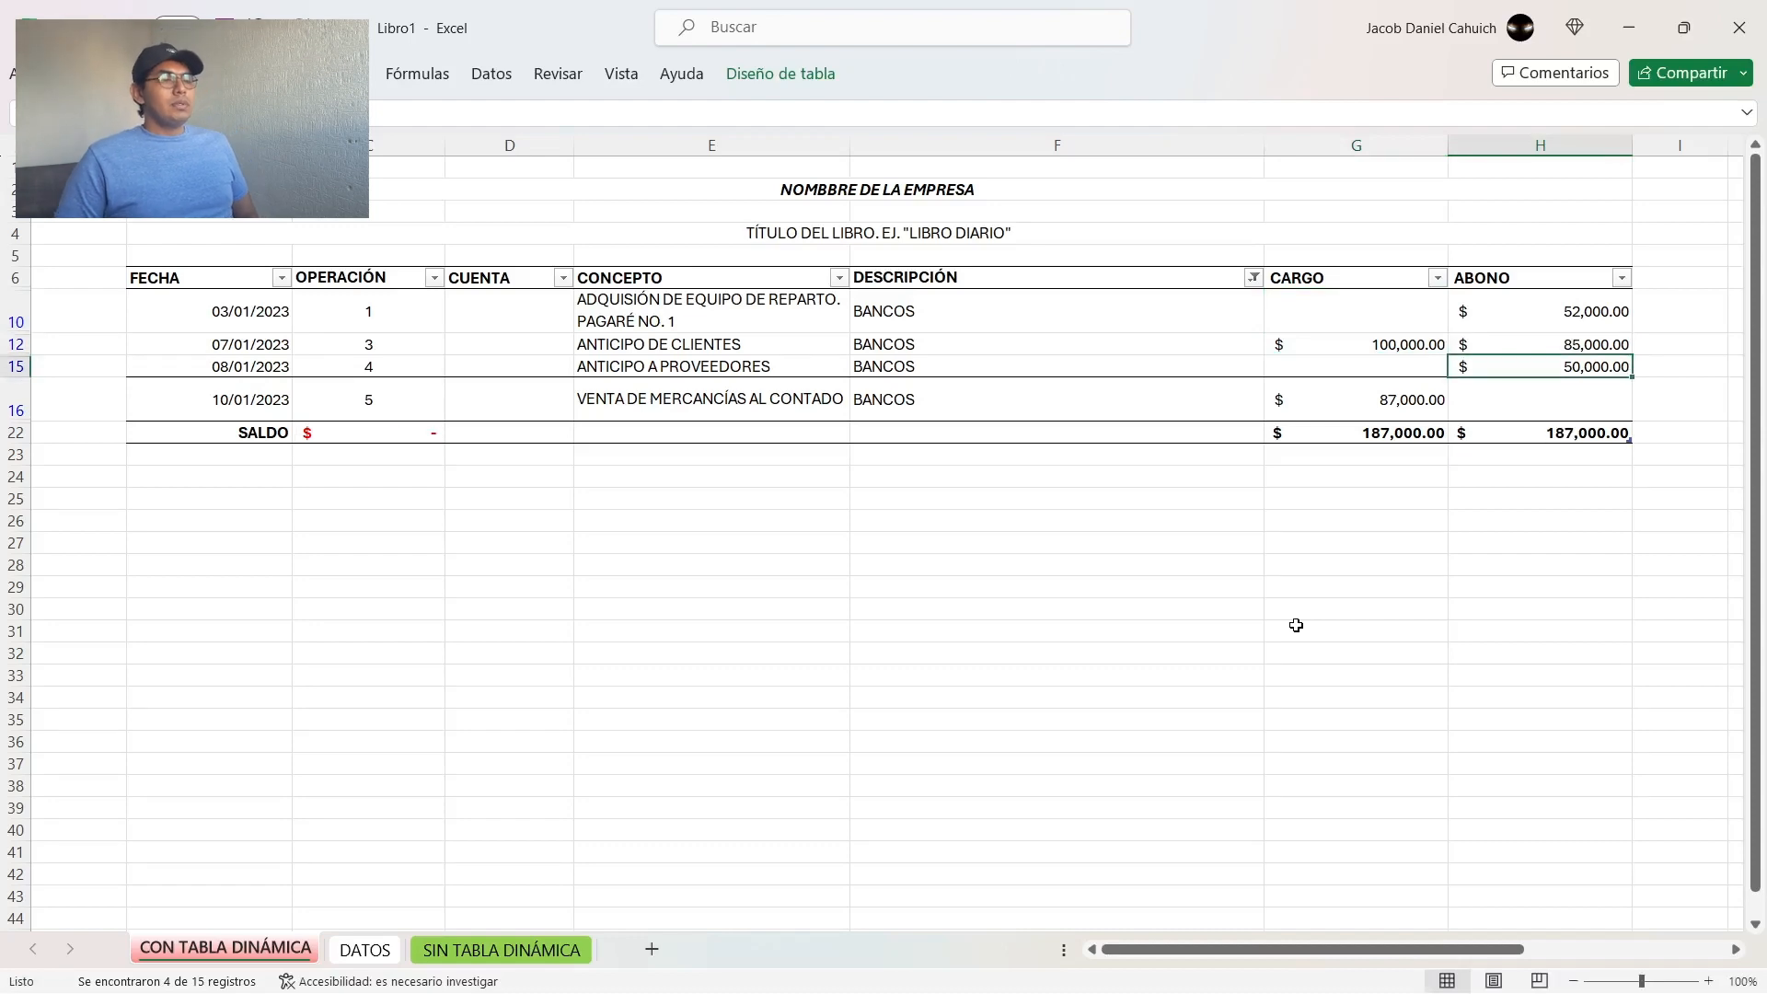
key("Up")
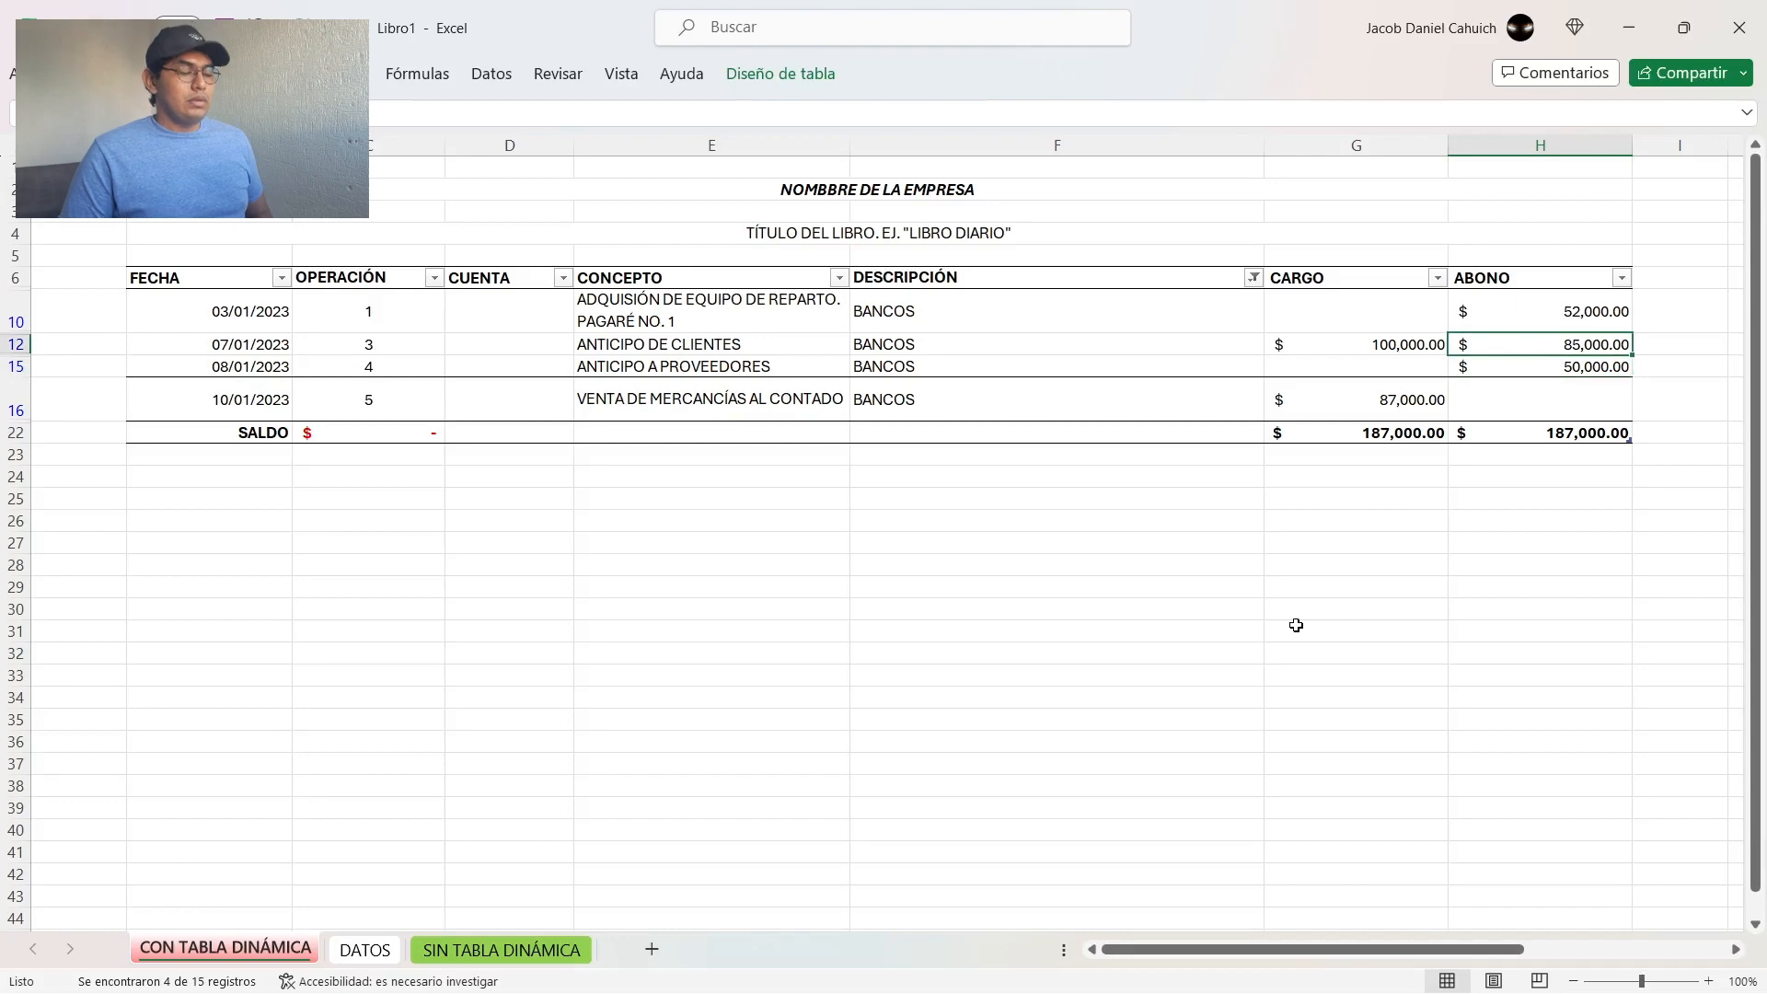
Step: Clear the ABONO amount in H12 and filter the DESCRIPCIÓN column to show only ANTICIPOS DE CLIENTES
key("Delete")
key("Left")
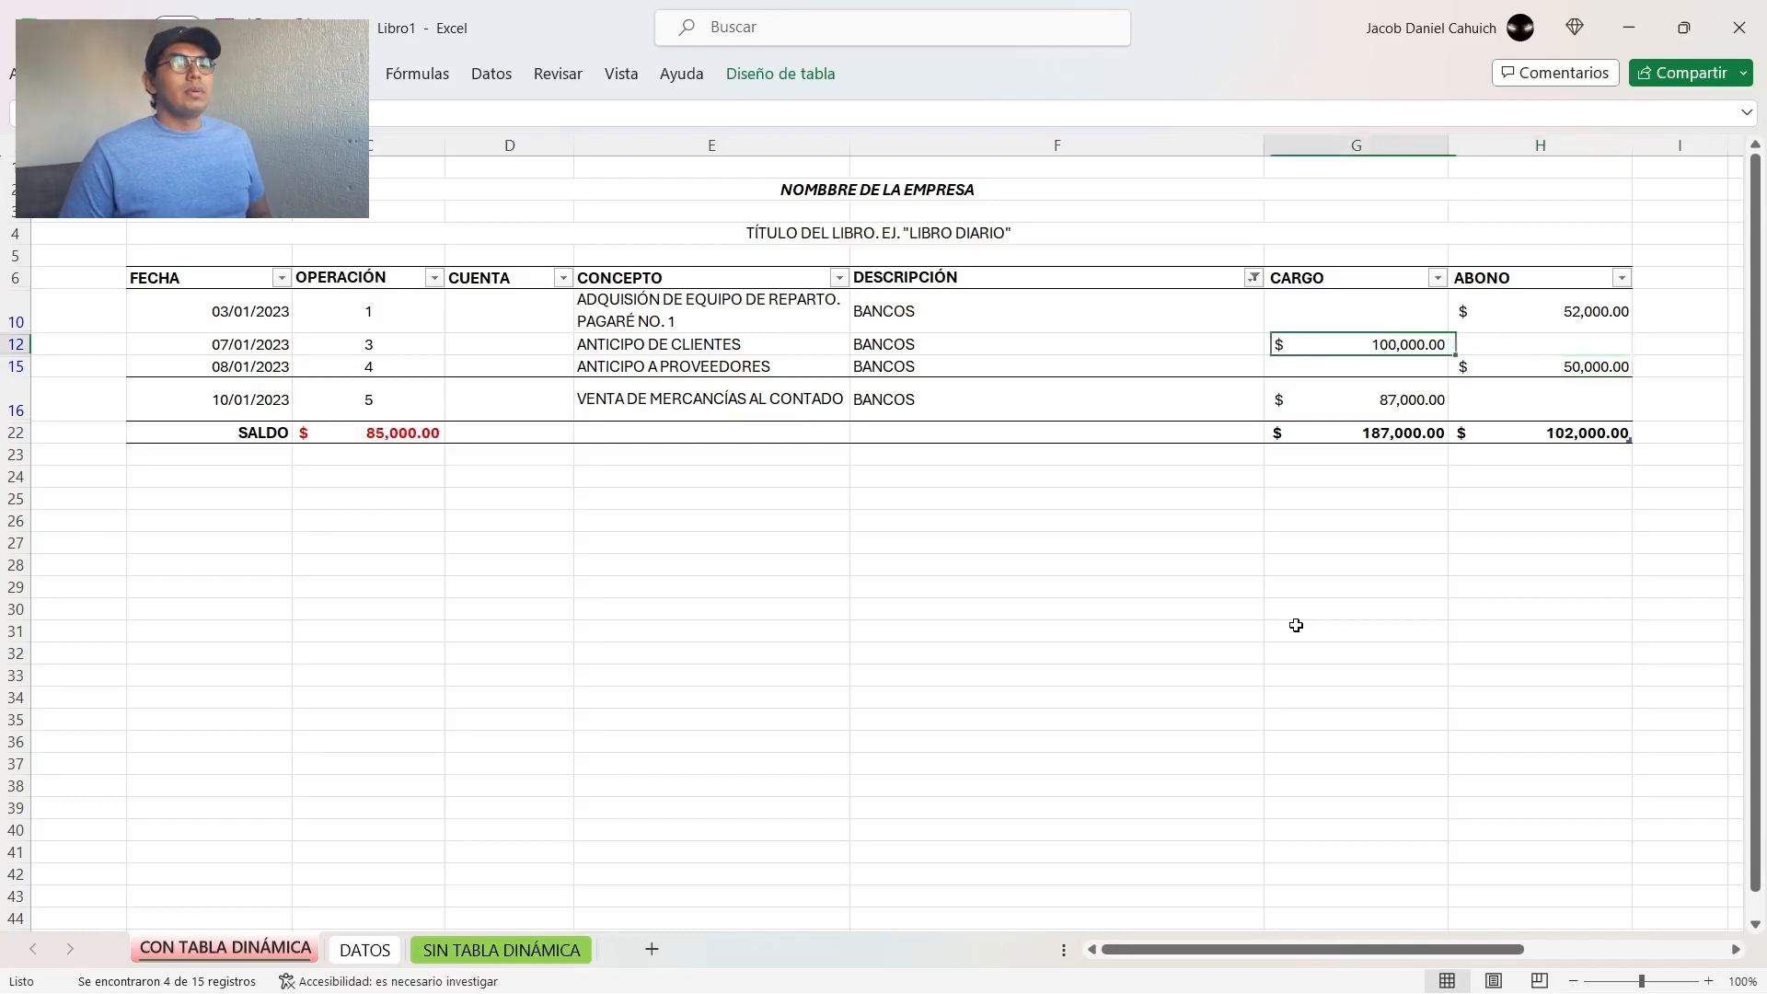
left_click(1254, 281)
left_click(1054, 618)
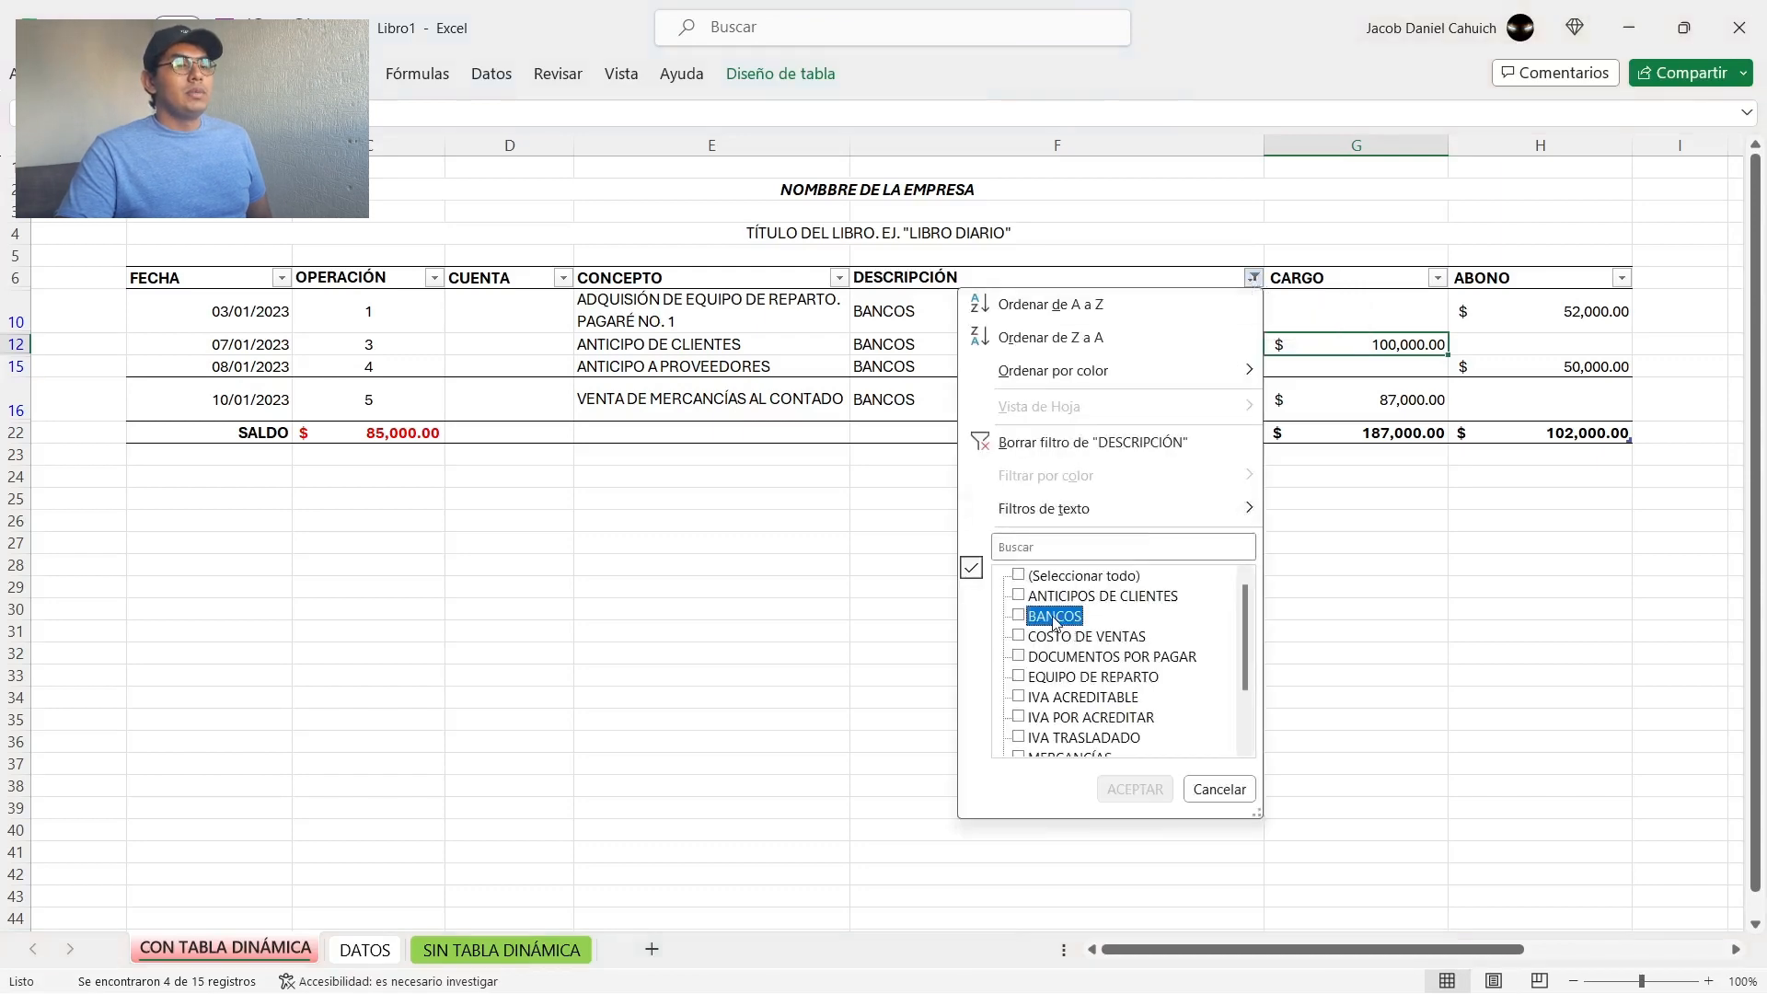
left_click(1072, 599)
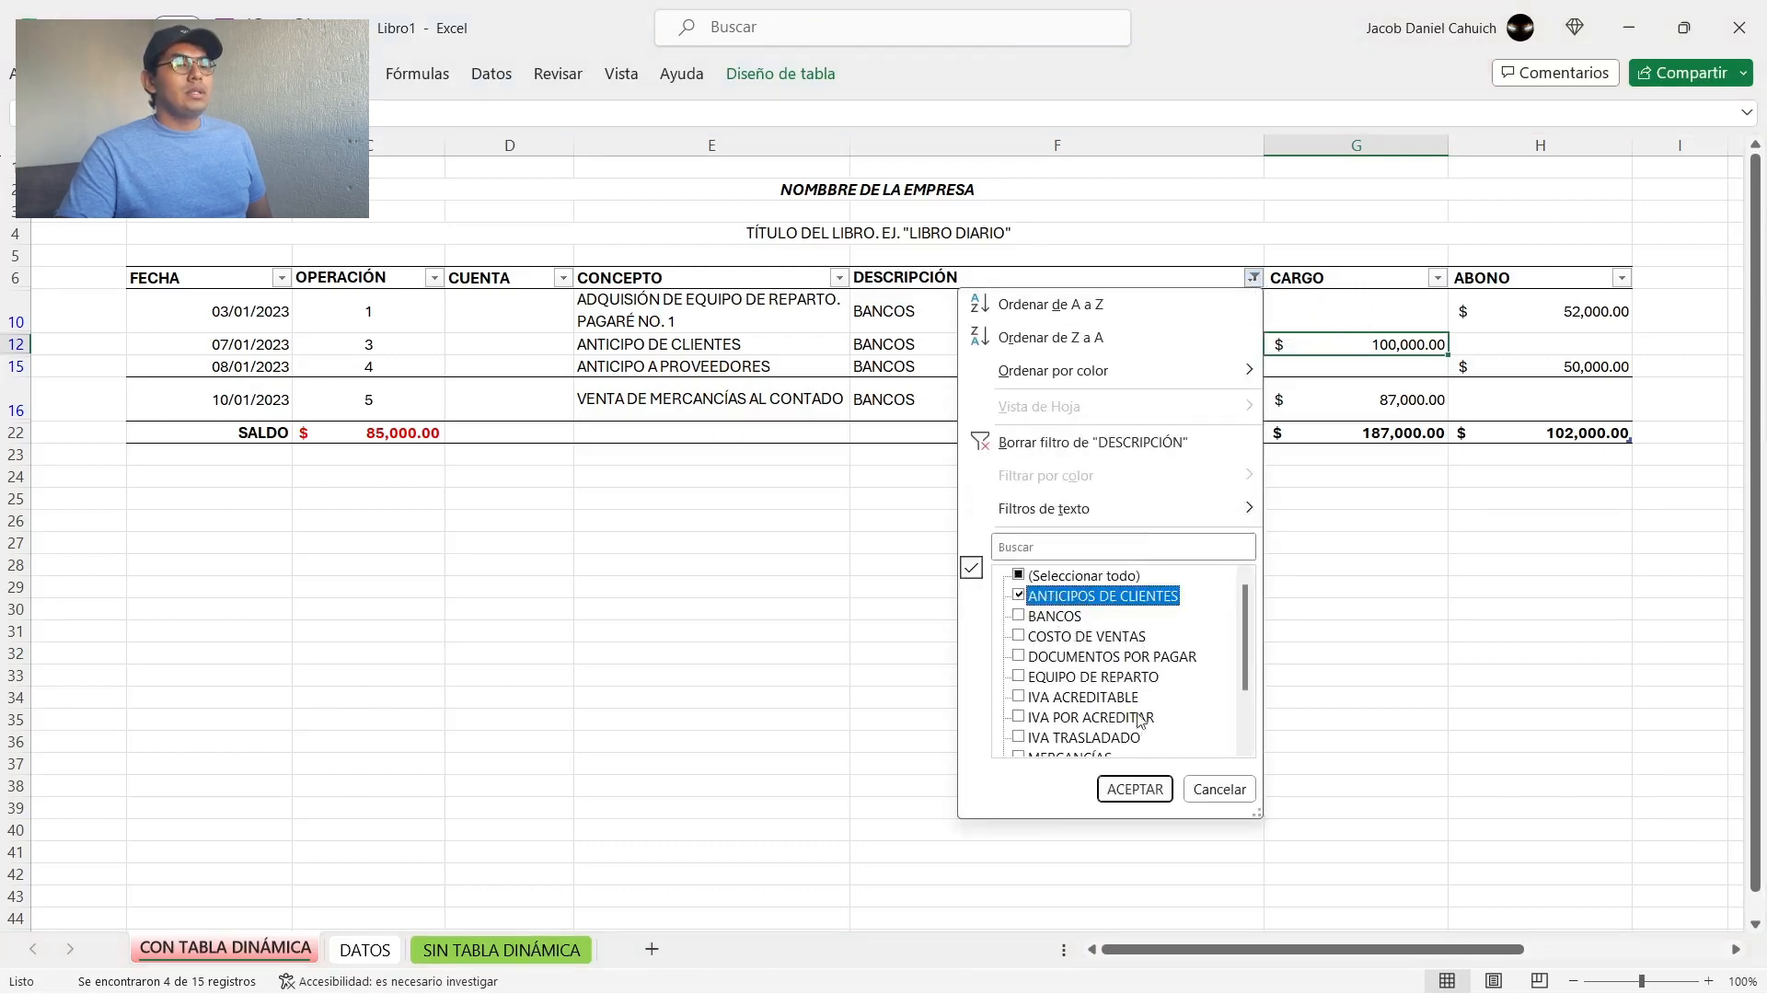
left_click(1135, 789)
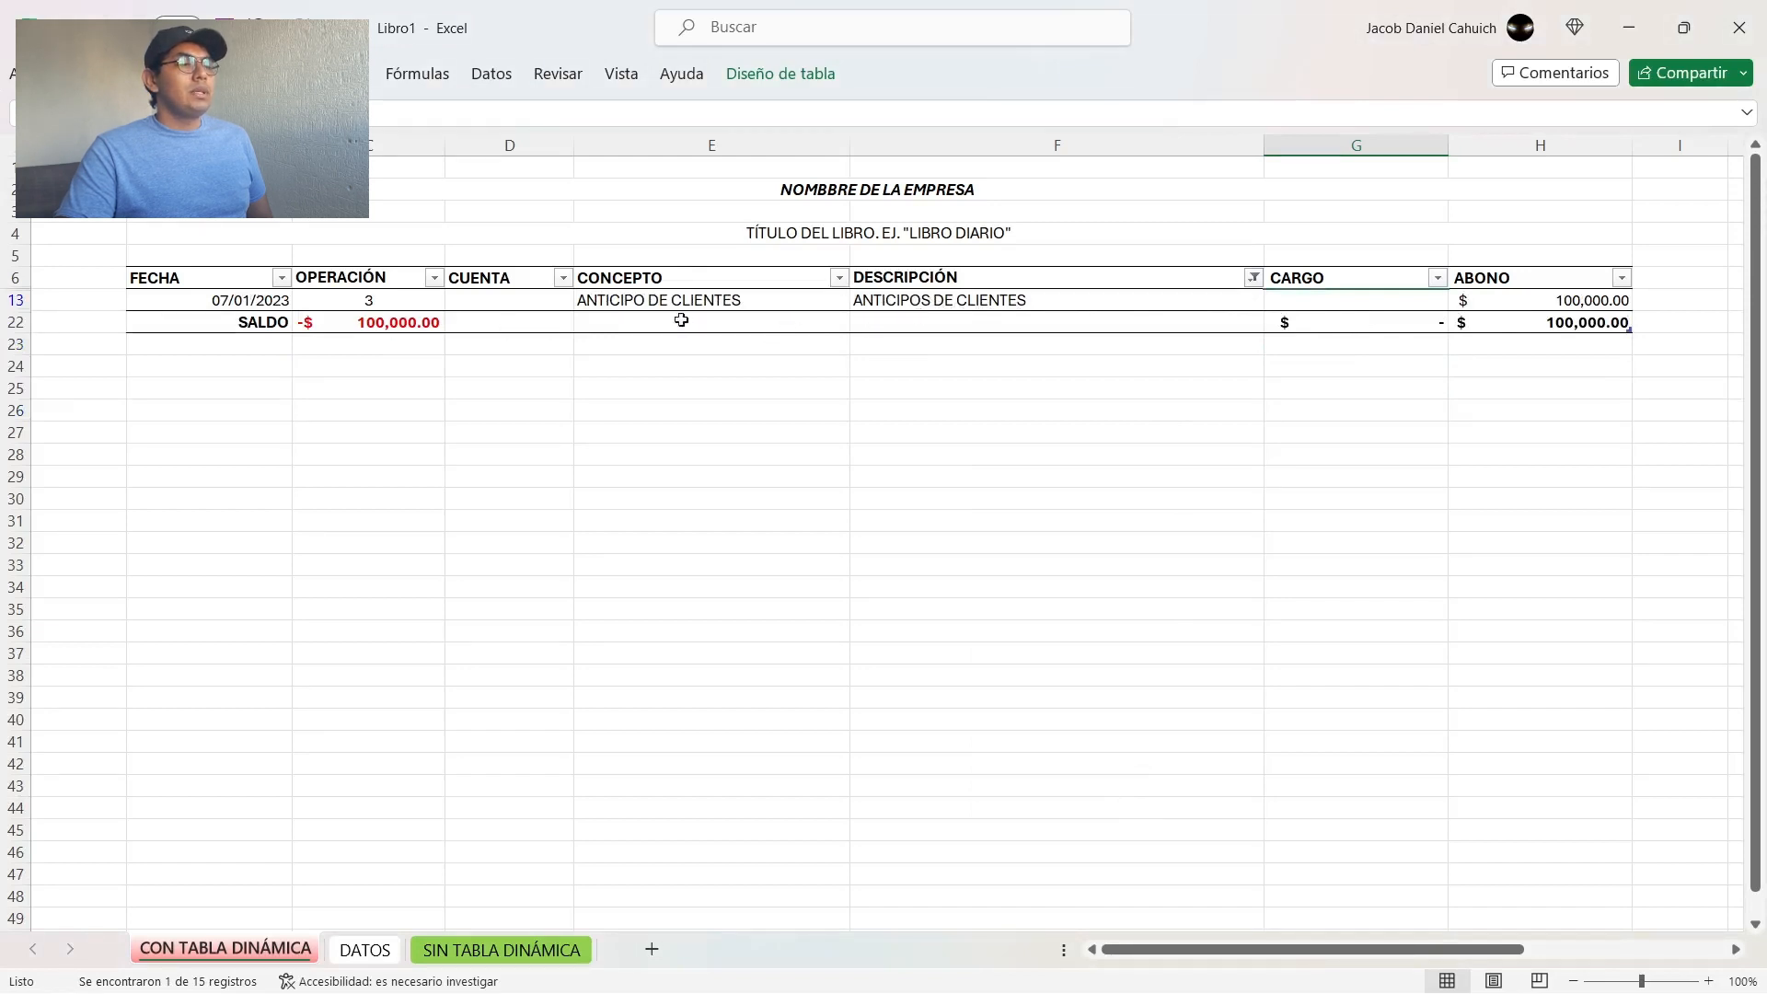
Step: Review the ANTICIPOS DE CLIENTES movement in row 13 field by field, from its FECHA to its ABONO
left_click(228, 300)
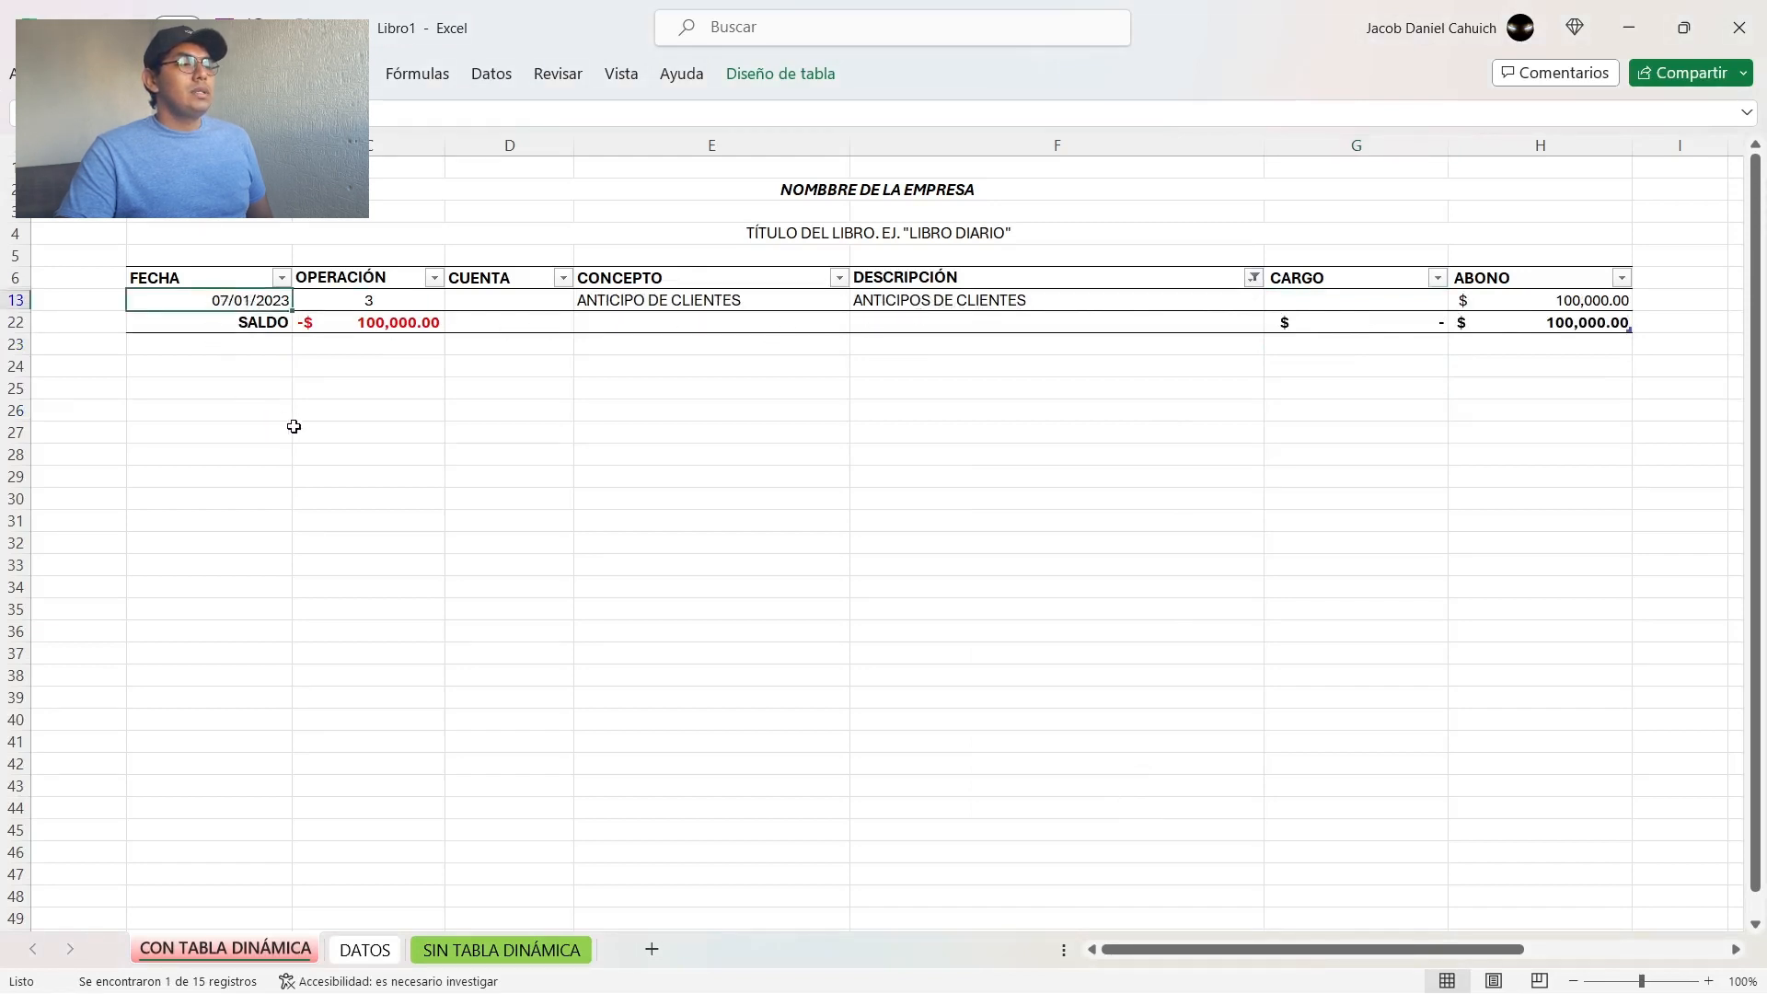
key("Tab")
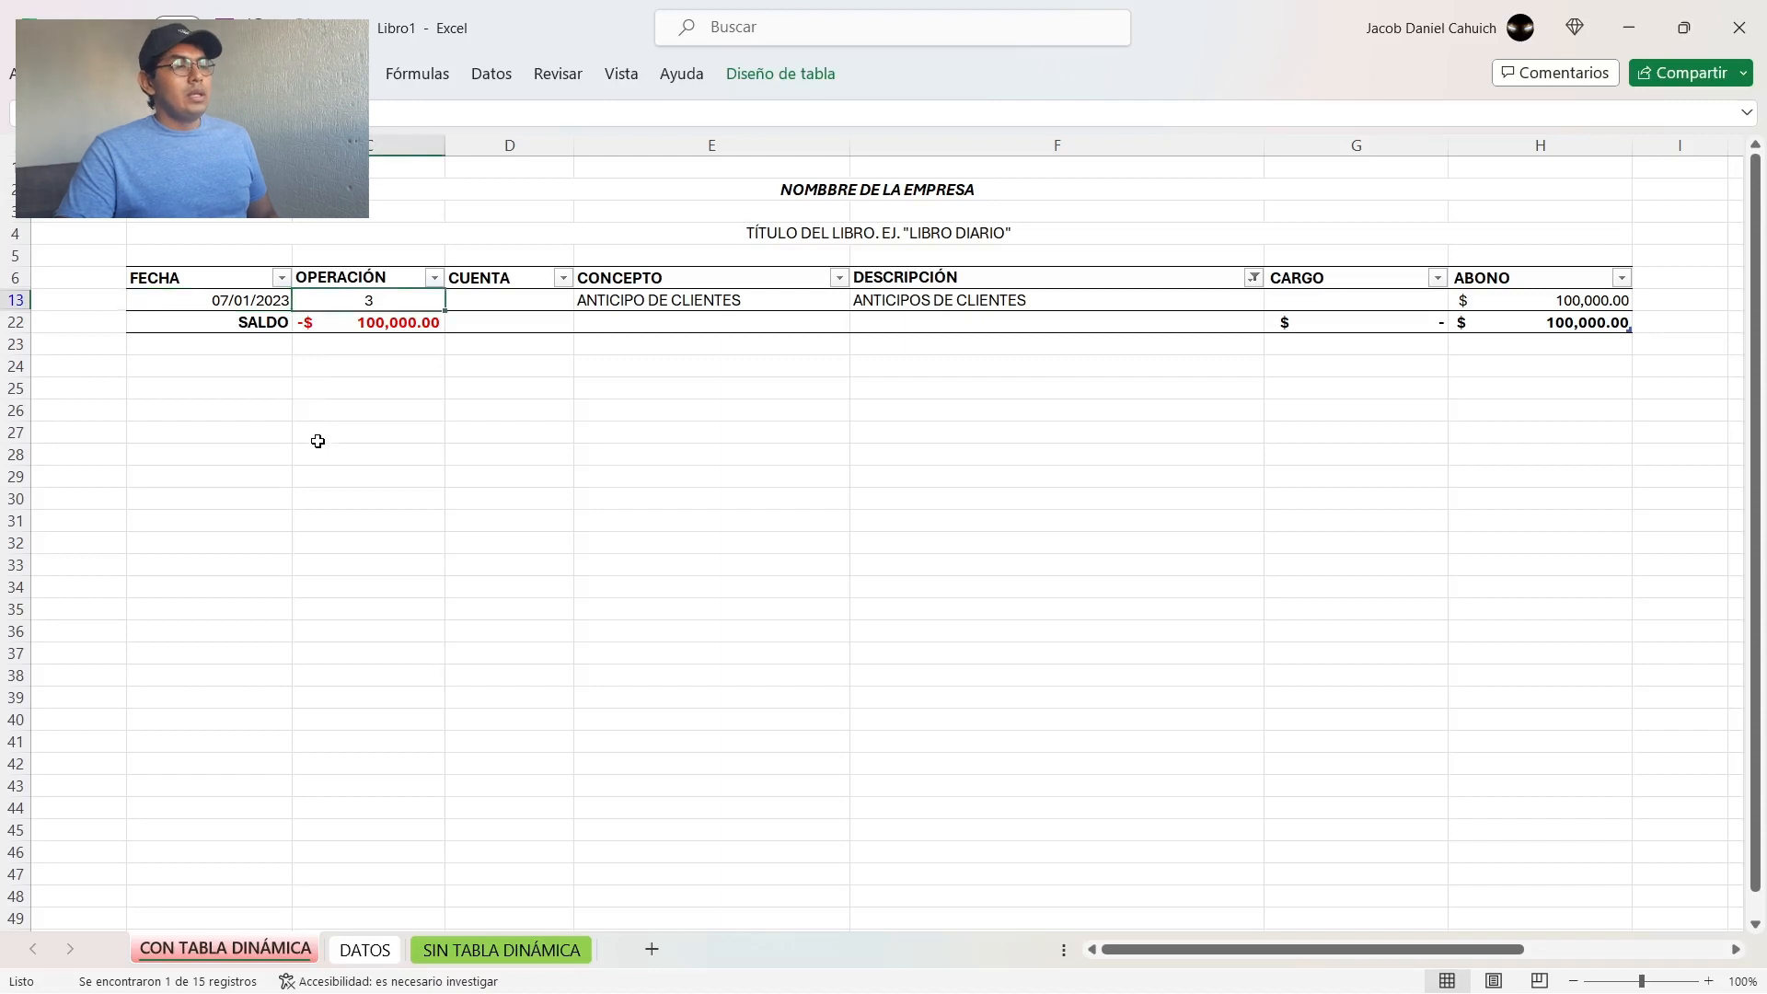
key("Tab")
key("Tab")
key("Tab")
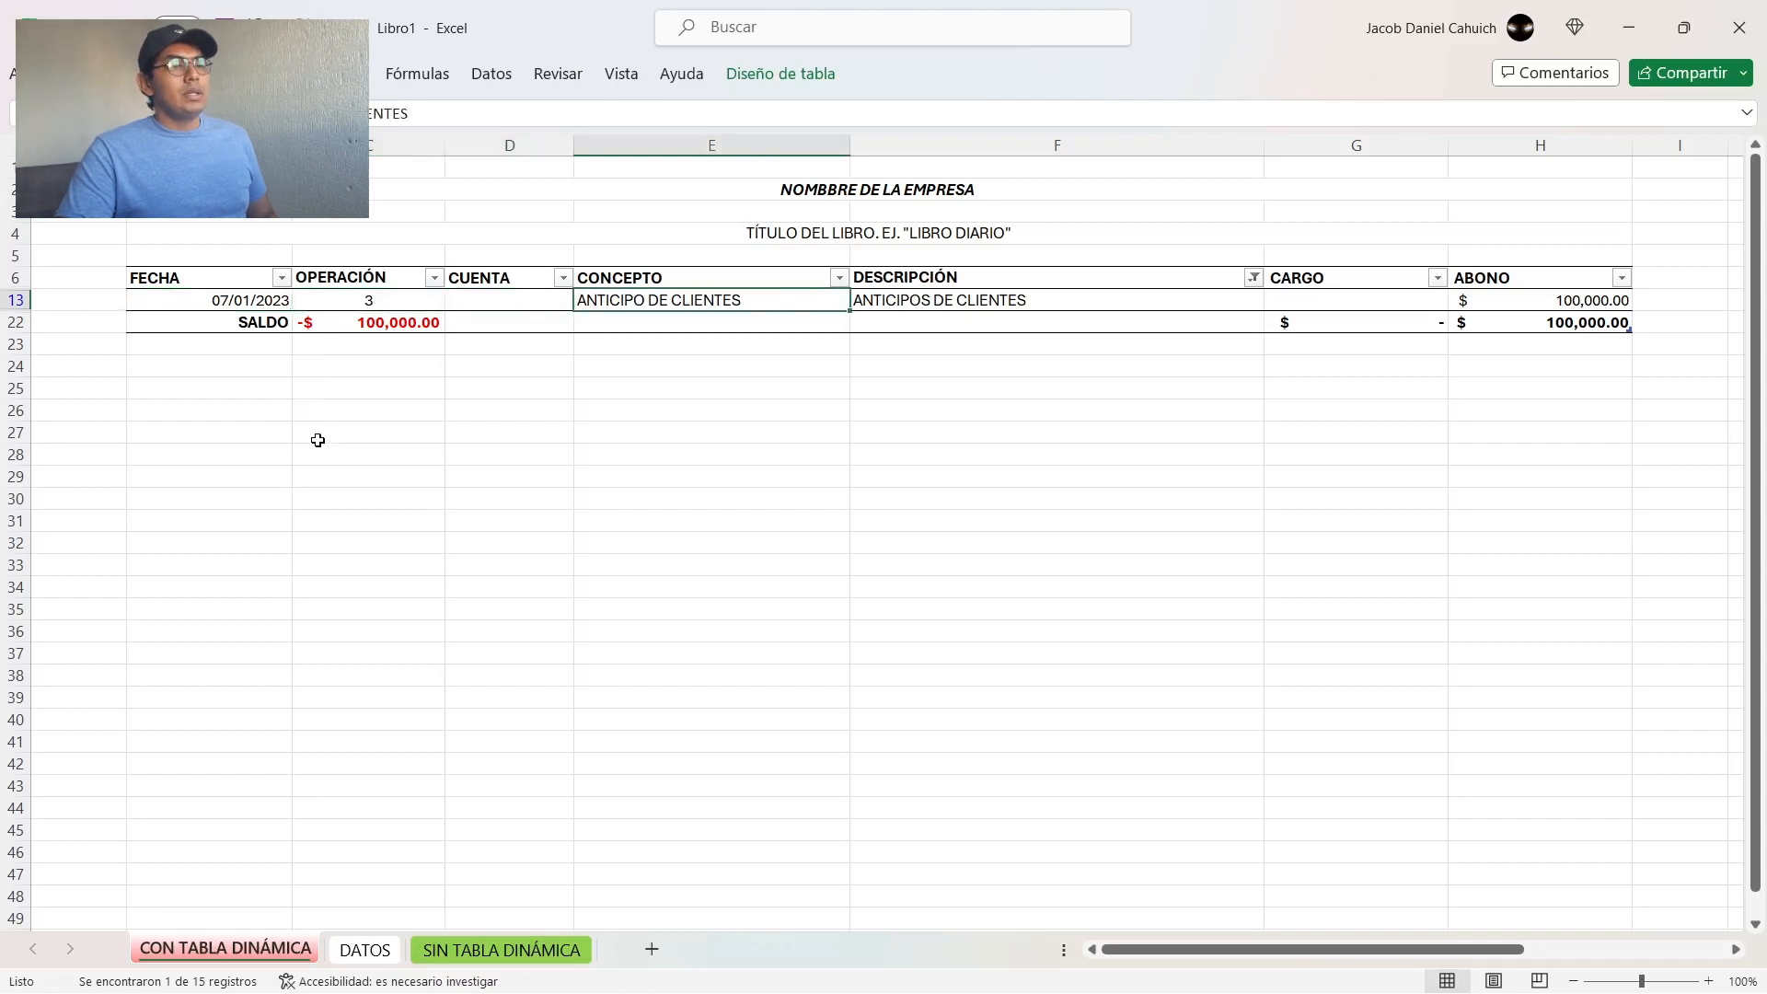
key("Tab")
key("Tab")
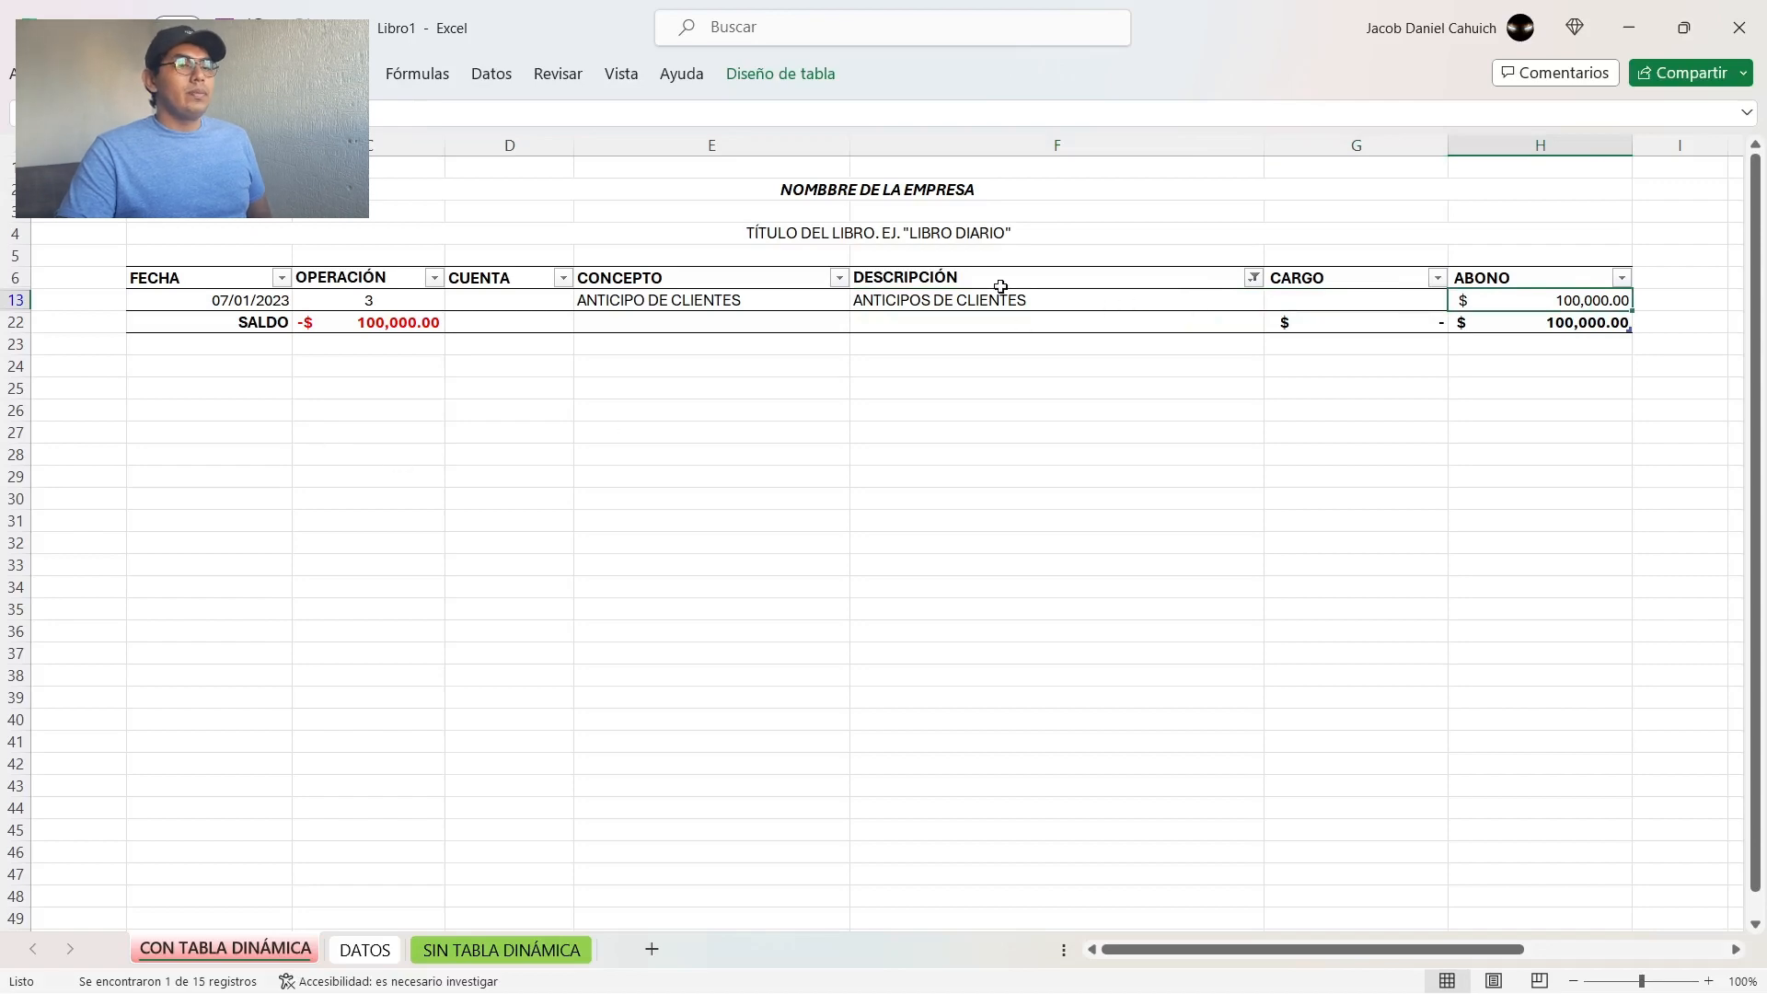
Step: Filter the DESCRIPCIÓN column to show only COSTO DE VENTAS and review the movement's CONCEPTO, DESCRIPCIÓN and CARGO
left_click(1253, 277)
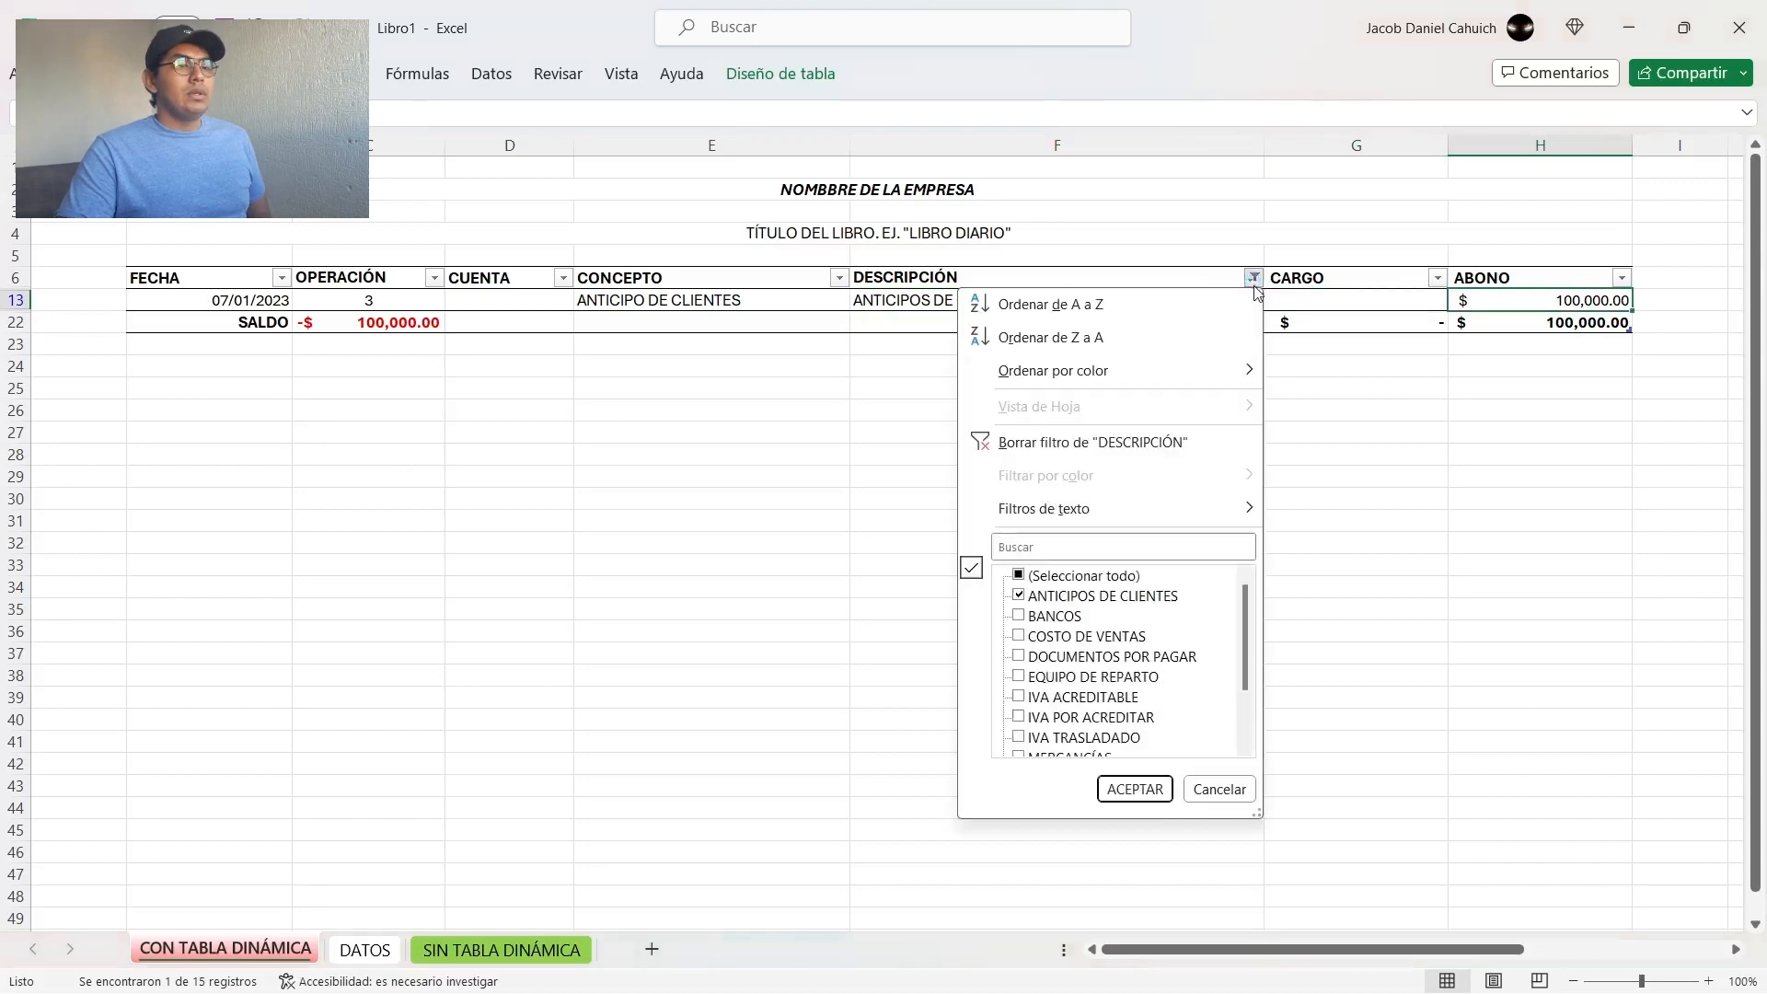
left_click(1063, 598)
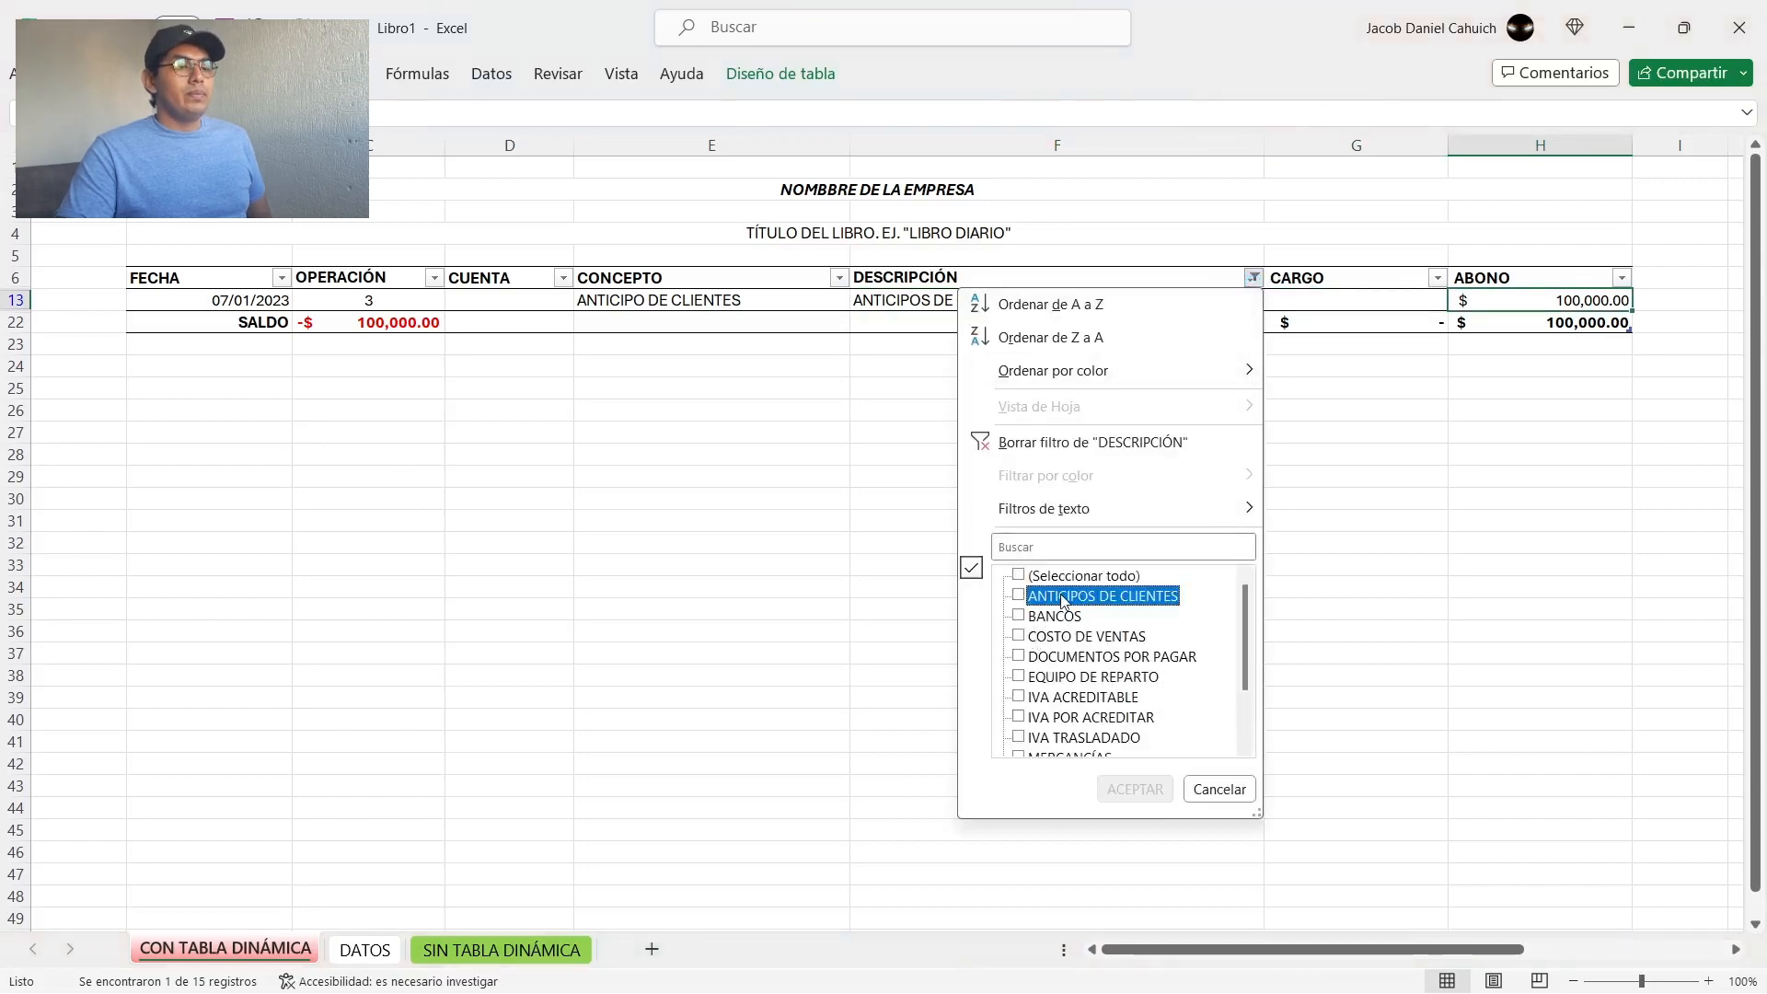
left_click(1105, 645)
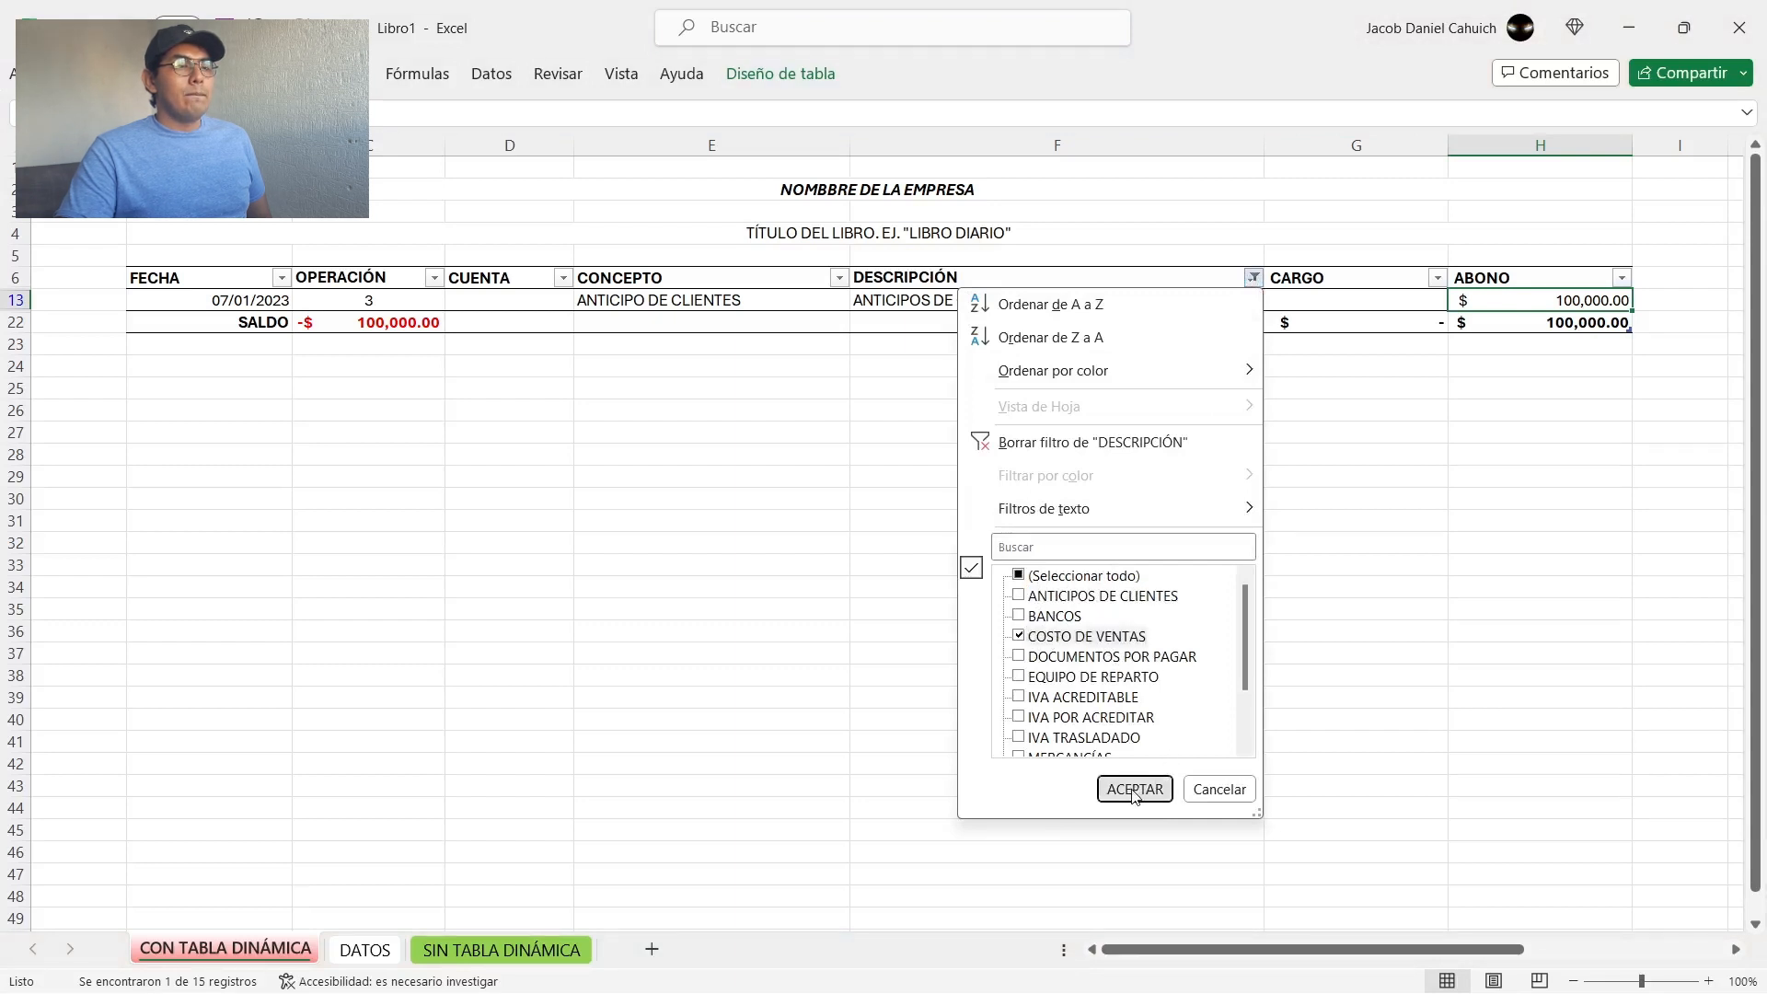
left_click(1134, 789)
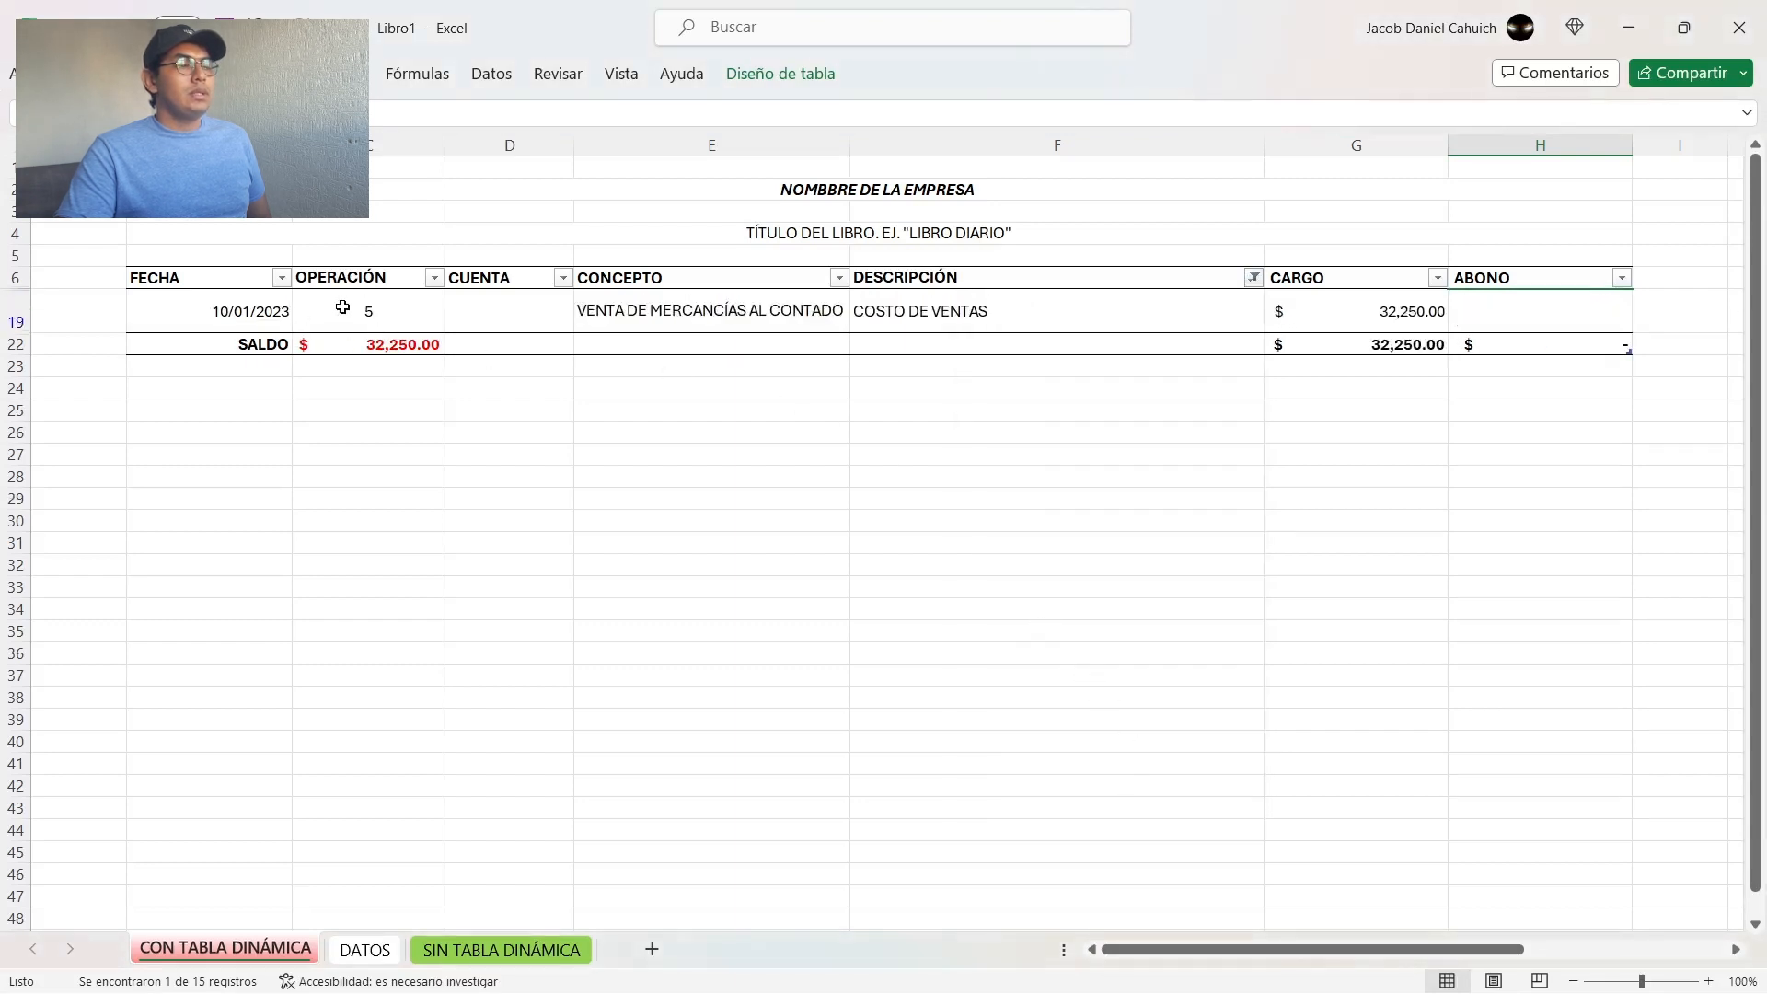
left_click(676, 316)
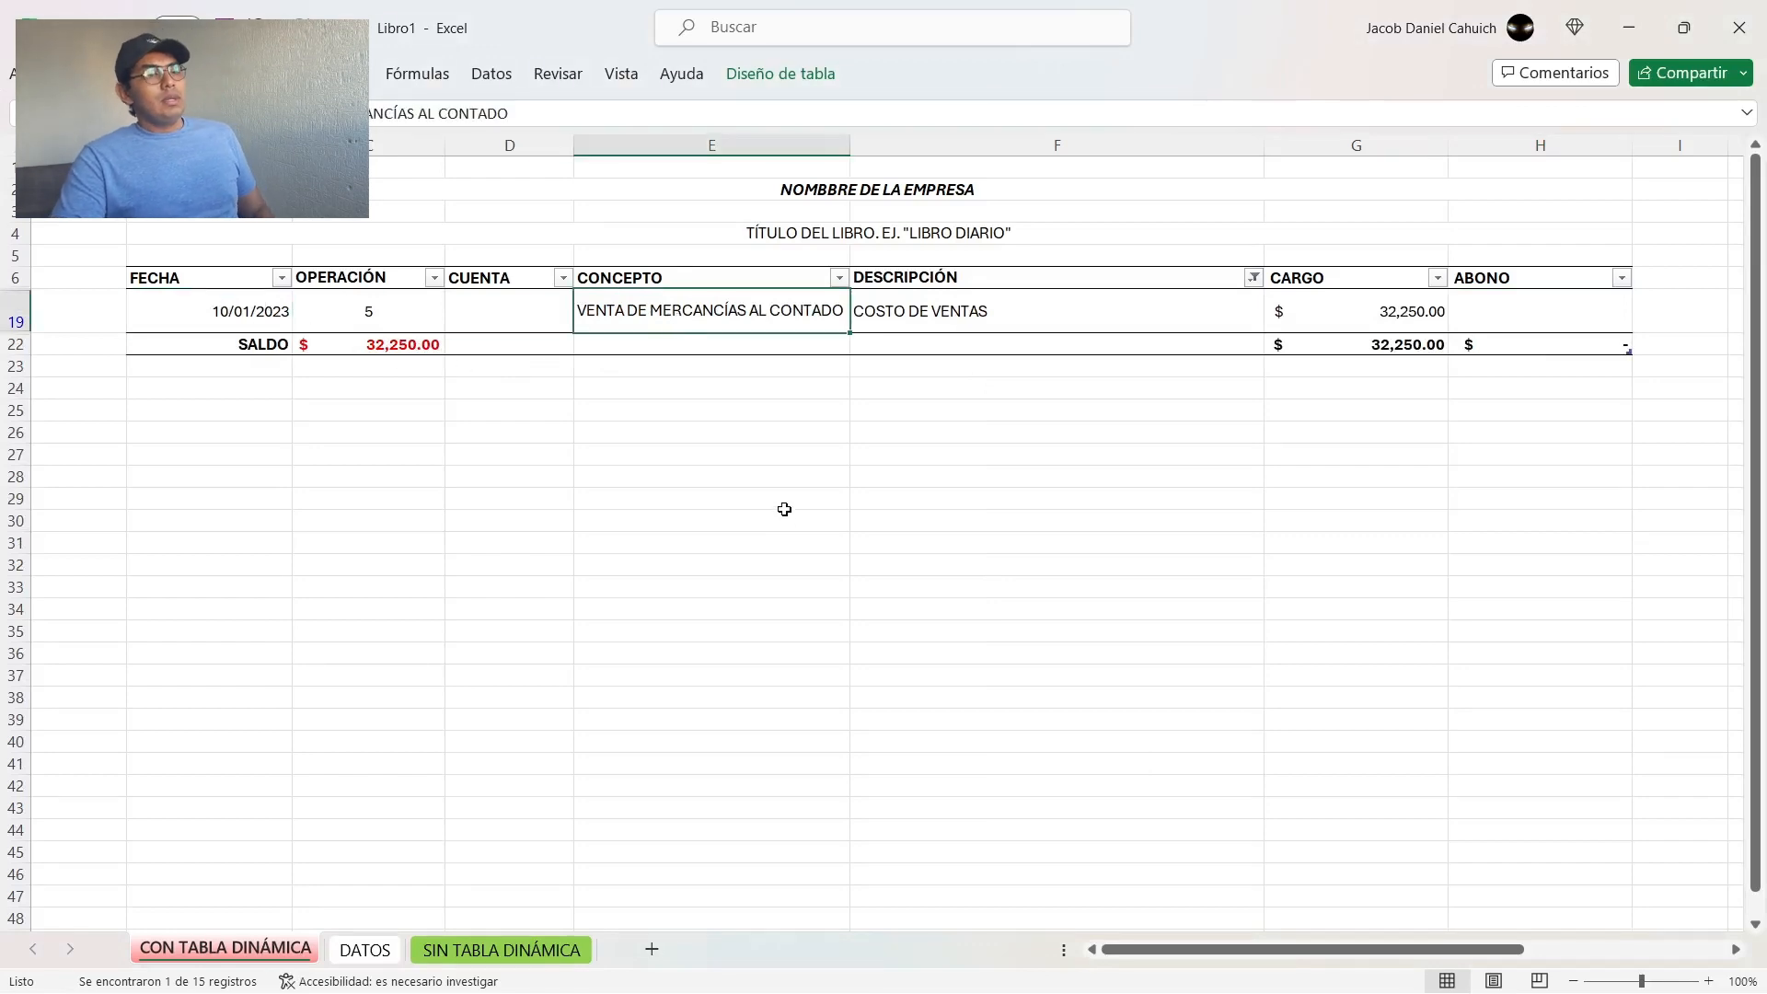
key("Right")
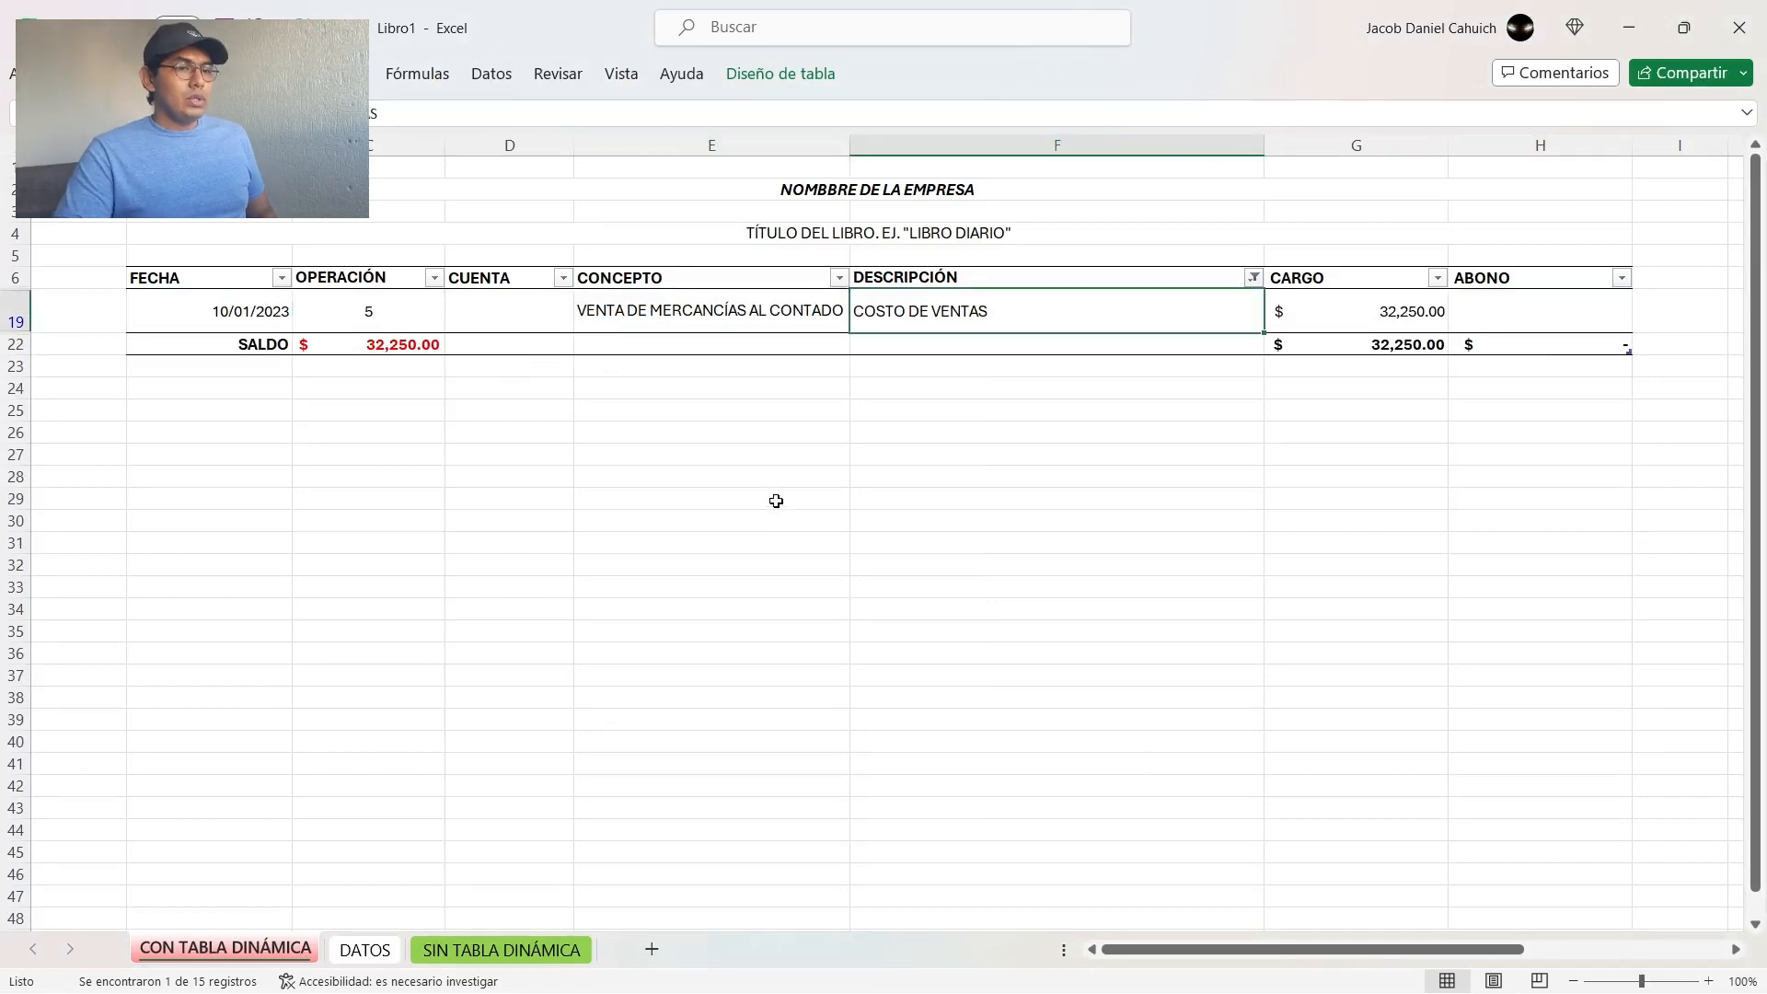
key("Right")
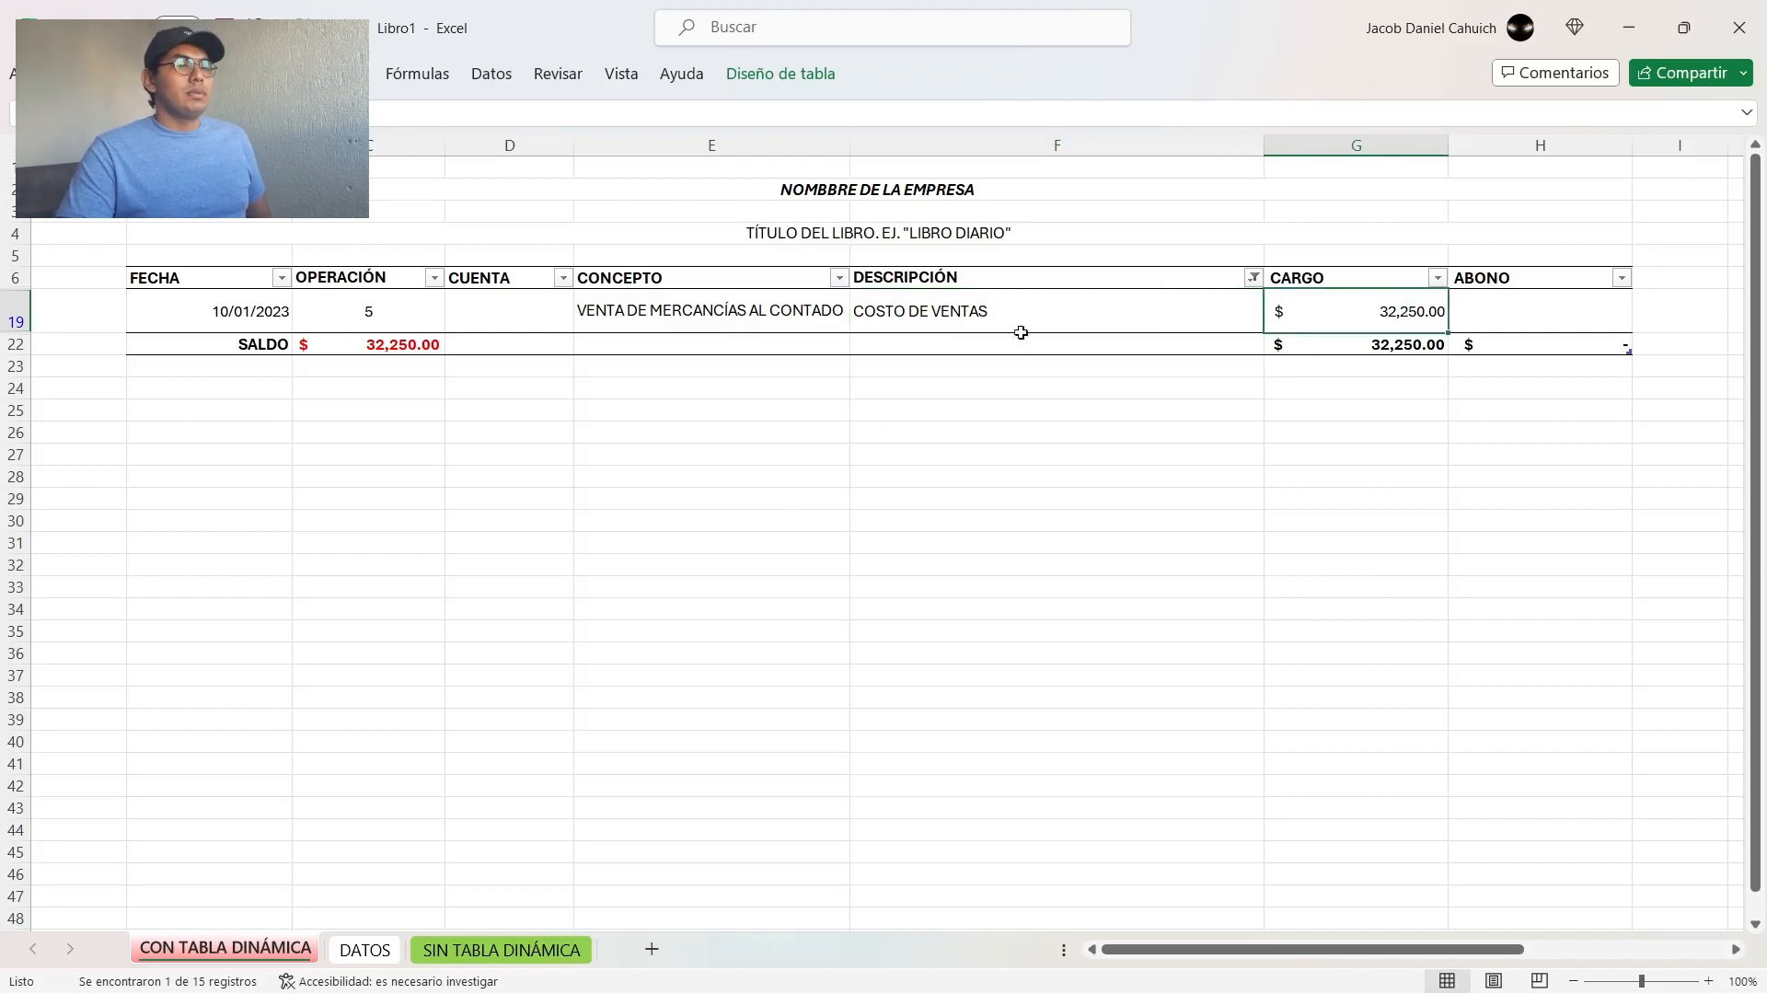
Step: Change the DESCRIPCIÓN filter to show only DOCUMENTOS POR PAGAR
left_click(1253, 279)
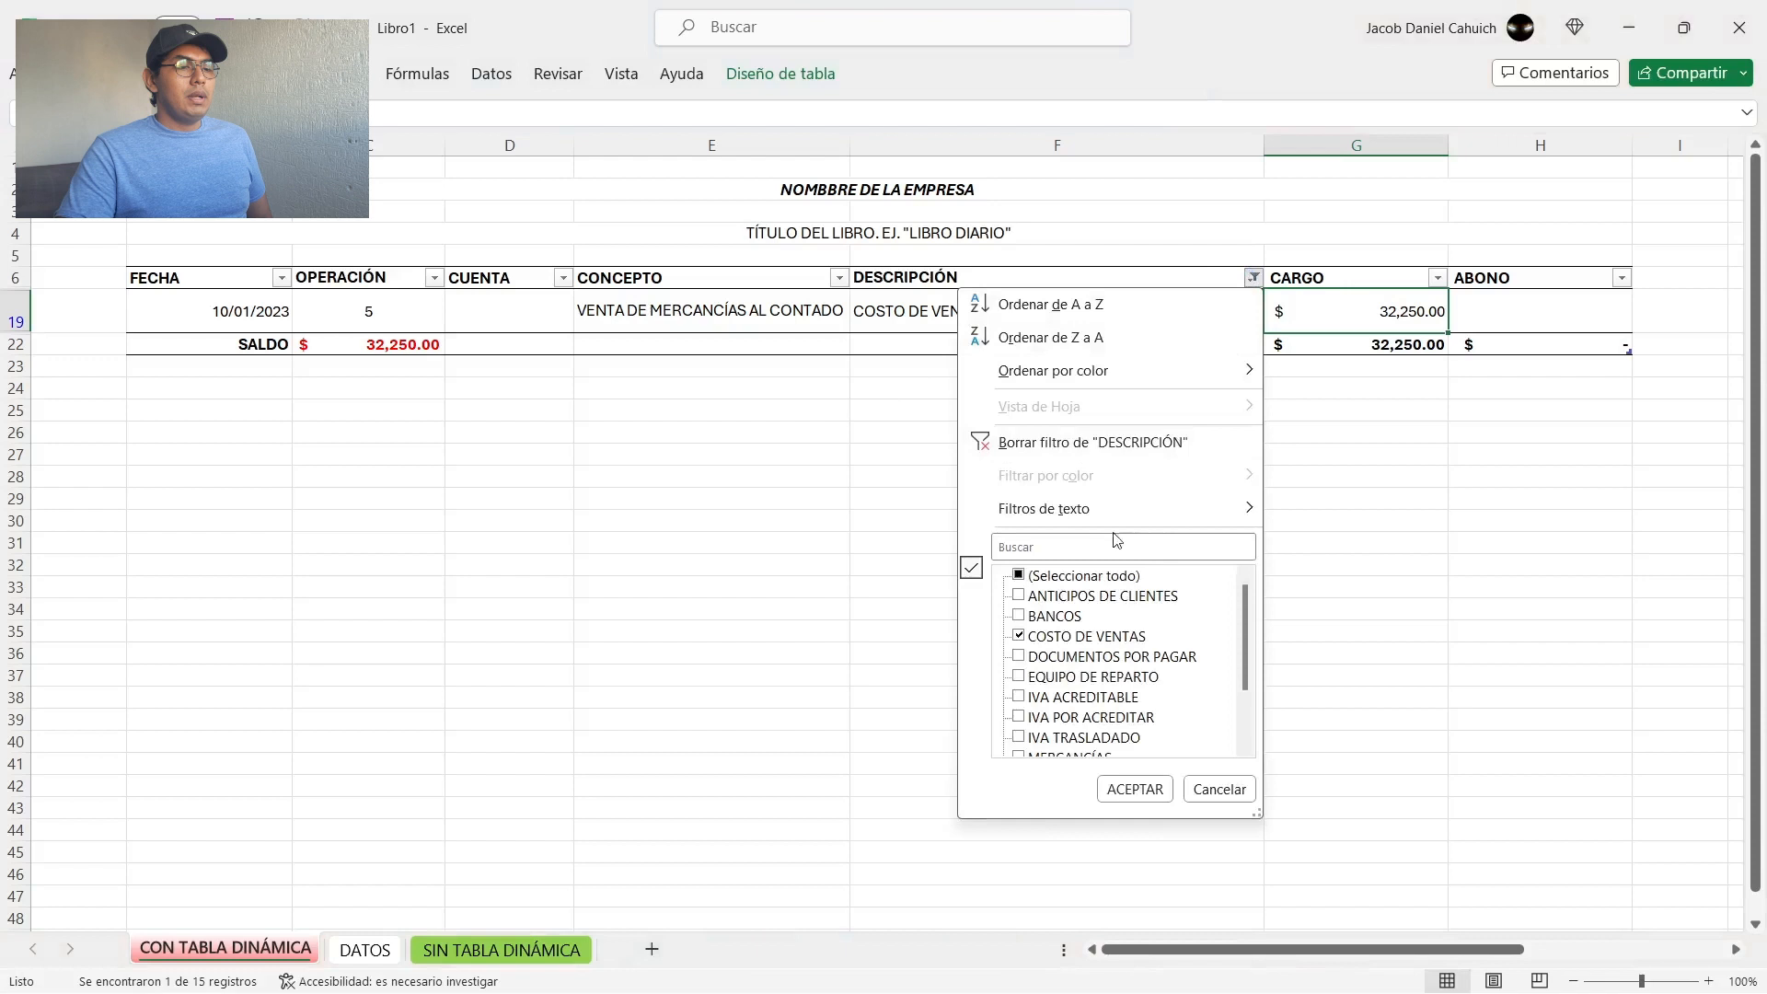
left_click(1038, 638)
left_click(1102, 659)
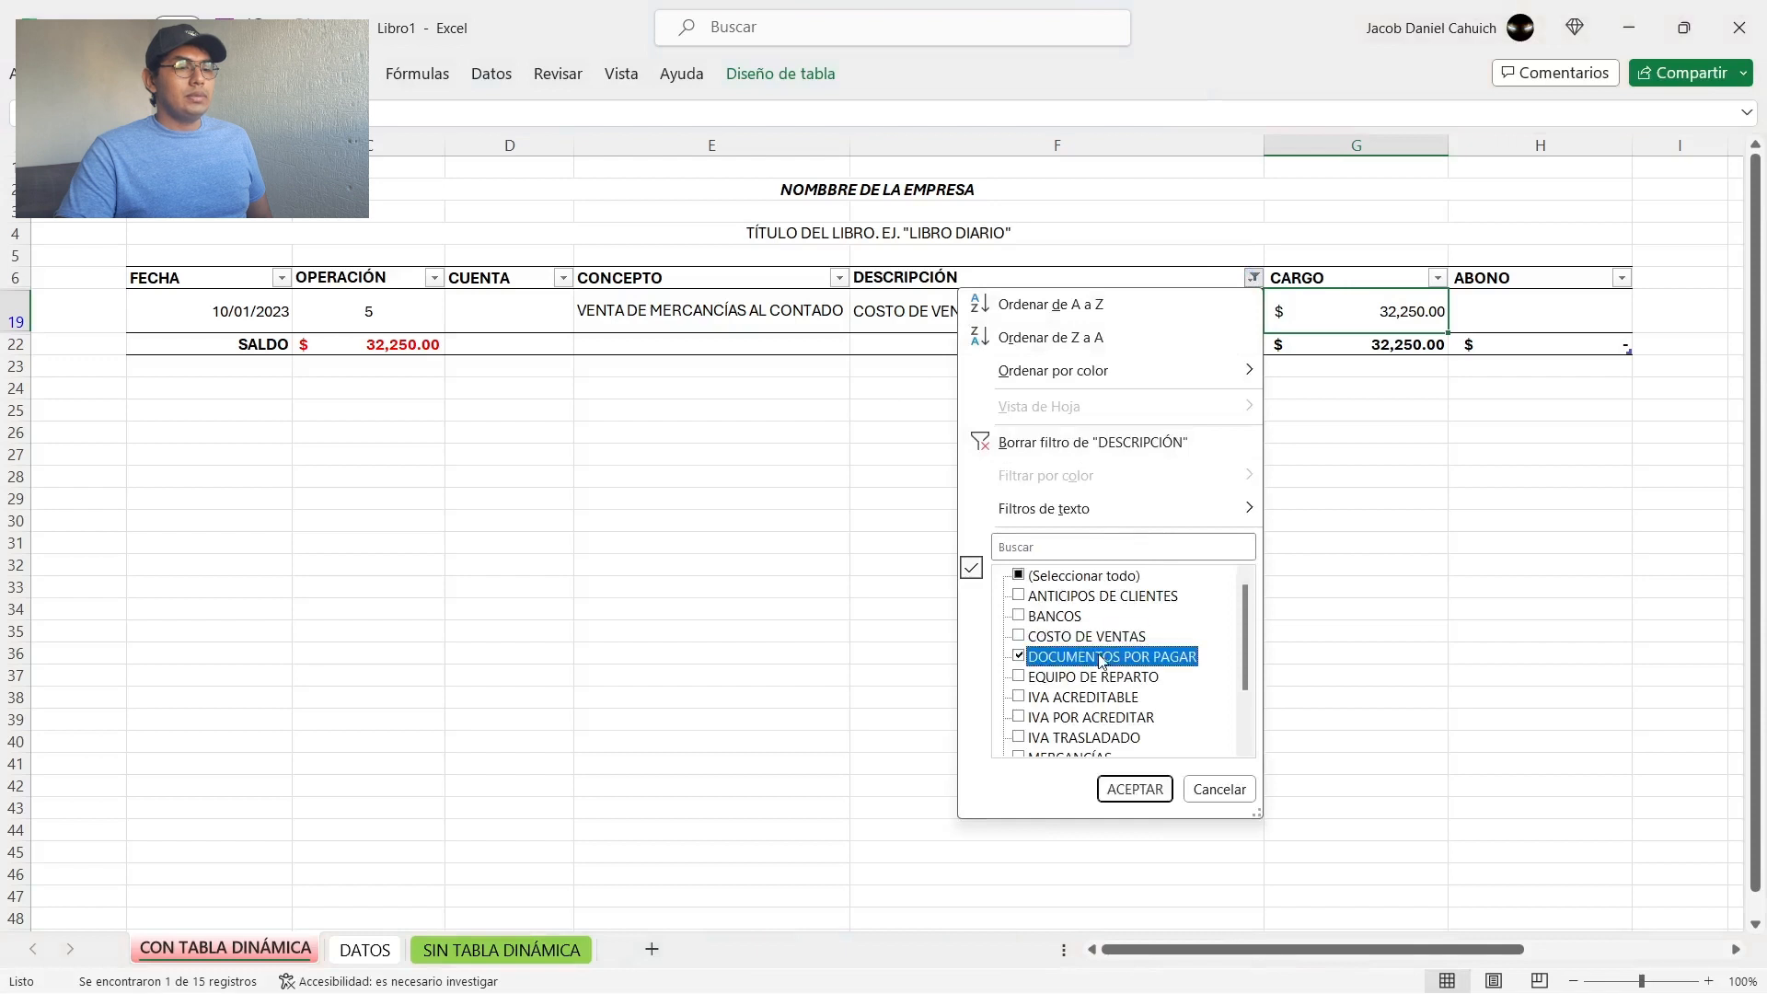
left_click(1140, 784)
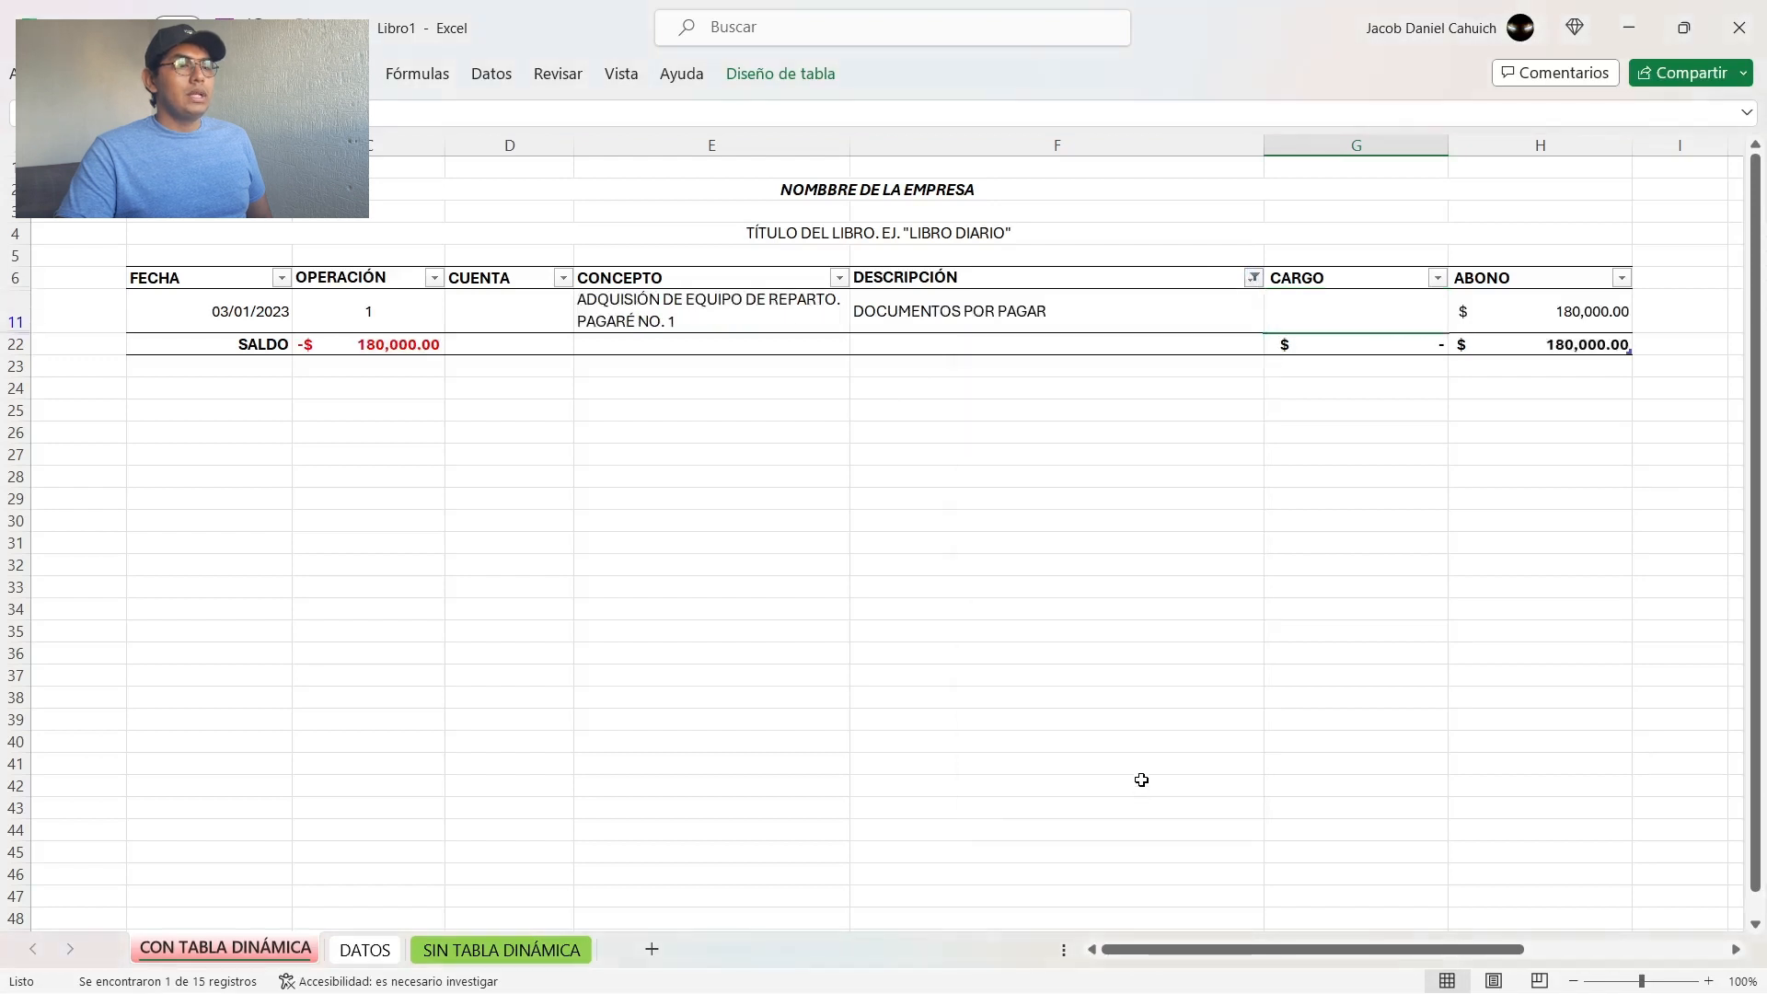
Step: Add EQUIPO DE REPARTO and IVA ACREDITABLE to the DESCRIPCIÓN filter and examine the filtered descriptions and CARGO amounts
left_click(1254, 278)
left_click(1084, 677)
left_click(1098, 698)
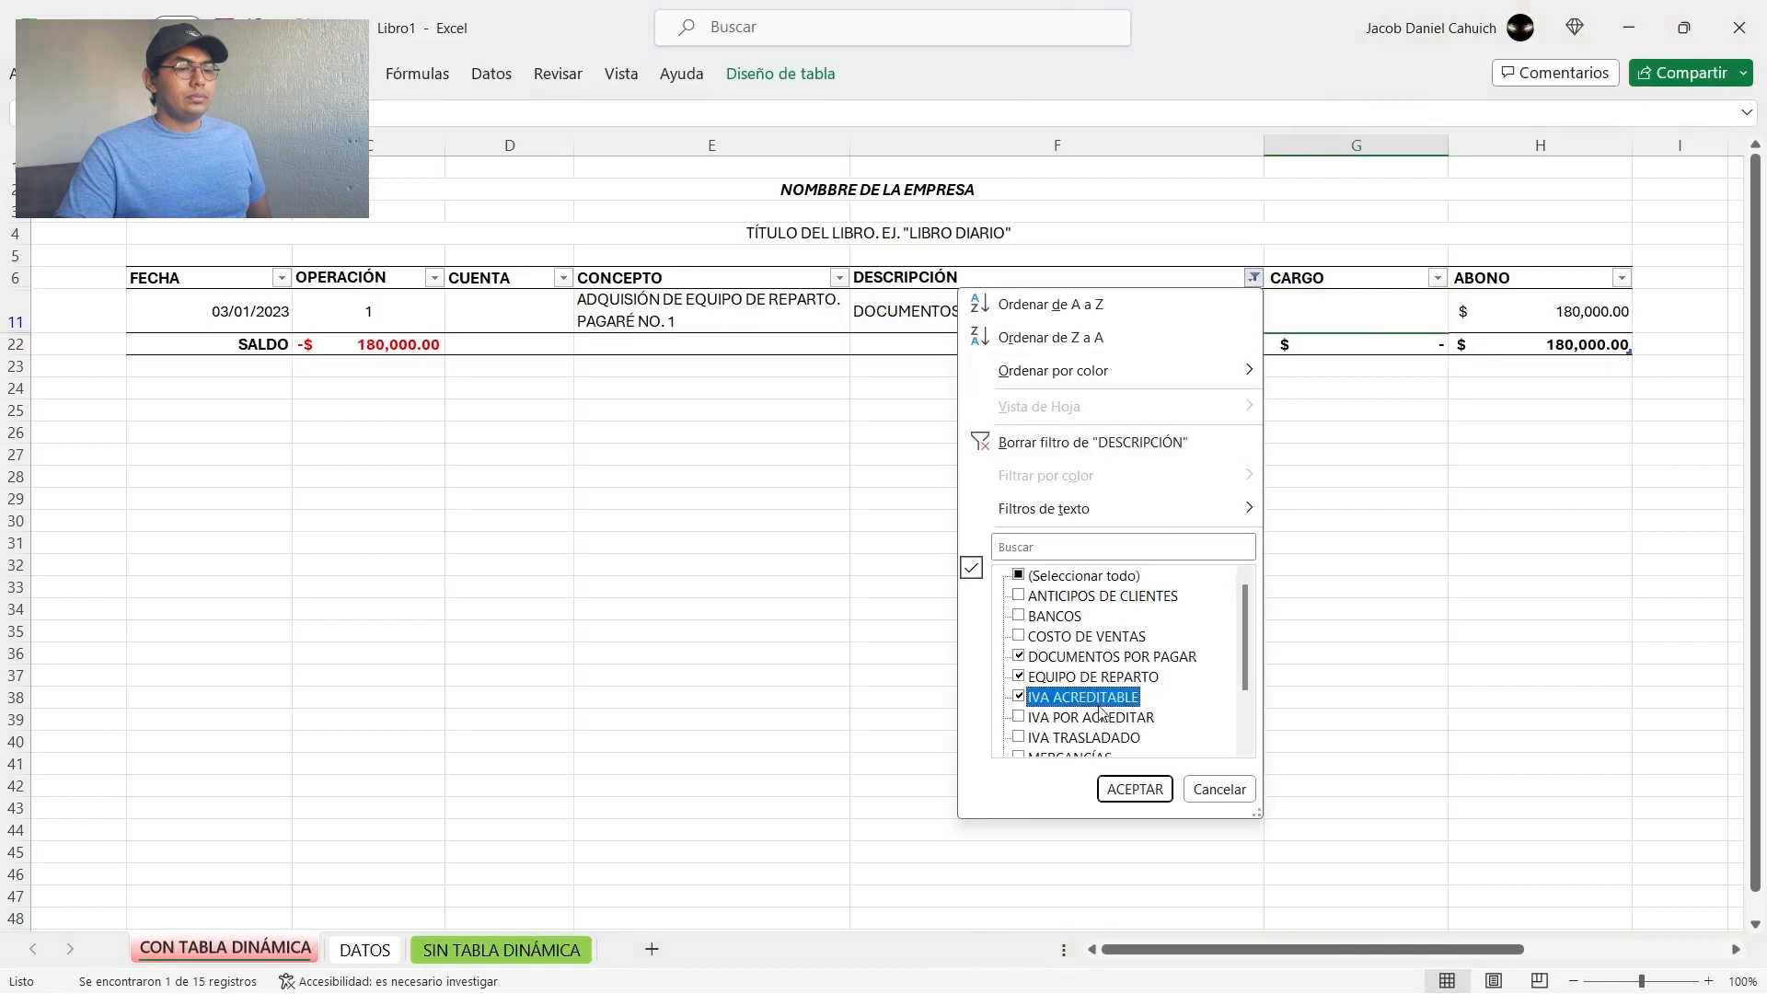
left_click(1128, 792)
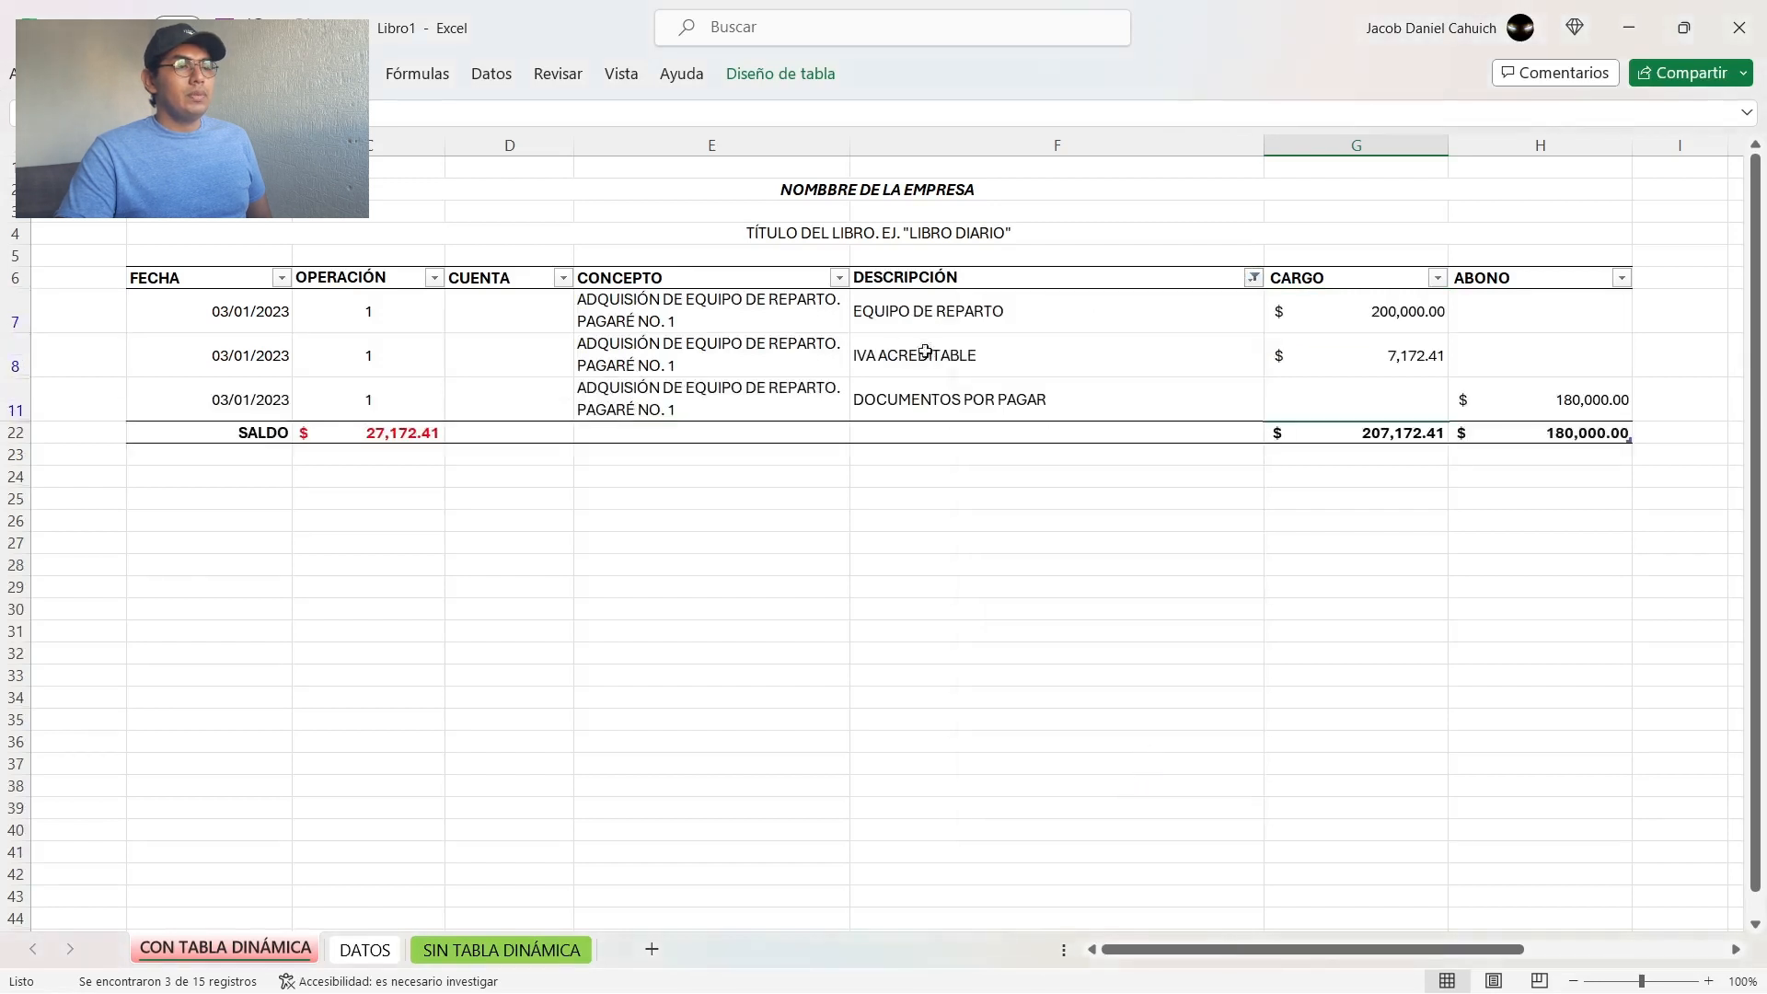
left_click_drag(946, 314, 1384, 387)
left_click(1158, 545)
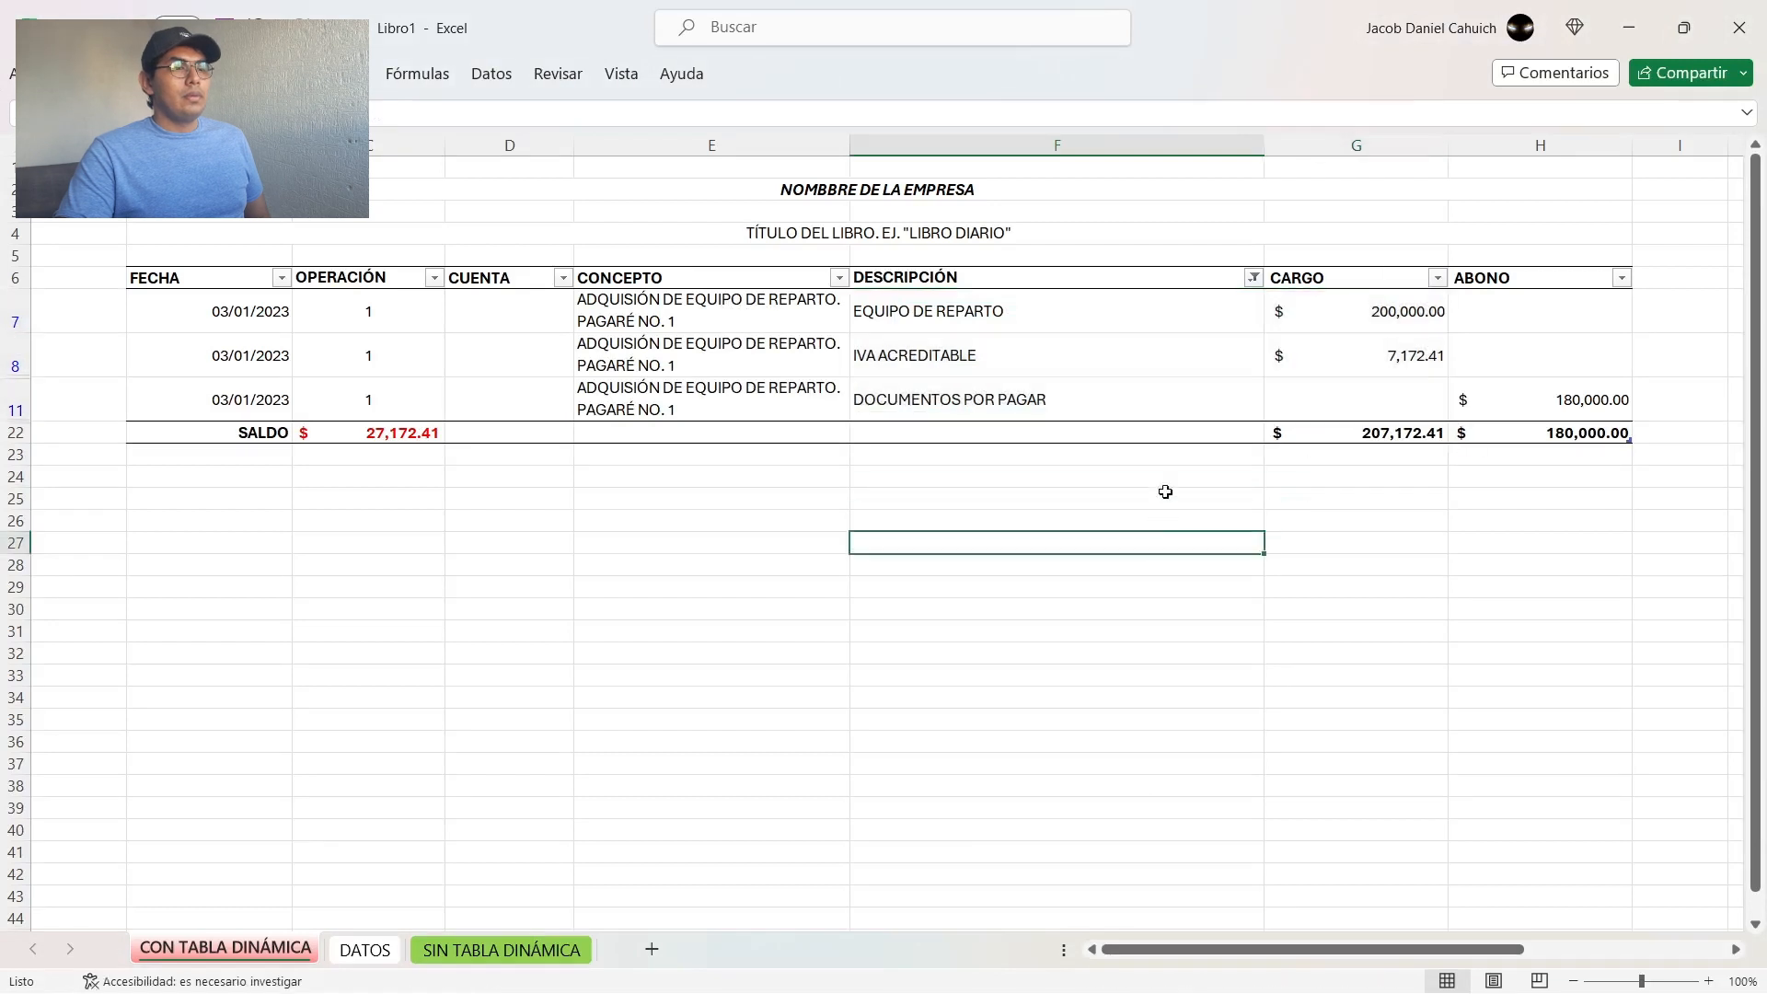
Step: Replace the three accounts selected in the DESCRIPCIÓN filter with PROVEEDORES only
left_click(1254, 277)
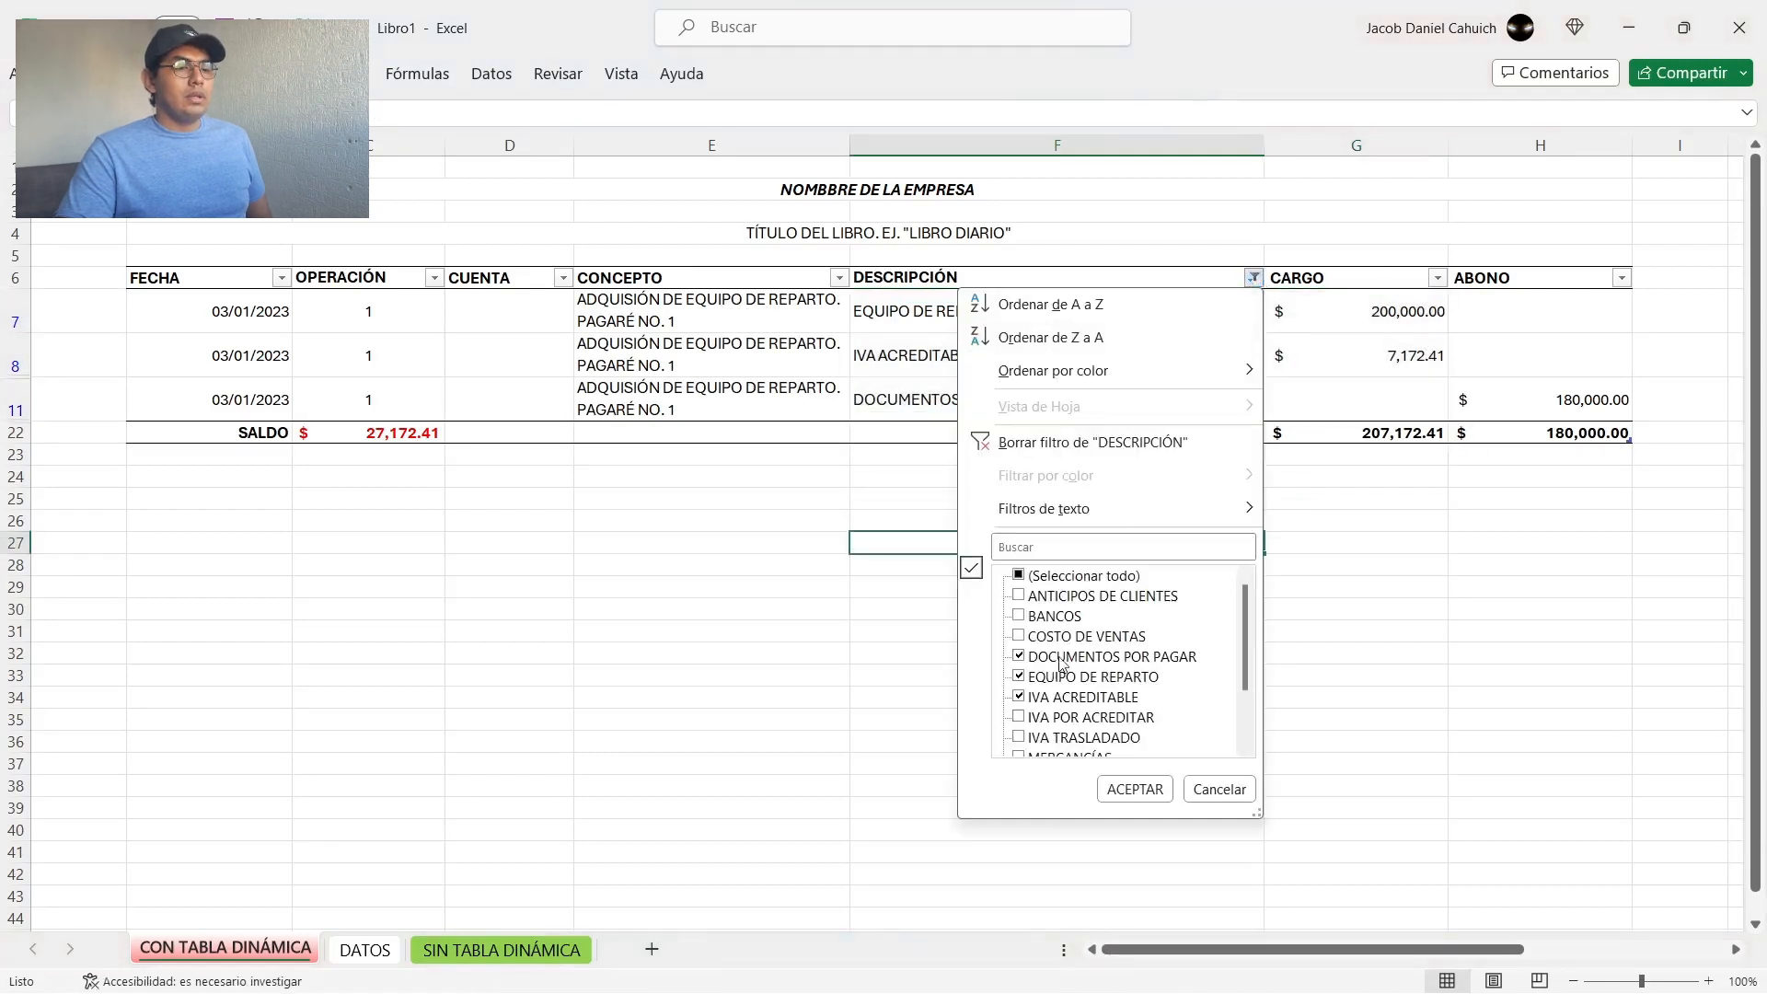
left_click(1063, 659)
left_click(1063, 679)
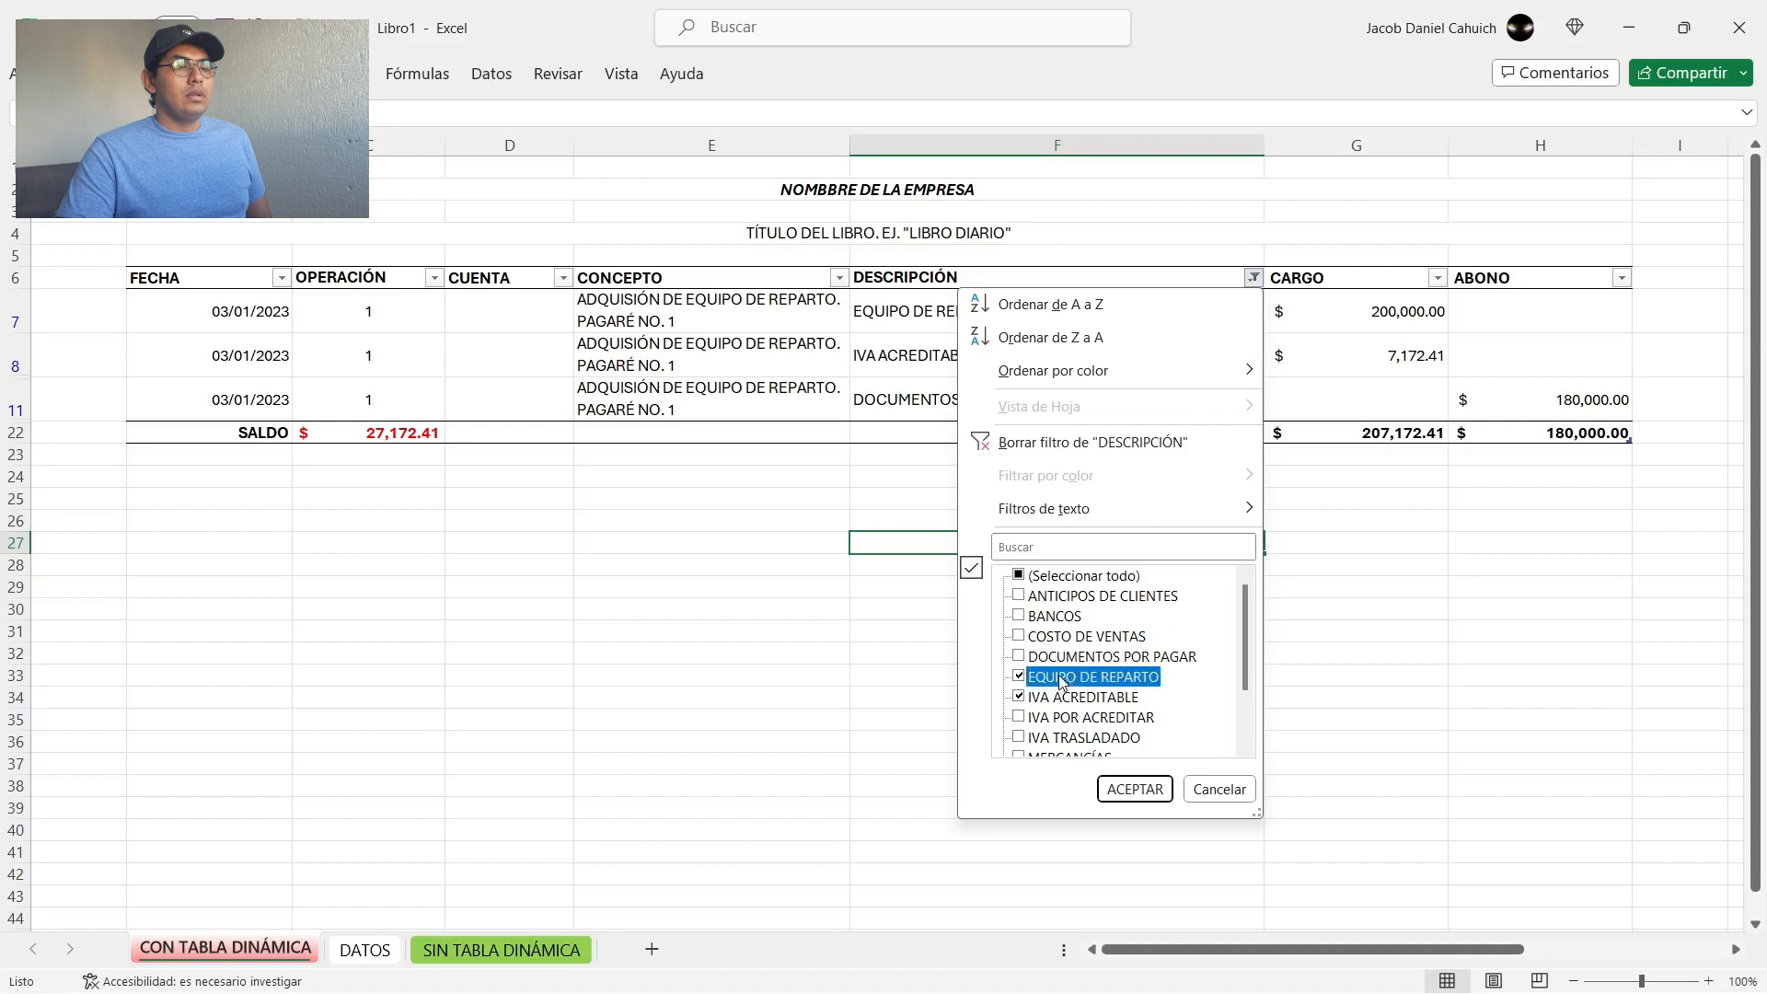
left_click(1054, 698)
scroll(1134, 676, "down", 1)
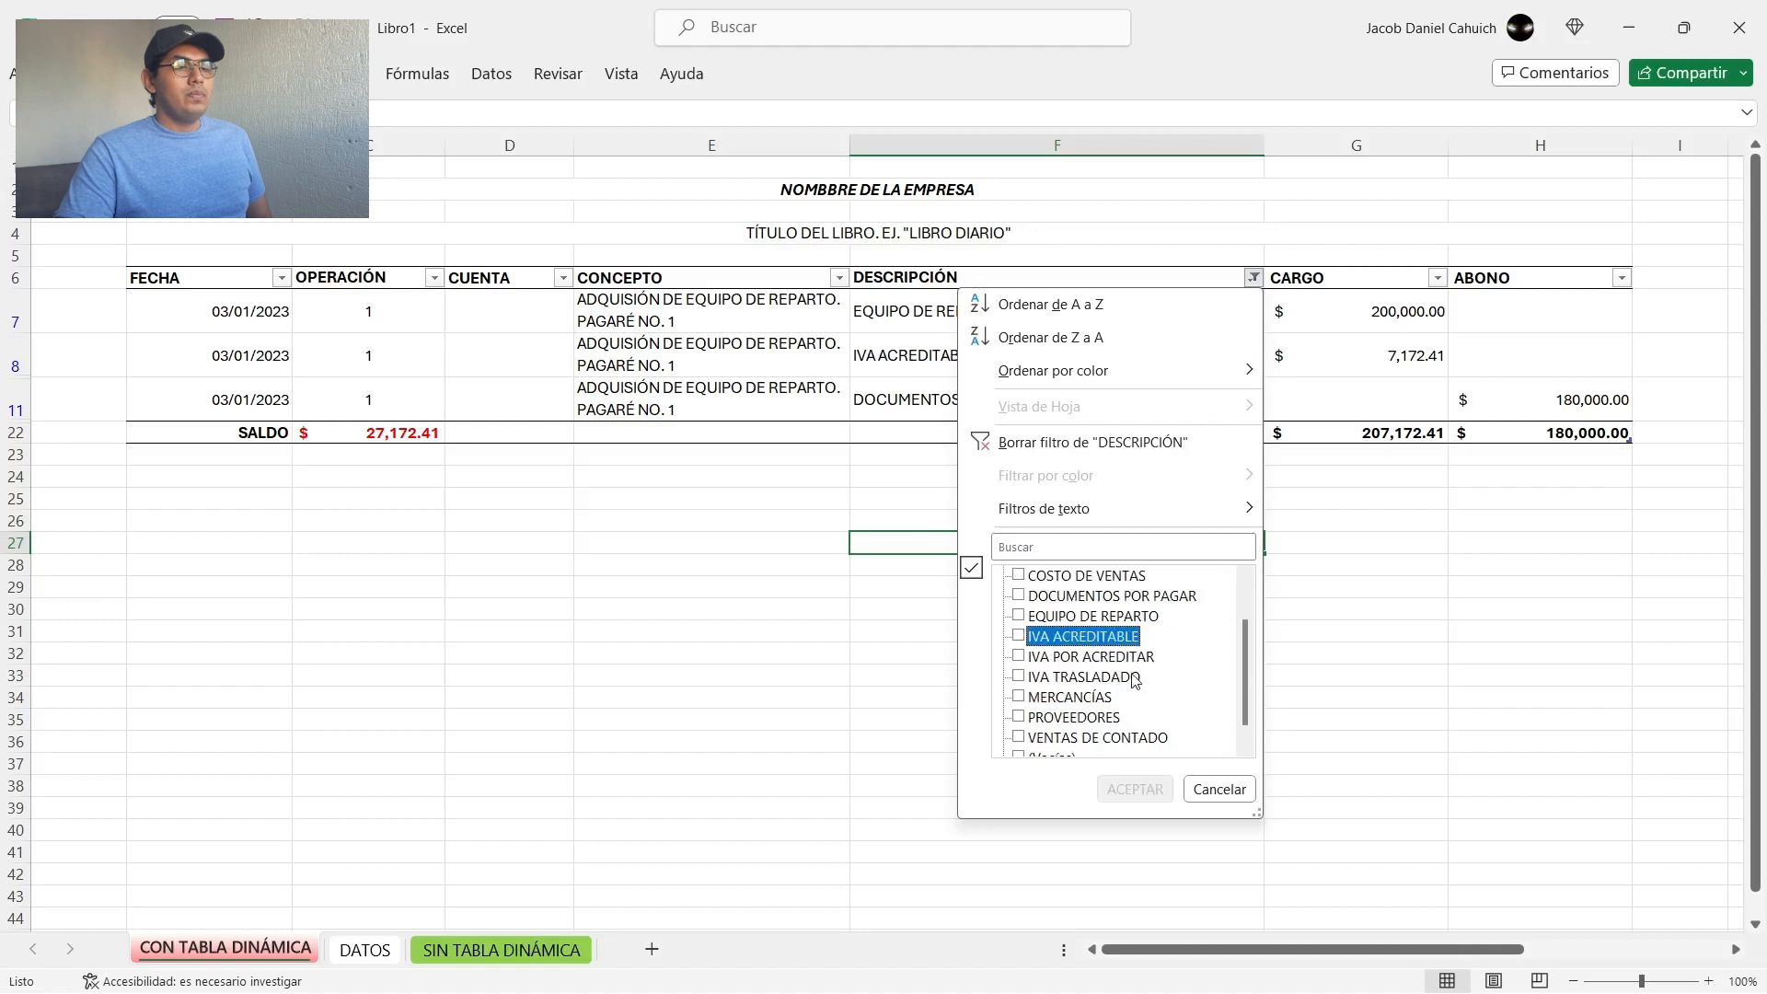
scroll(1134, 679, "down", 1)
left_click(1054, 700)
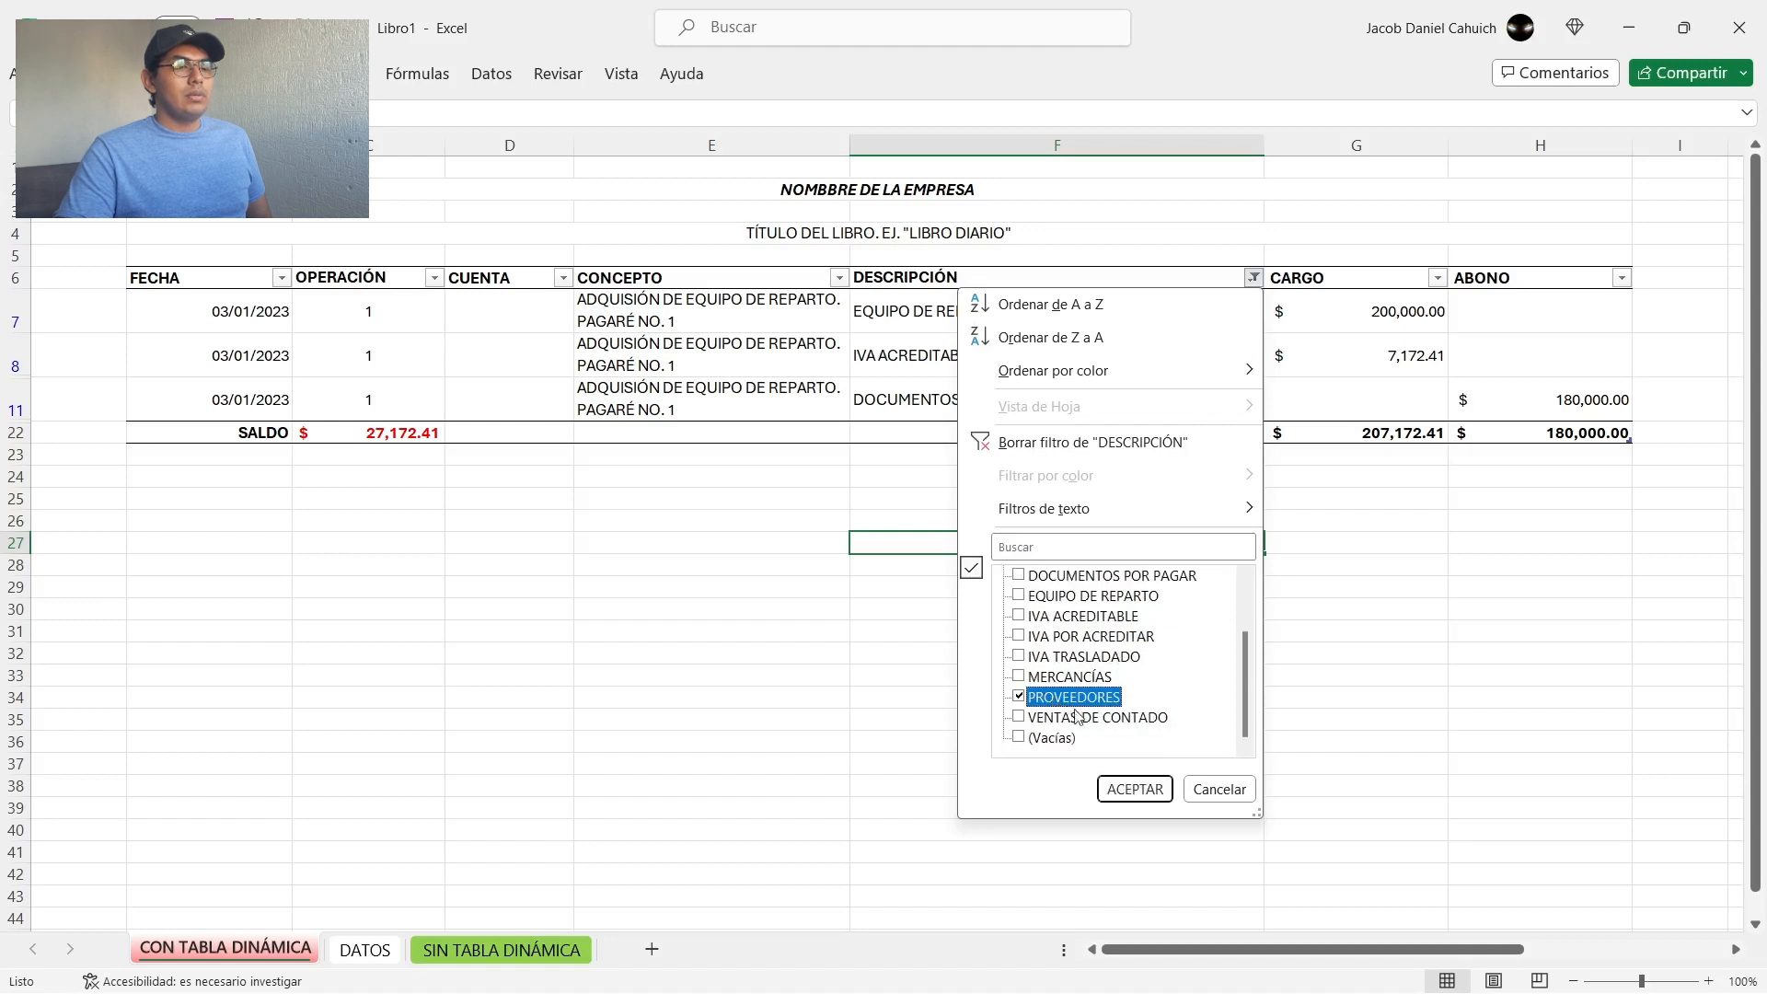
left_click(1126, 788)
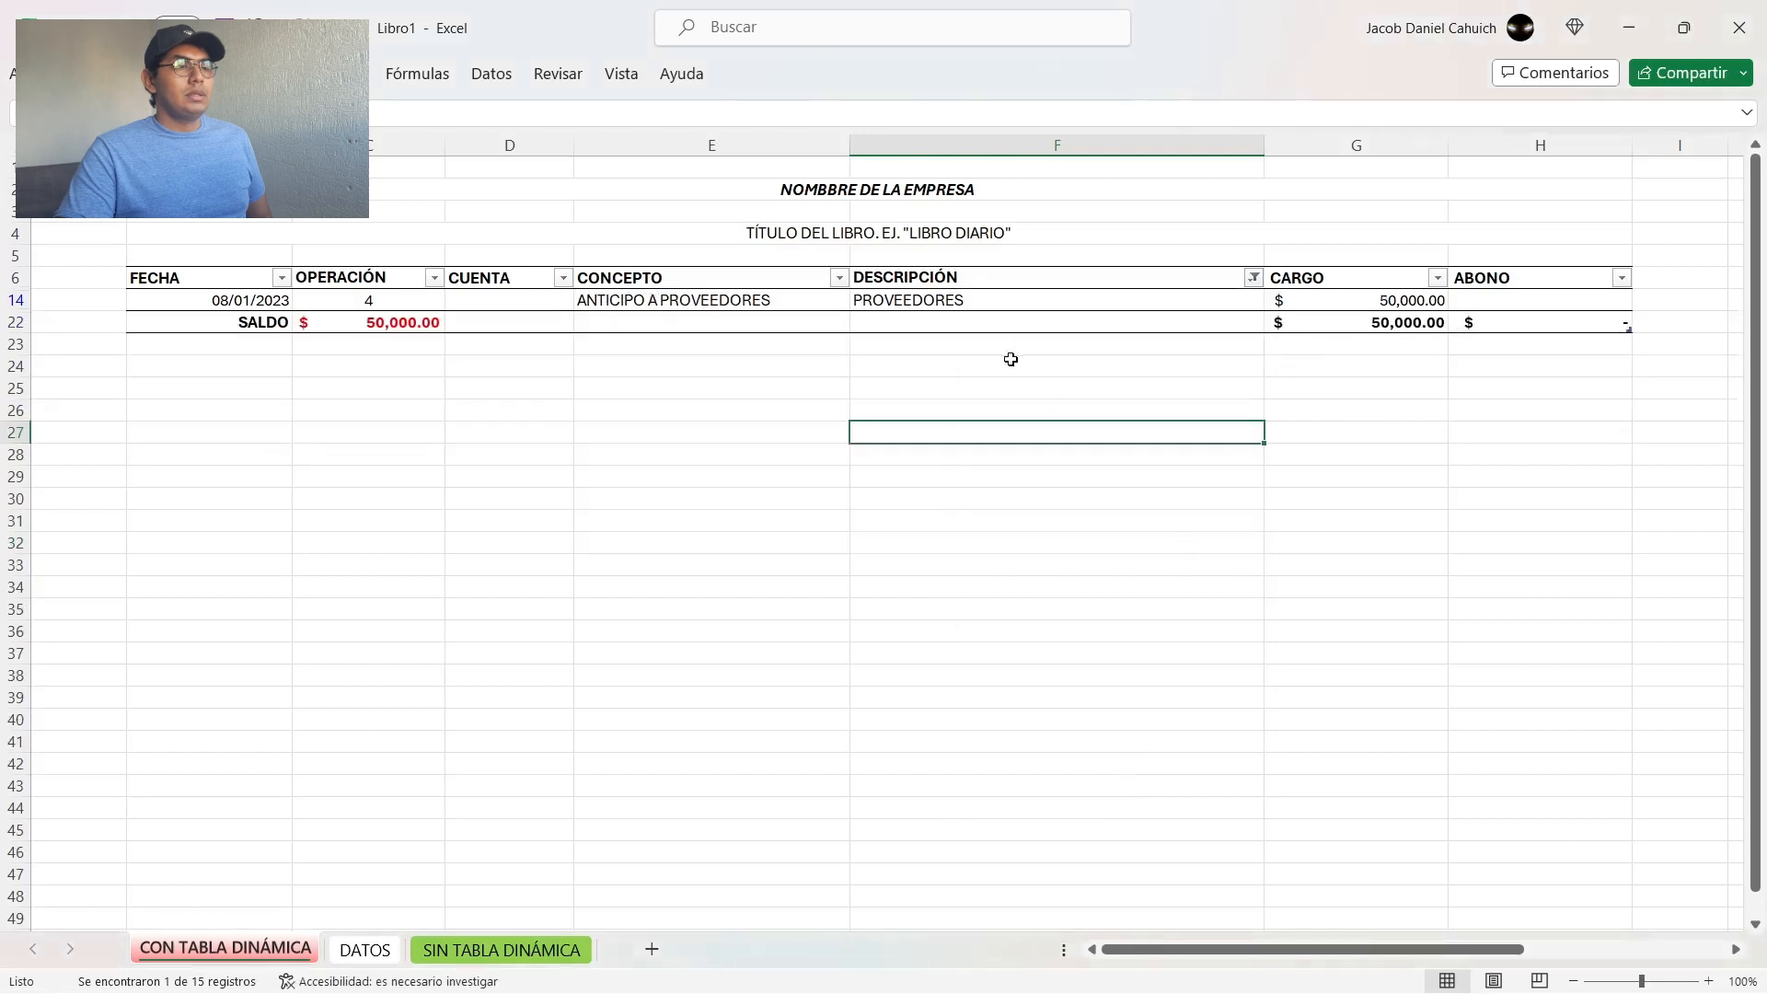
Step: Review the DESCRIPCIÓN, CARGO, CONCEPTO and FECHA of the PROVEEDORES movement in row 14
left_click(932, 301)
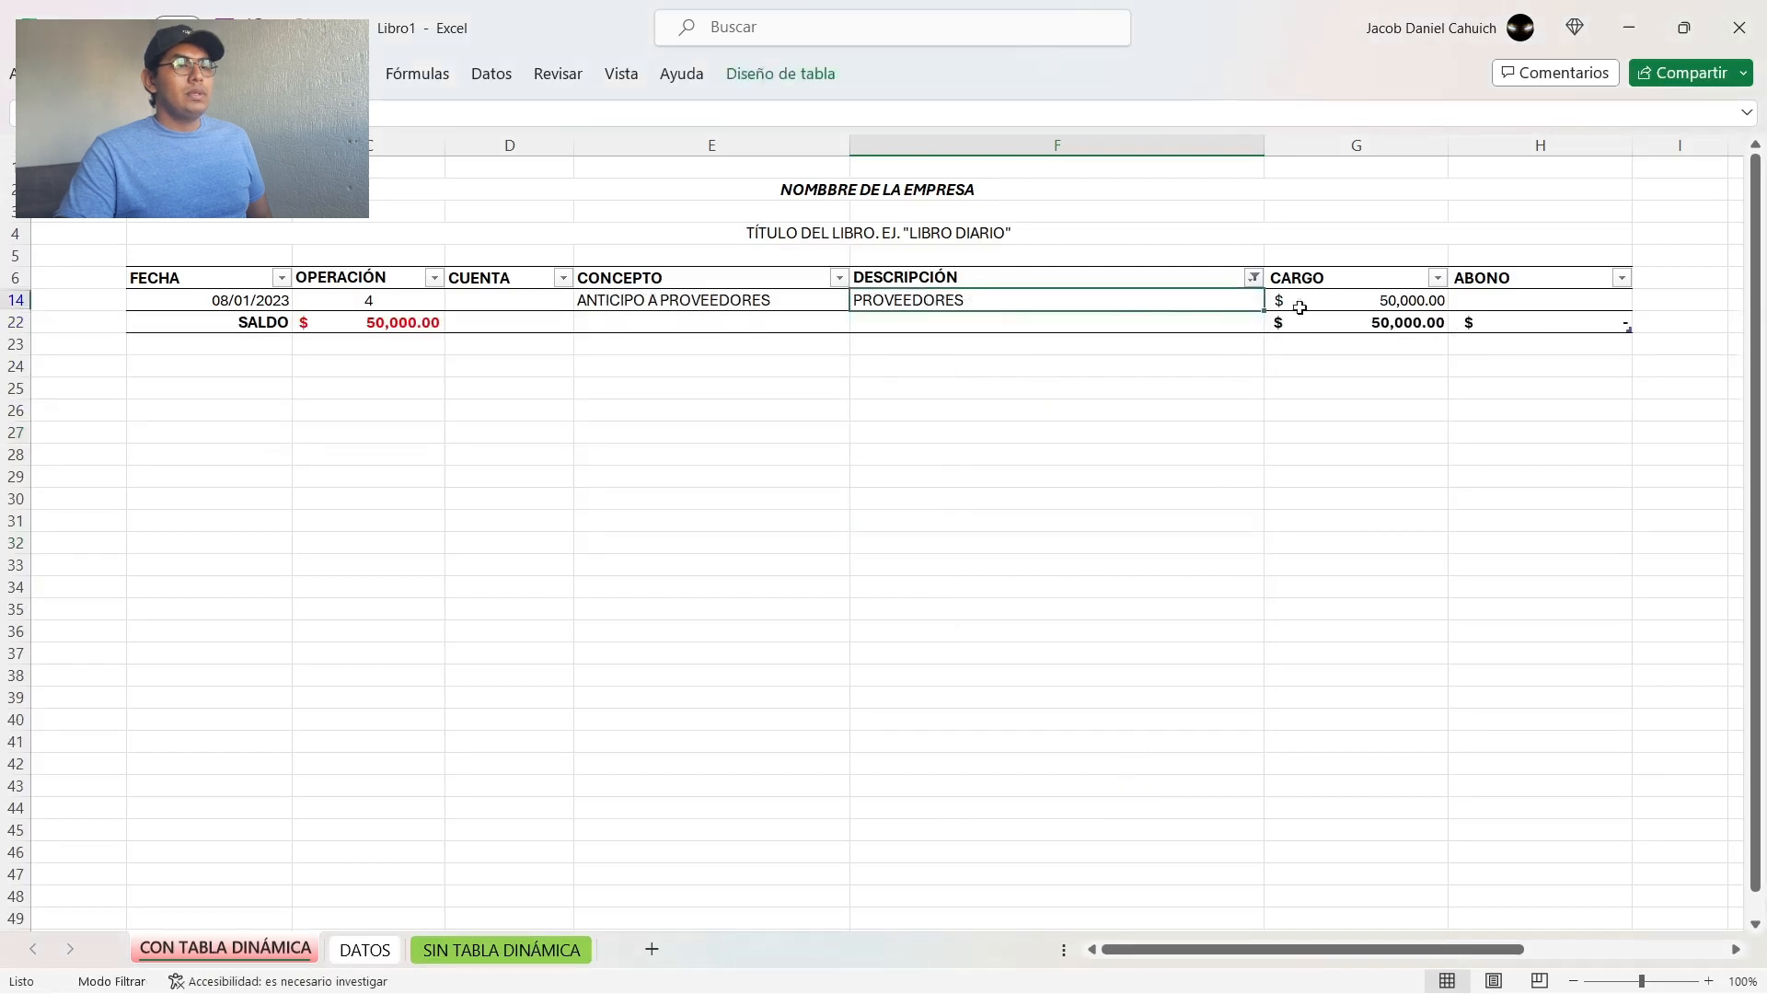
left_click(1370, 304)
left_click(679, 308)
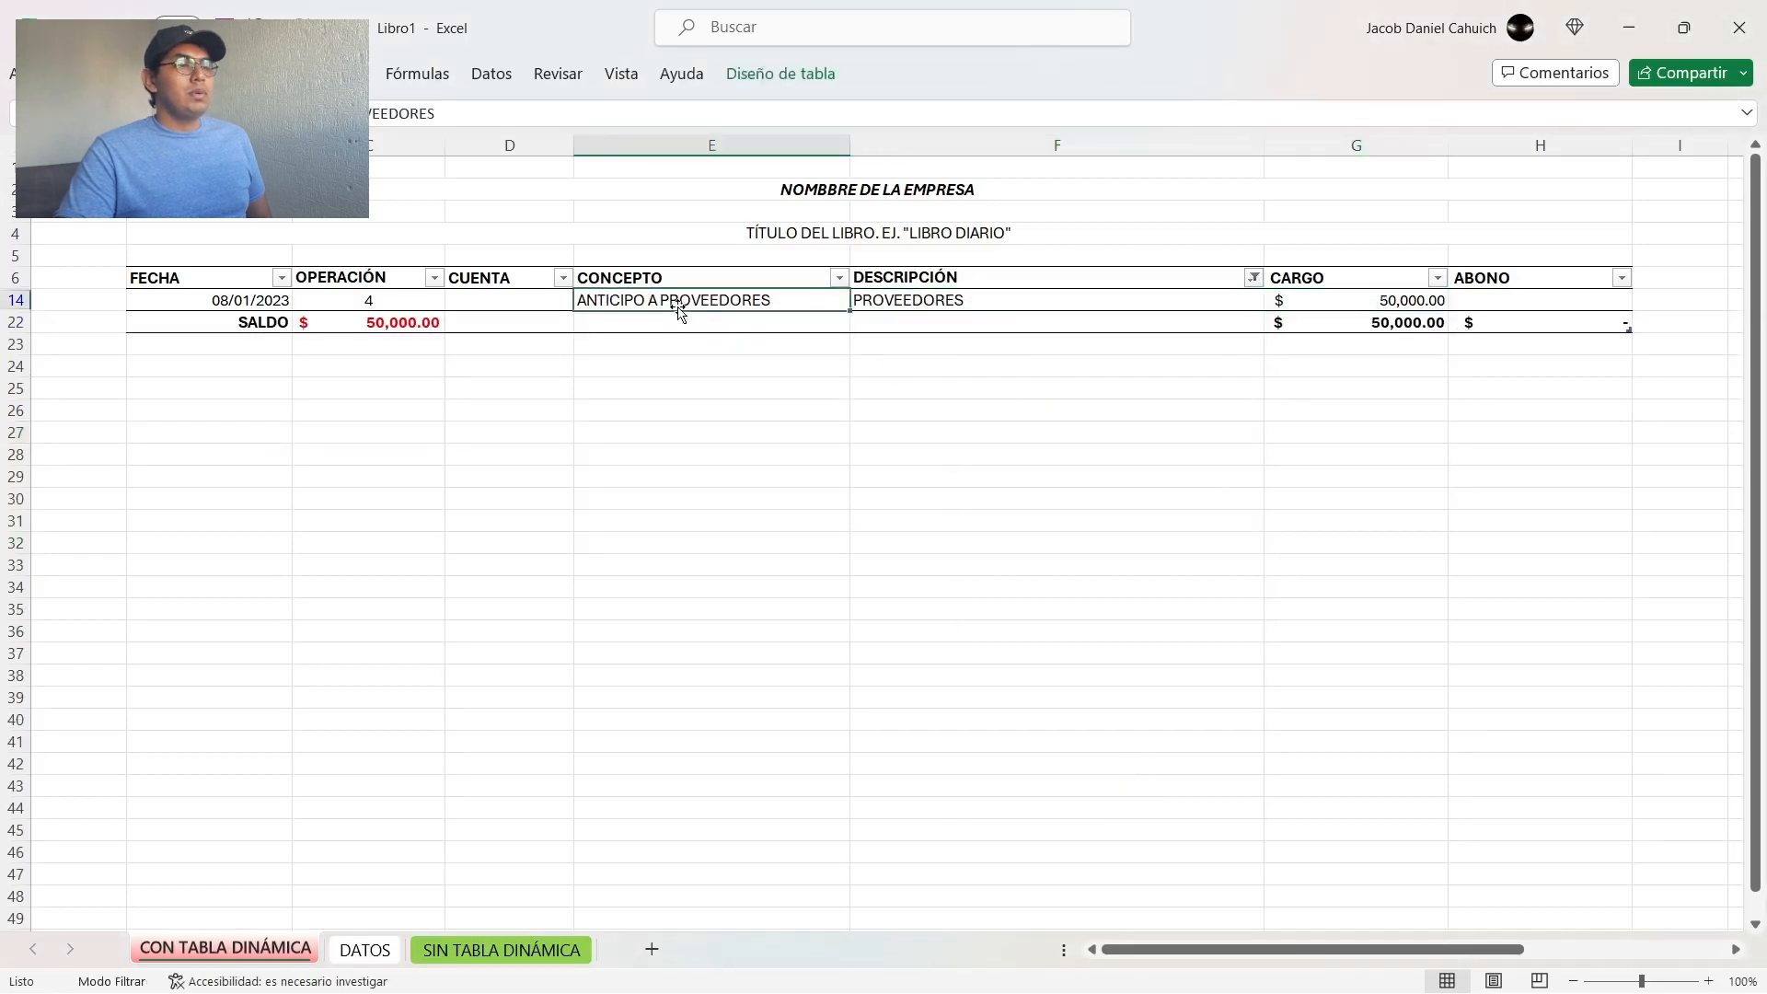
left_click(258, 300)
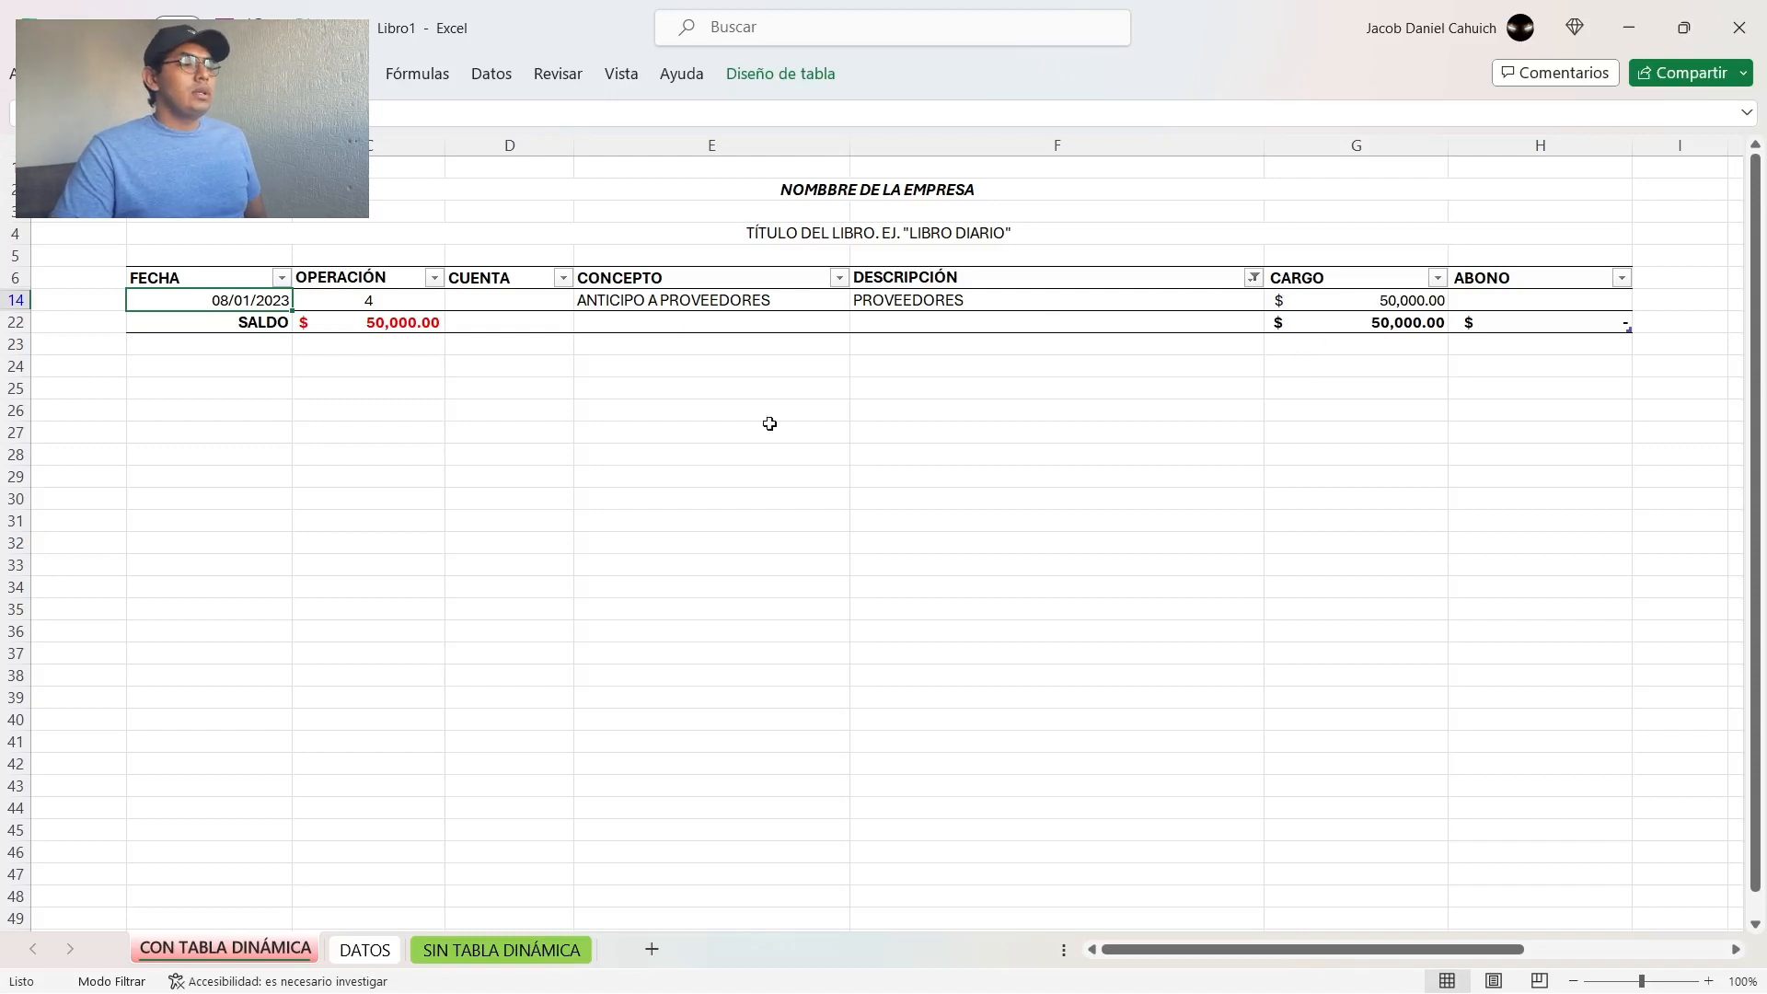
key("ctrl")
key("ctrl")
key("ctrl")
key("ctrl")
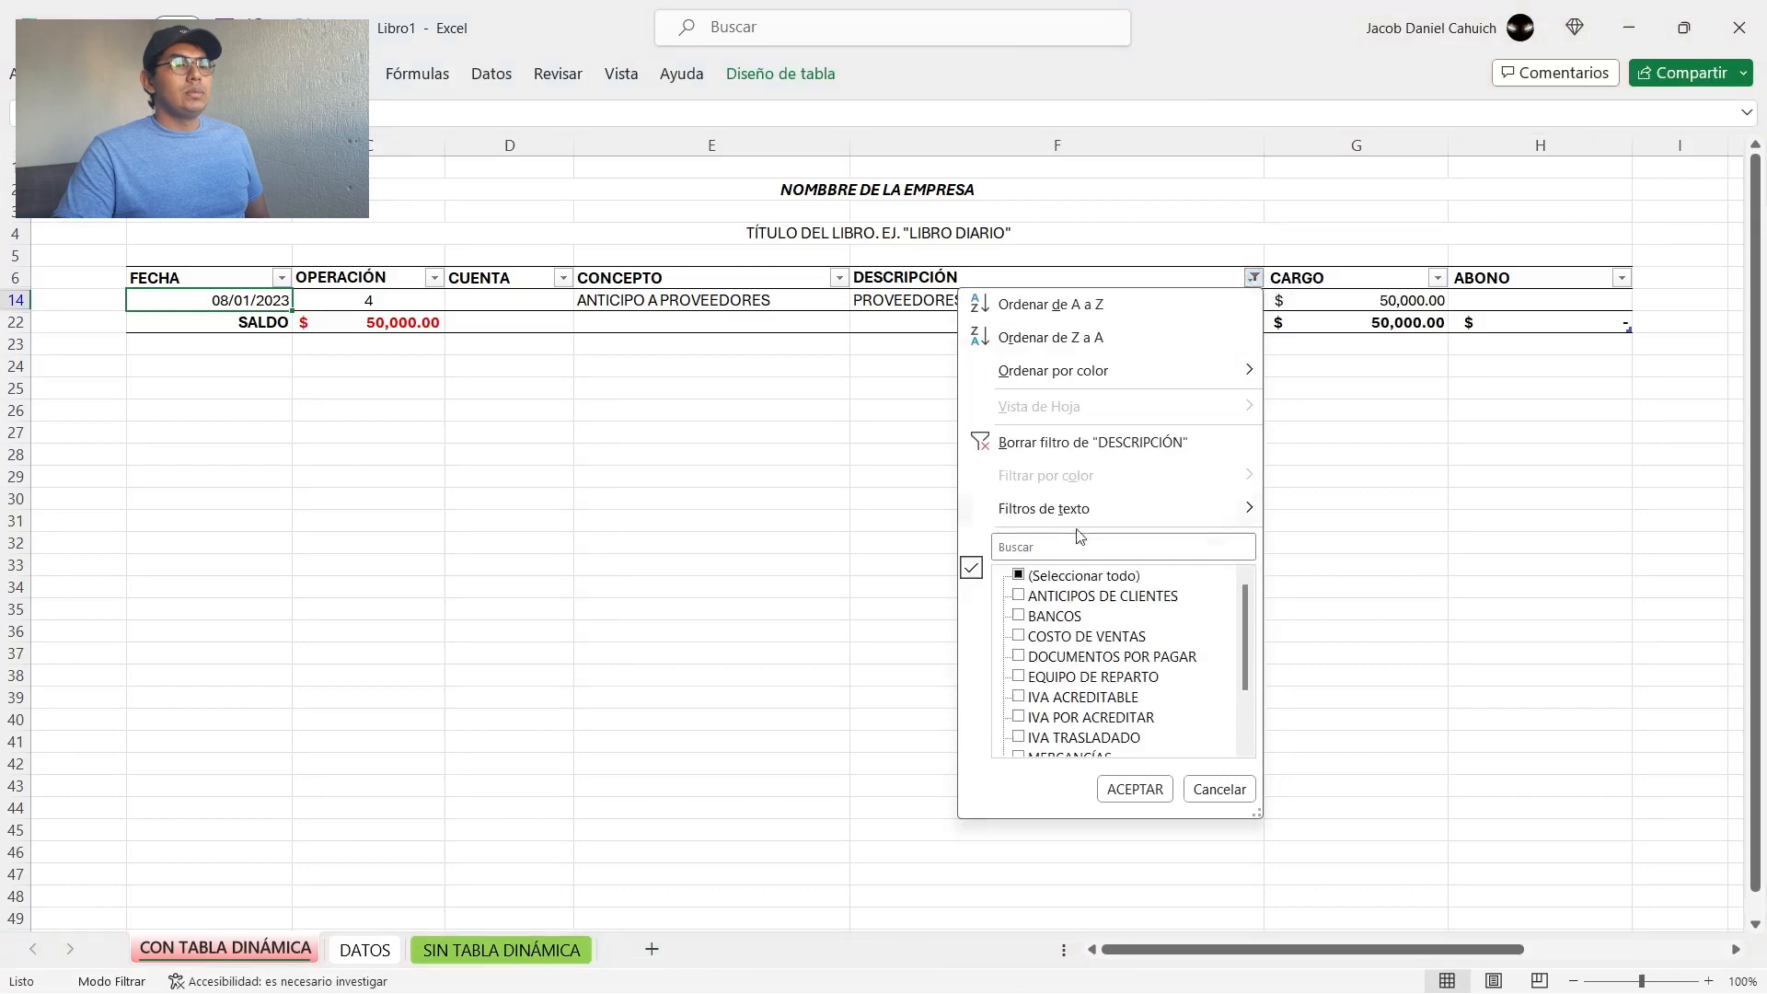
Step: Reselect every account in the DESCRIPCIÓN filter to show all the journal movements again
left_click(1054, 578)
left_click(1133, 788)
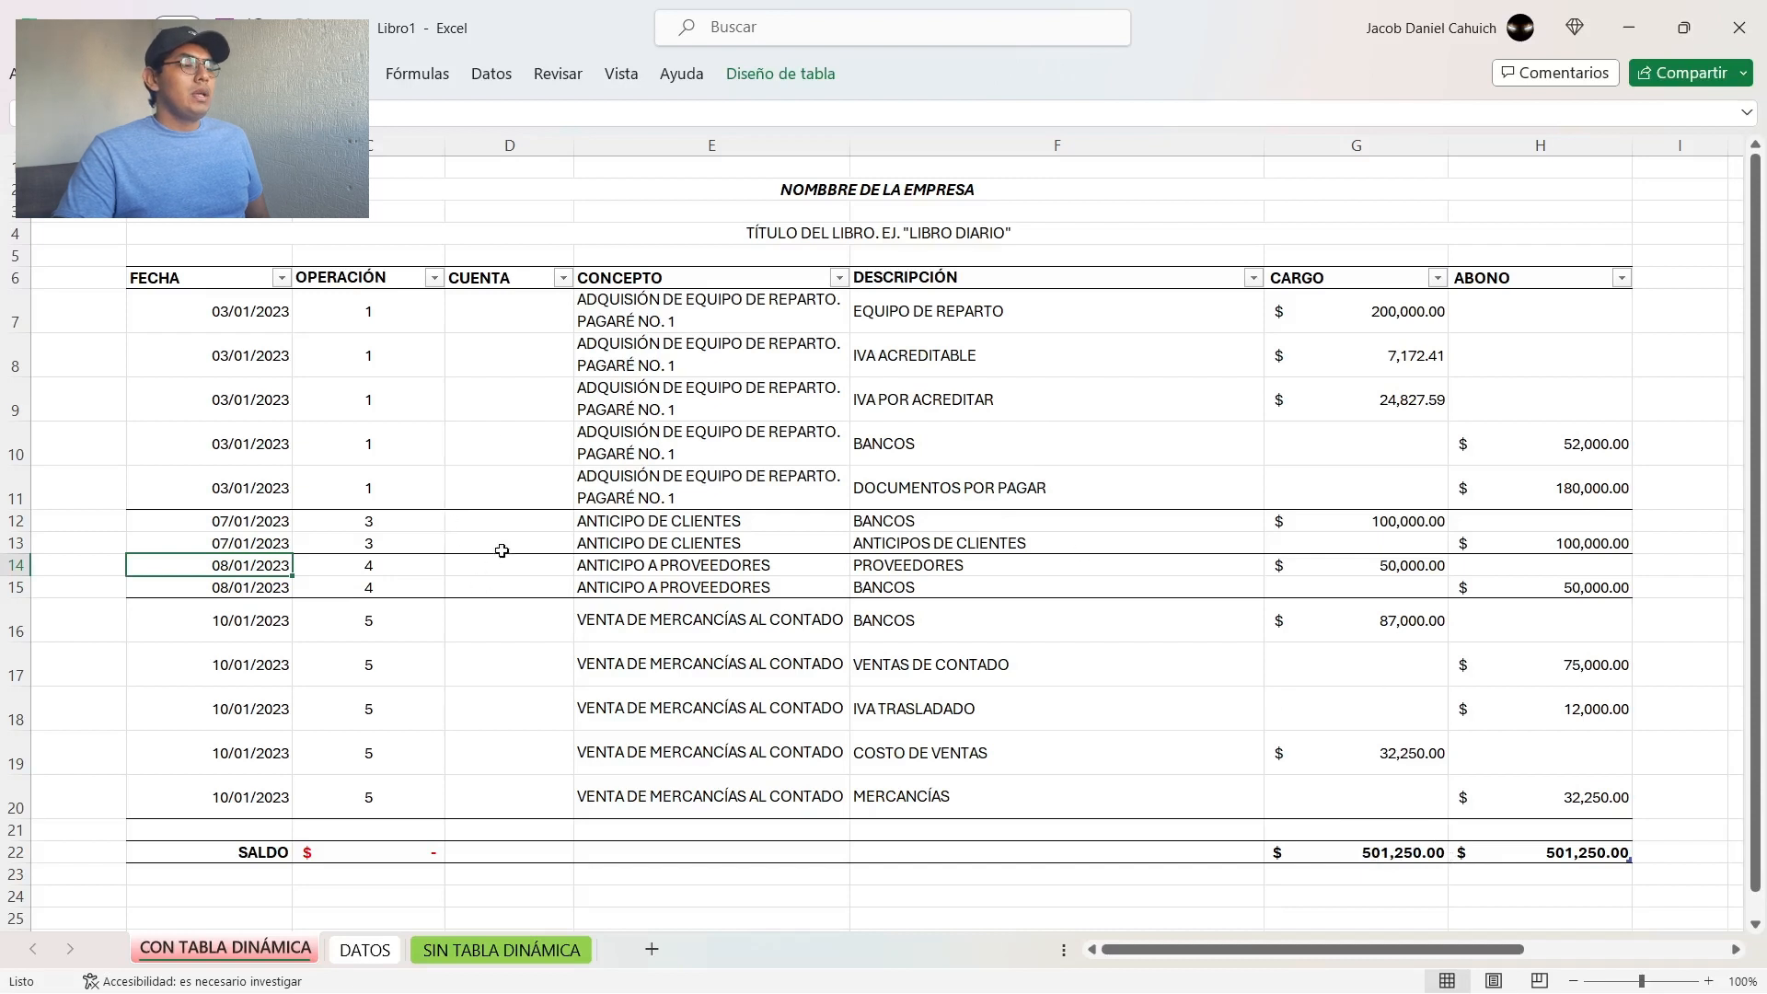
key("ctrl")
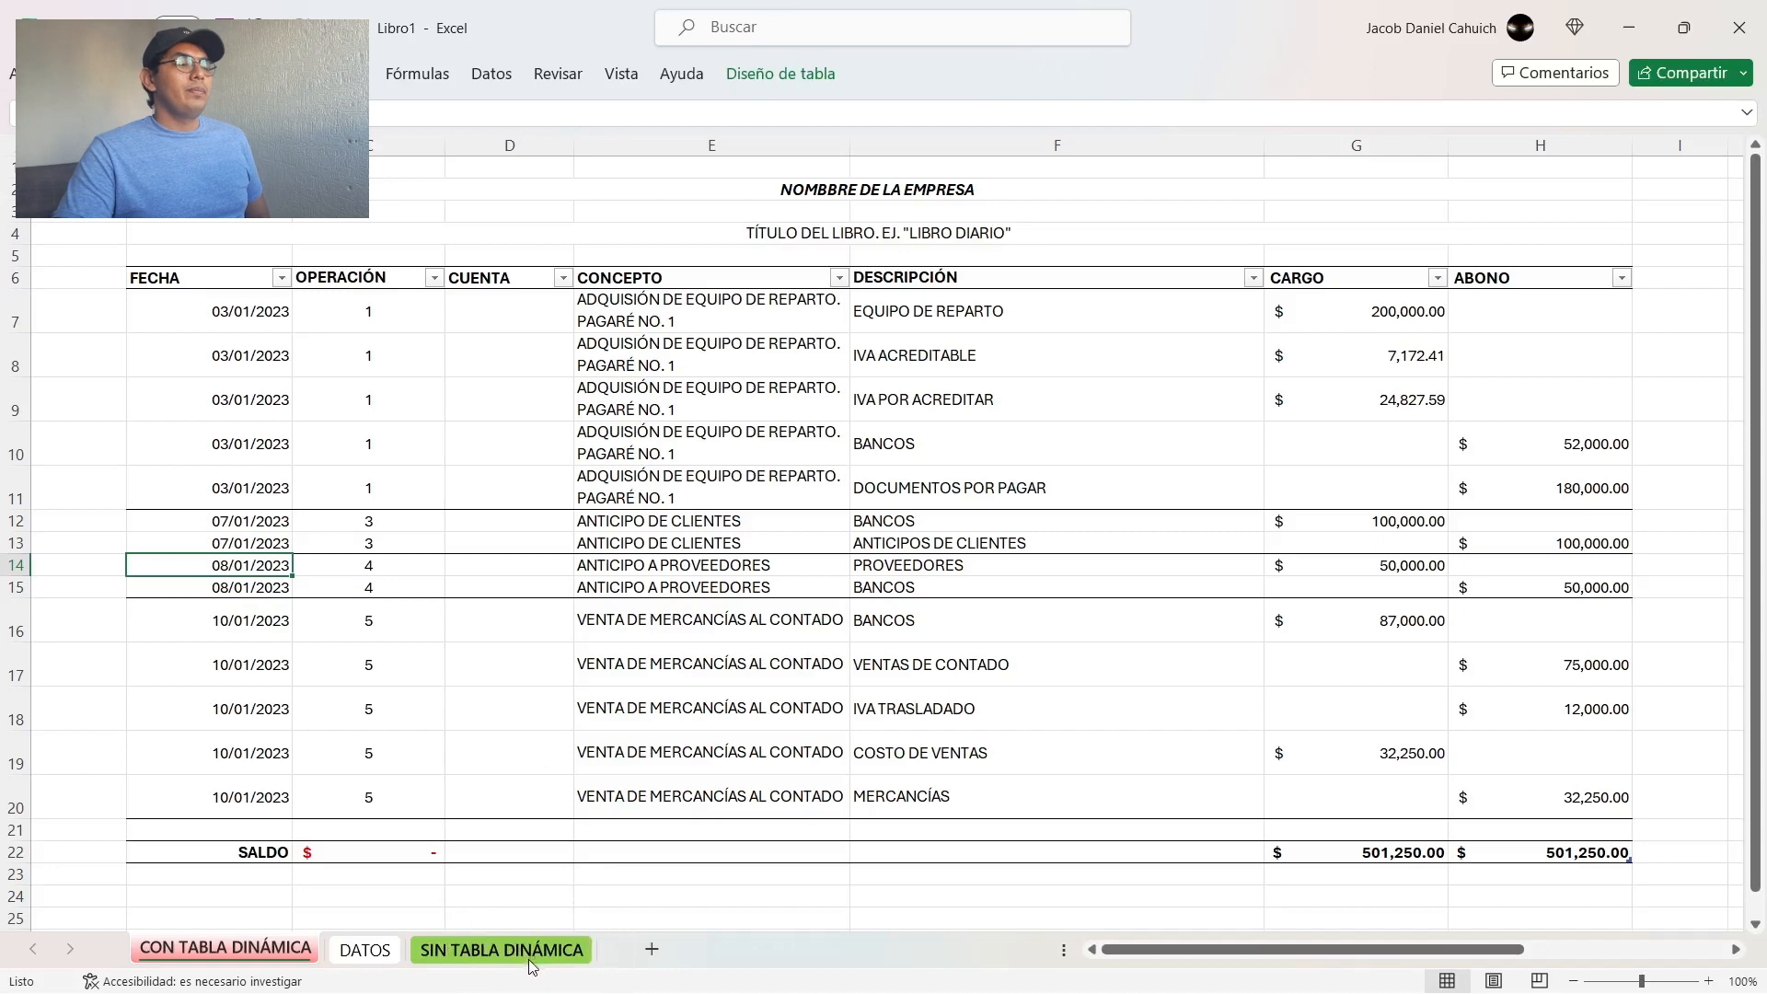
Step: Examine the header row, SALDO row and CONCEPTO entries of the journal on the SIN TABLA DINÁMICA sheet
left_click(538, 960)
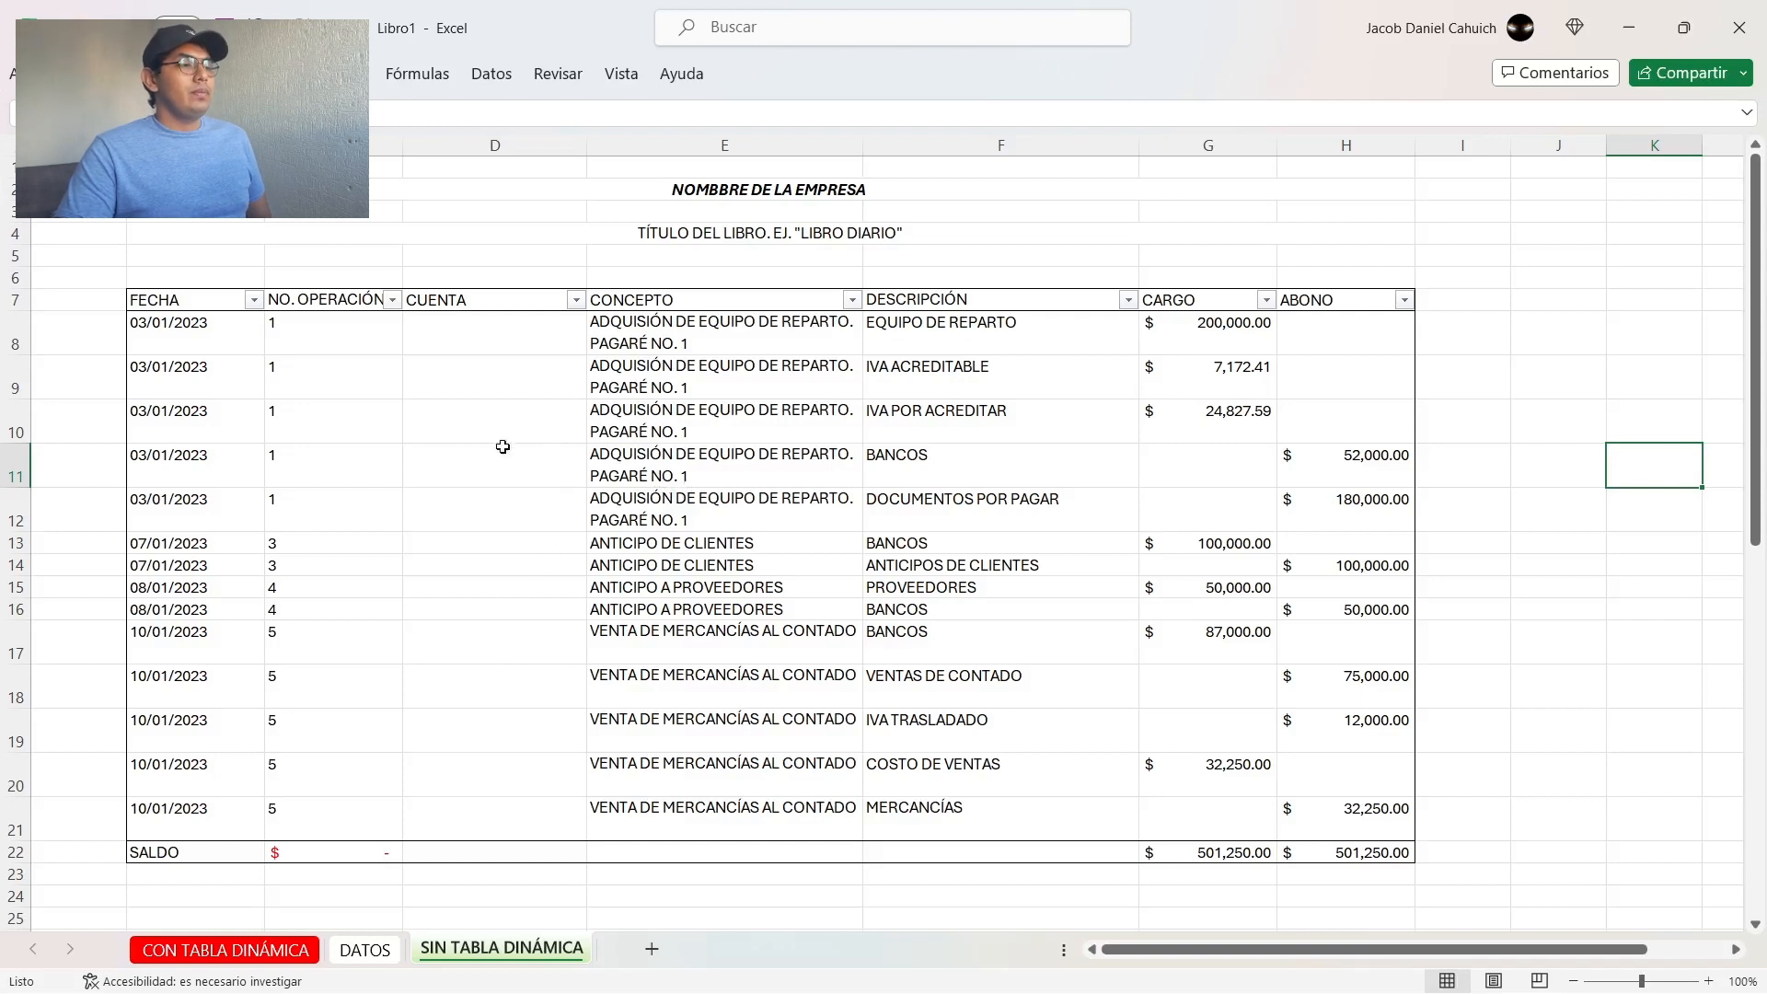
left_click(170, 305)
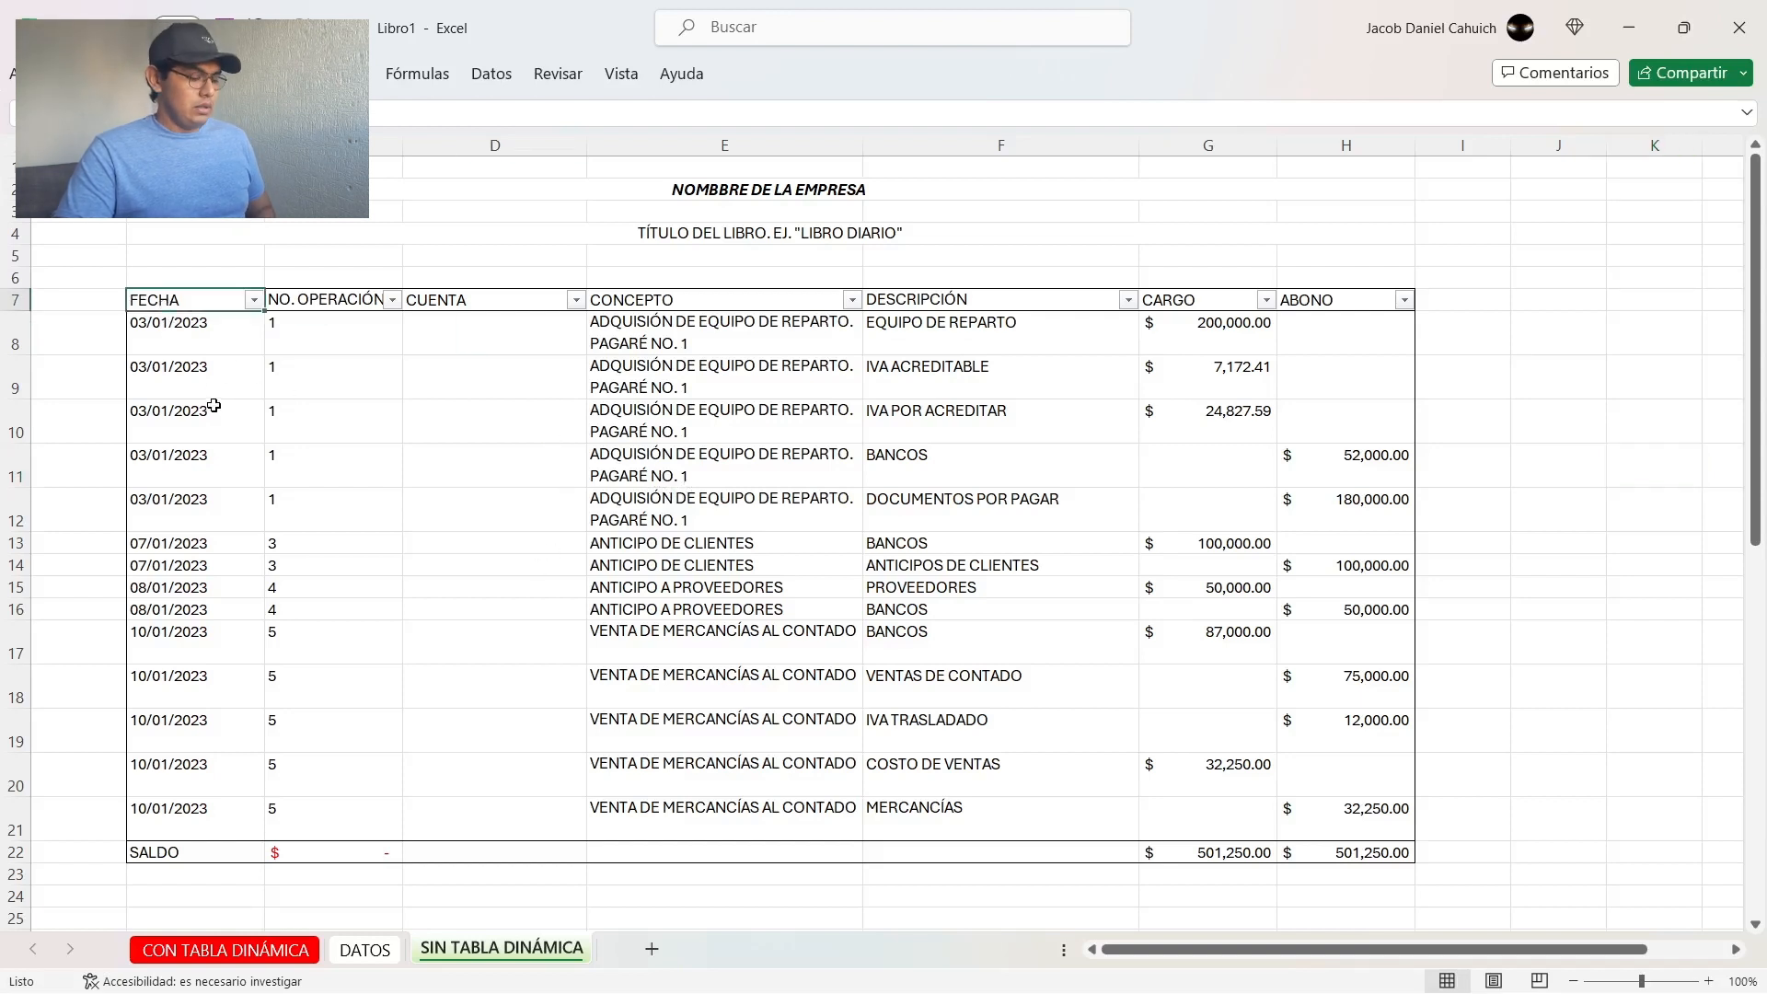
key("shift+space")
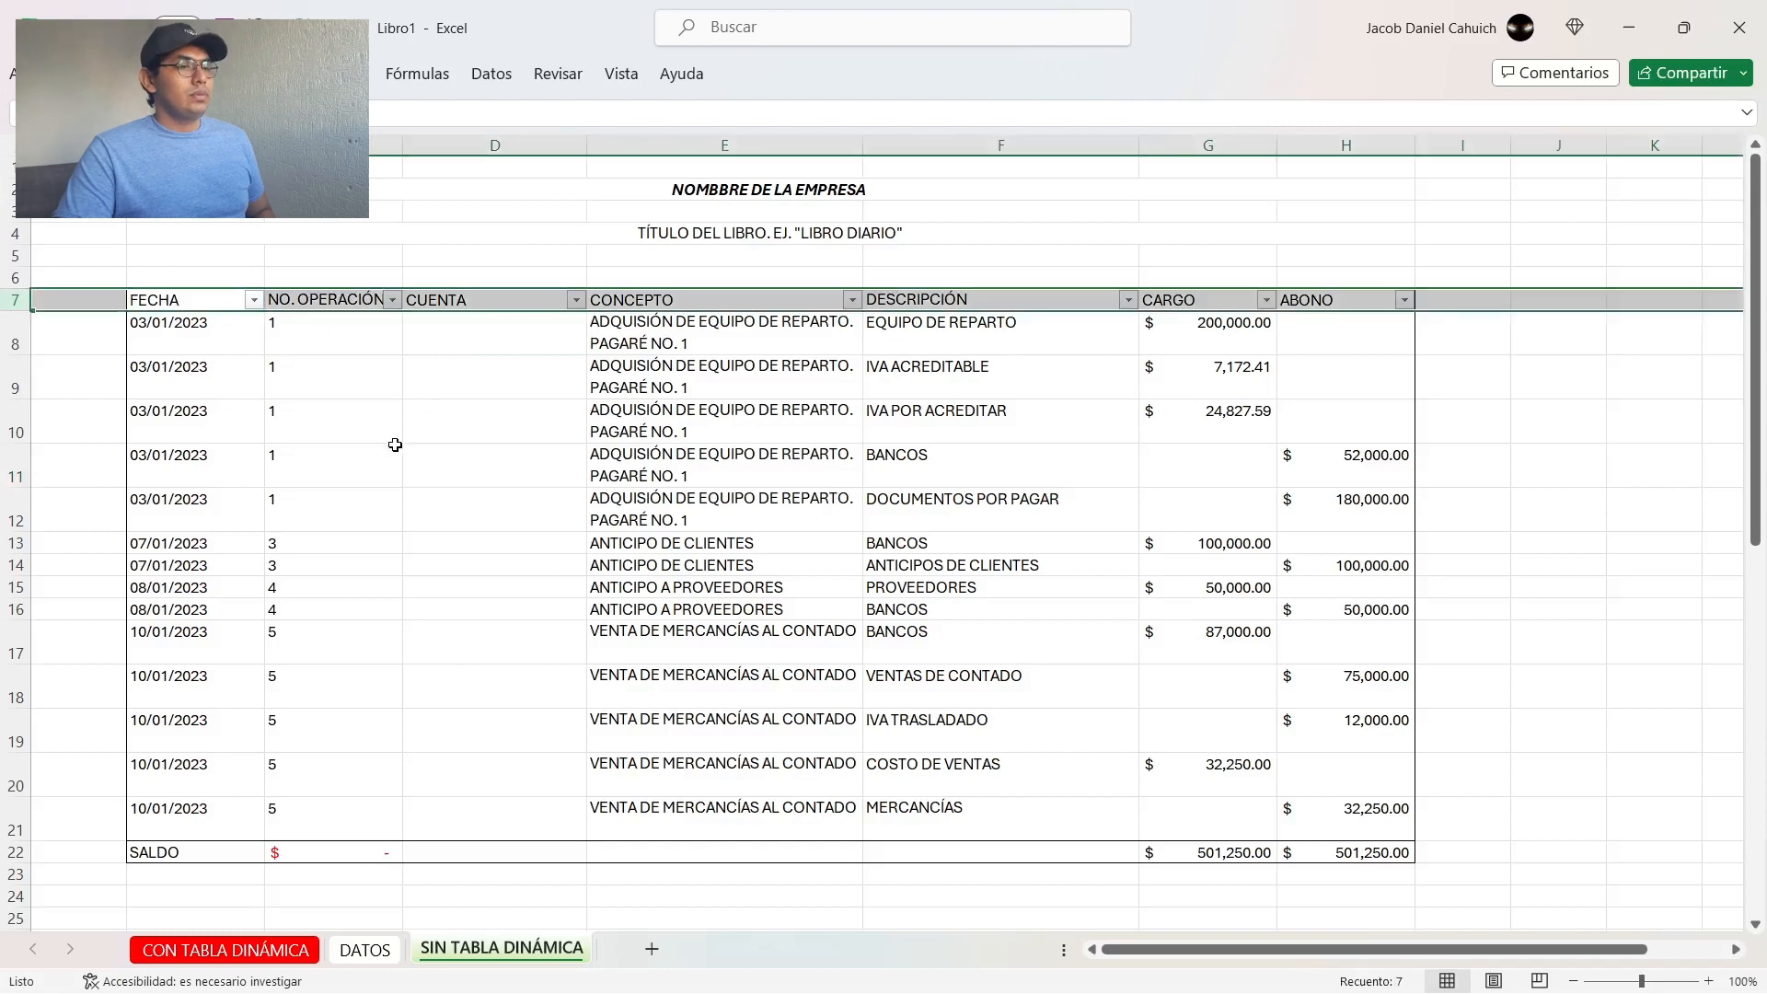
left_click(380, 497)
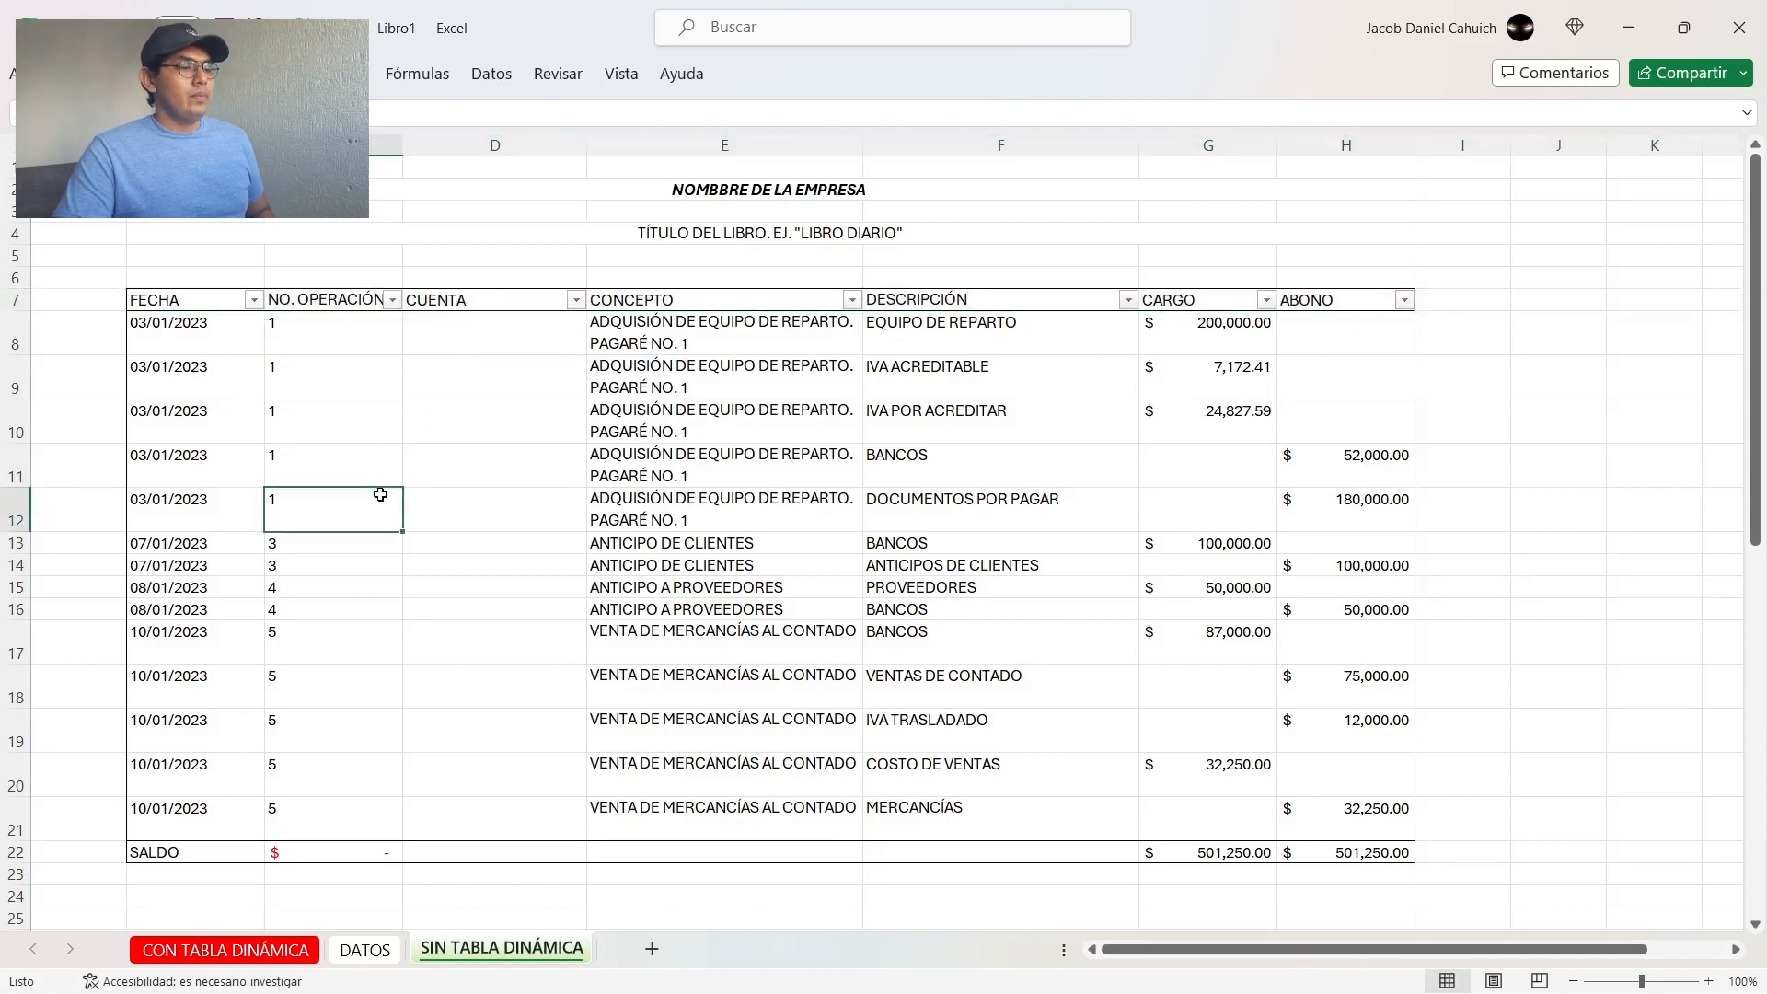
left_click(197, 848)
key("shift+space")
left_click(703, 693)
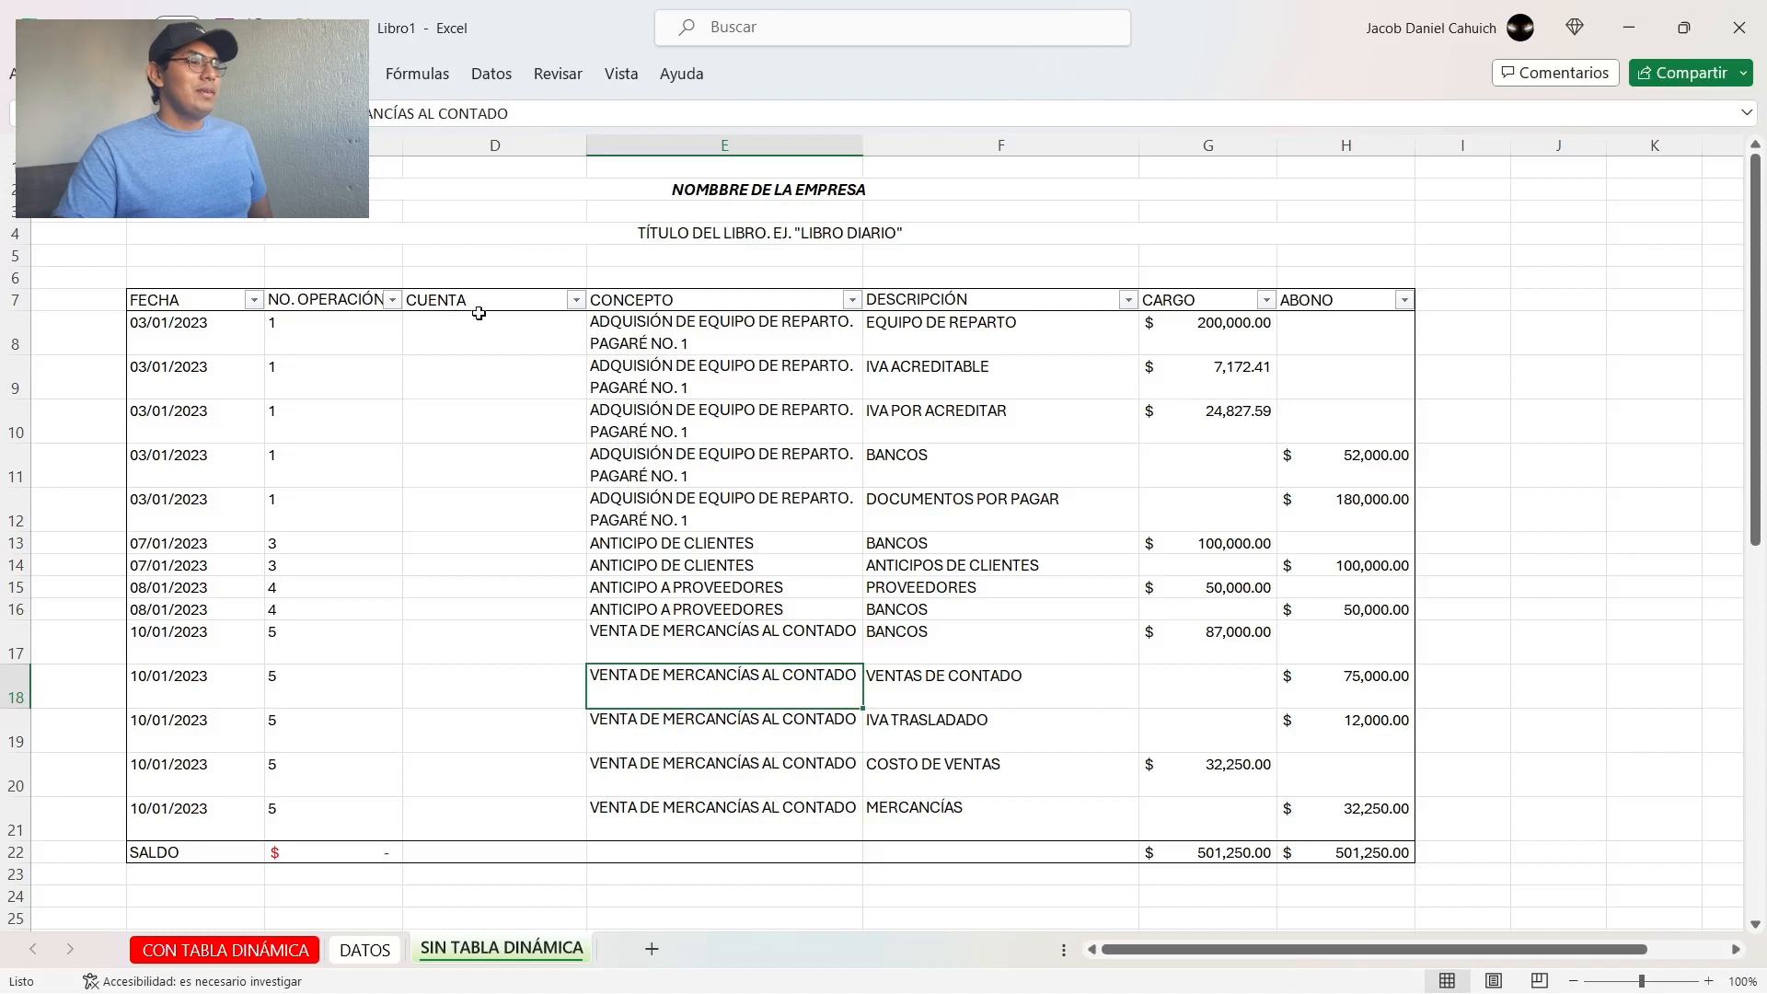
left_click(721, 330)
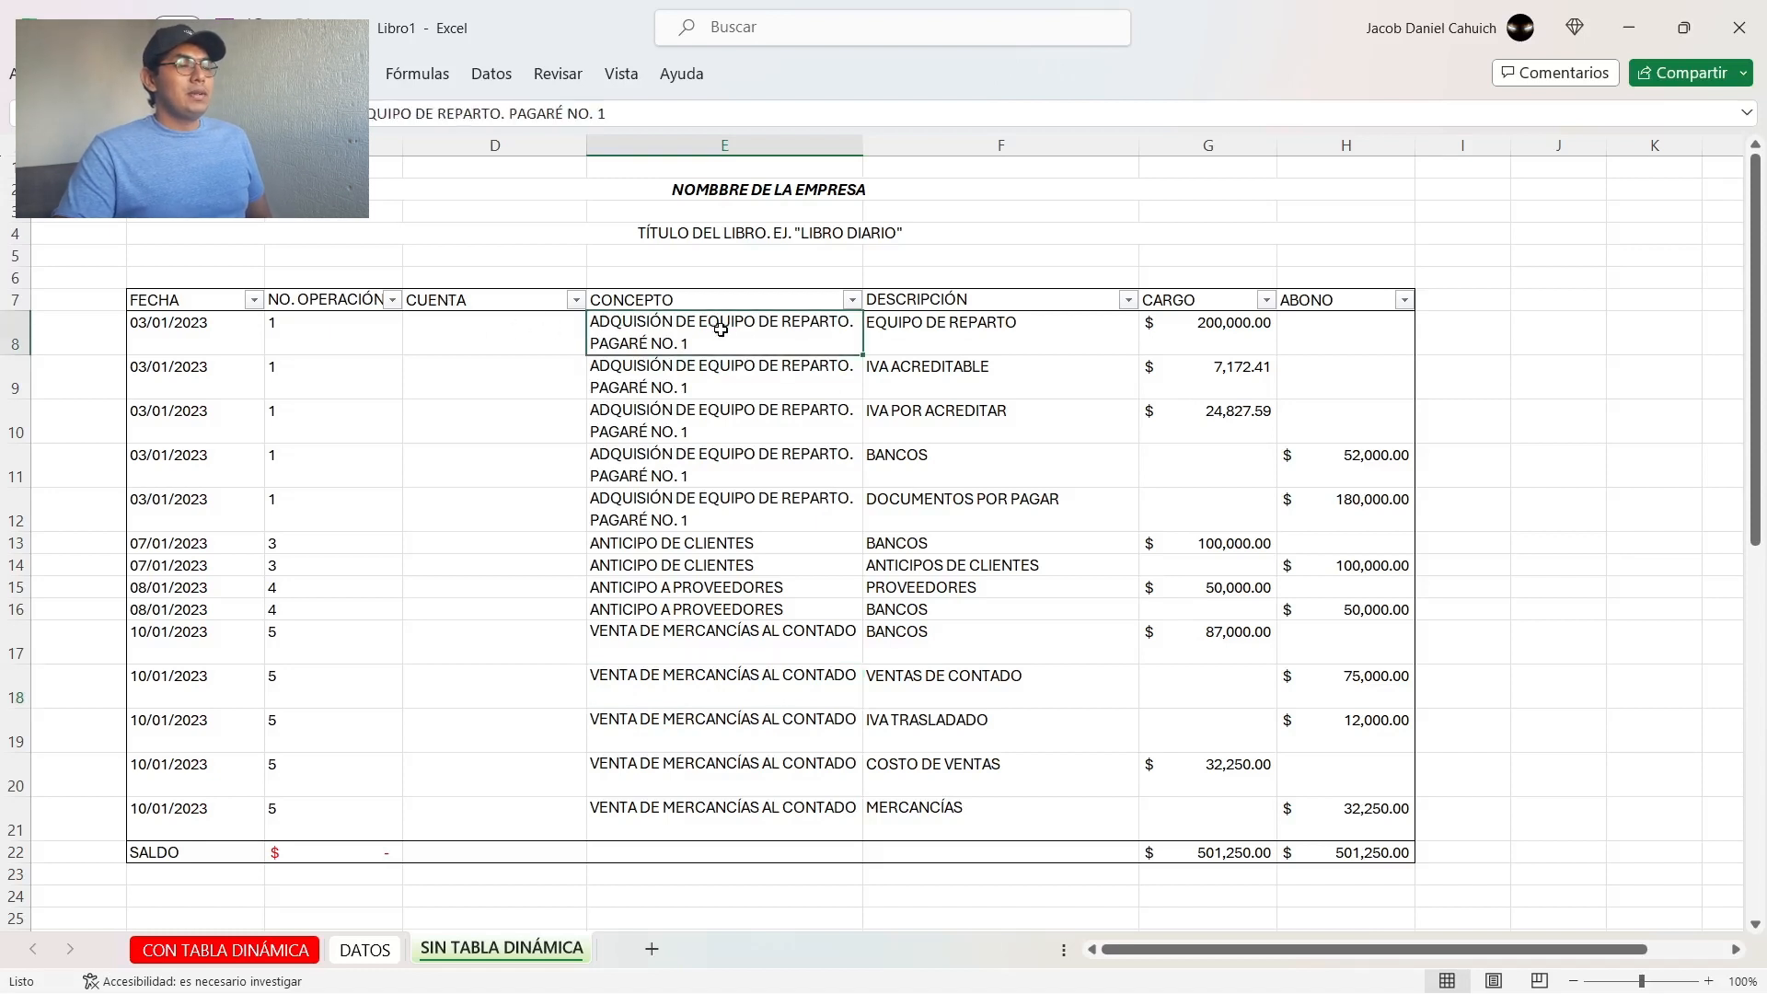
Step: Review the block of source movements on the DATOS sheet
left_click(366, 950)
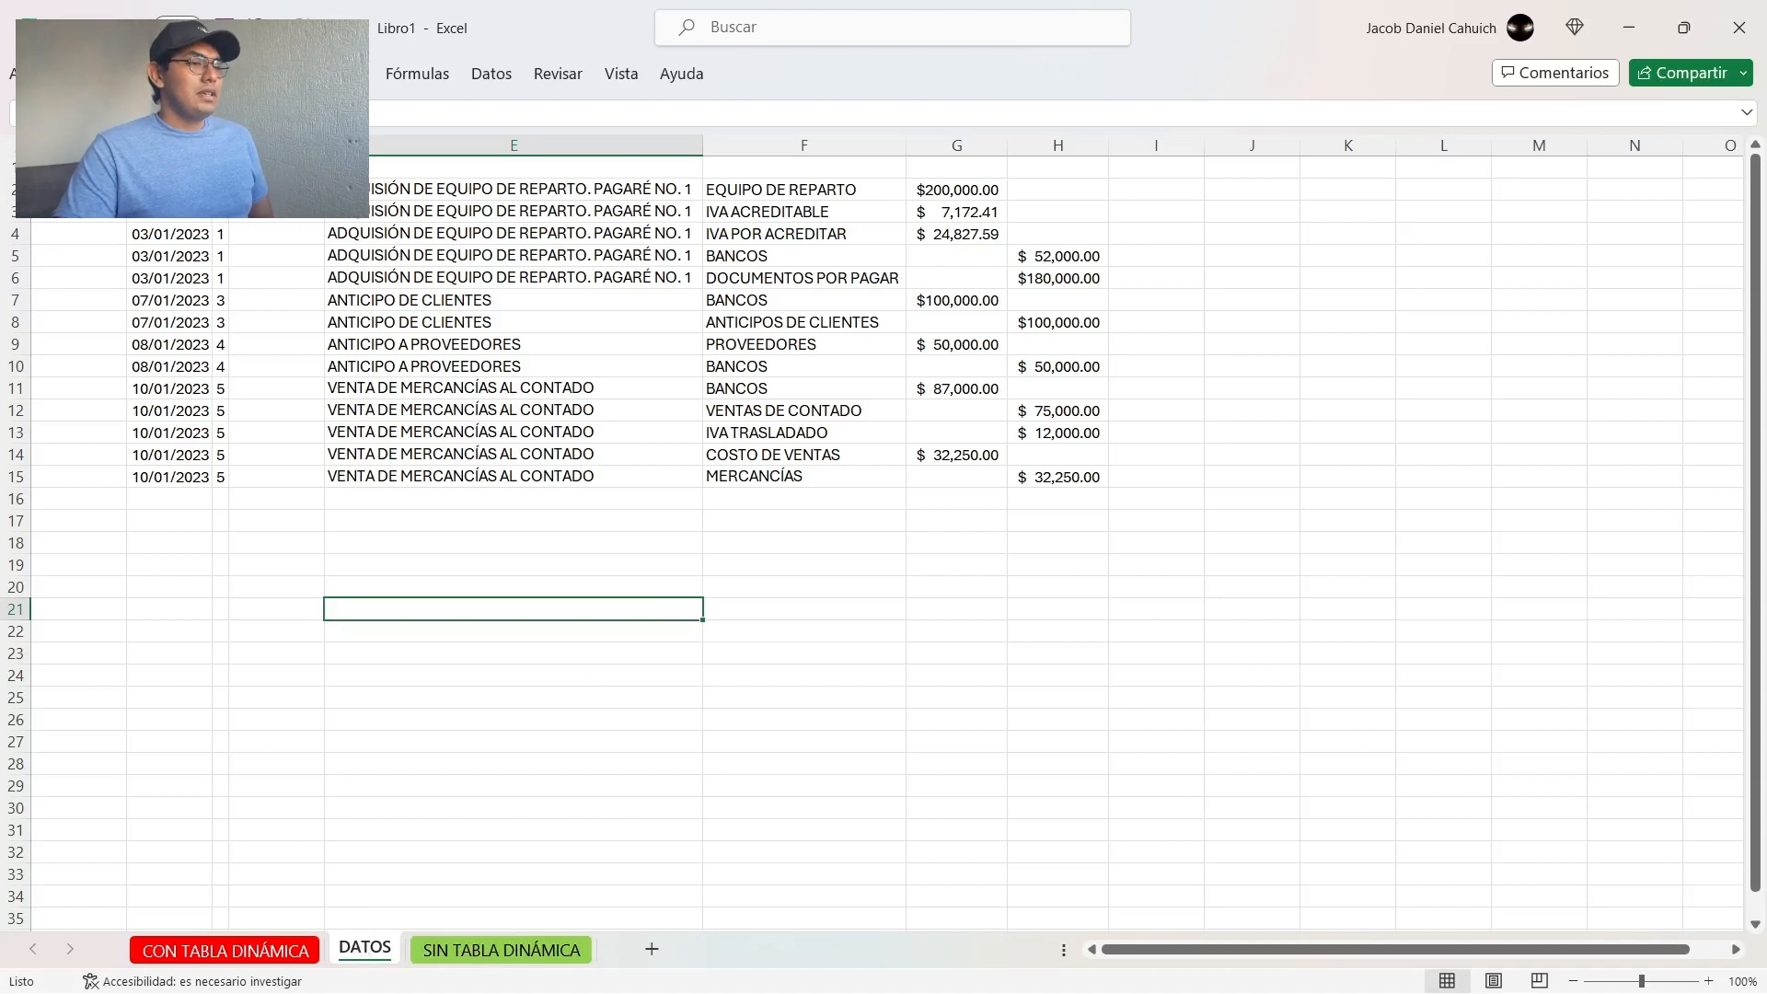
left_click(496, 368)
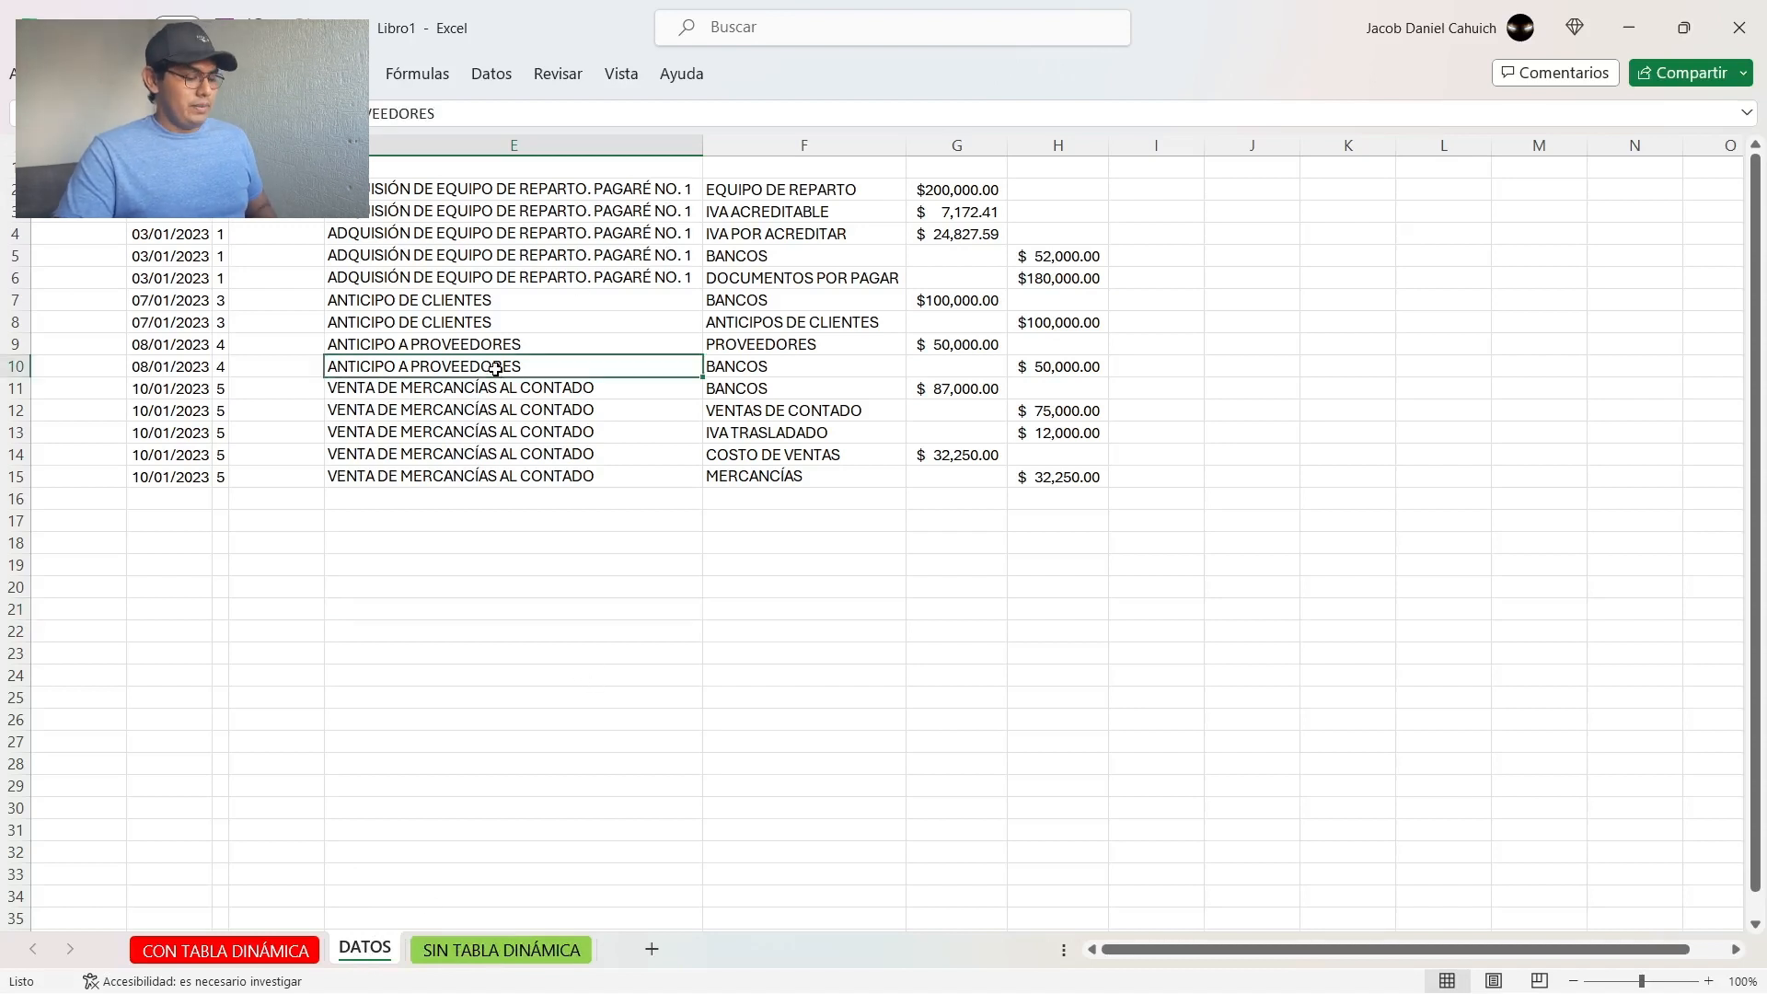
key("ctrl+a")
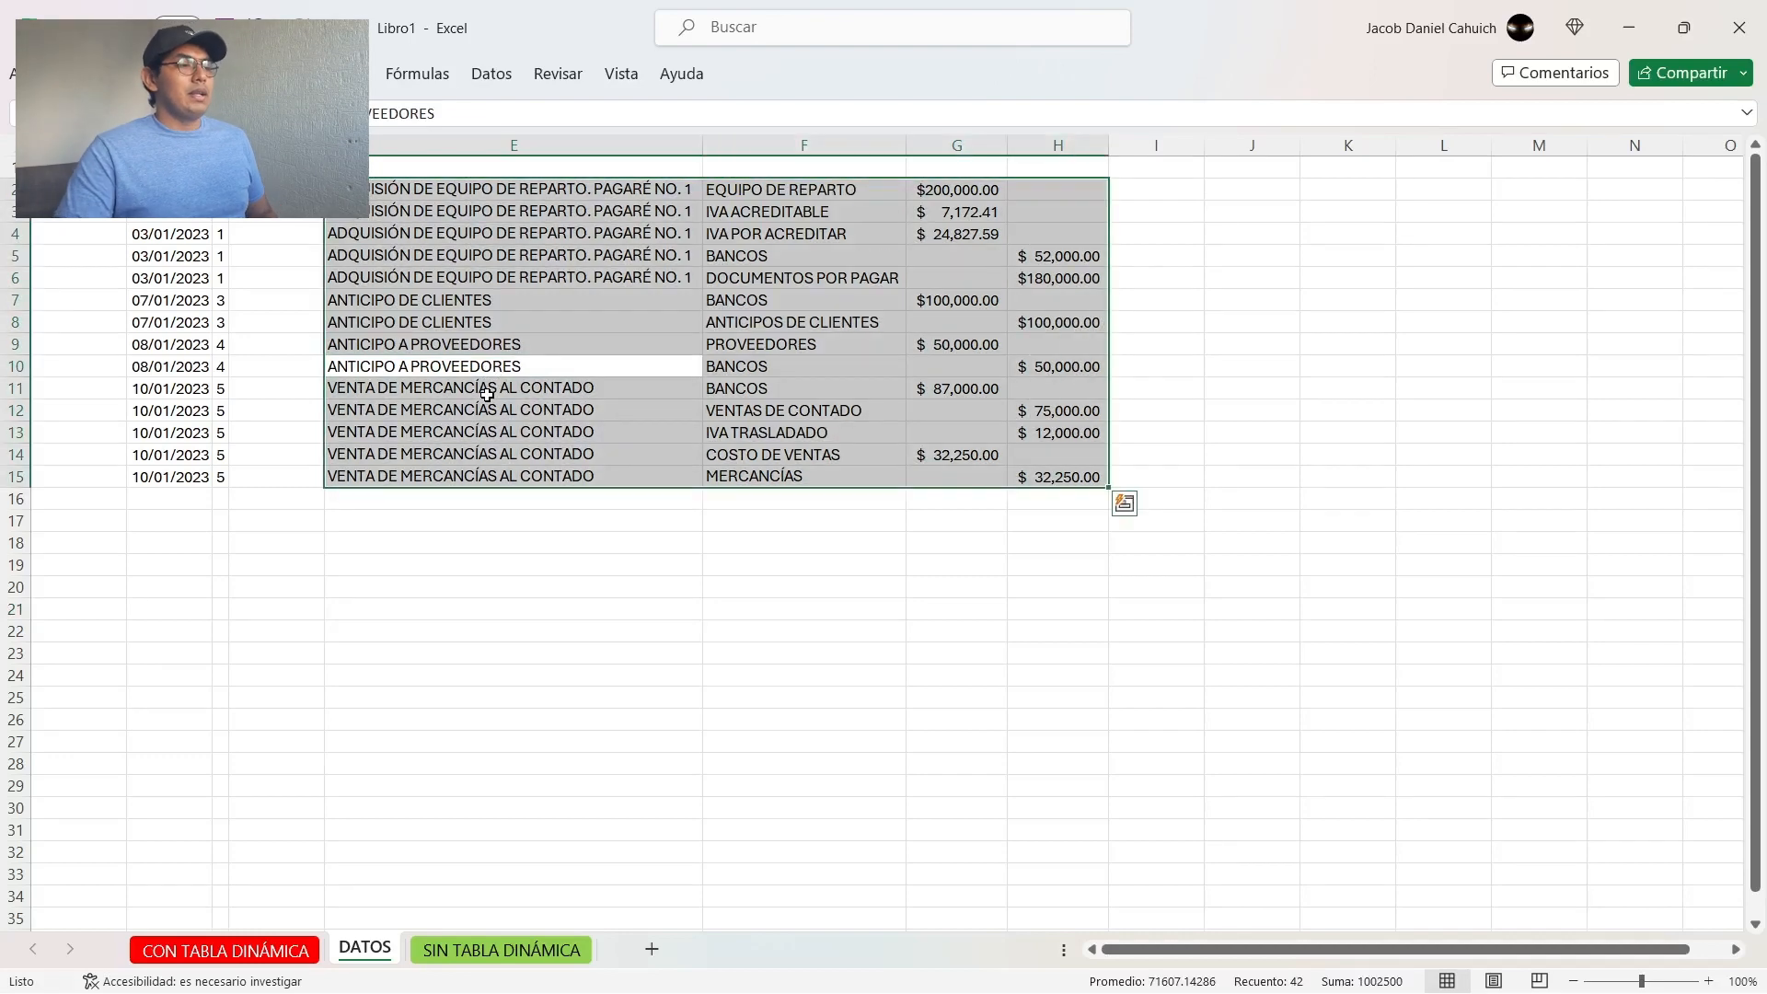
left_click(498, 584)
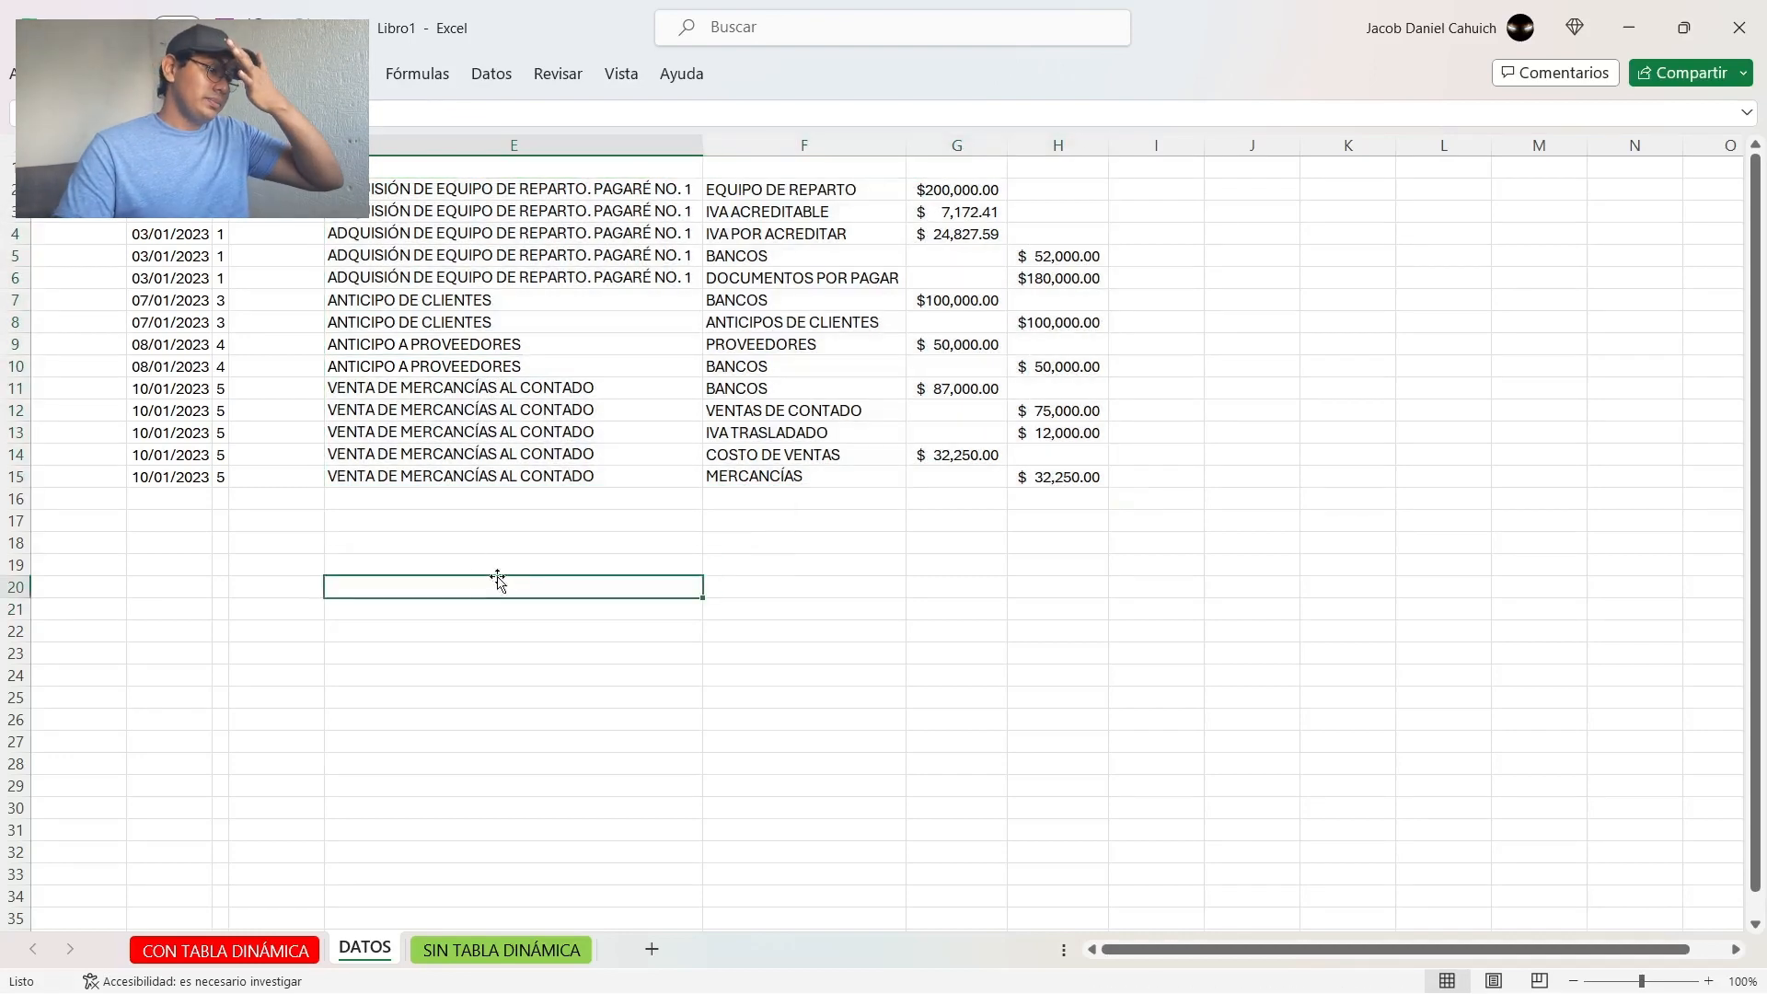
Step: Compare the CON TABLA DINÁMICA sheet with SIN TABLA DINÁMICA, checking the latter's CARGO and ABONO totals and SALDO
left_click(245, 953)
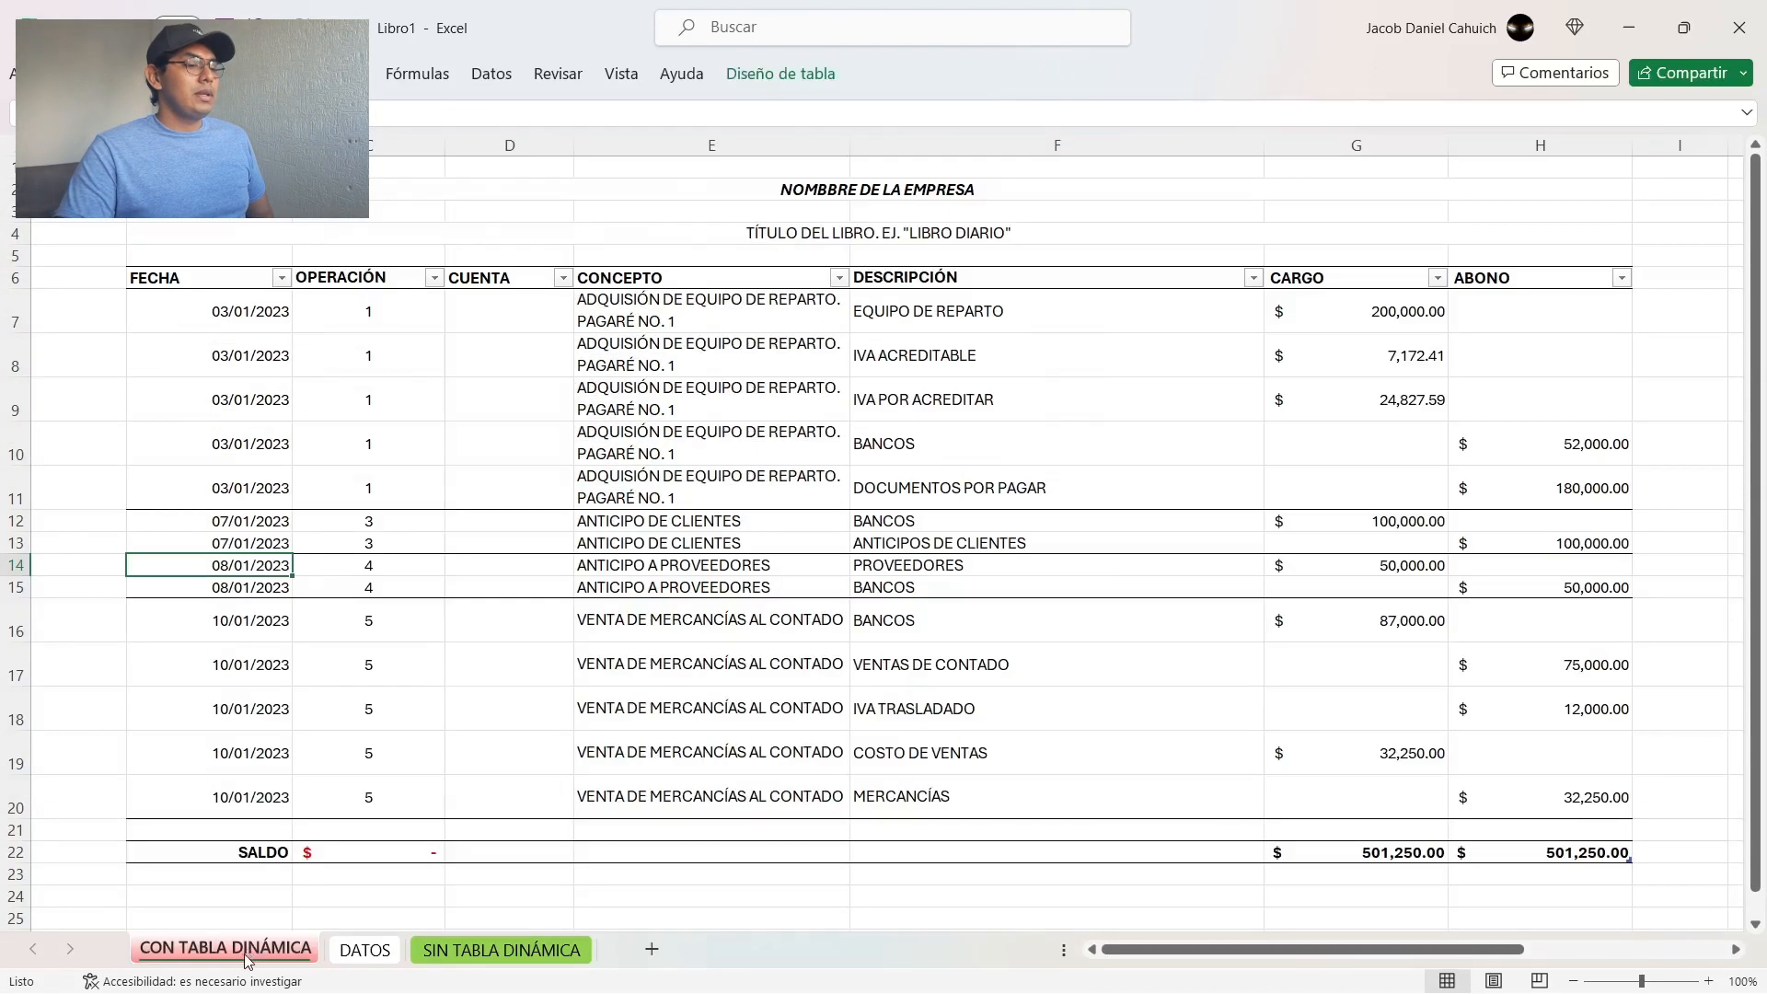
left_click(450, 951)
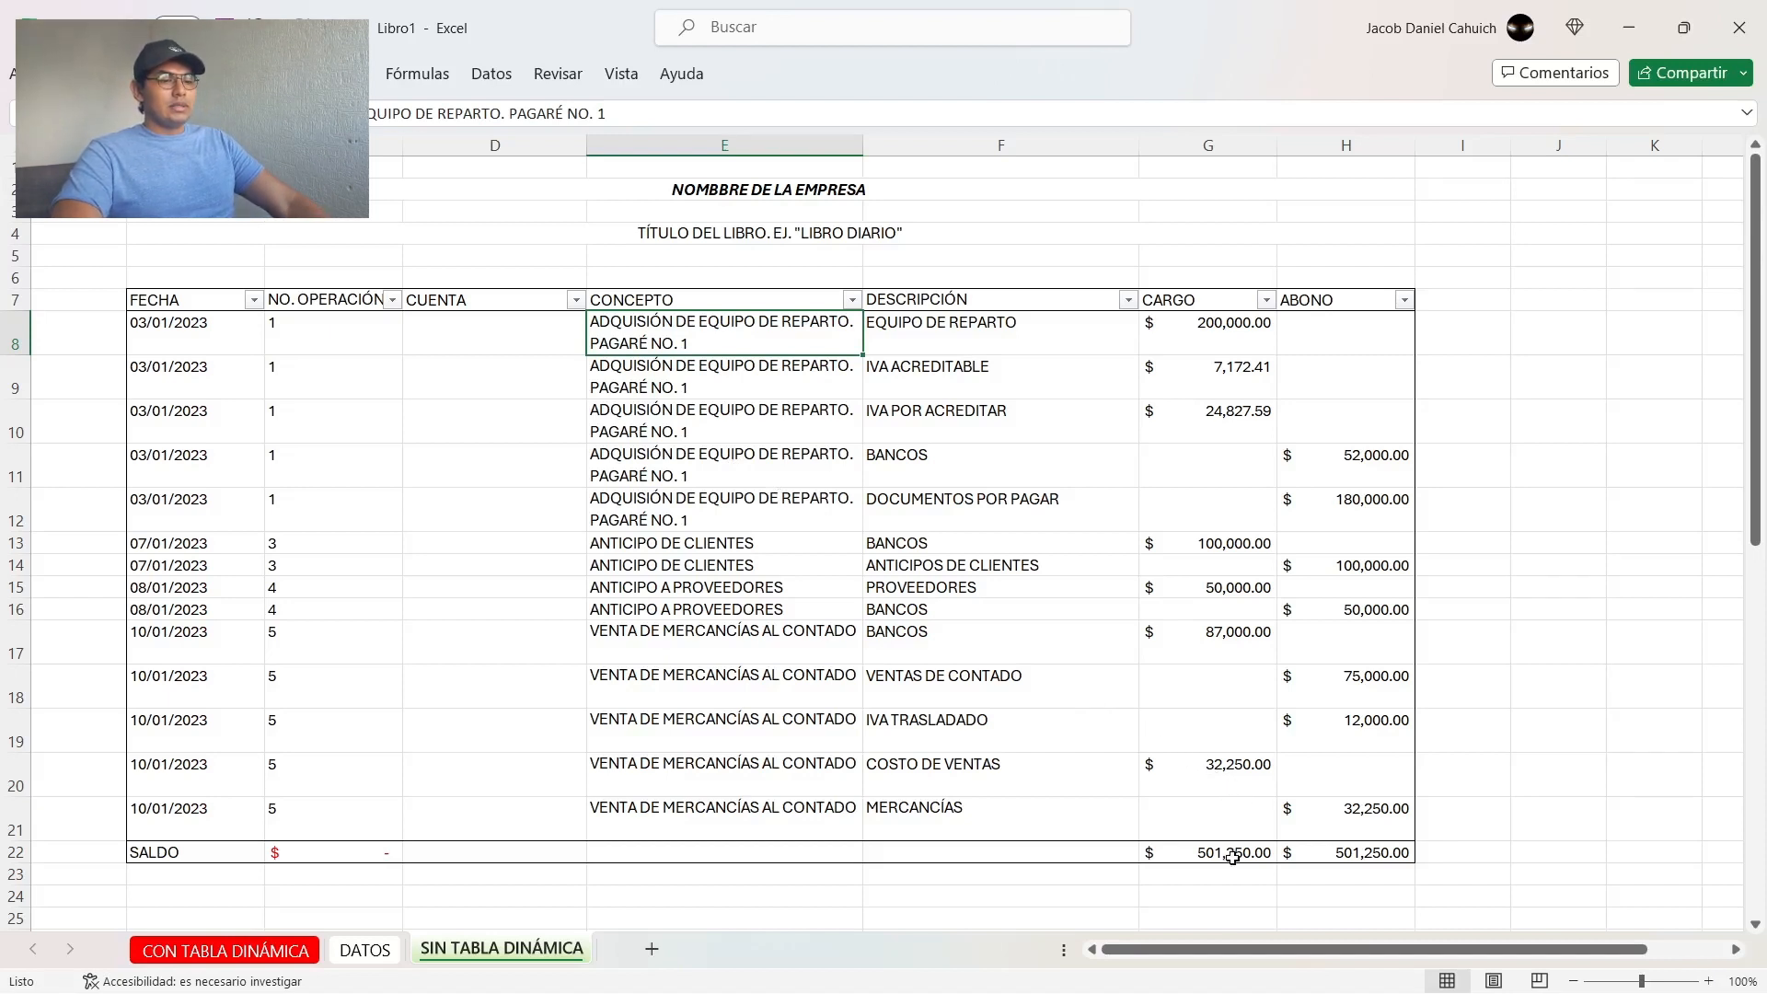
left_click_drag(1233, 857, 1293, 856)
left_click(1495, 743)
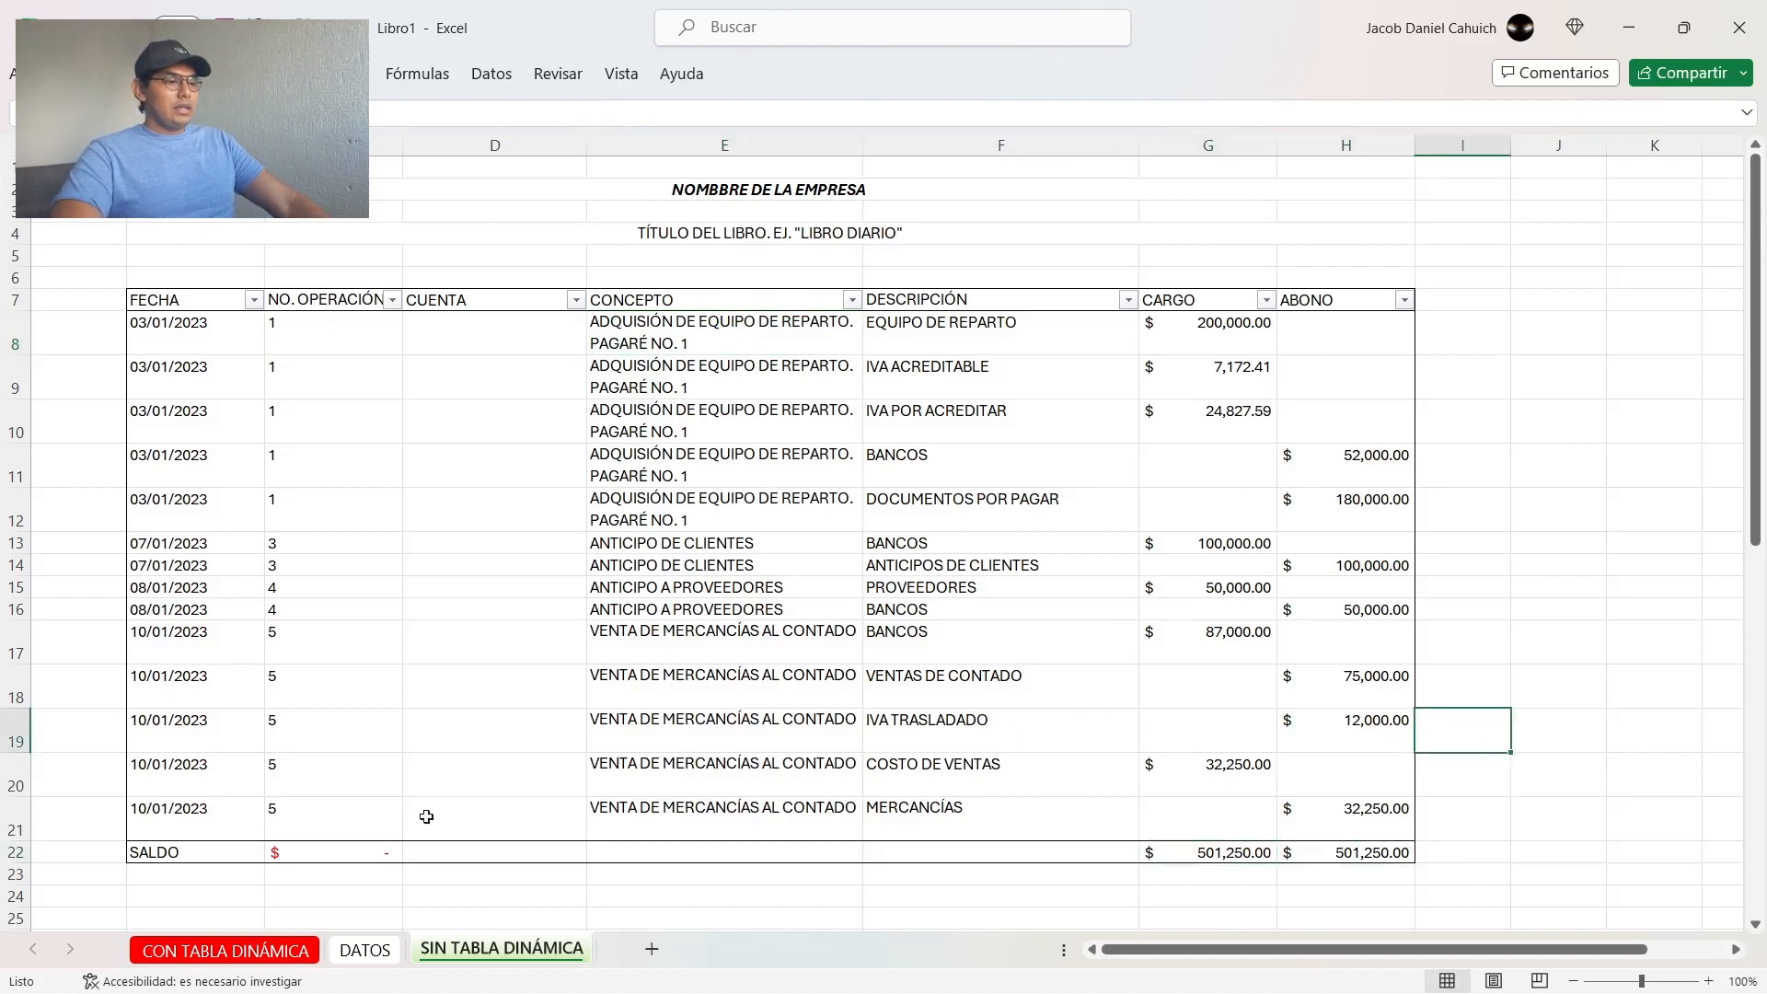
left_click(335, 854)
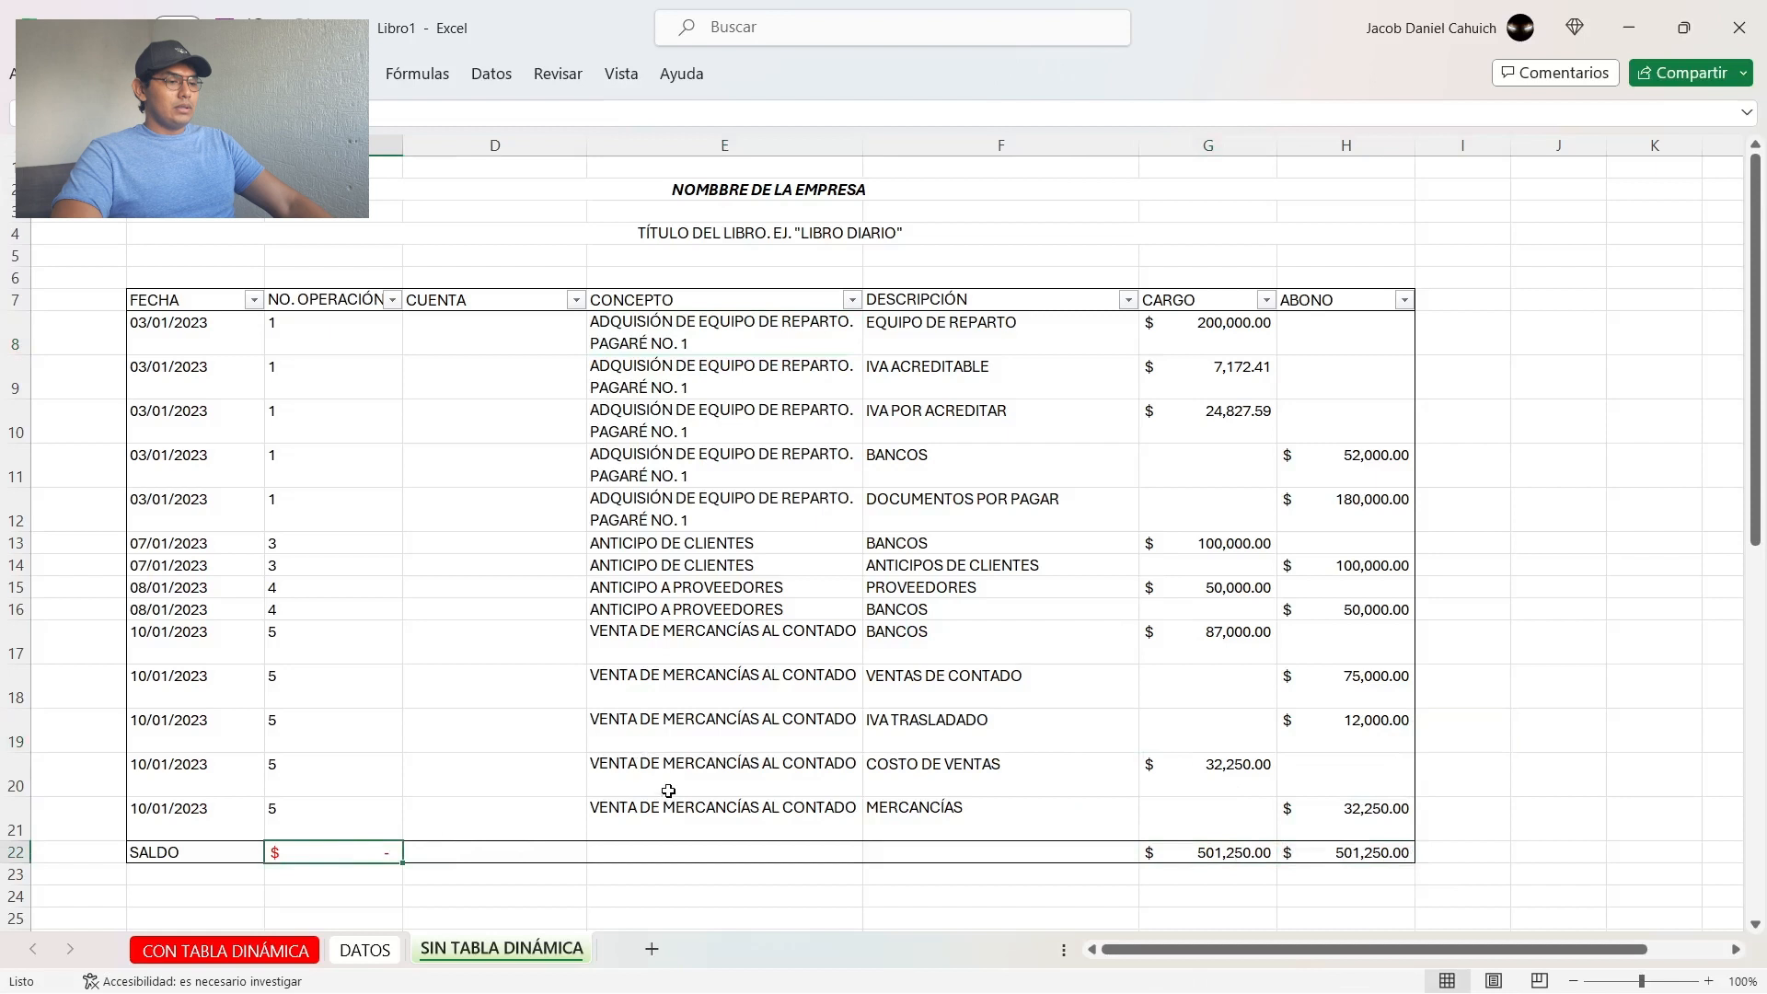
Step: Test the SALDO with a CARGO of 100 in the BANCOS row 11, clearing the amount after checking
left_click(1194, 464)
type("100")
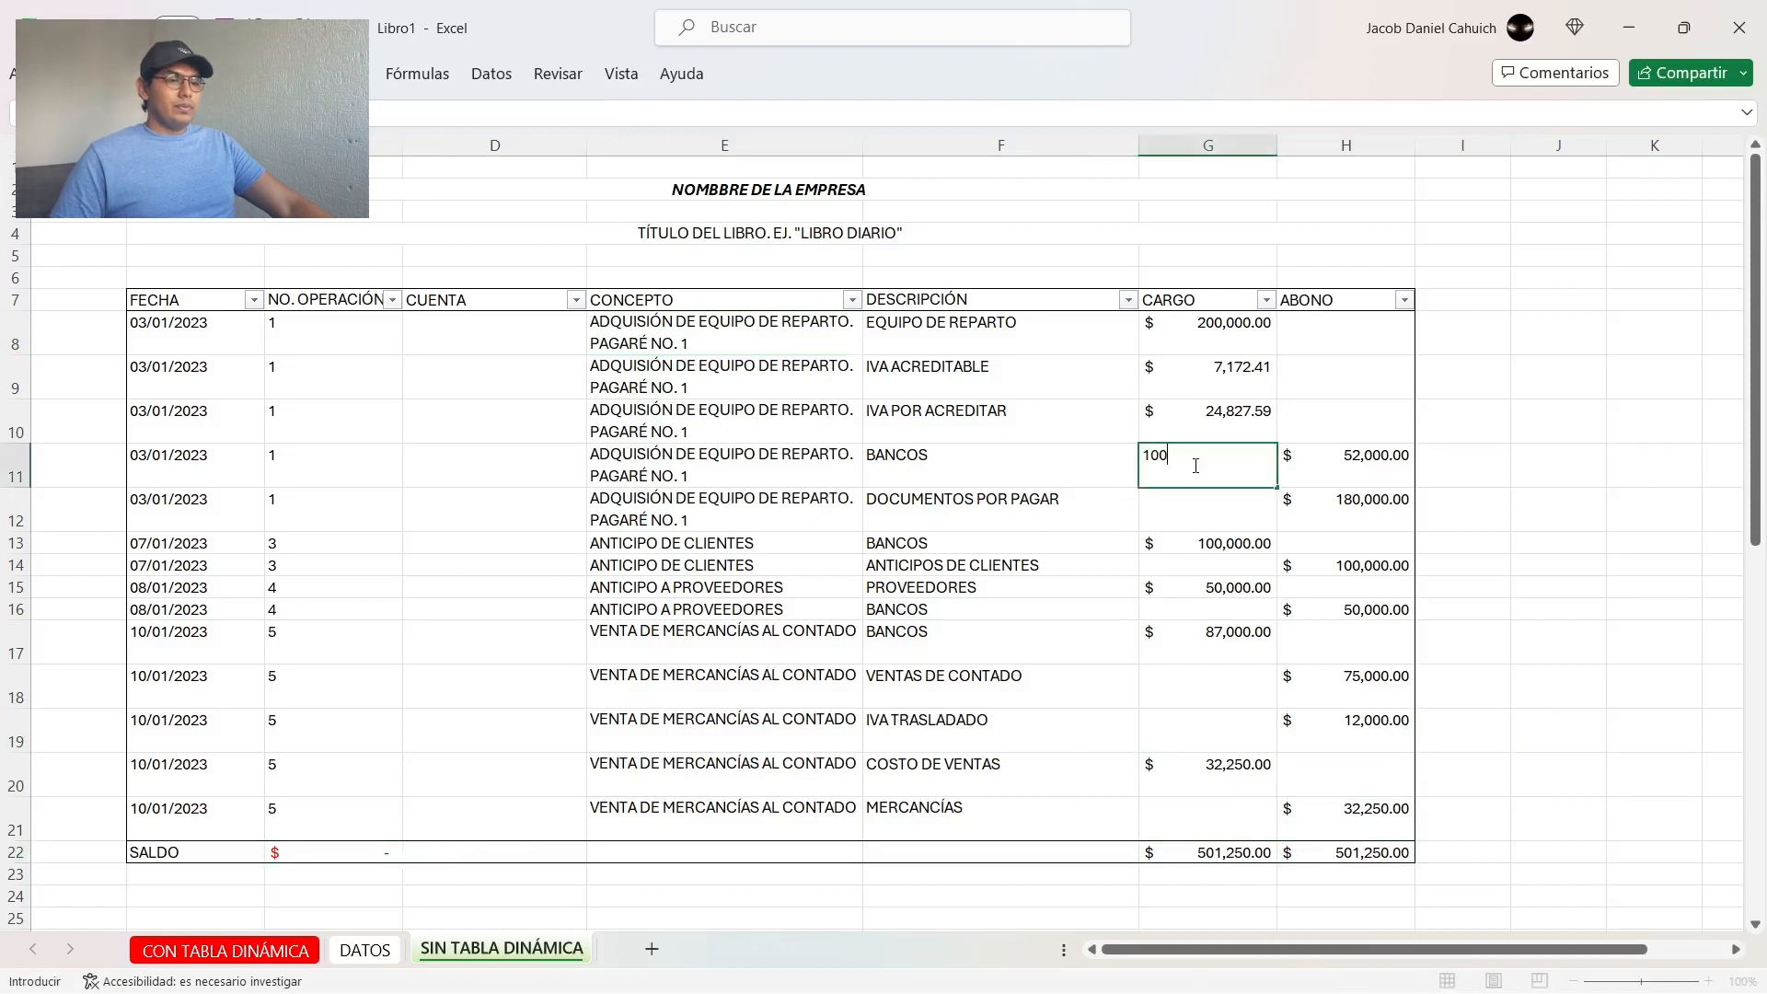
key("Return")
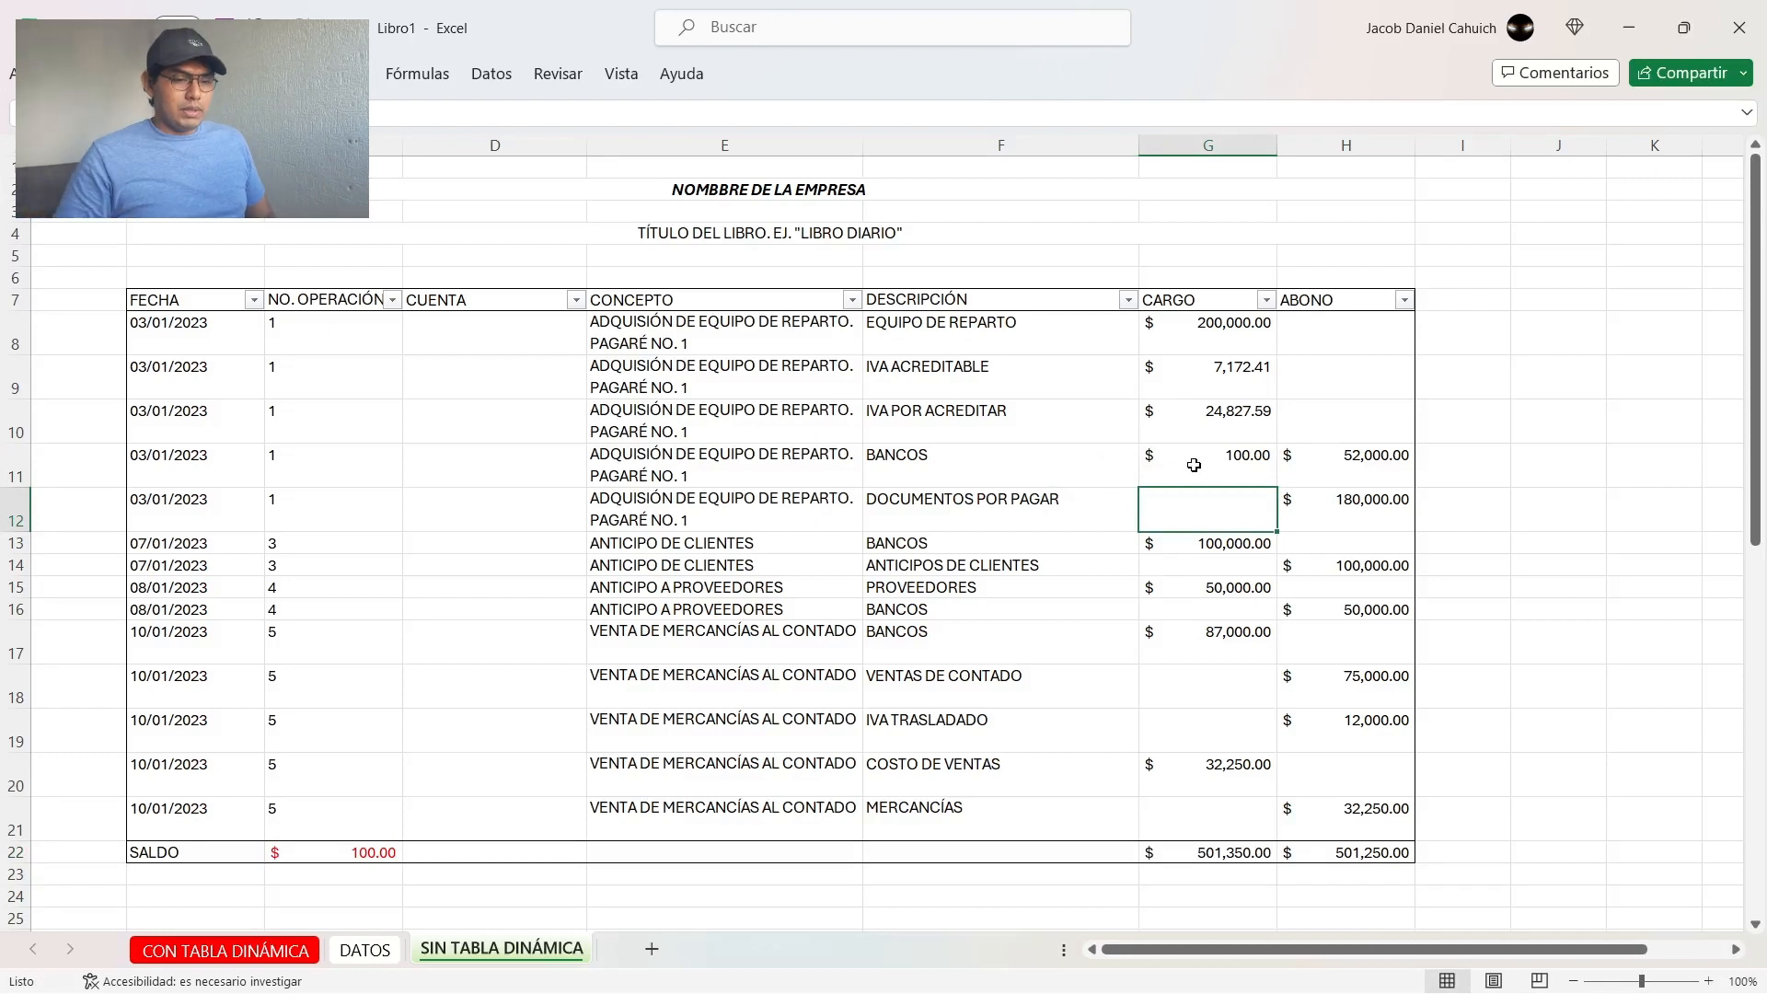
left_click(1194, 465)
key("Delete")
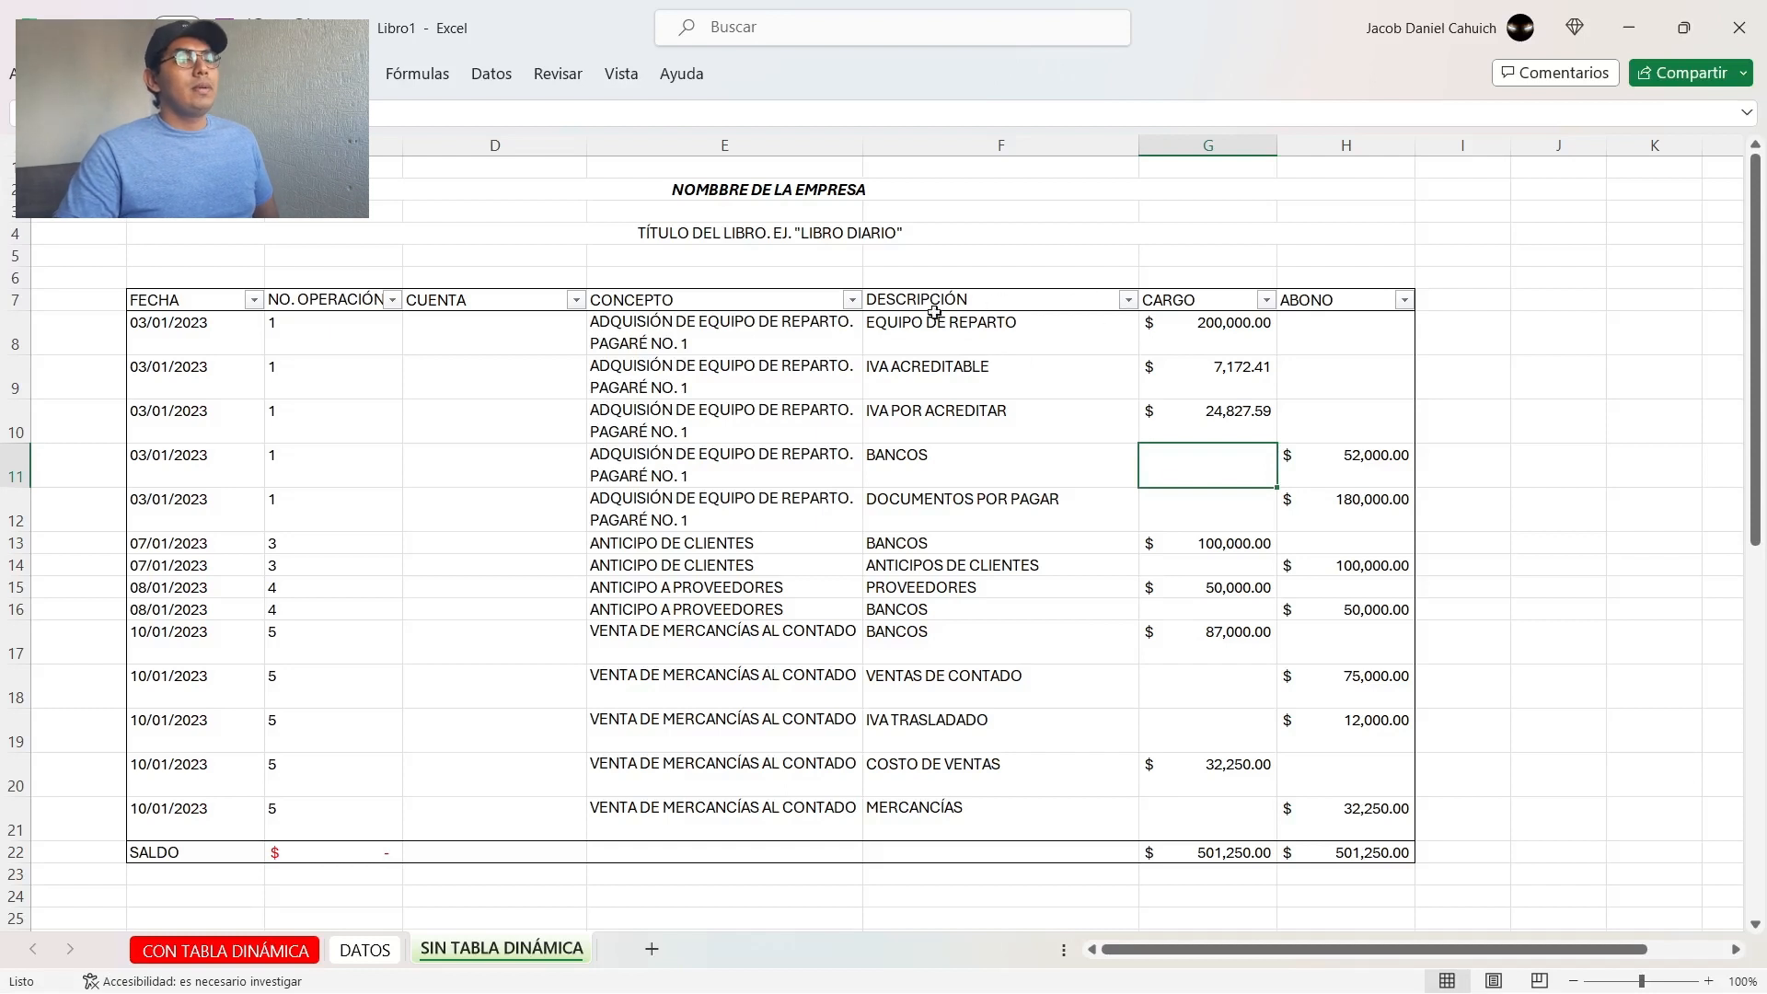
Step: Filter DESCRIPCIÓN on the SIN TABLA DINÁMICA sheet to BANCOS only and examine the filtered CARGO and ABONO amounts
left_click(1129, 301)
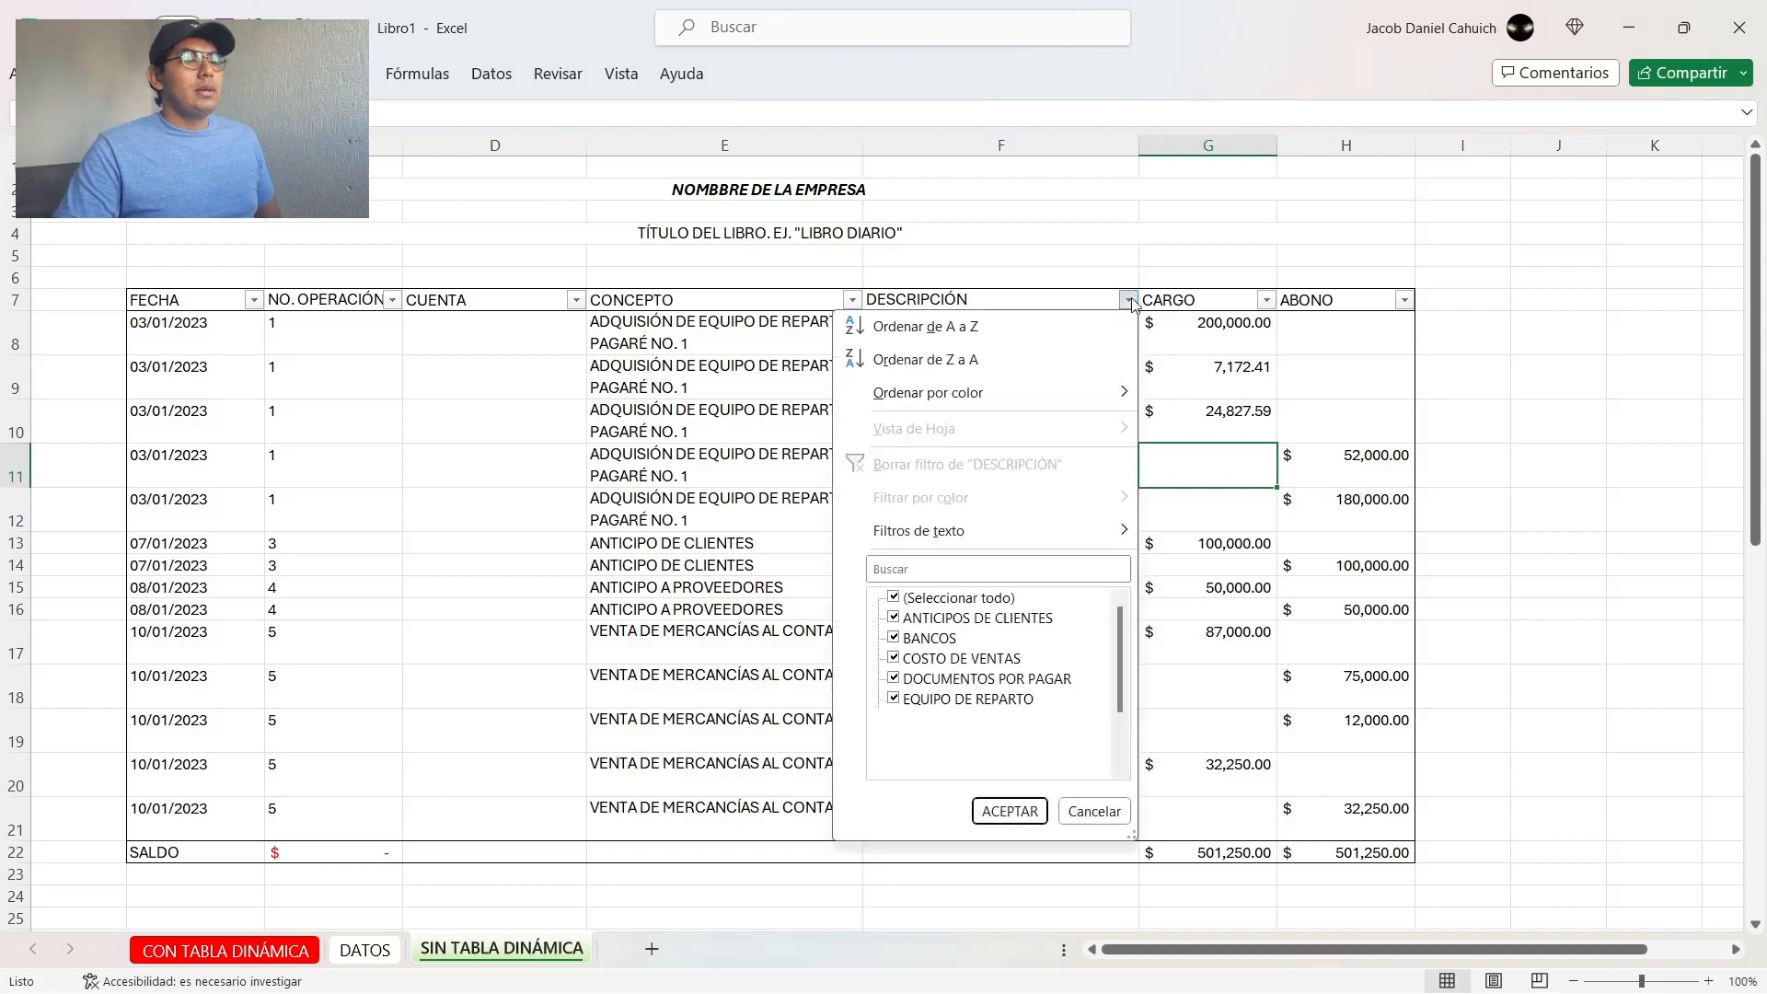
left_click(970, 603)
left_click(927, 639)
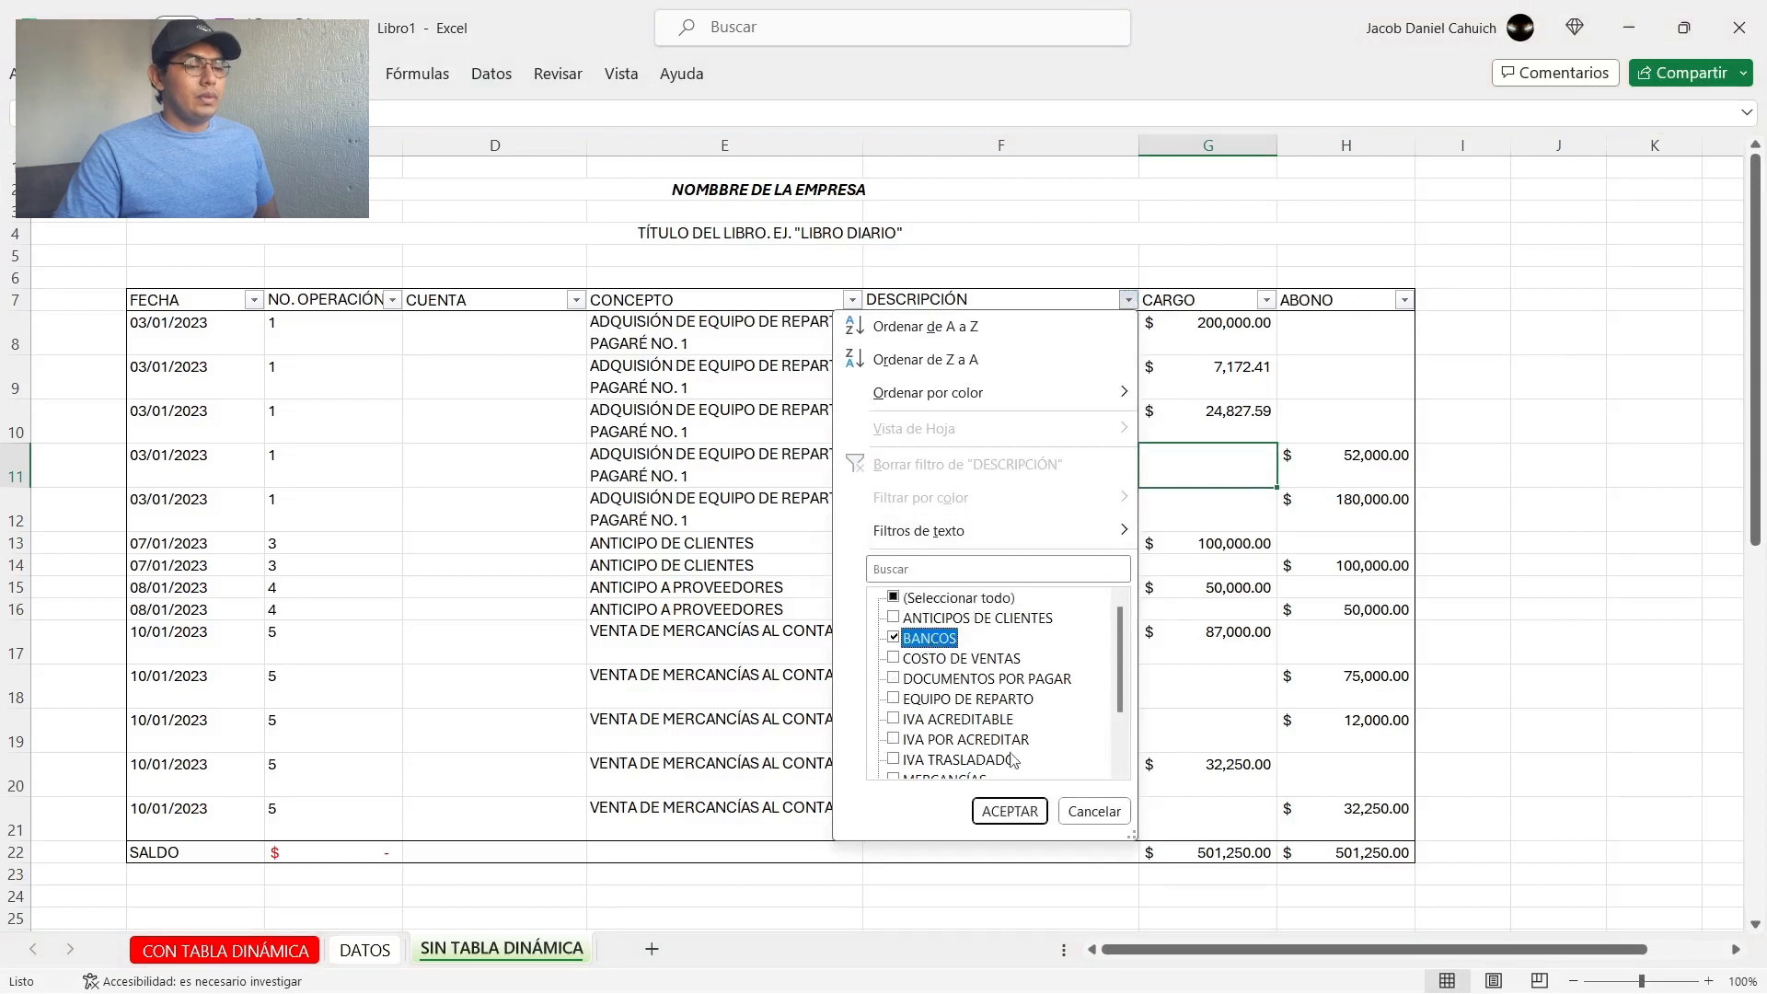
left_click(1003, 810)
left_click(1010, 549)
left_click(1008, 558)
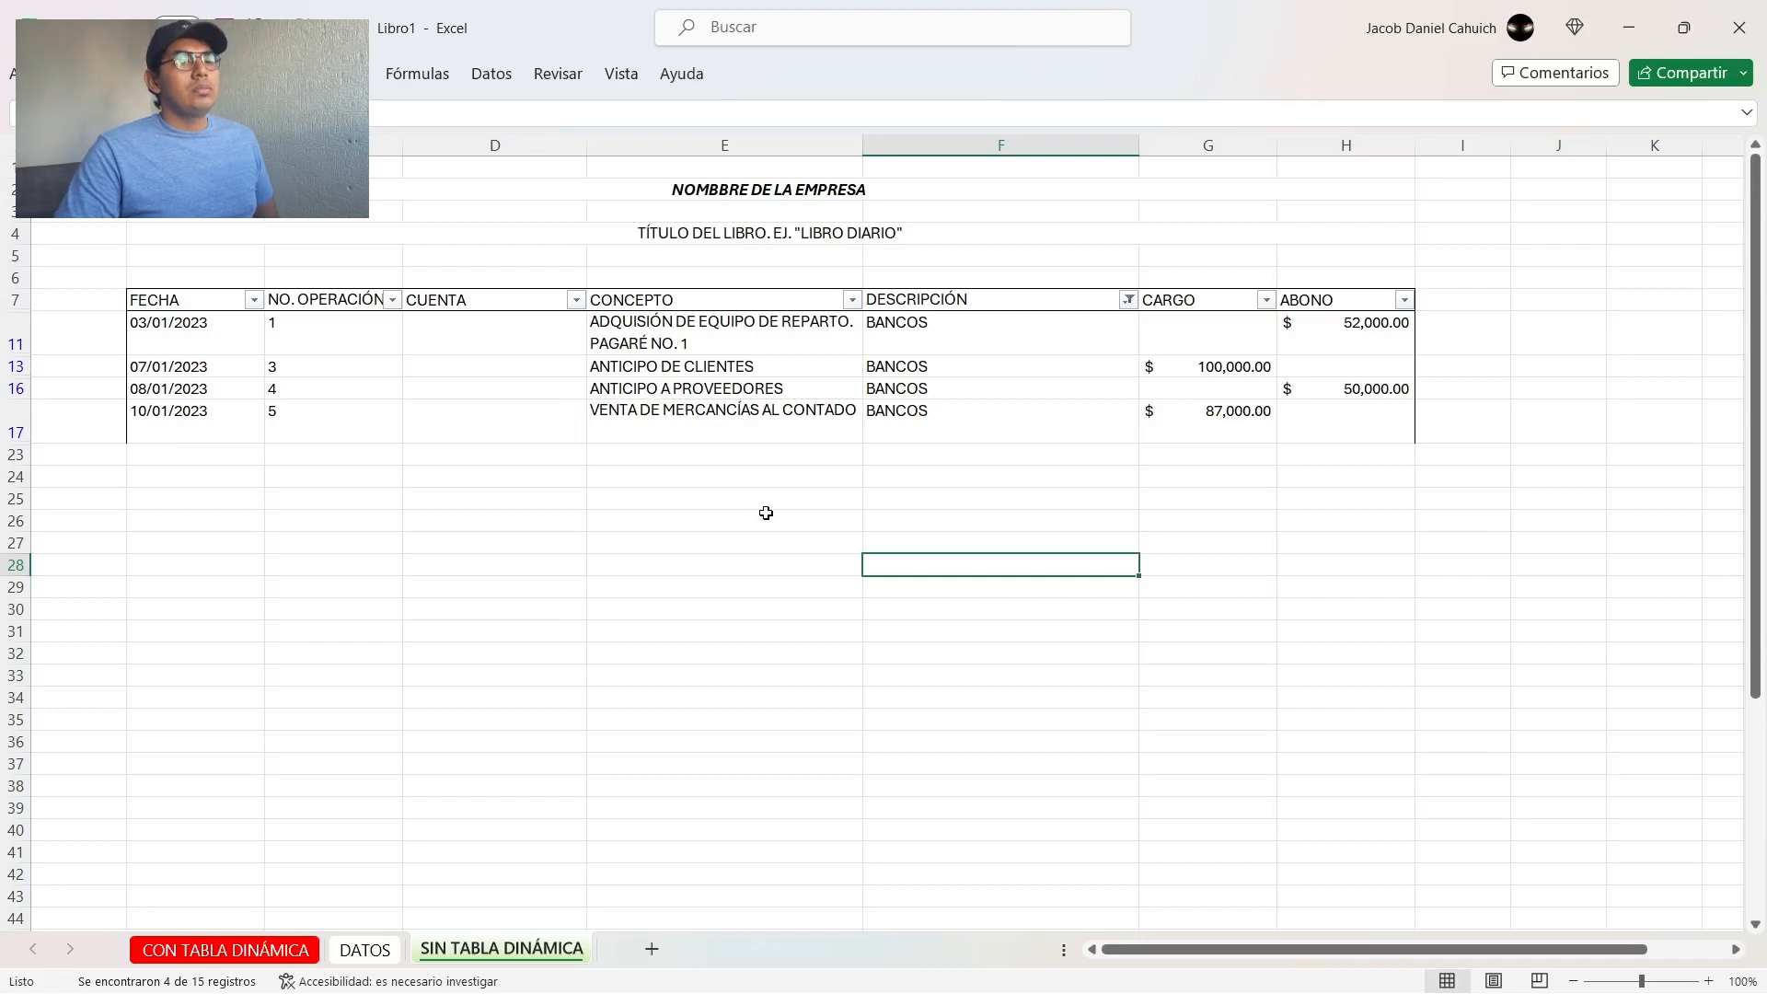
left_click_drag(1220, 329, 1280, 397)
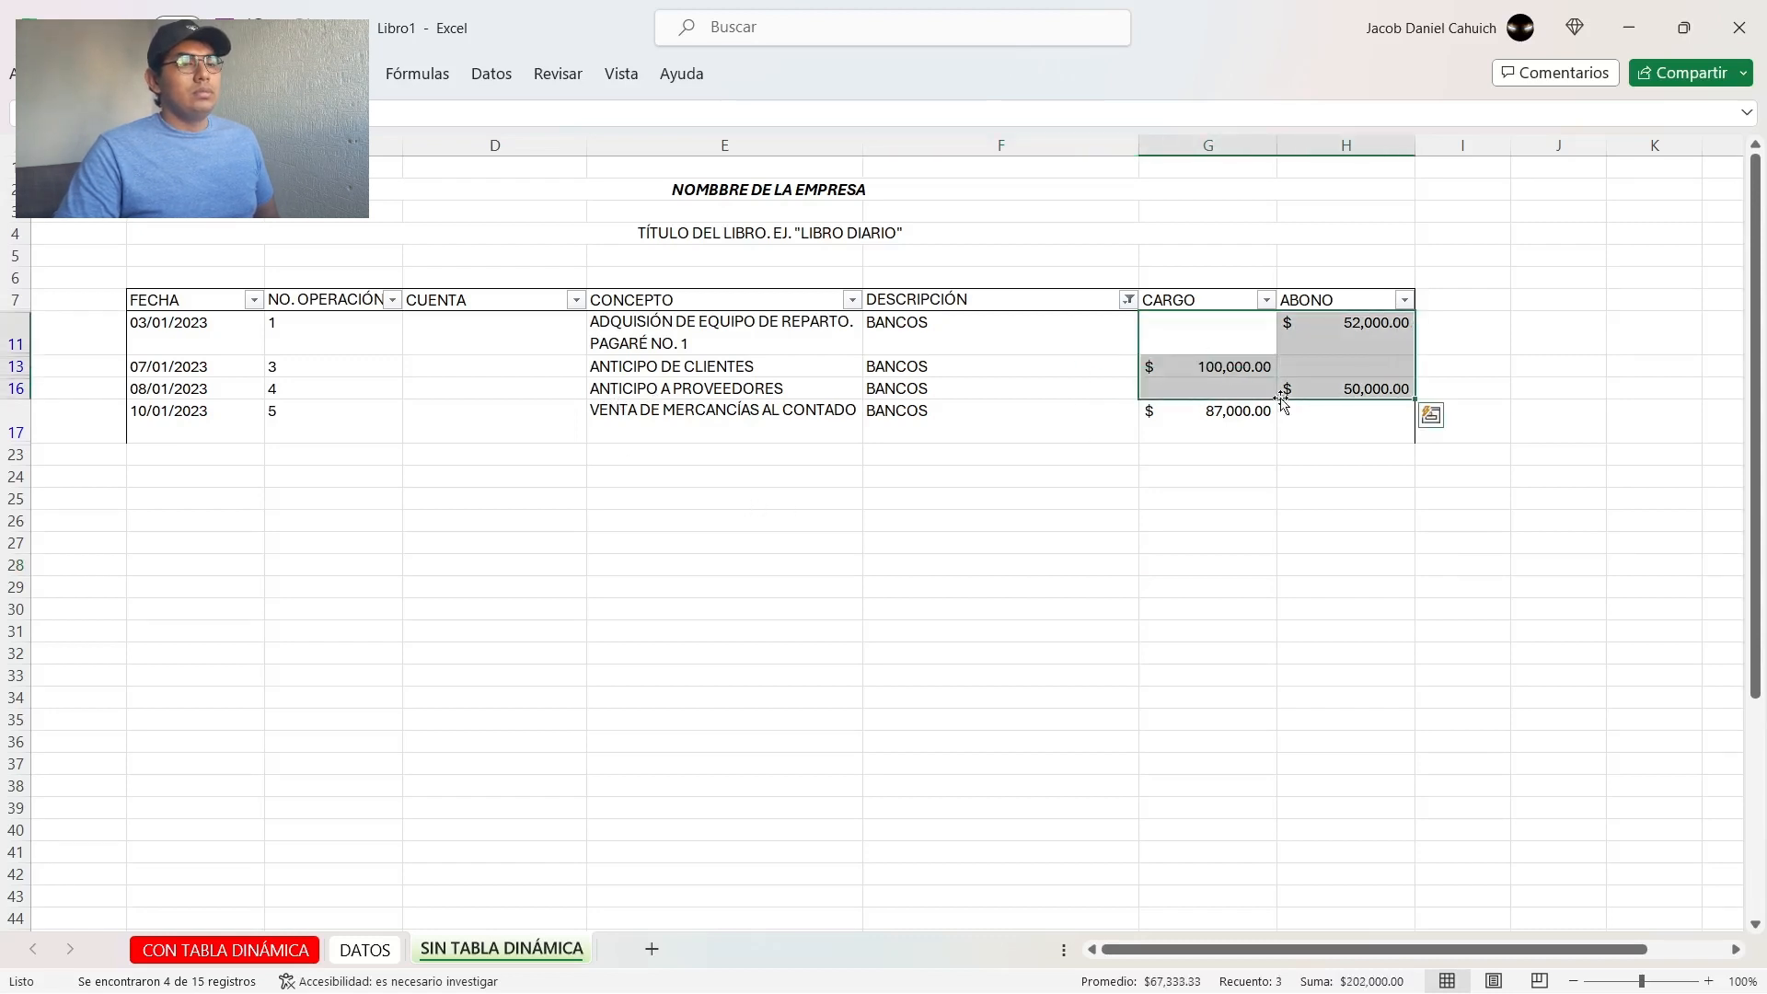
left_click(1221, 476)
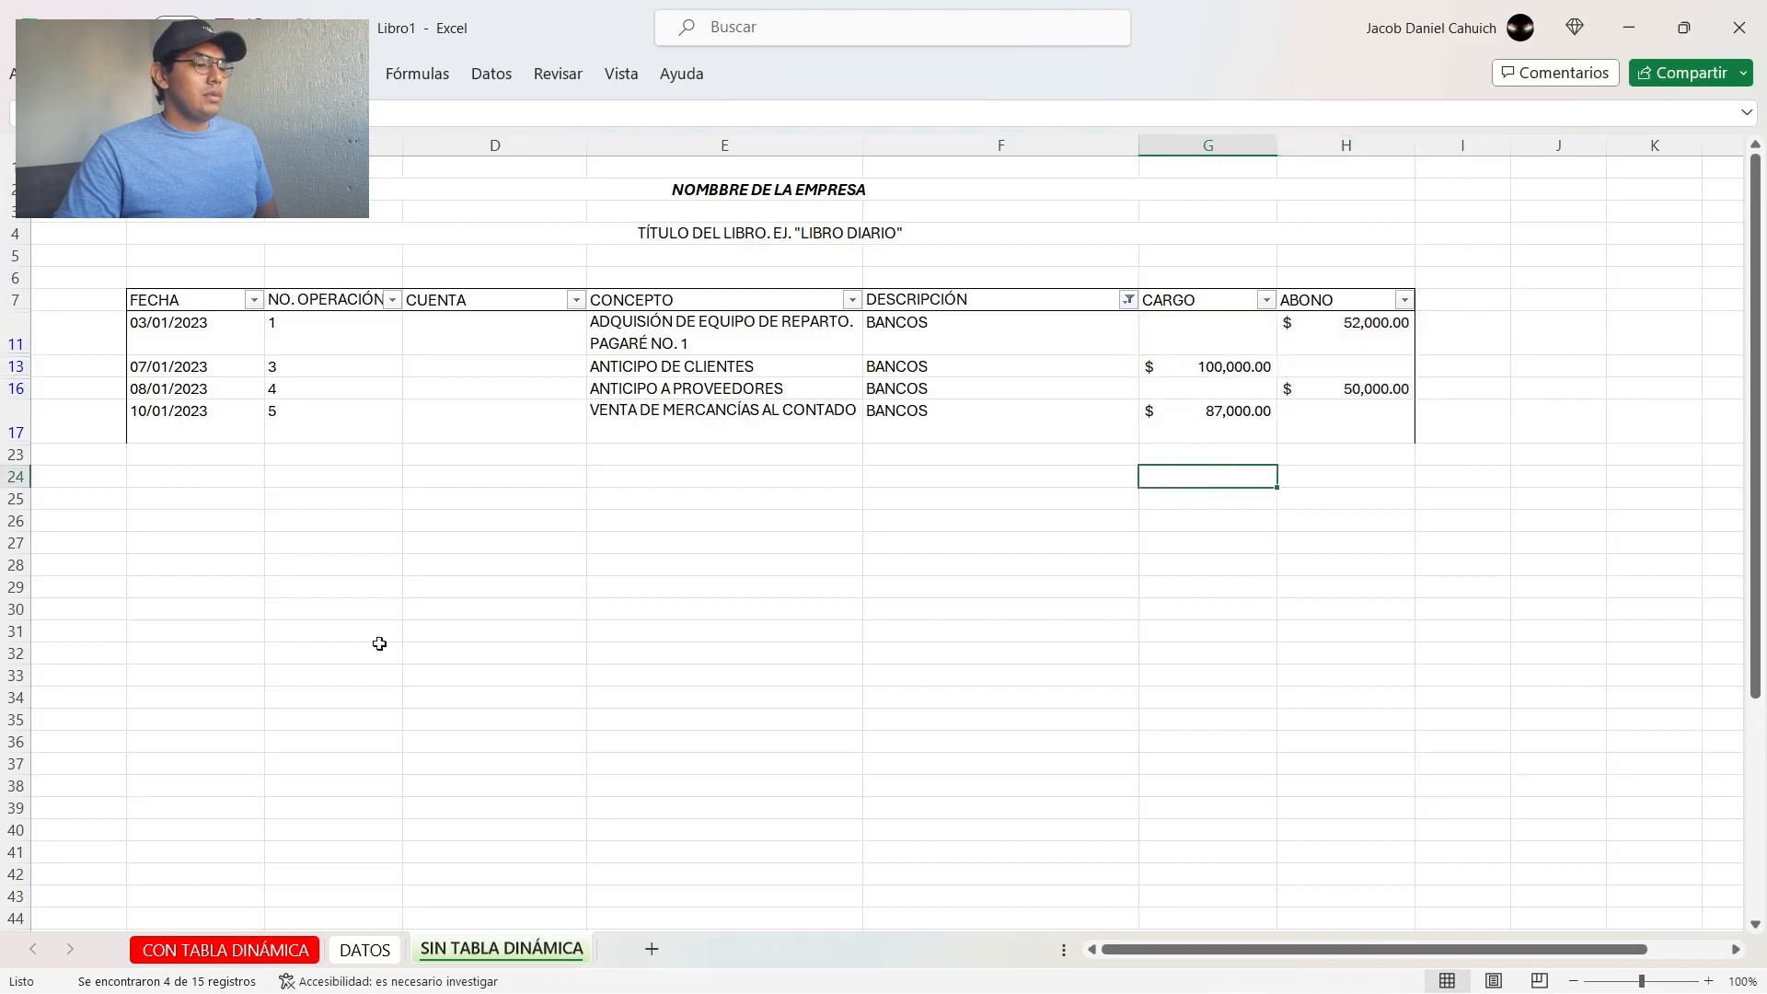
Step: Filter DESCRIPCIÓN on the CON TABLA DINÁMICA sheet to BANCOS only
left_click(249, 951)
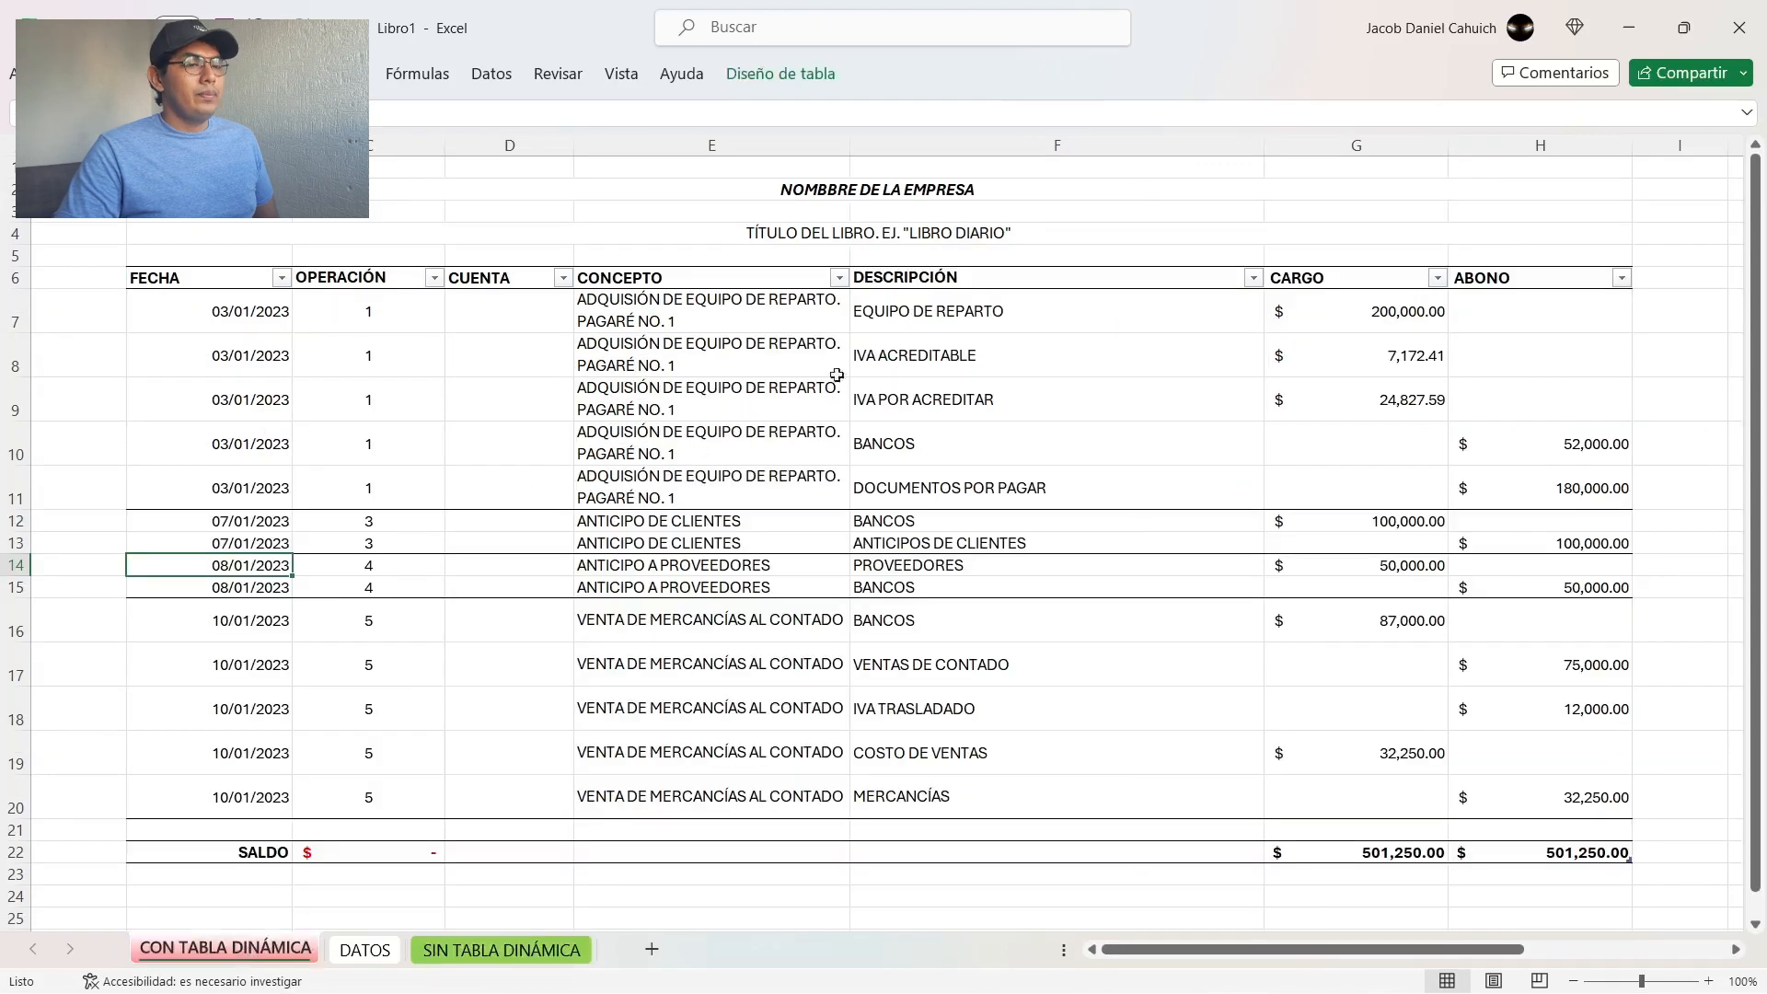
left_click(1254, 278)
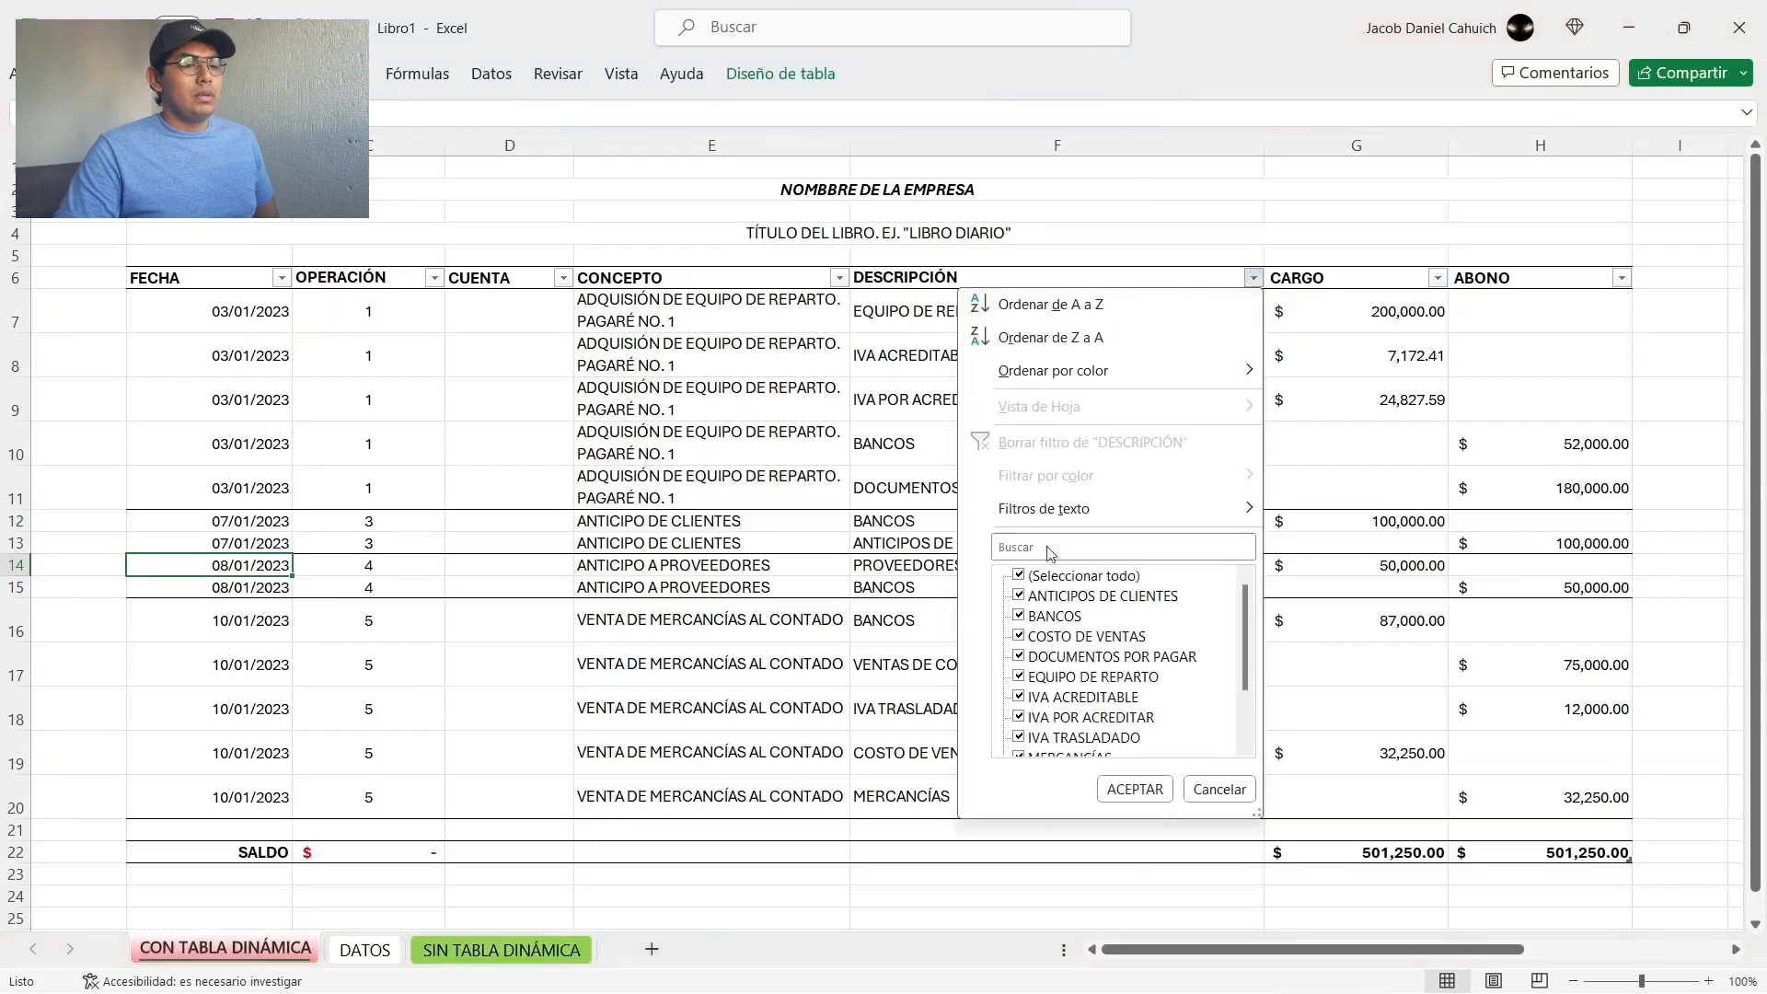
left_click(1063, 576)
left_click(1054, 616)
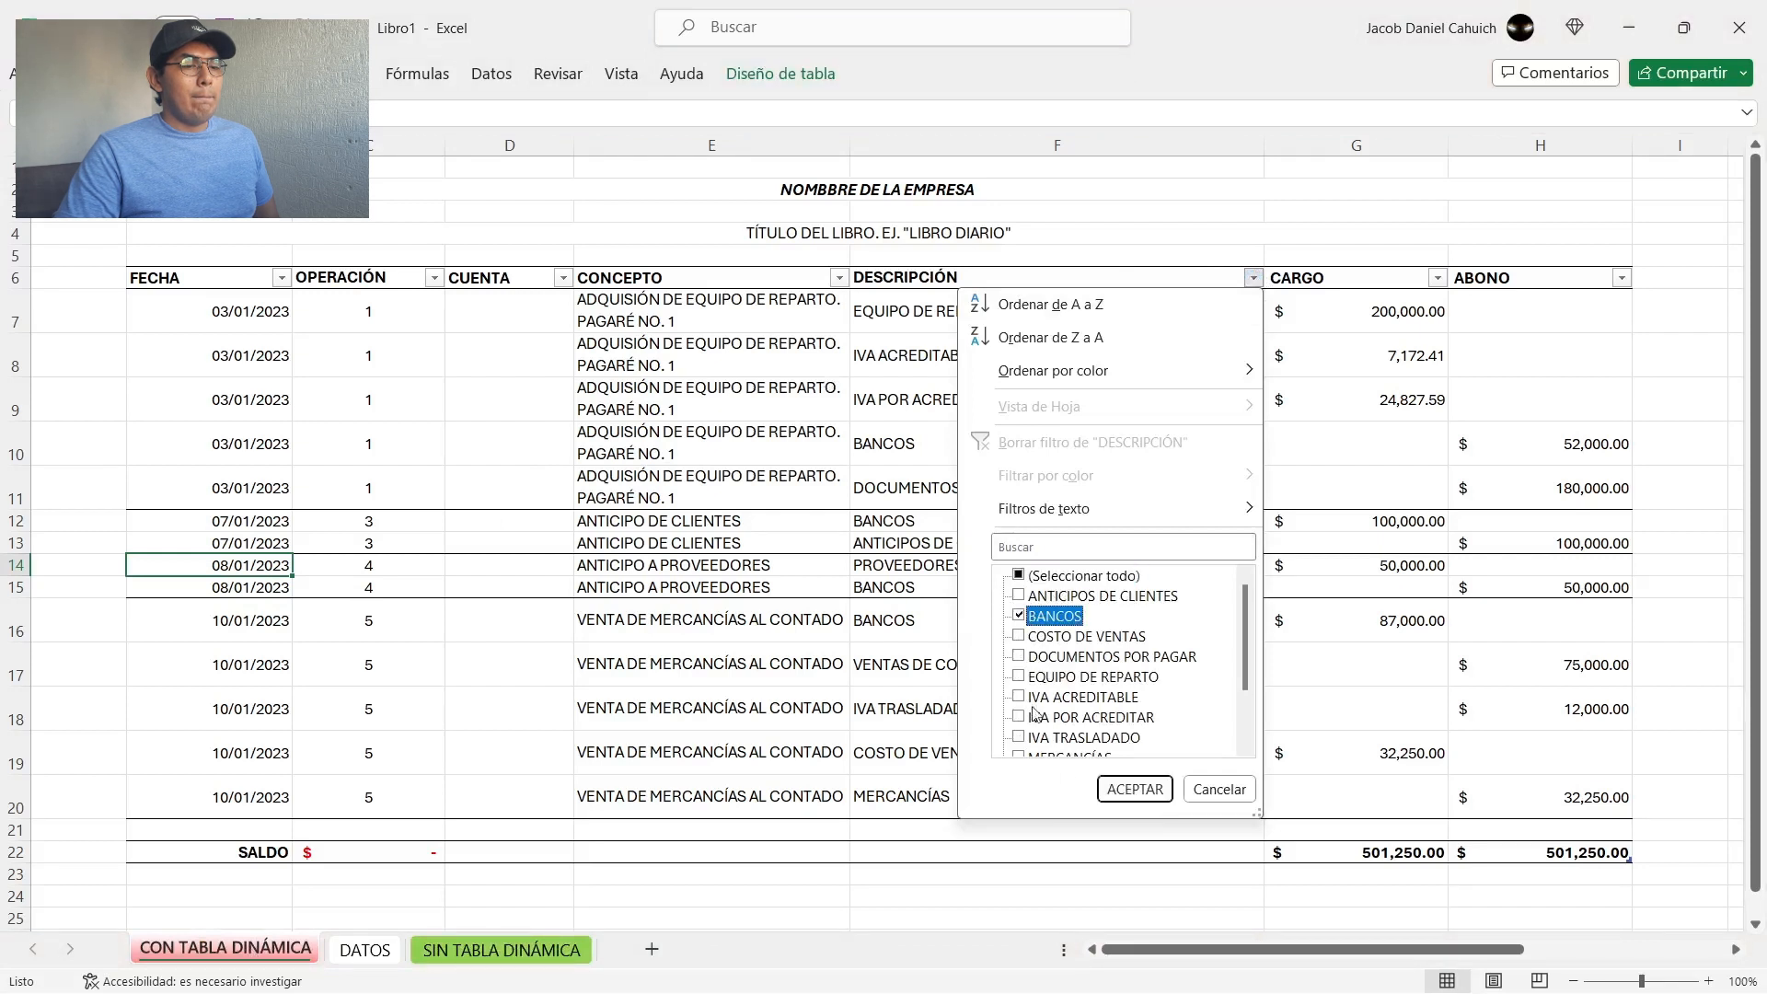
left_click(1116, 788)
left_click(1241, 653)
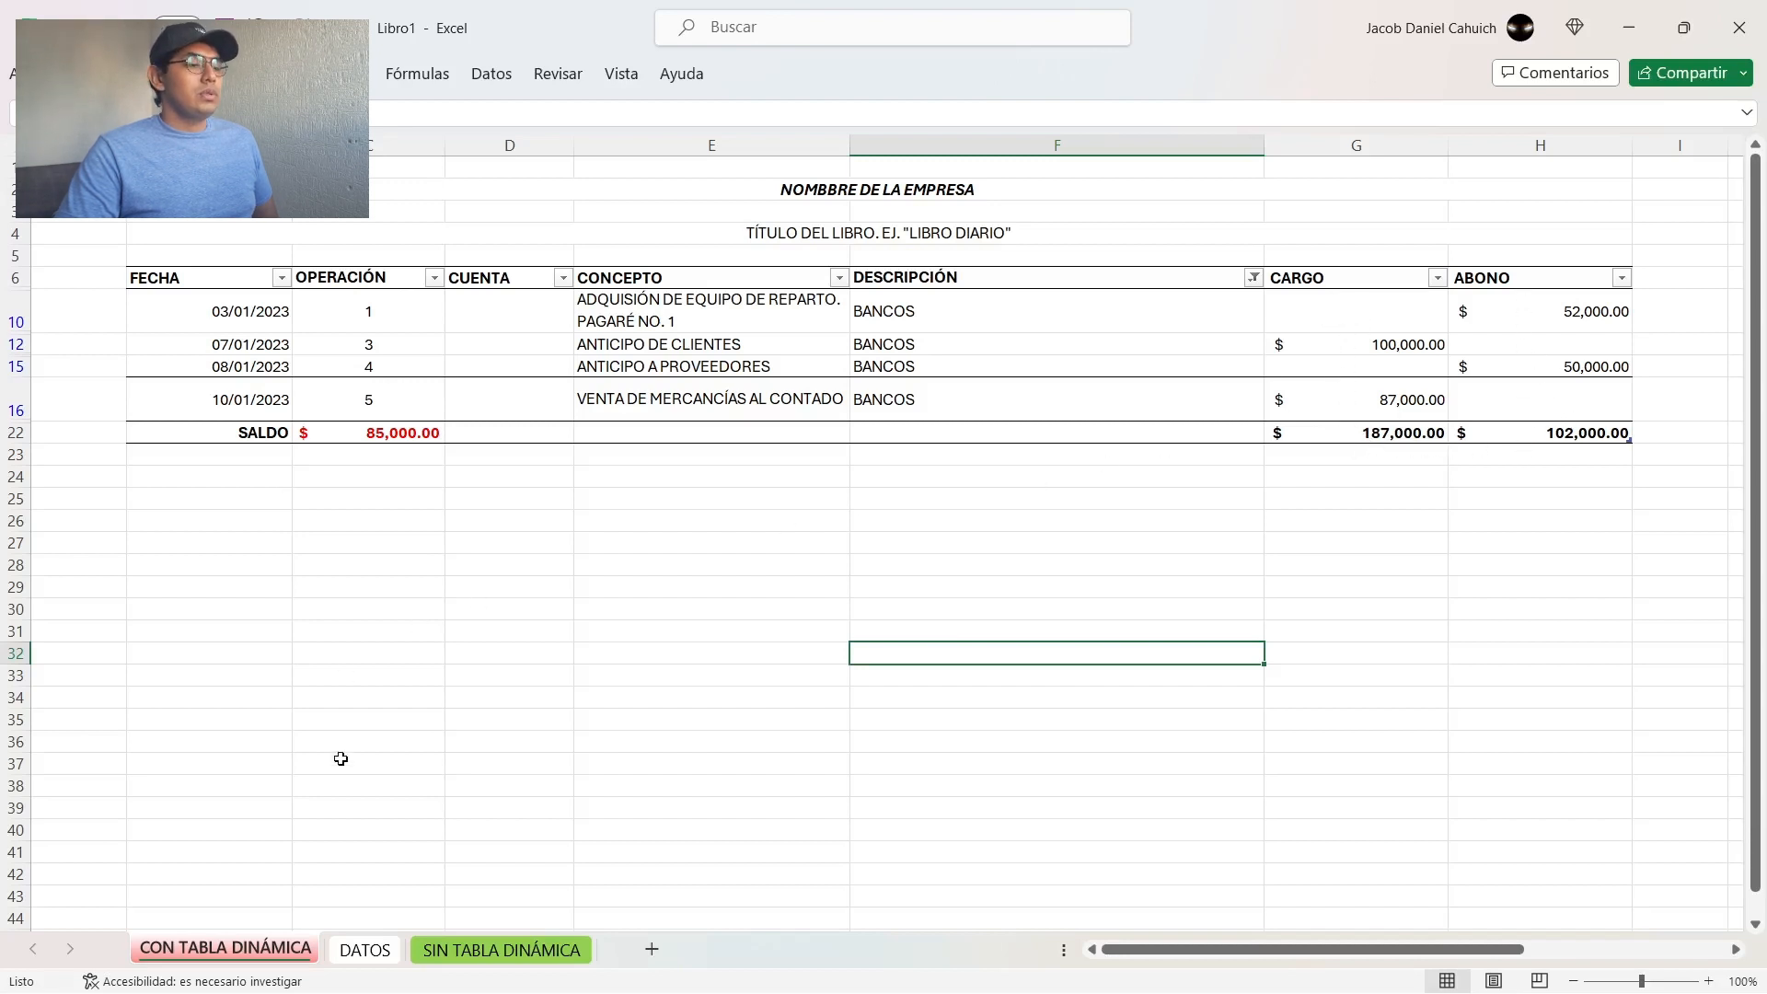
Step: Return to the SIN TABLA DINÁMICA sheet and check the filtered BANCOS rows and the cells below CARGO and ABONO
left_click(480, 958)
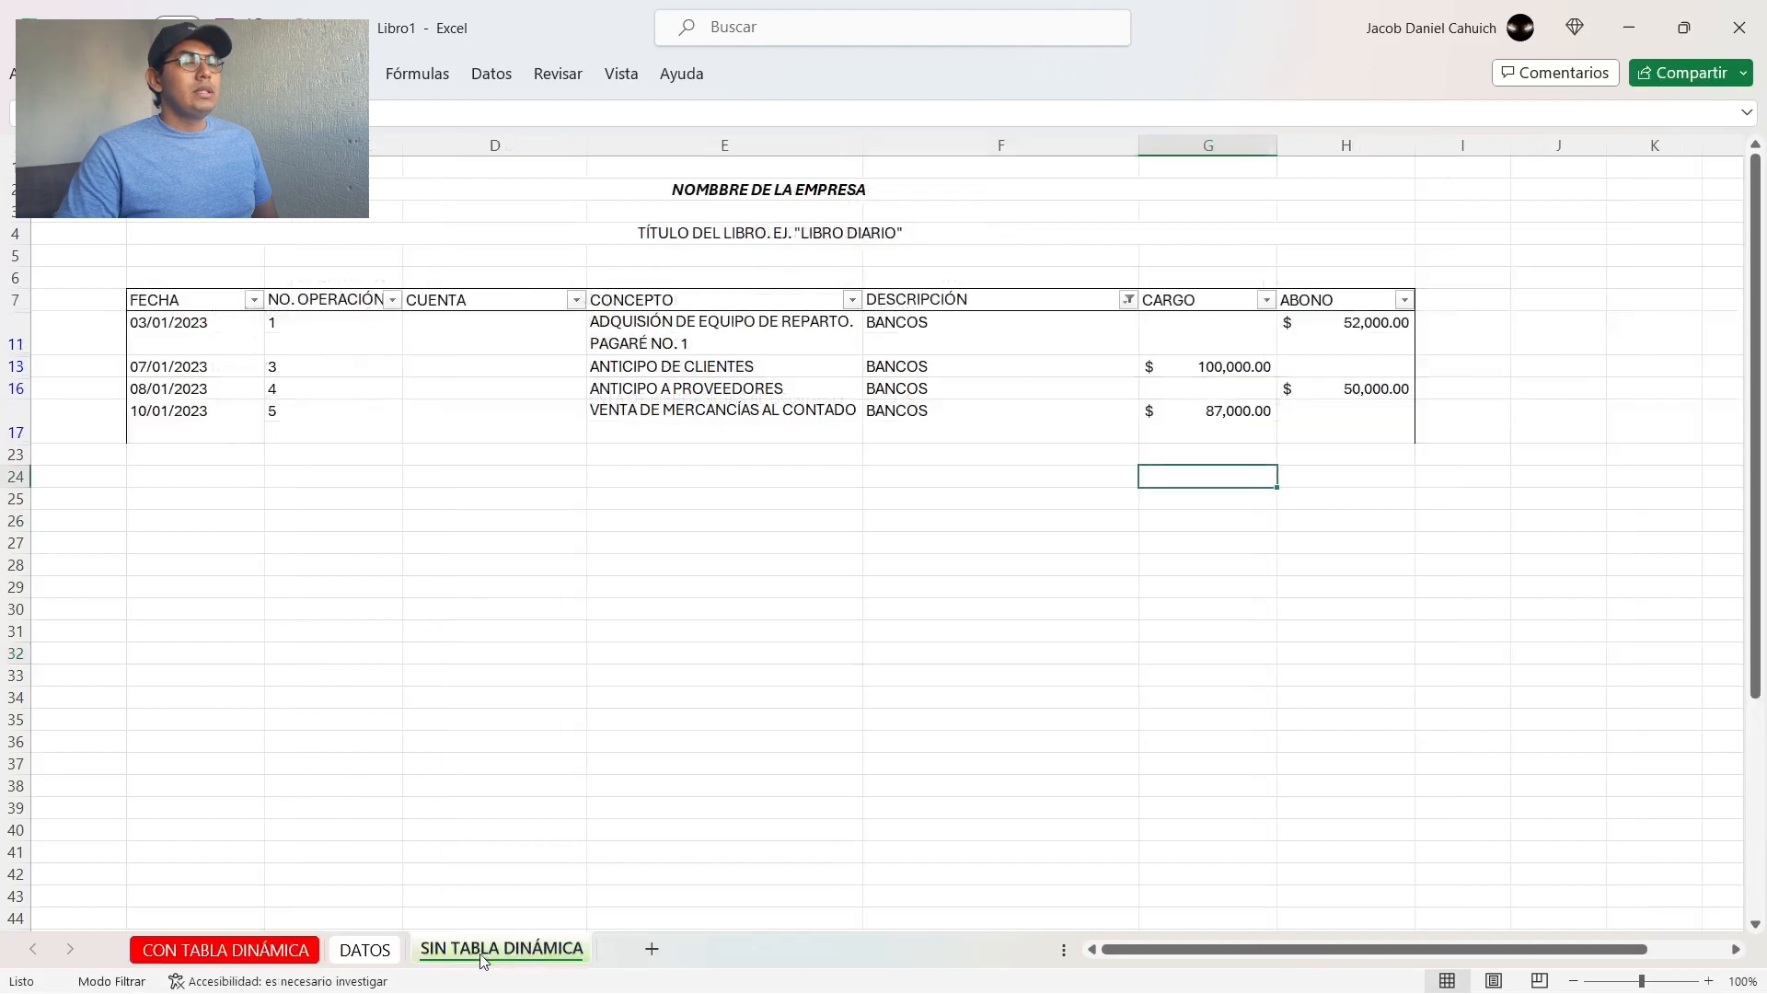
left_click_drag(911, 323, 934, 432)
left_click(959, 516)
left_click(1215, 433)
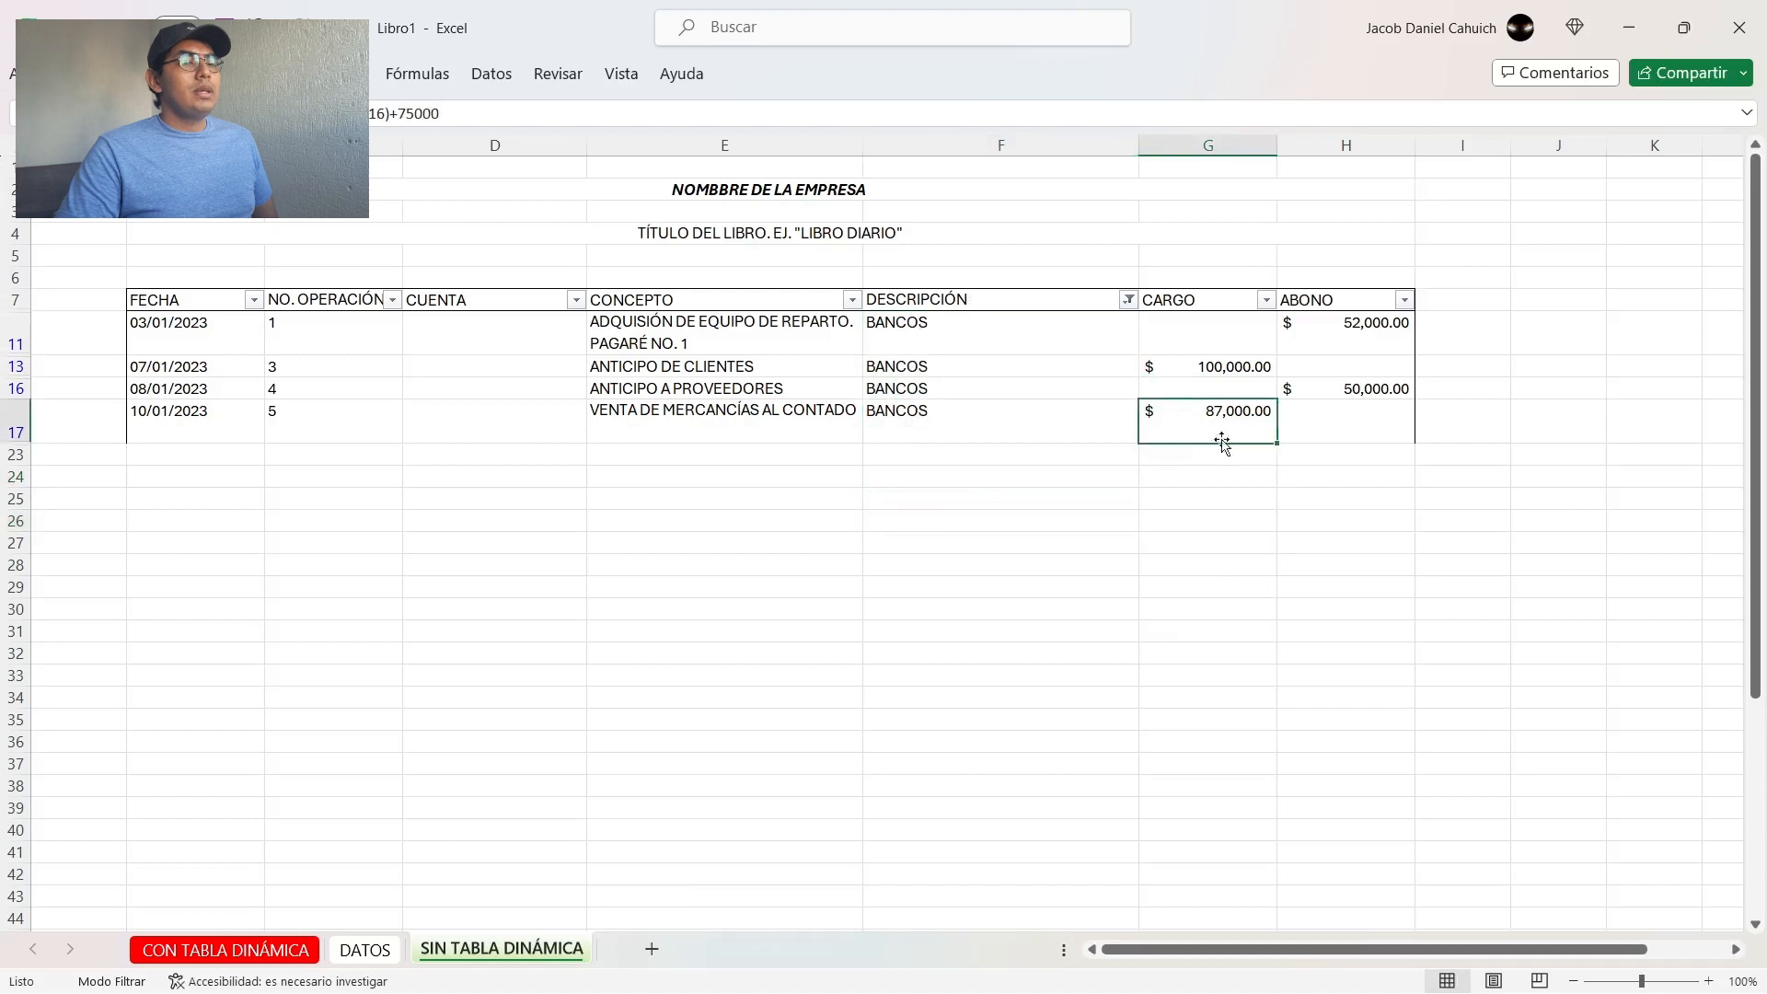
left_click(1216, 458)
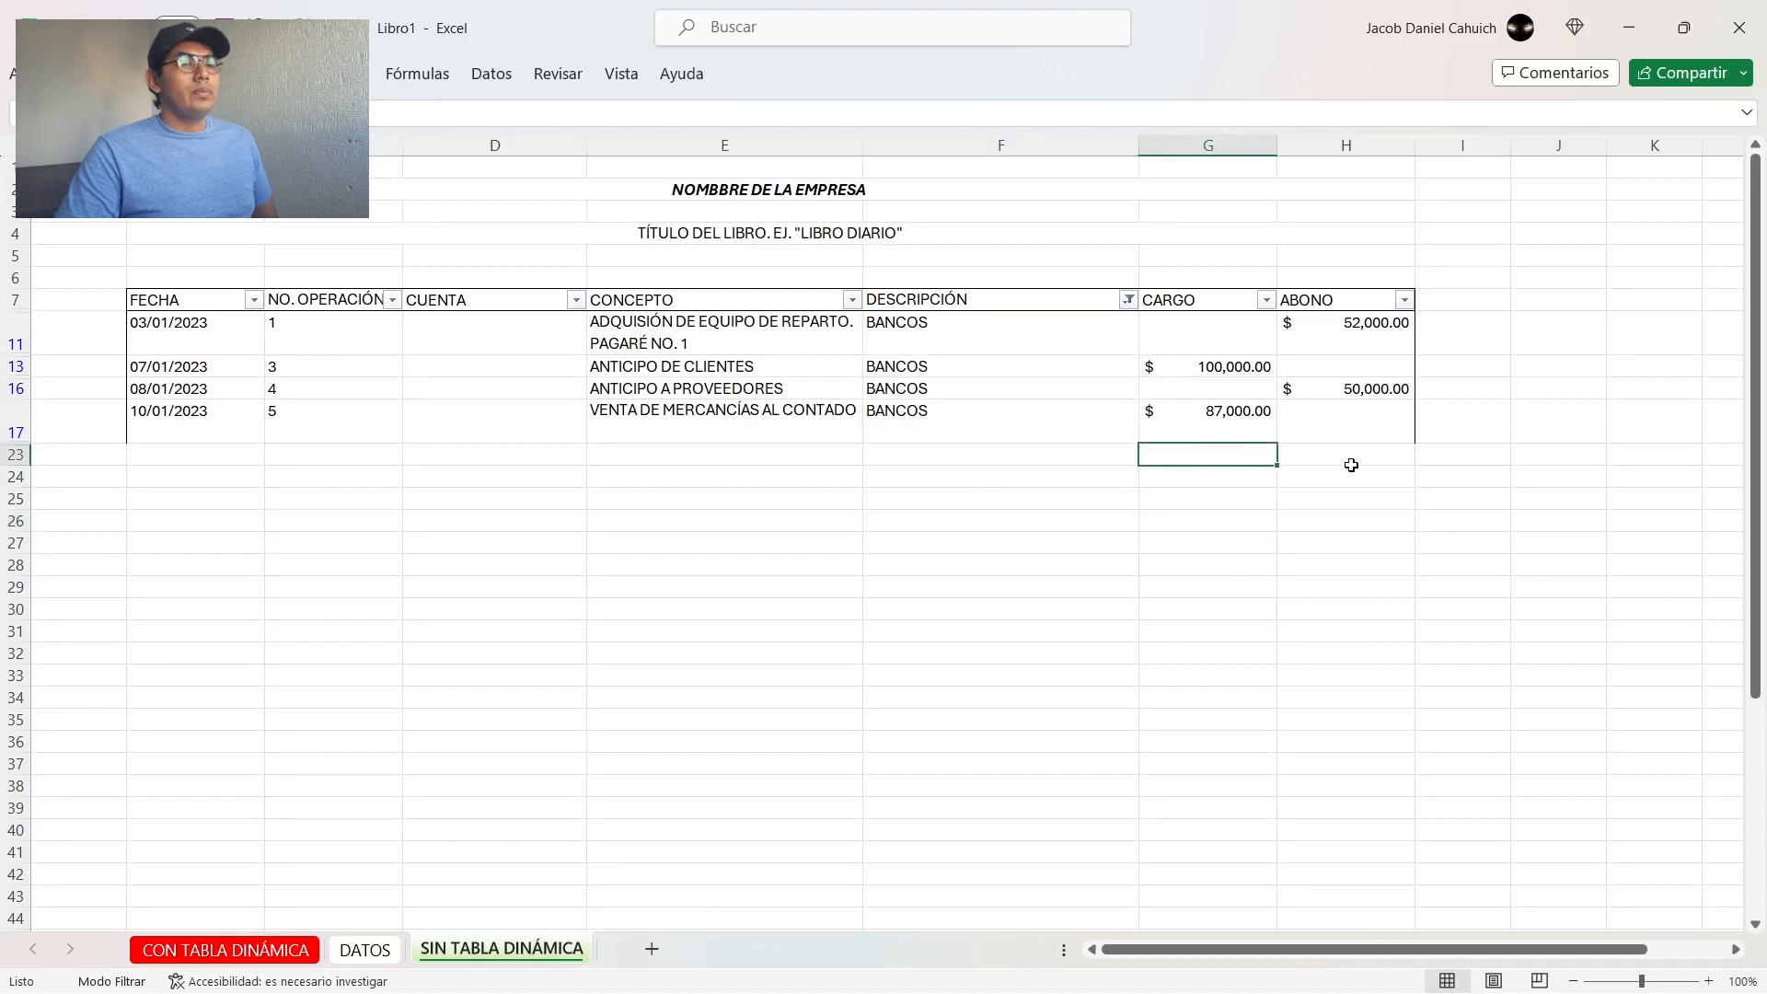
left_click(1350, 465)
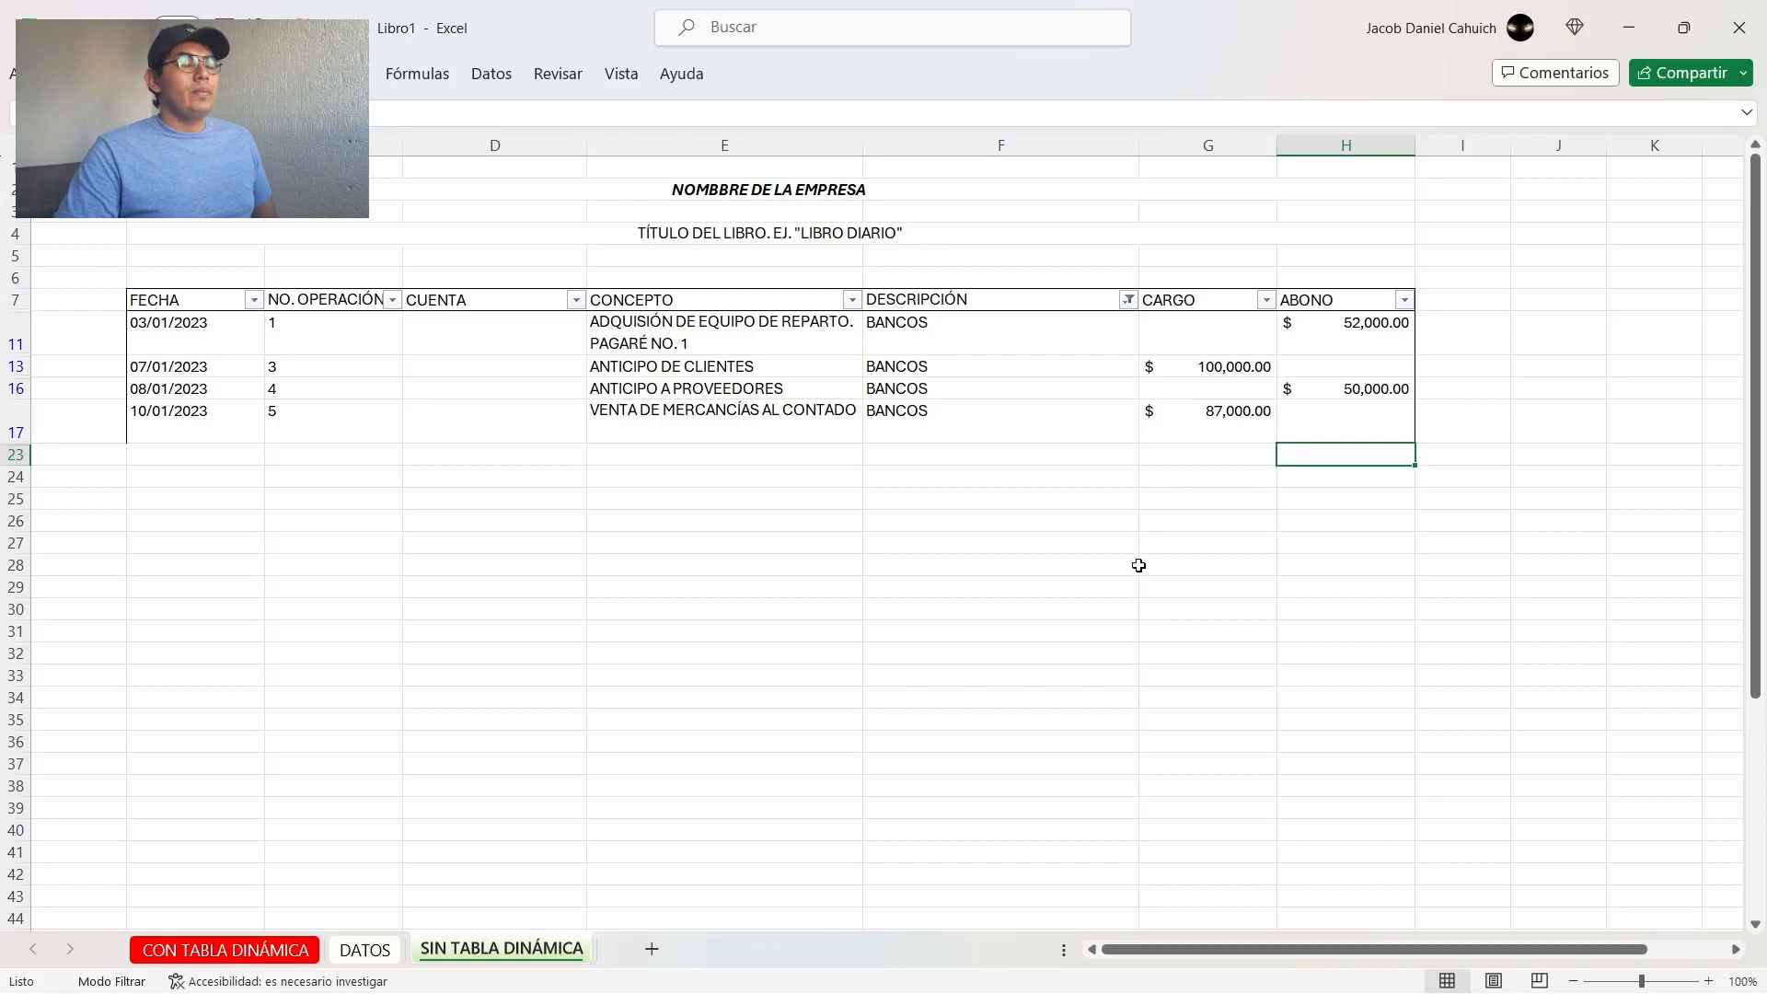
Step: Enter the label TOTAL CARGOS in cell J11, beside the filtered journal
left_click(1549, 348)
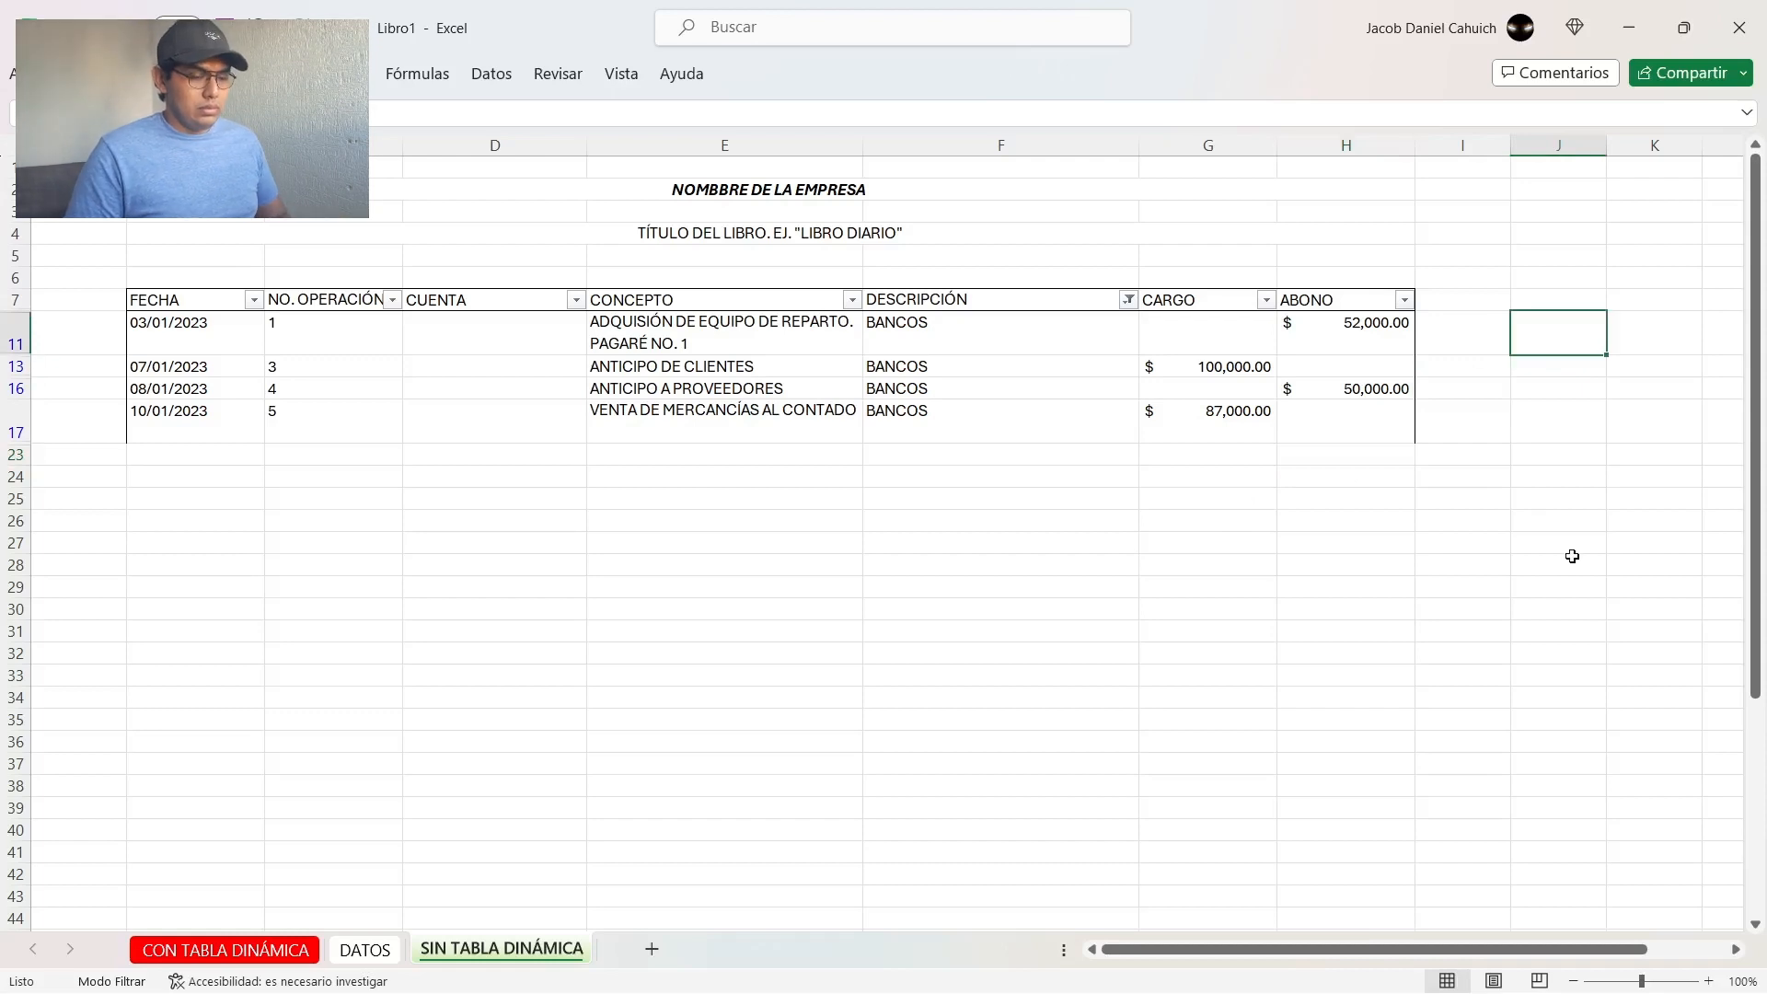
type("TOTAL CARG")
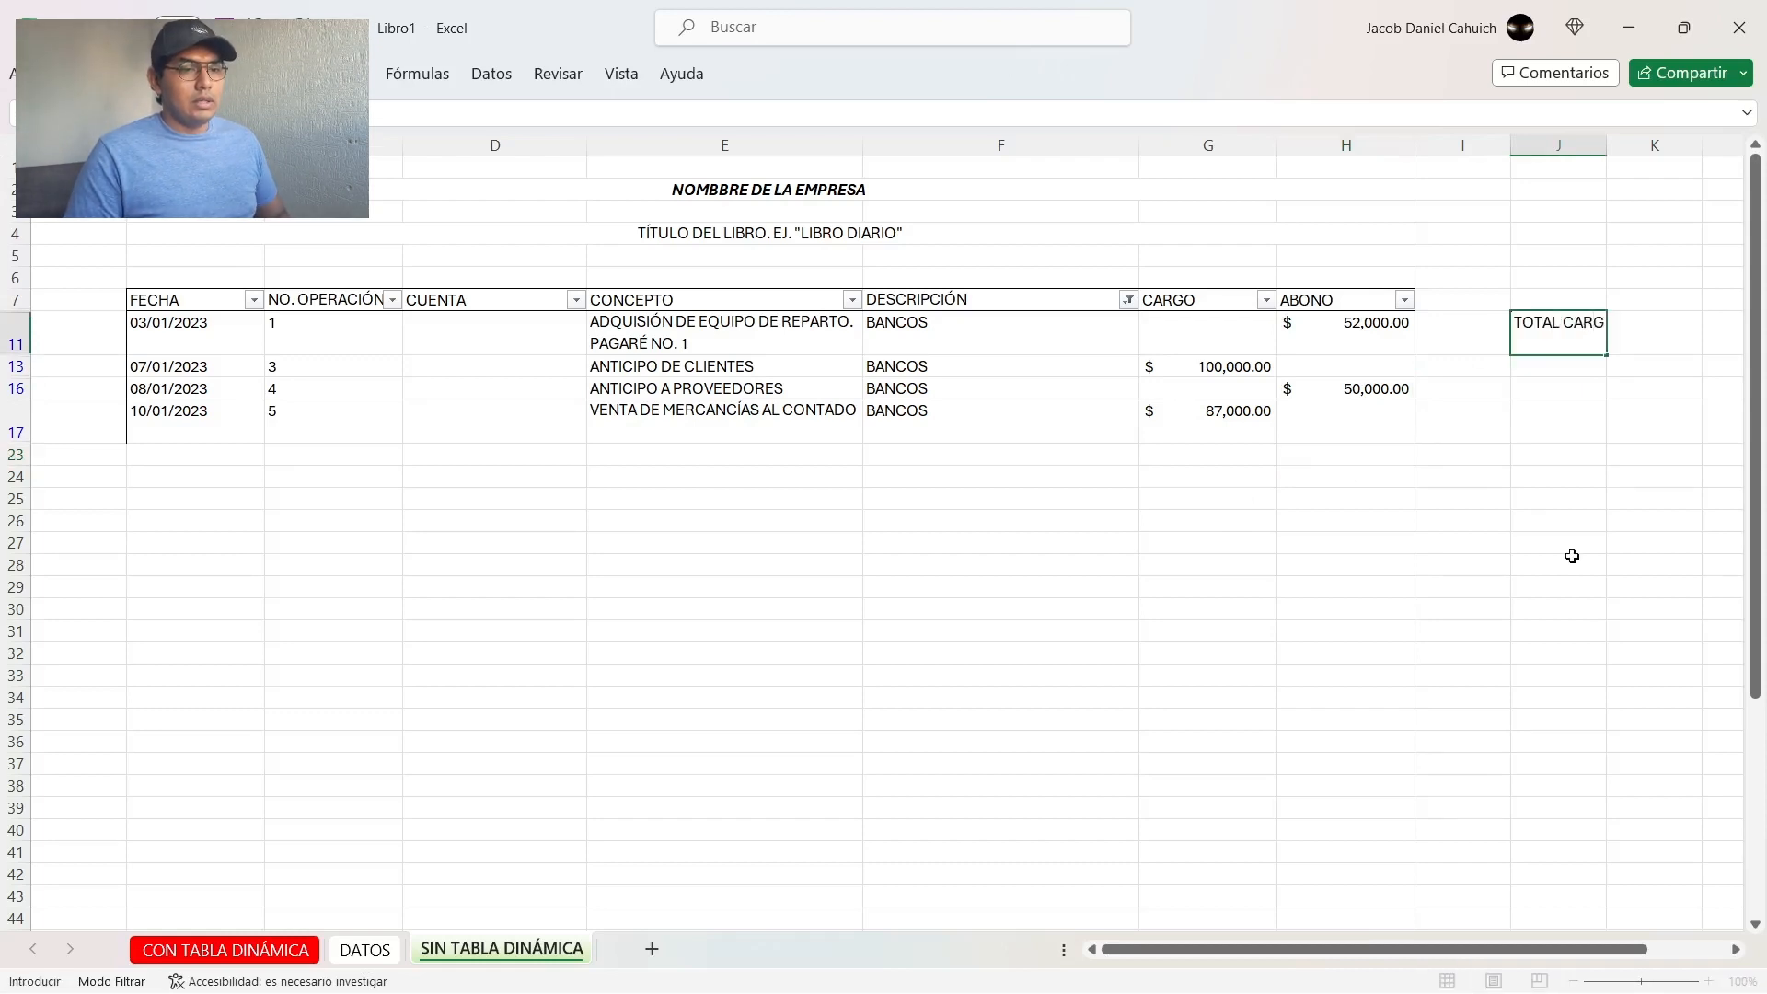
type("OS")
key("Return")
Step: Total the filtered CARGO column in J13 with the formula =SUMA(G11:G17)
type("=")
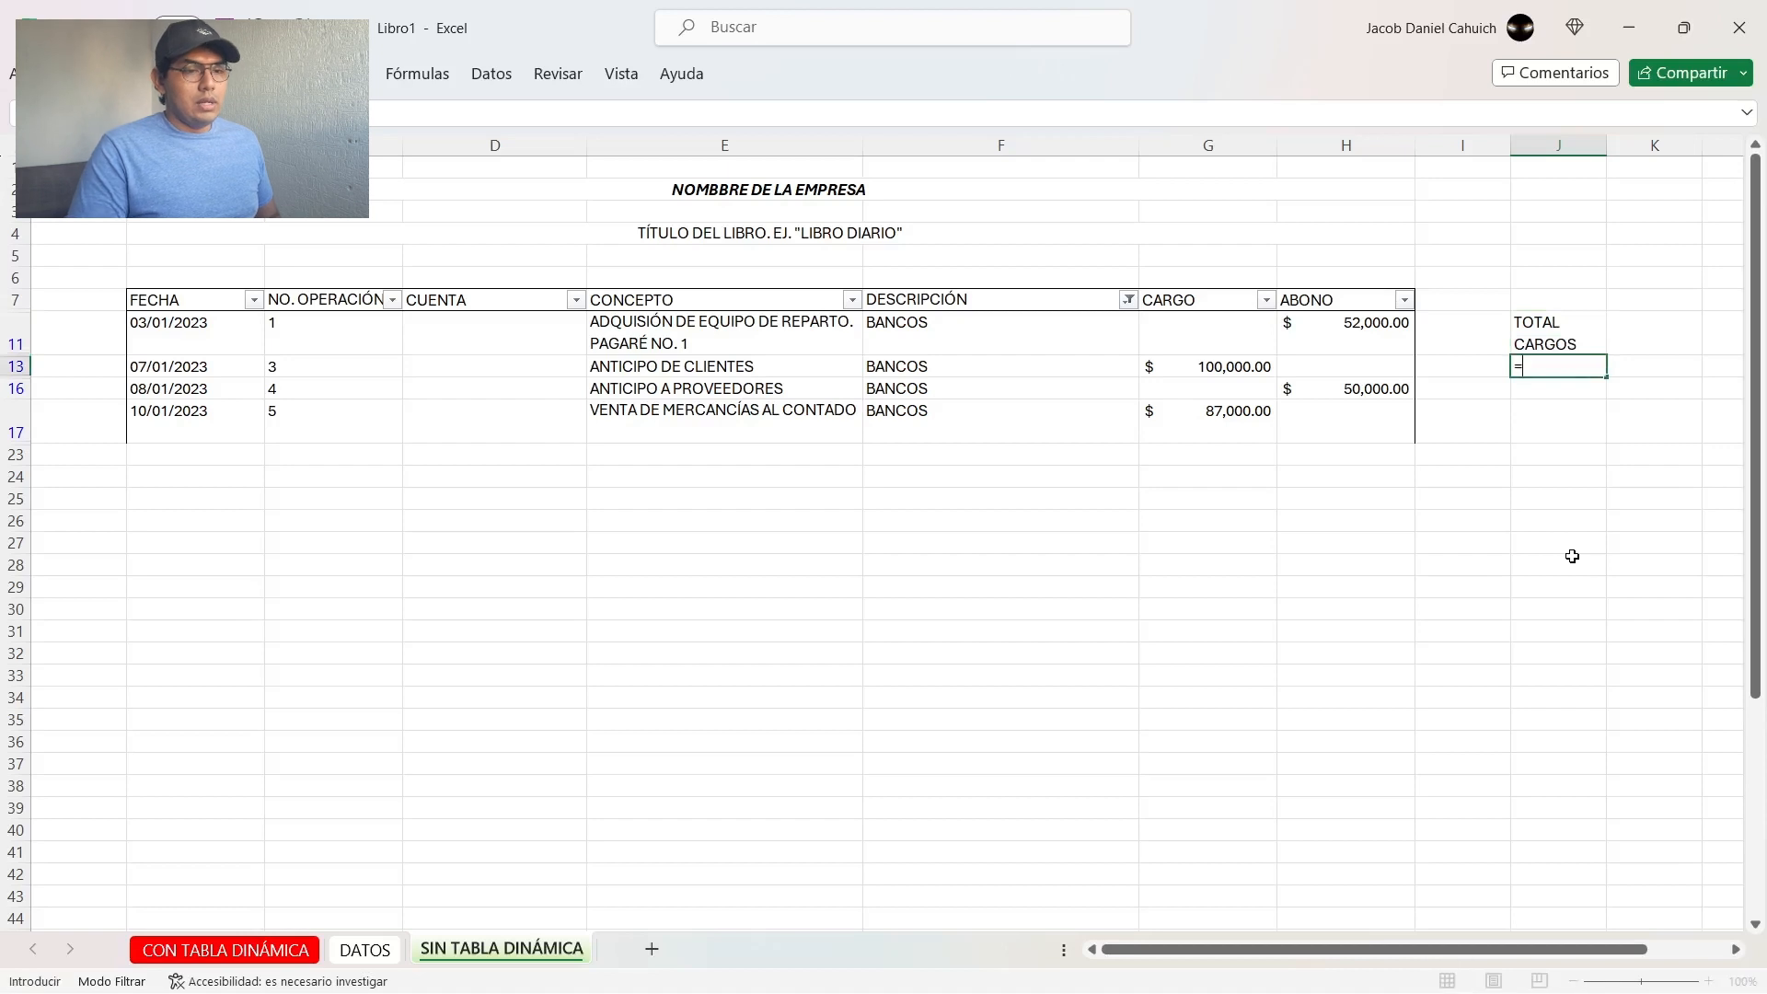
type("SUMA(")
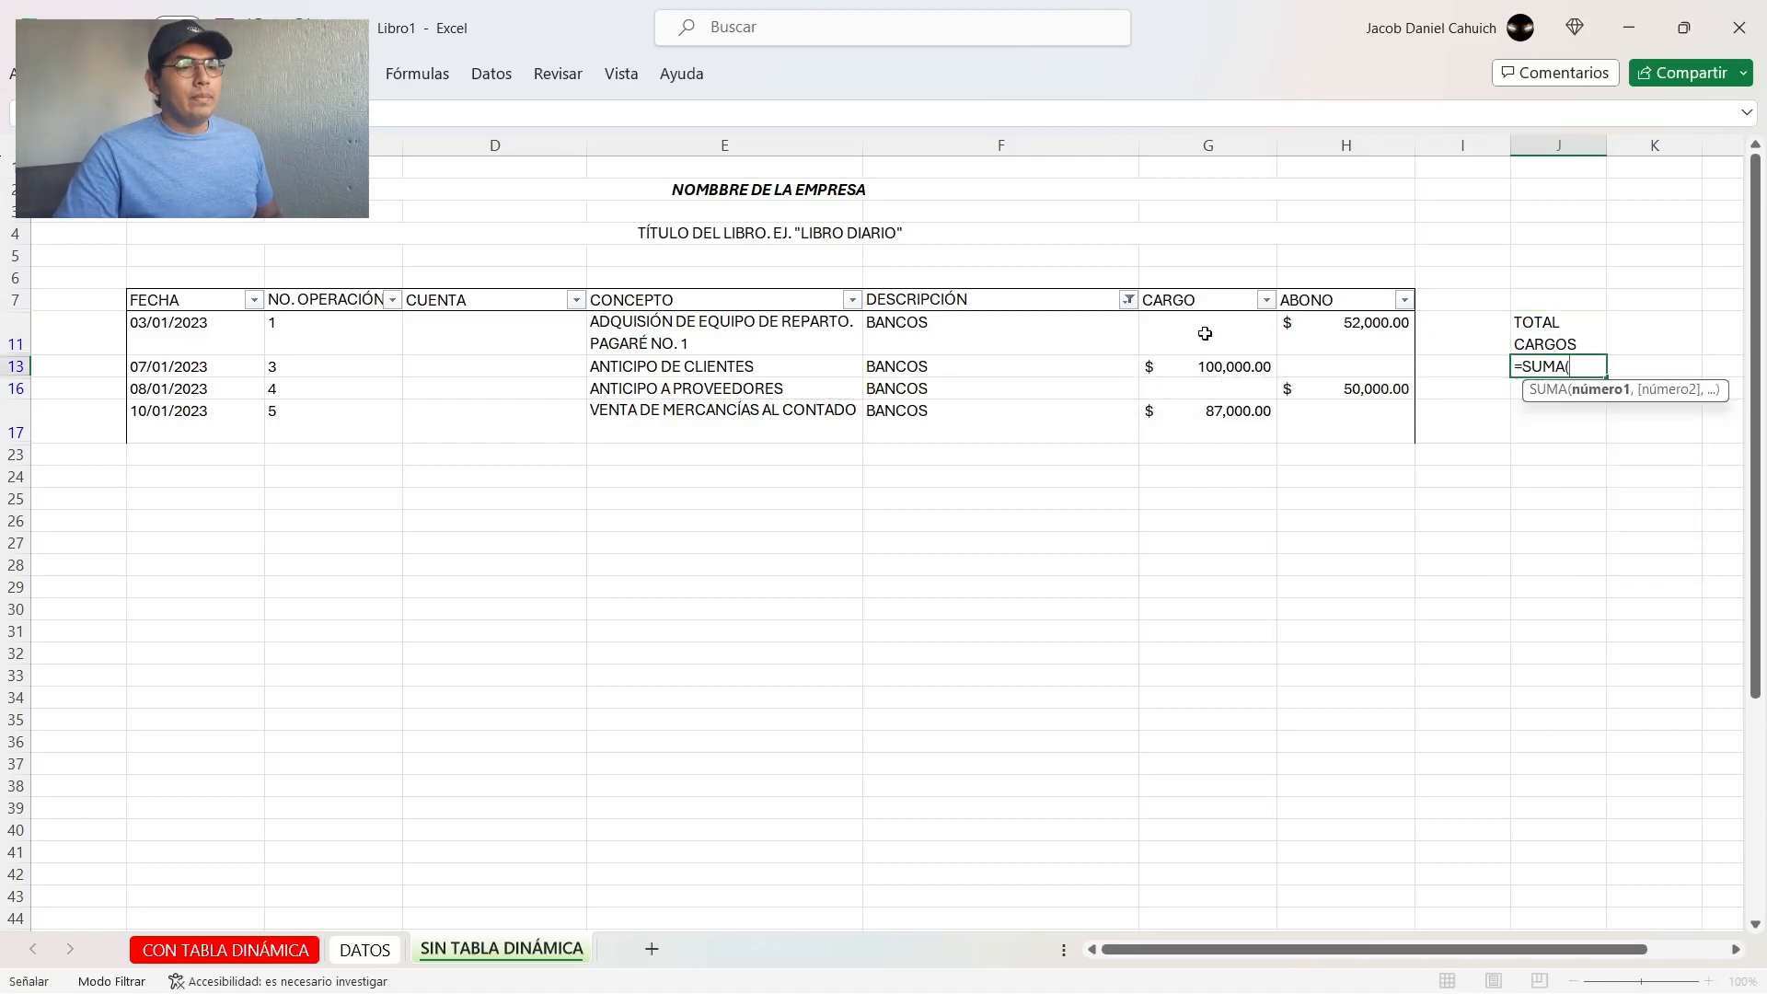
left_click_drag(1205, 333, 1188, 417)
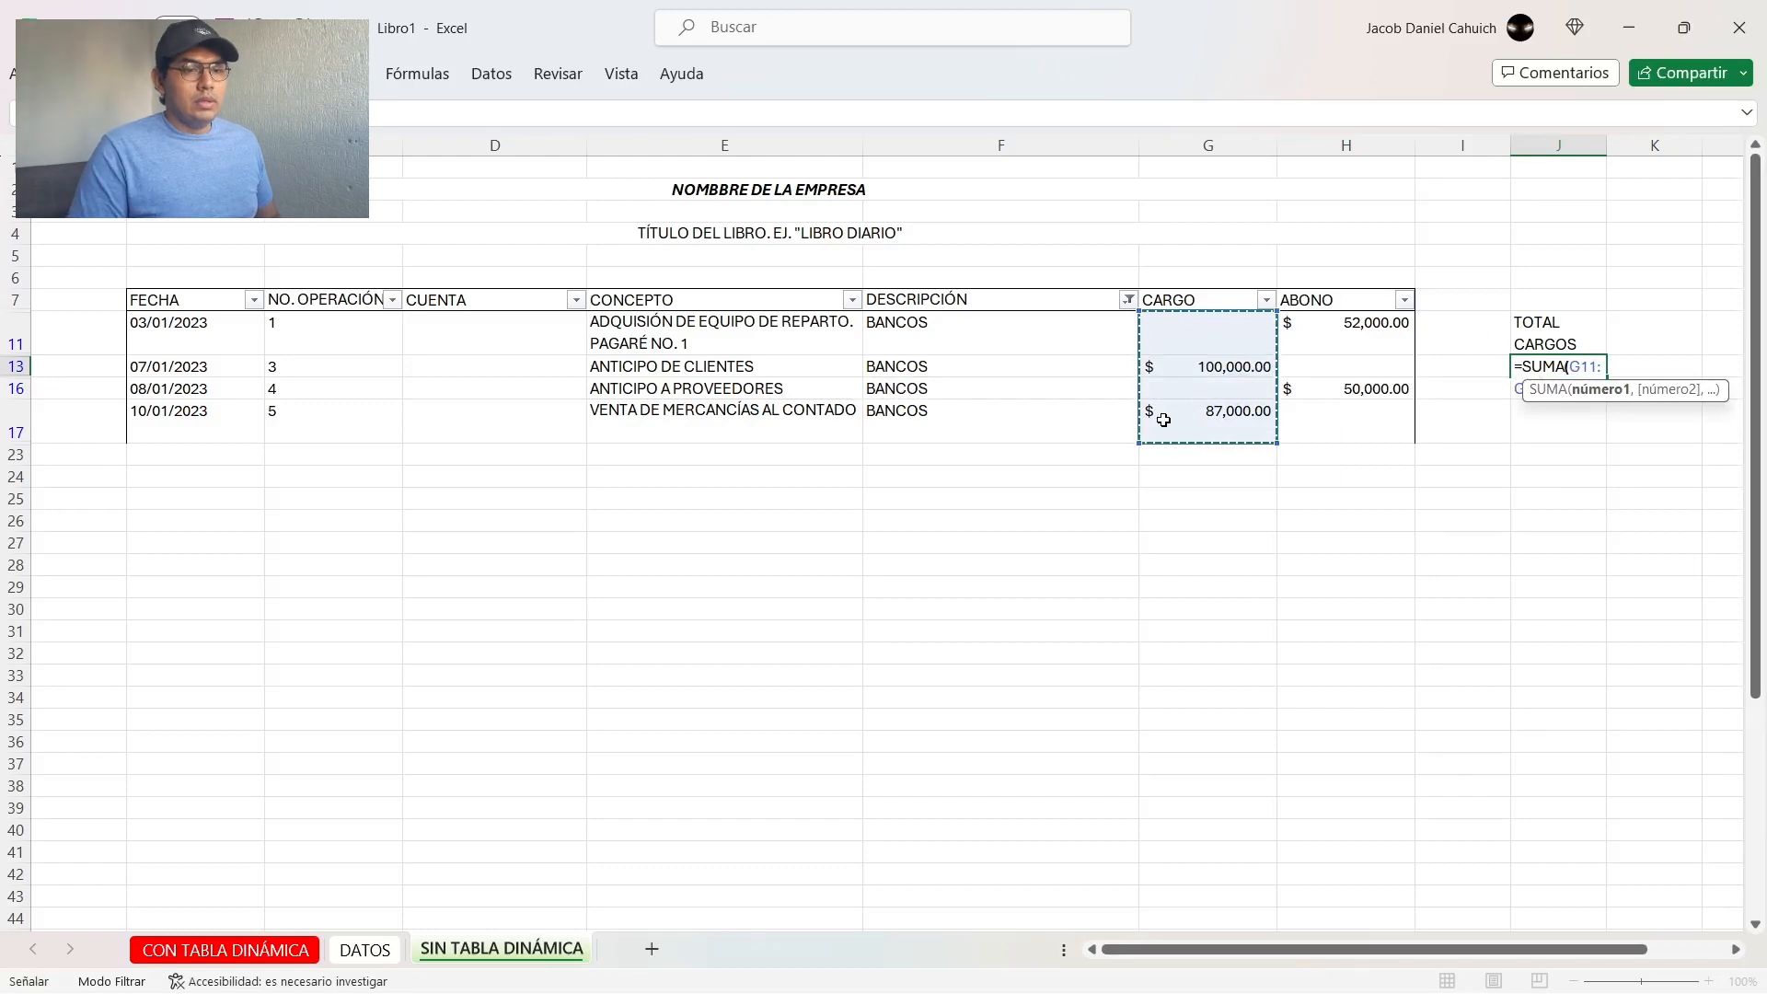
type(")")
key("Return")
key("Up")
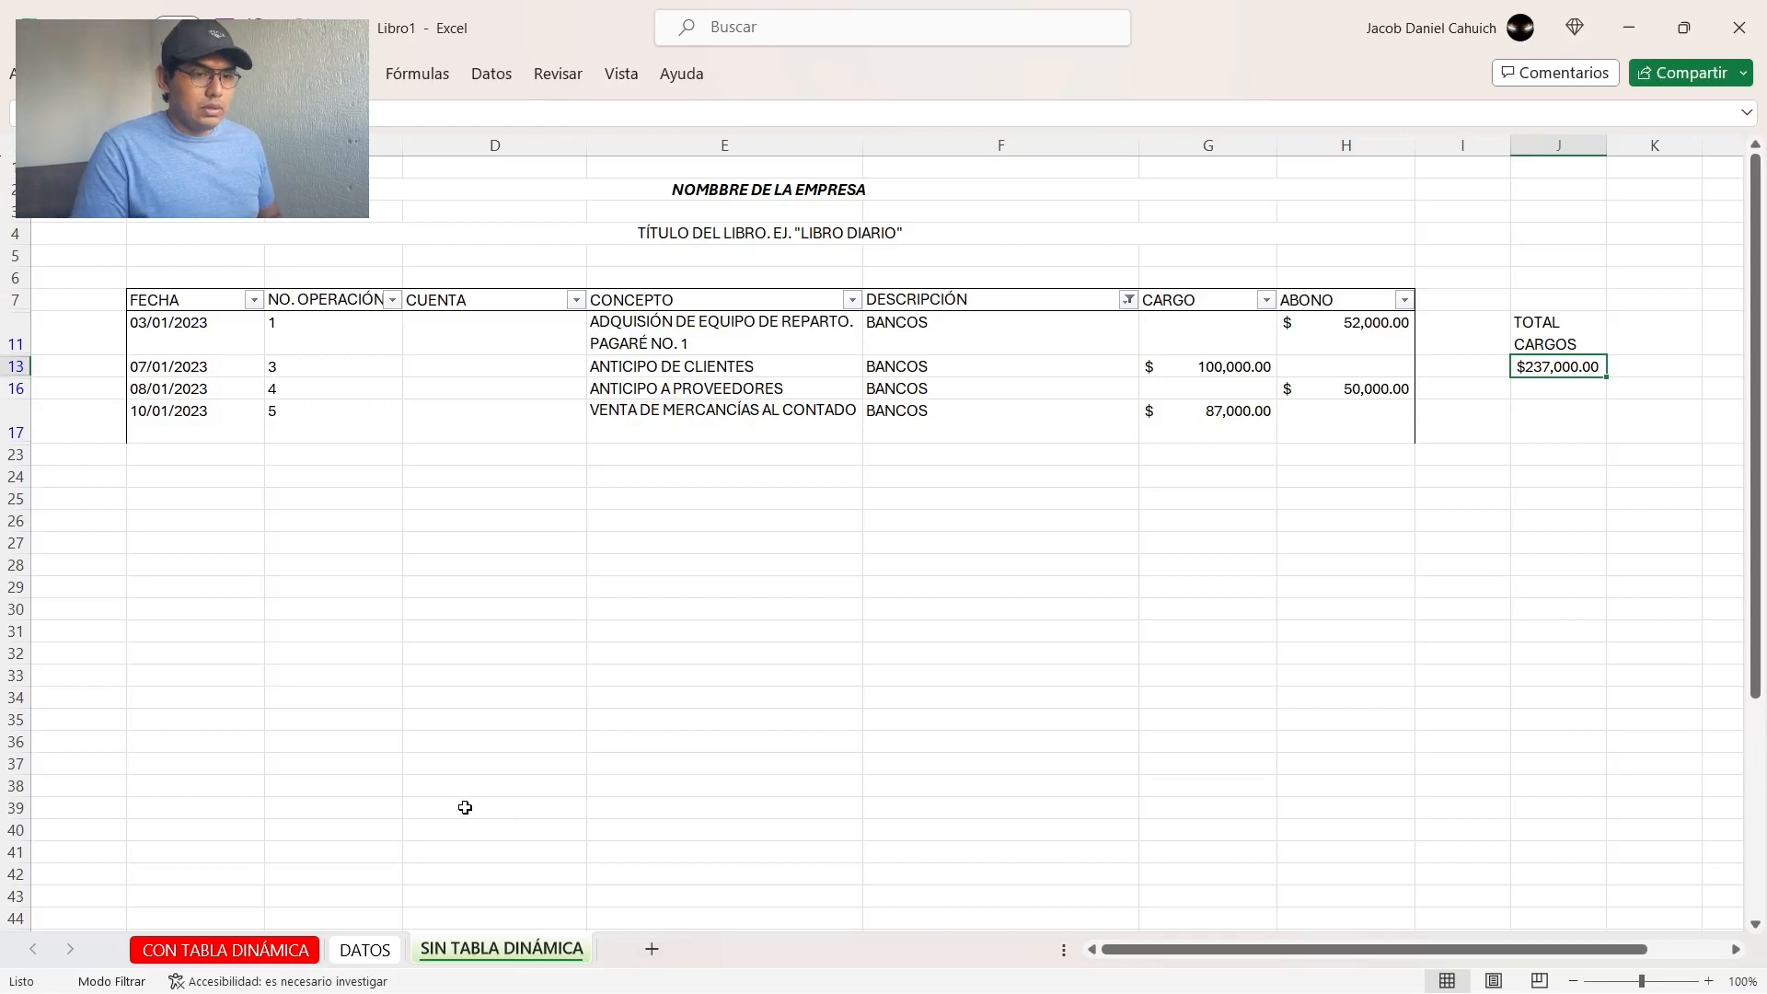
Step: Re-enter the range sum =SUMA(G11:G17) in J13 to demonstrate the CARGO total again
type("=SU")
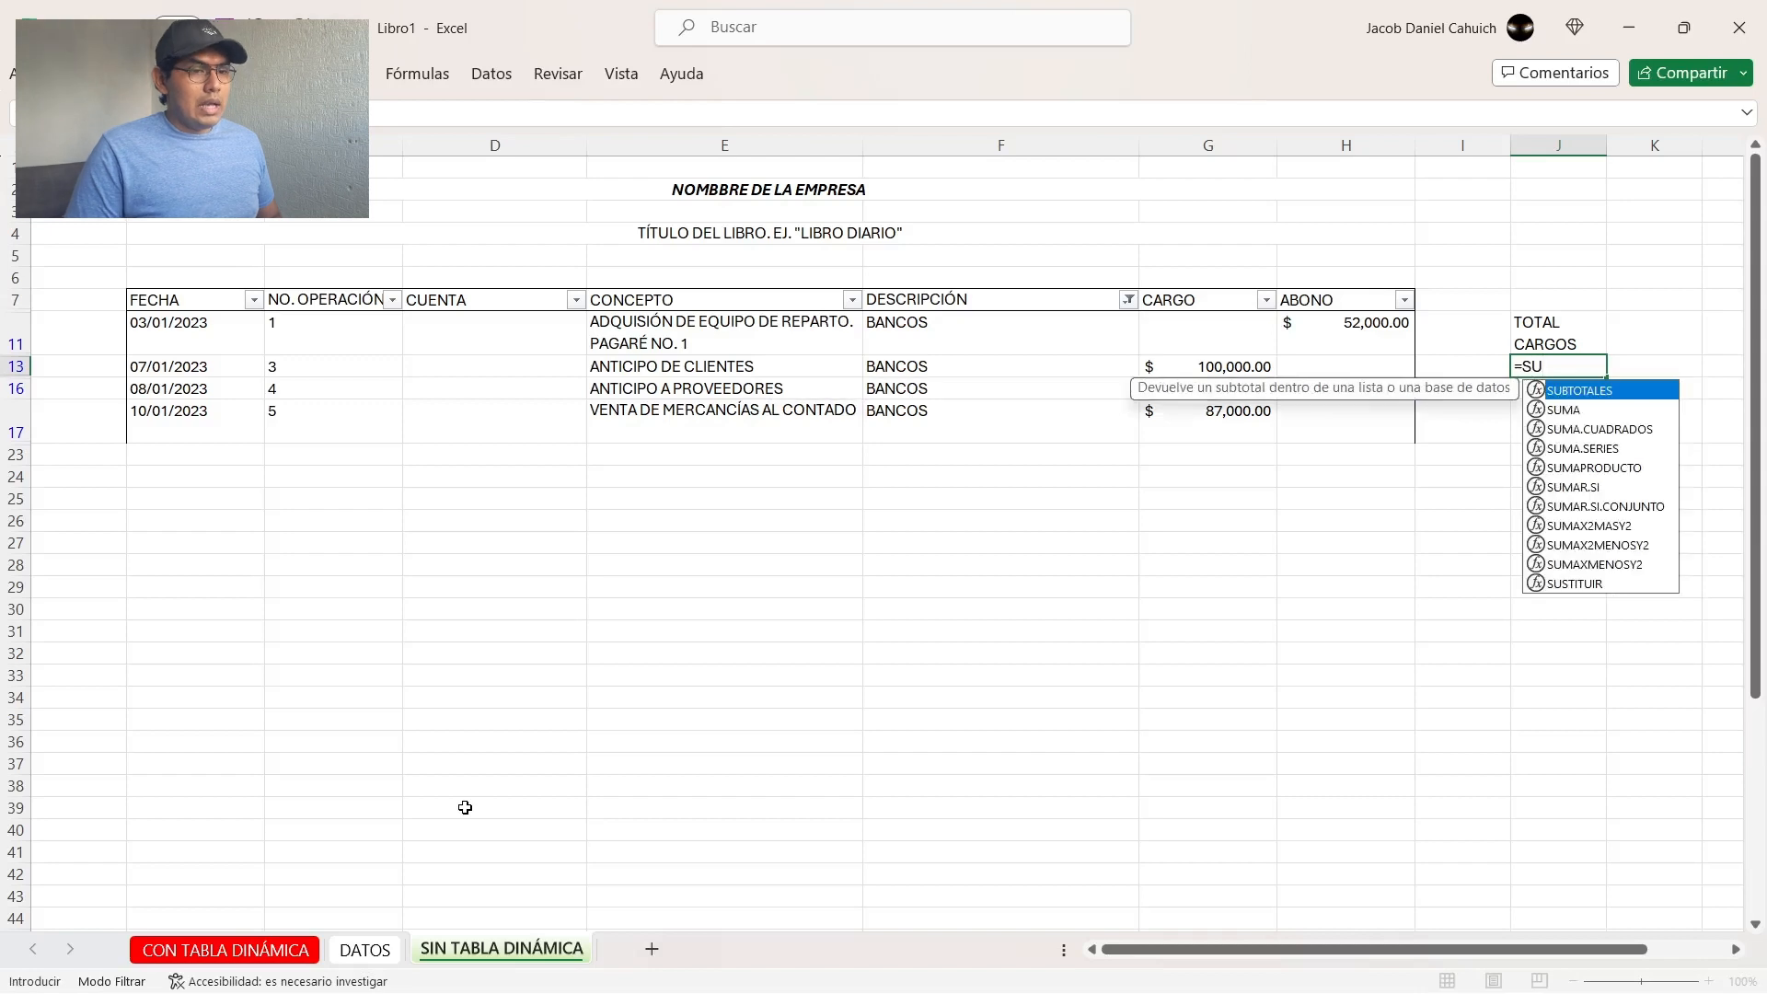
type("MA(")
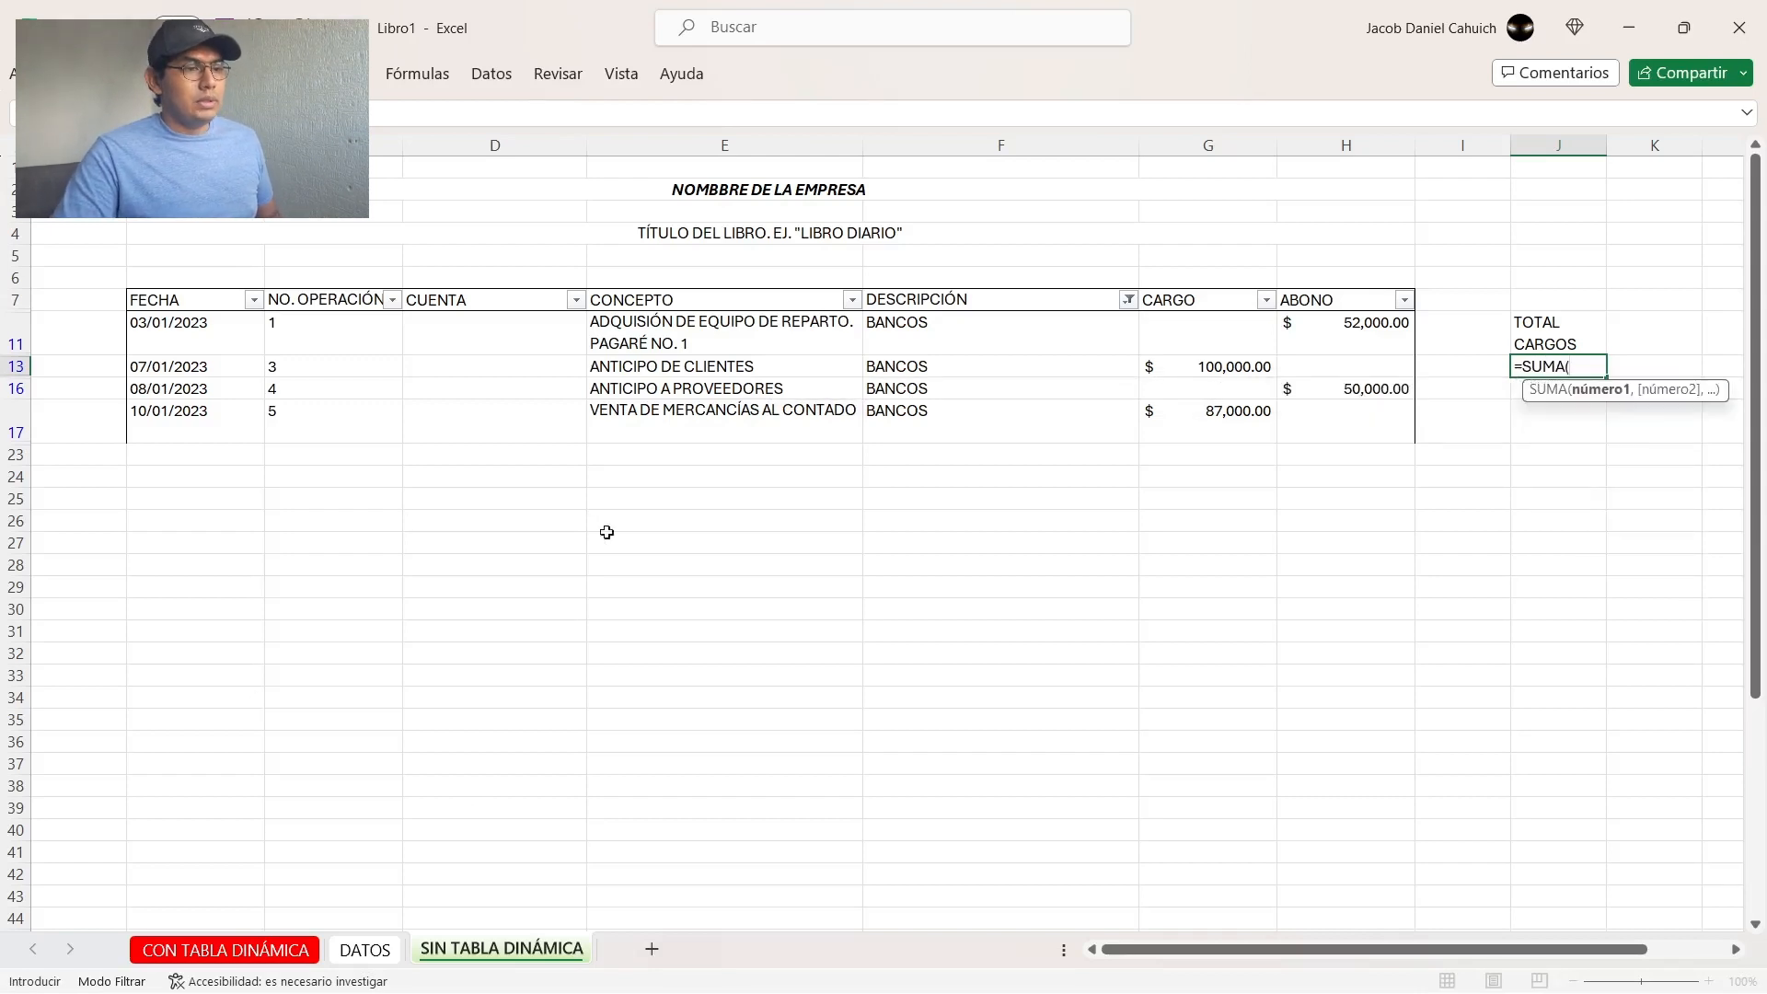
left_click_drag(1221, 333, 1183, 410)
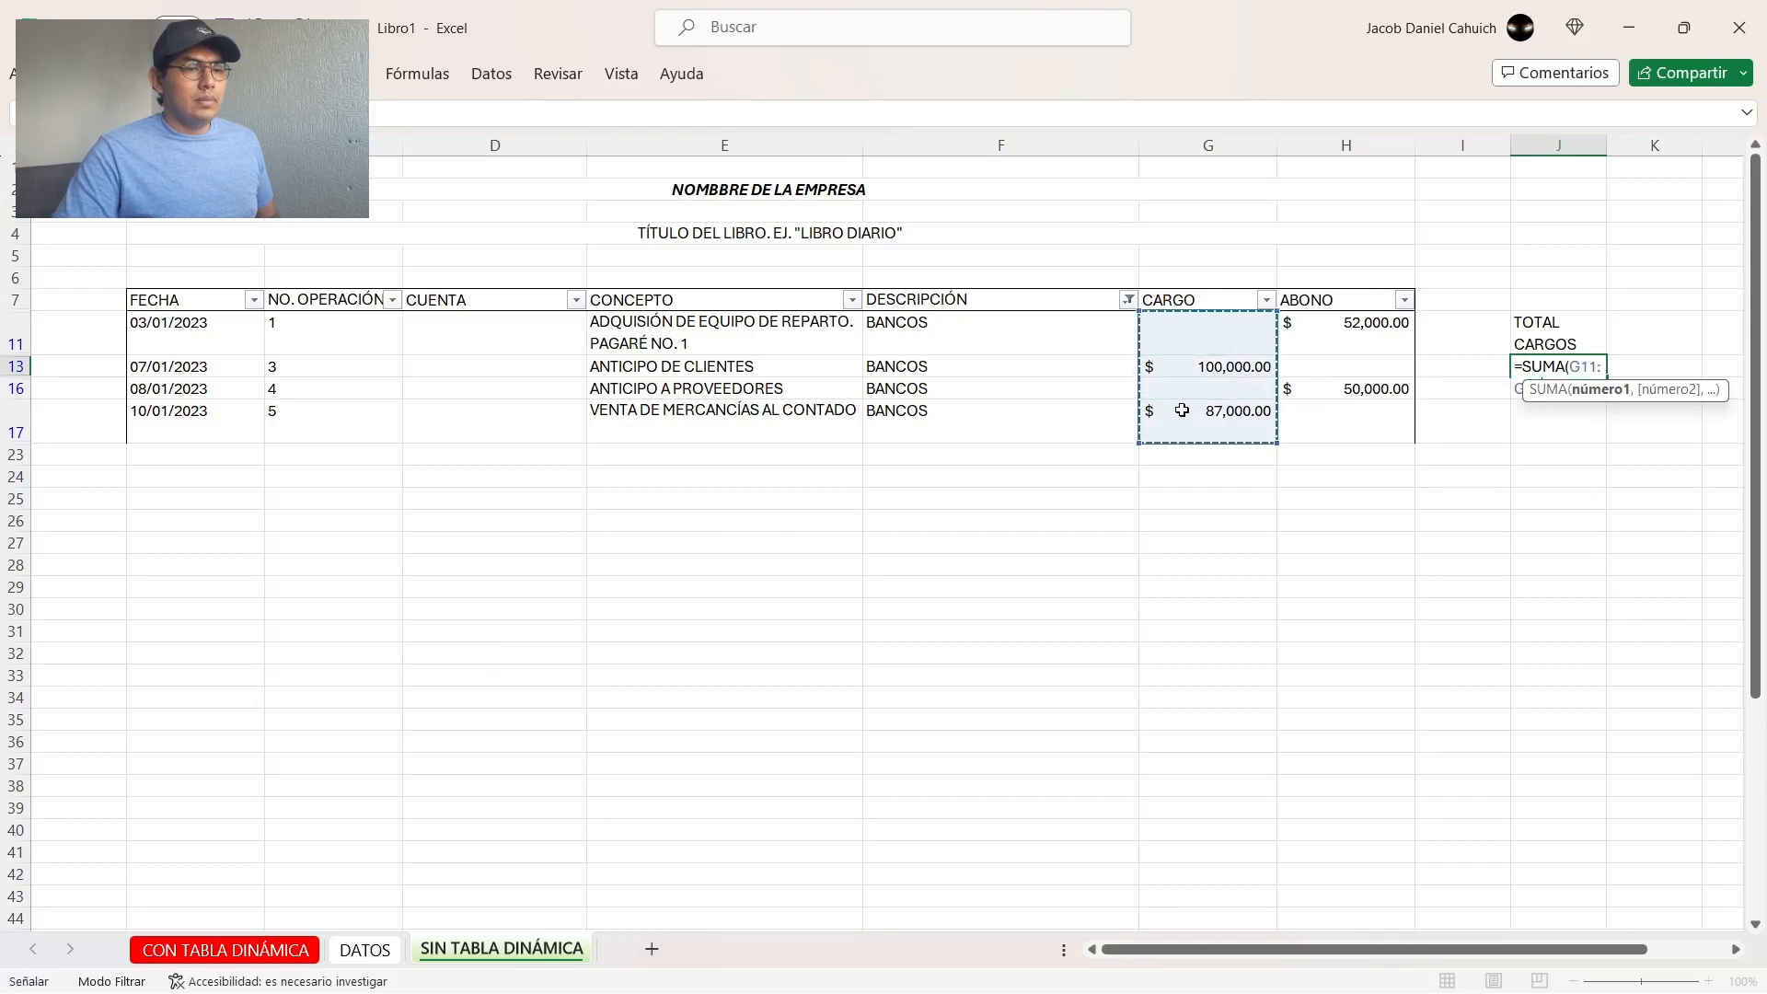
type(")")
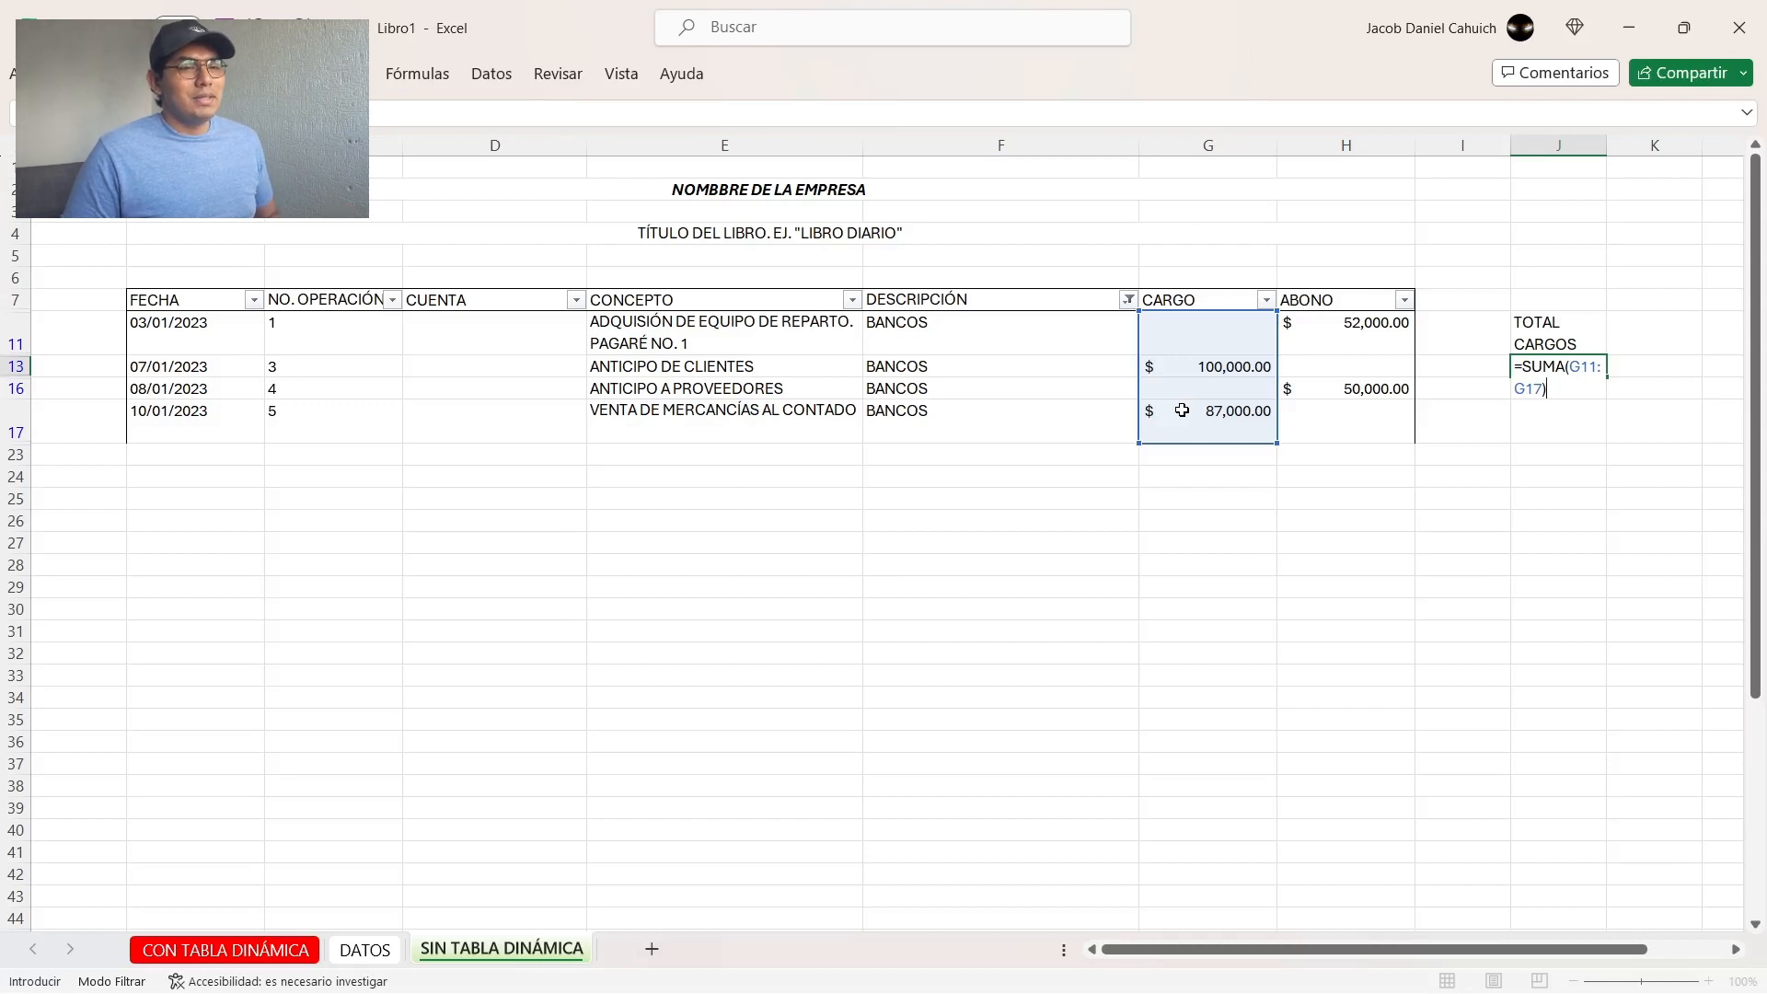
key("Return")
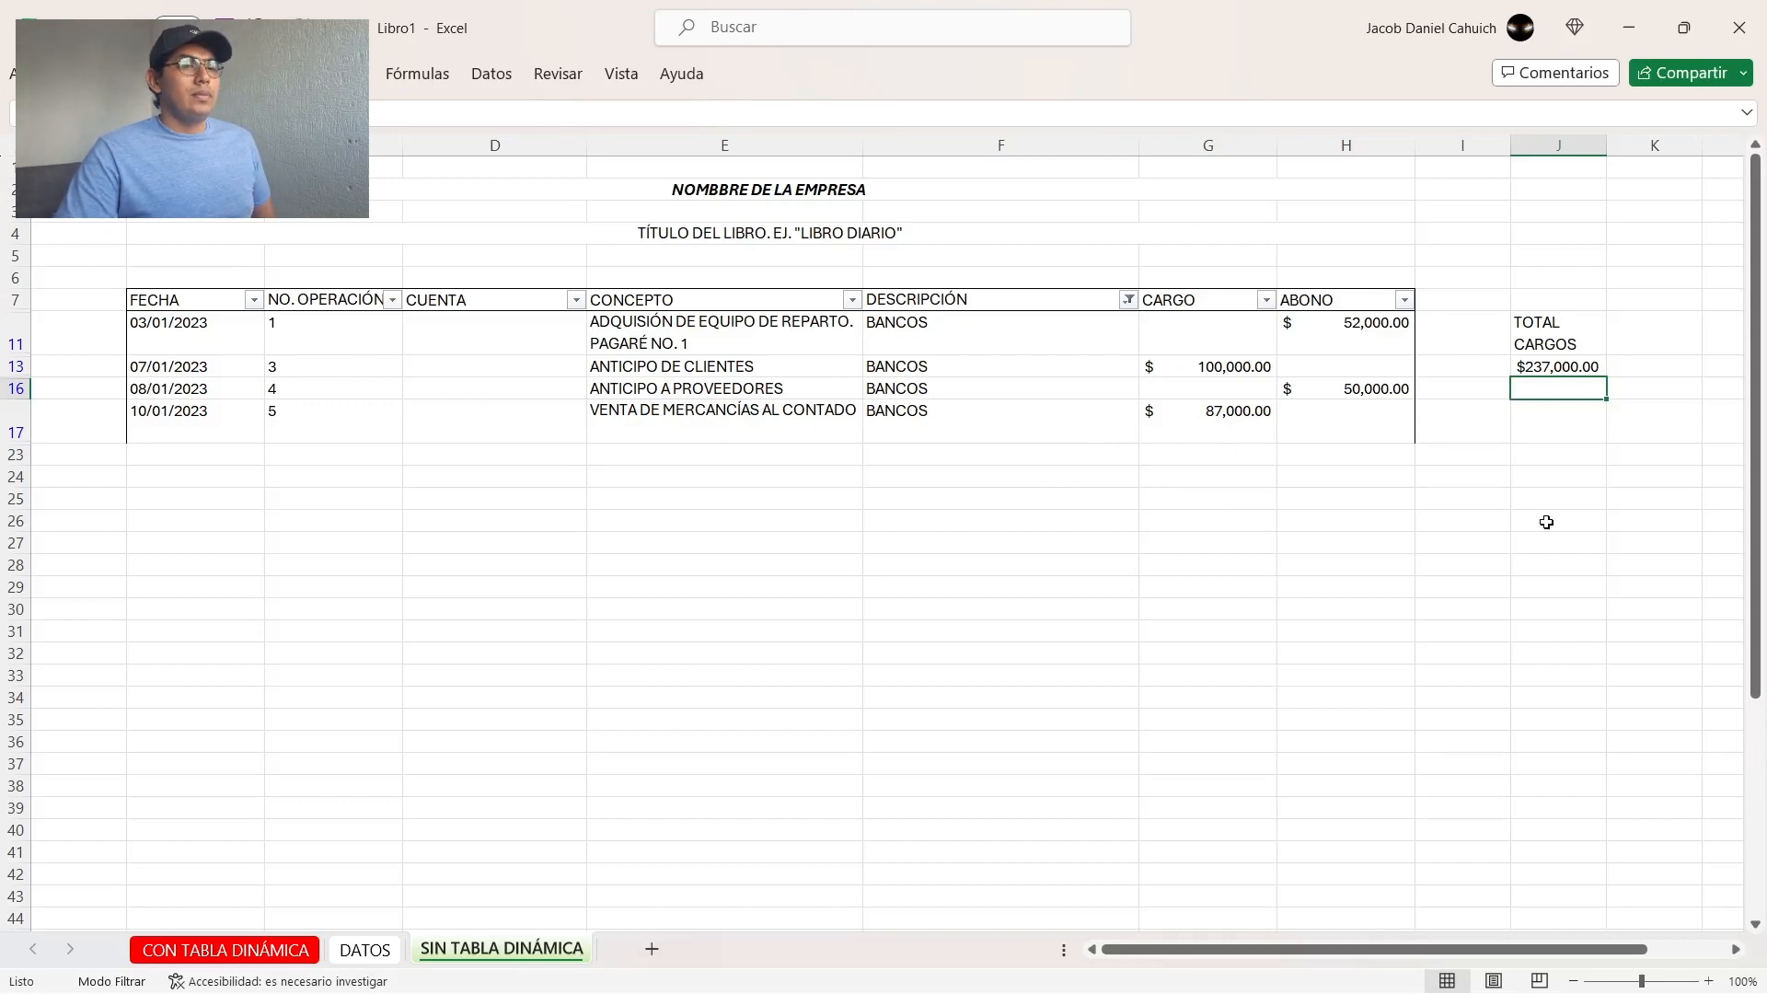
key("Up")
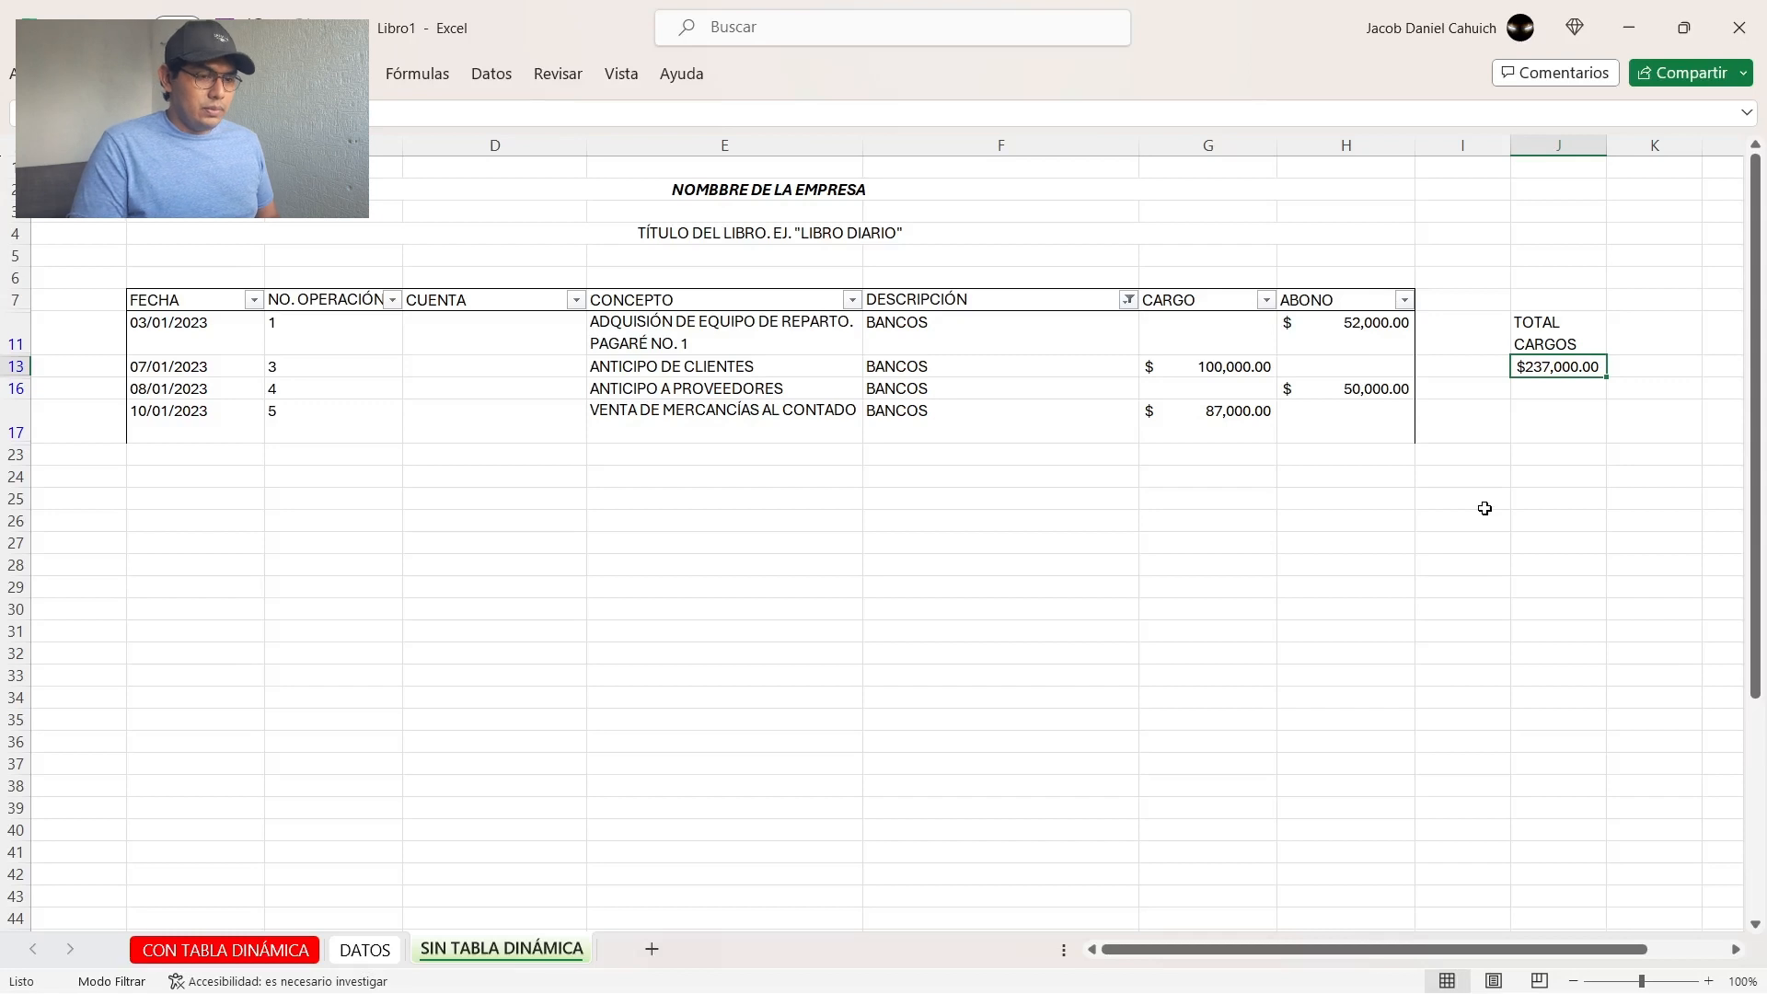
Step: Replace the total in J13 with =SUMA(G13,G17), adding only the individual BANCOS charge cells
type("=")
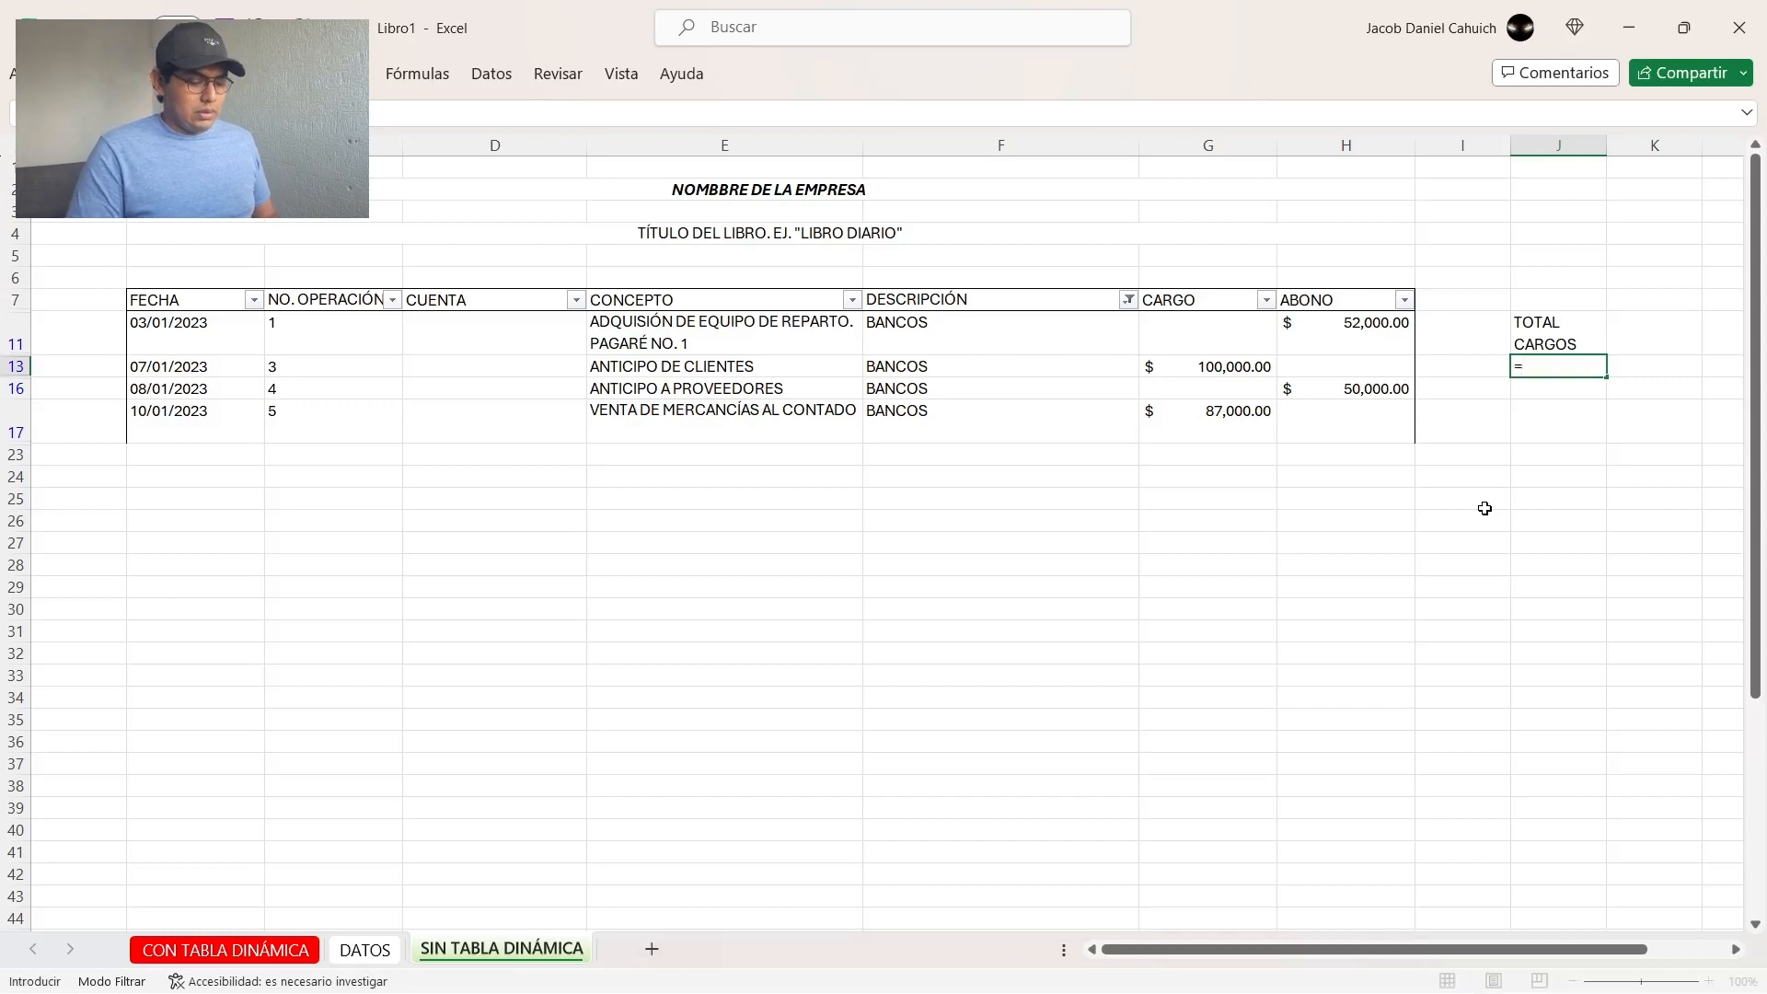
type("SUMA(")
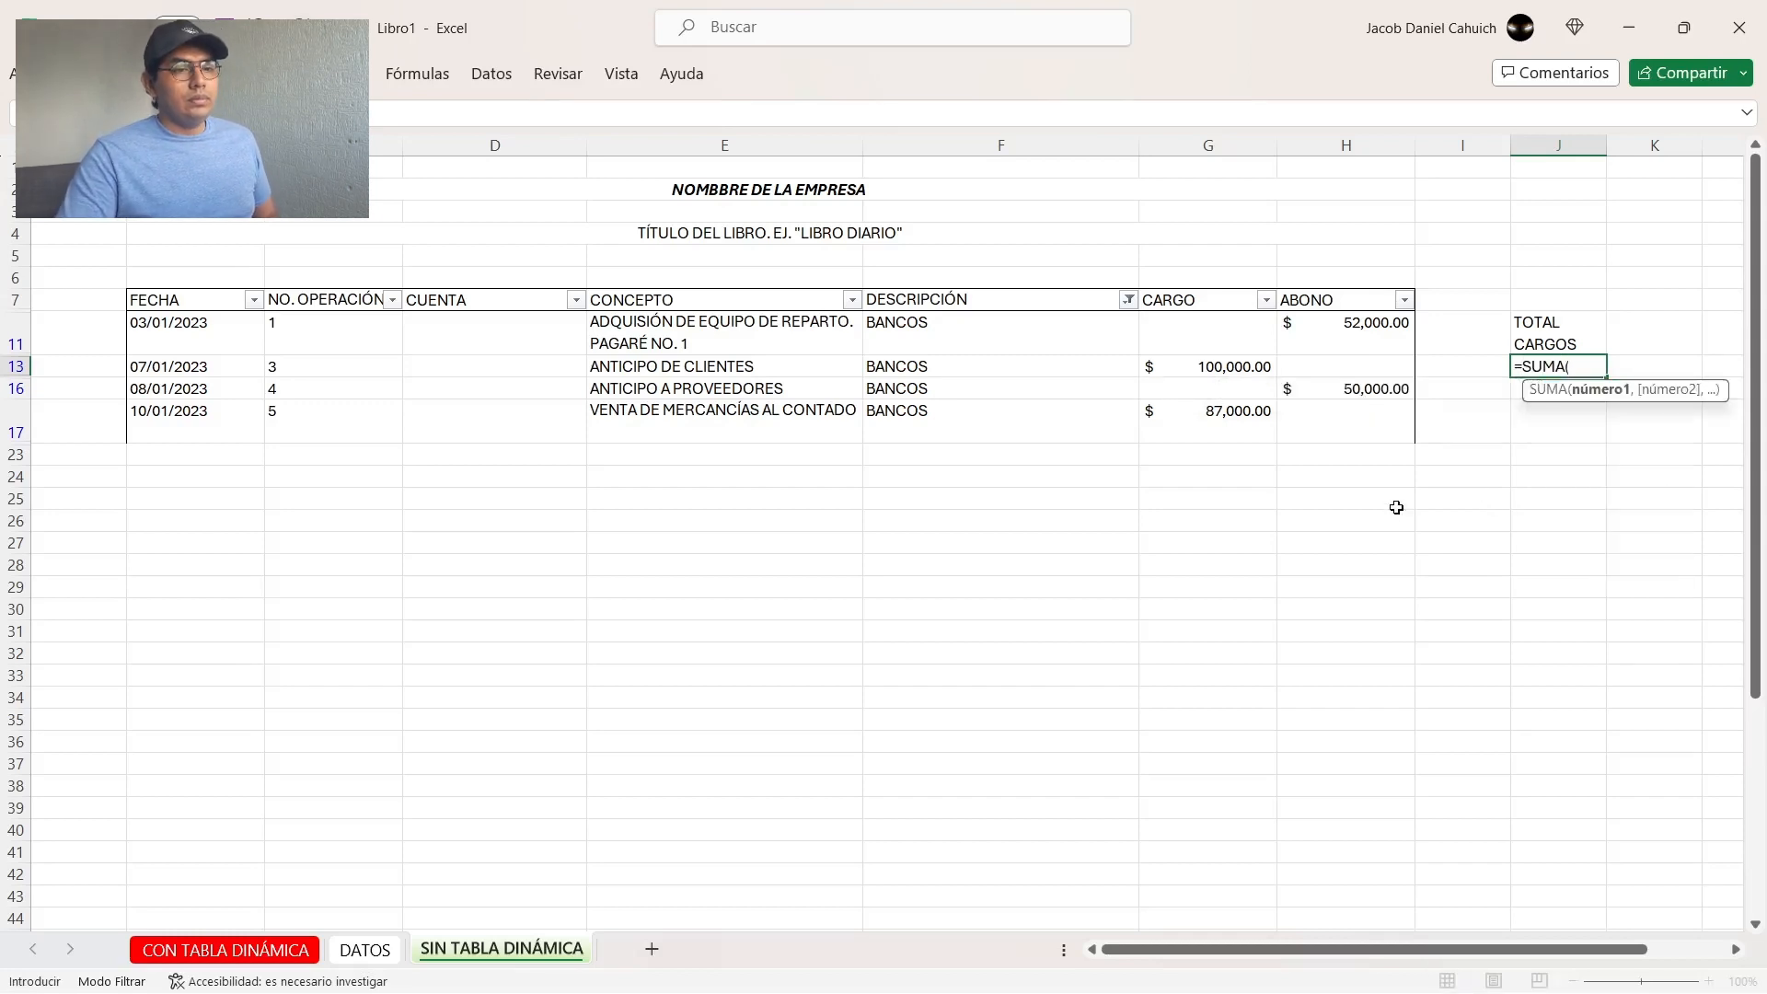
left_click(1224, 374)
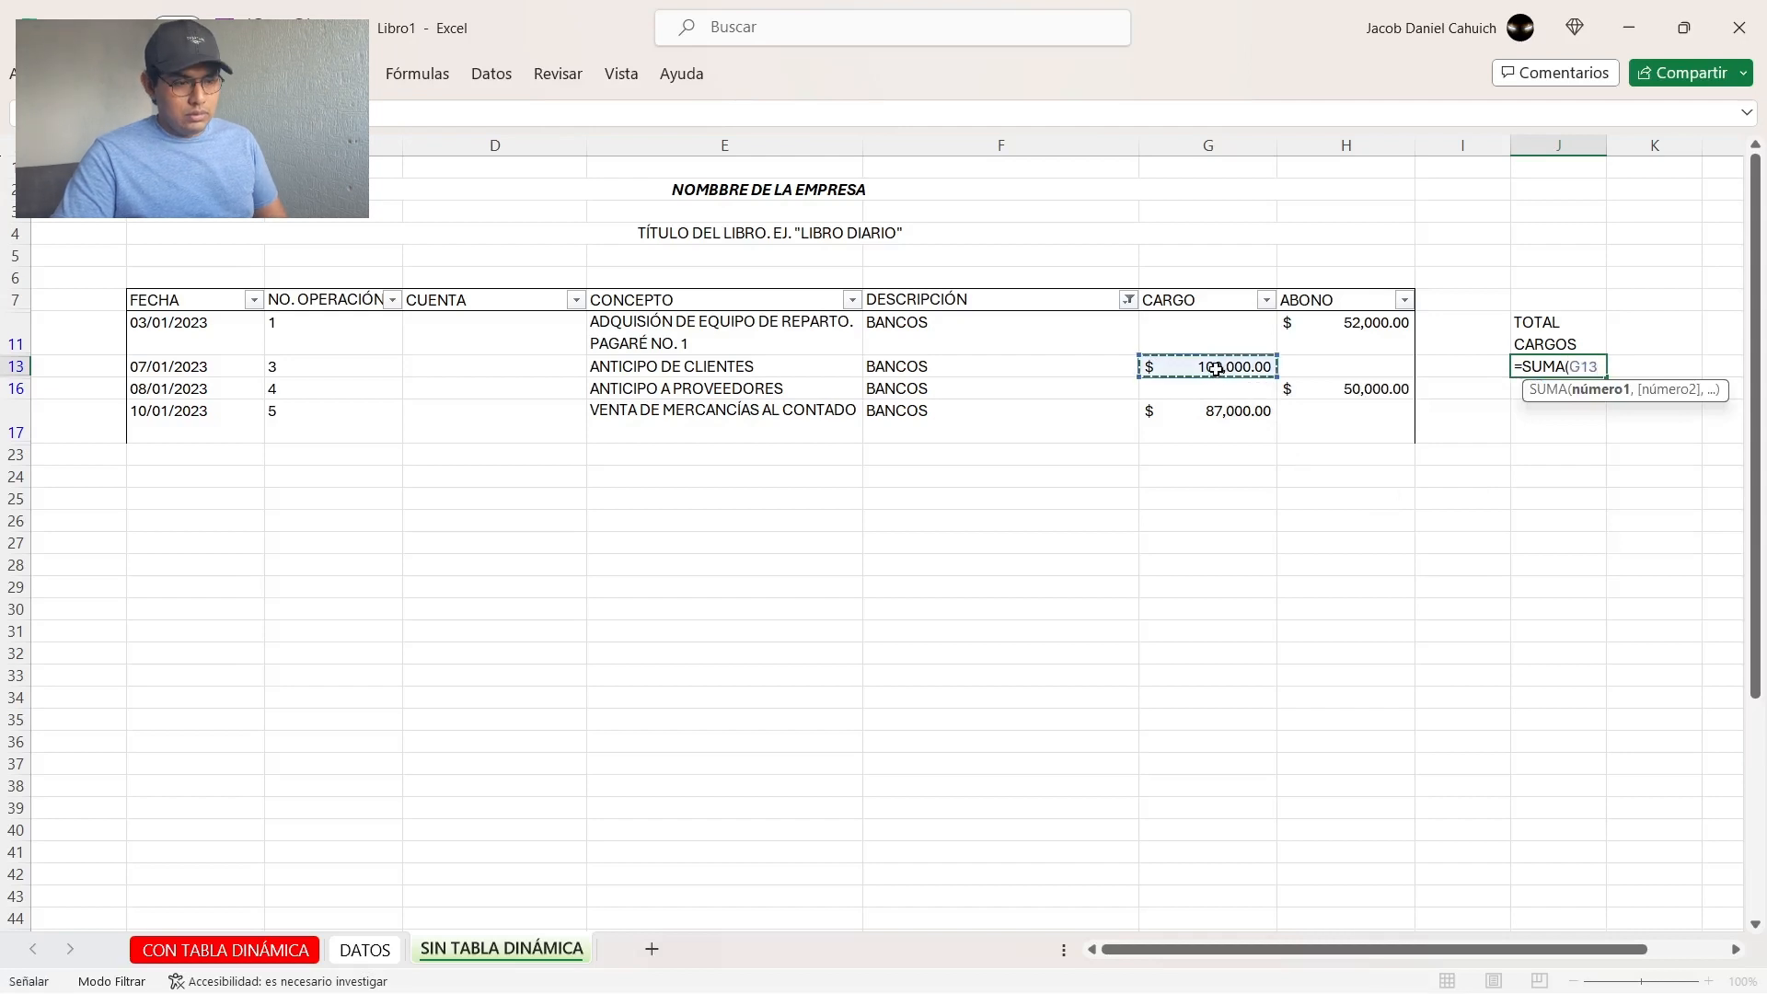
type(",")
left_click(1226, 408)
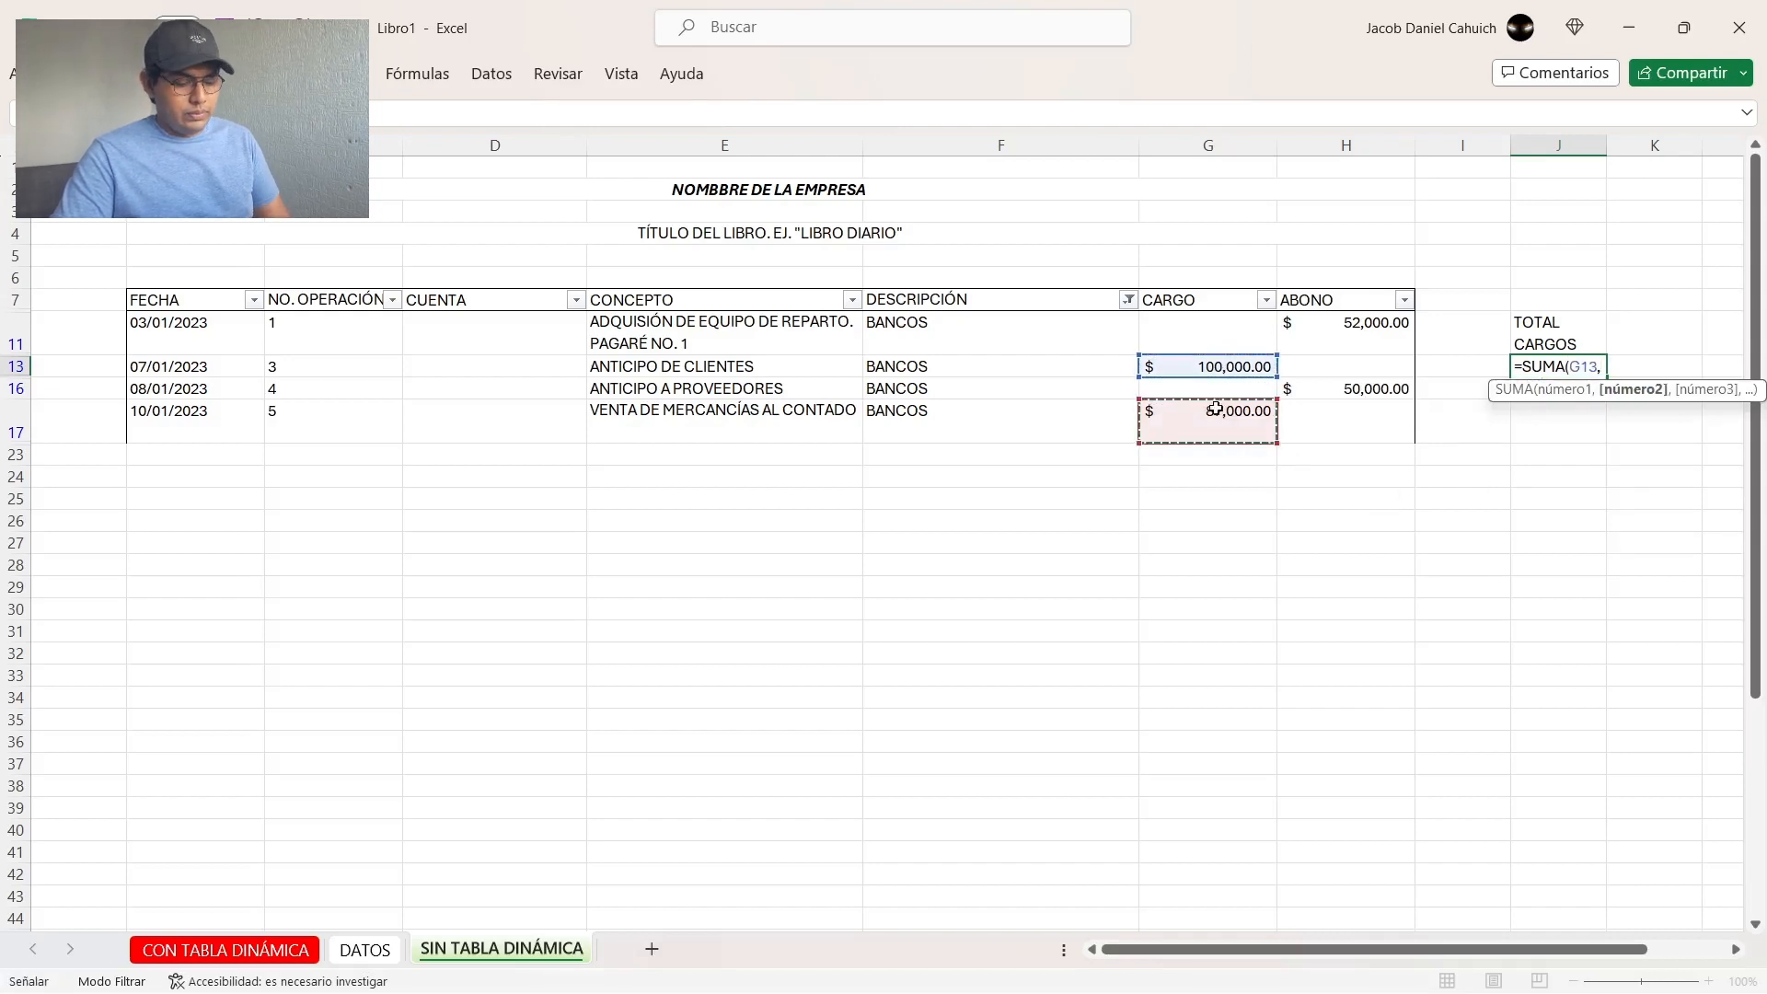
key("Return")
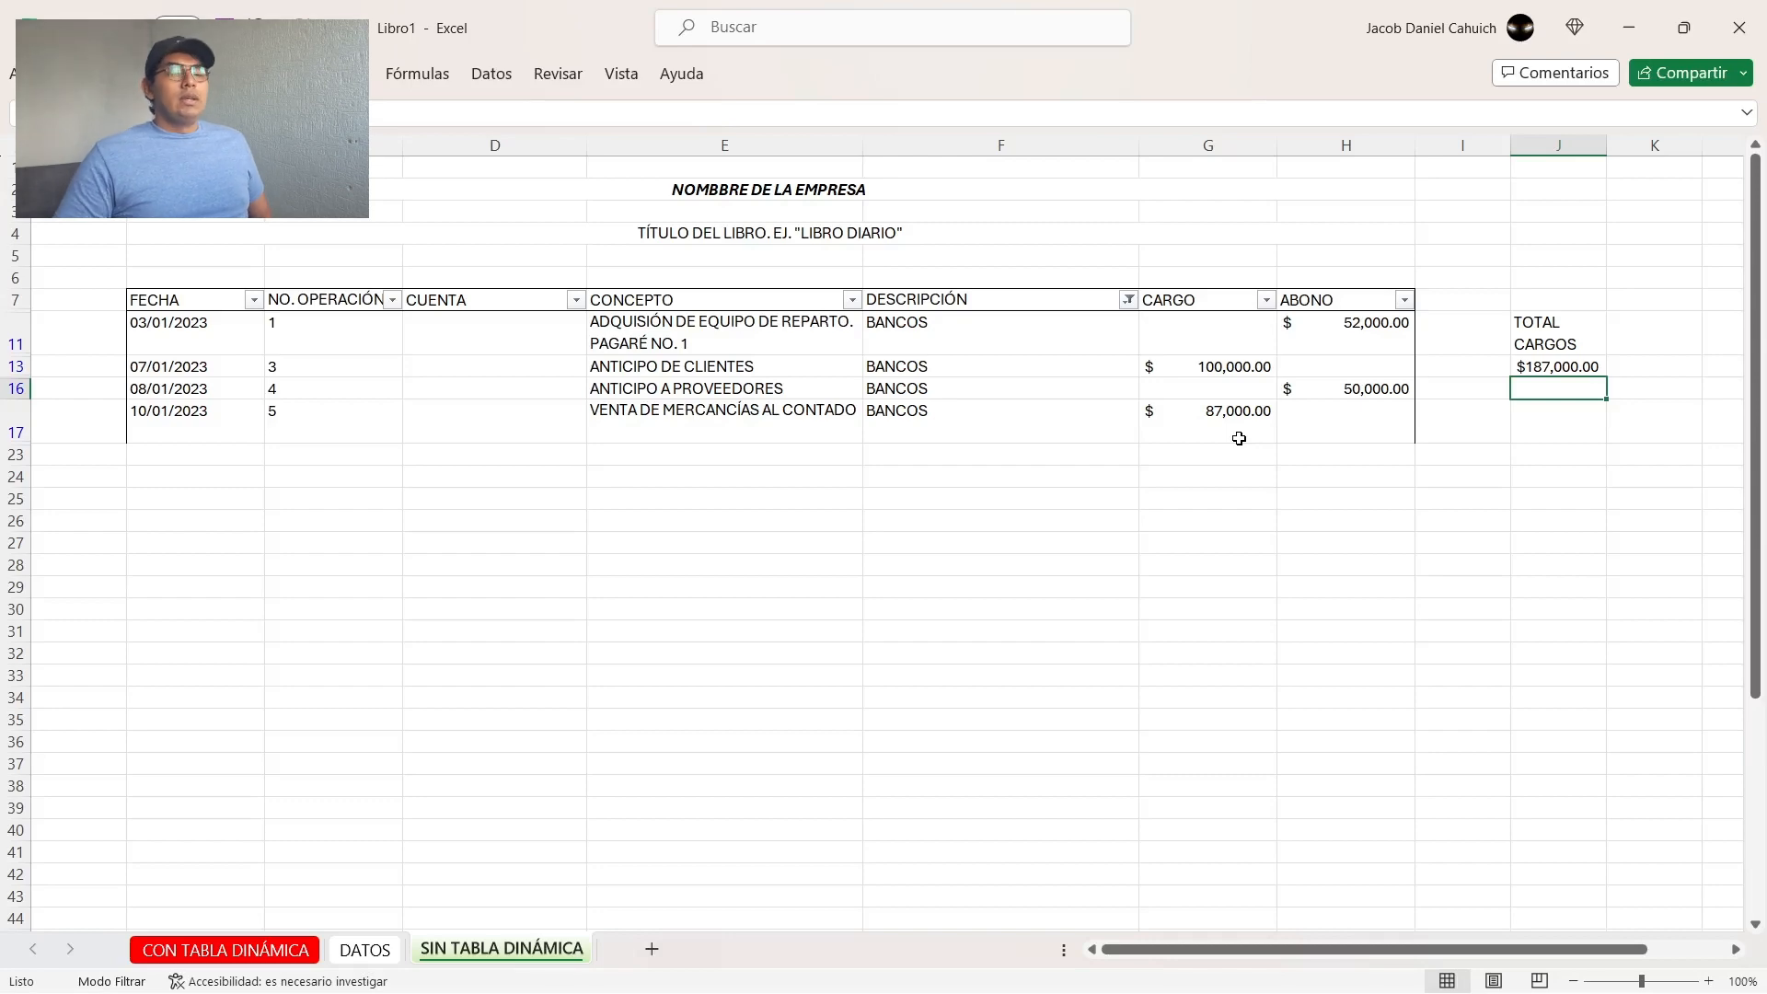
Step: Compare the total with the SALDO row on the CON TABLA DINÁMICA sheet, and check the BANCOS ABONO amounts on SIN TABLA DINÁMICA
left_click(247, 951)
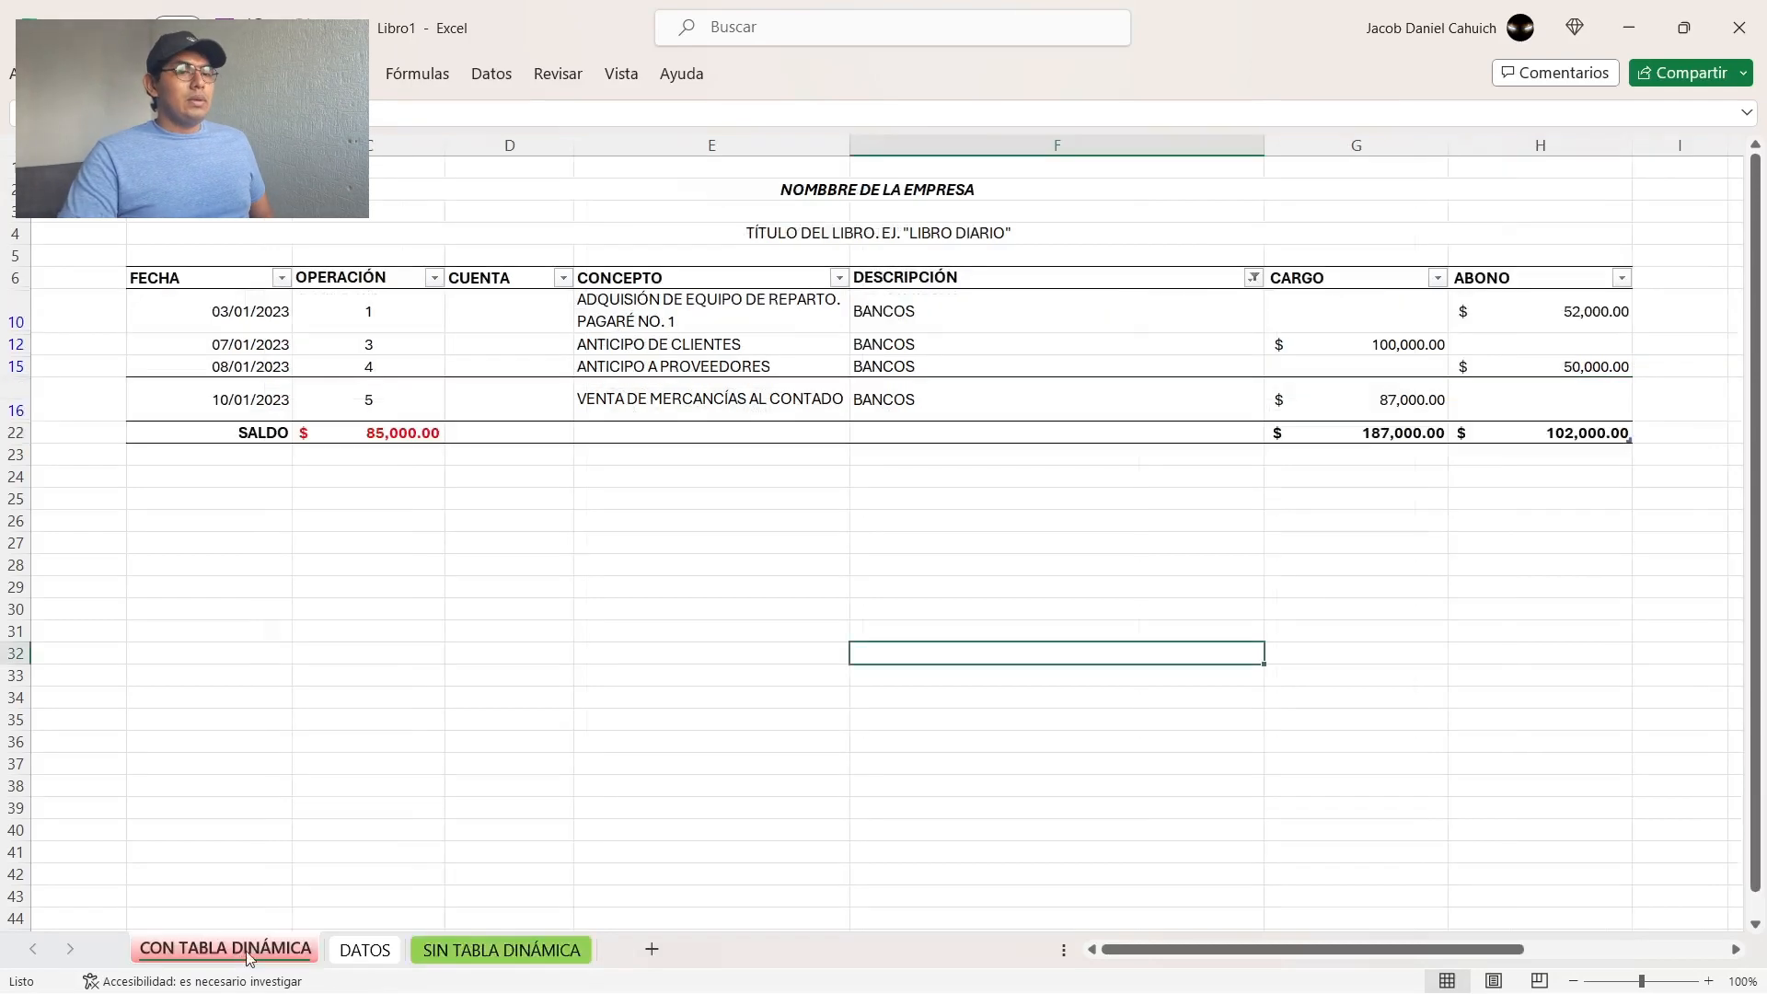
left_click(497, 951)
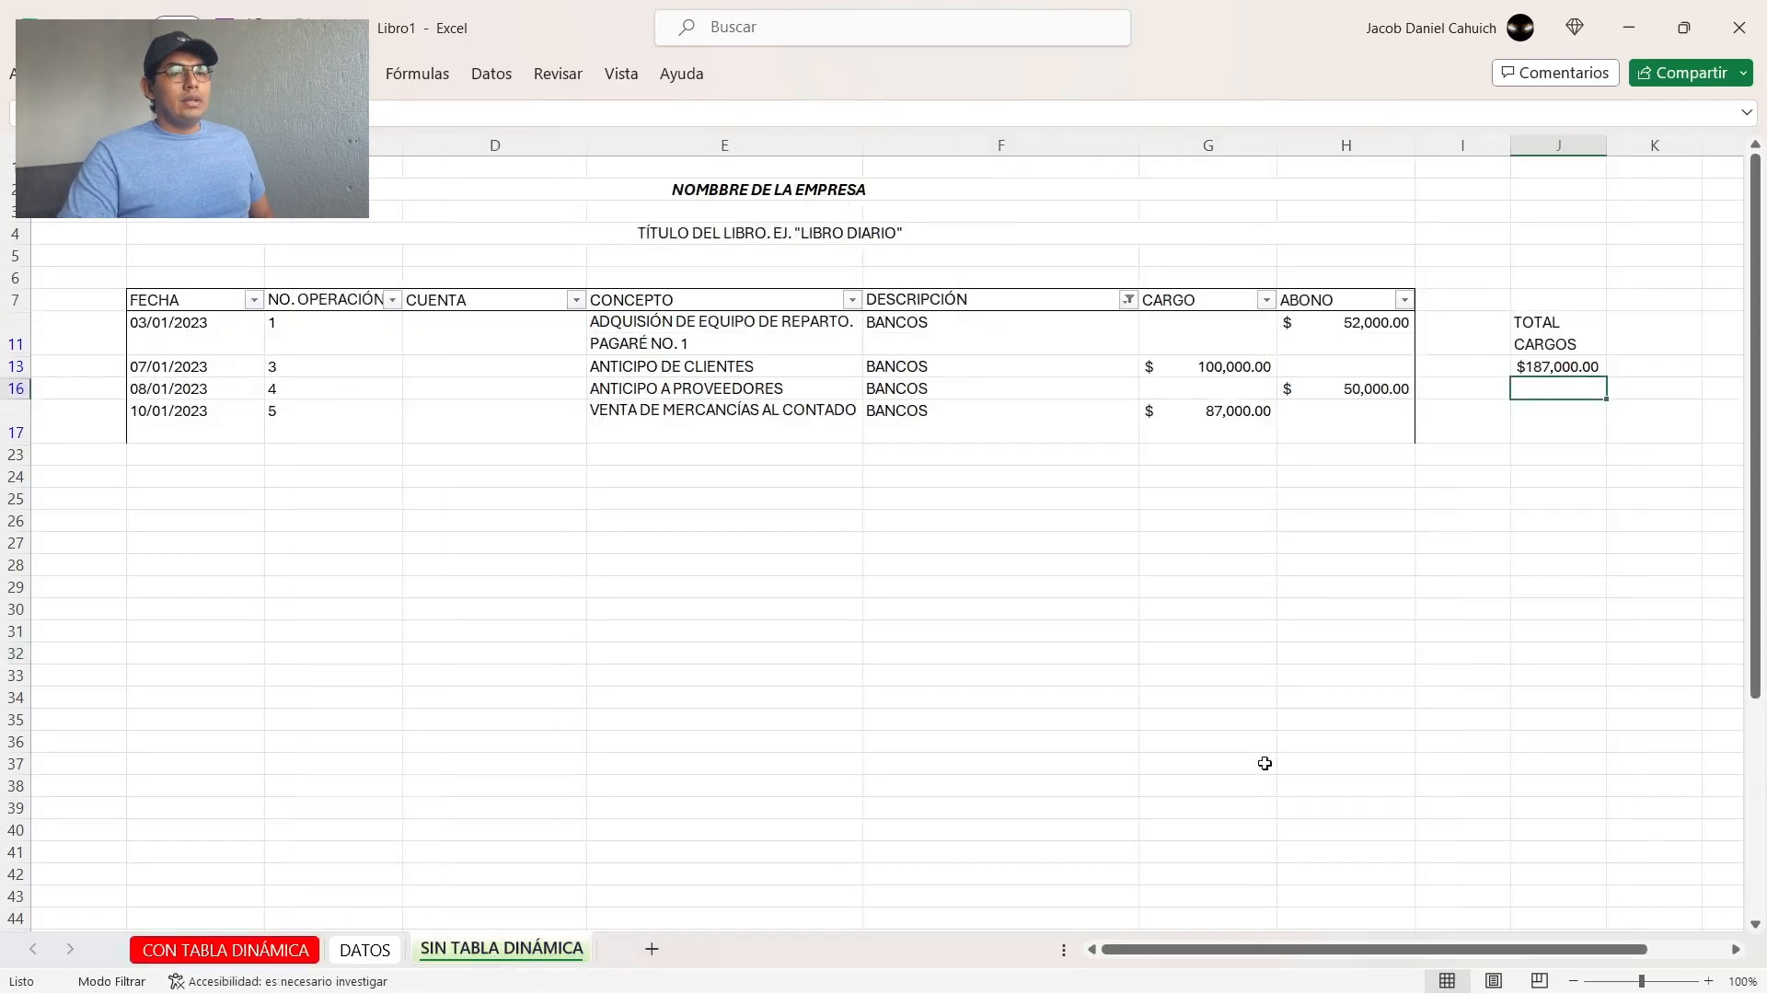
left_click_drag(1365, 338, 1358, 390)
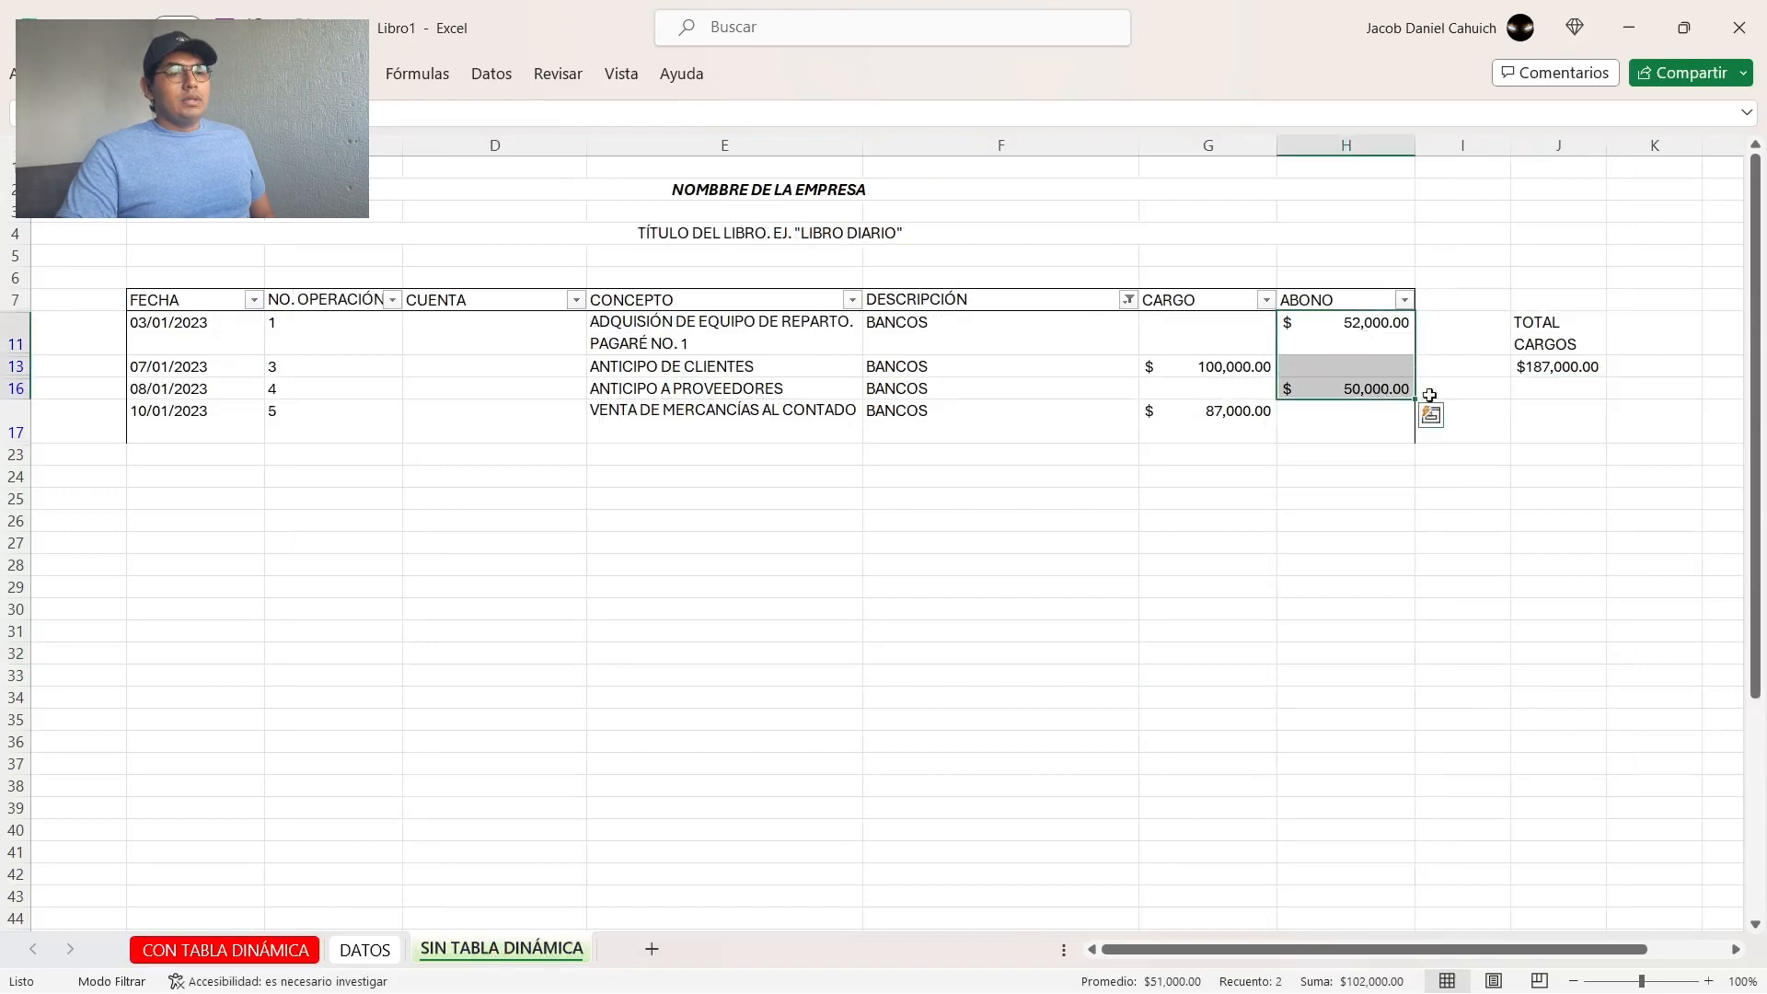
Step: Clear the TOTAL CARGOS label and its total from J11:J13
left_click_drag(1563, 324, 1563, 368)
key("Delete")
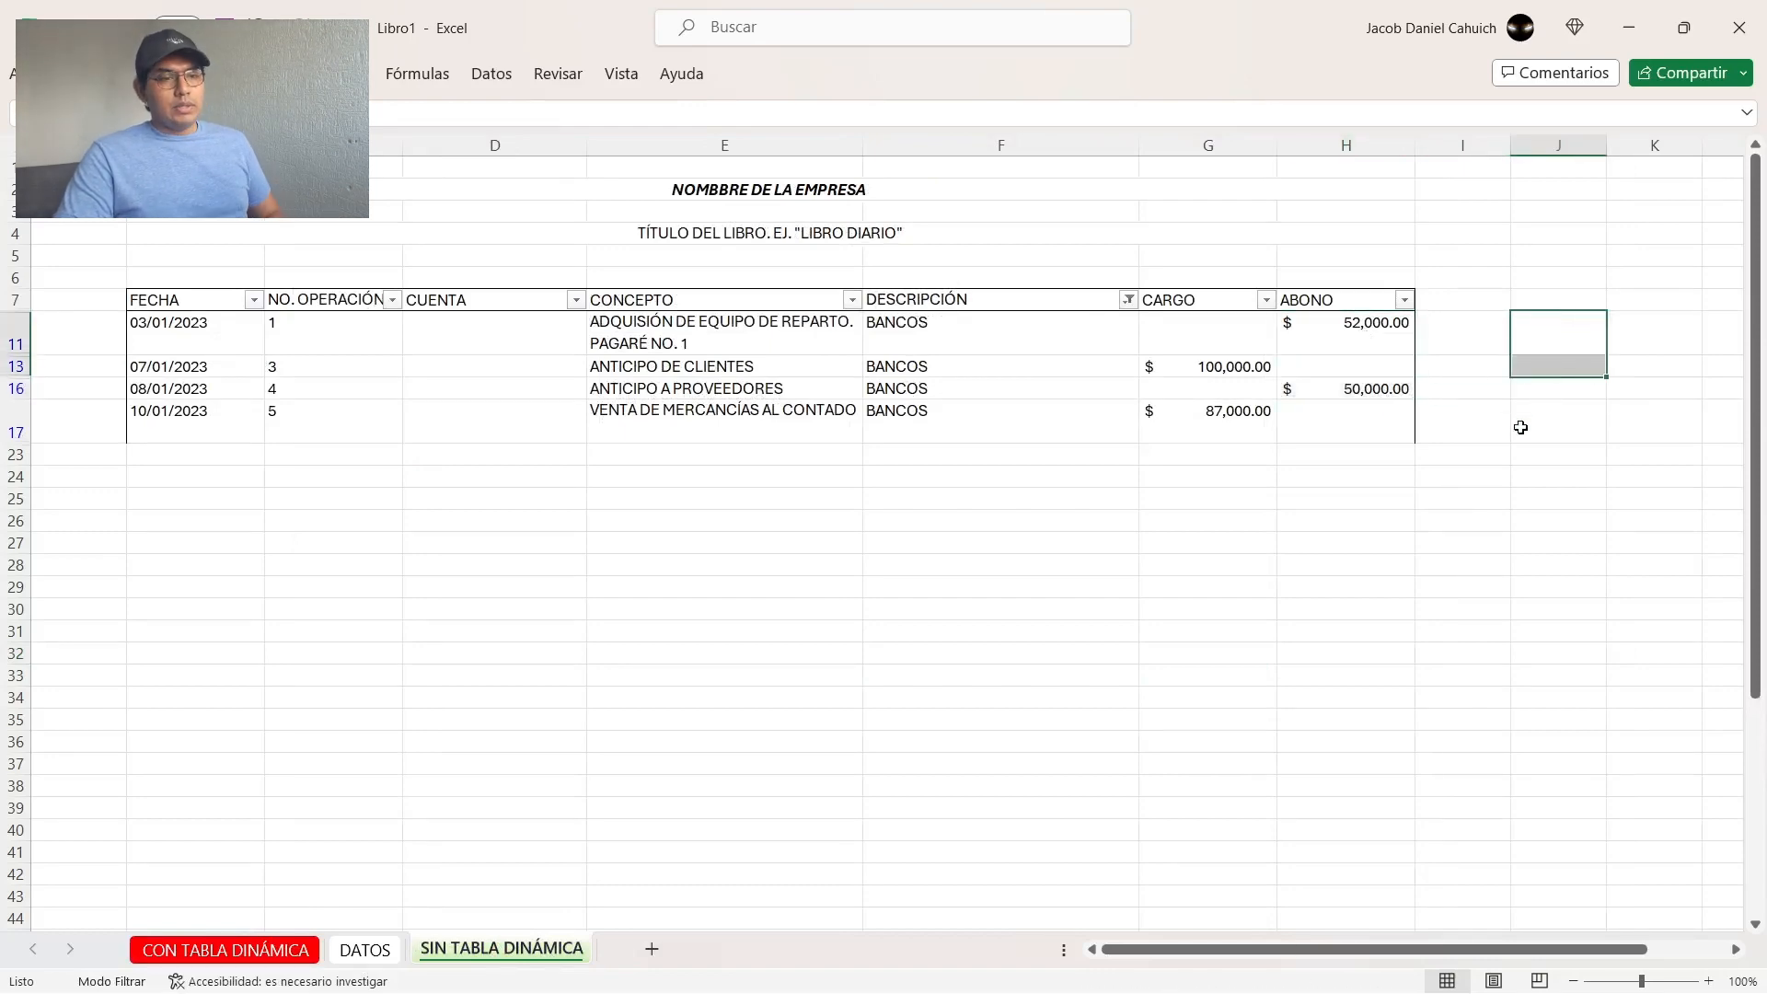
left_click_drag(1386, 545, 1386, 563)
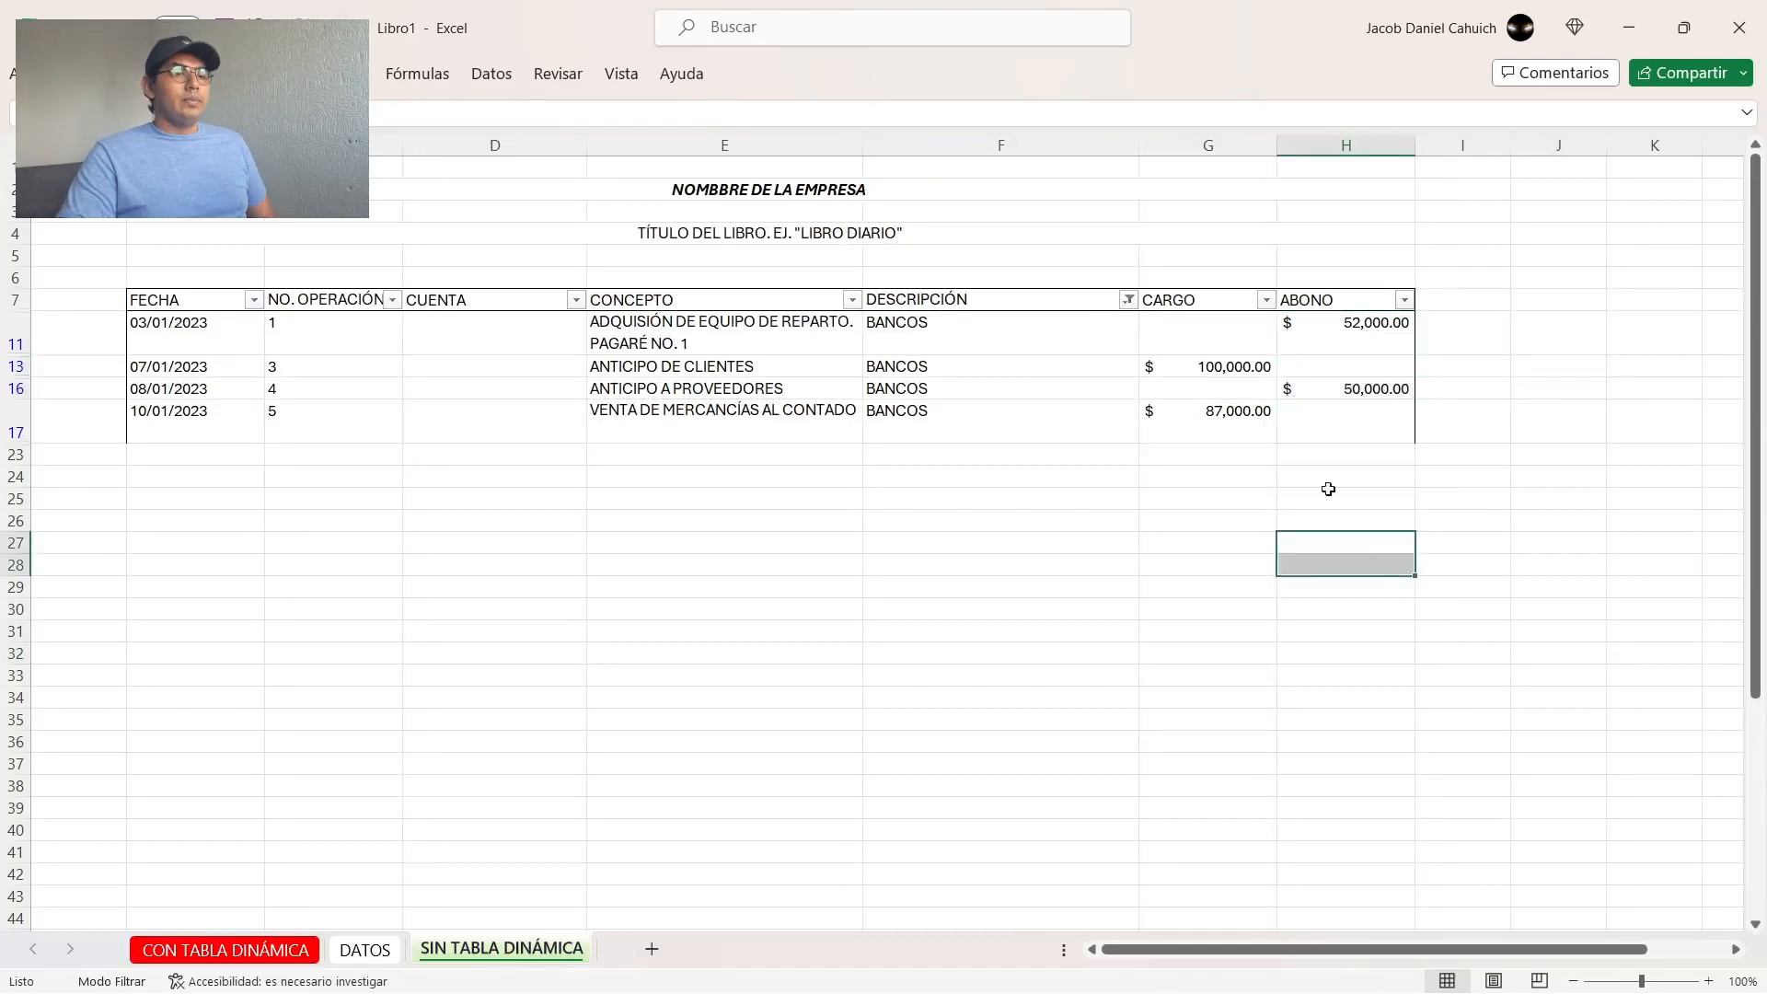
Step: Show all accounts again in the DESCRIPCIÓN filter on the SIN TABLA DINÁMICA sheet
left_click(1128, 300)
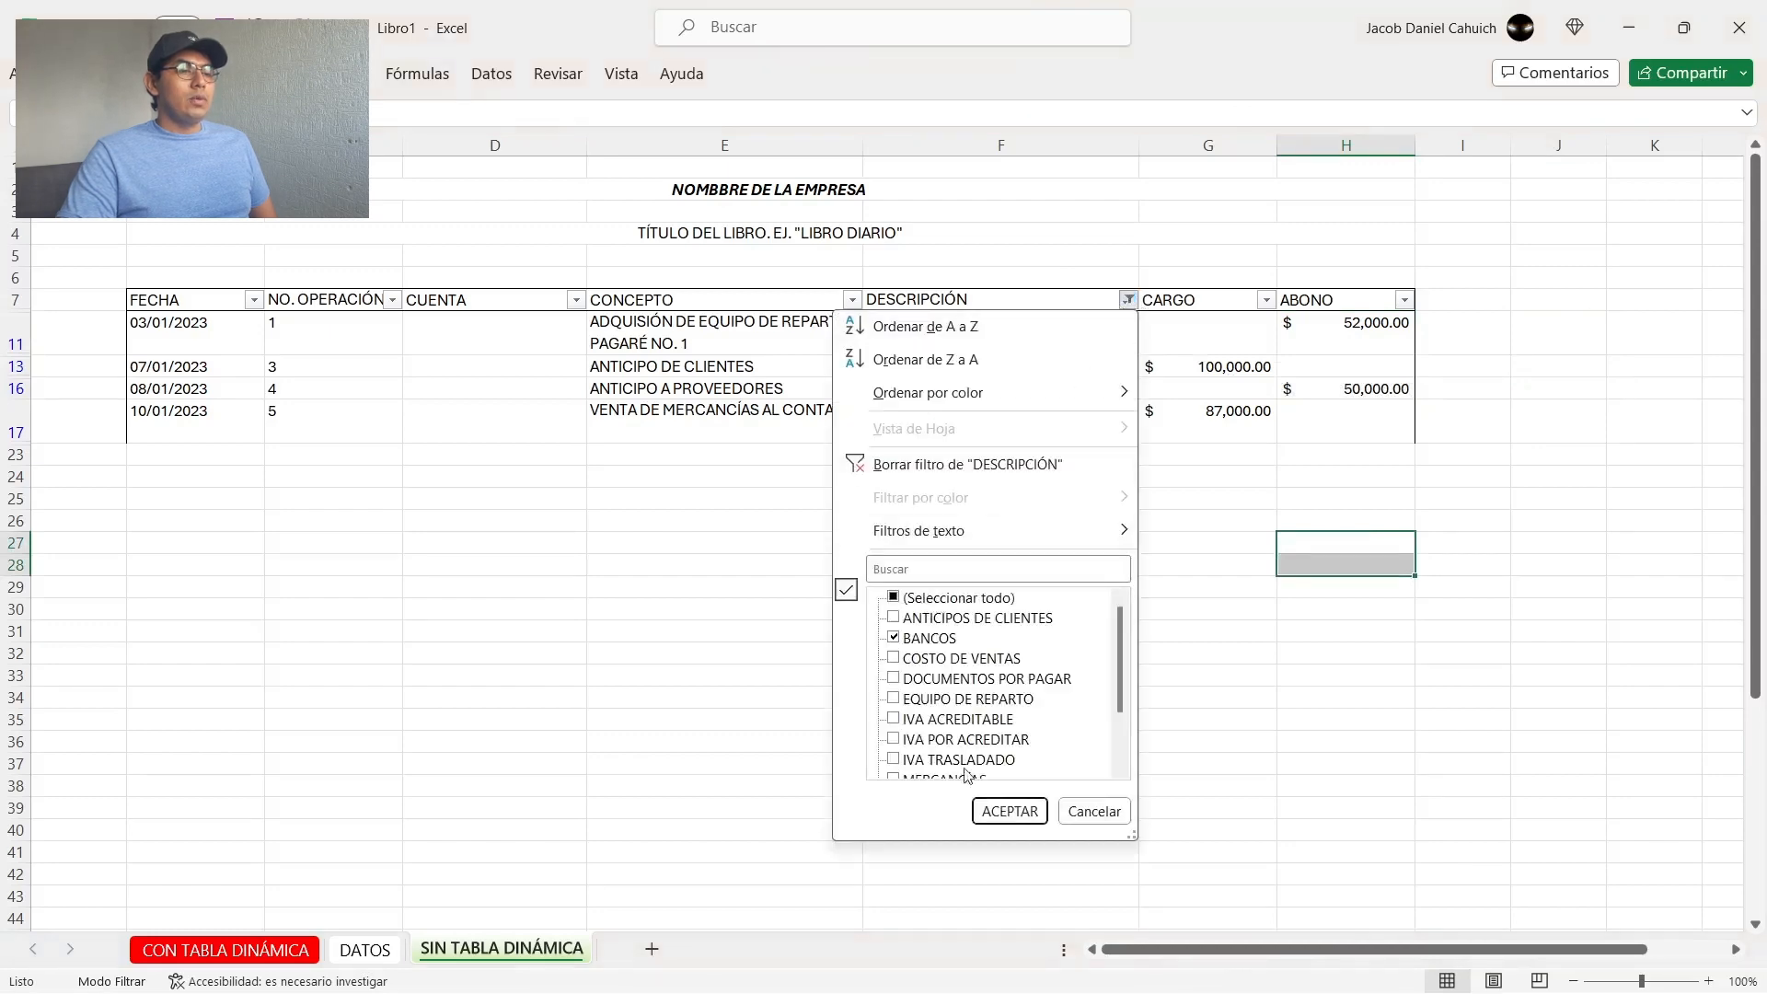
left_click(911, 598)
left_click(1008, 811)
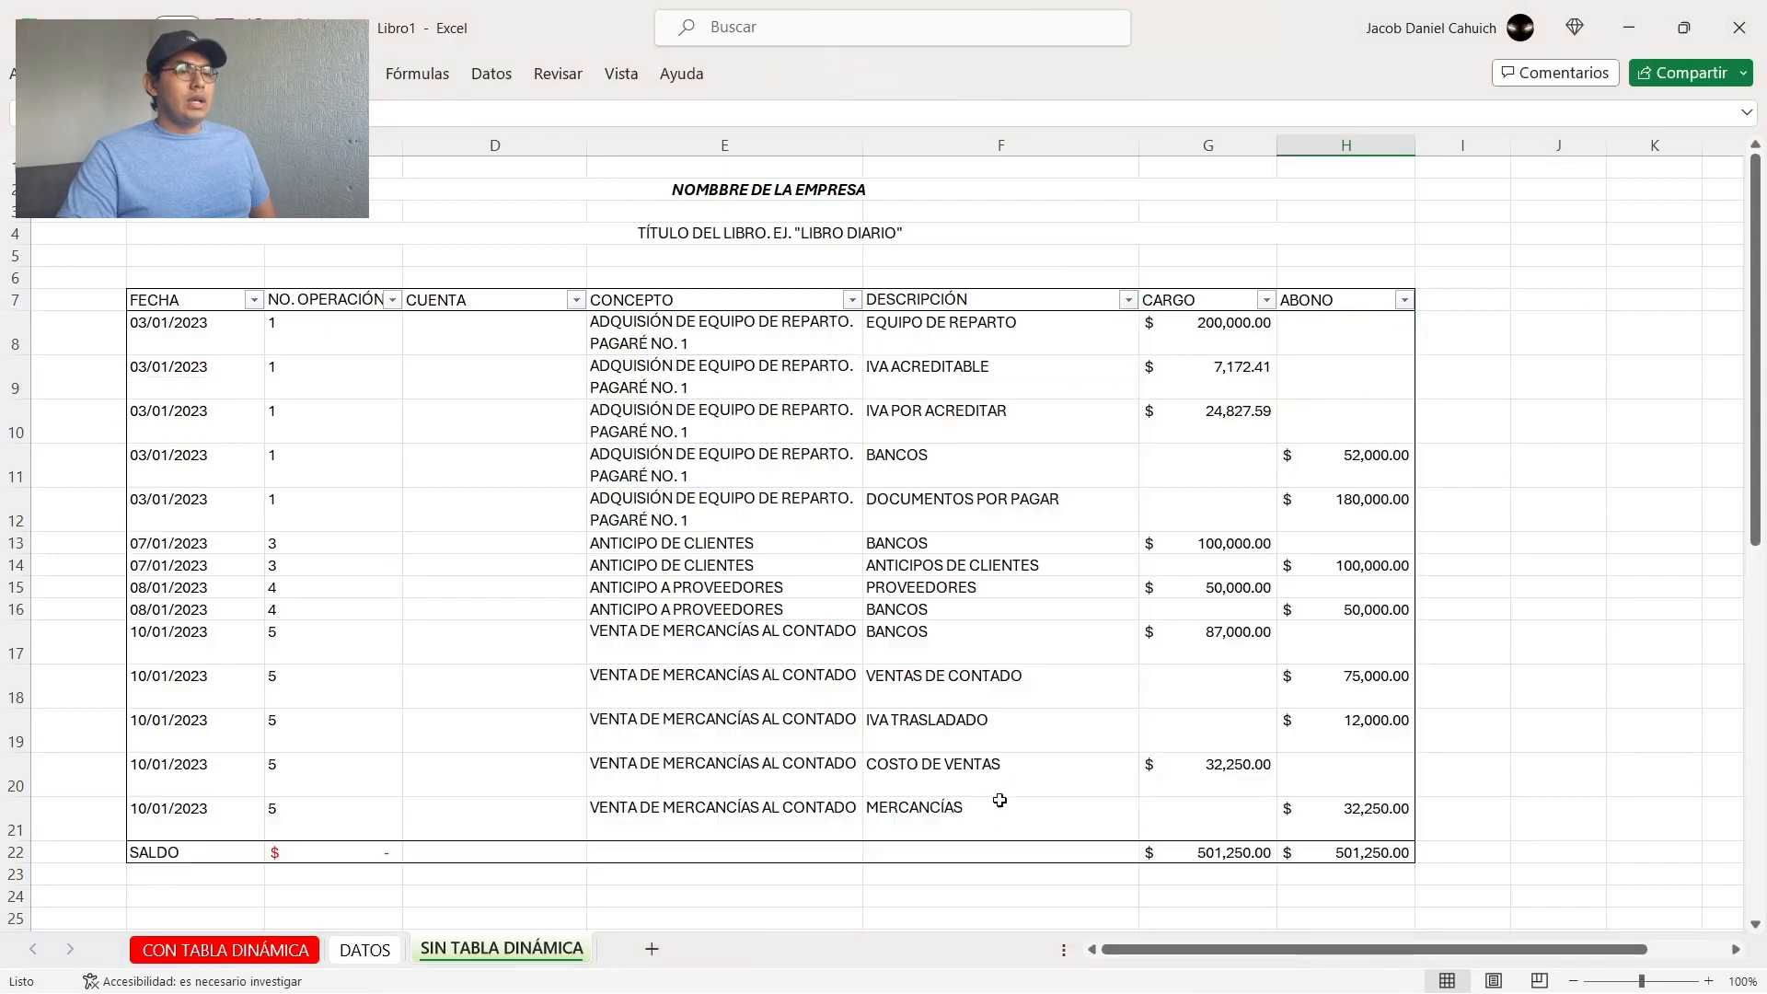
left_click(1535, 476)
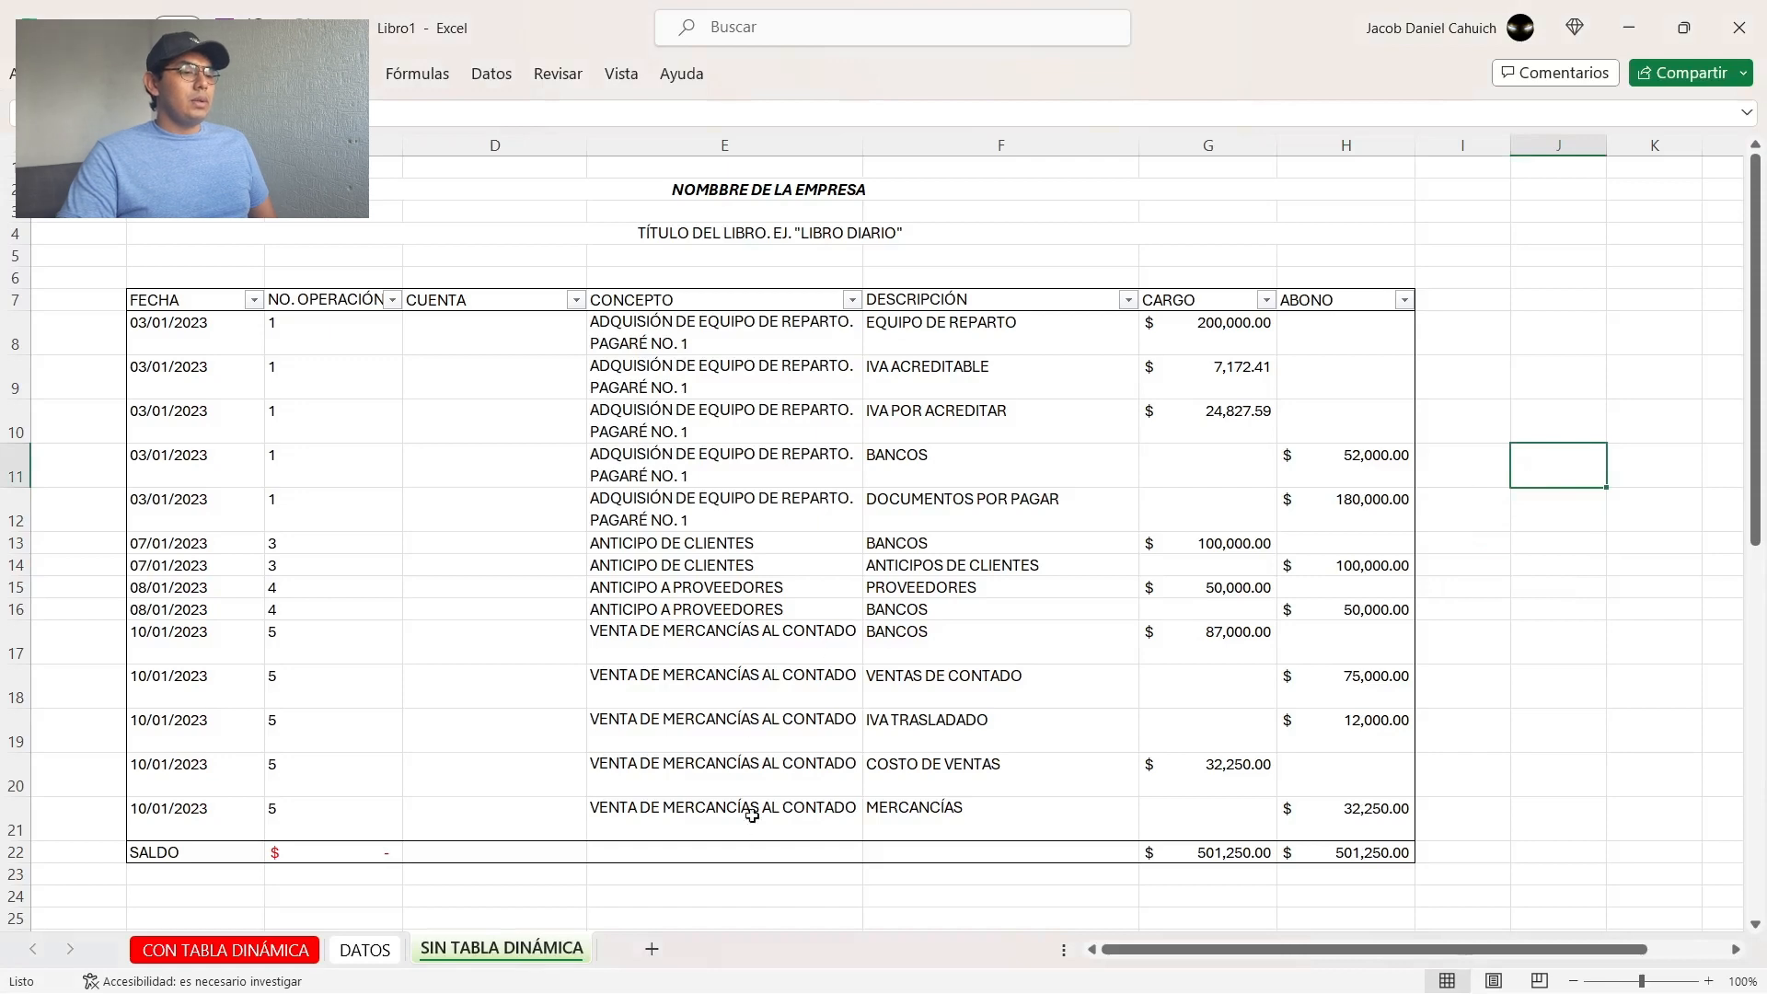
Step: Add a new worksheet and name it CREAR TABLA DINÁMICA
left_click(649, 949)
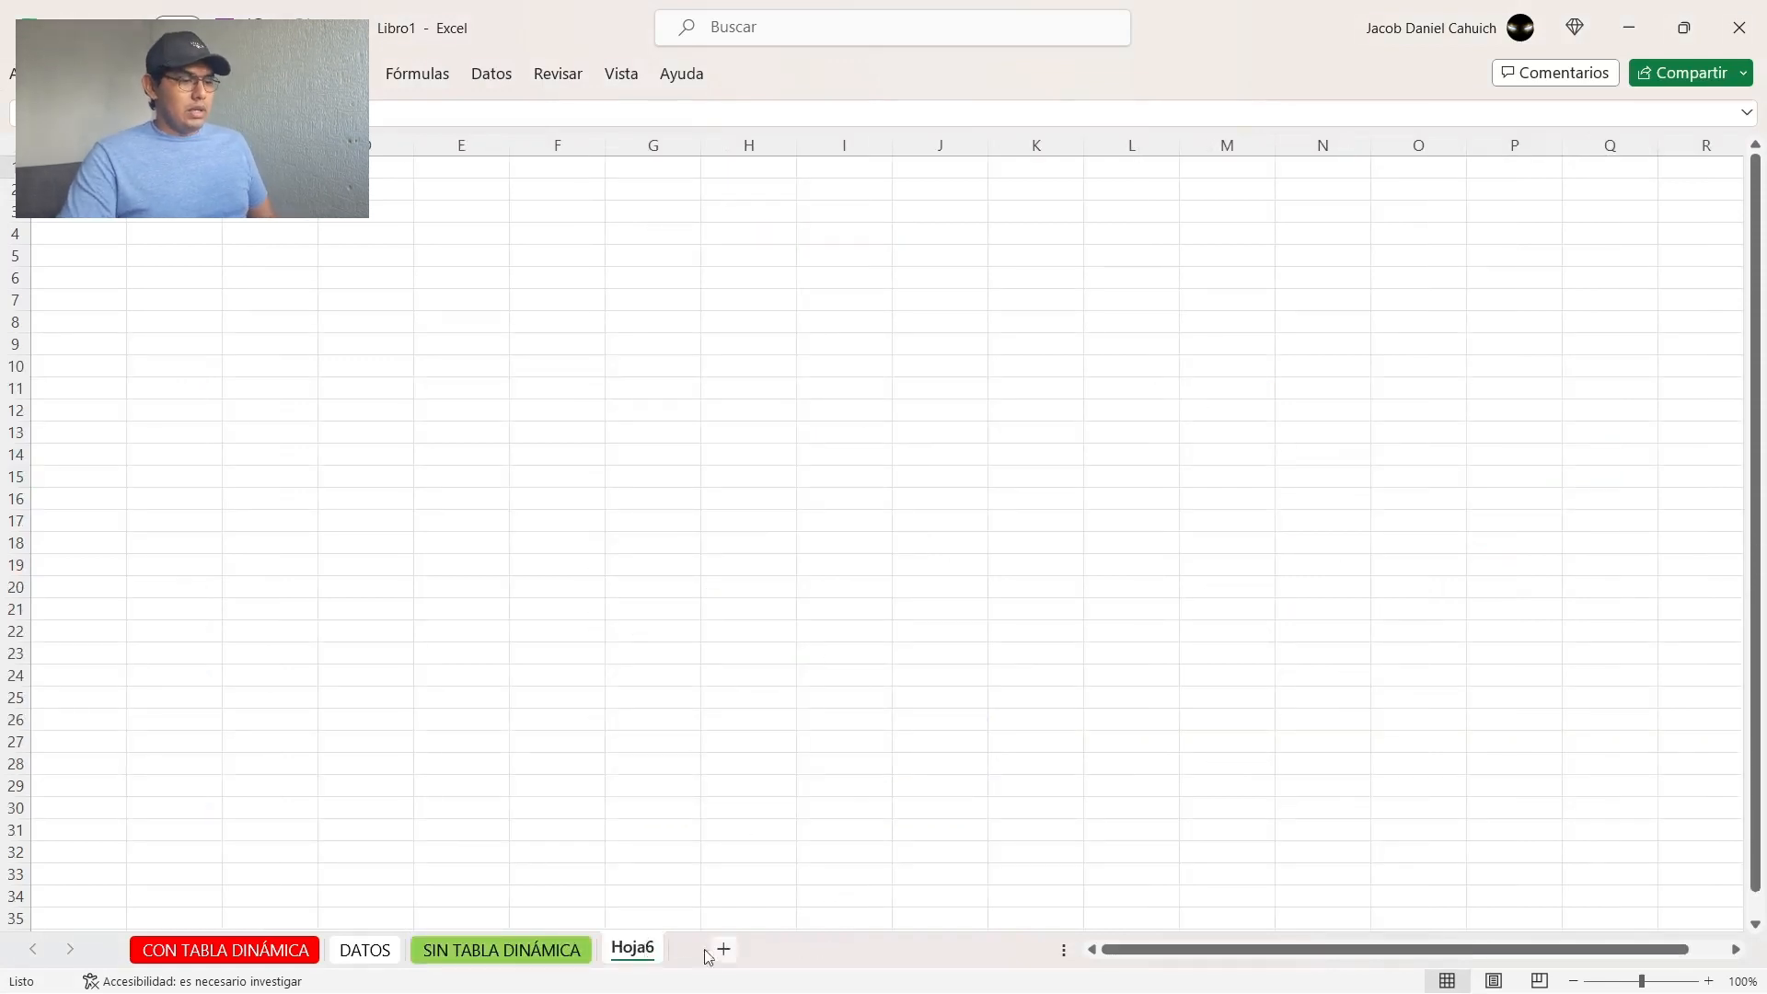
double_click(644, 948)
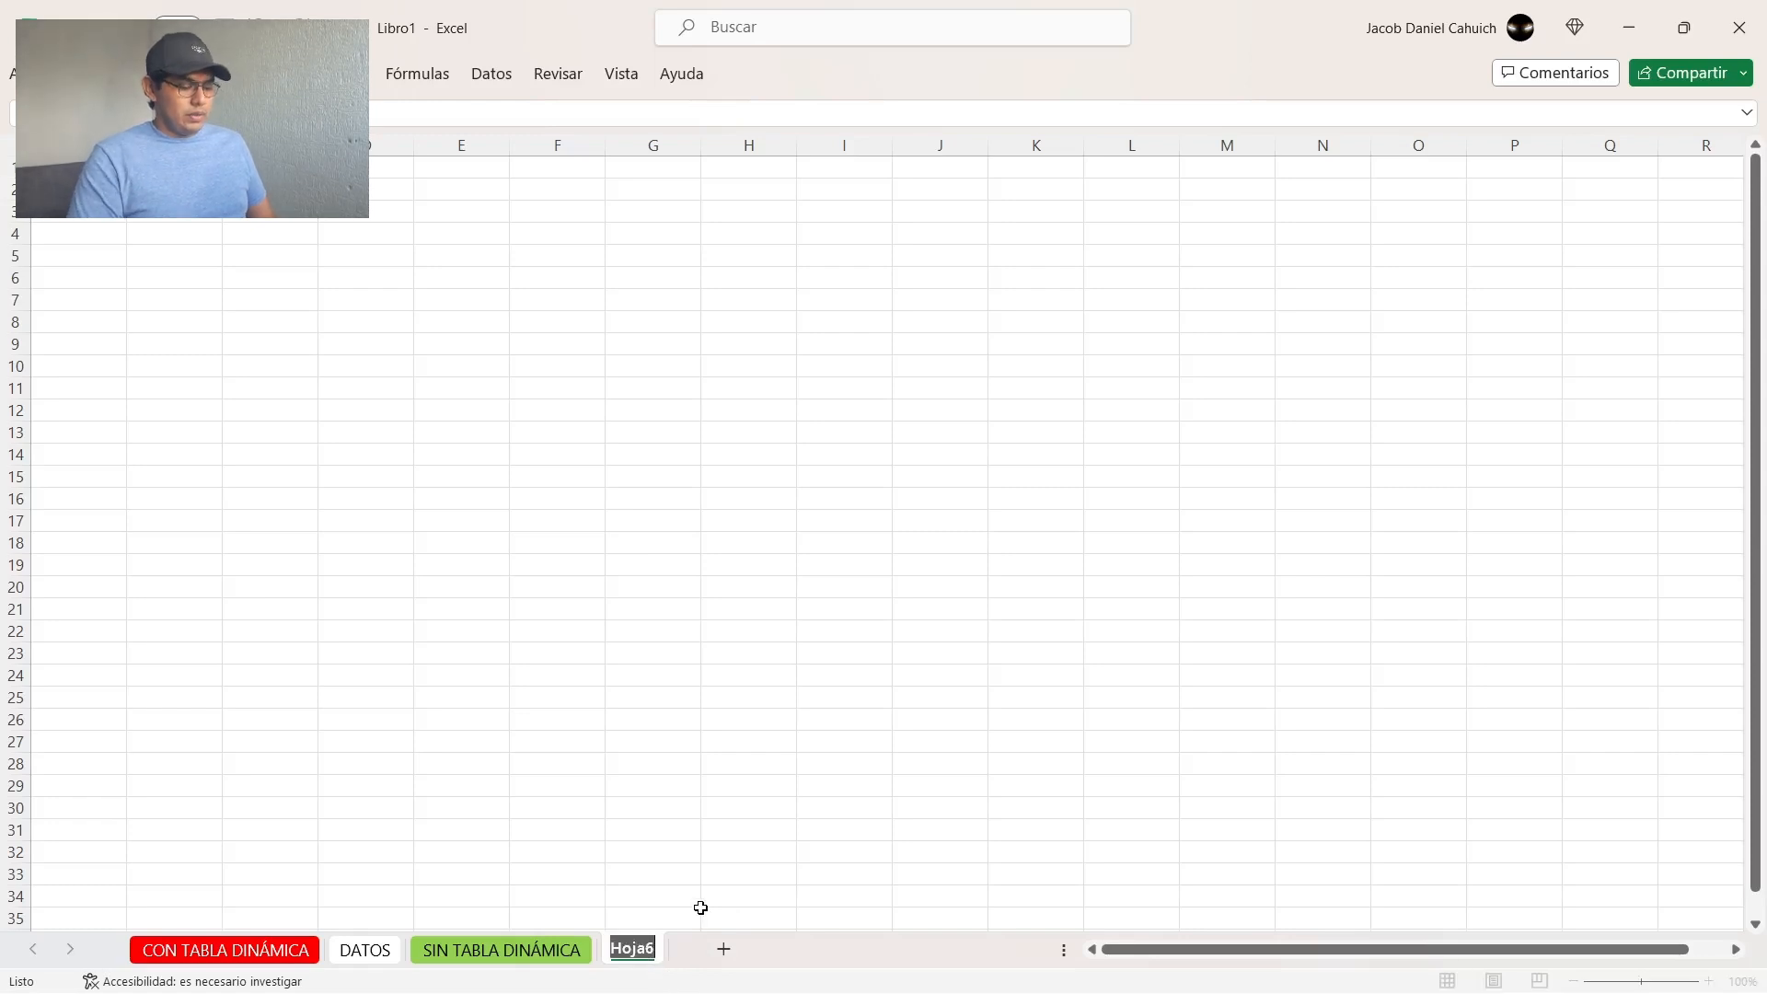
type("CREAR TAB")
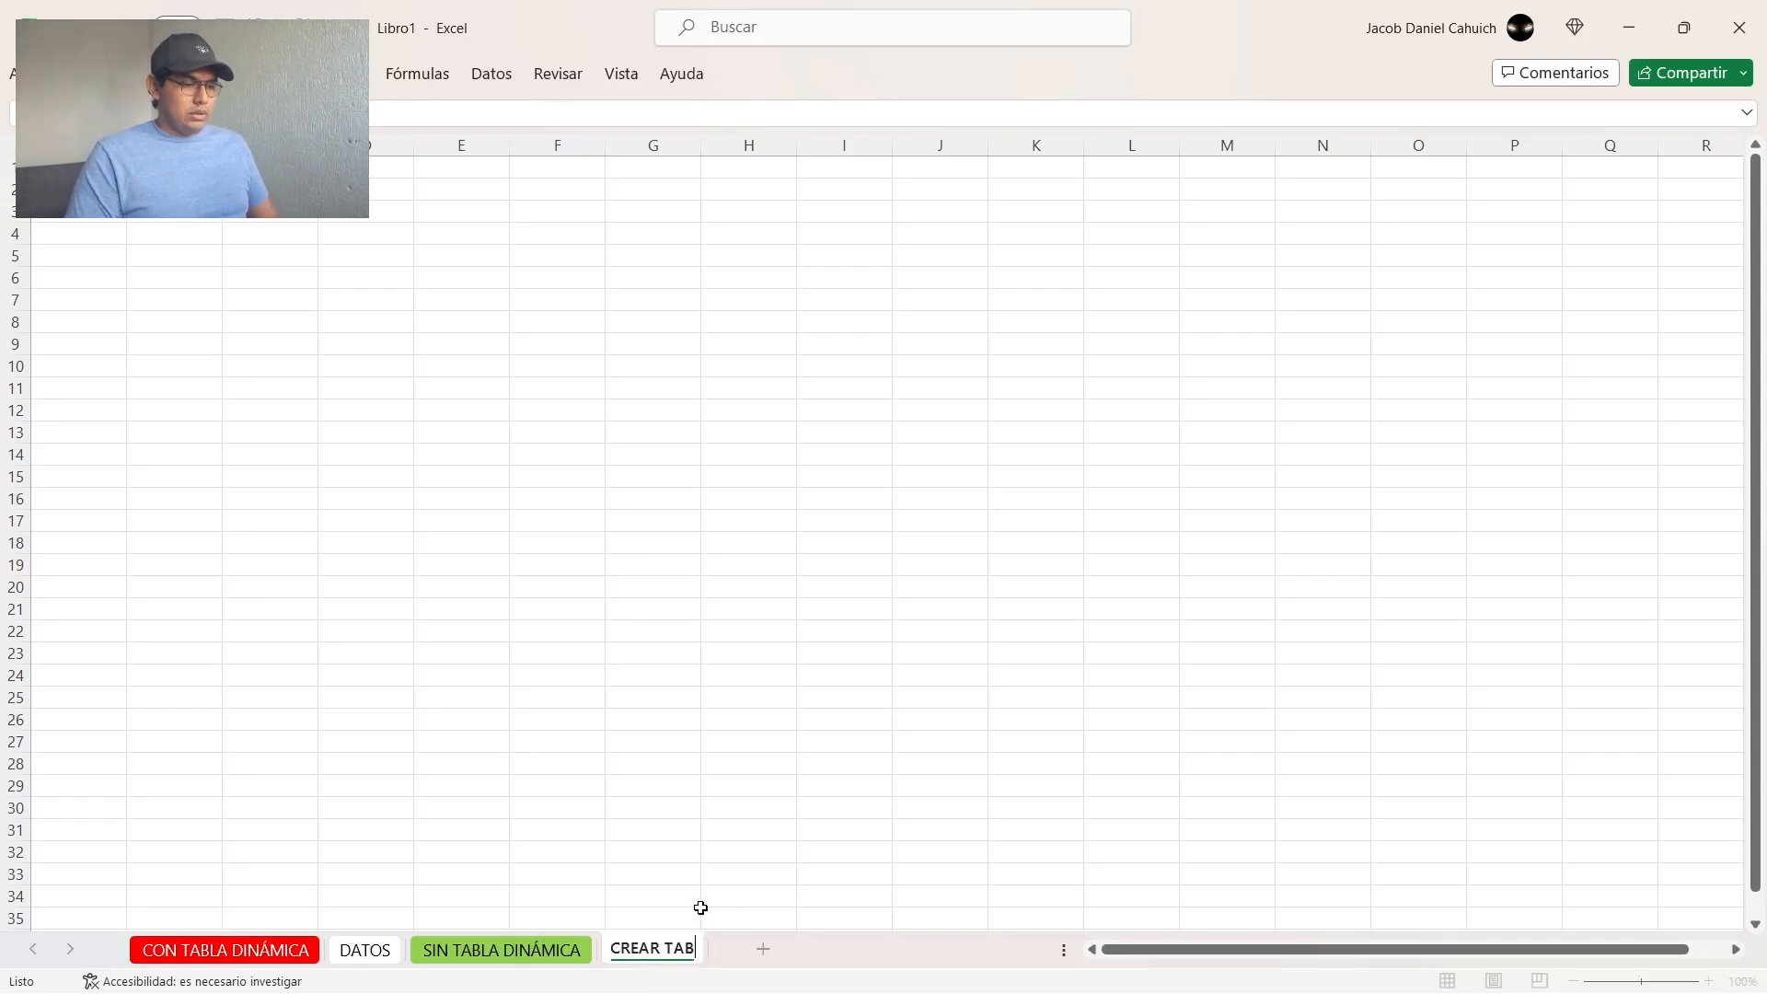
type("LA DINÁMI")
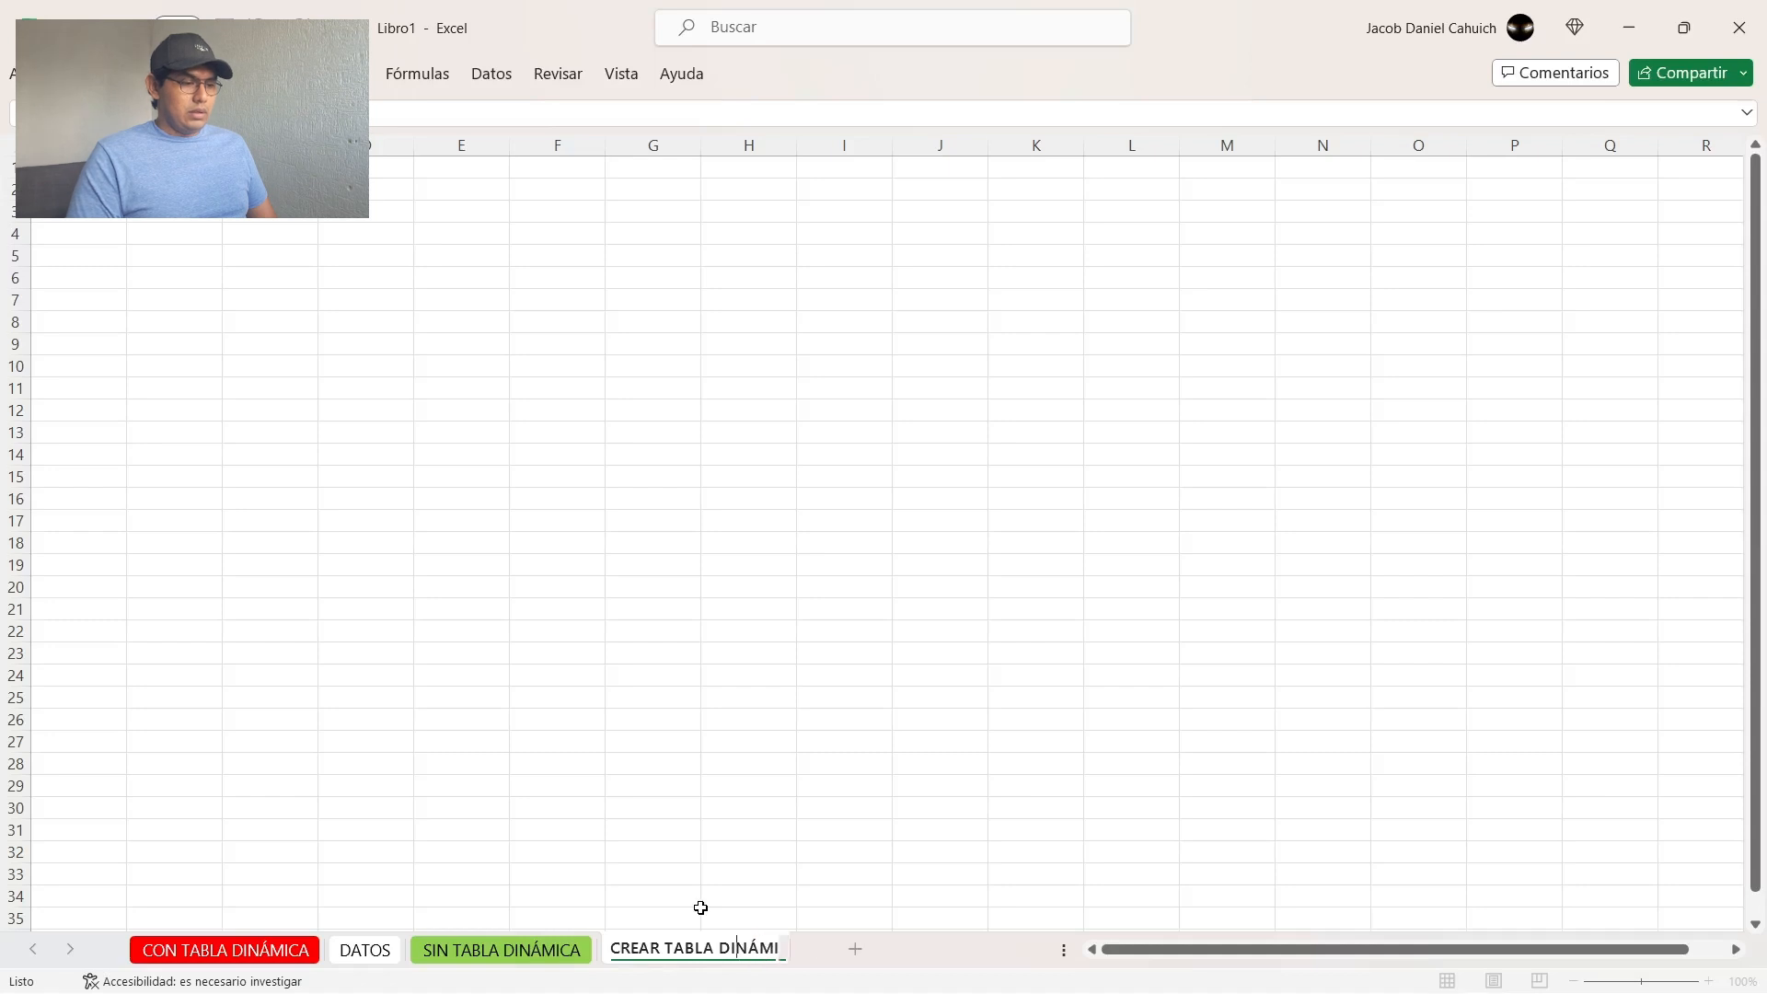
type("CA")
key("Return")
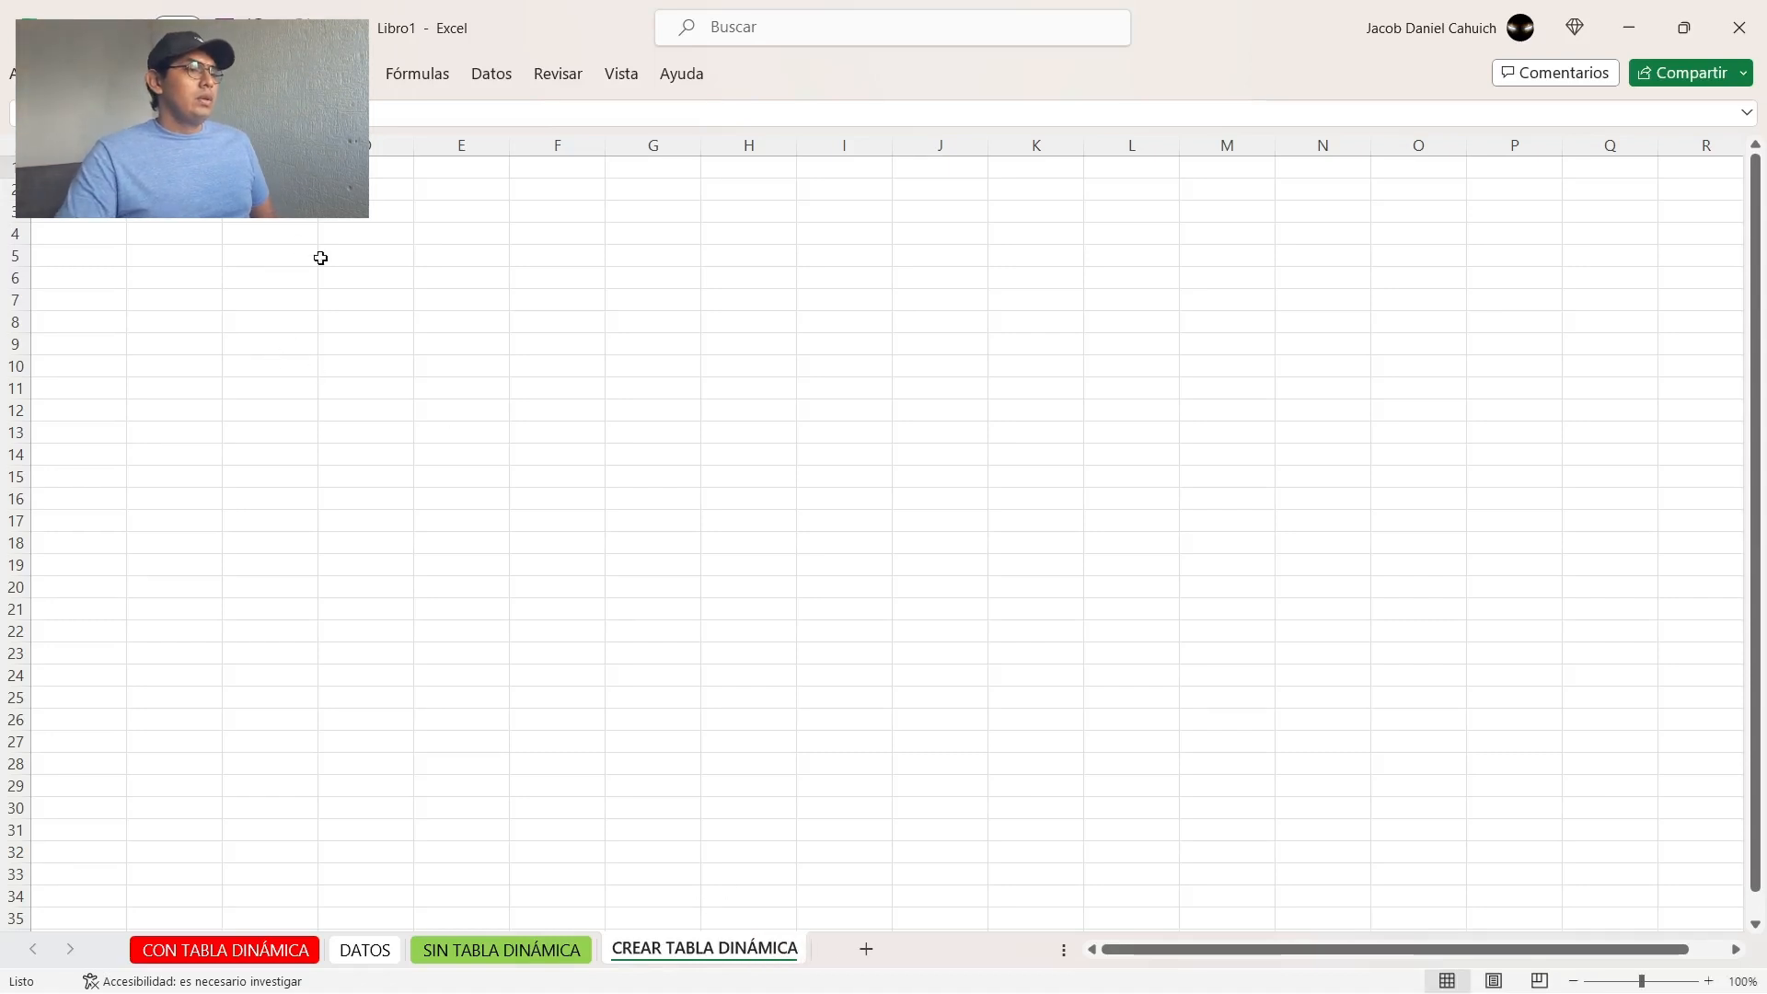
Step: Enter the column headers FECHA, NO. OPERACIÓN and CUENTA in cells B2 to D2
left_click(162, 184)
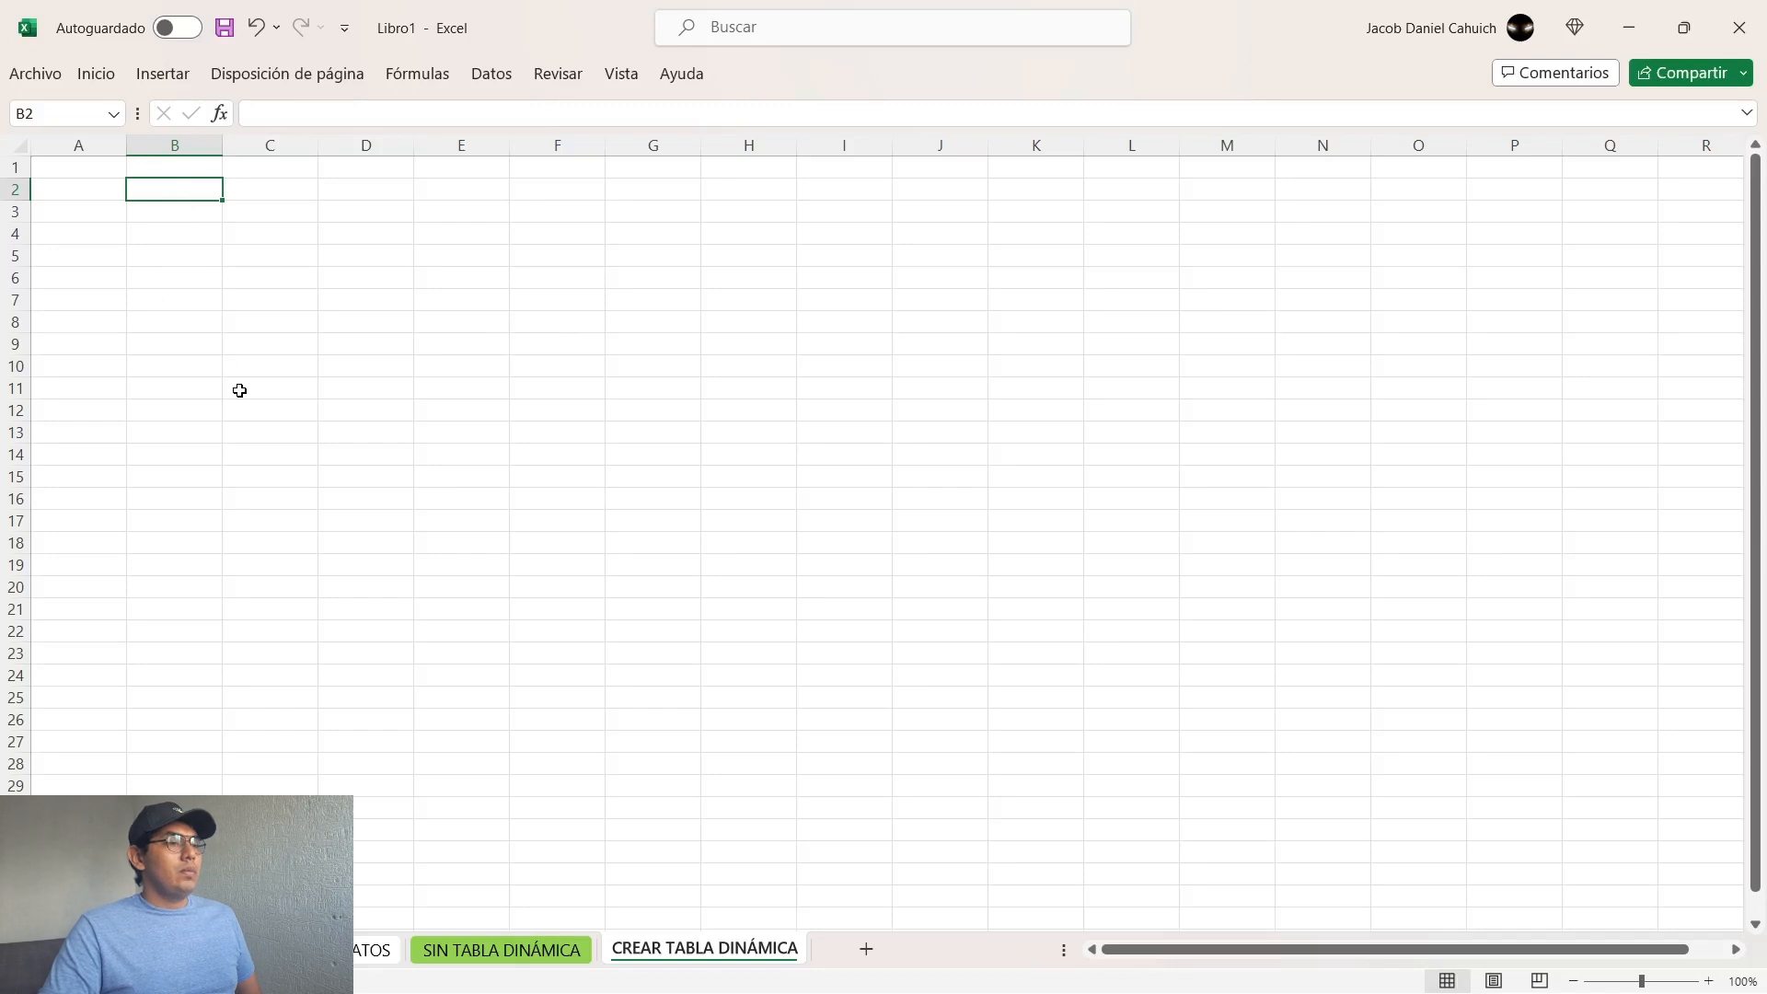
key("Right")
key("Left")
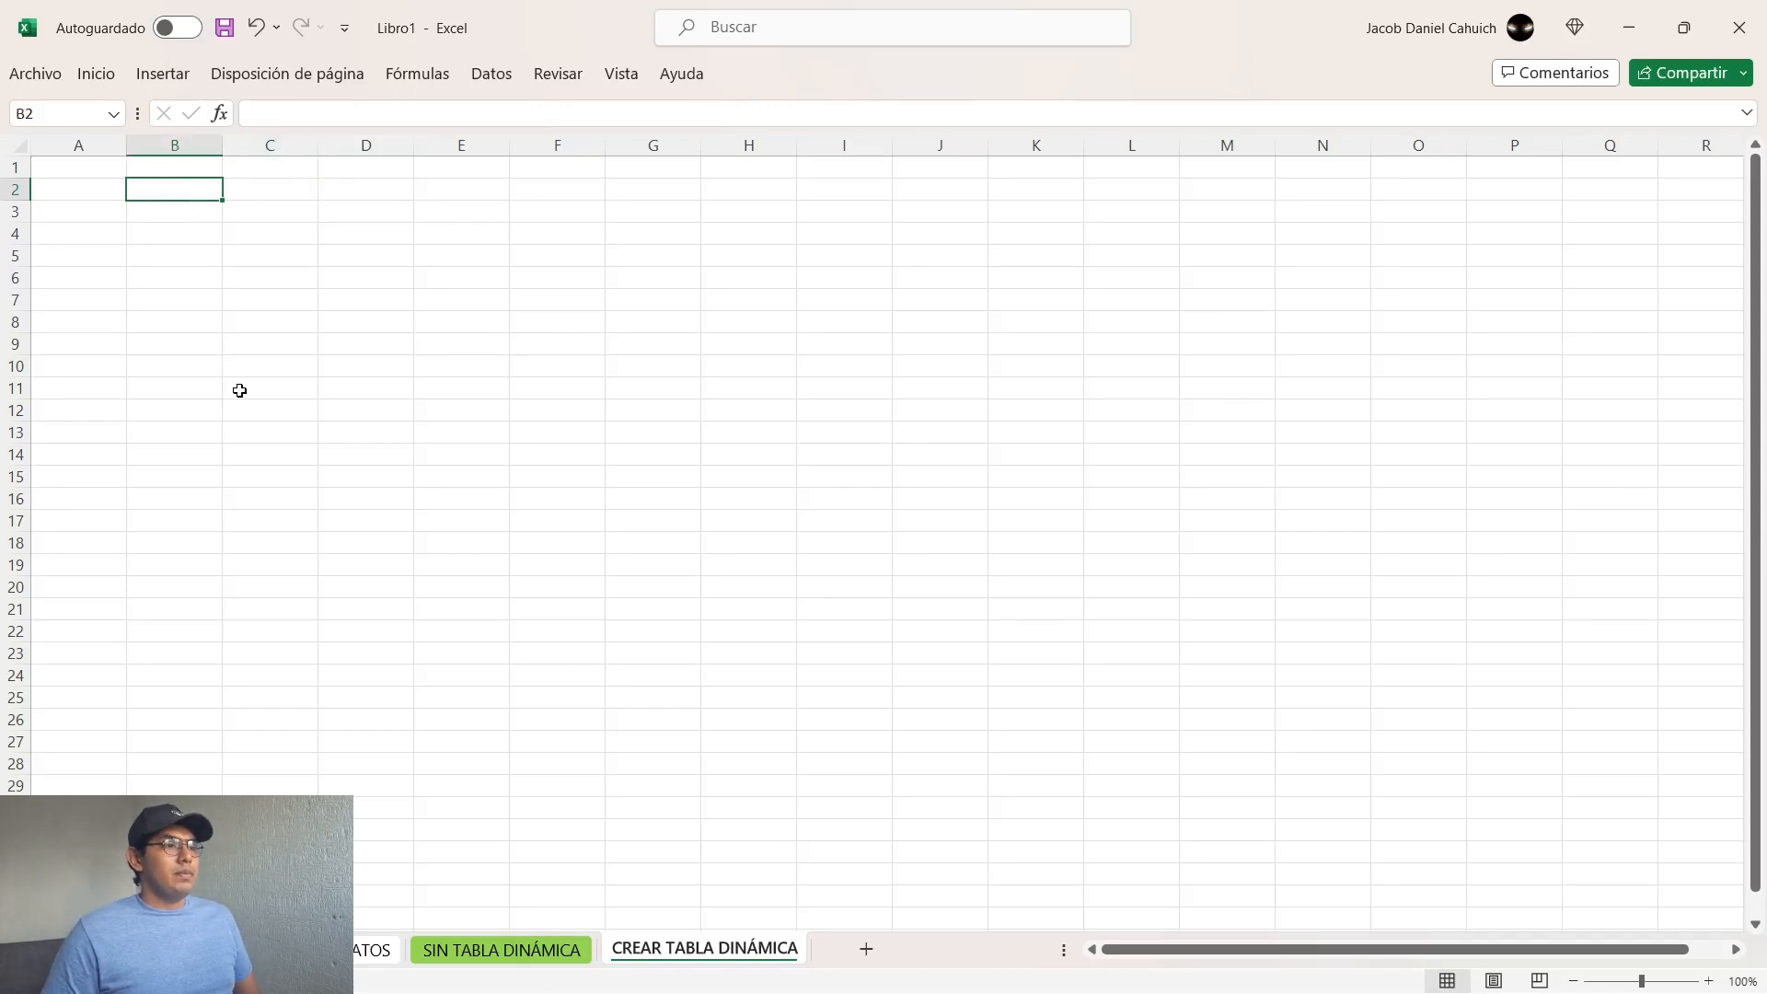
type("FECHA")
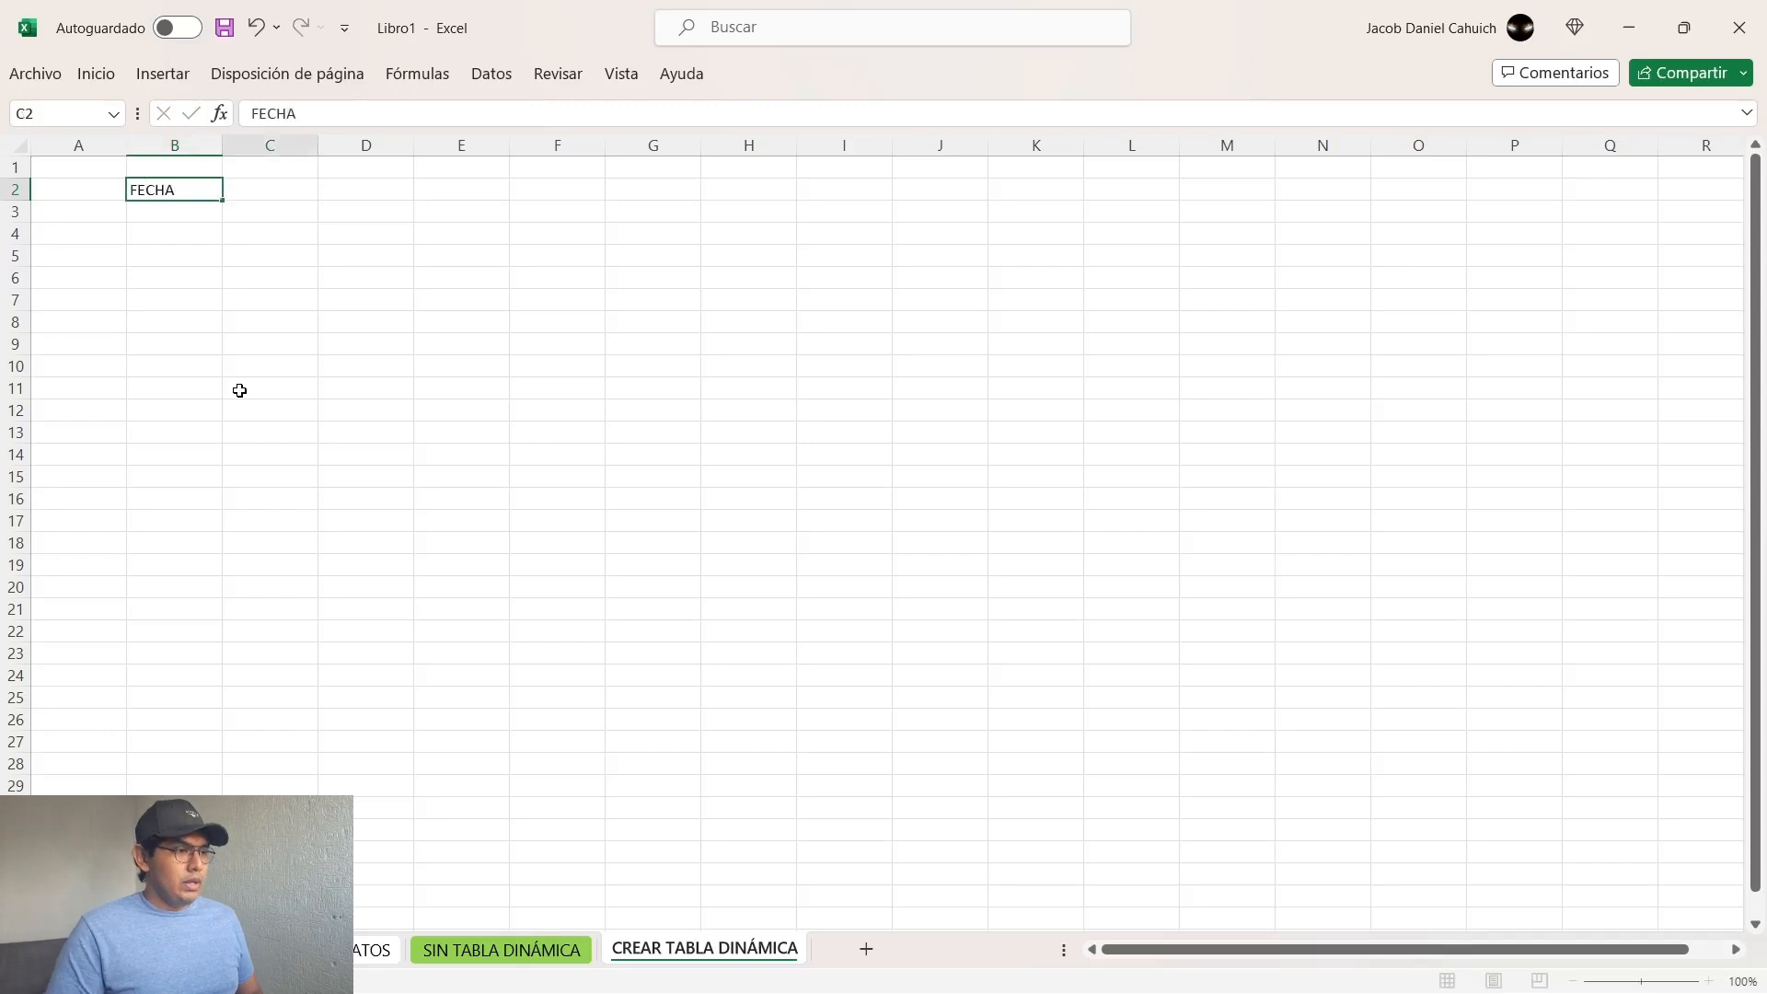
key("Tab")
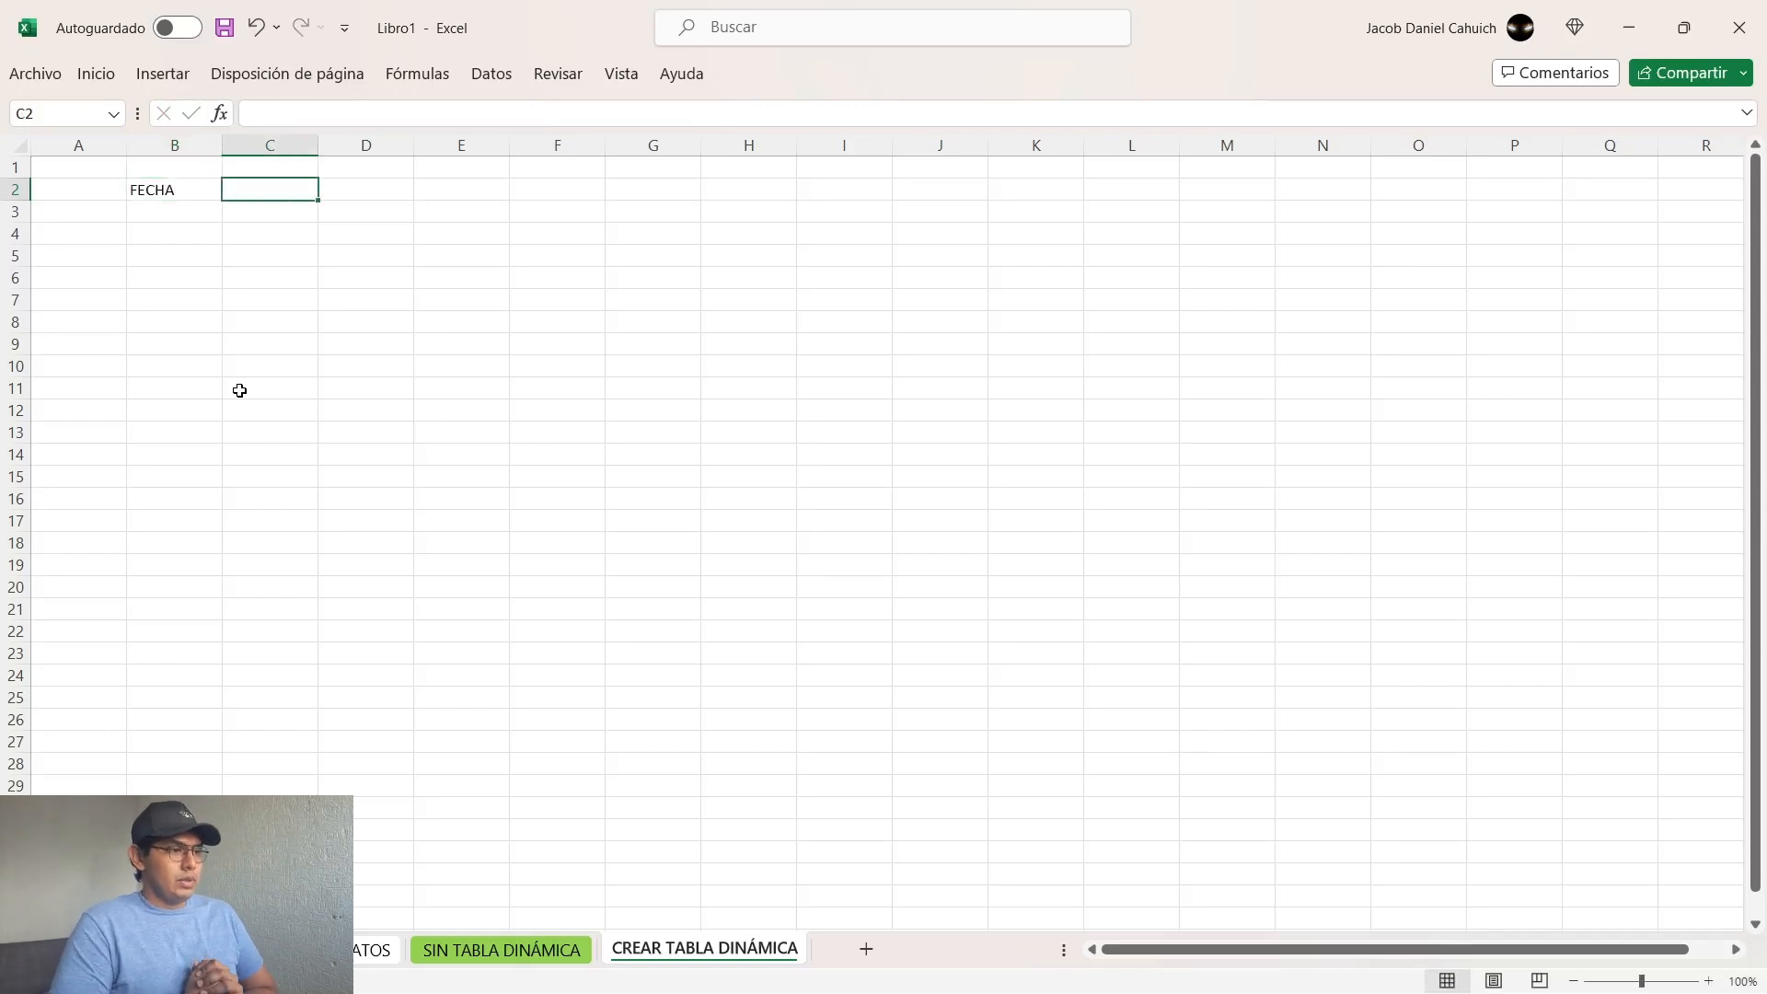
type("NO. O")
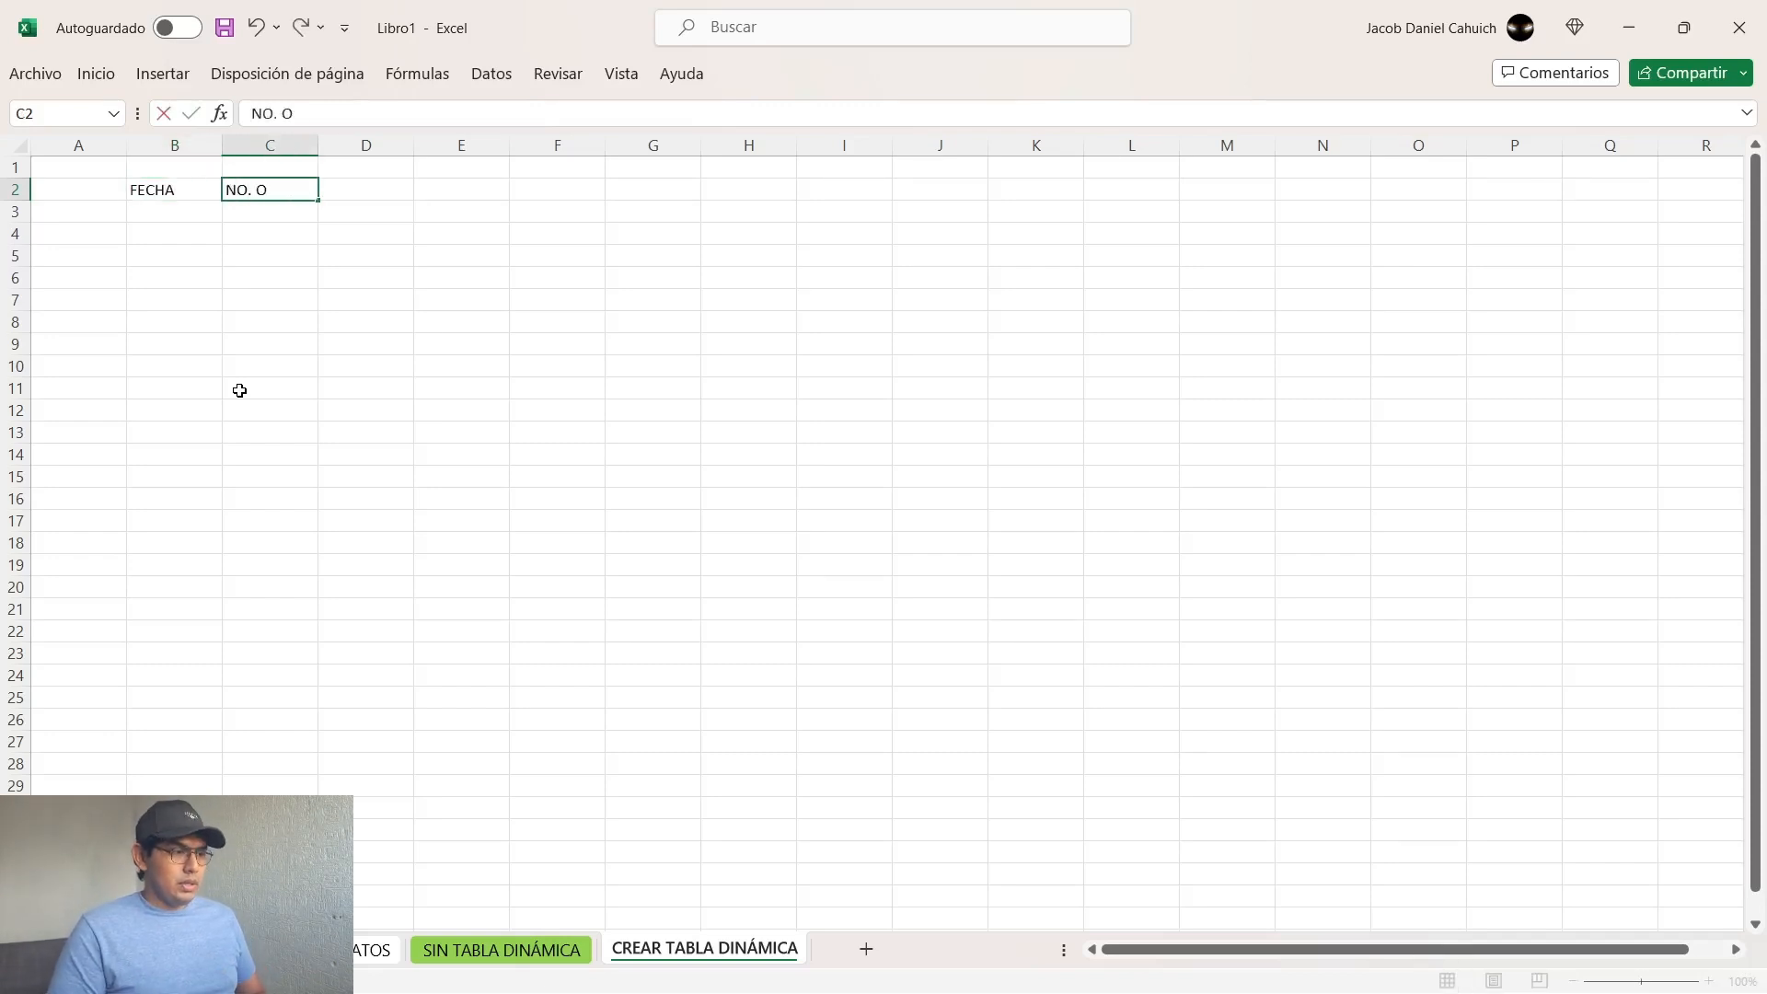
type("PERACIÓ")
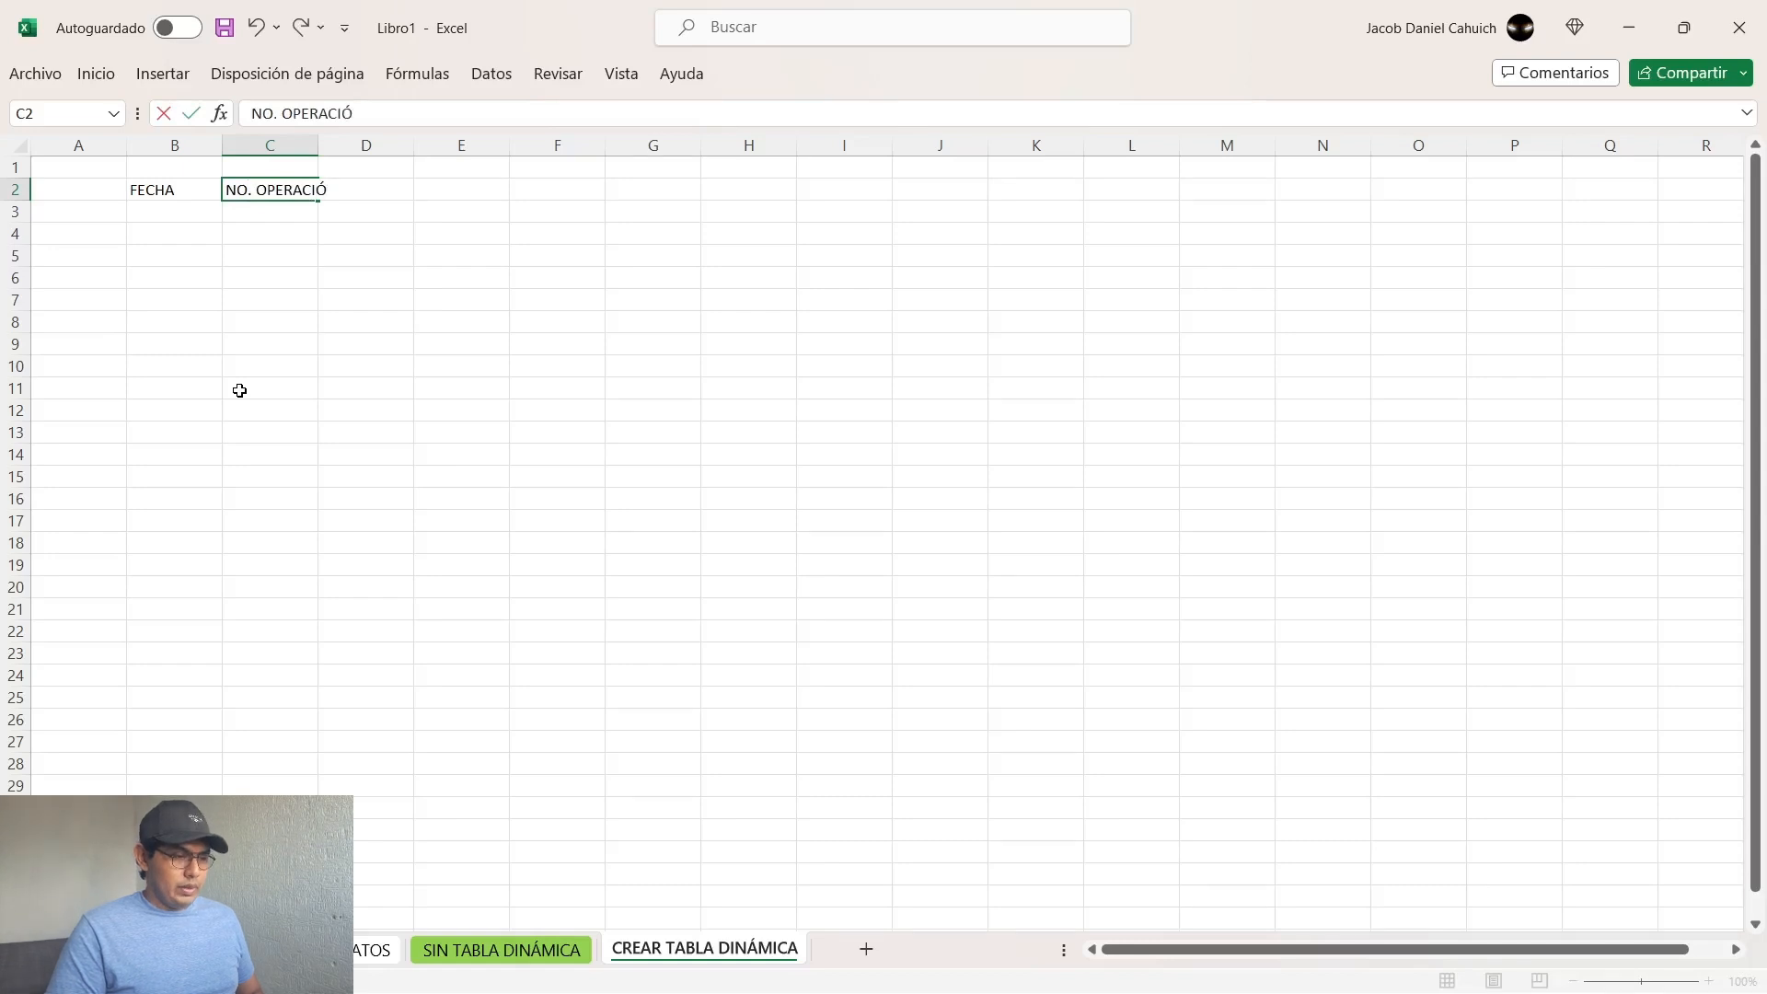
type("N")
key("Tab")
type("CUE")
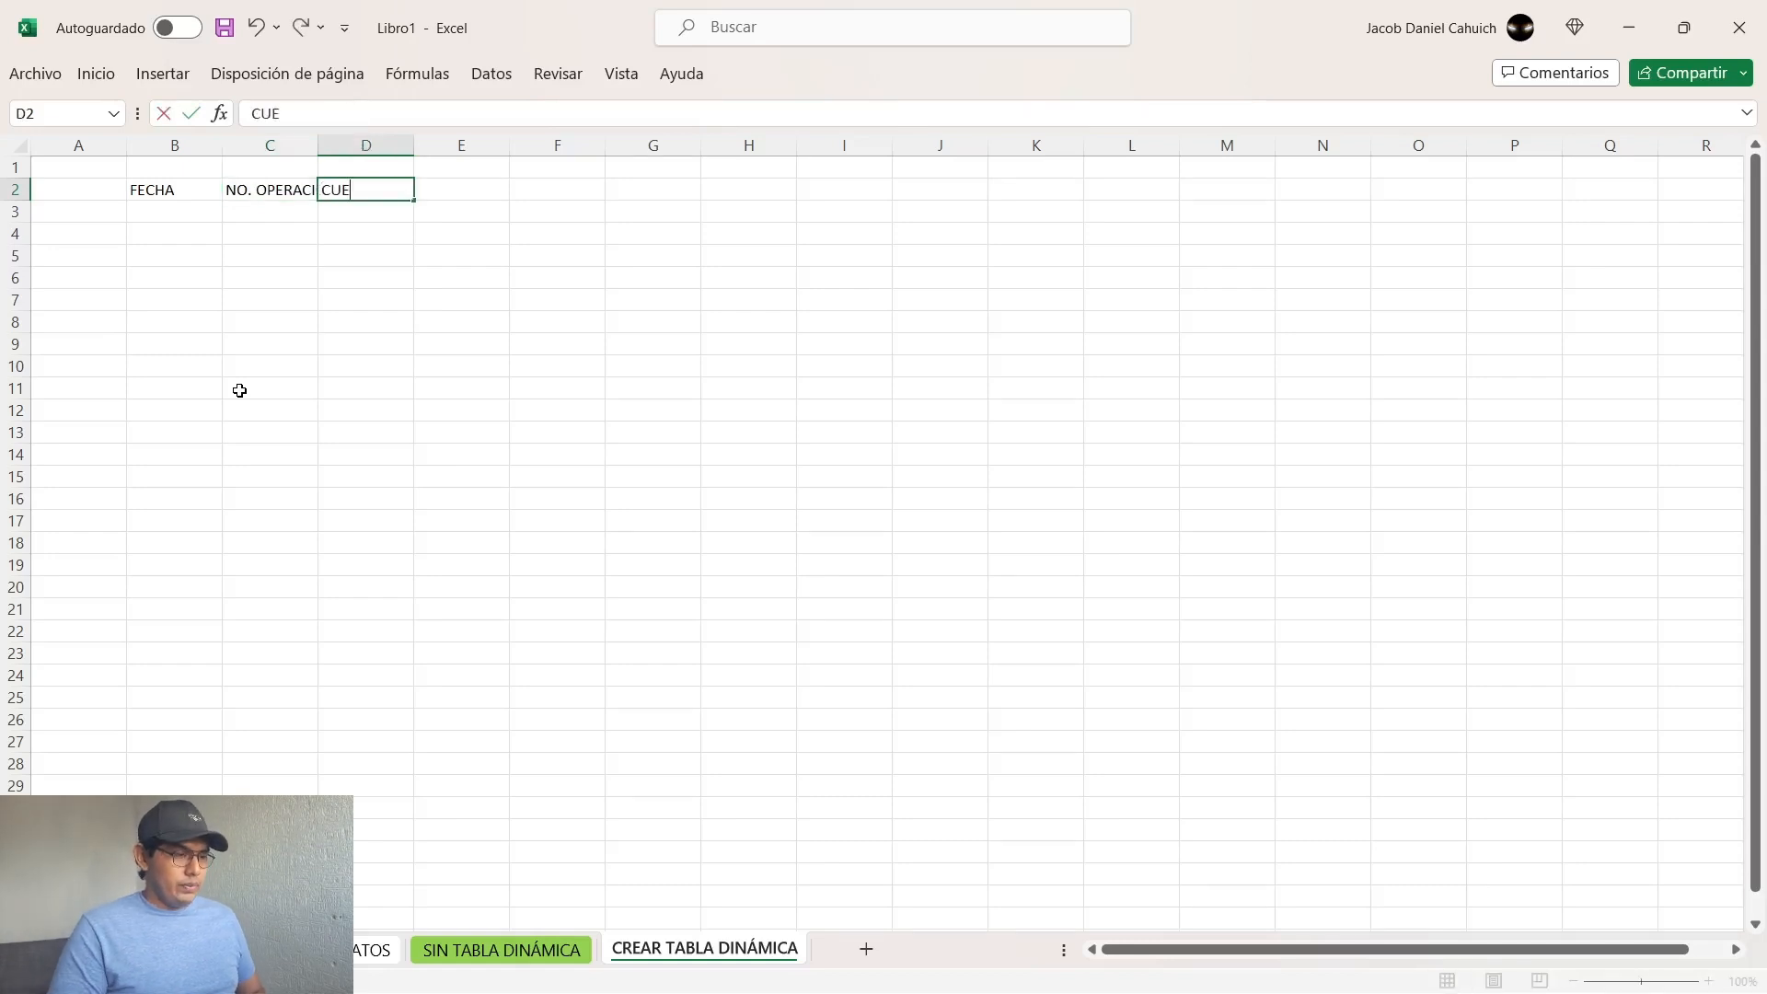
key("Tab")
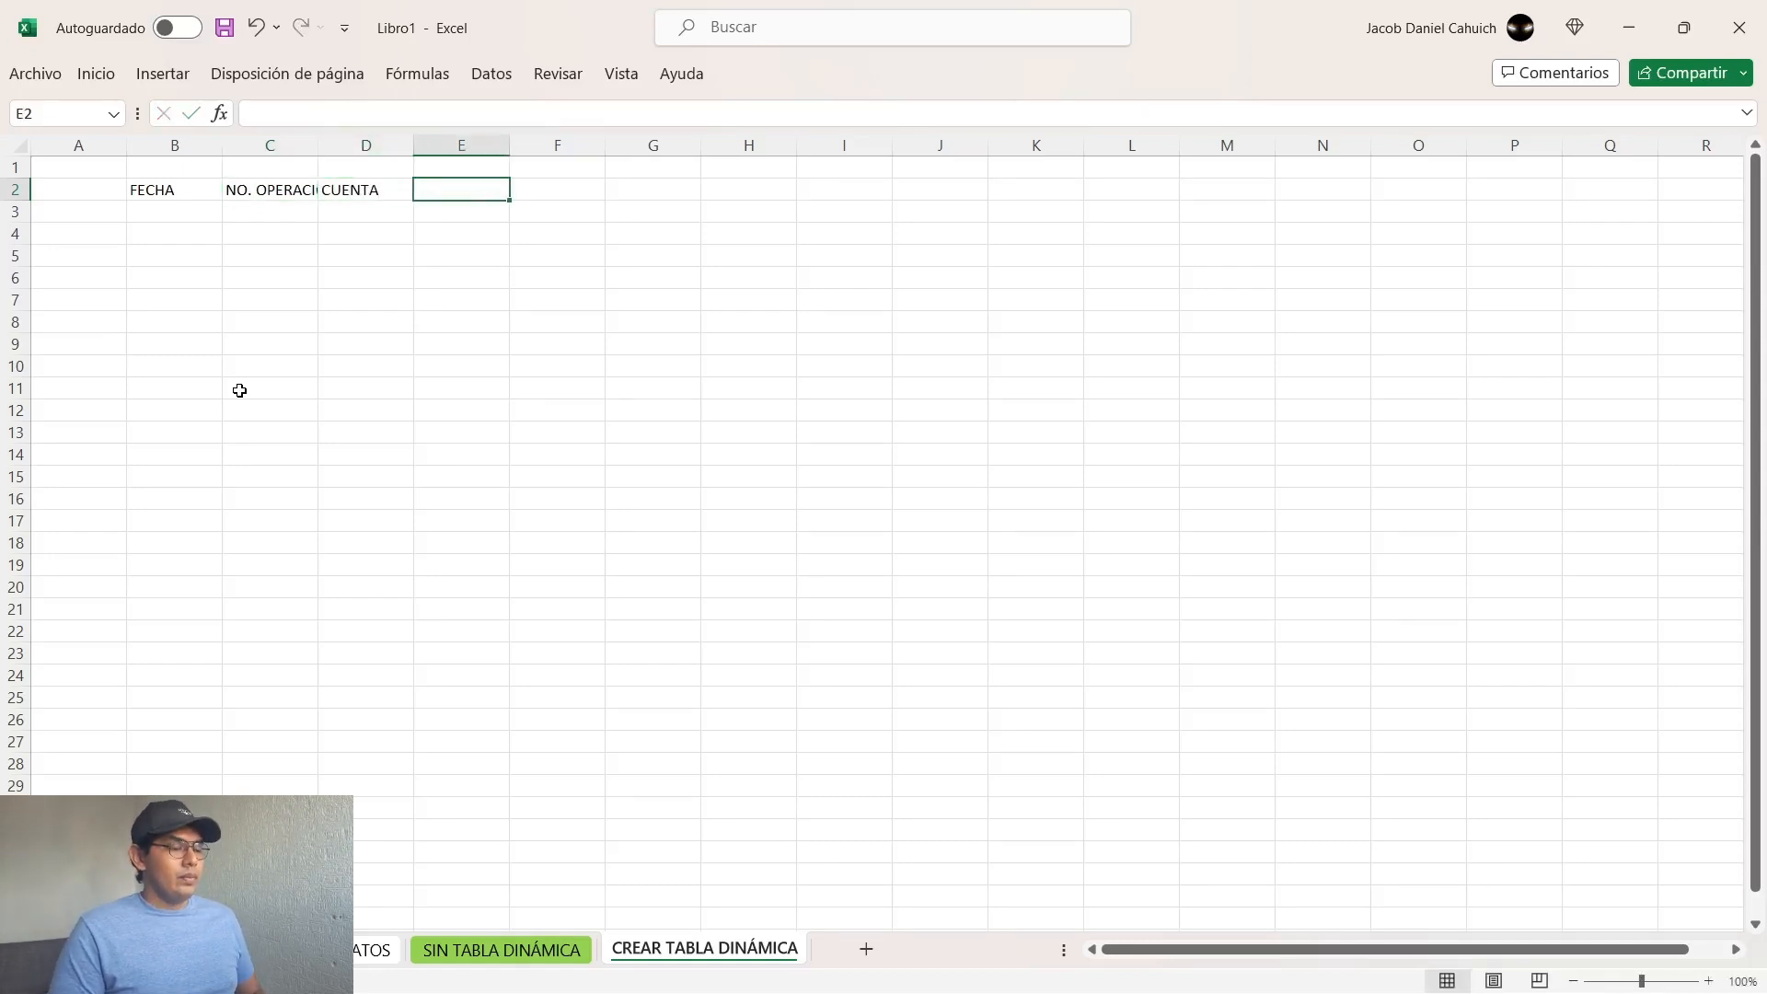
Step: Continue the header row with CONCEPTO, DESCRIPCIÓN, CARGO and ABONO in cells E2 to H2
type("CONCEPTO")
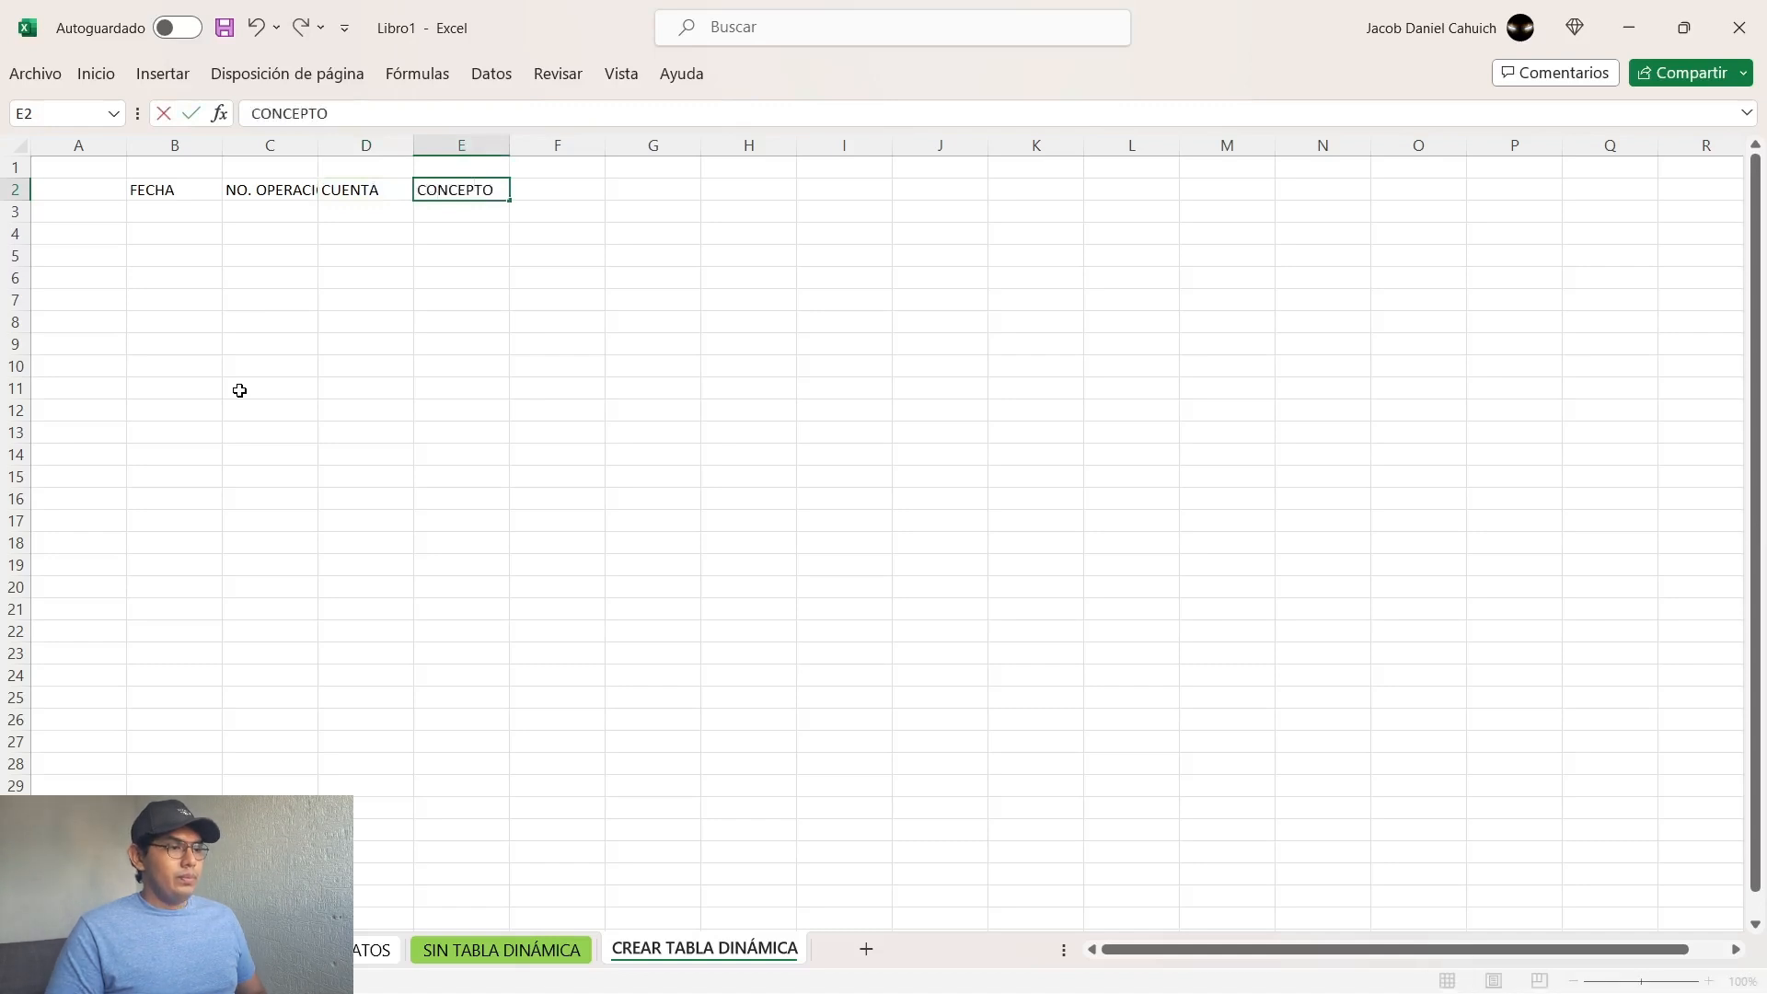
key("Tab")
type("DESCR")
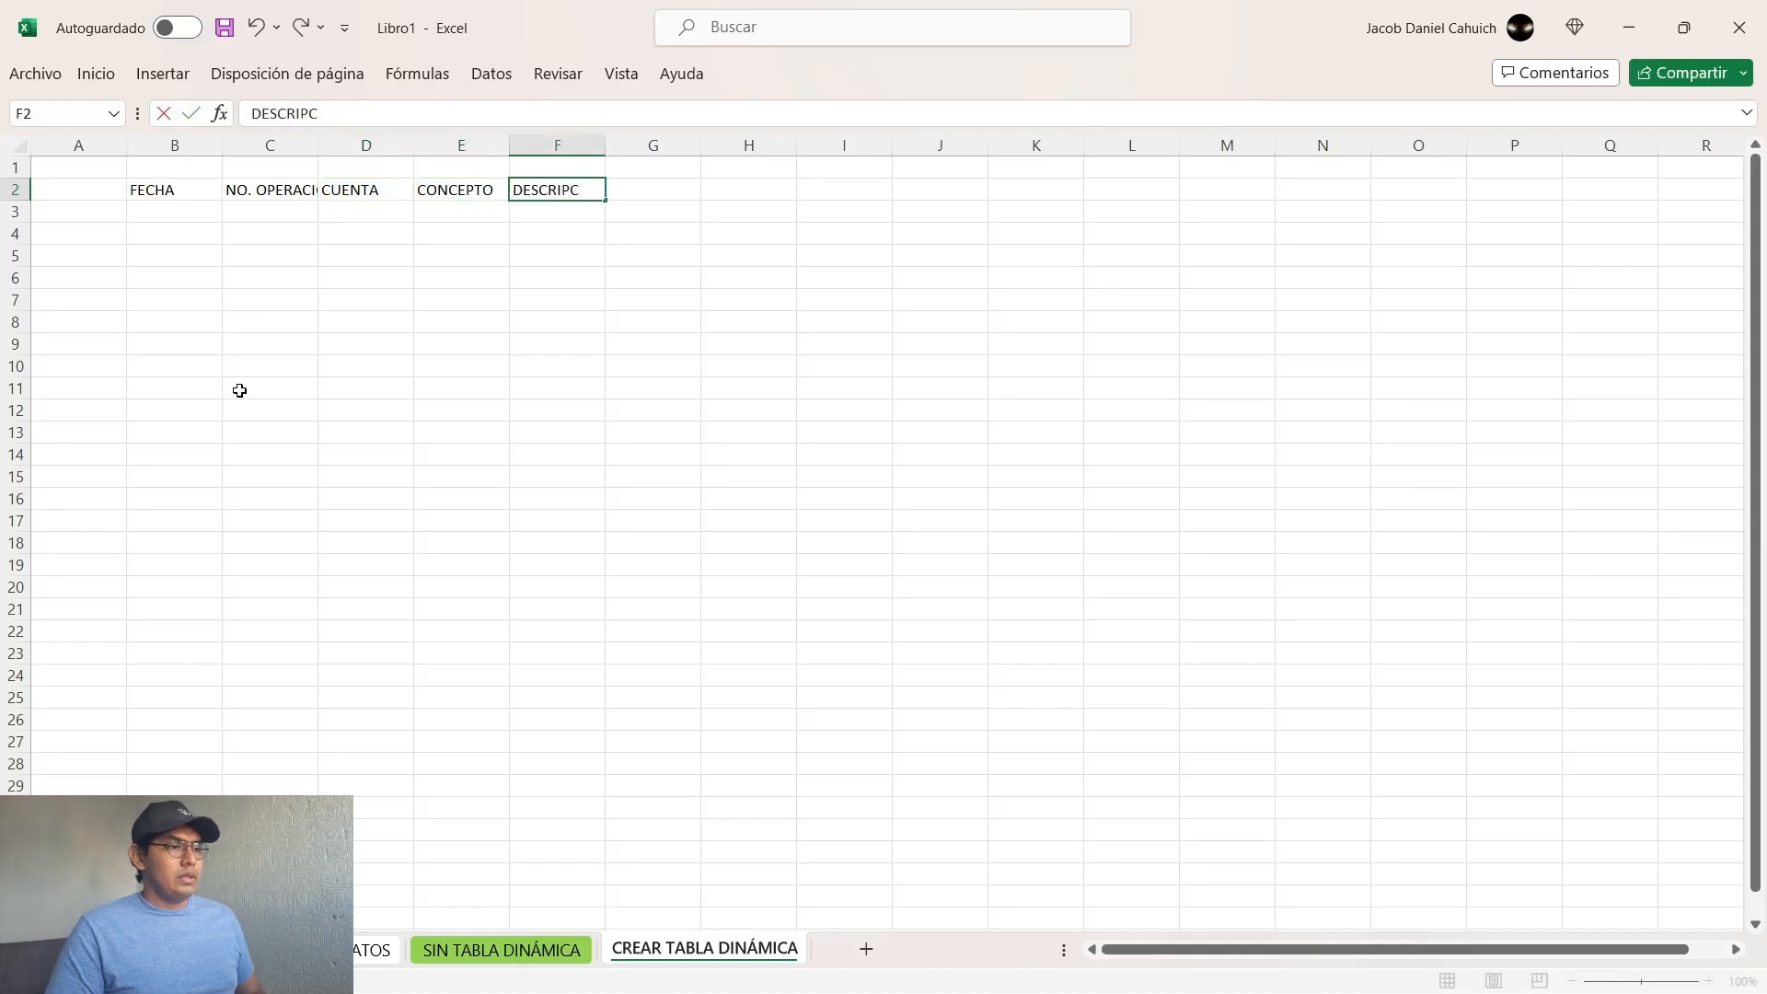
type("IPCIÓN")
key("Tab")
type("CARGO")
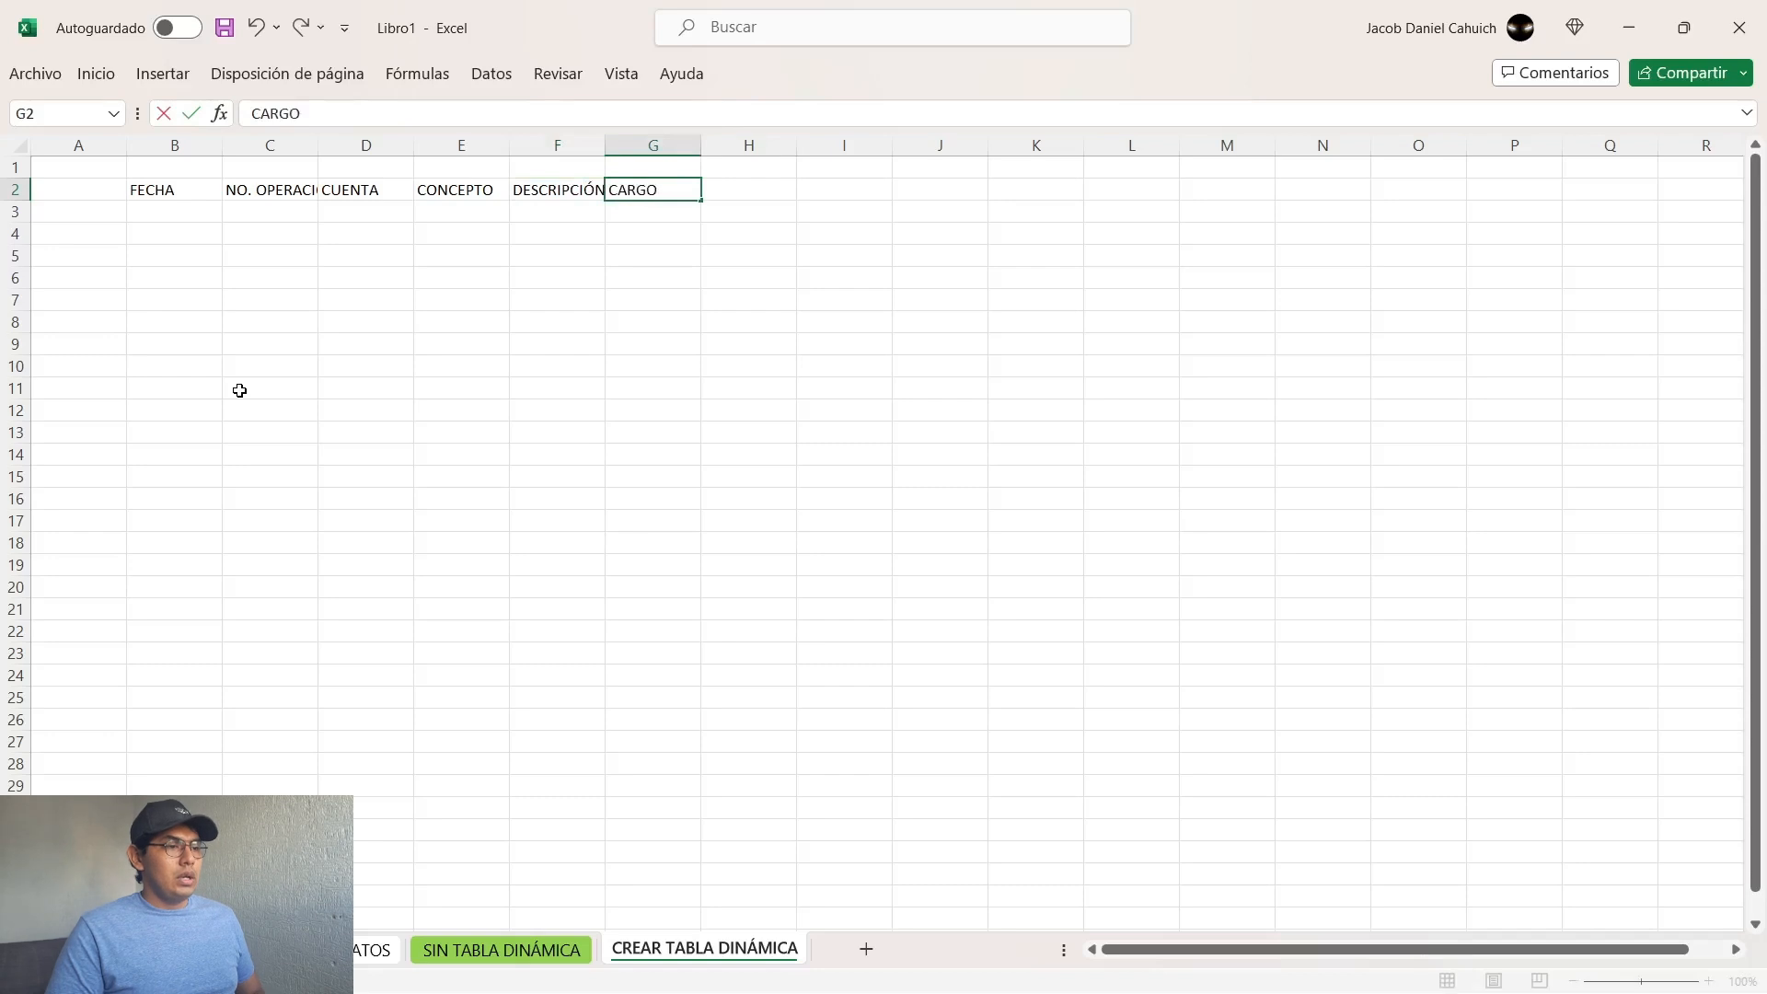
key("Tab")
type("A")
key("BackSpace")
key("BackSpace")
type("BO")
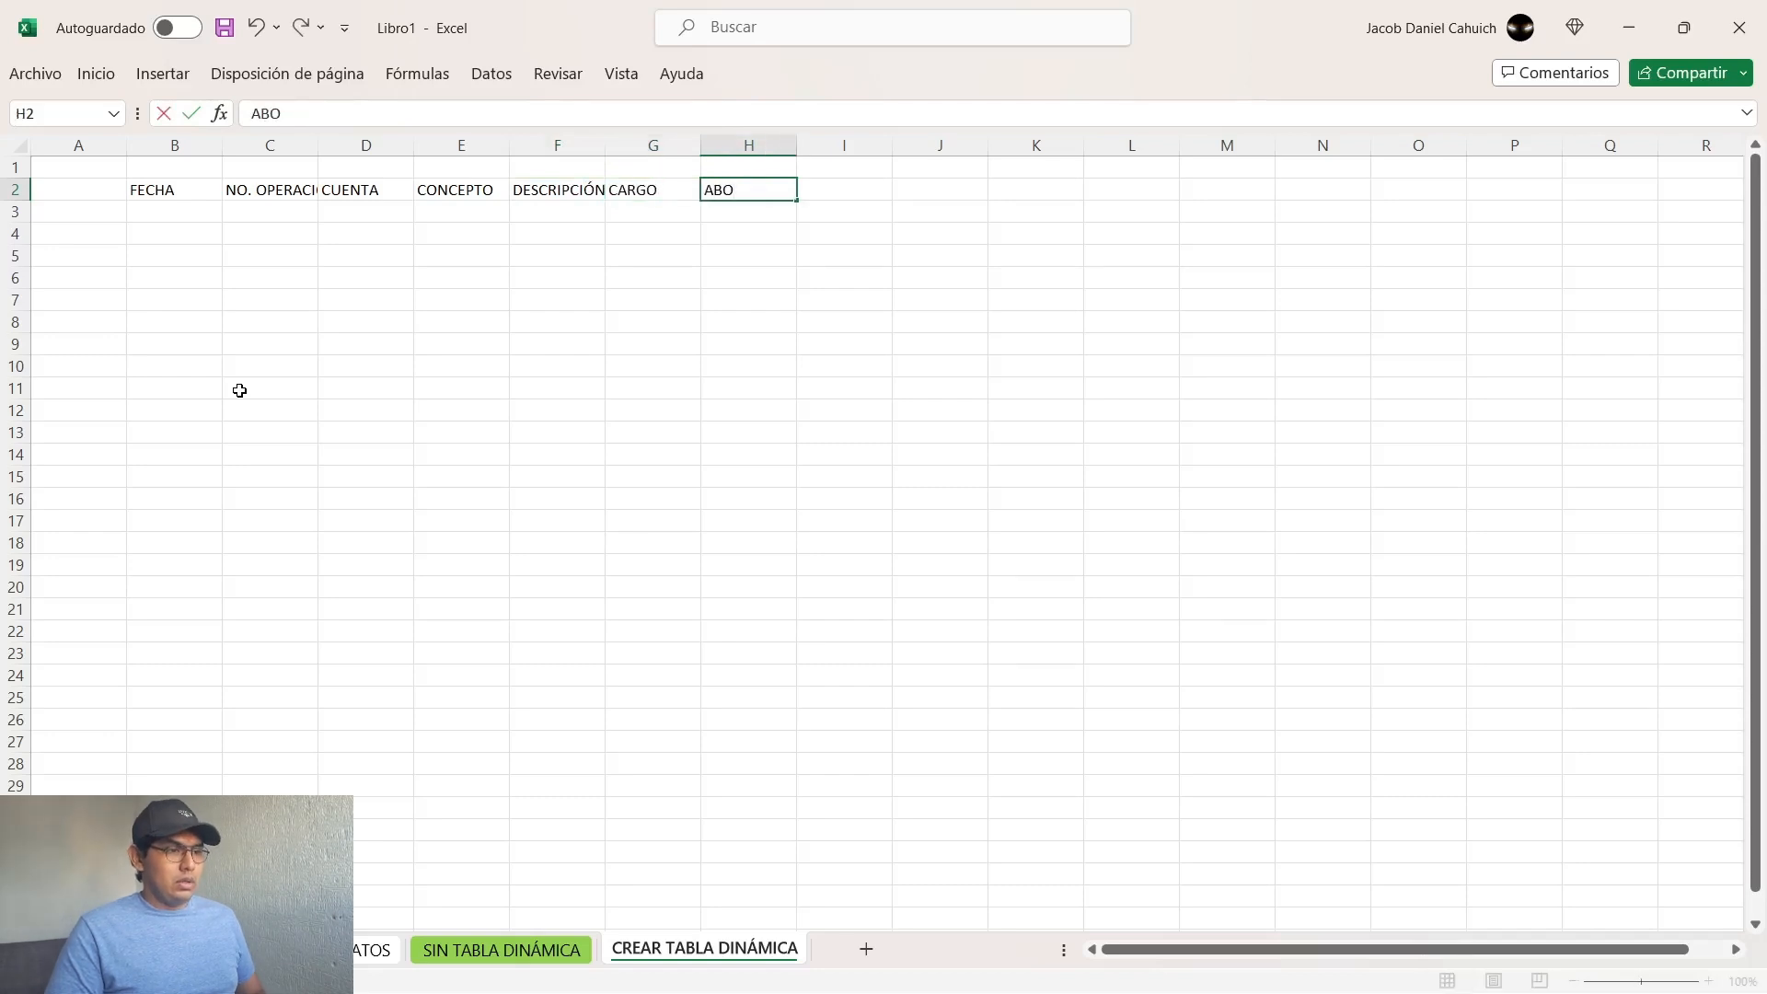
type("MN")
type("NO")
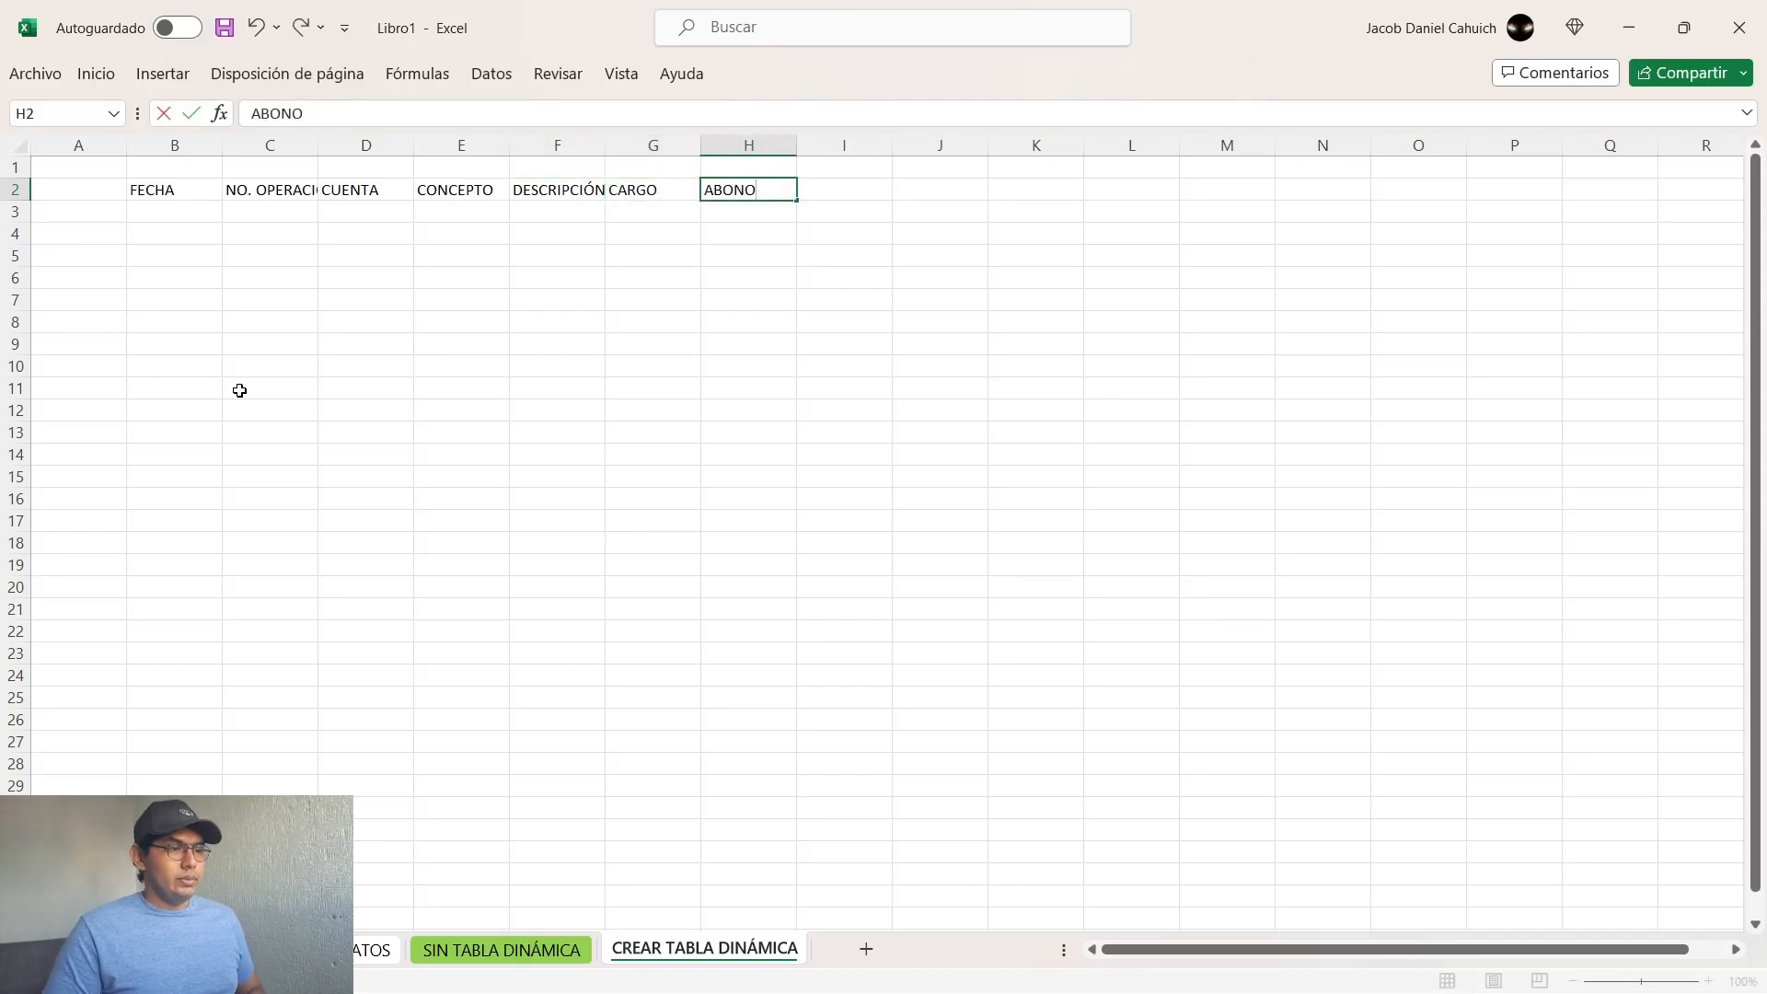
key("Return")
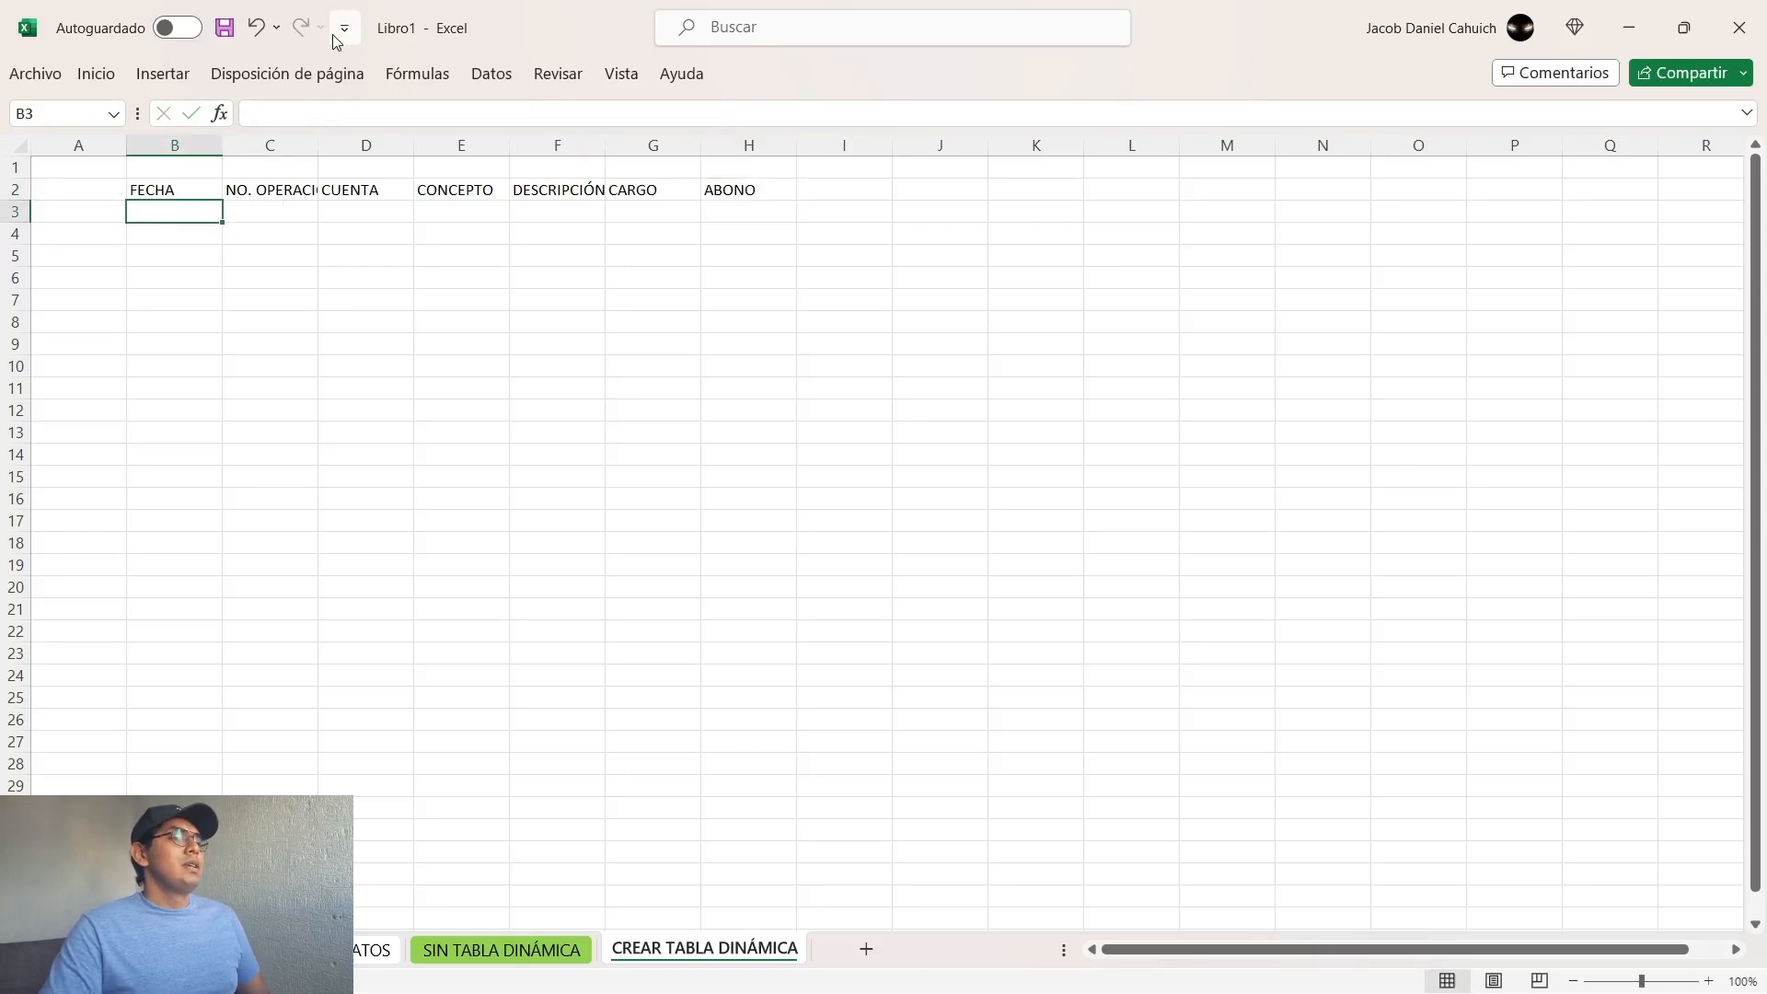
Step: Review each column header in row 2, from FECHA through ABONO
left_click(167, 189)
left_click(535, 241)
left_click(633, 237)
left_click(173, 190)
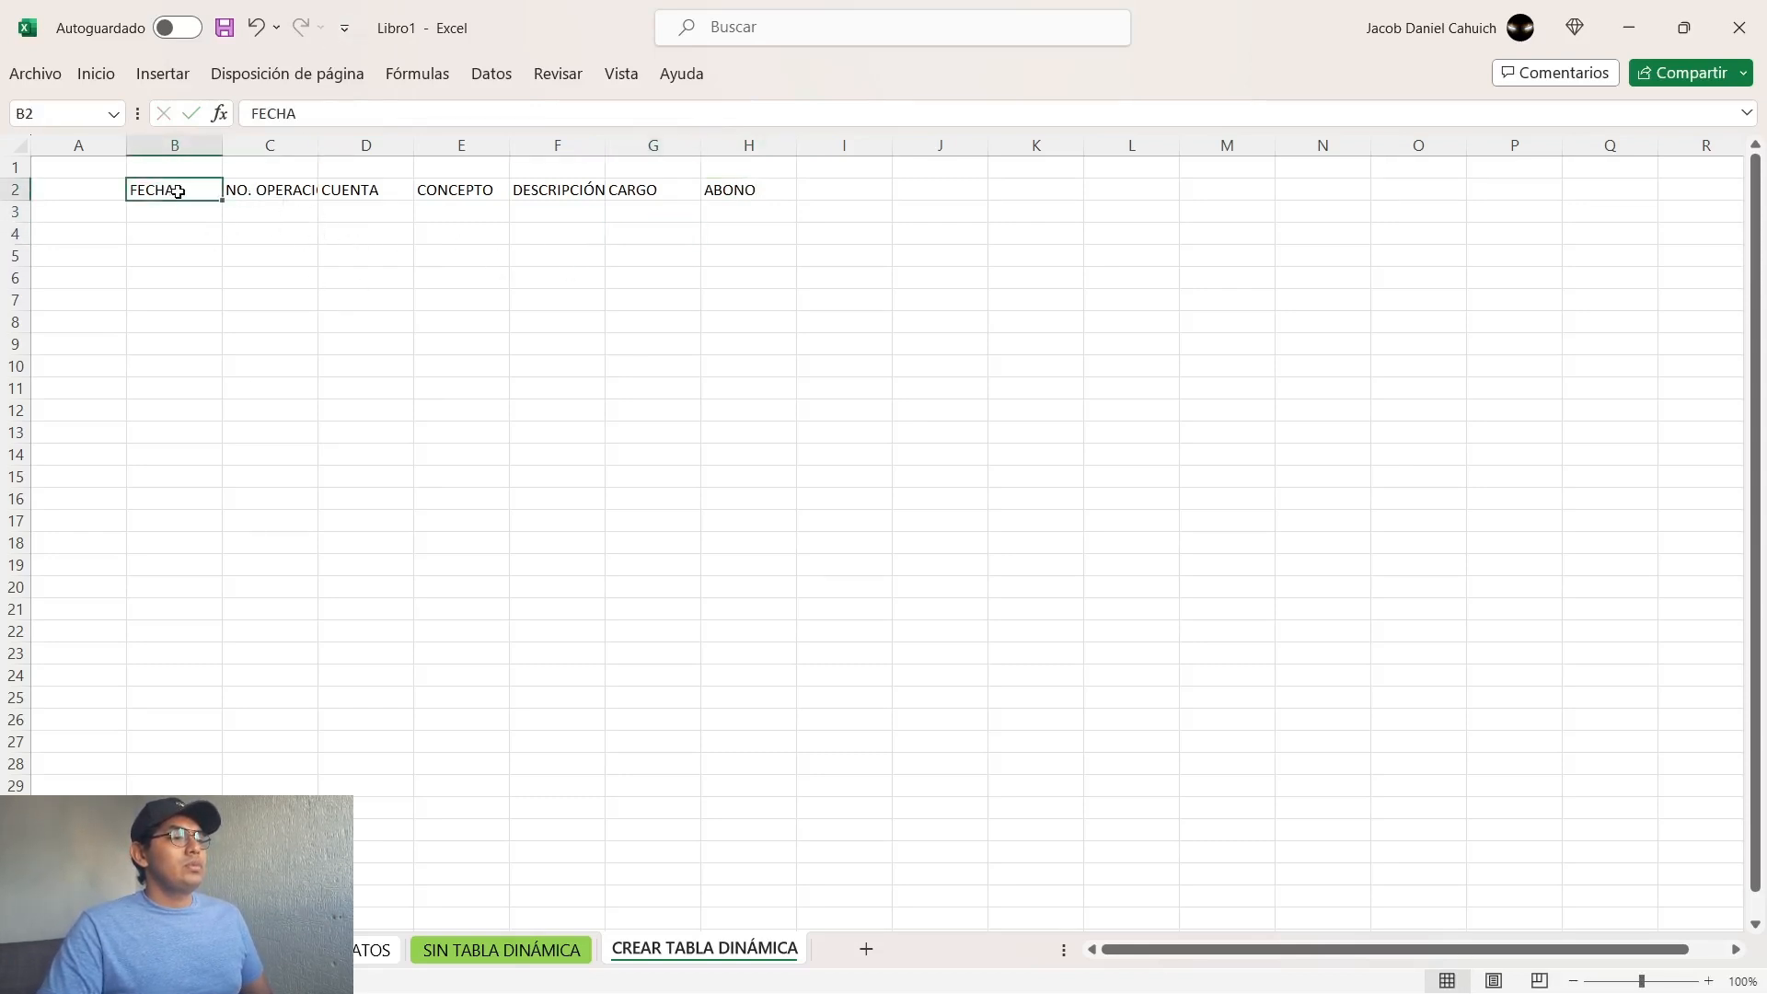
left_click(276, 191)
left_click(369, 191)
left_click(460, 191)
left_click(565, 191)
left_click(649, 192)
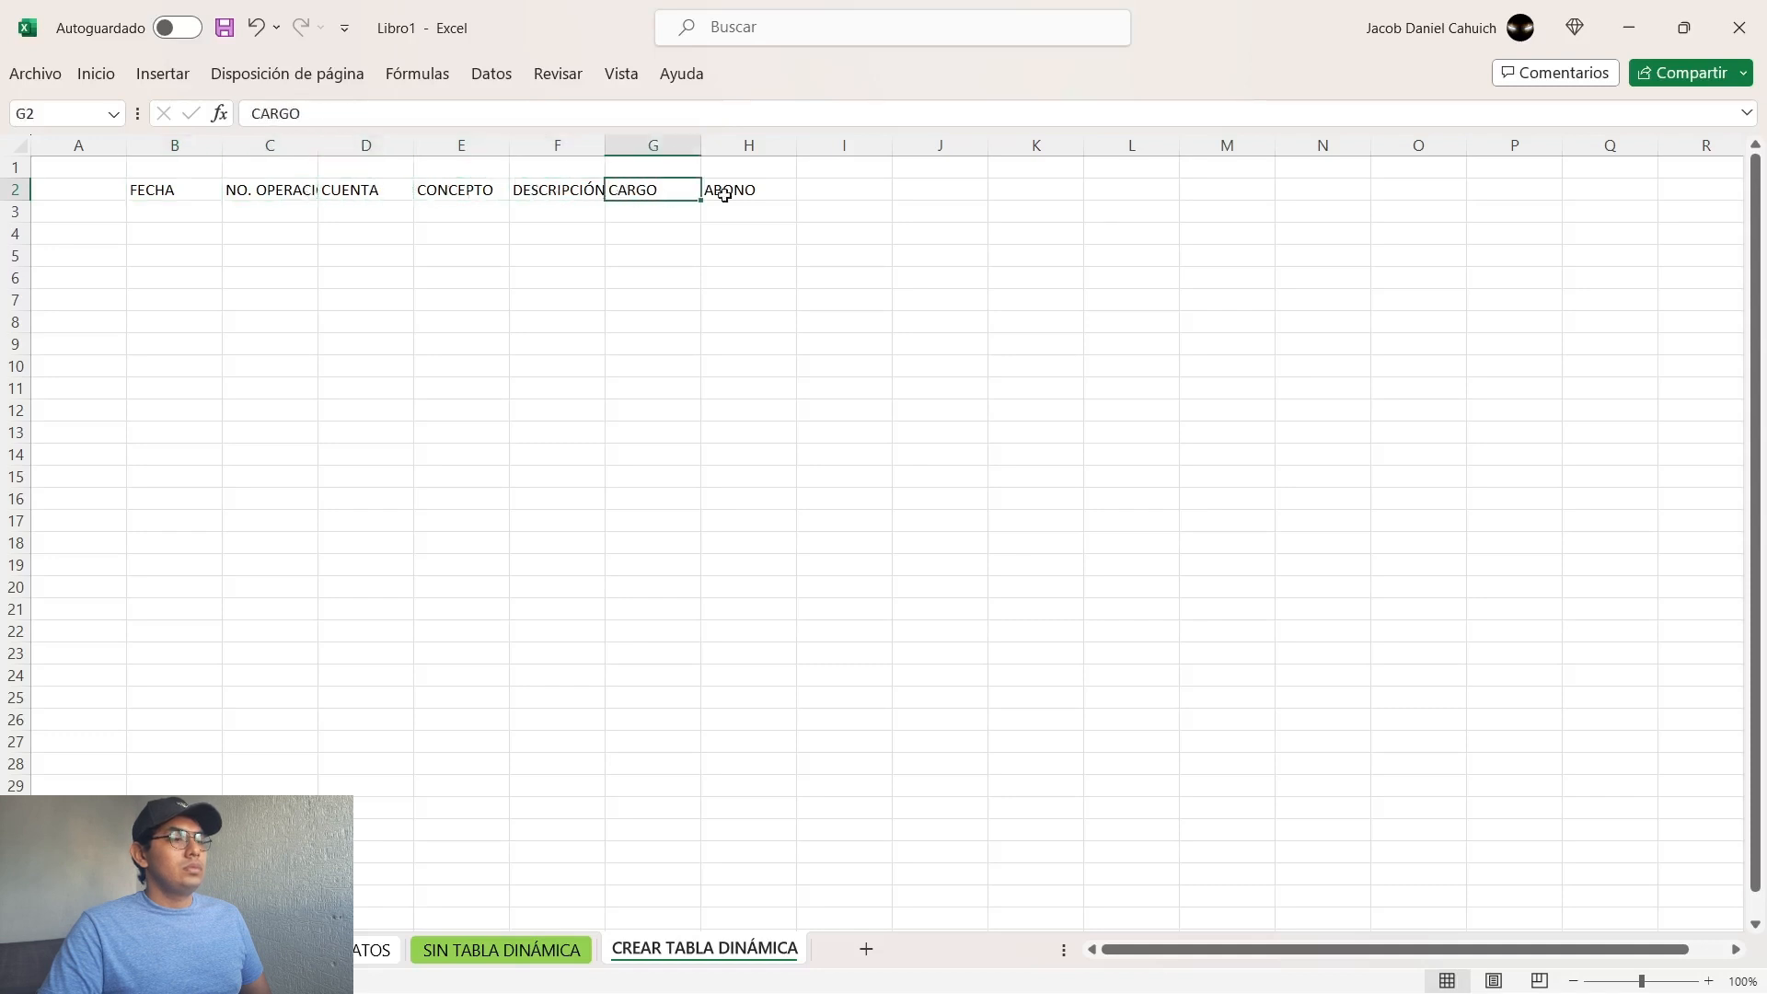
left_click(751, 198)
left_click(428, 327)
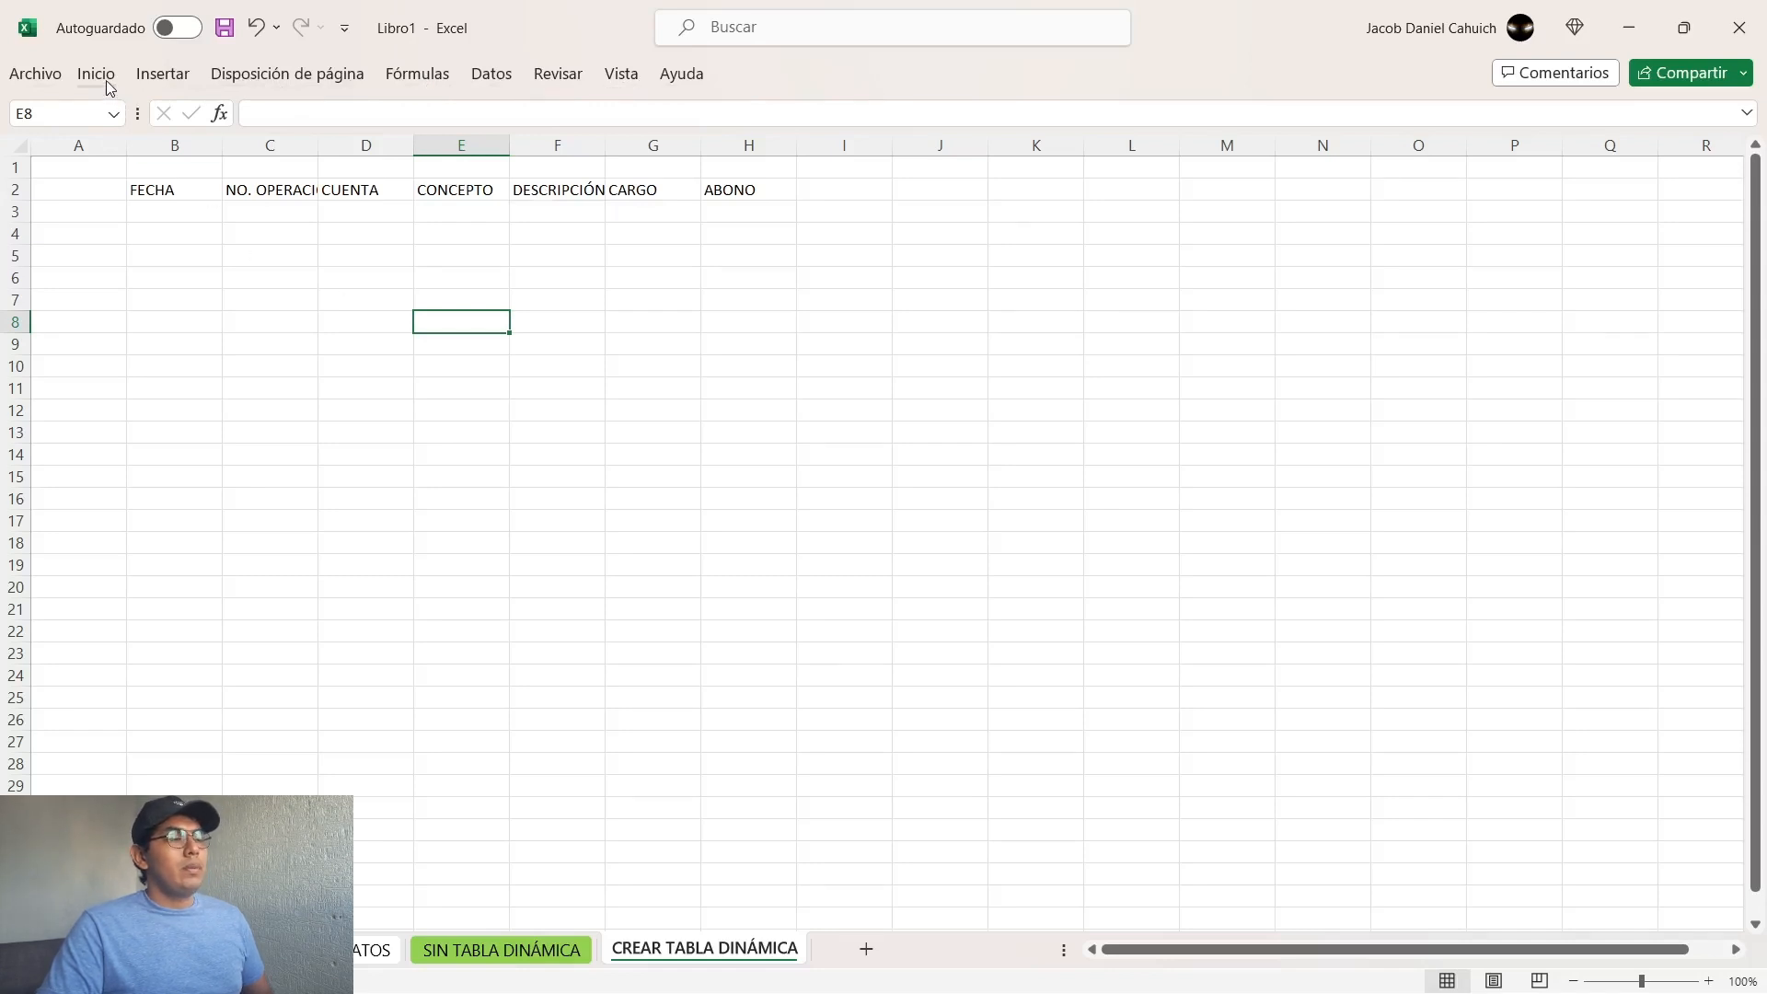
key("ctrl")
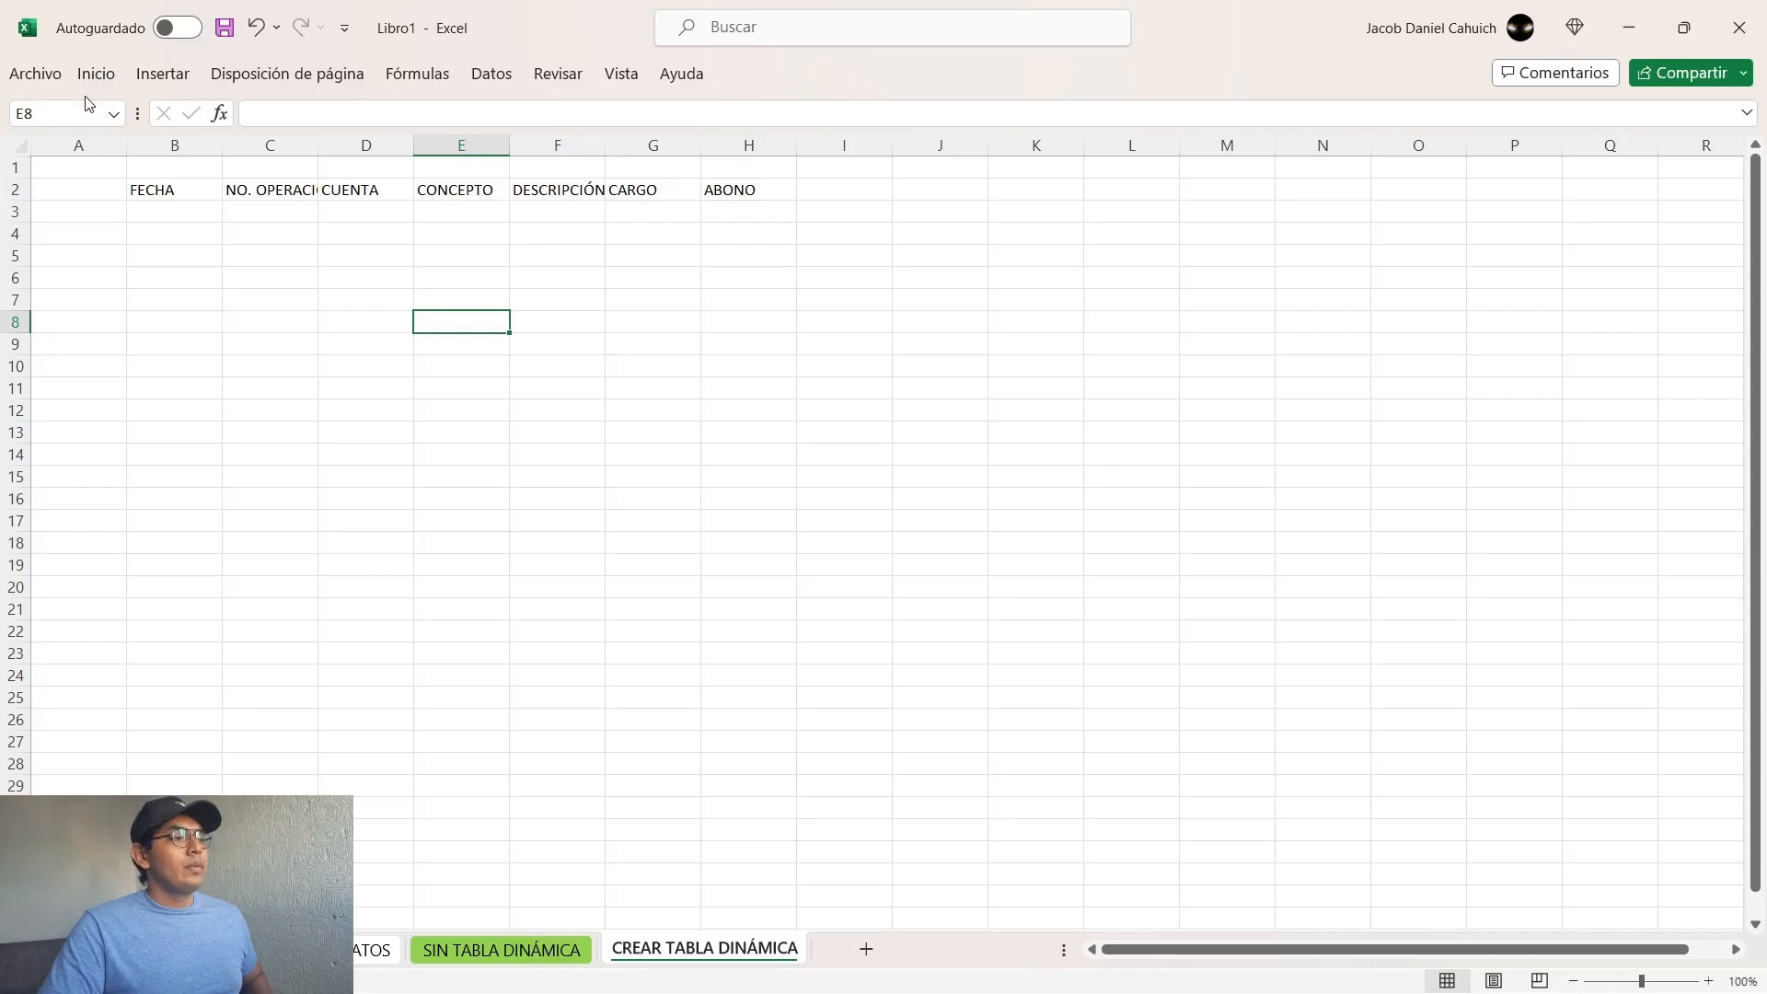
Step: Select the header cells B2:H2 as the range for a table
left_click(95, 79)
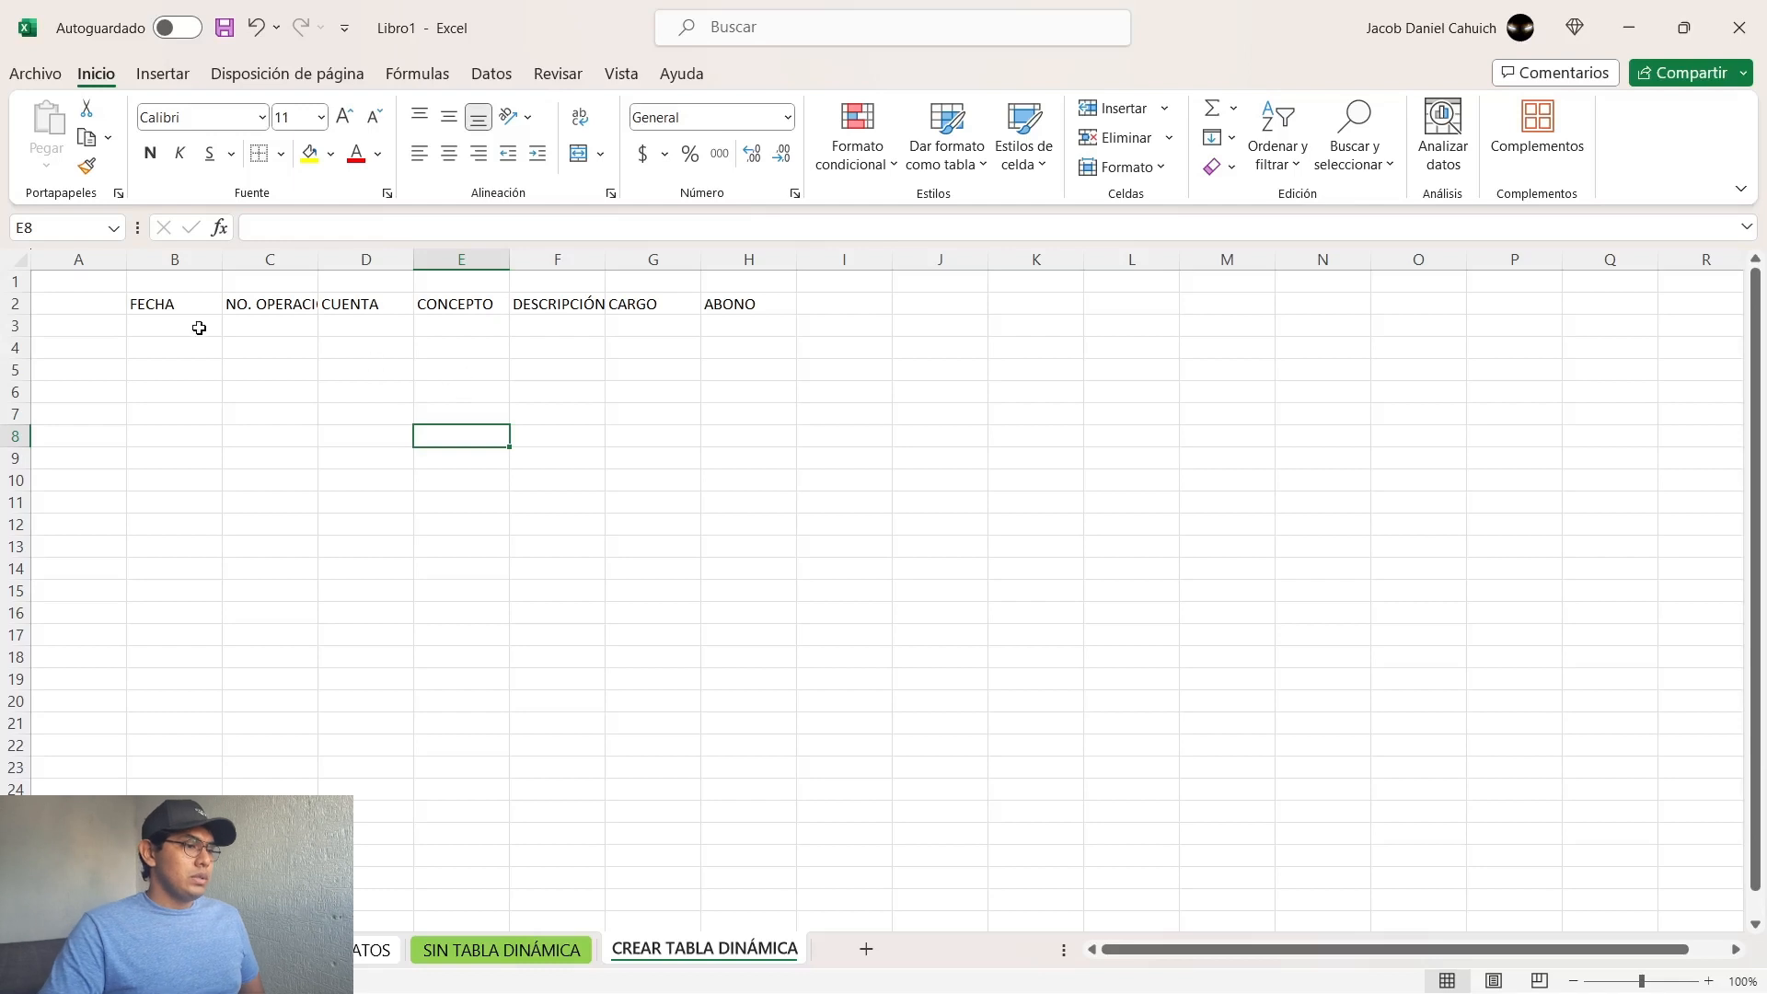
left_click(162, 305)
left_click_drag(215, 310, 742, 304)
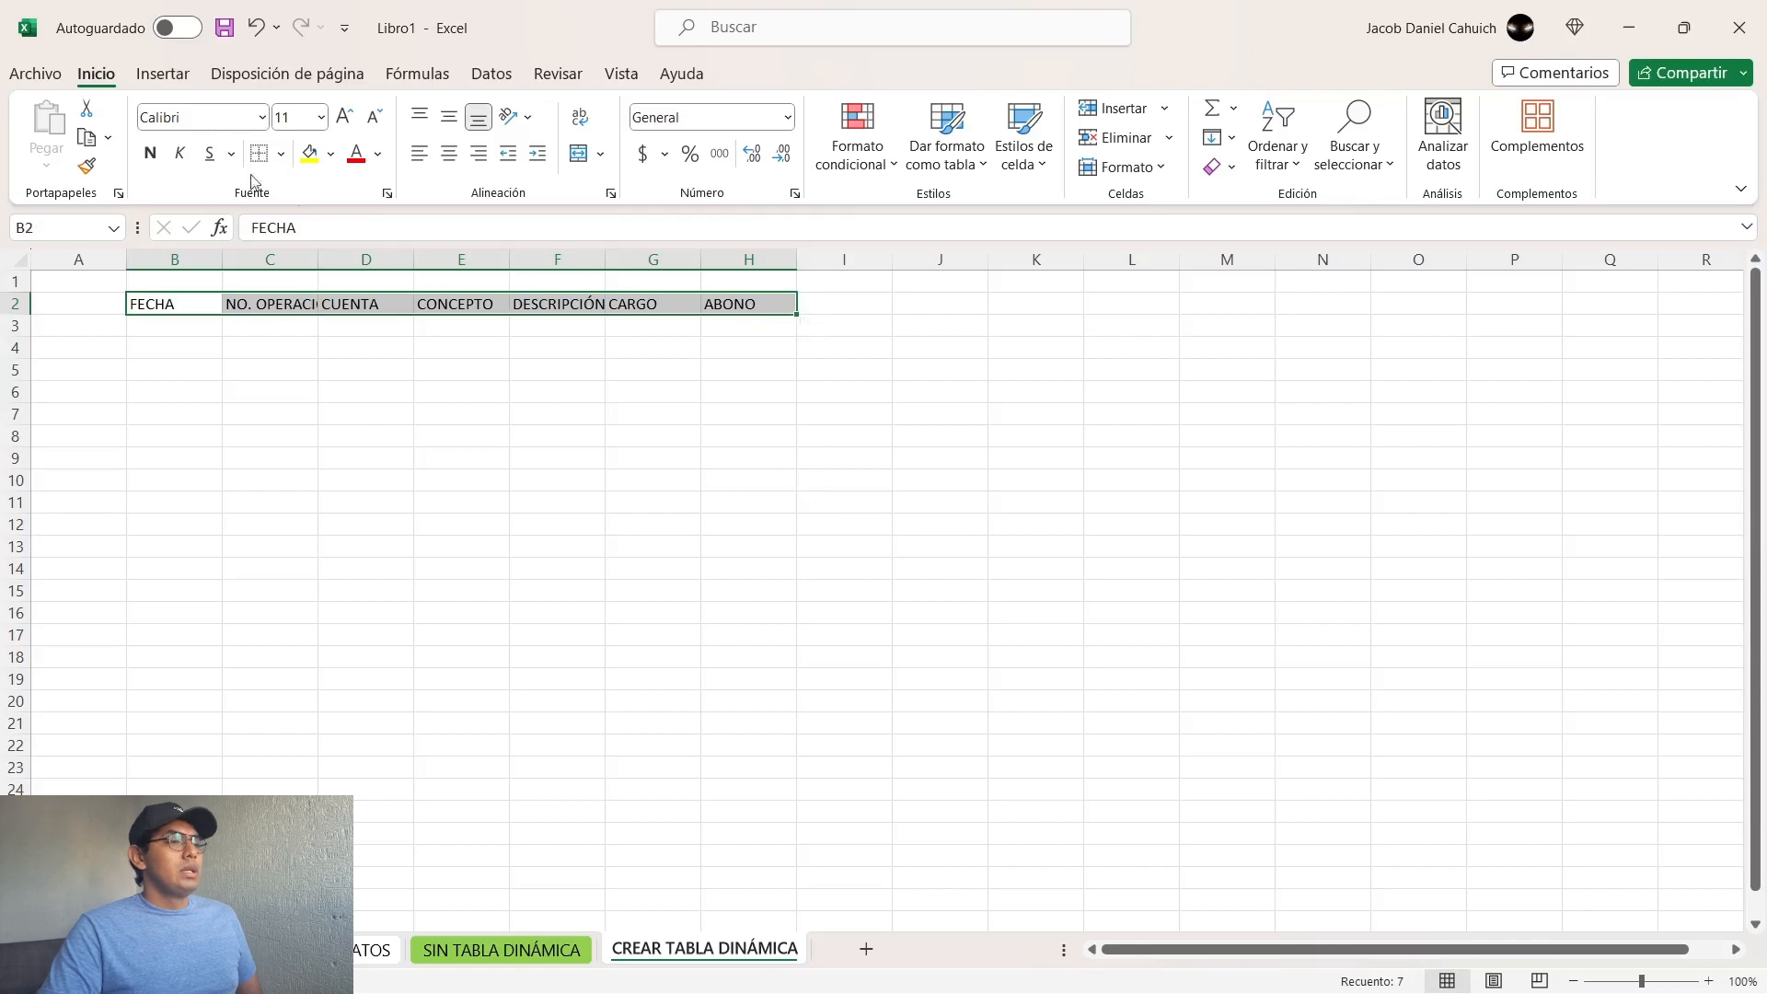
Step: Try creating a table from B2:H2 with La tabla tiene encabezados enabled, and undo it
left_click(163, 75)
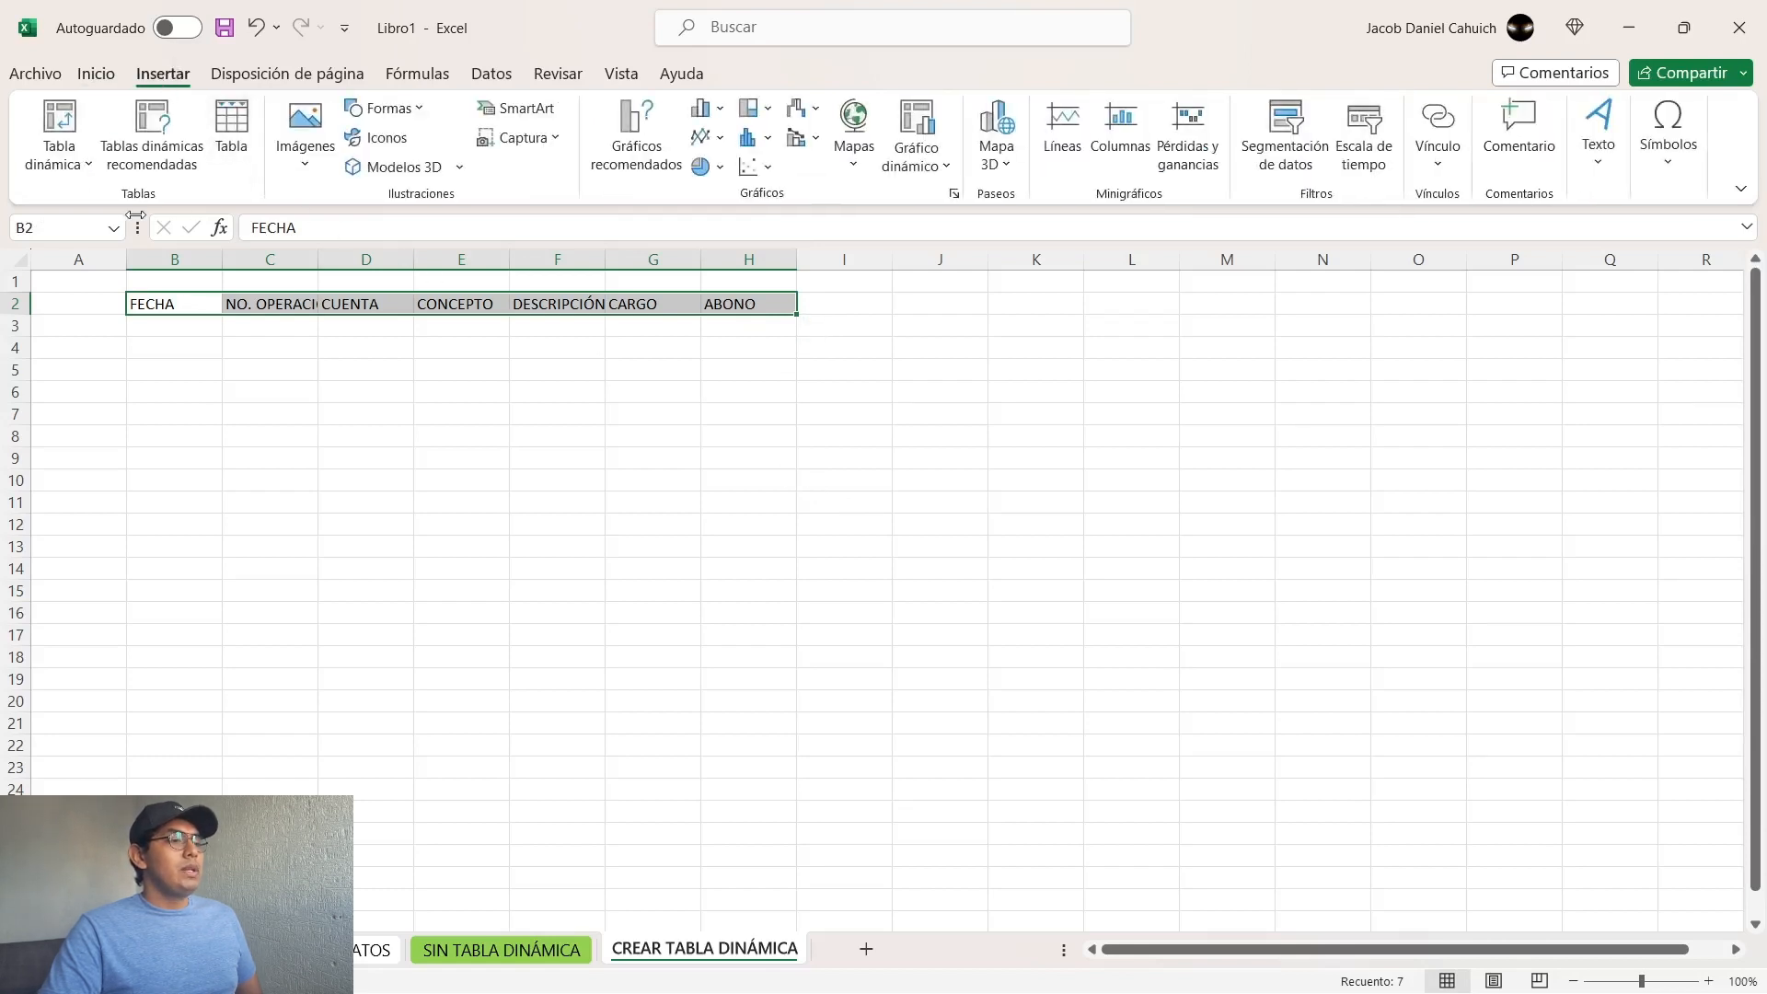
left_click(244, 134)
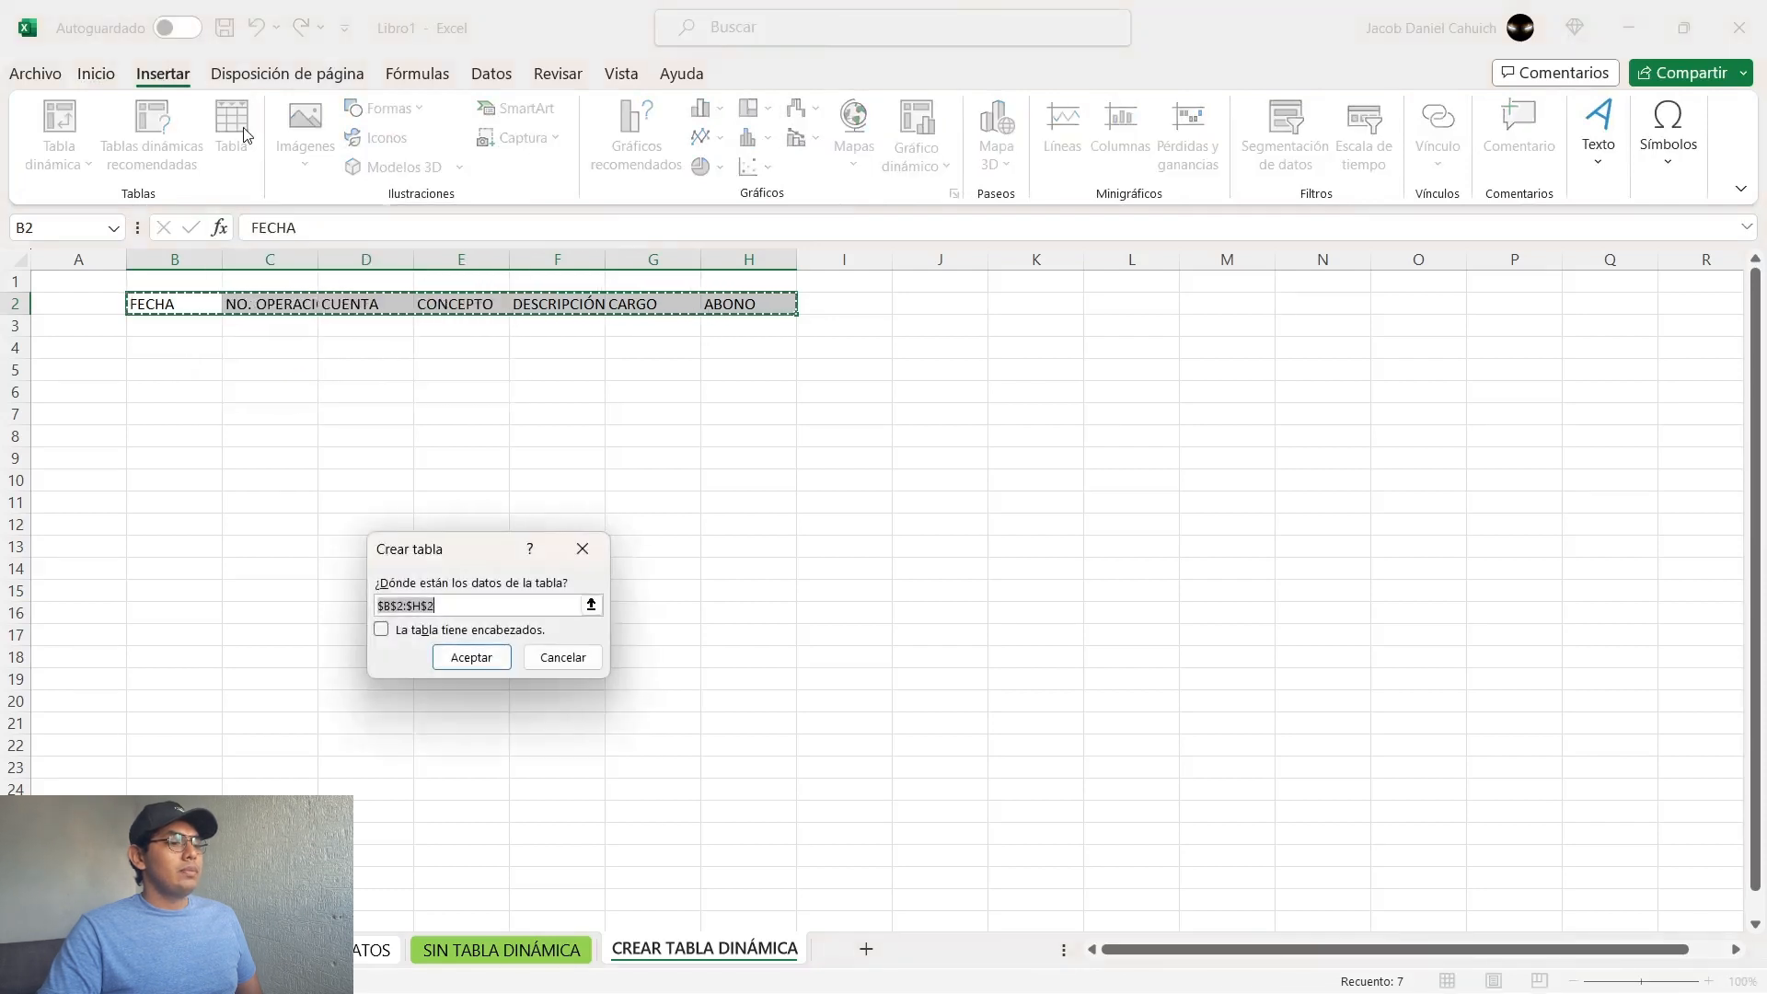
left_click(384, 633)
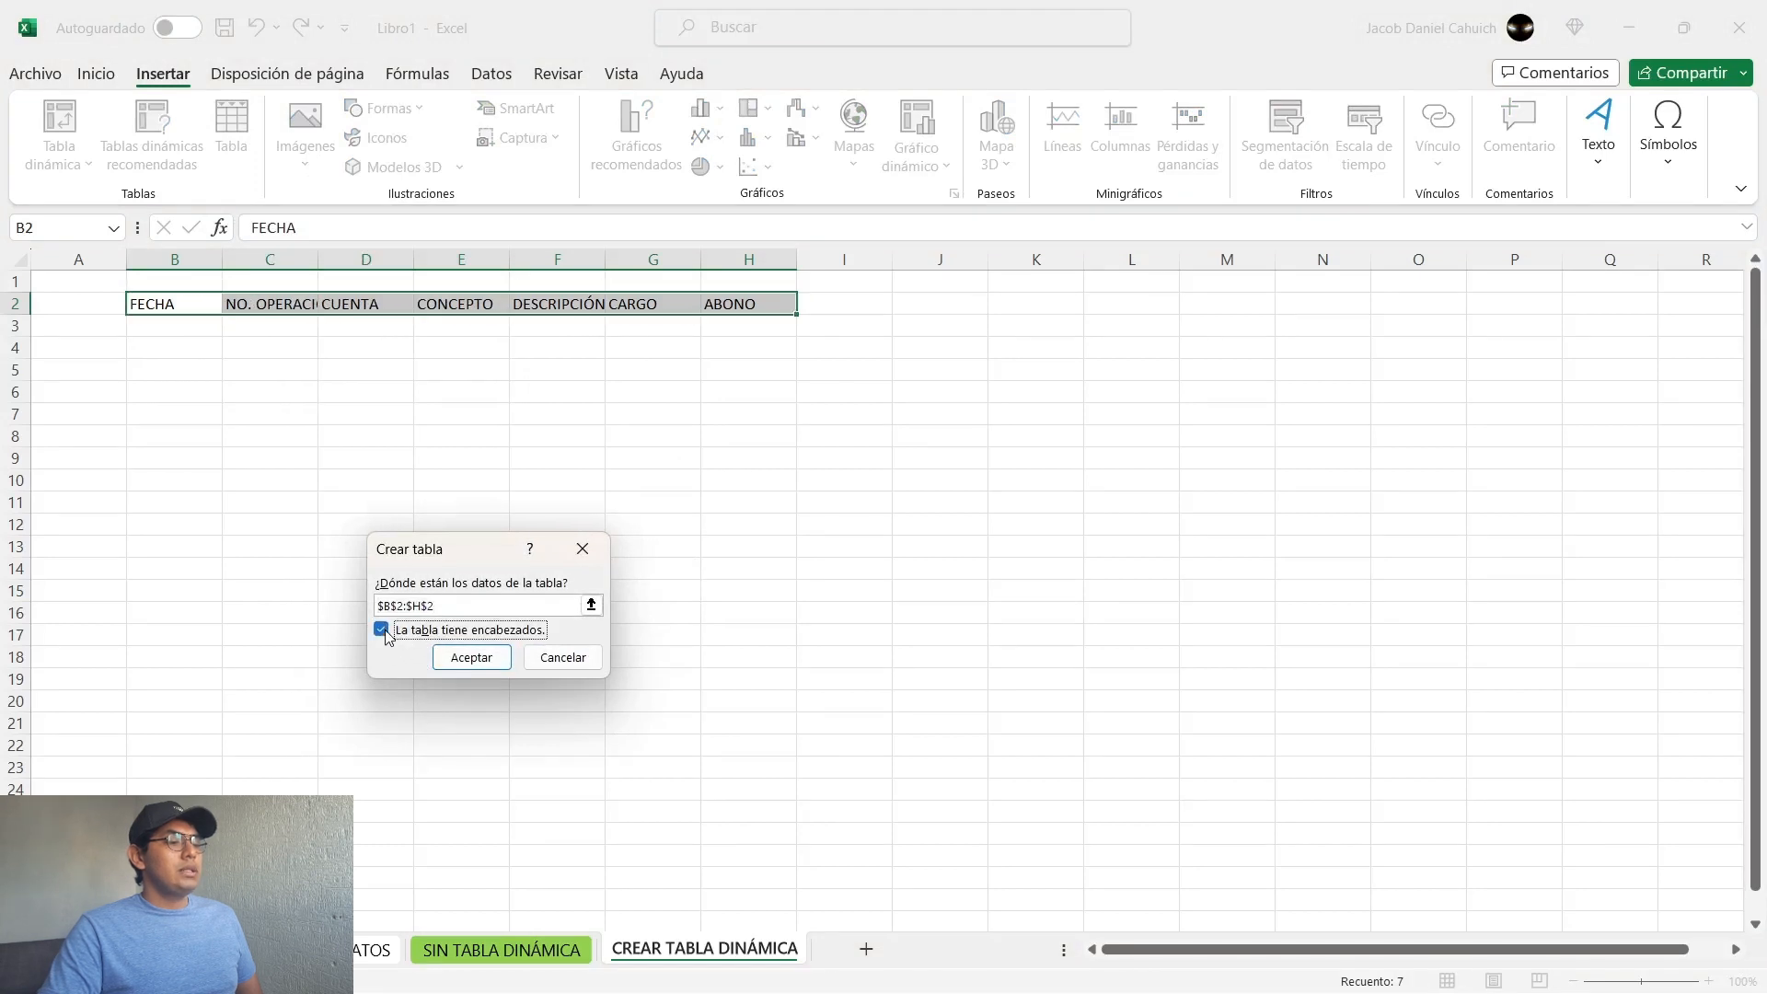
left_click(471, 657)
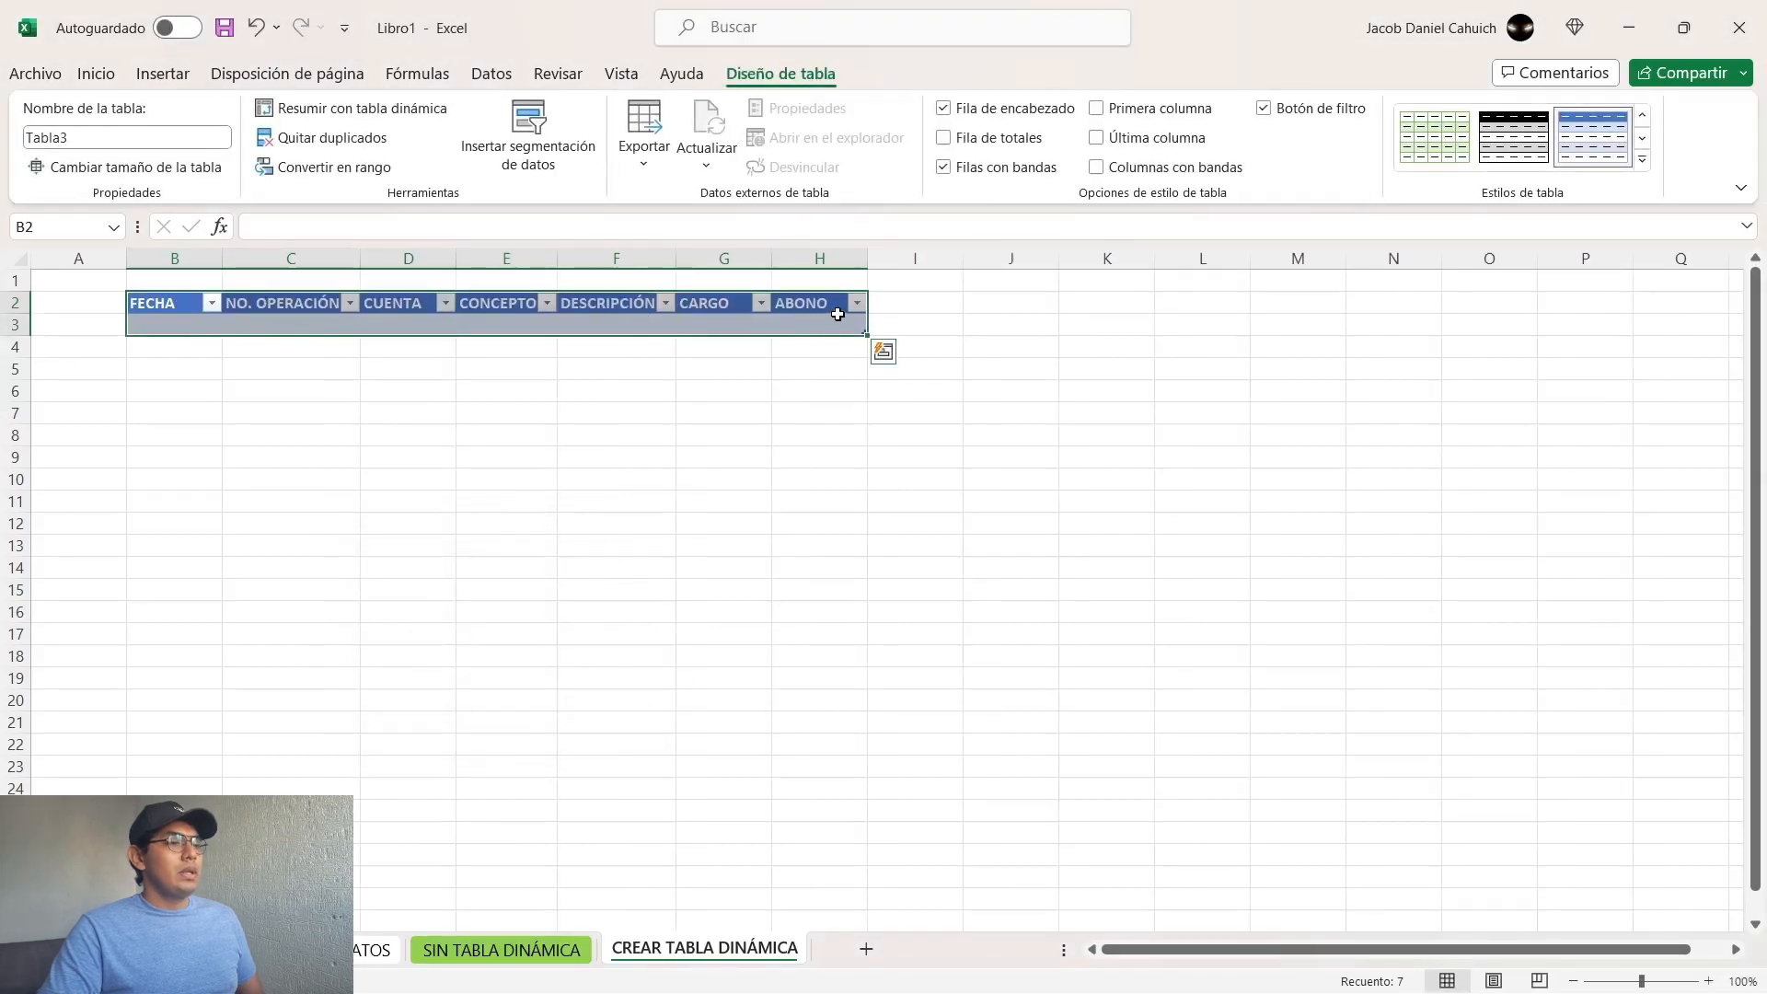
key("ctrl+z")
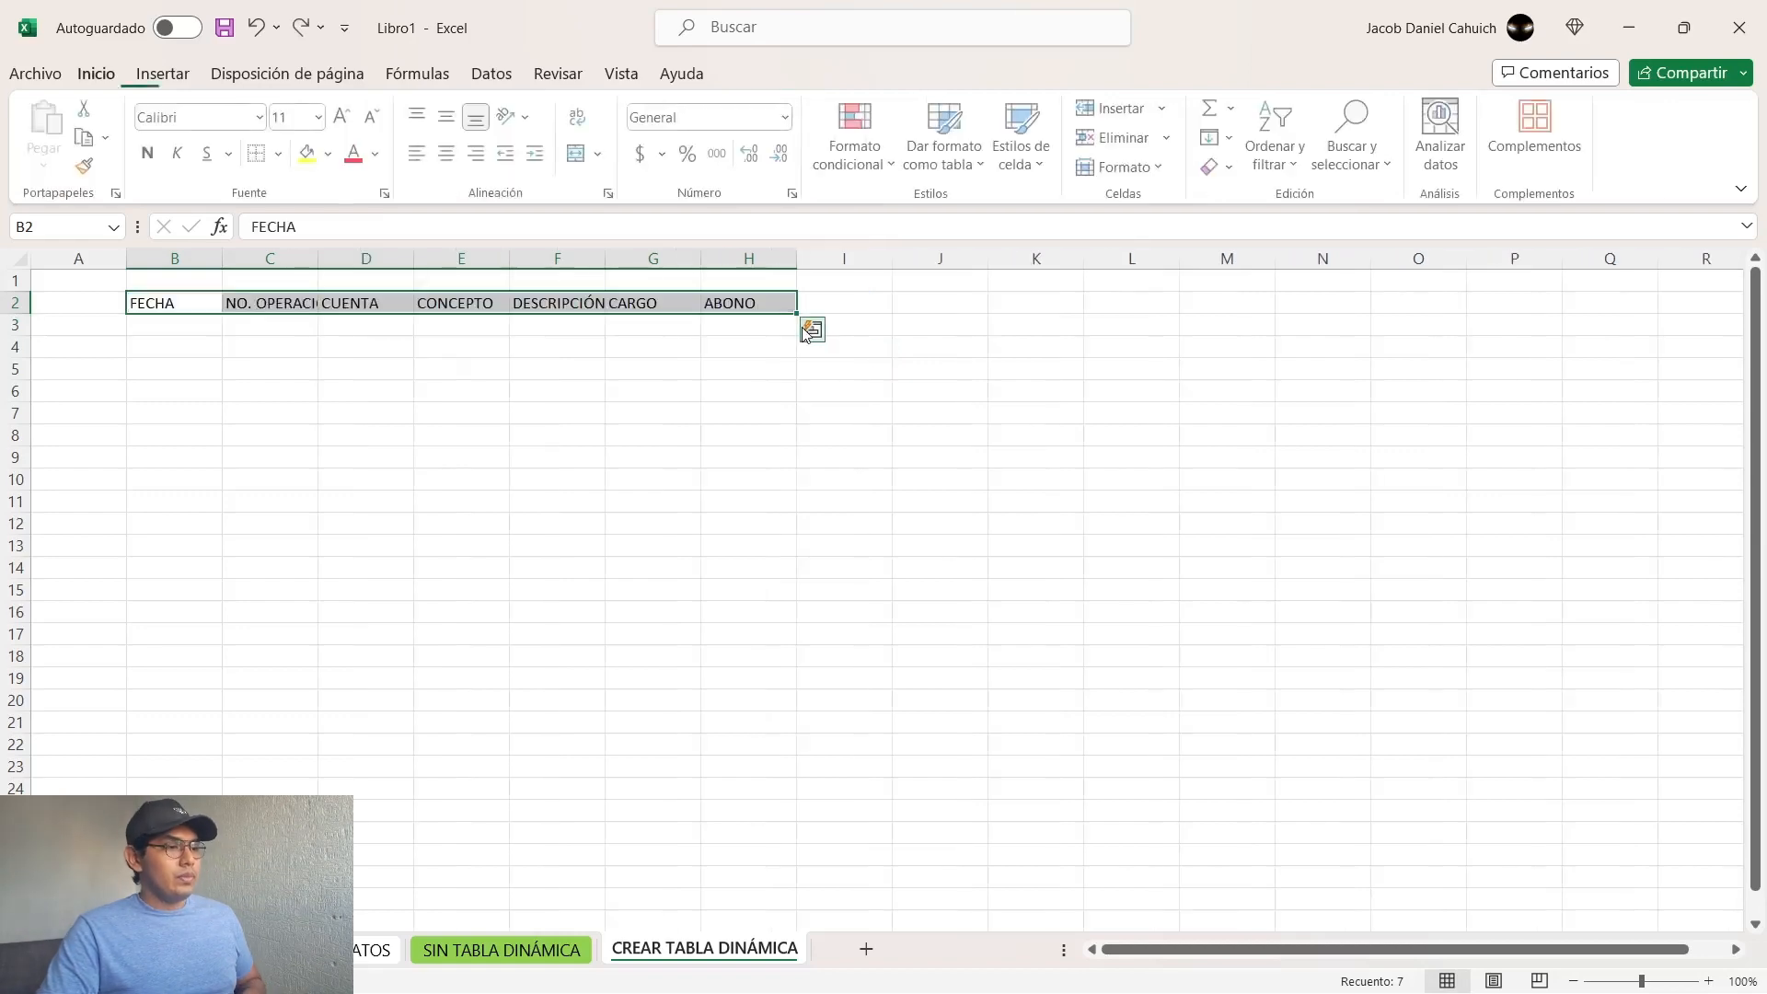
Step: Try creating a table from B2:H2 with La tabla tiene encabezados left unchecked, and undo it
left_click(164, 73)
left_click(231, 129)
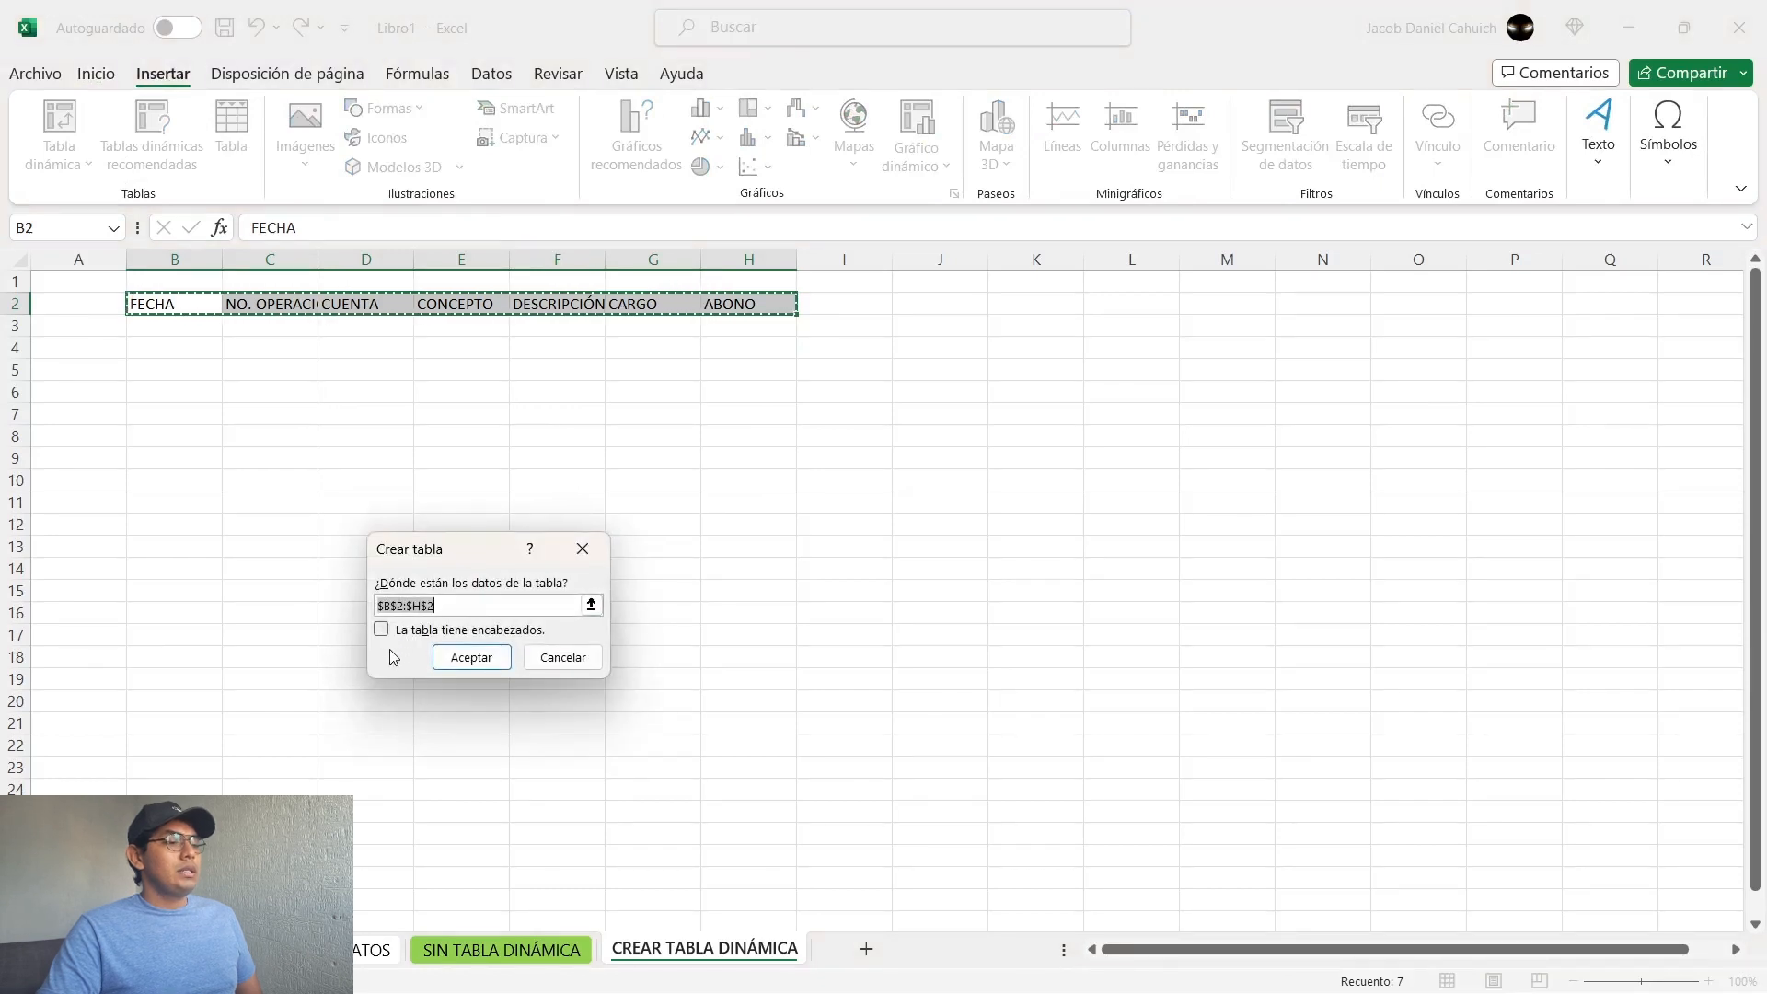
left_click(467, 656)
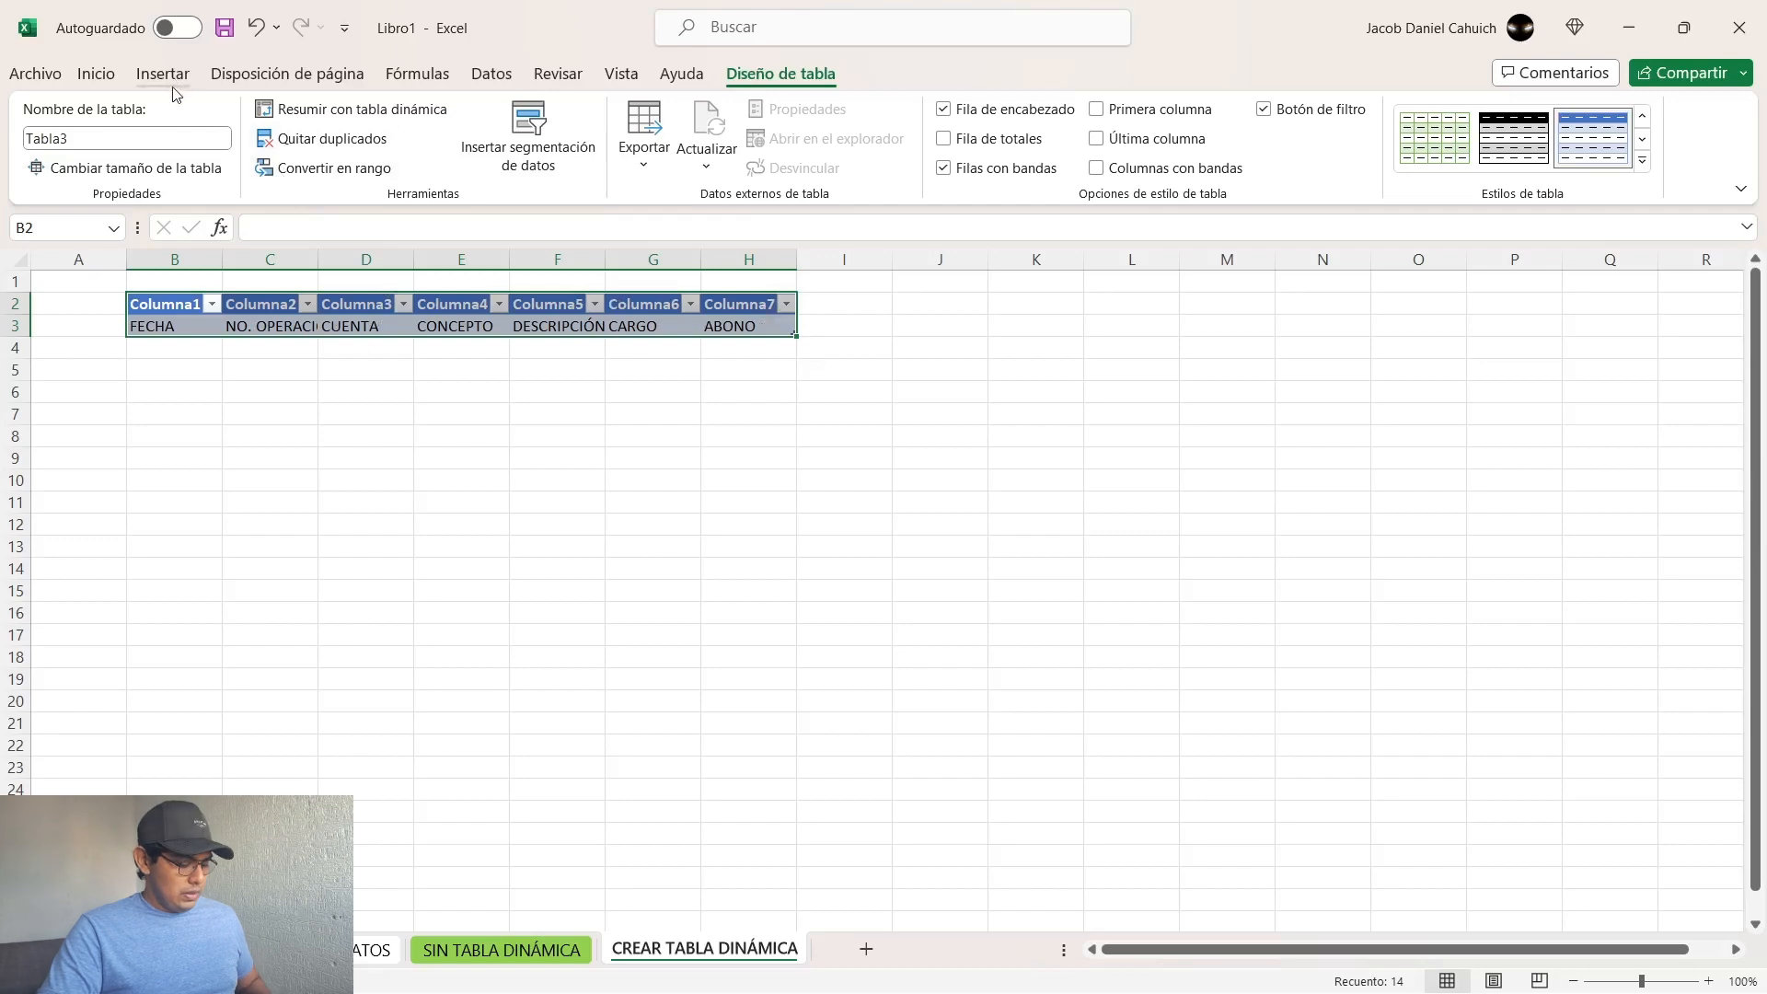
key("ctrl+z")
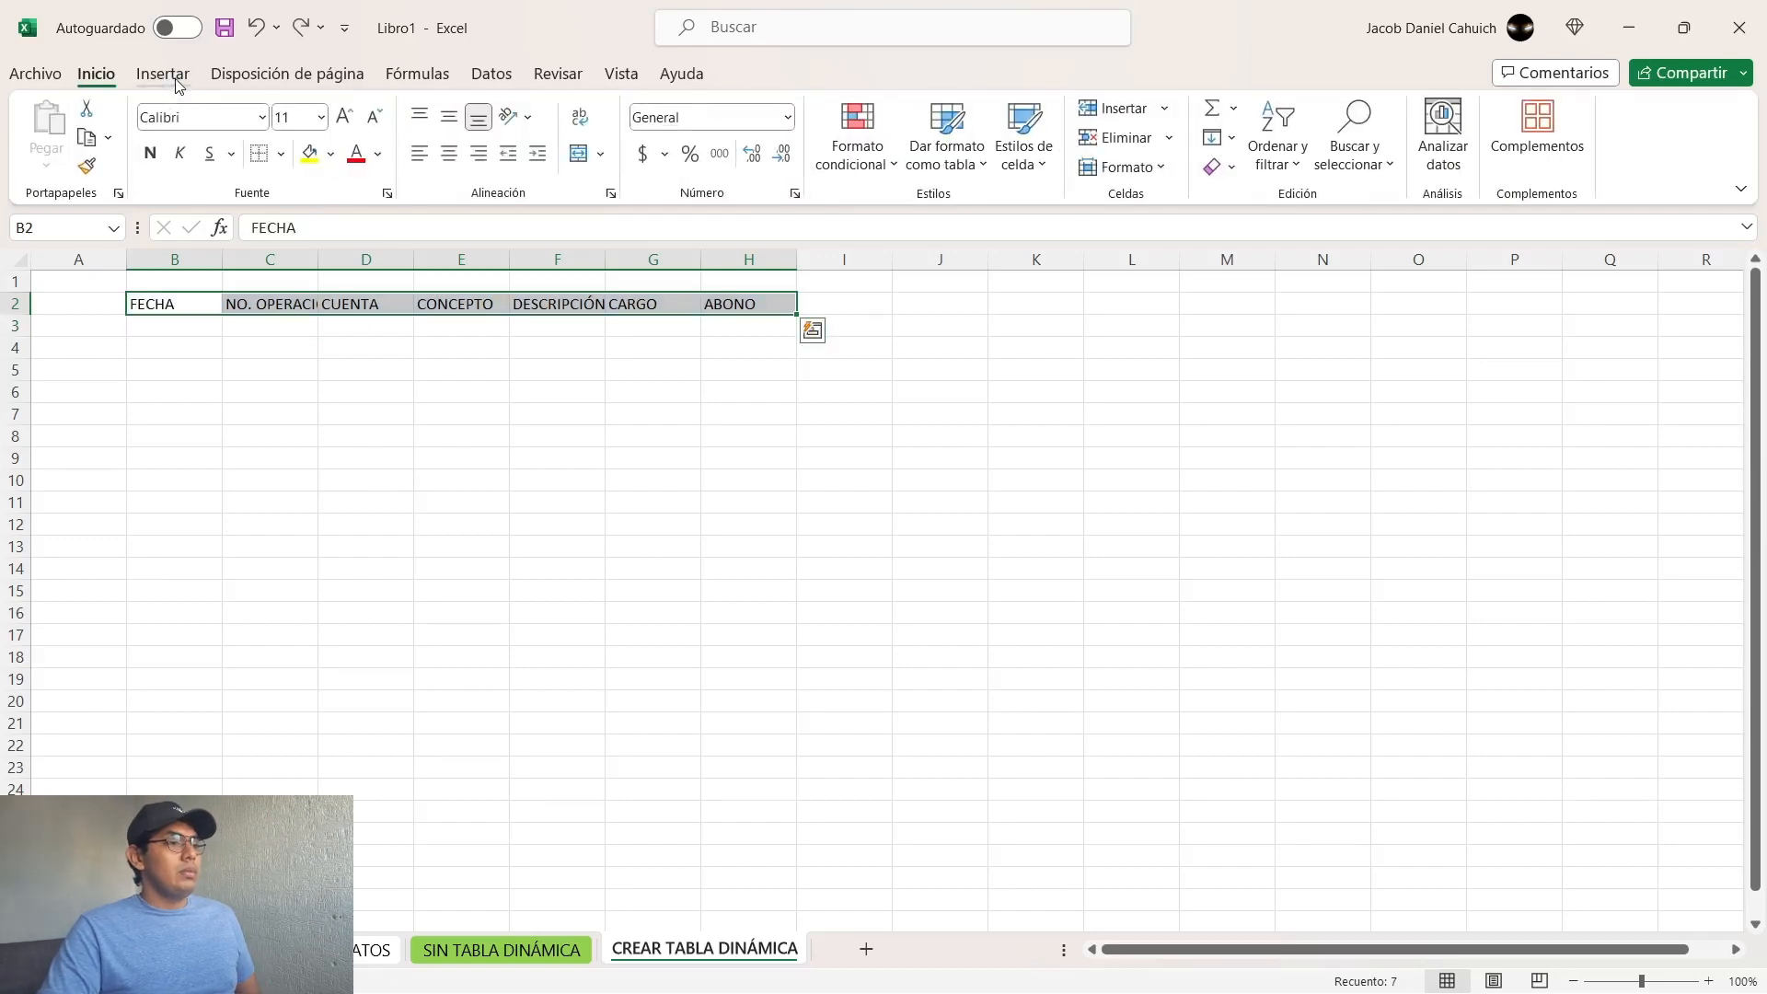
Step: Create a table from the range B2:H2, using row 2 as its headers
left_click(177, 78)
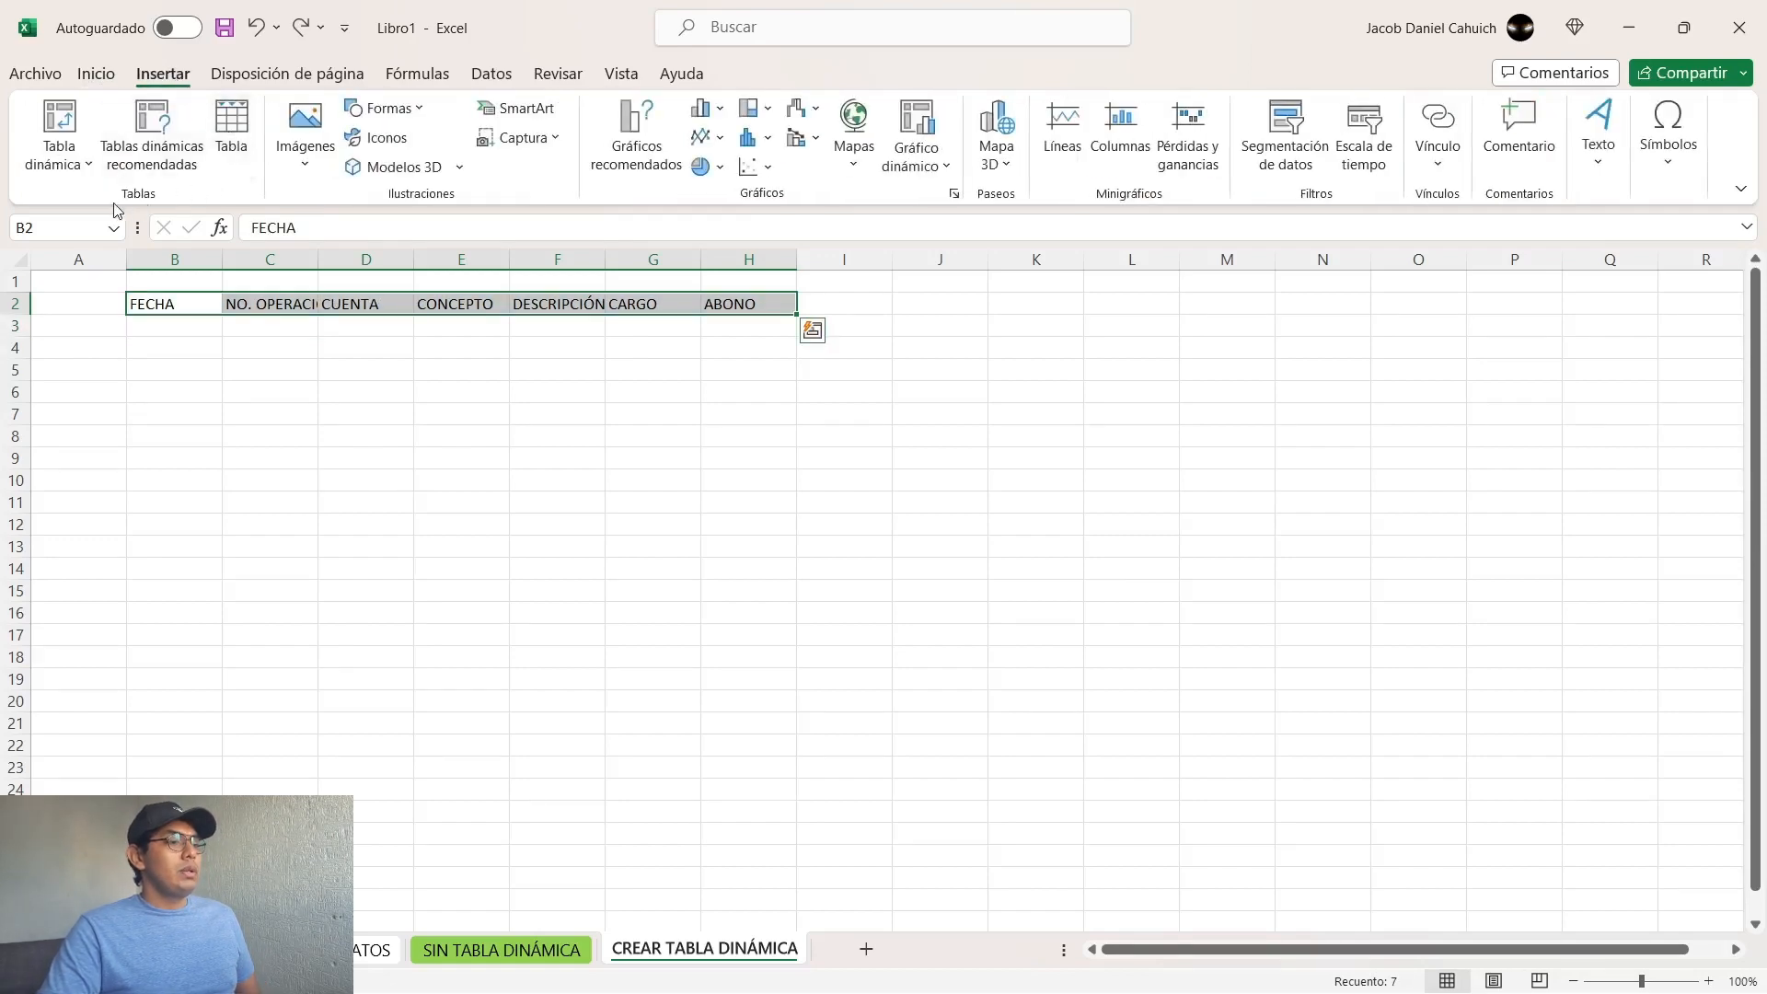
left_click(231, 129)
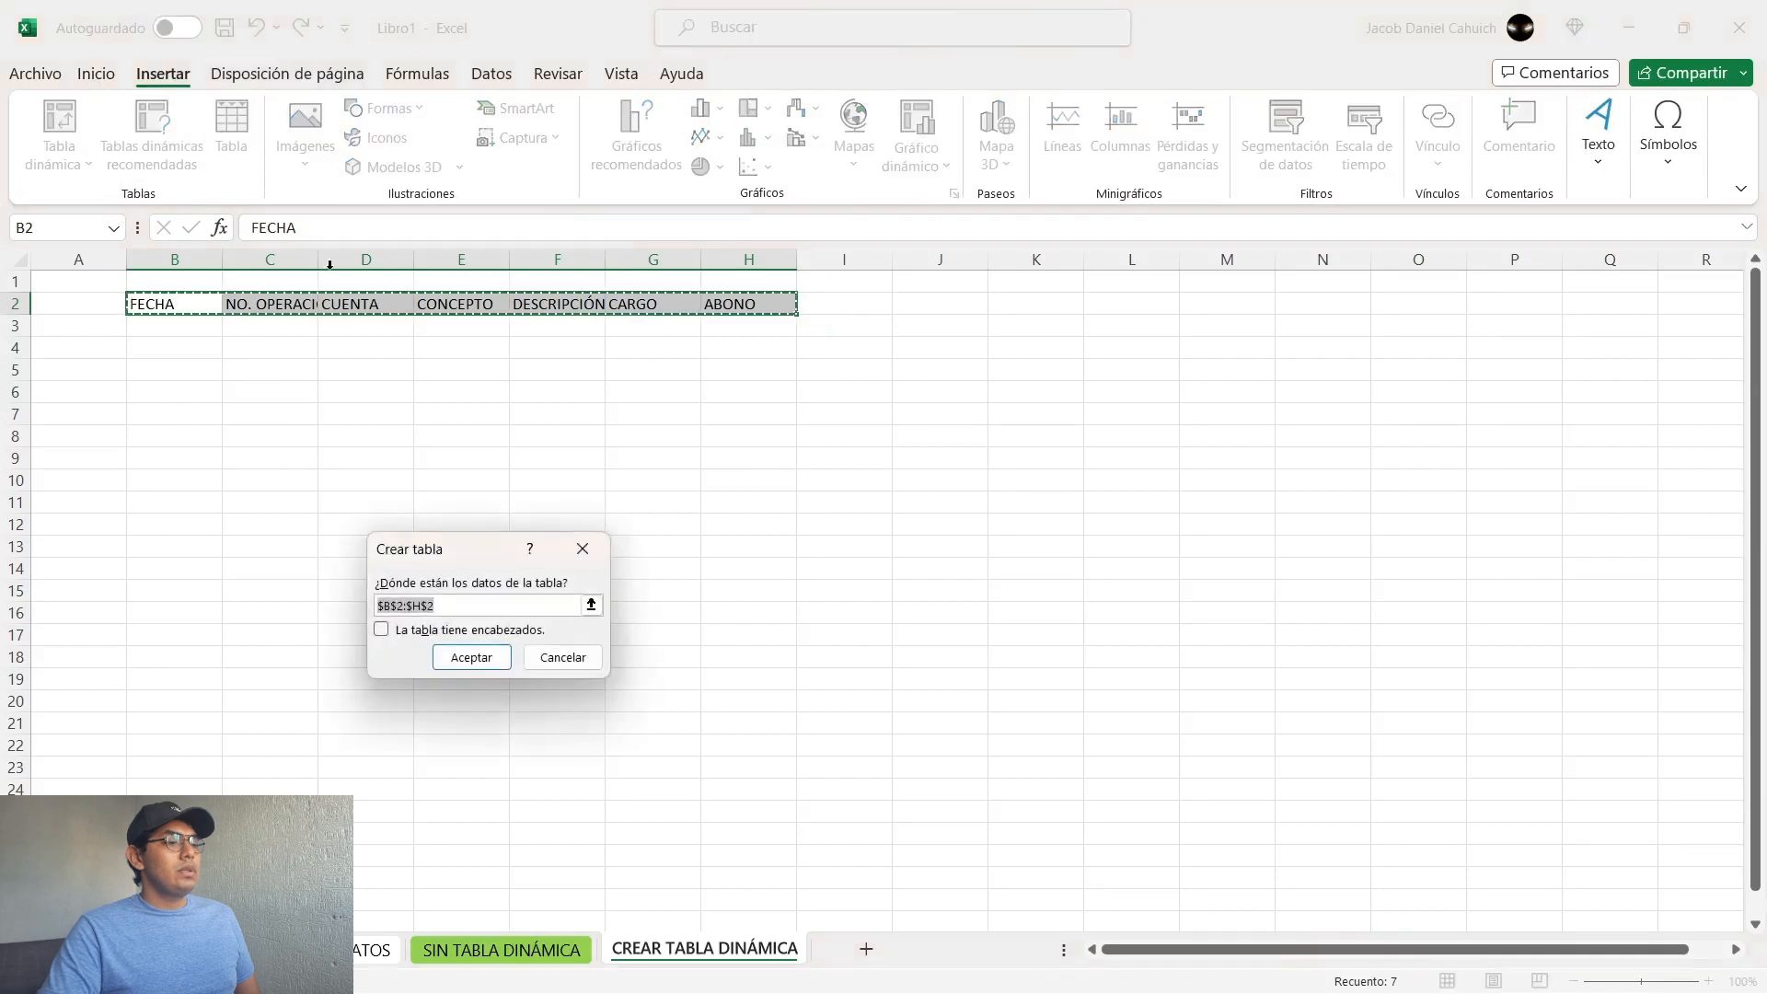
left_click(382, 631)
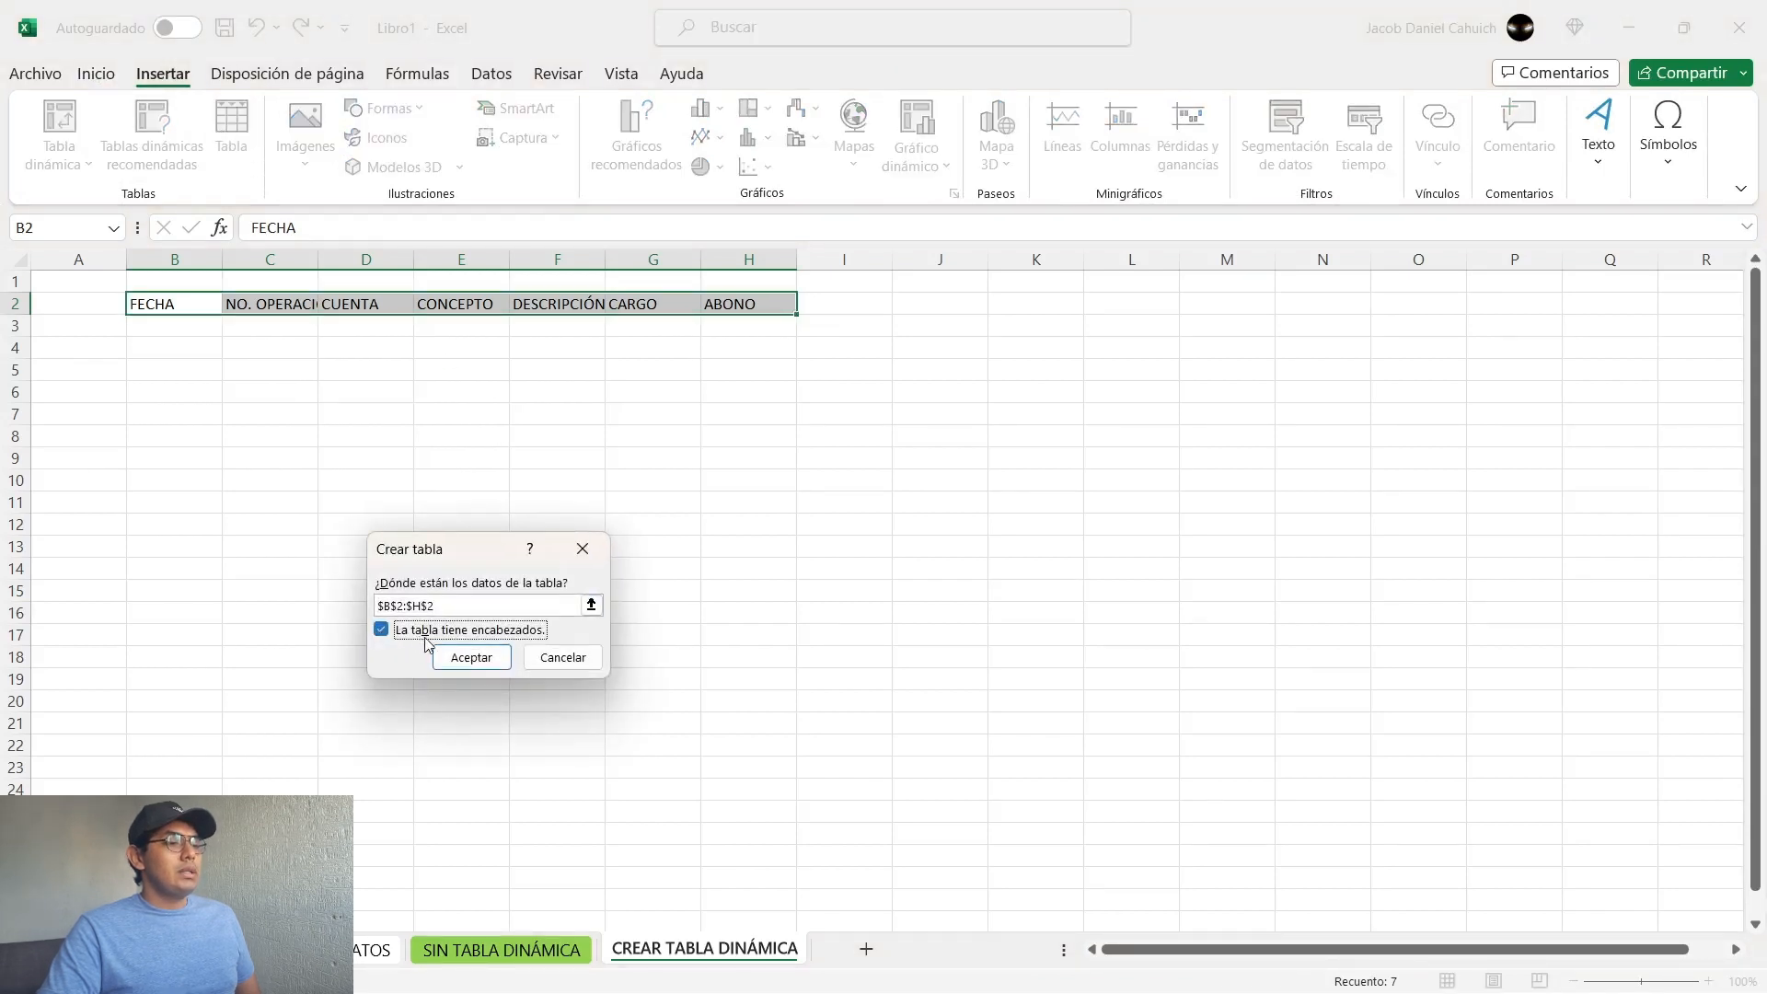
left_click(470, 658)
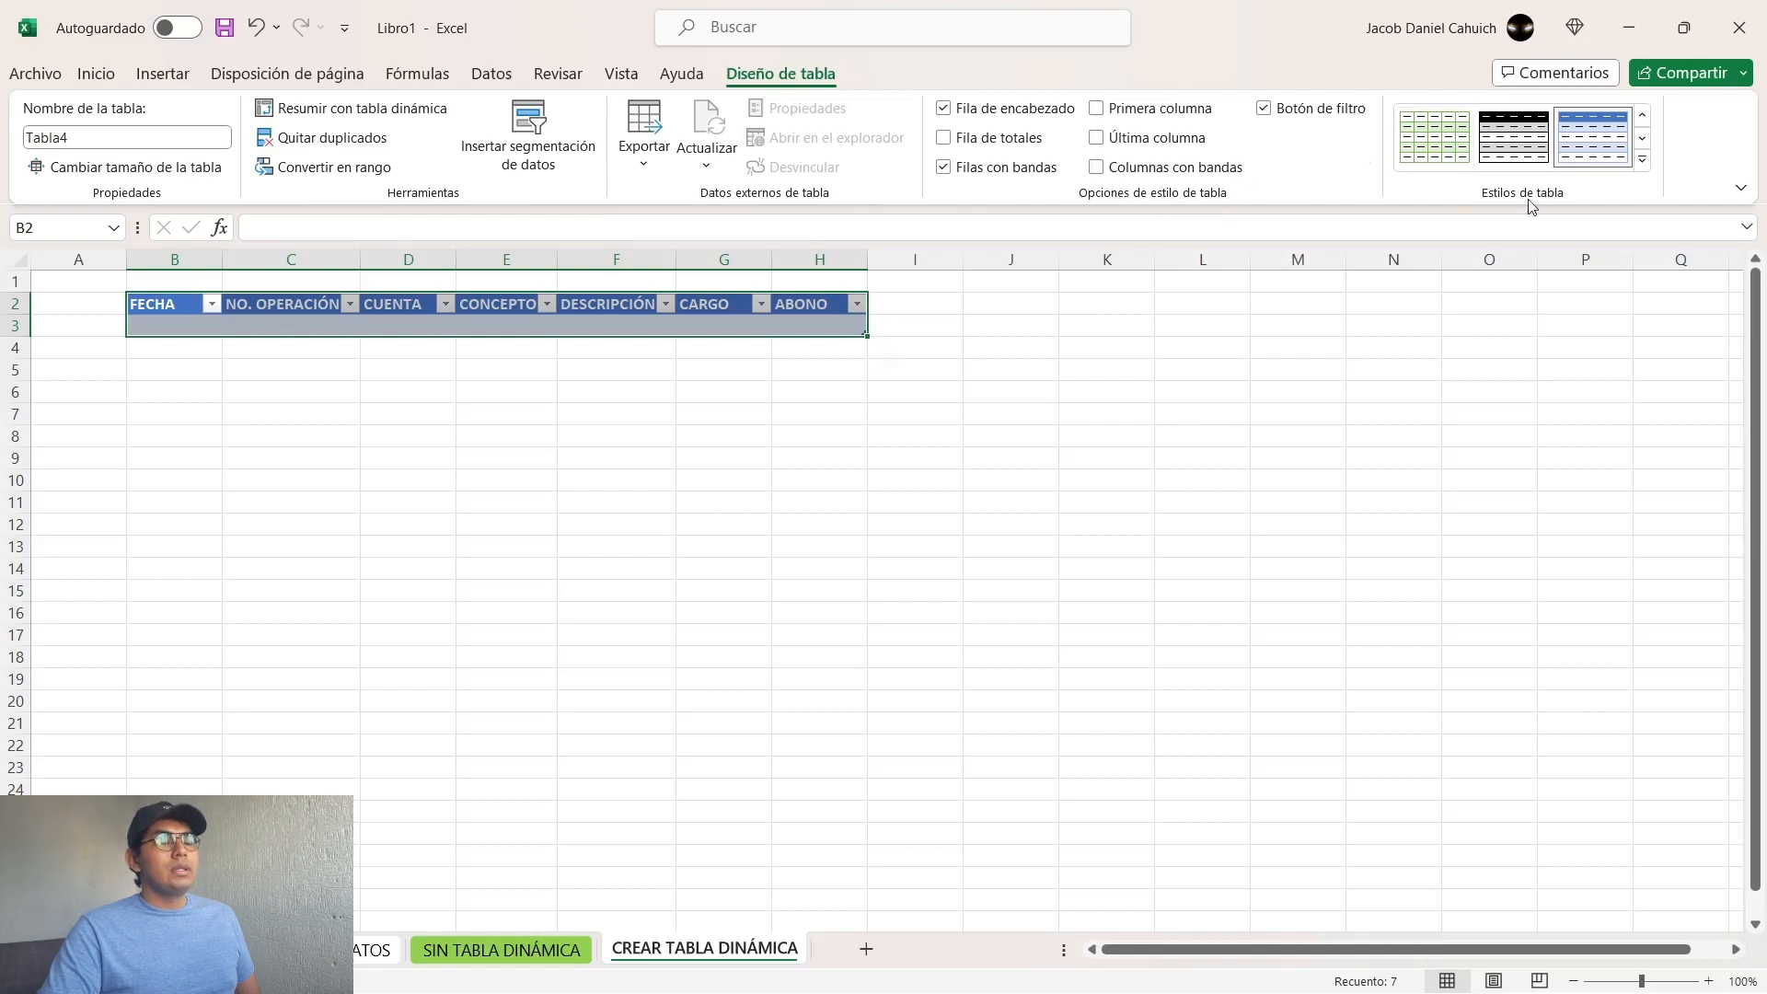
Step: Turn the new table's Fila de encabezado option off and on again
left_click(945, 110)
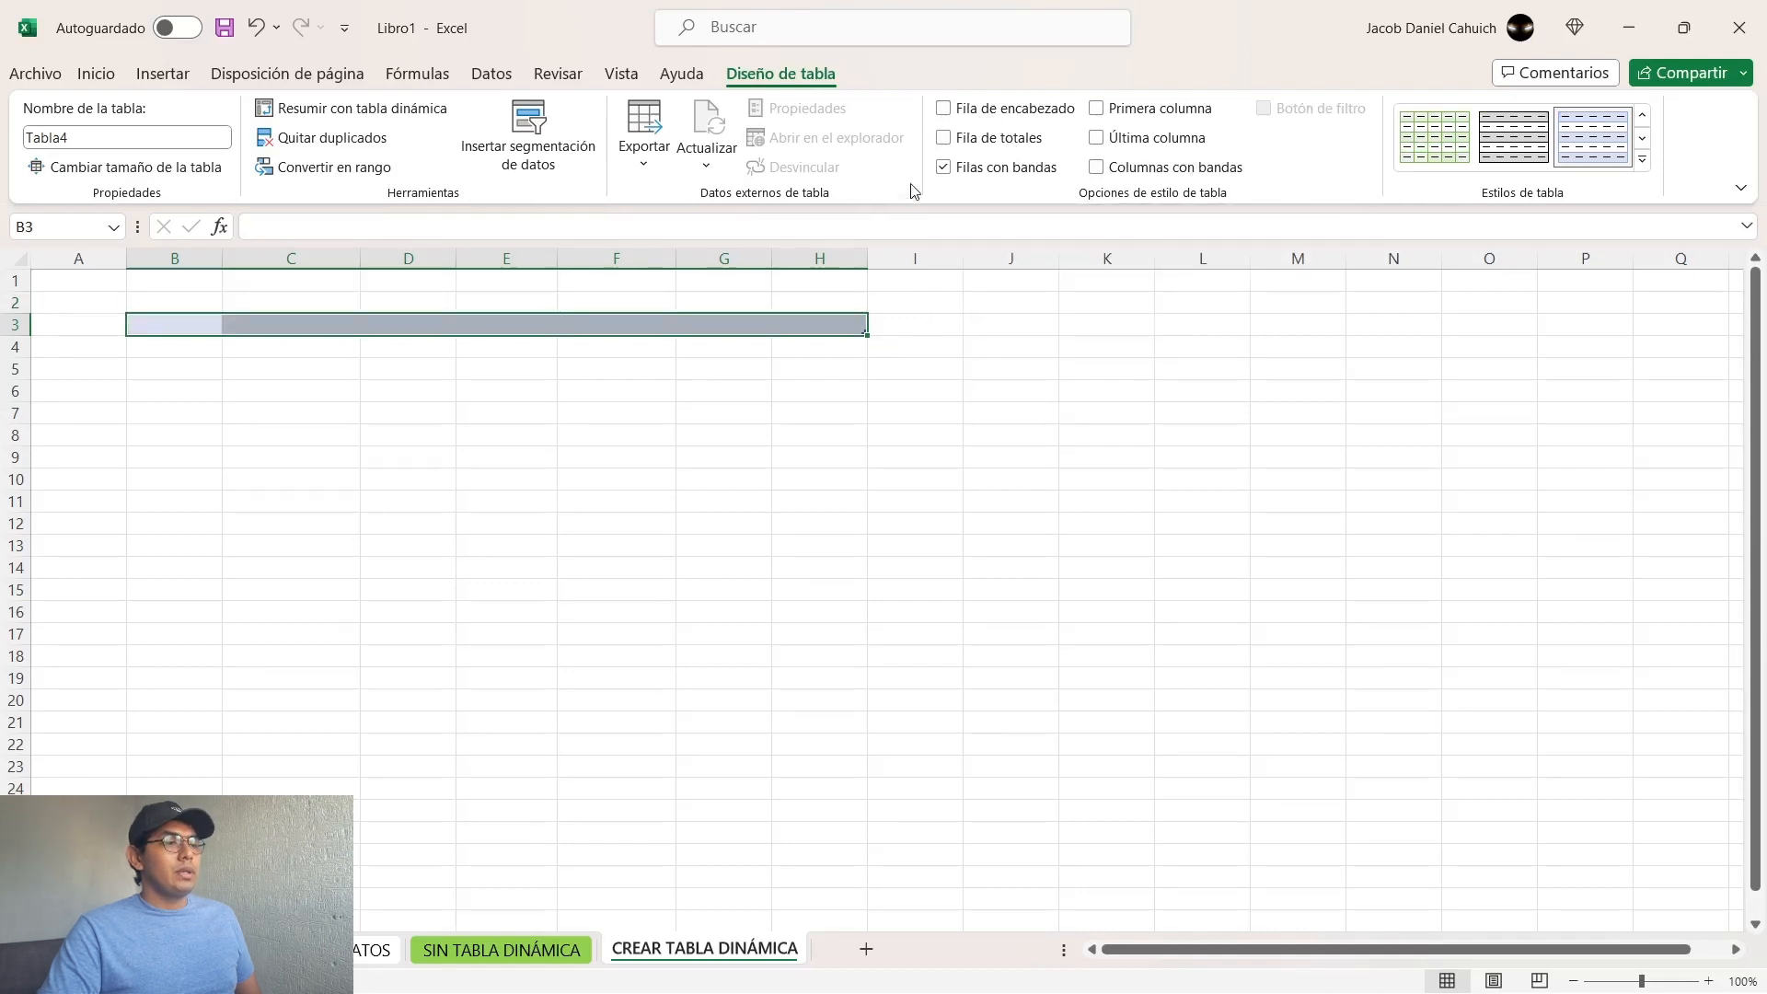
left_click(946, 112)
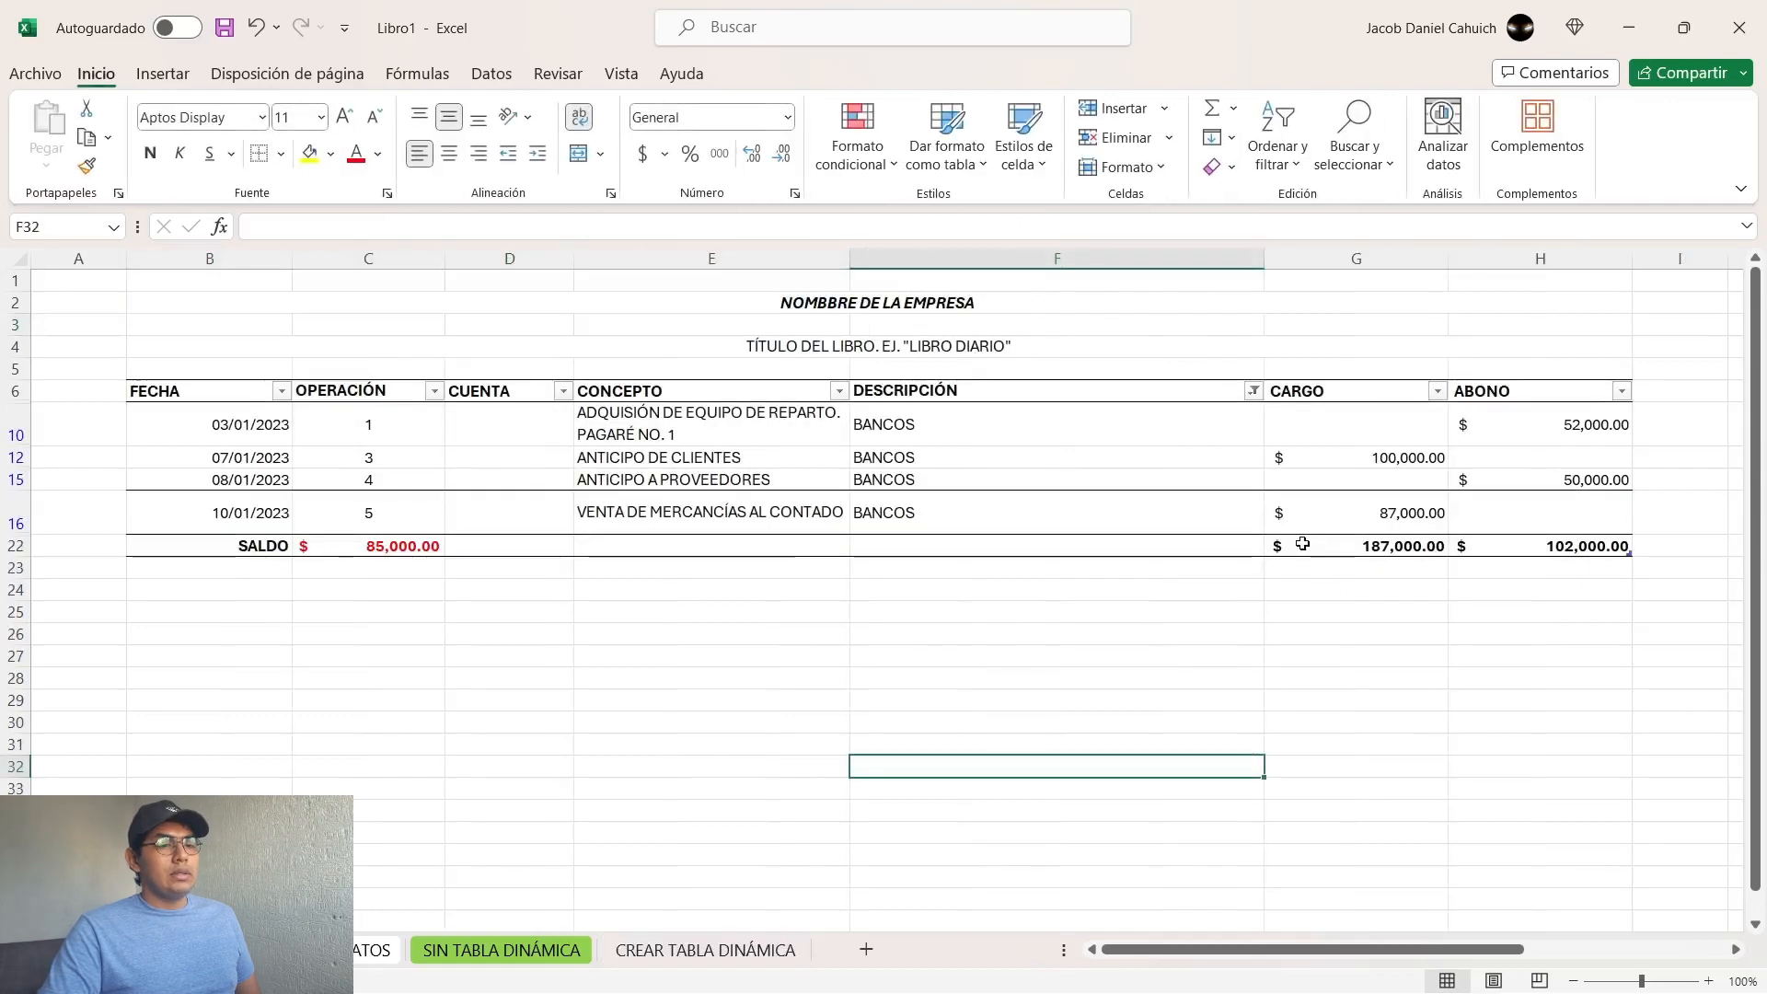
Step: Check the CARGO and ABONO totals in the SALDO row on the CON TABLA DINÁMICA sheet
left_click_drag(1363, 547, 1546, 547)
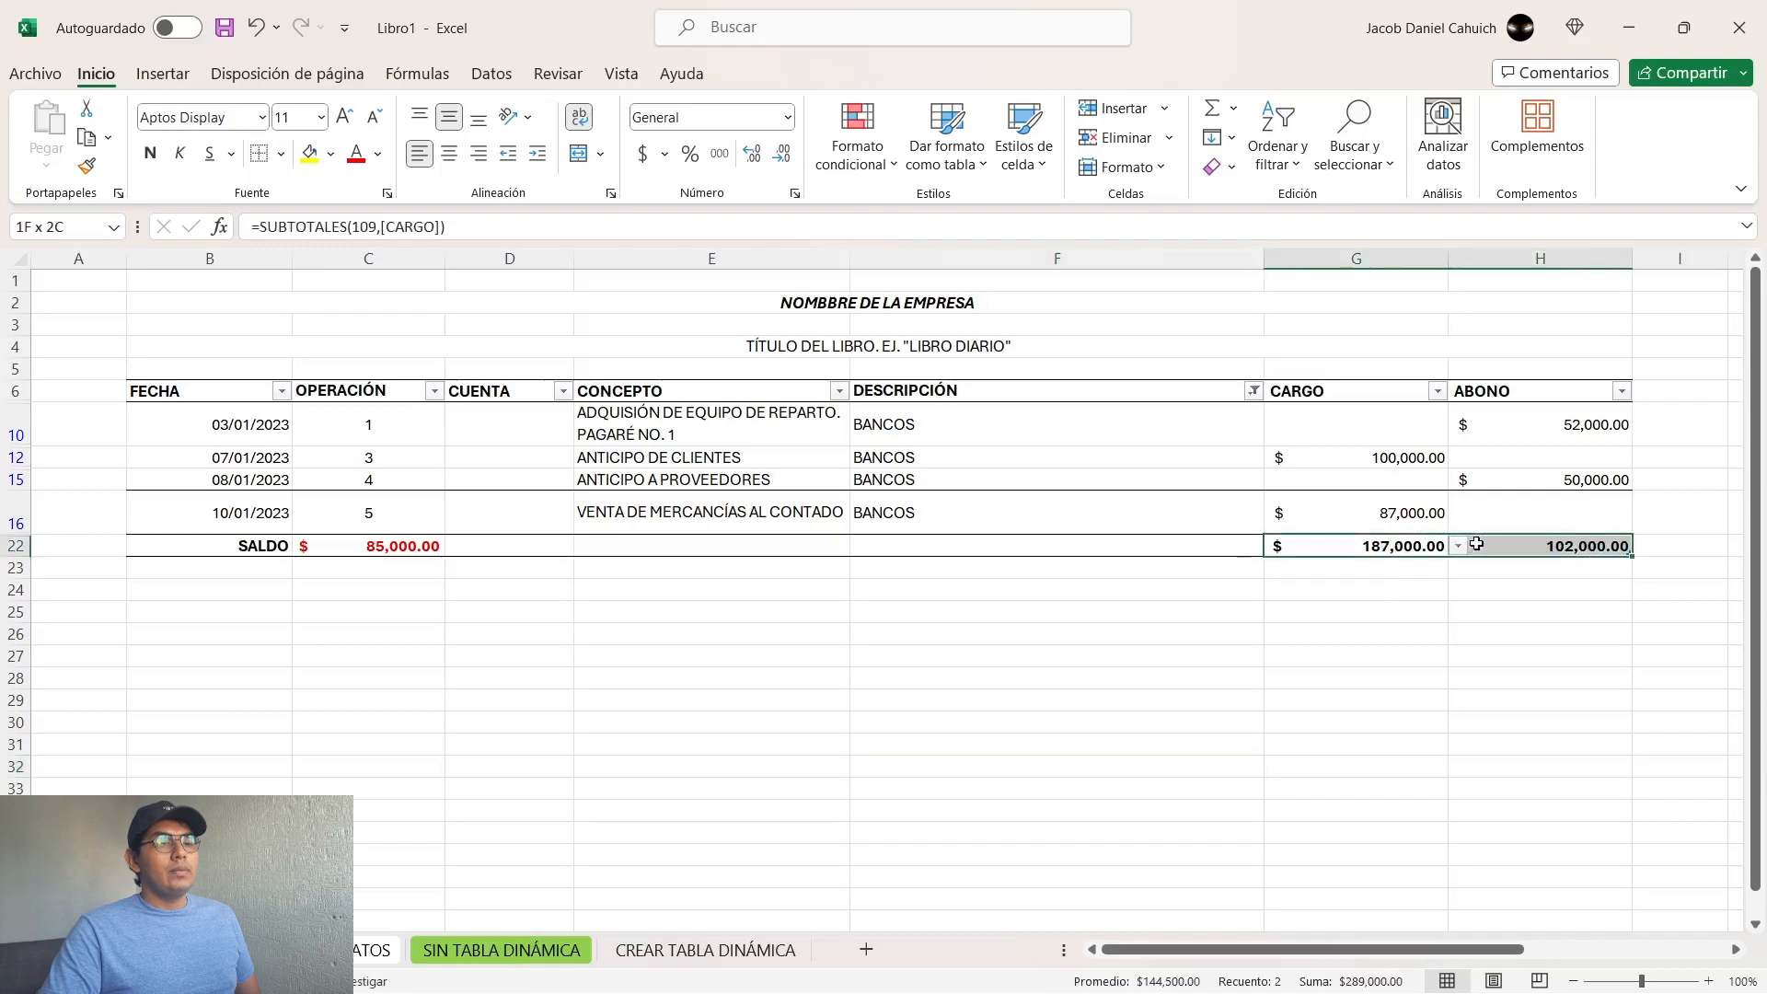
Step: Add a totals row to the new table on the CREAR TABLA DINÁMICA sheet
left_click(676, 949)
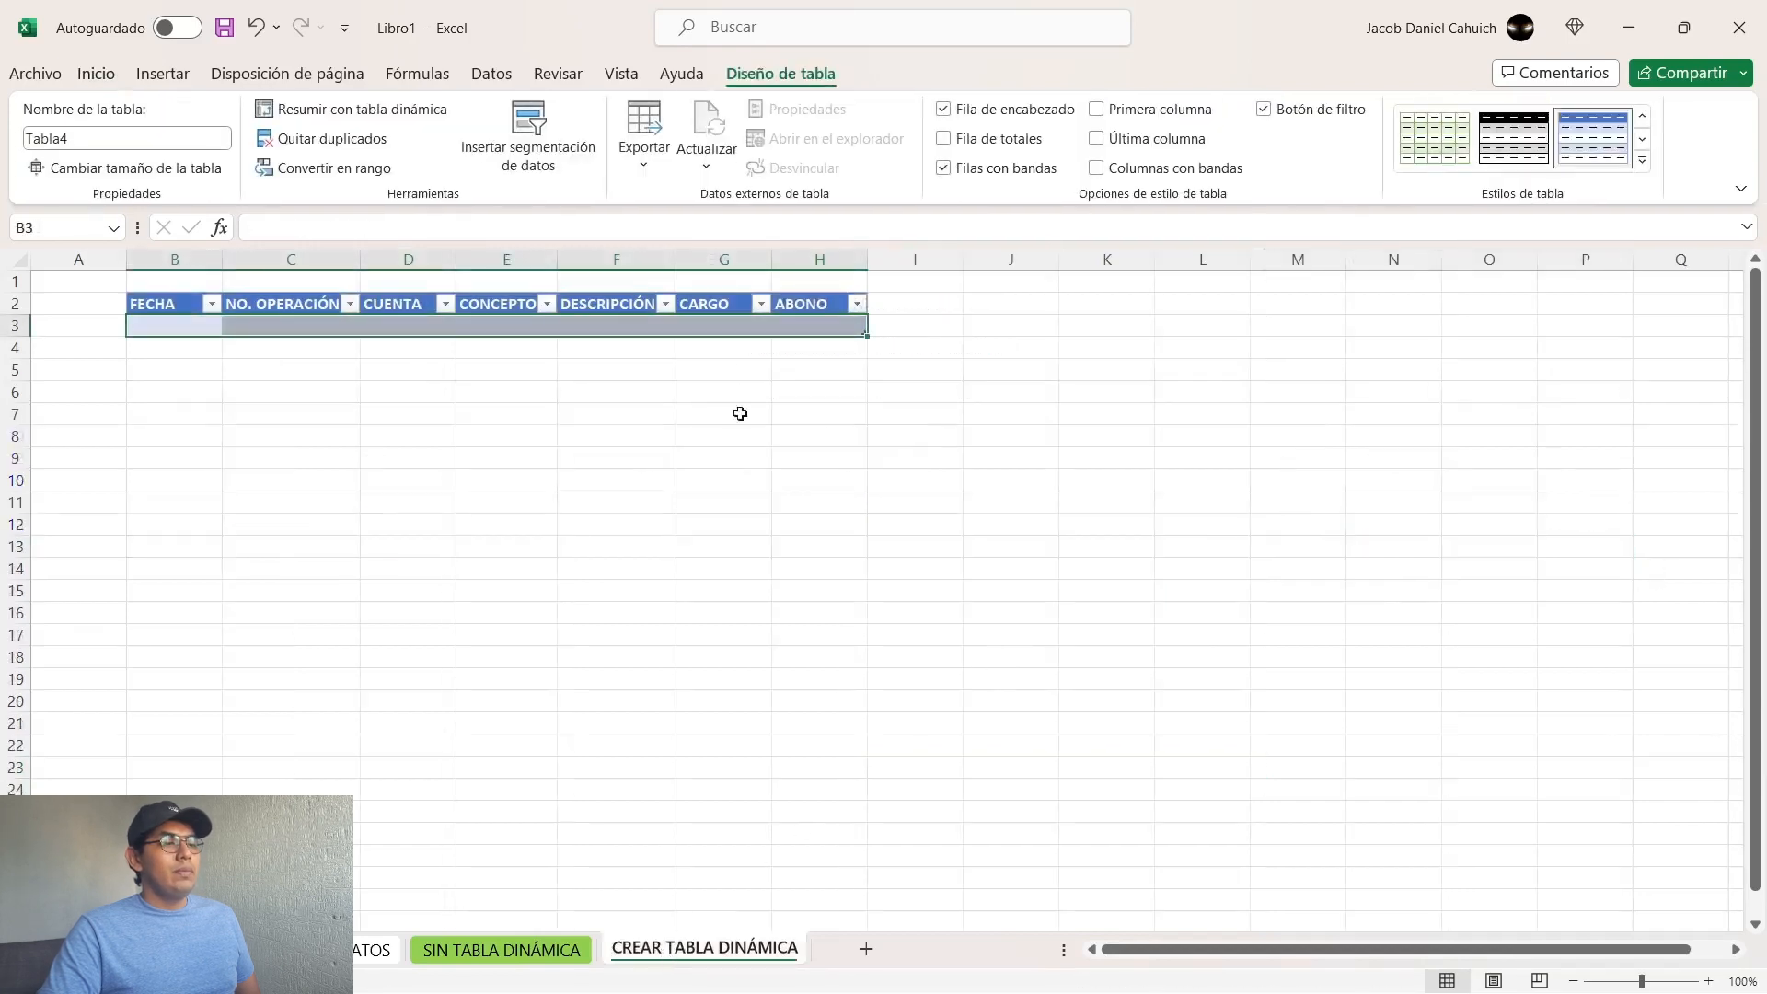
left_click(945, 141)
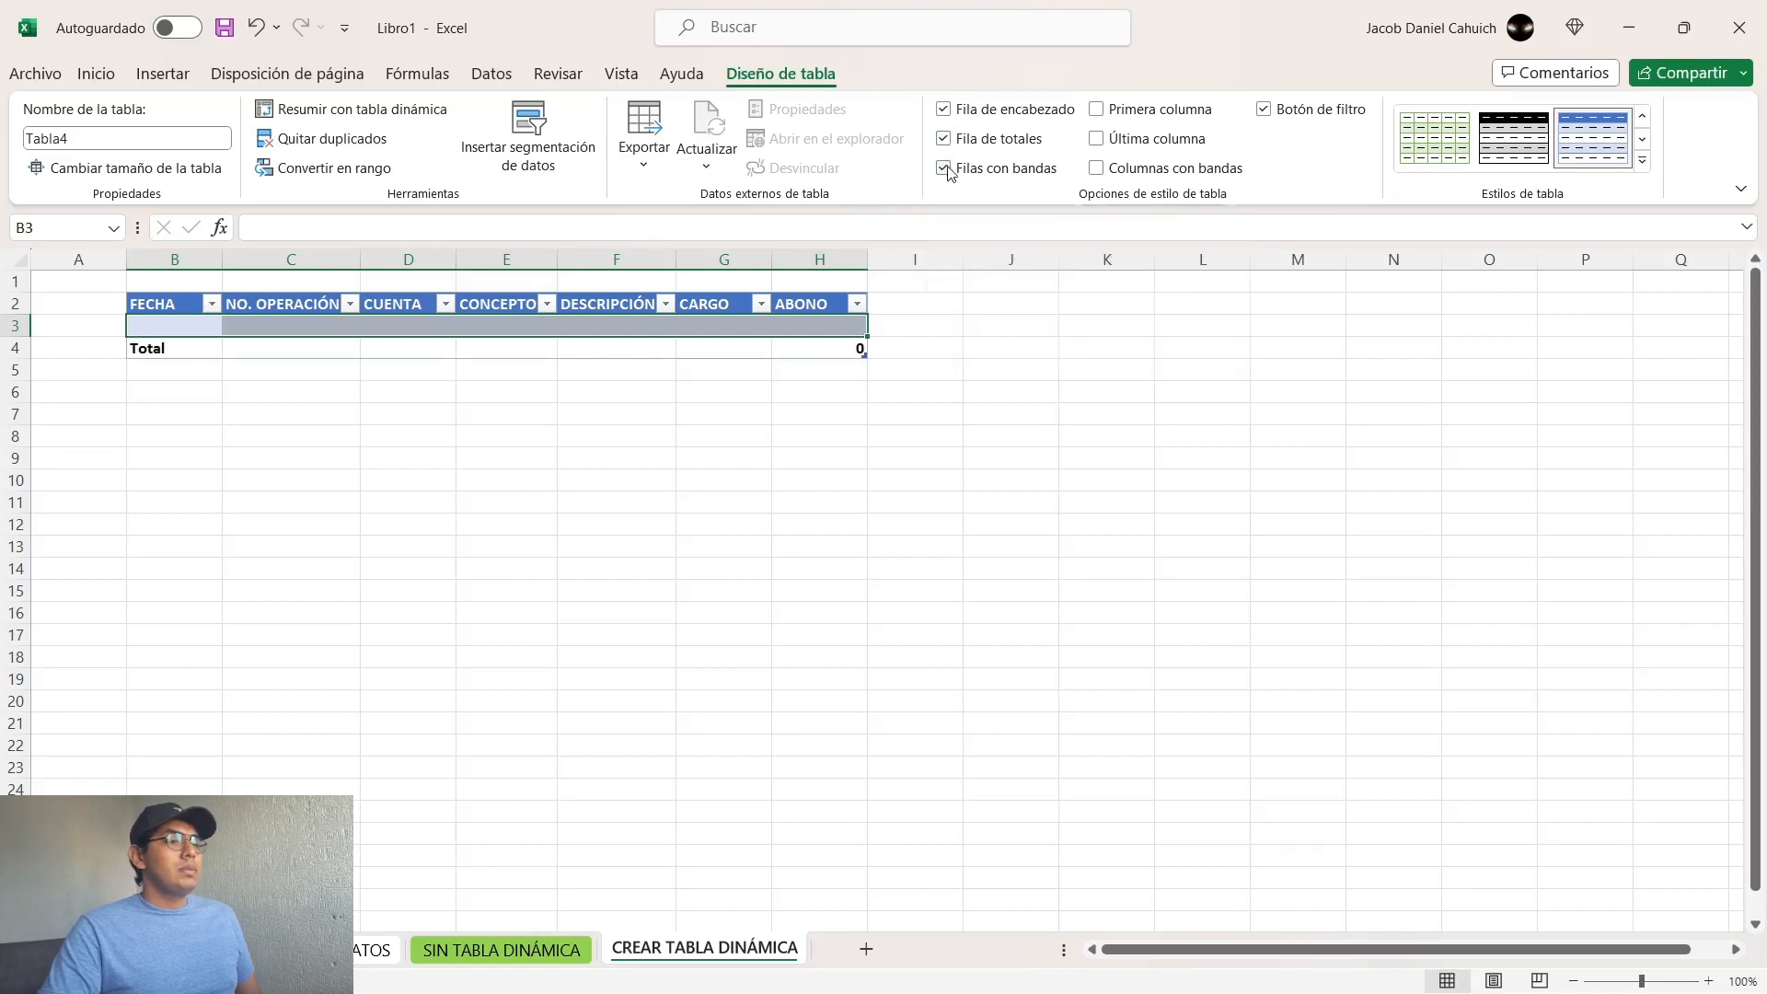
Step: Turn the table's Filas con bandas option off and on again, and do the same with Botón de filtro
left_click(947, 171)
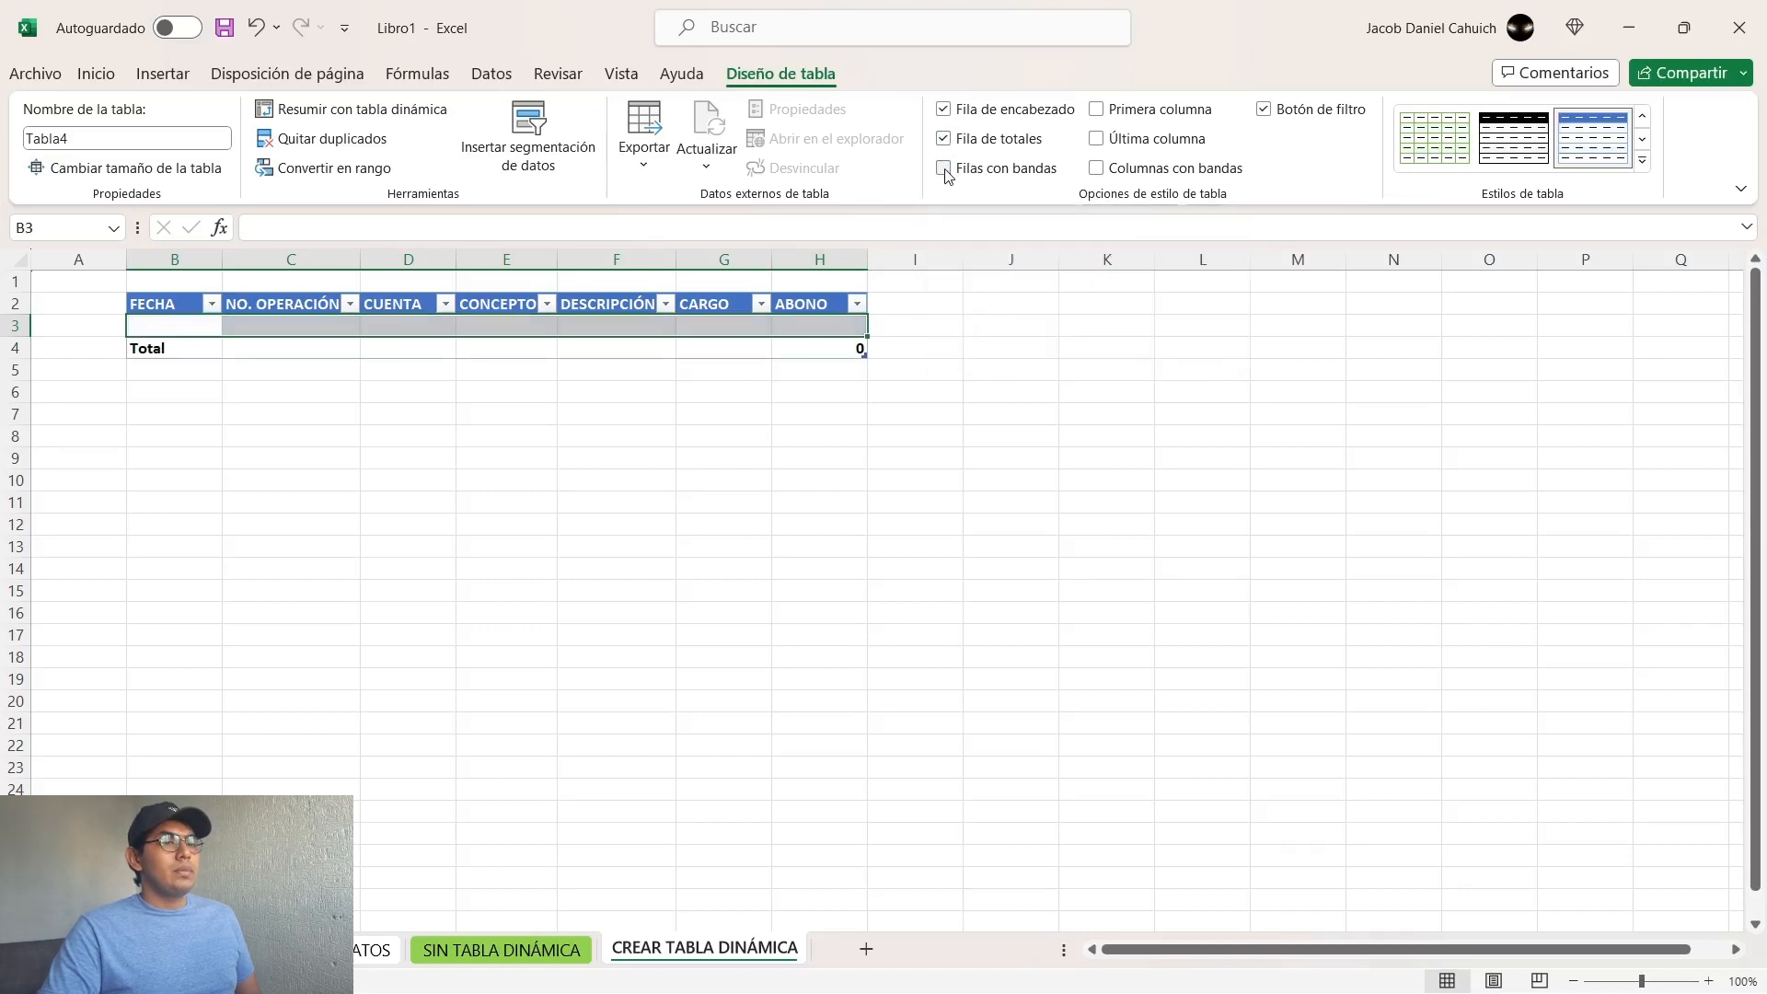
left_click(947, 171)
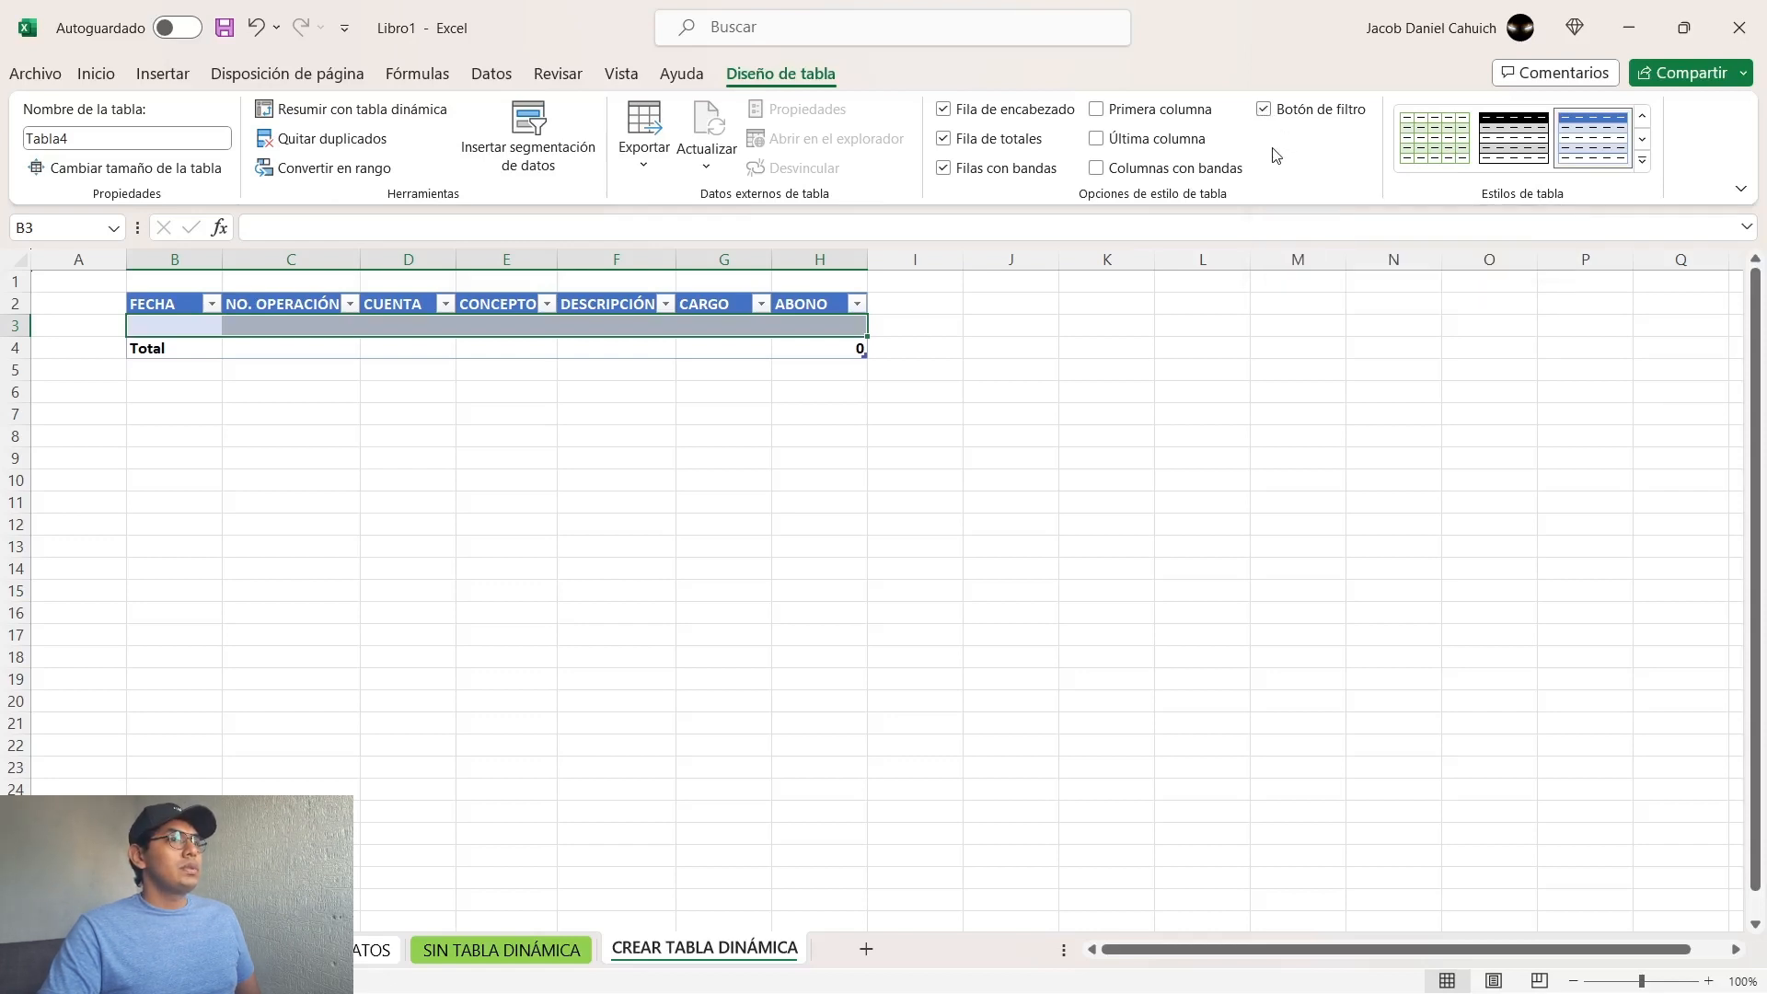
left_click(1269, 116)
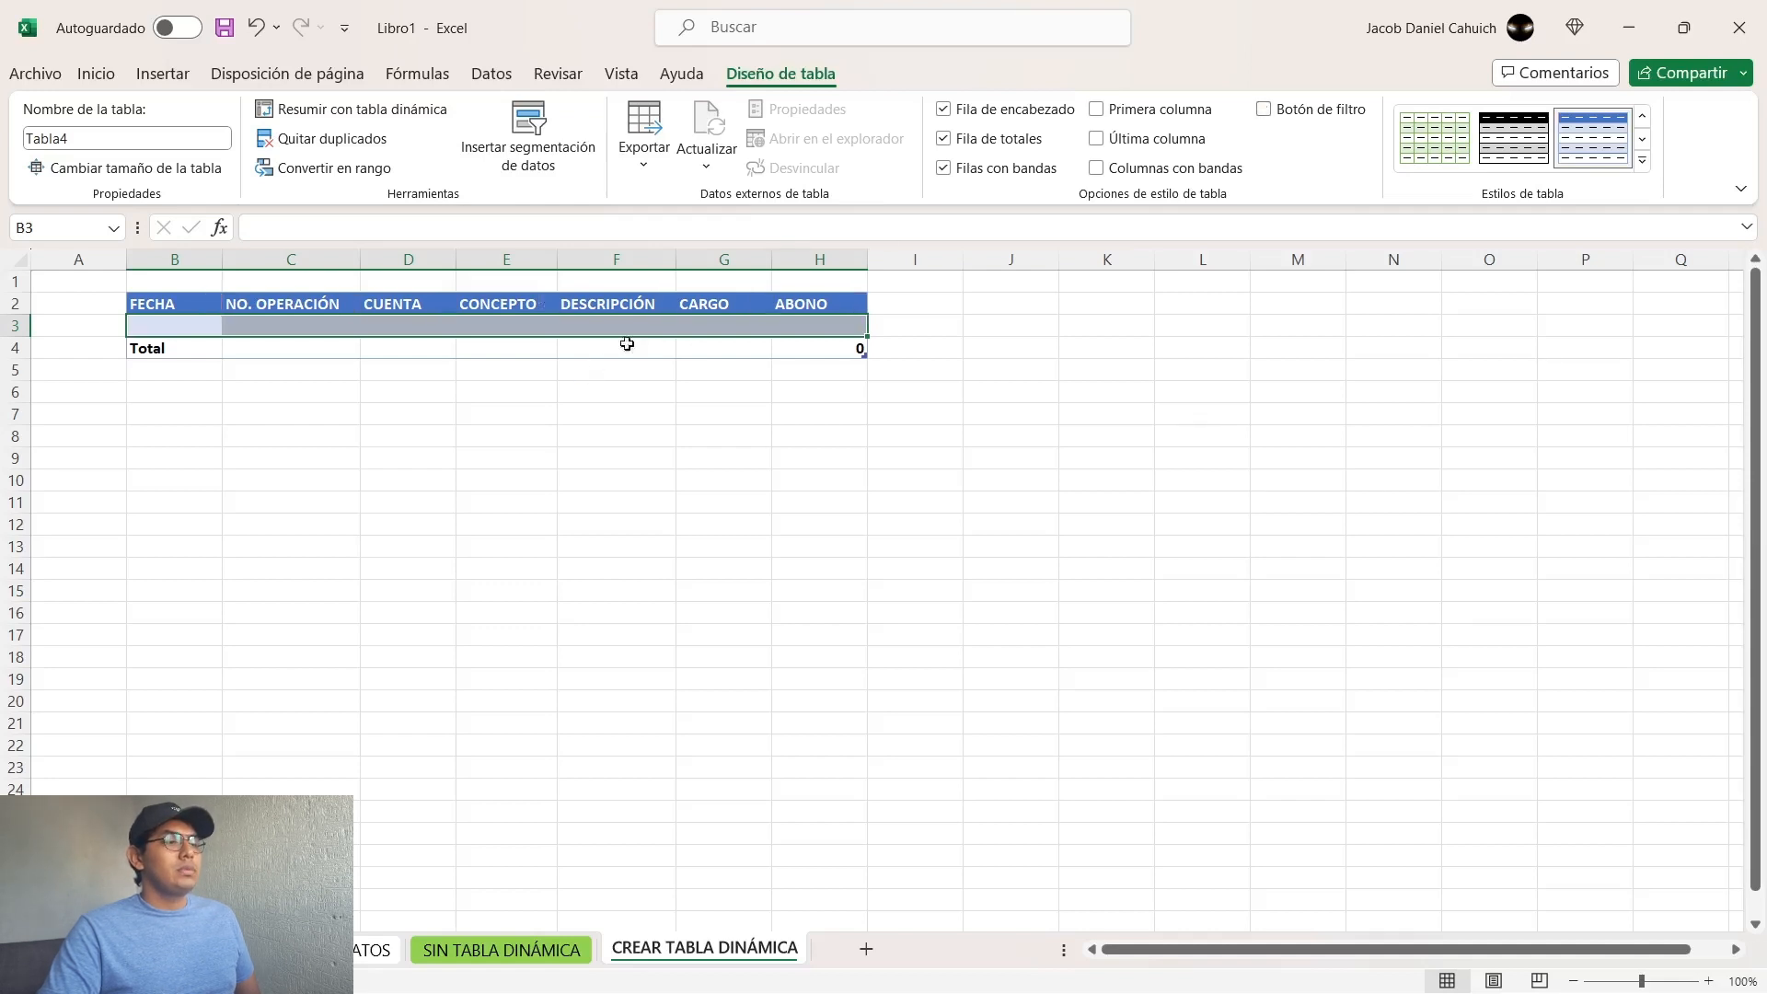
left_click(1266, 110)
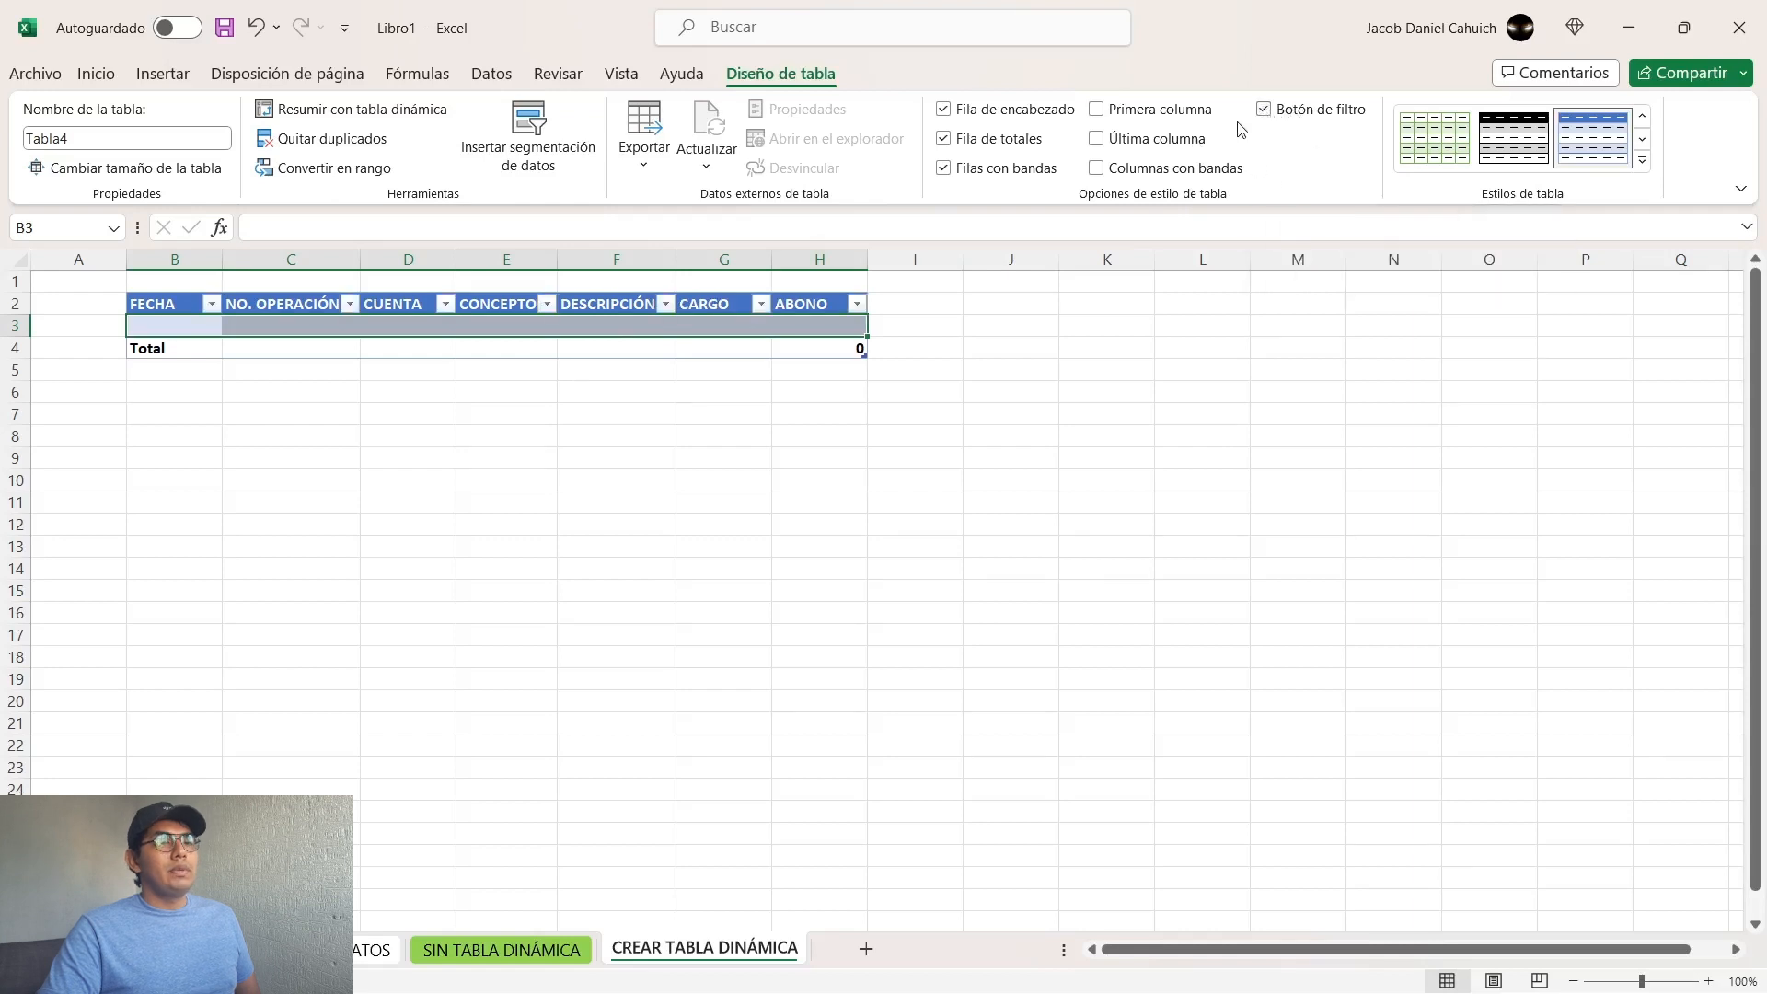
Step: Try light black, light blue and dark blue table styles, and return the table to its blue medium style
left_click(1642, 161)
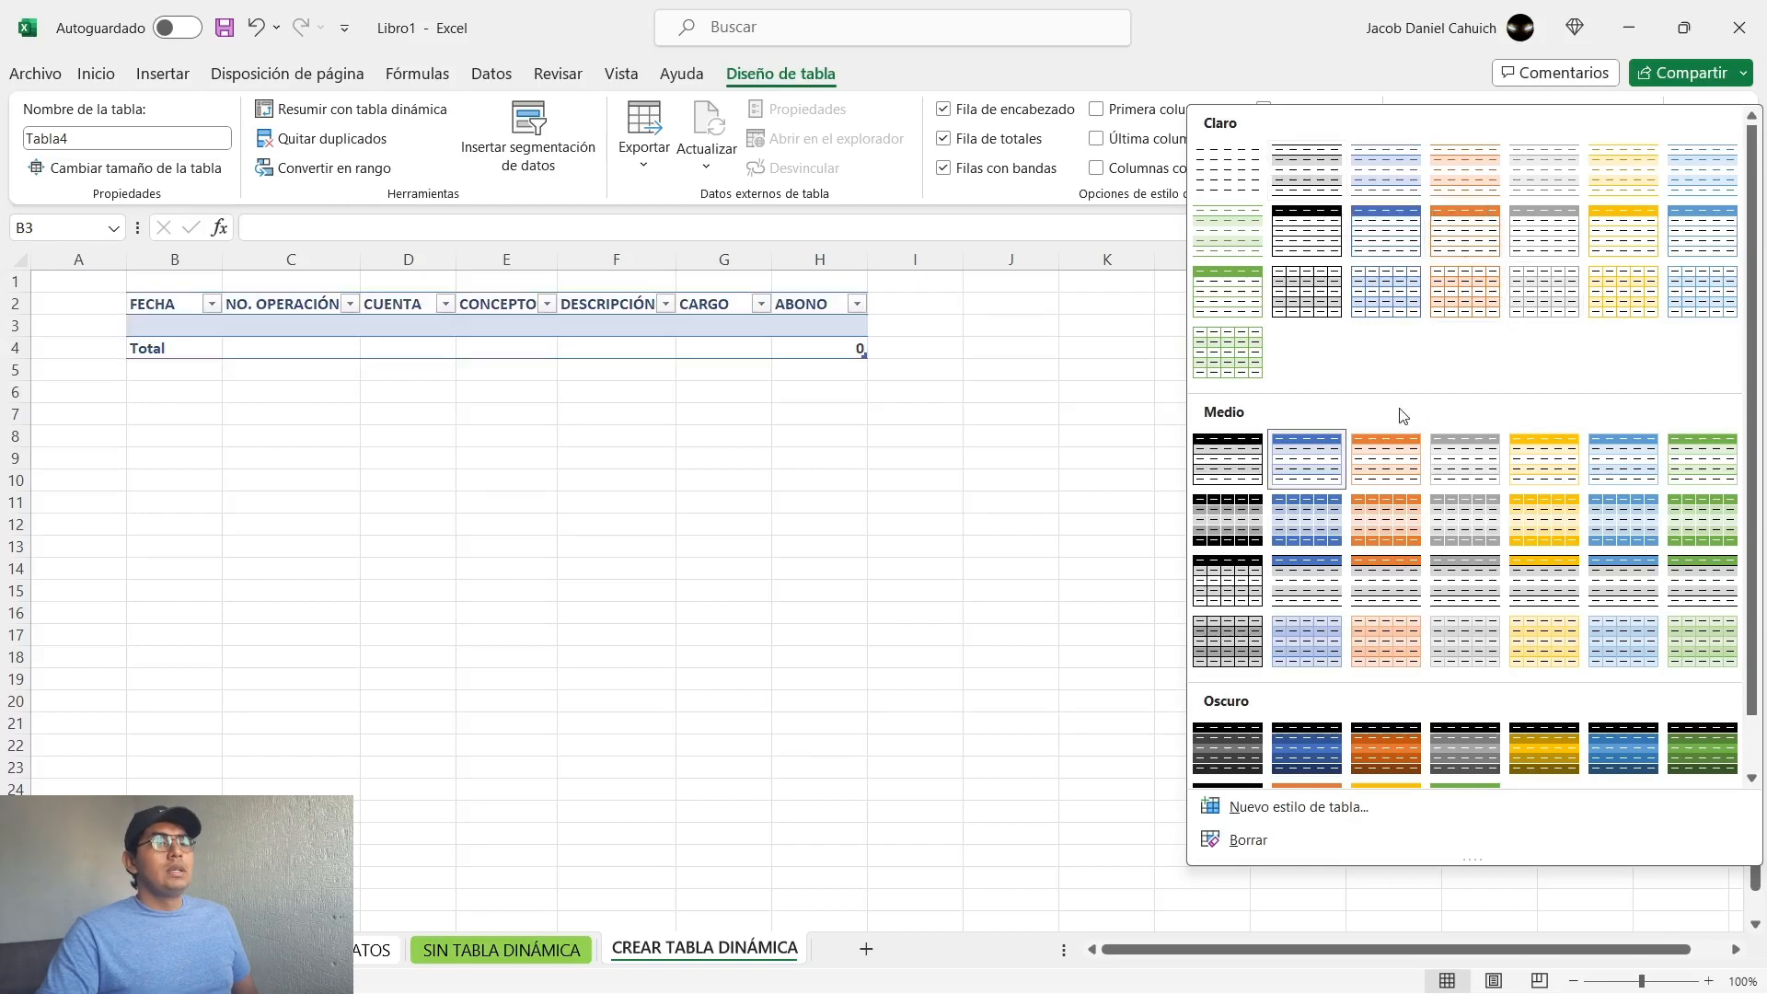
left_click(1315, 260)
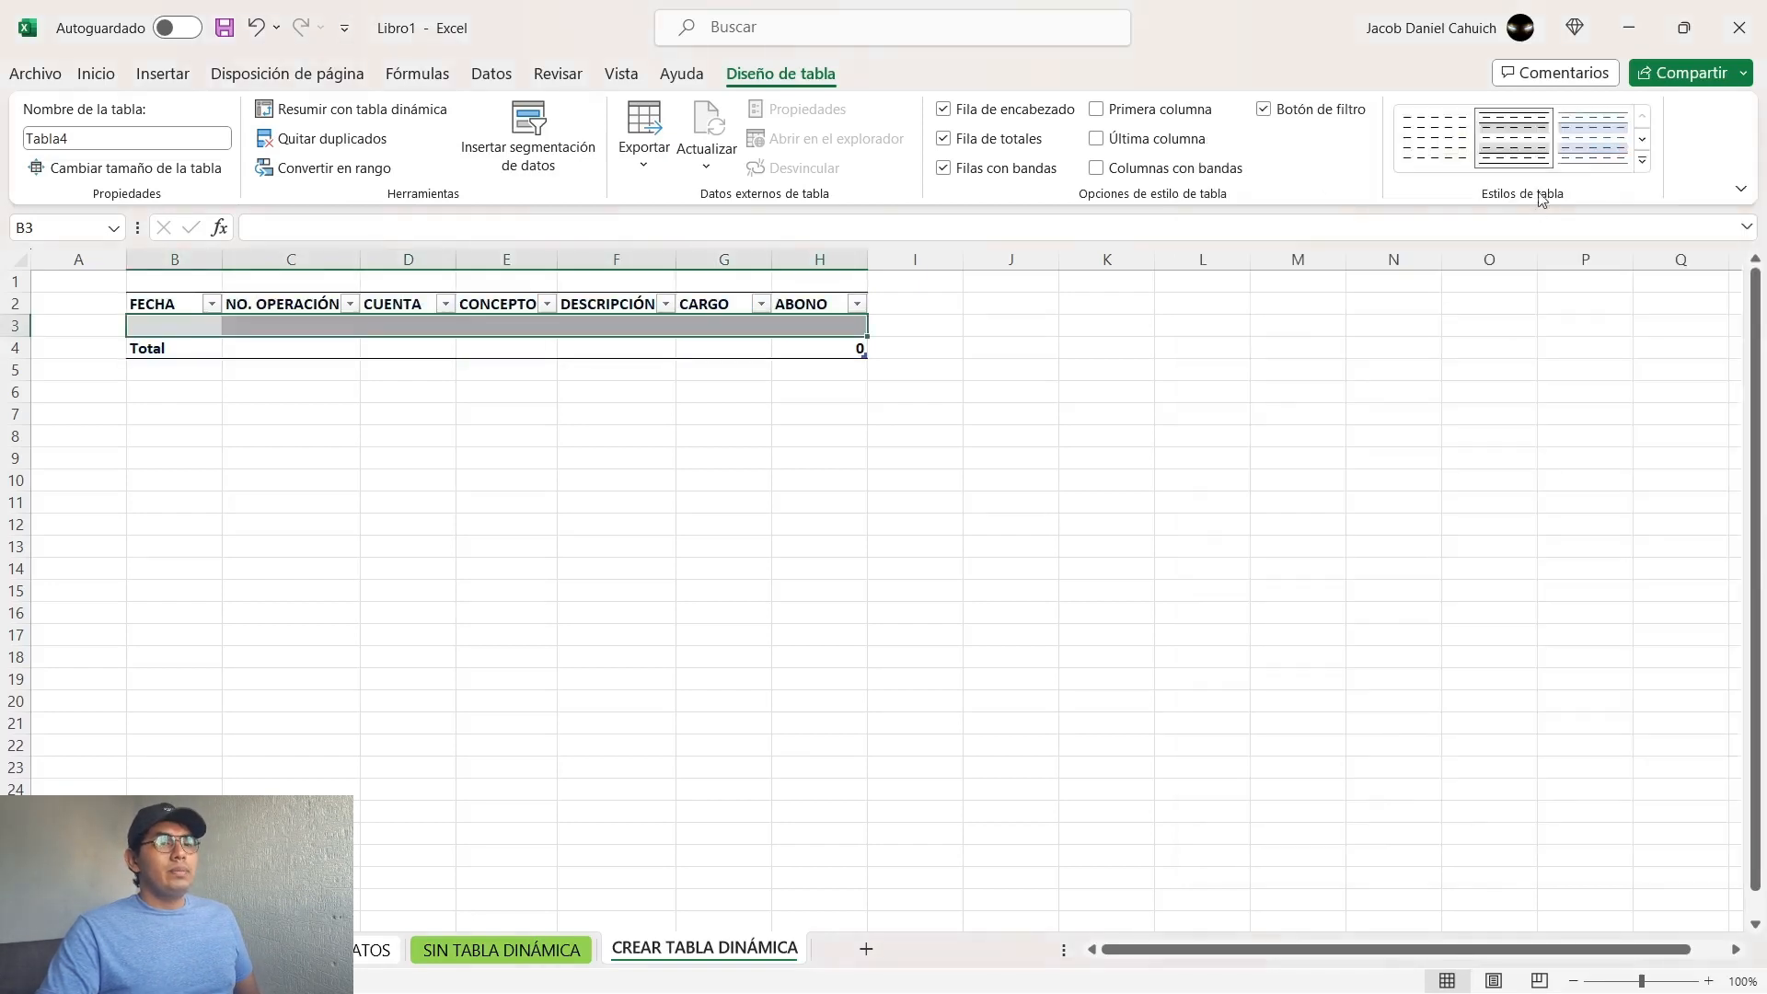
left_click(1643, 160)
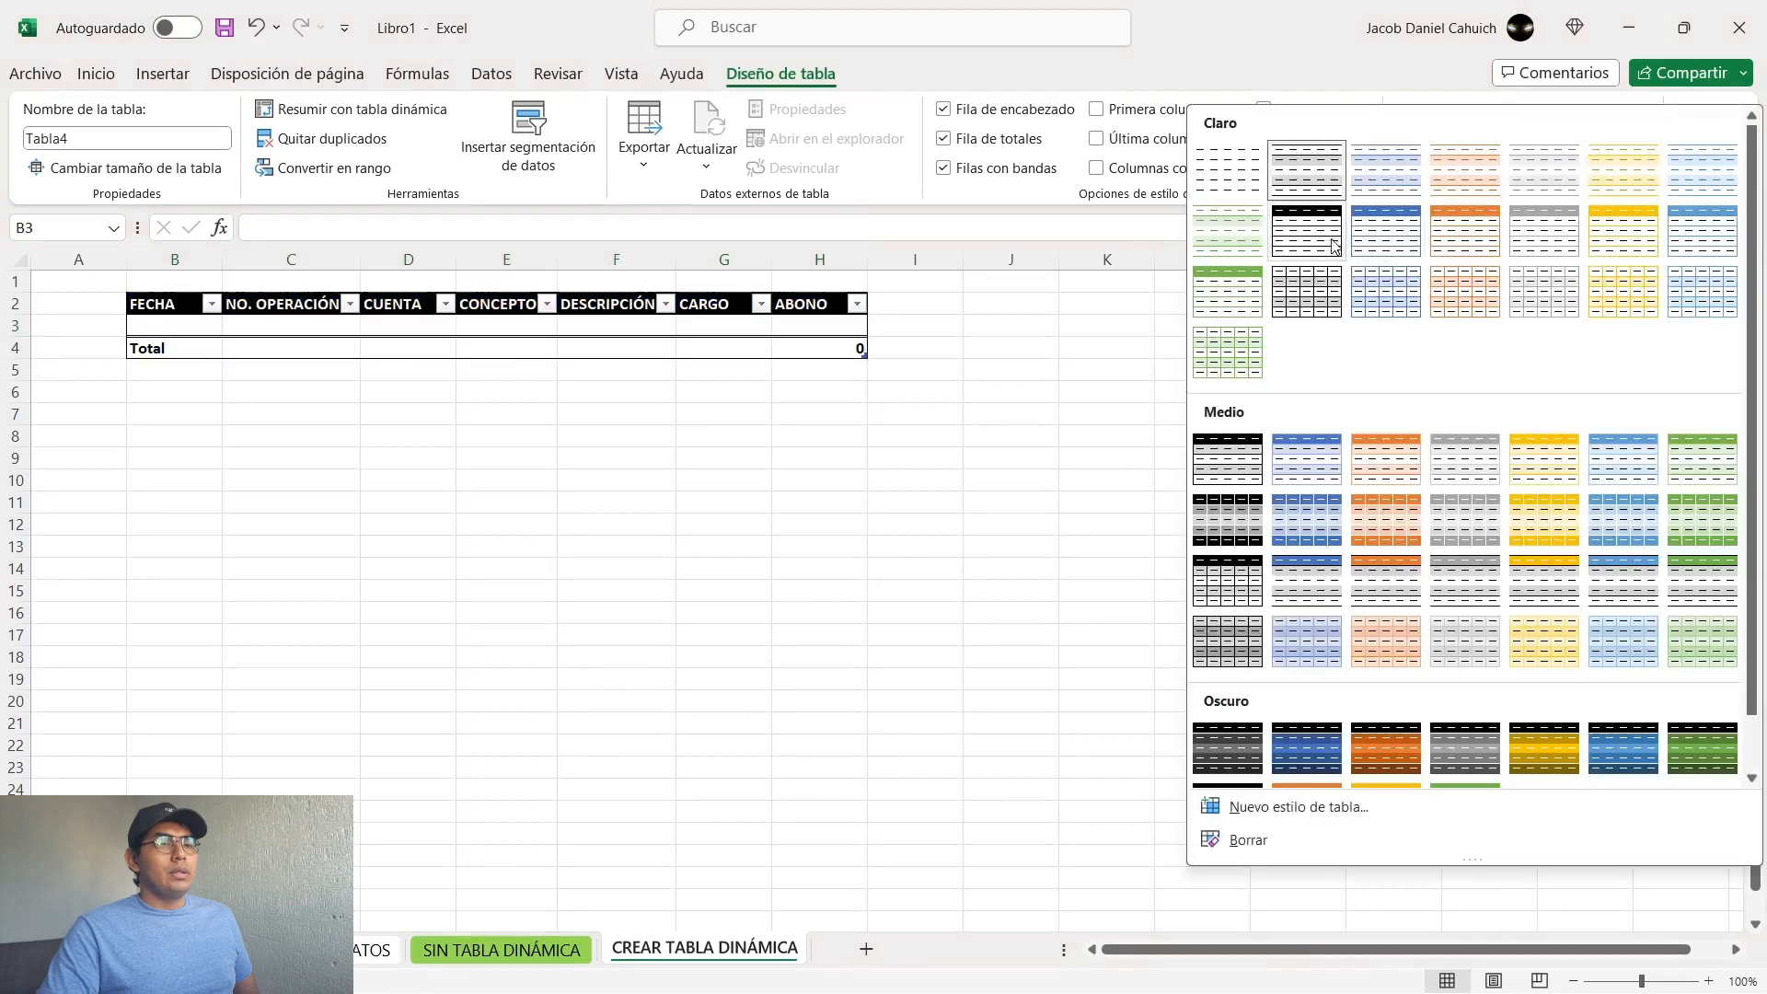
left_click(1386, 235)
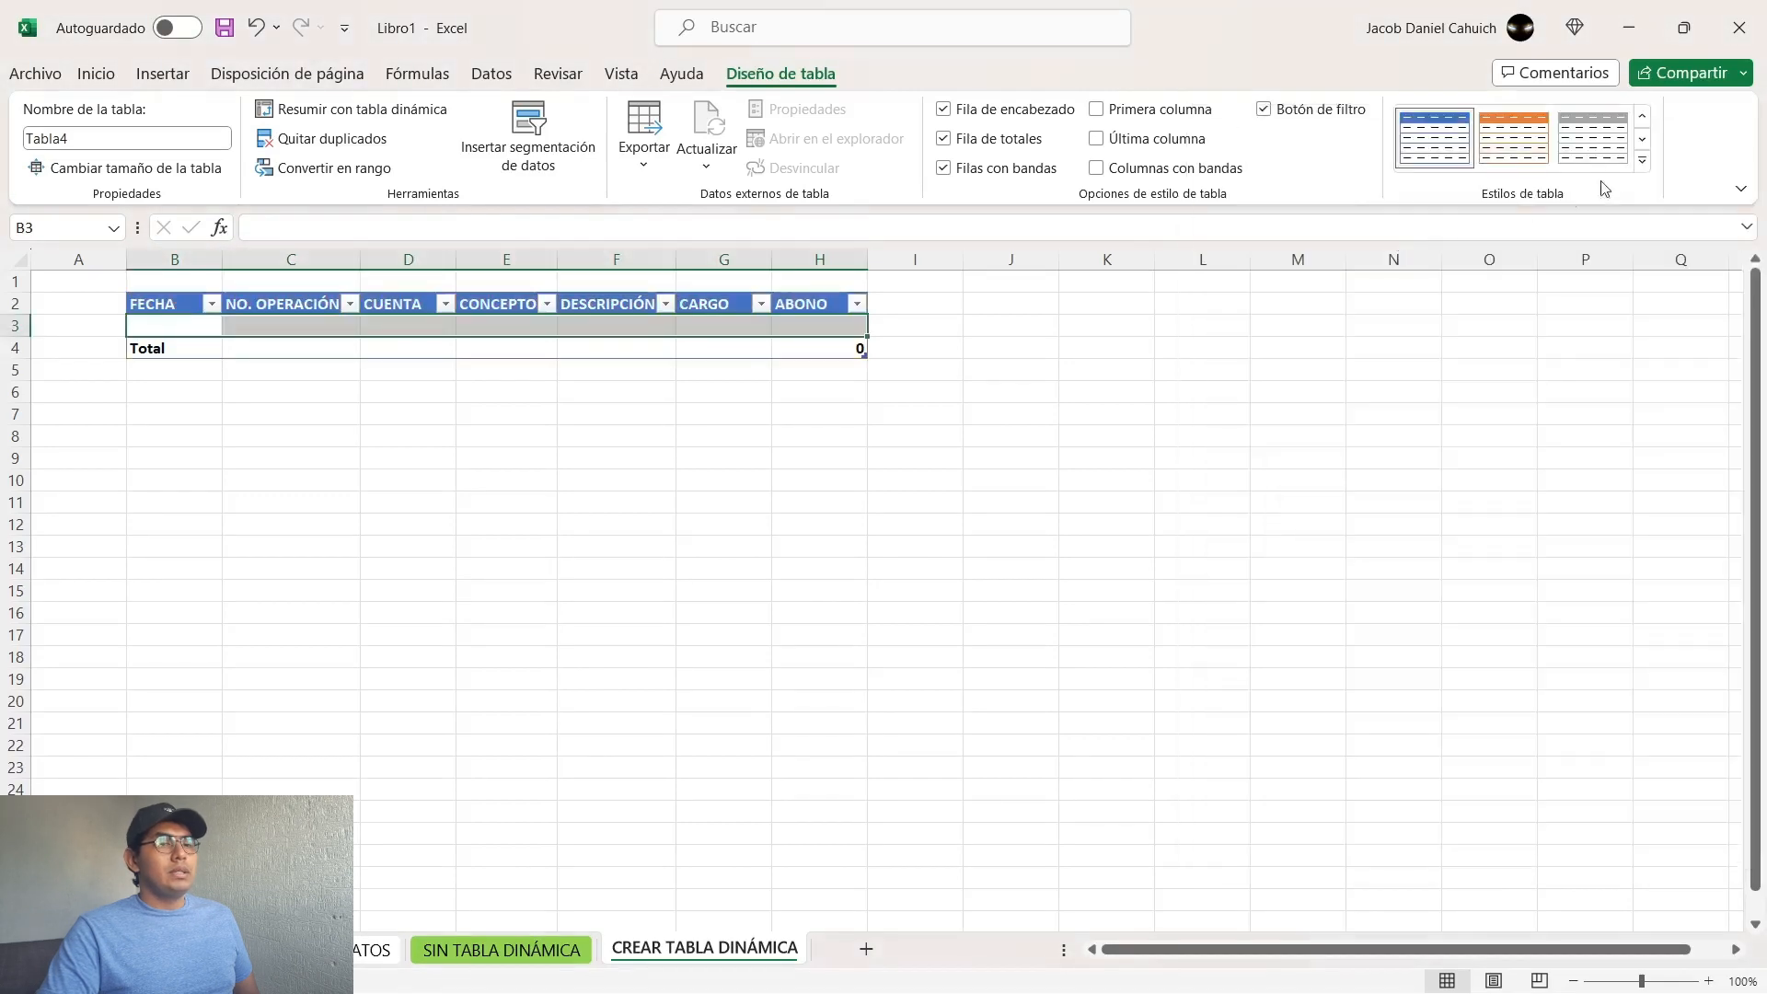
left_click(1643, 160)
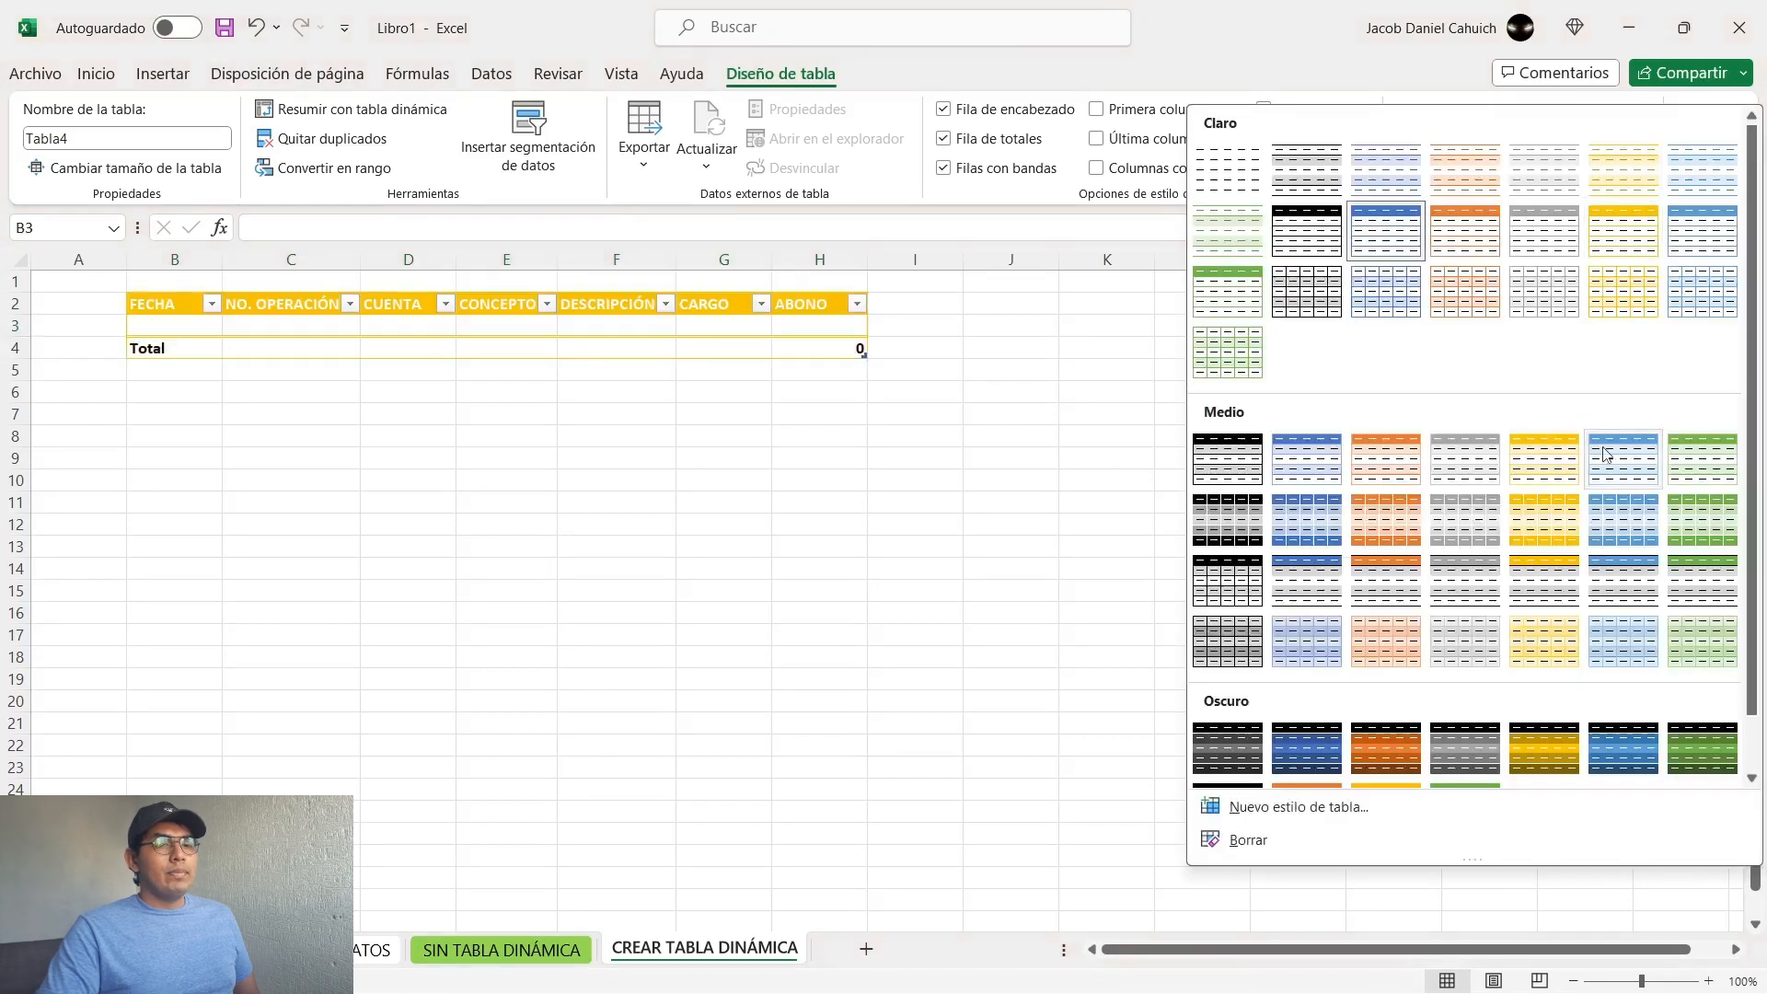
left_click(1617, 736)
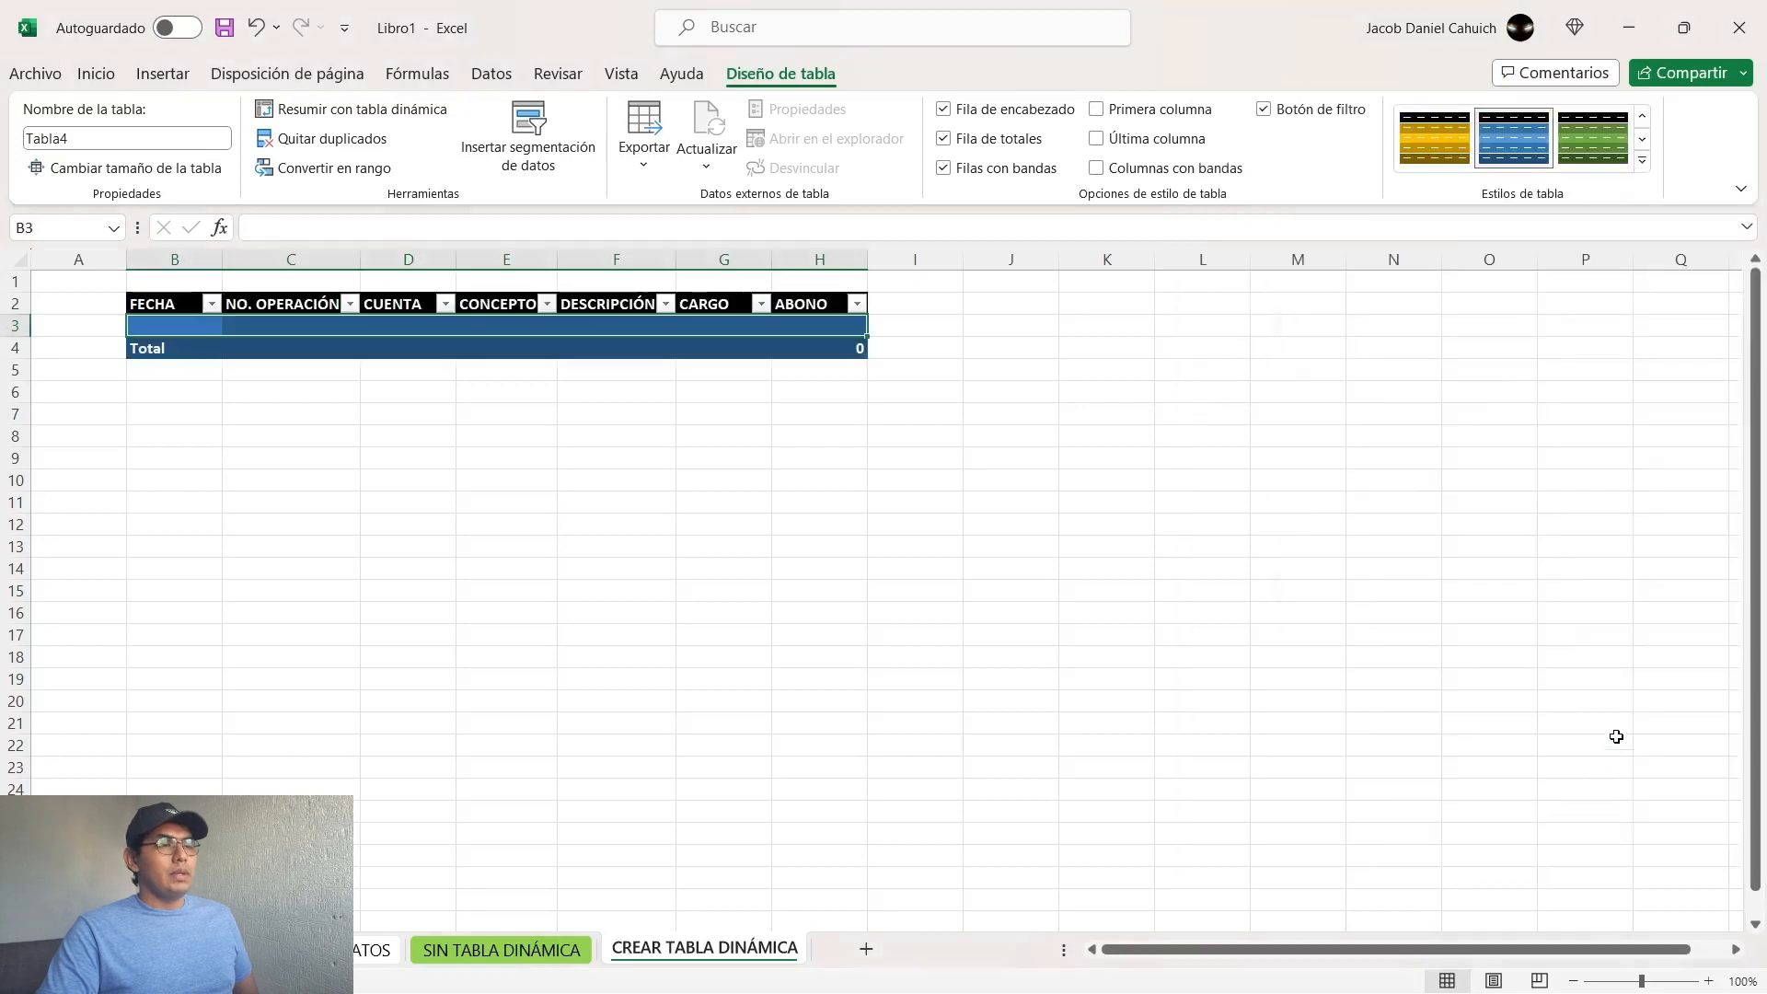
left_click(1641, 161)
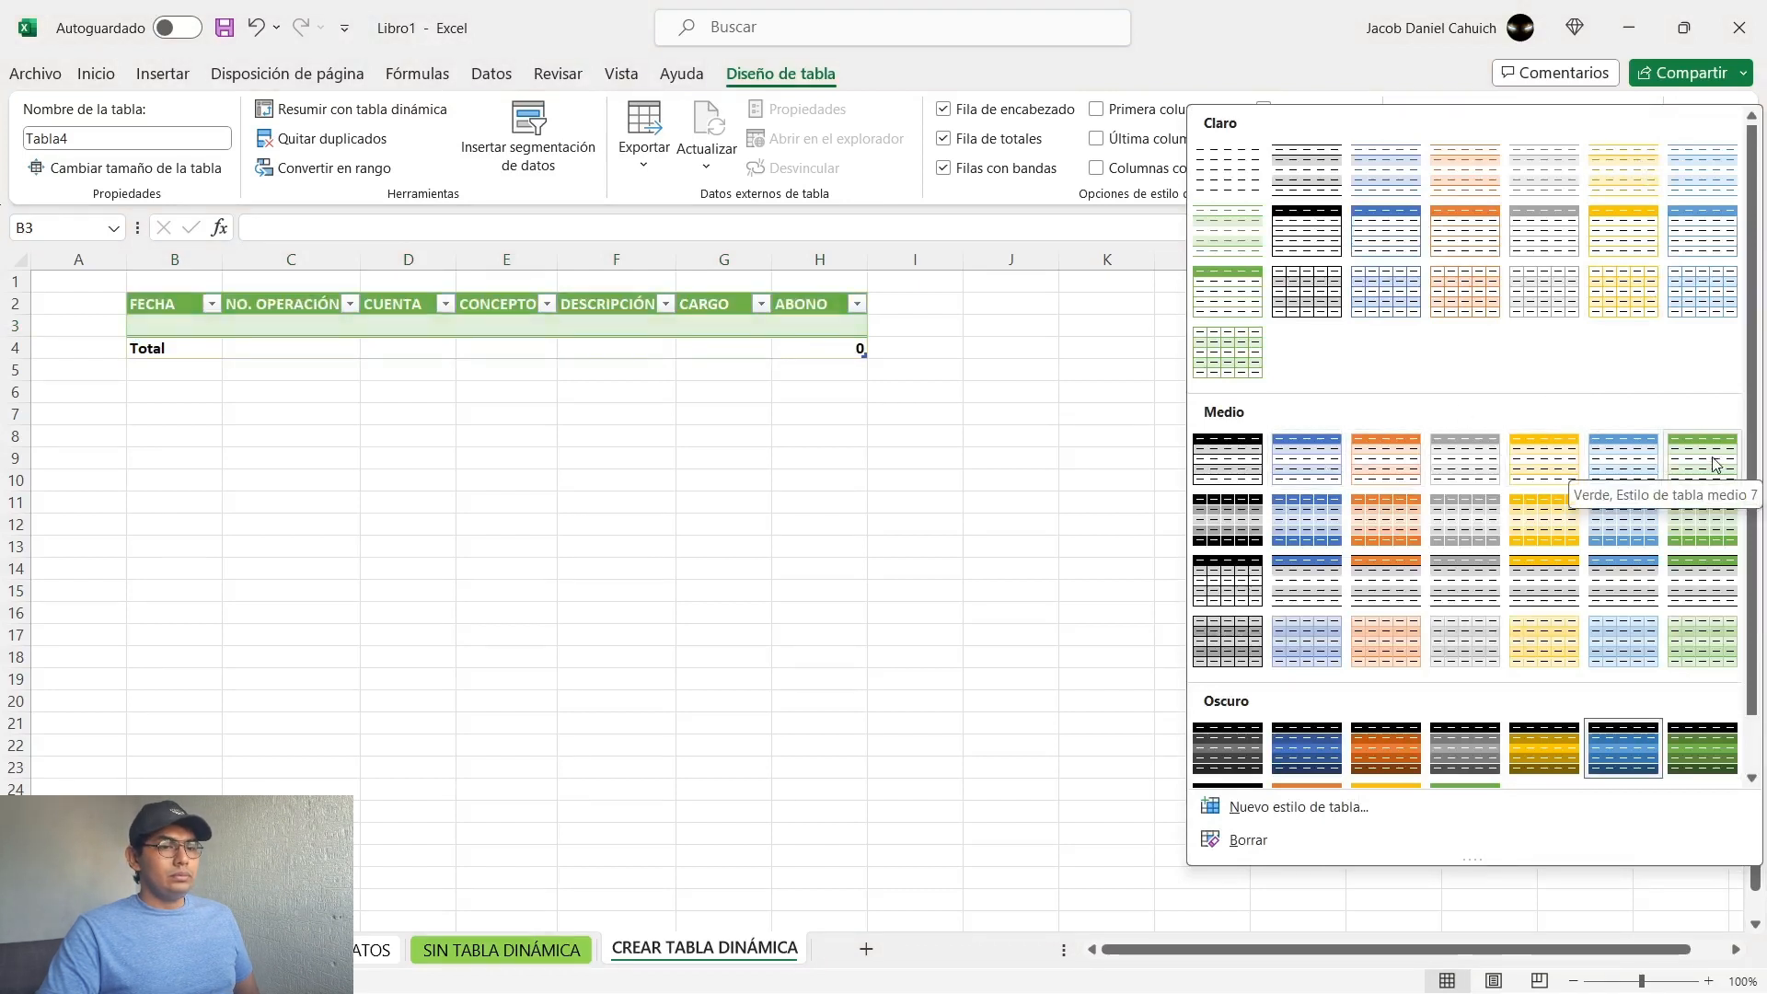
left_click(1305, 471)
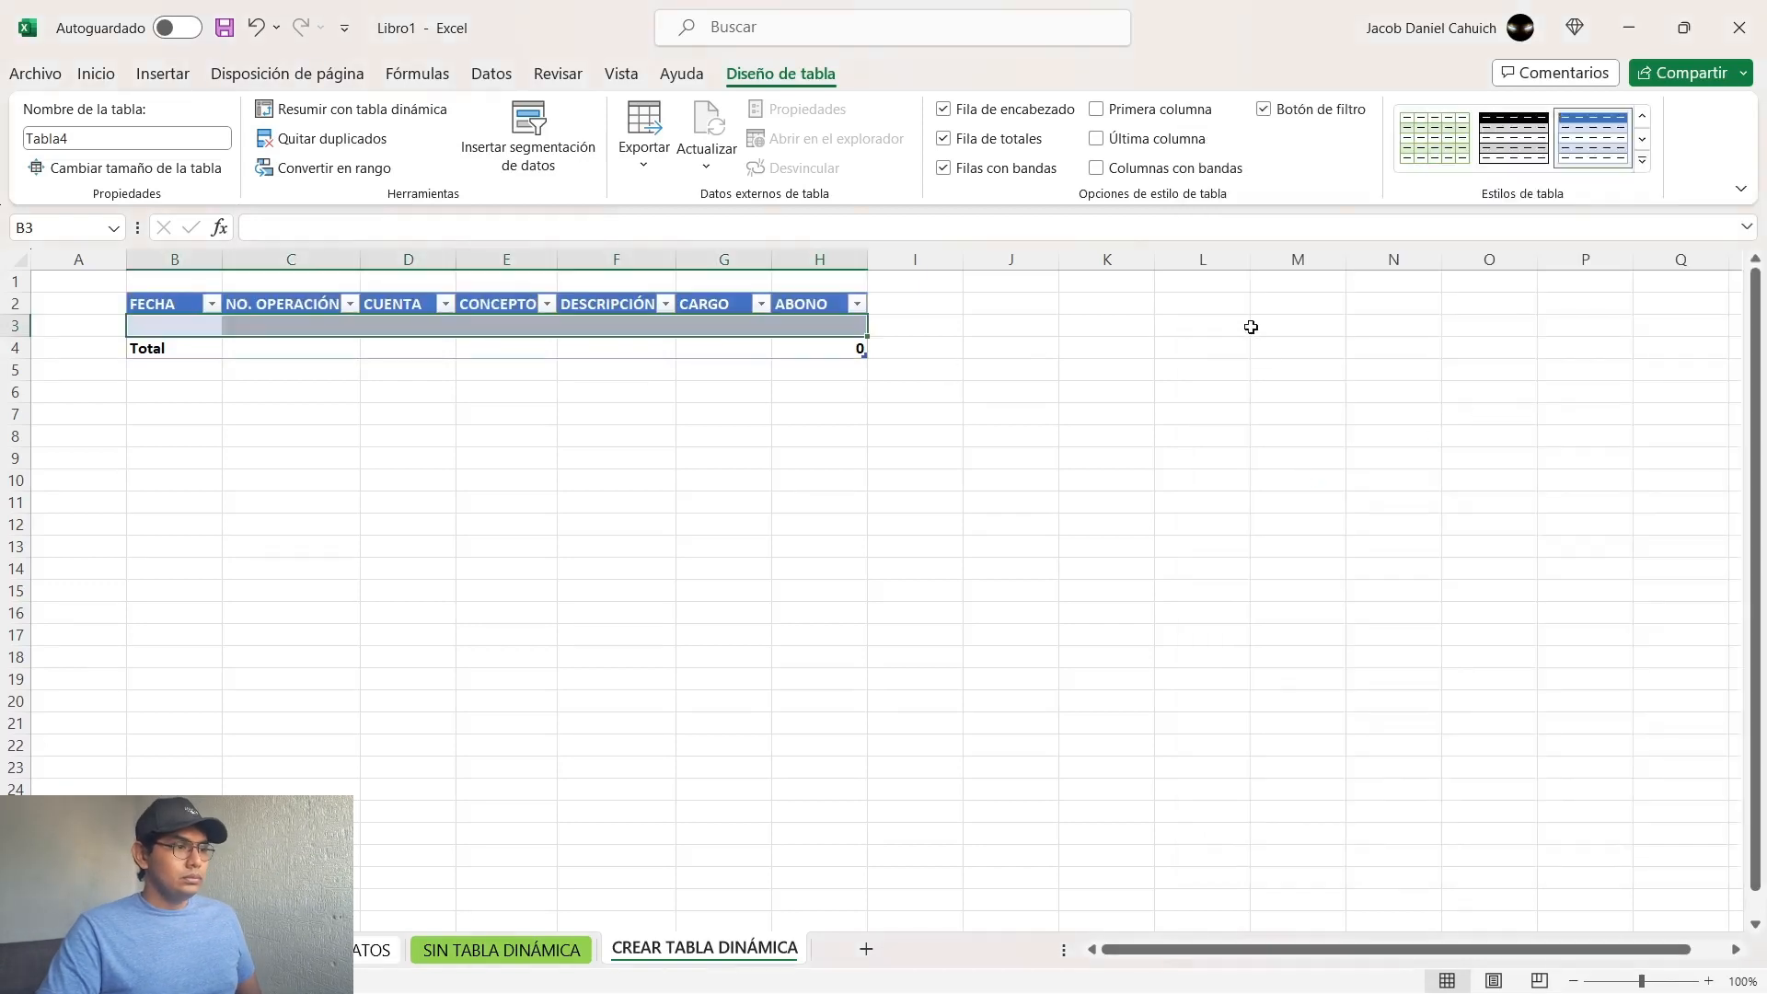
Step: Compare the new table with the finished journal on the CON TABLA DINÁMICA sheet
left_click(681, 419)
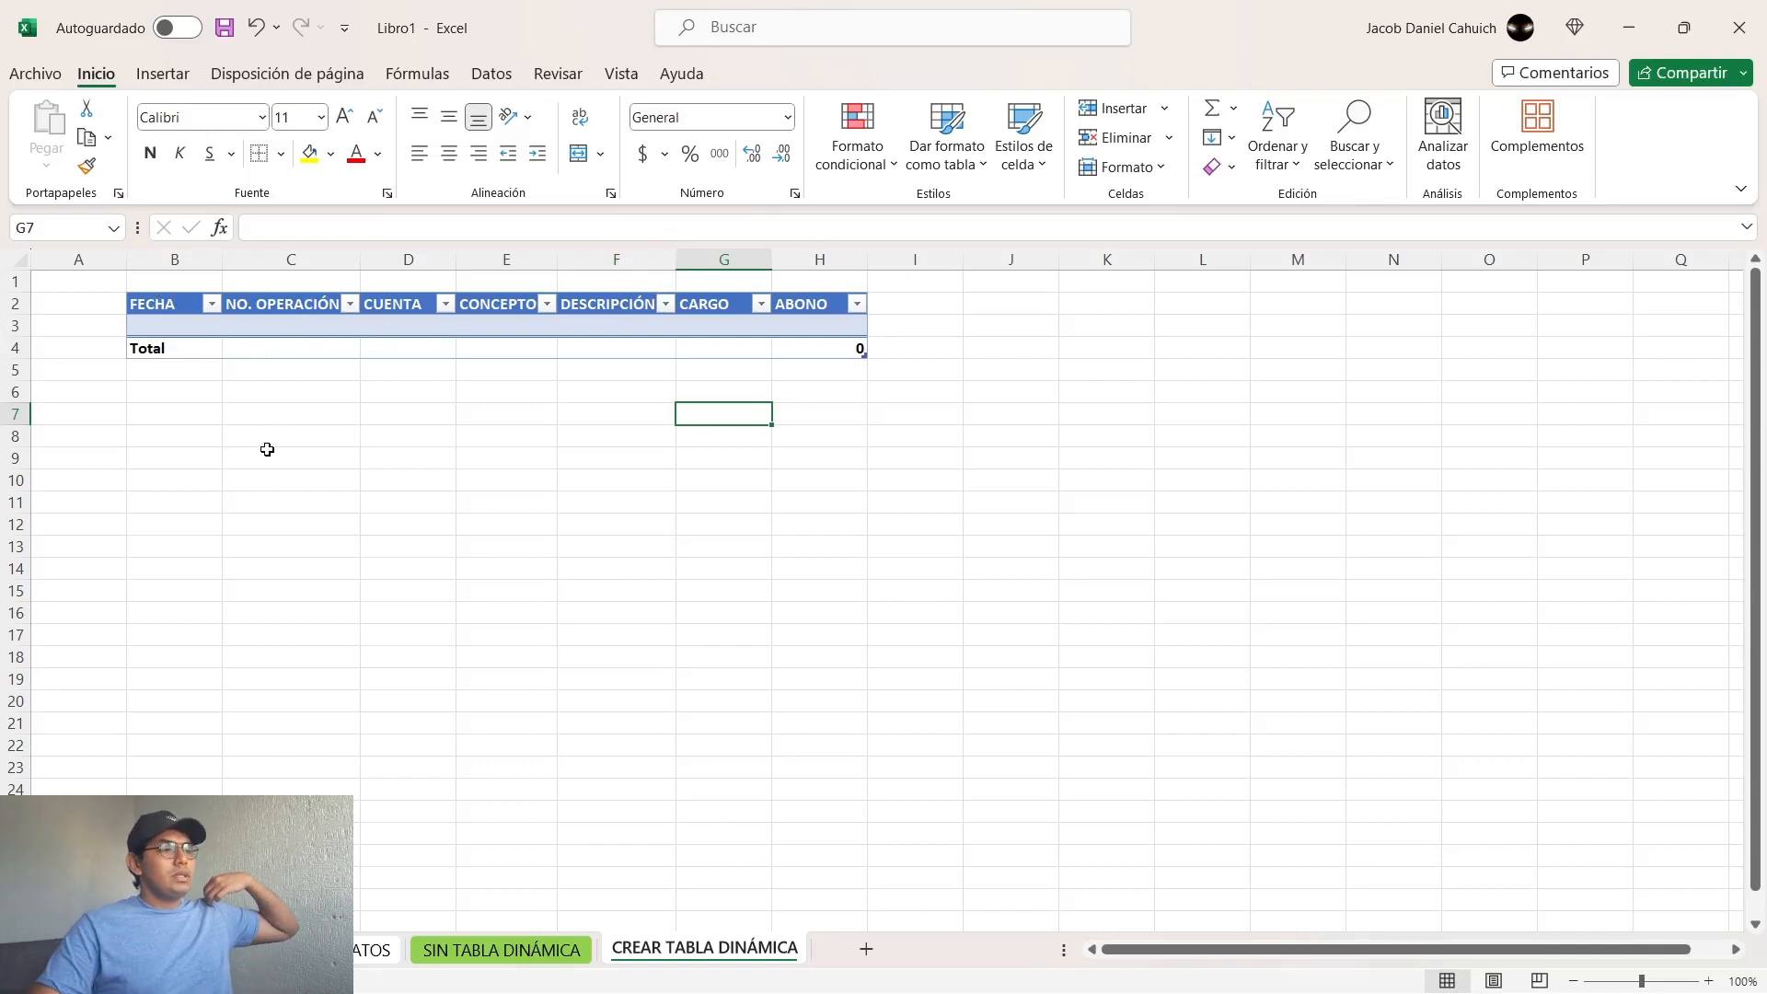
left_click(305, 322)
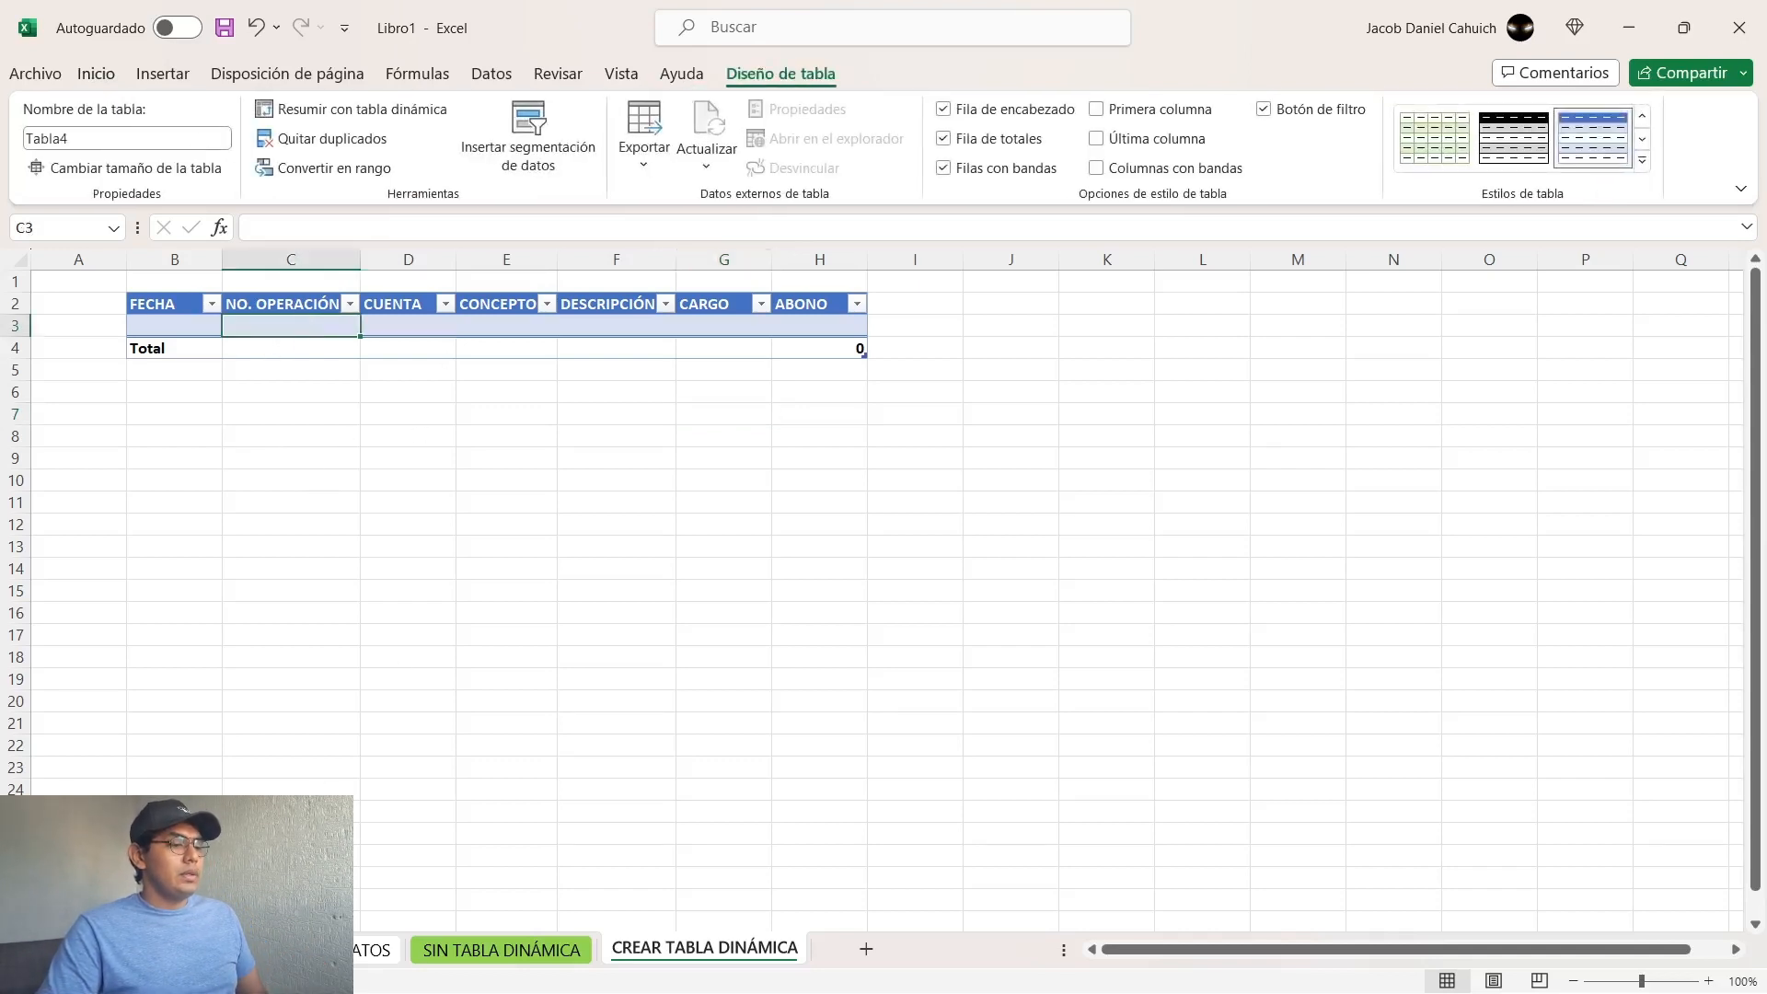
left_click(197, 950)
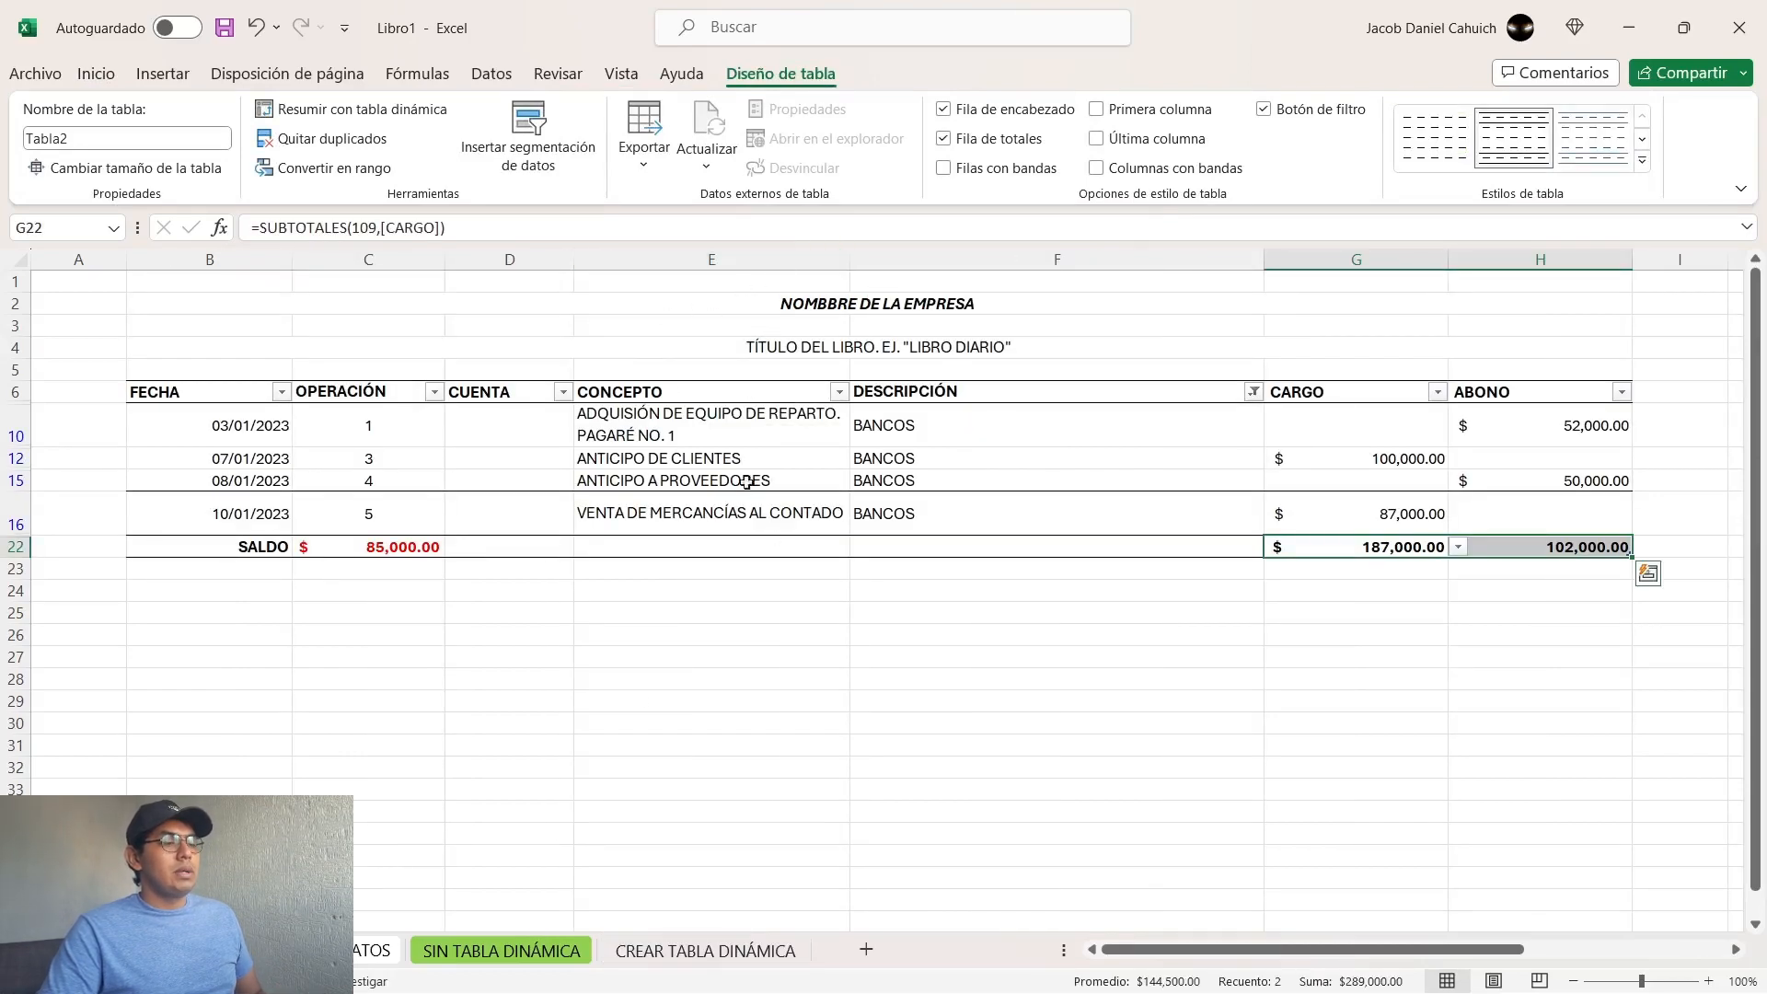
left_click(655, 956)
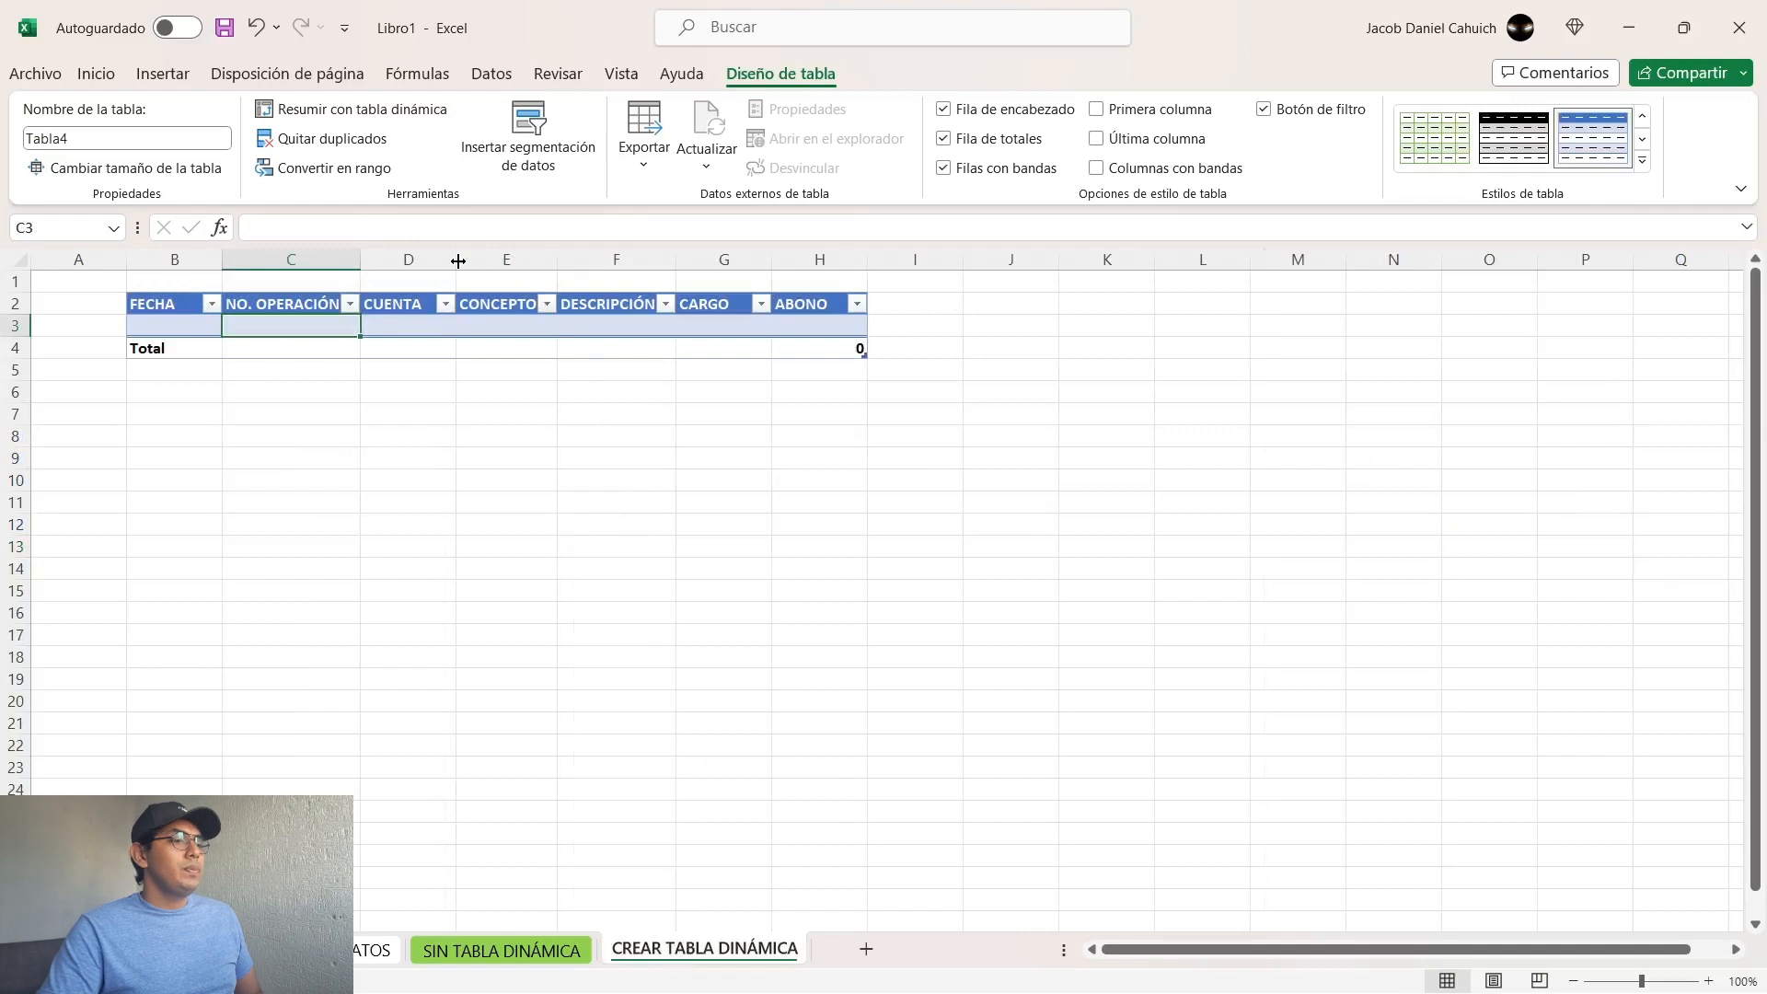
left_click(179, 257)
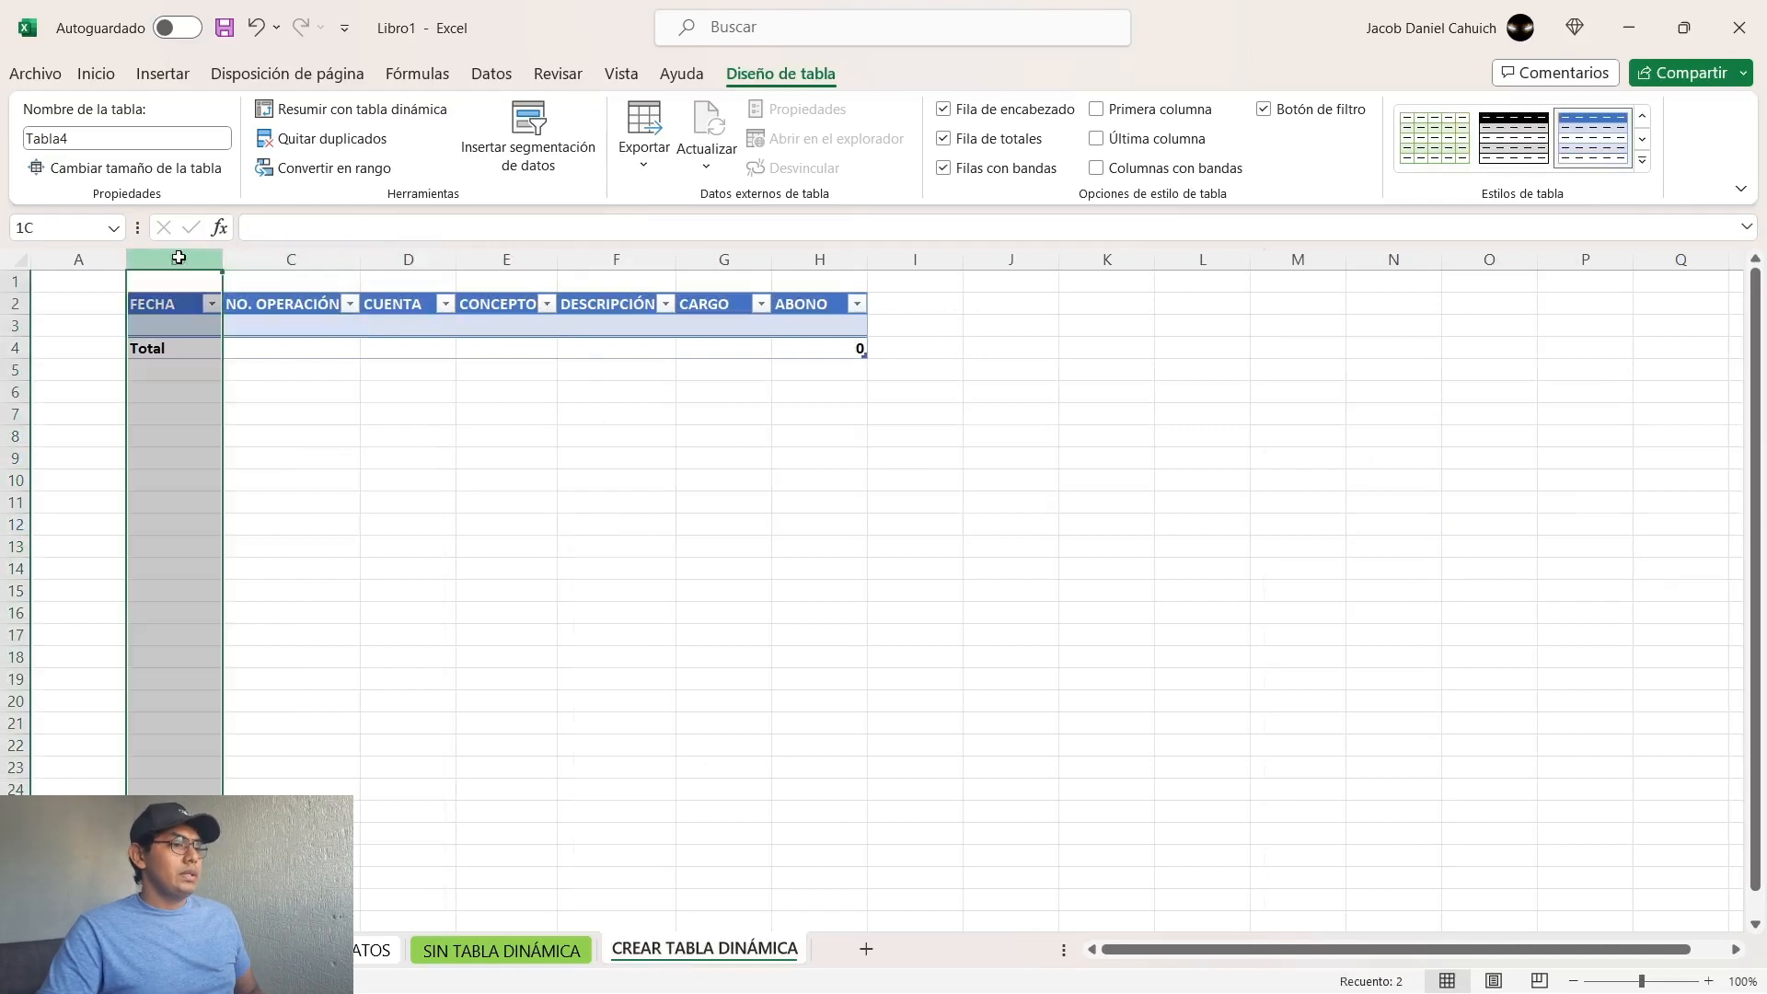
left_click_drag(179, 258, 267, 256)
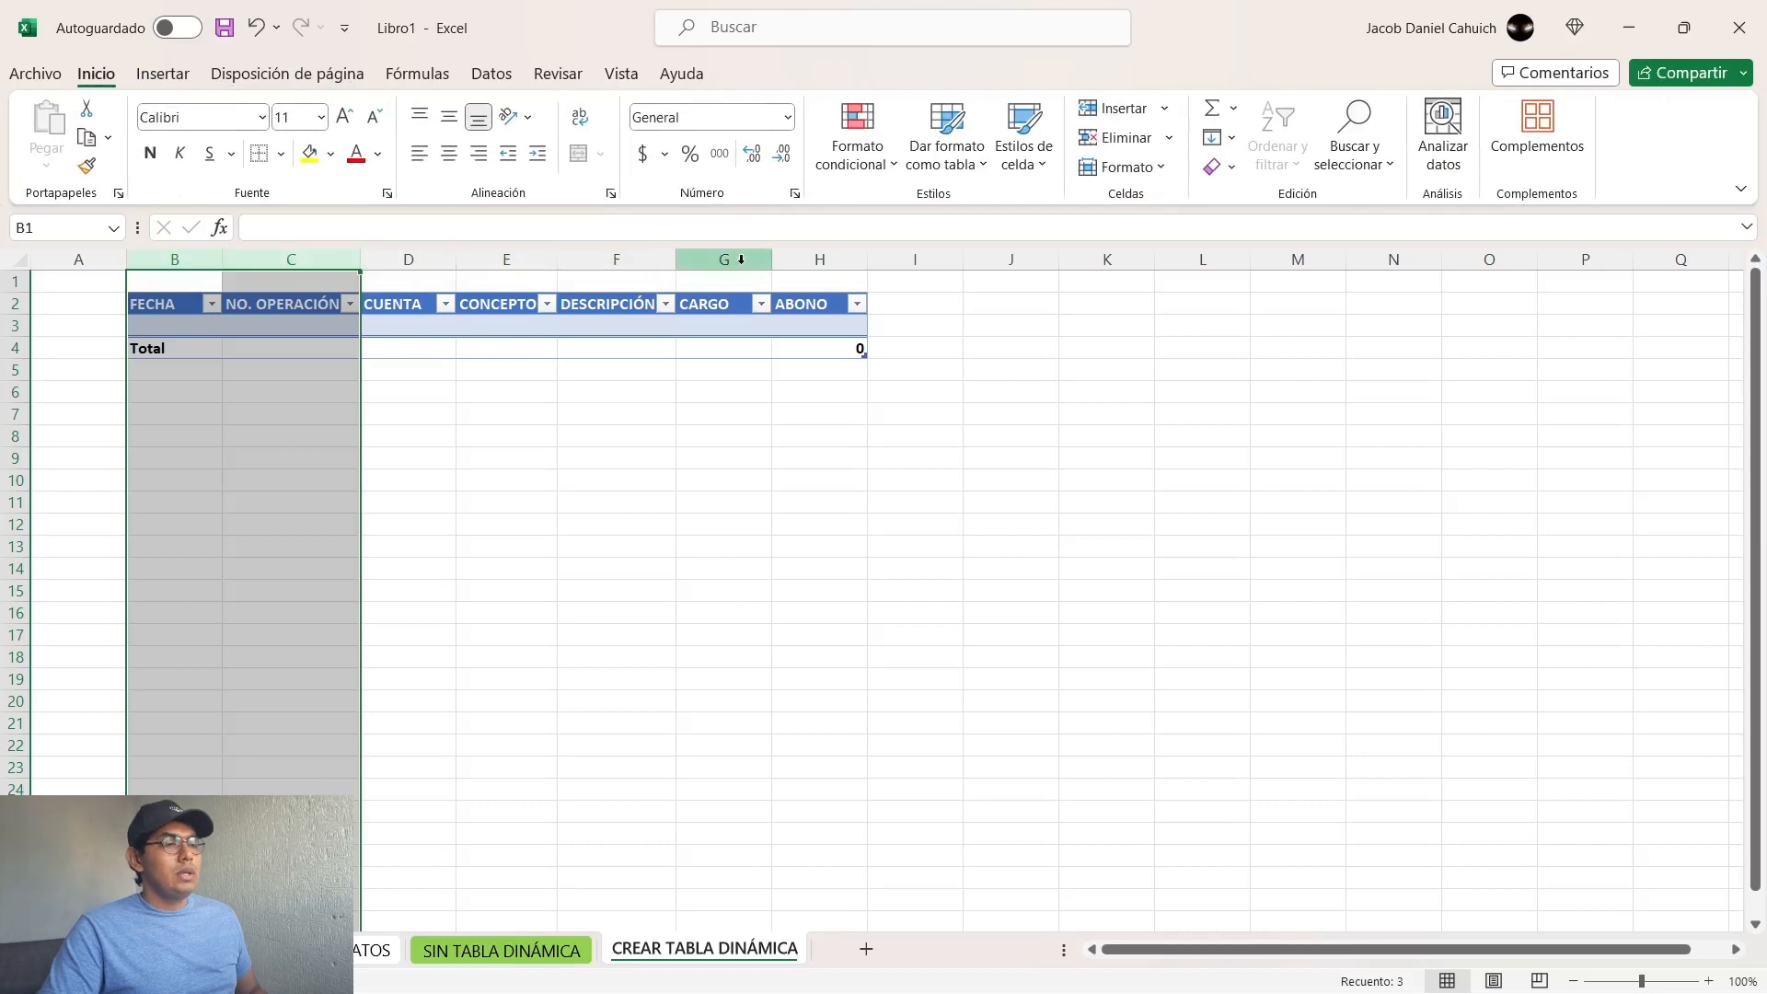
left_click(207, 393)
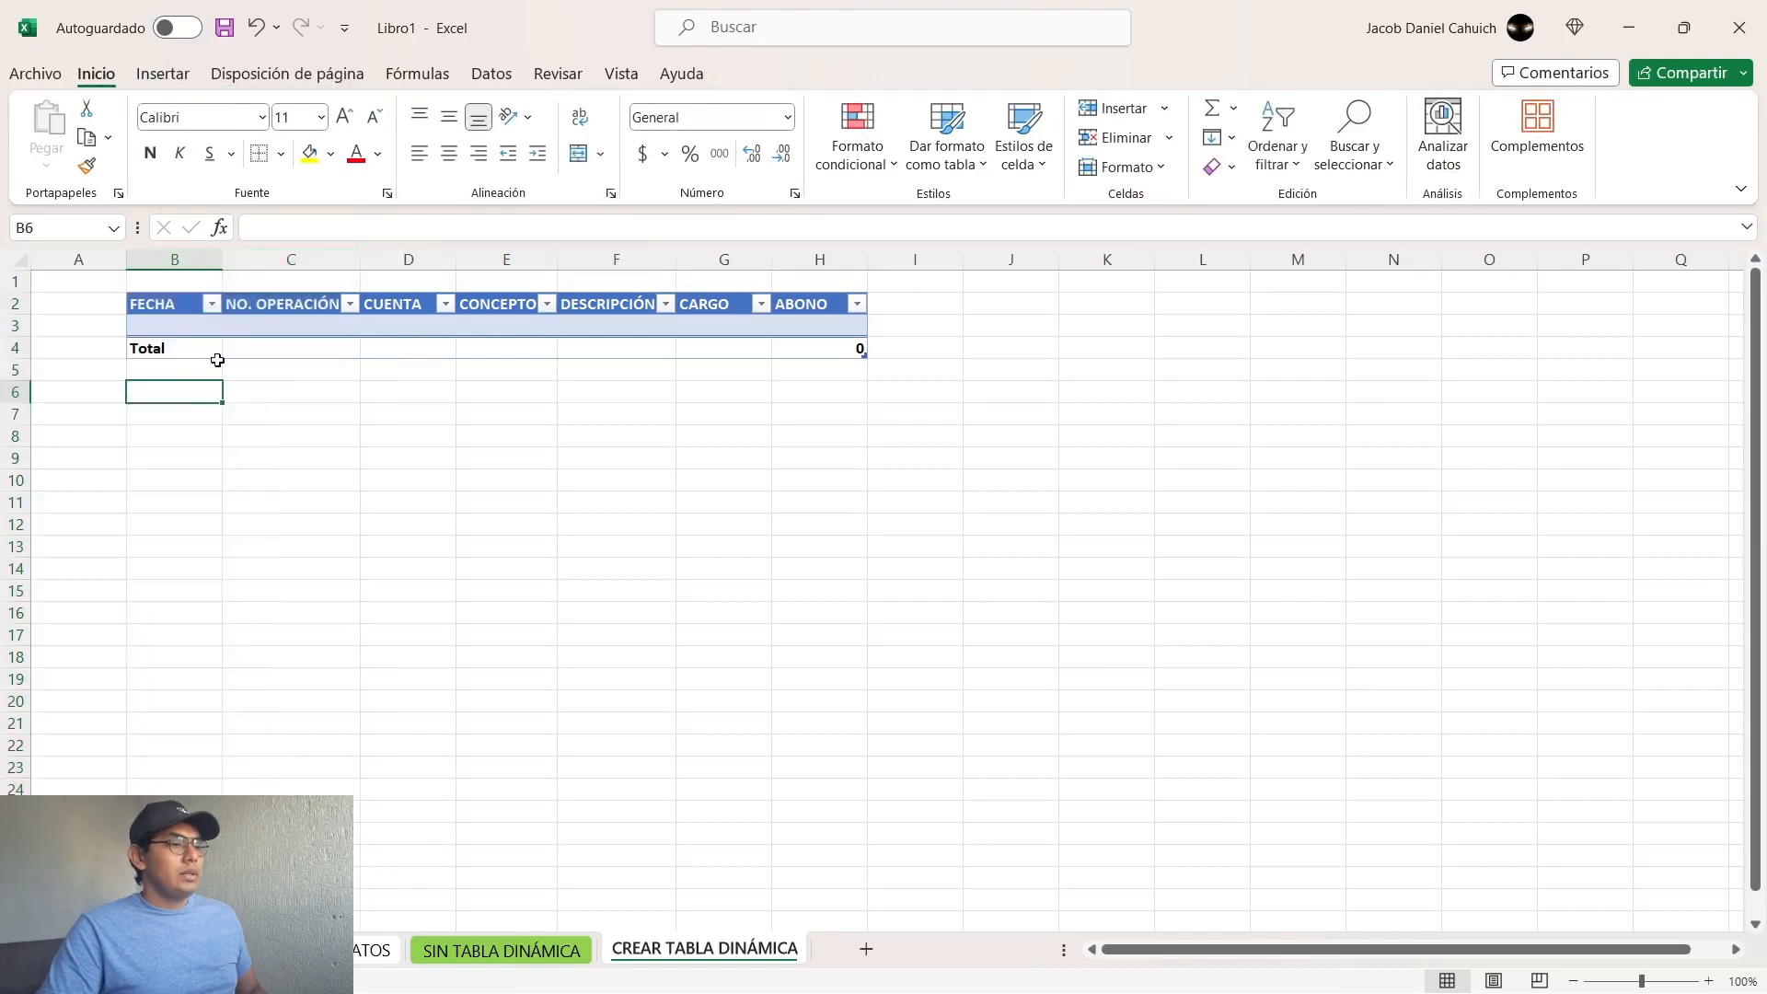
left_click(173, 261)
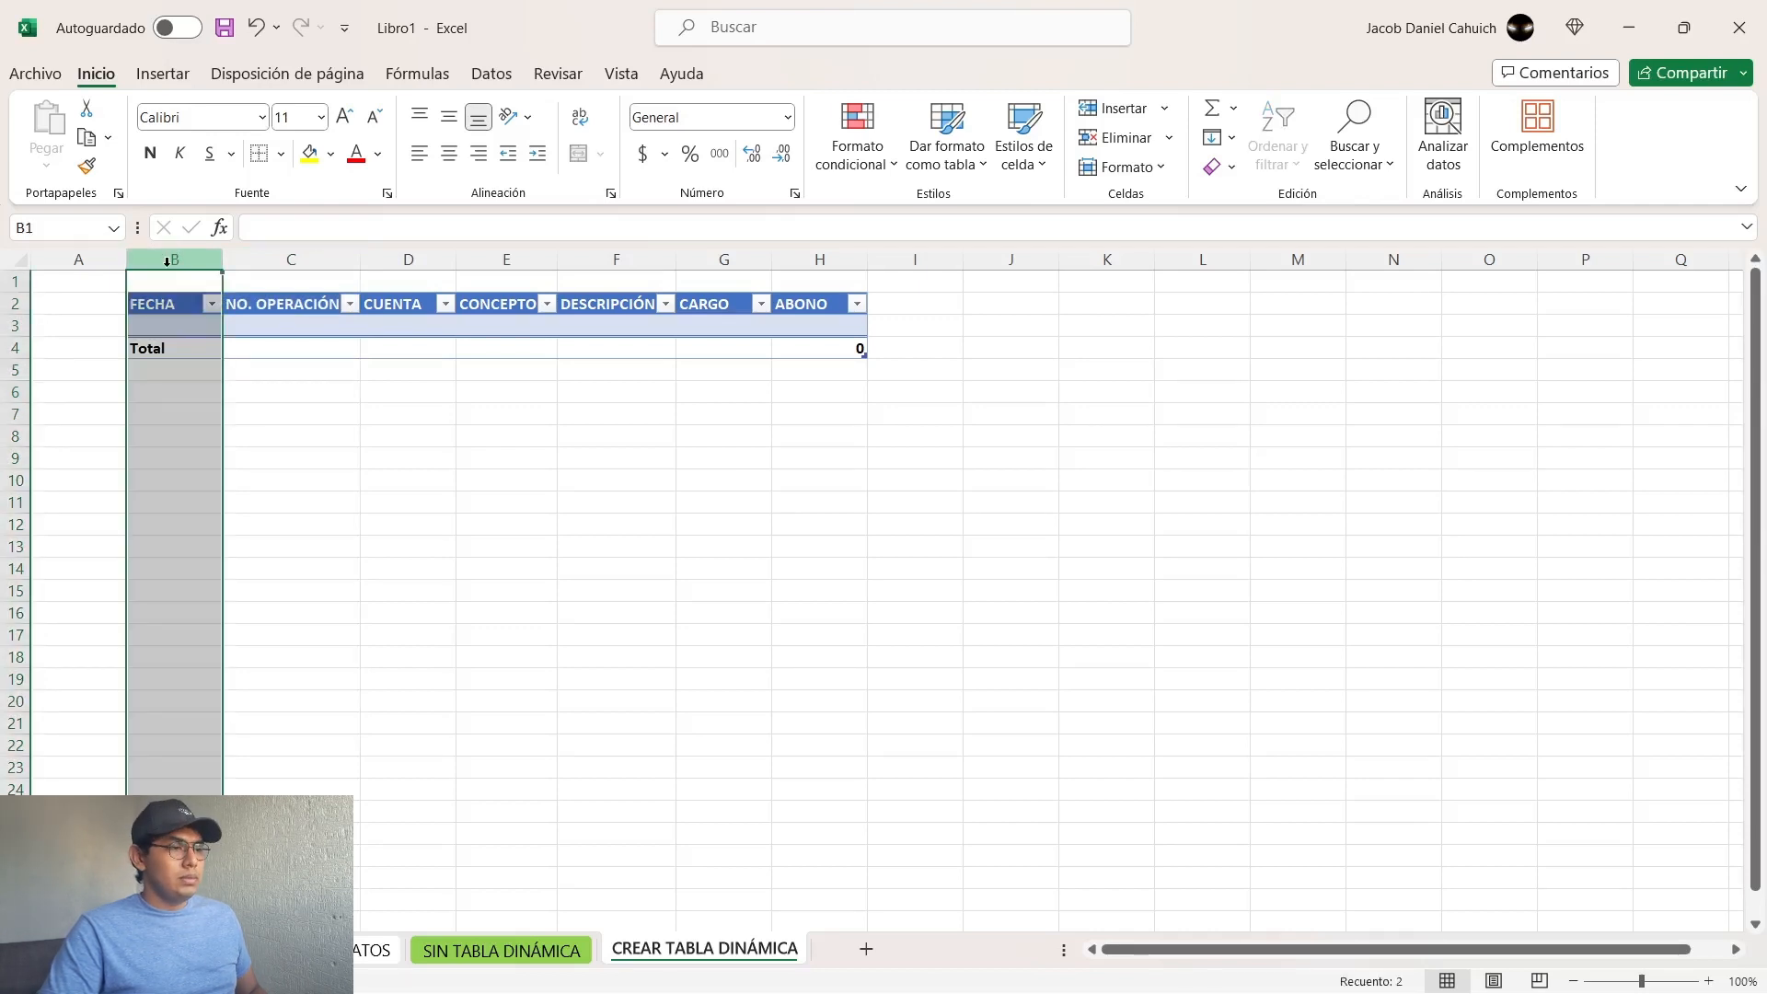
left_click(15, 303)
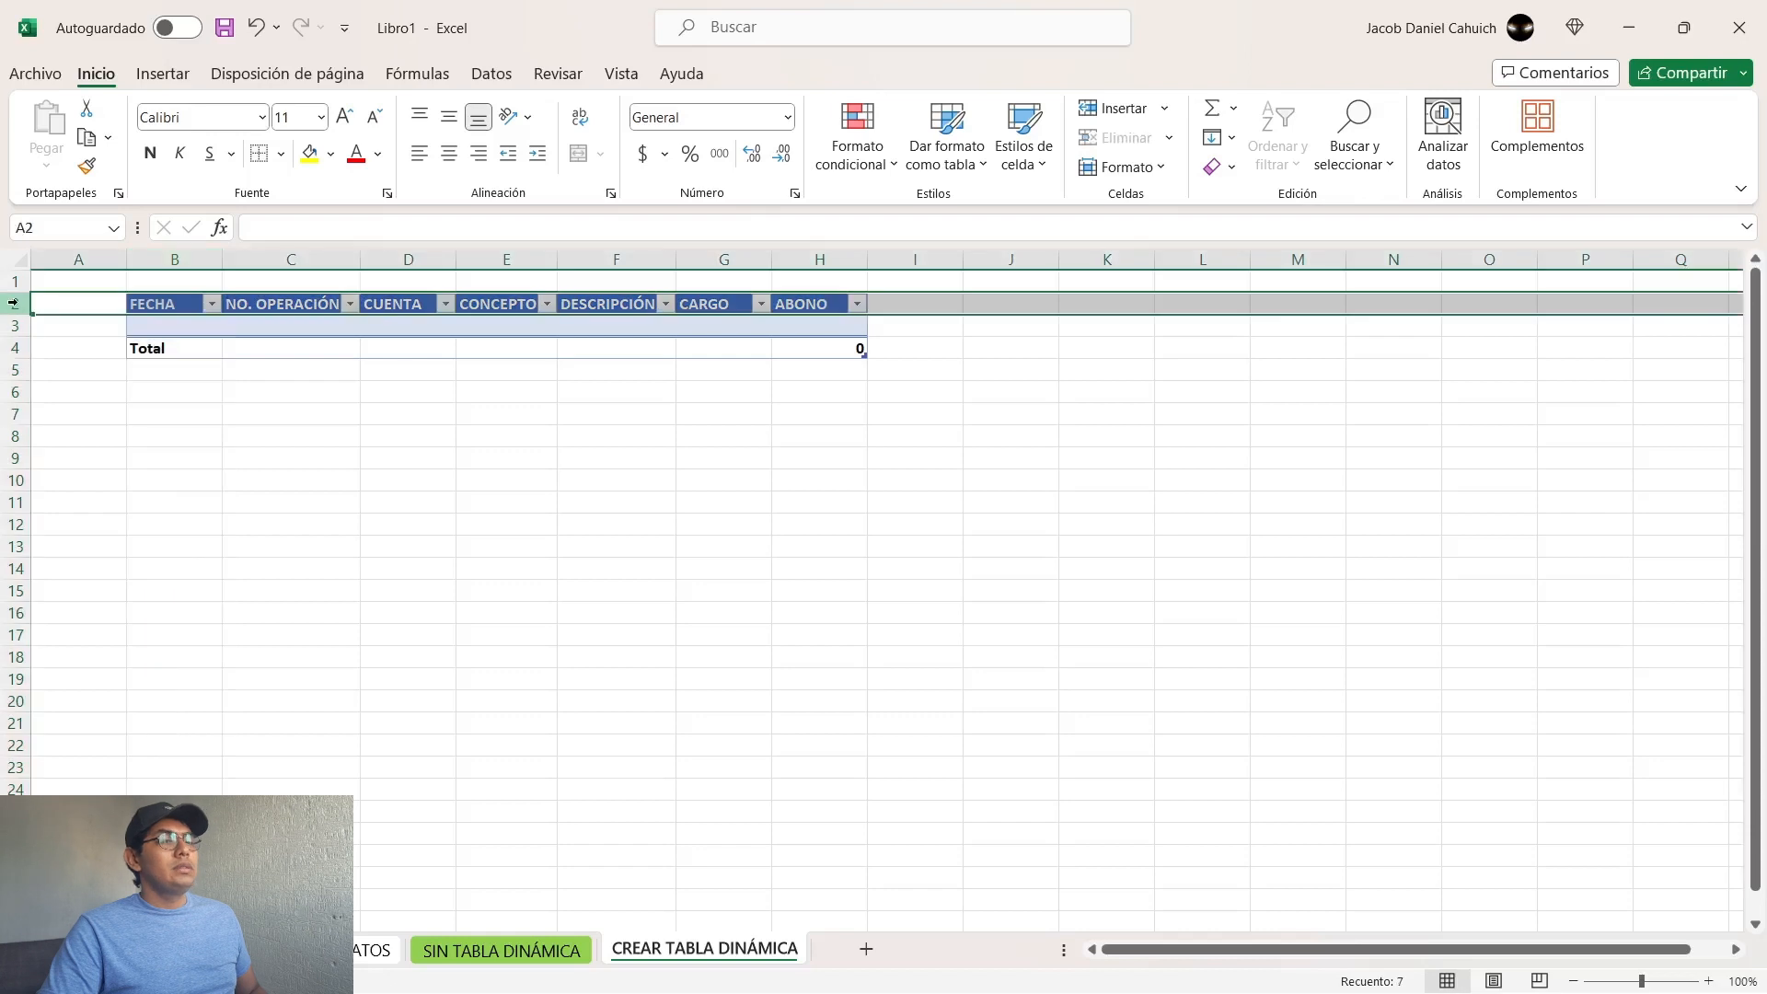
Step: Select the entire FECHA, NO. OPERACIÓN, CARGO and ABONO columns (B, C, G and H) together
left_click(175, 259)
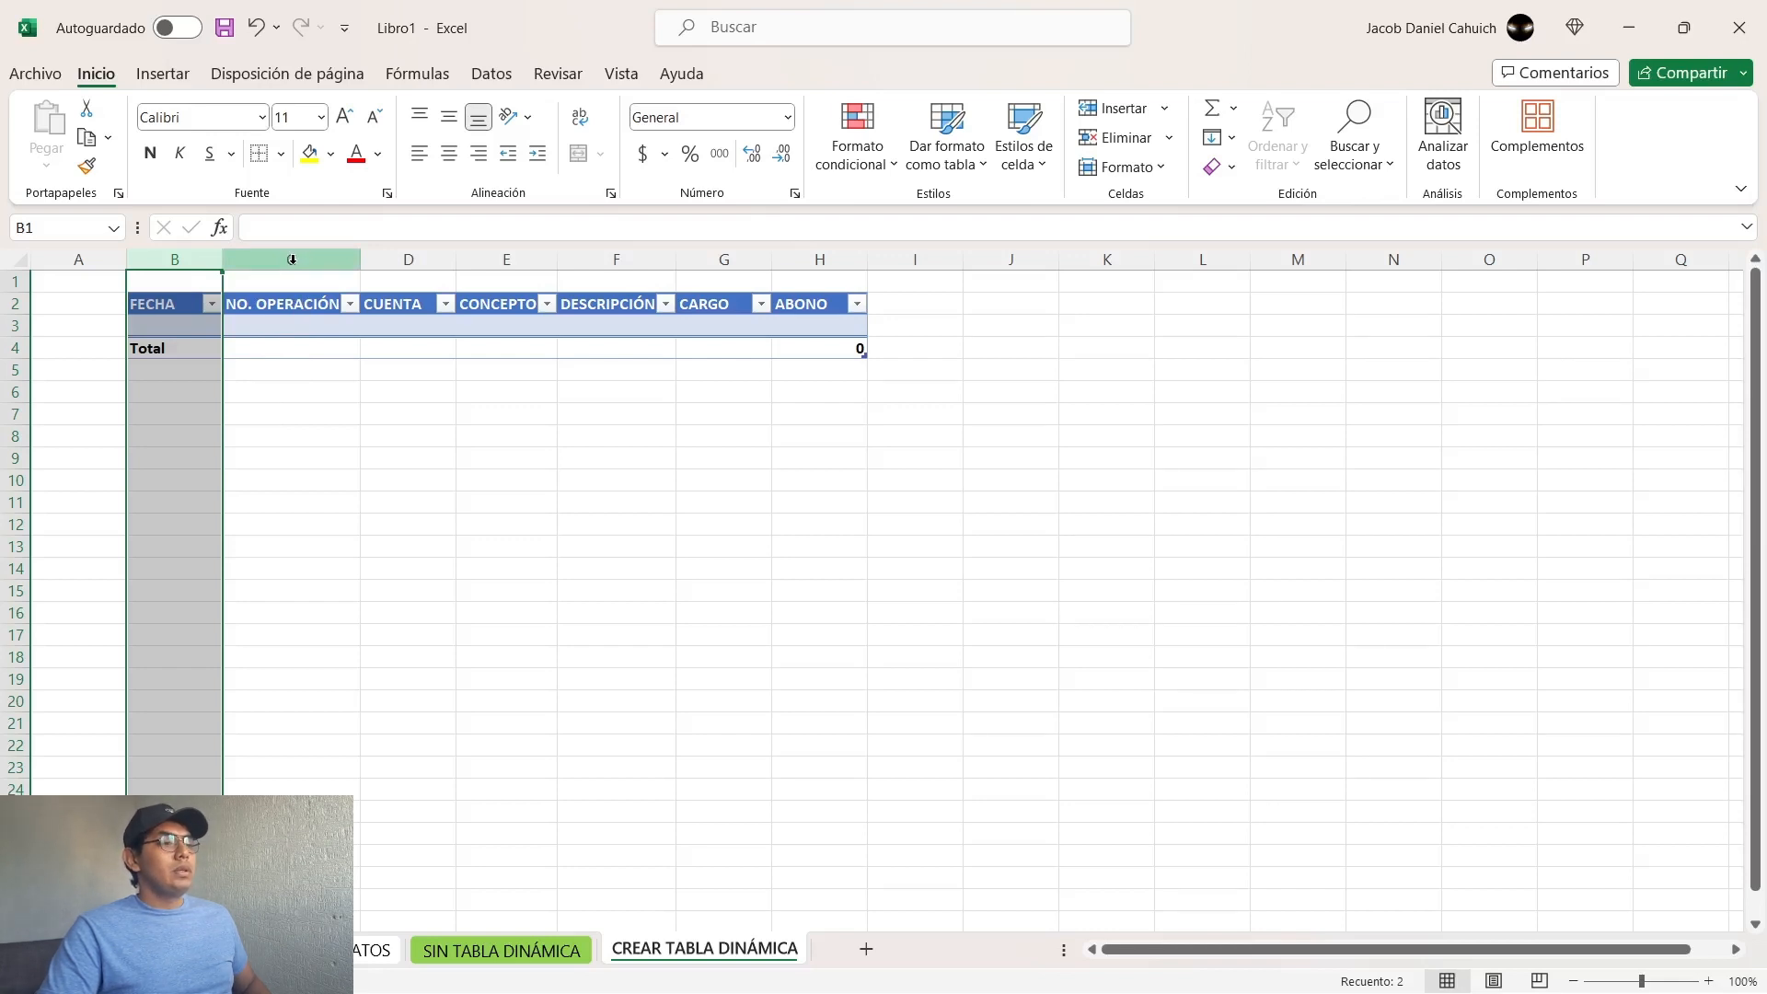
left_click(292, 260, "ctrl")
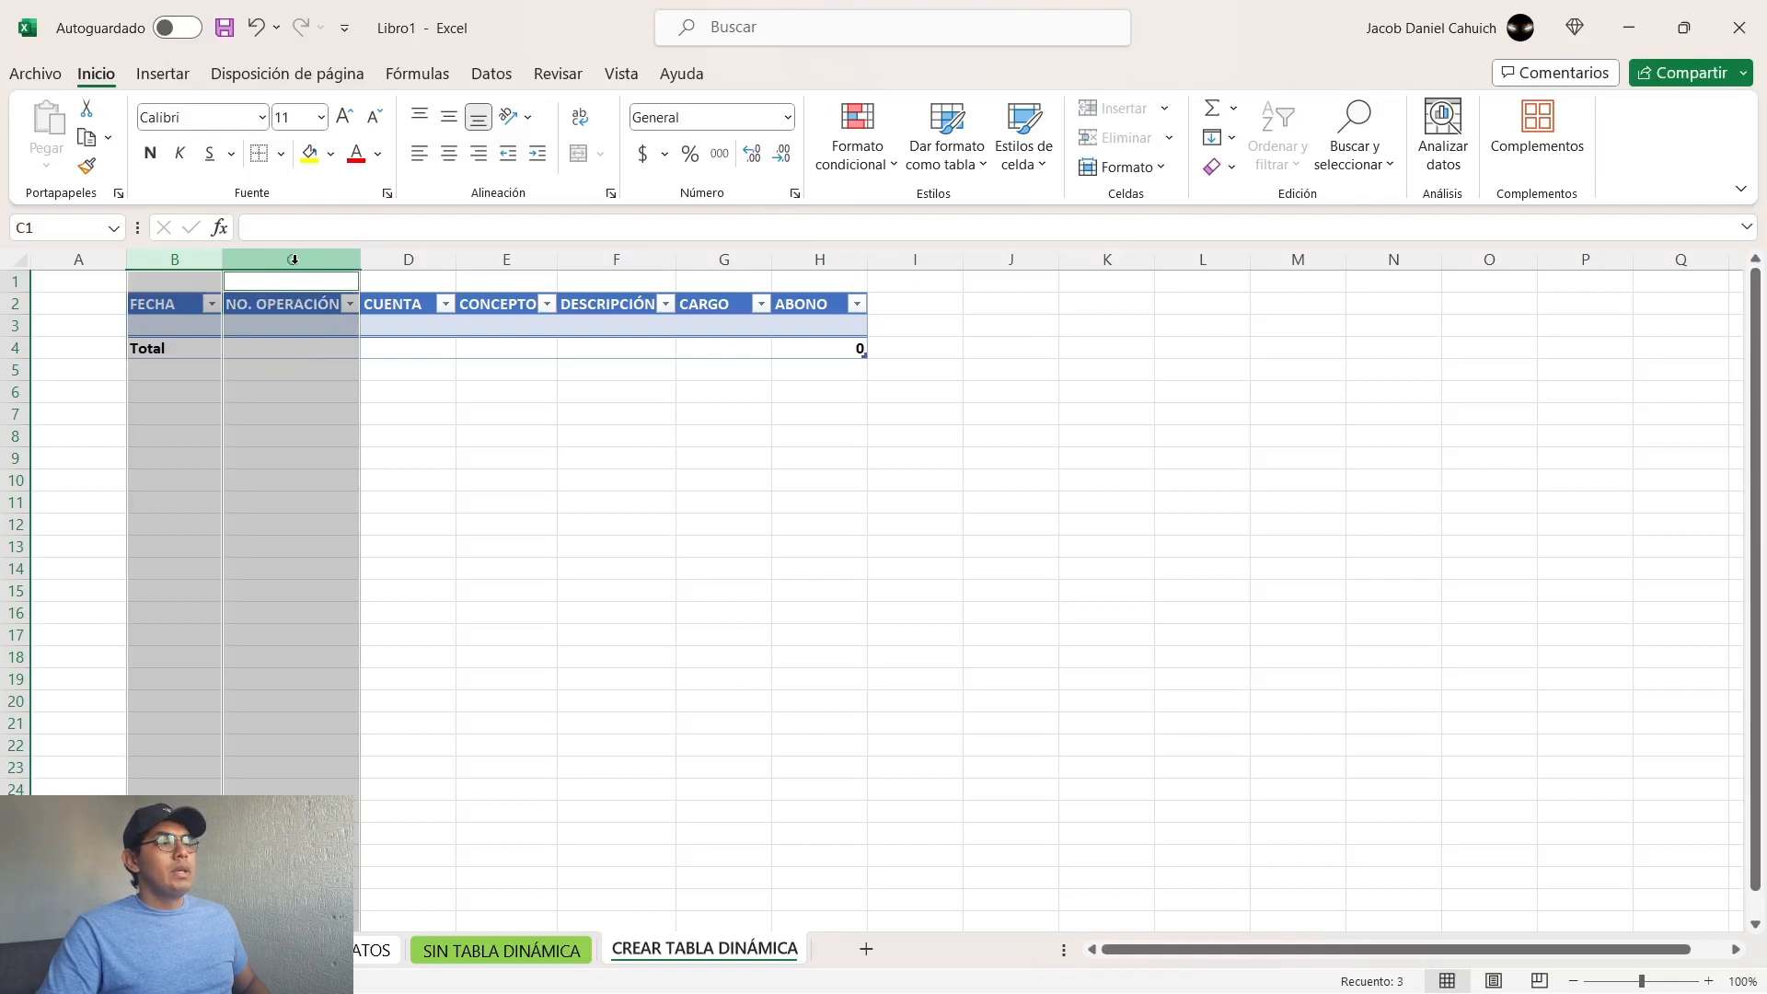
left_click(723, 260, "ctrl")
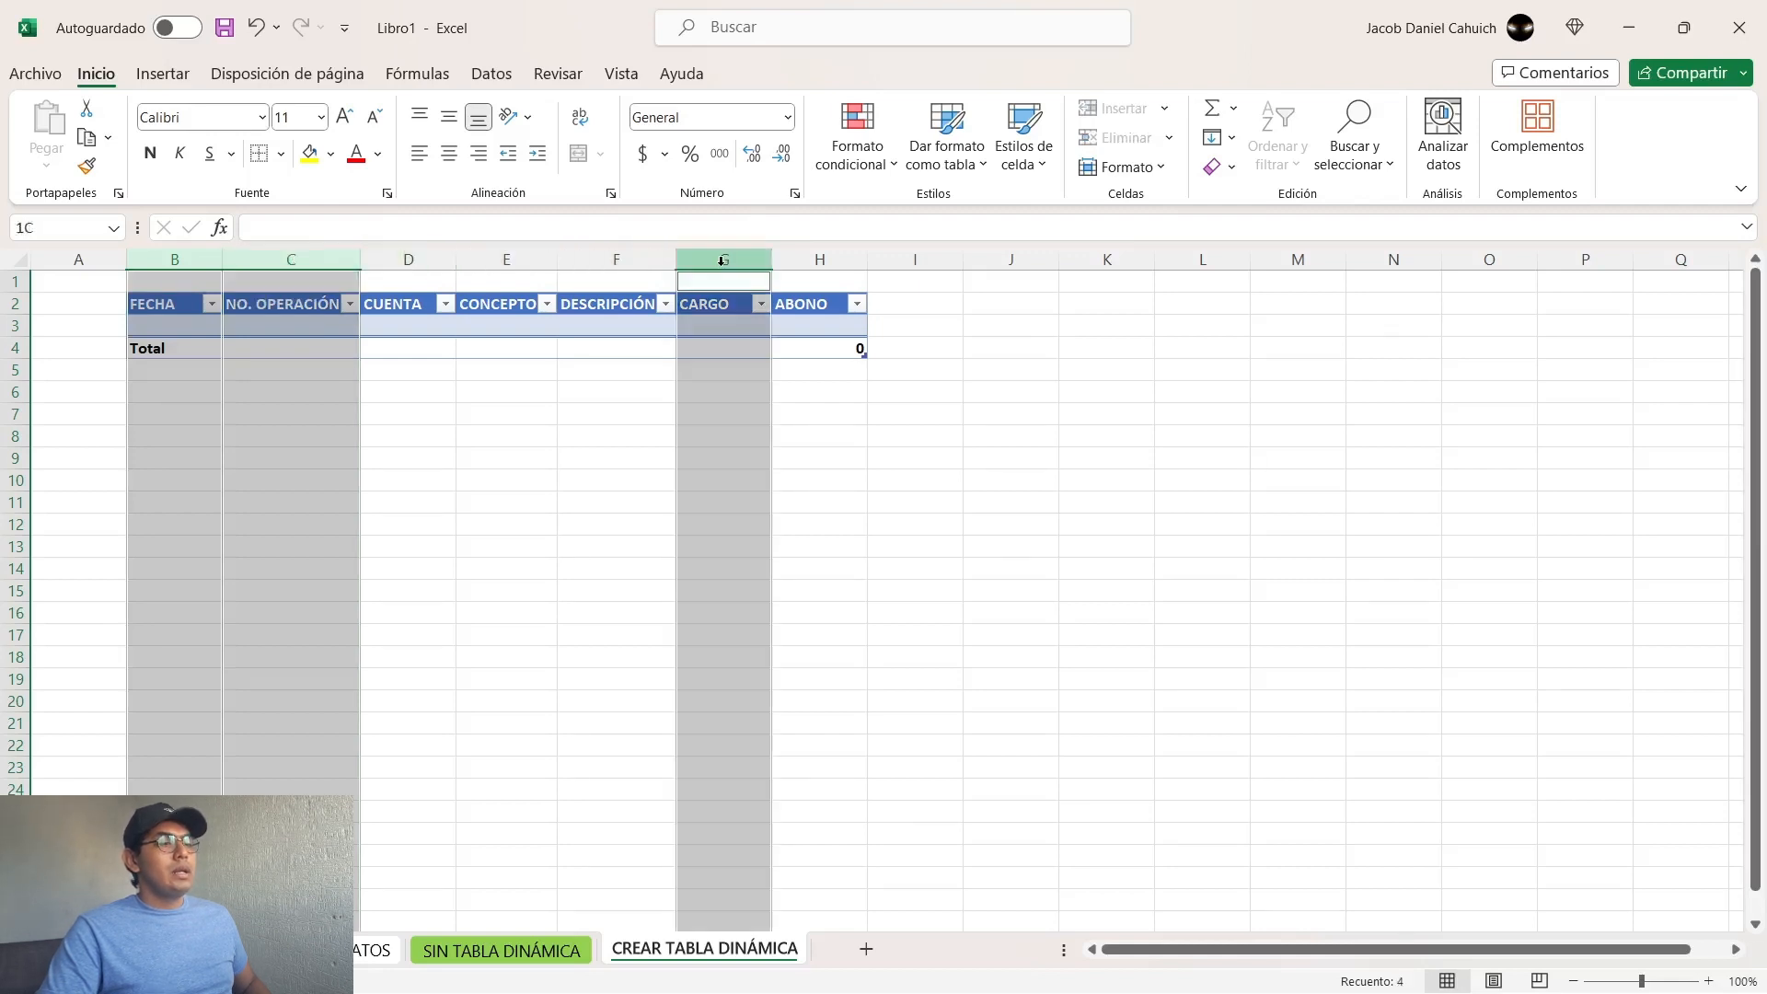
left_click(821, 259, "ctrl")
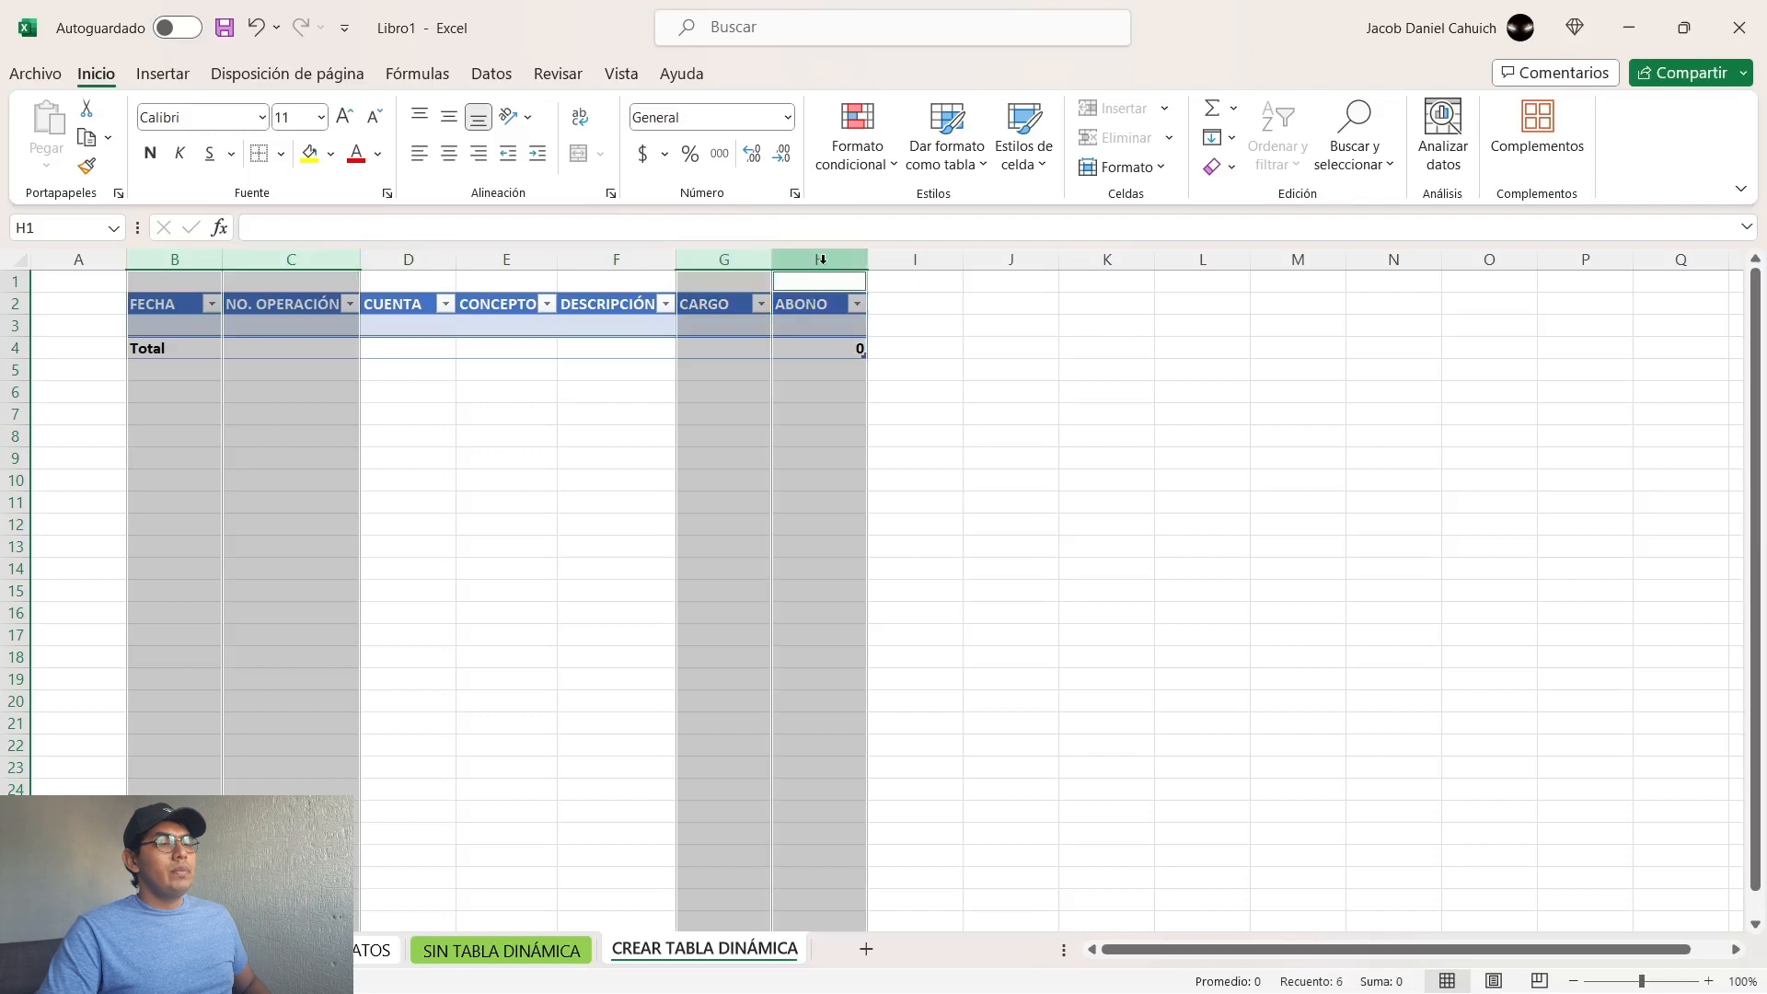
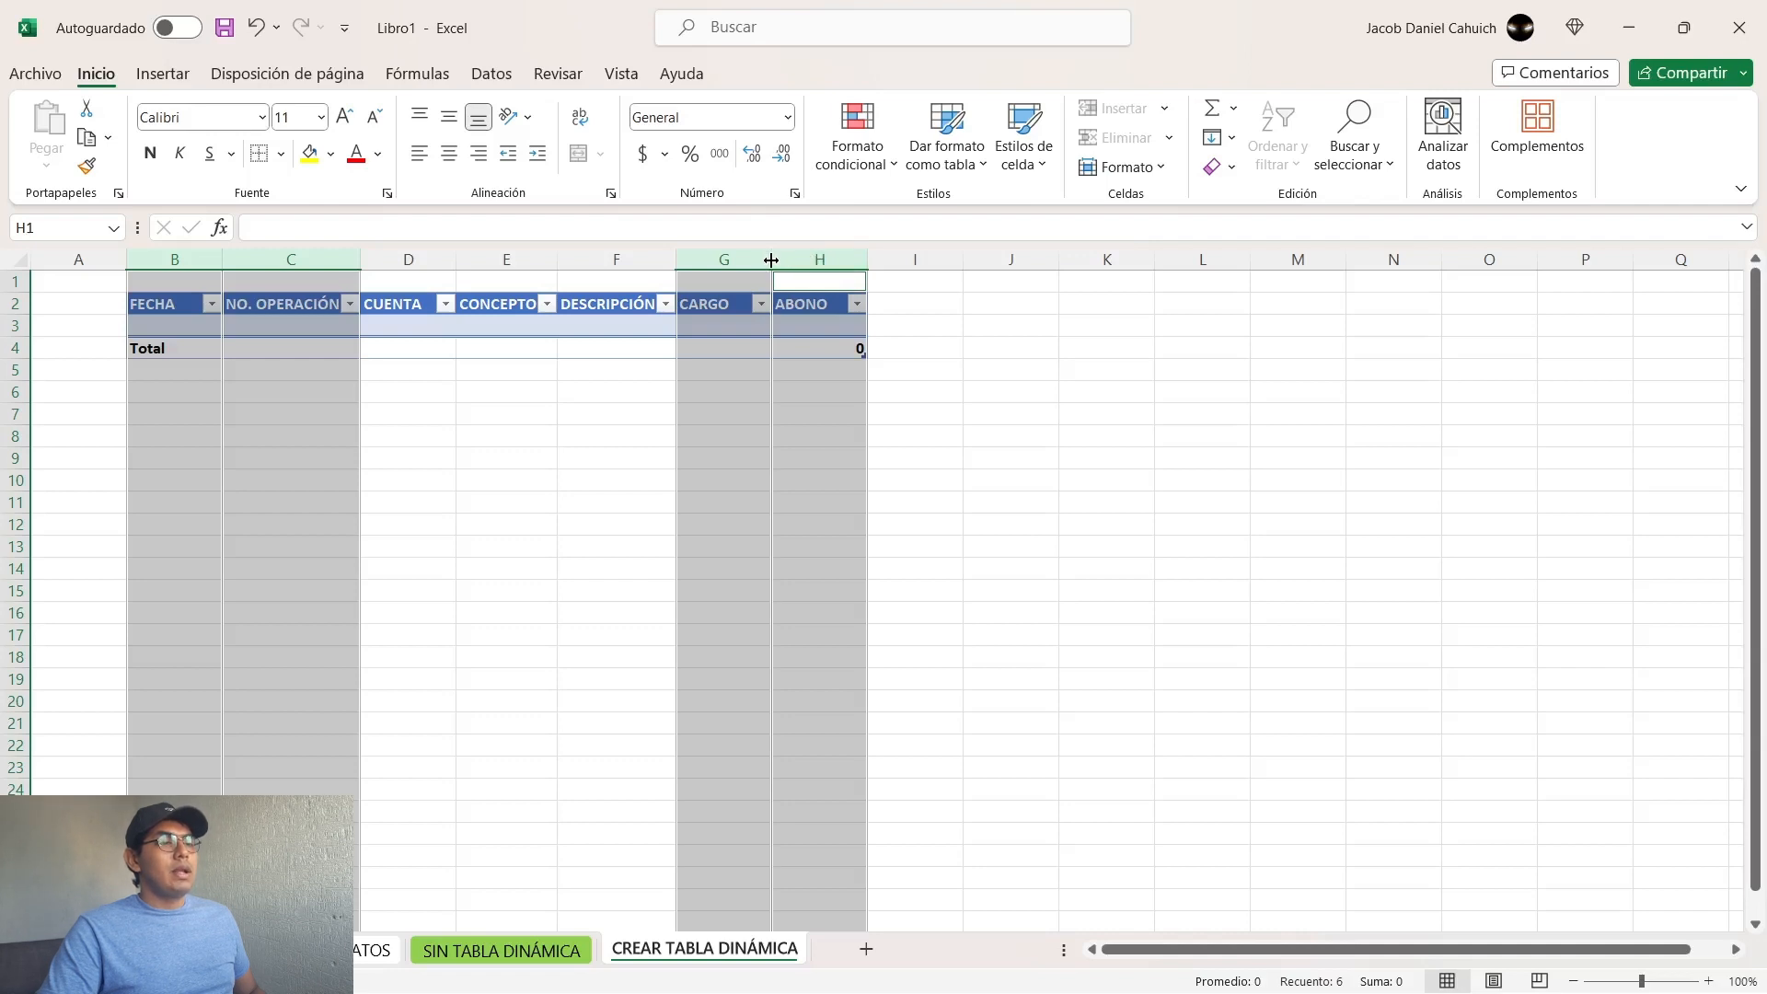
Step: Resize the selected FECHA, NO. OPERACIÓN, CARGO and ABONO columns to one equal width that just fits the NO. OPERACIÓN header
left_click_drag(772, 261, 1221, 259)
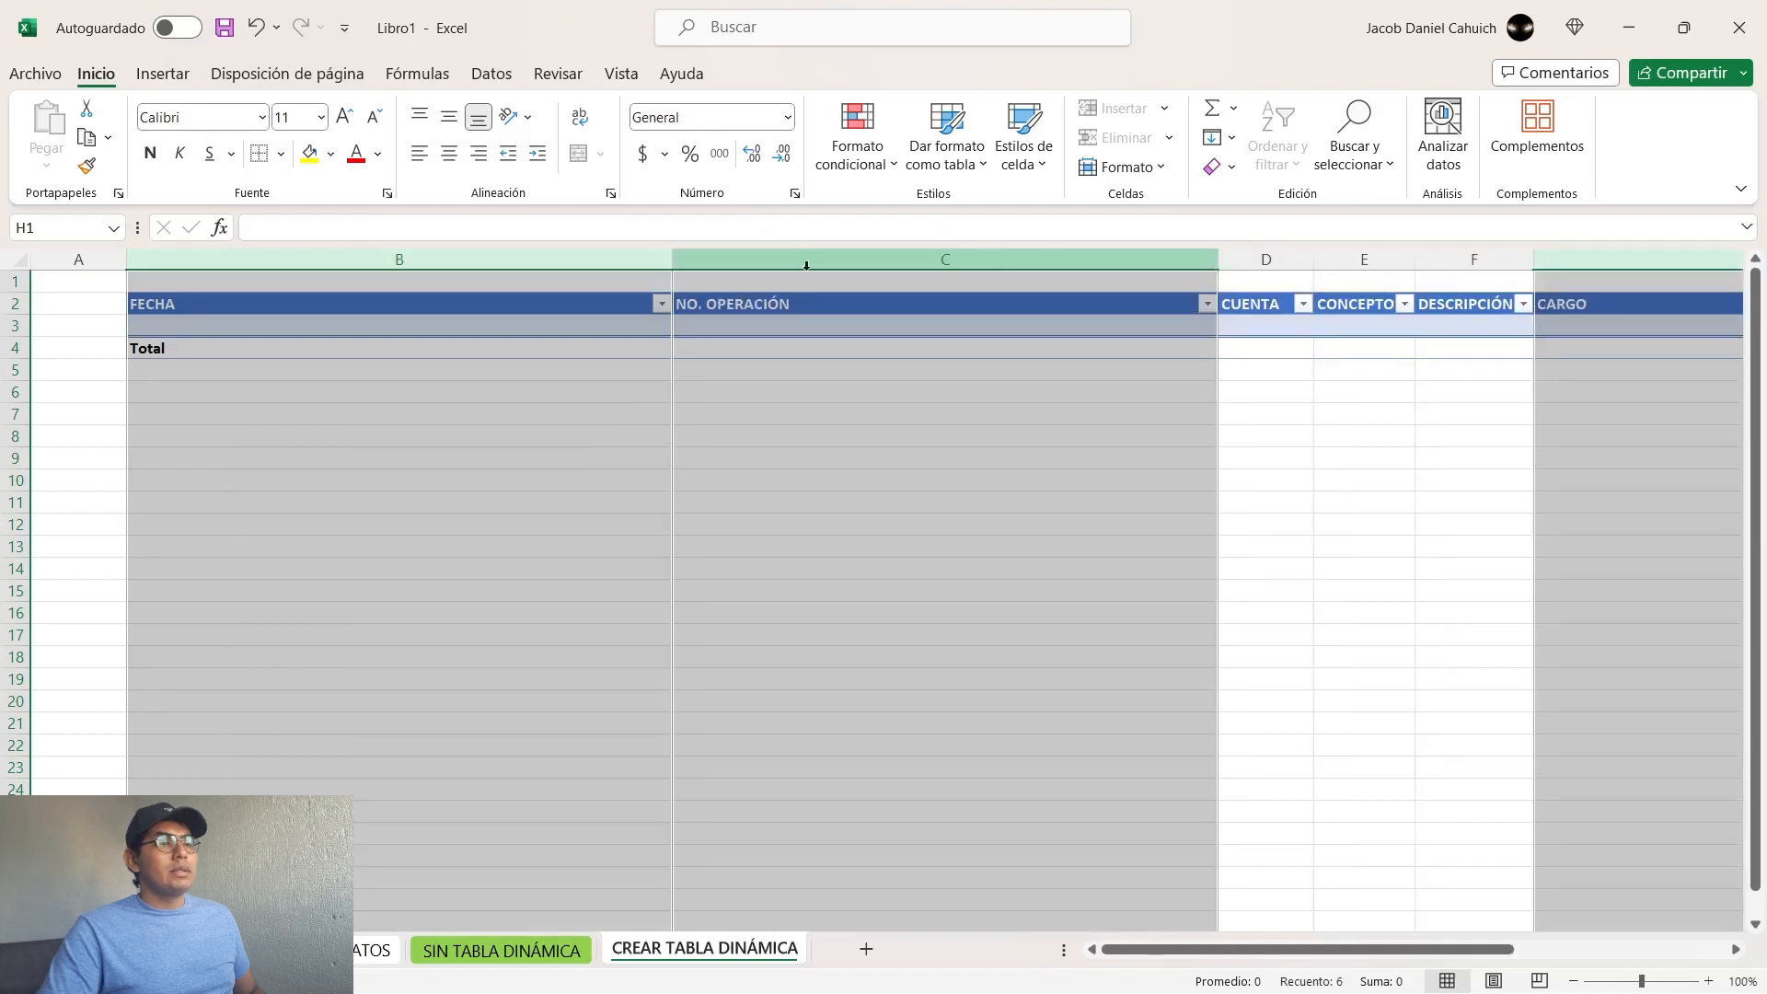
left_click_drag(679, 260, 181, 260)
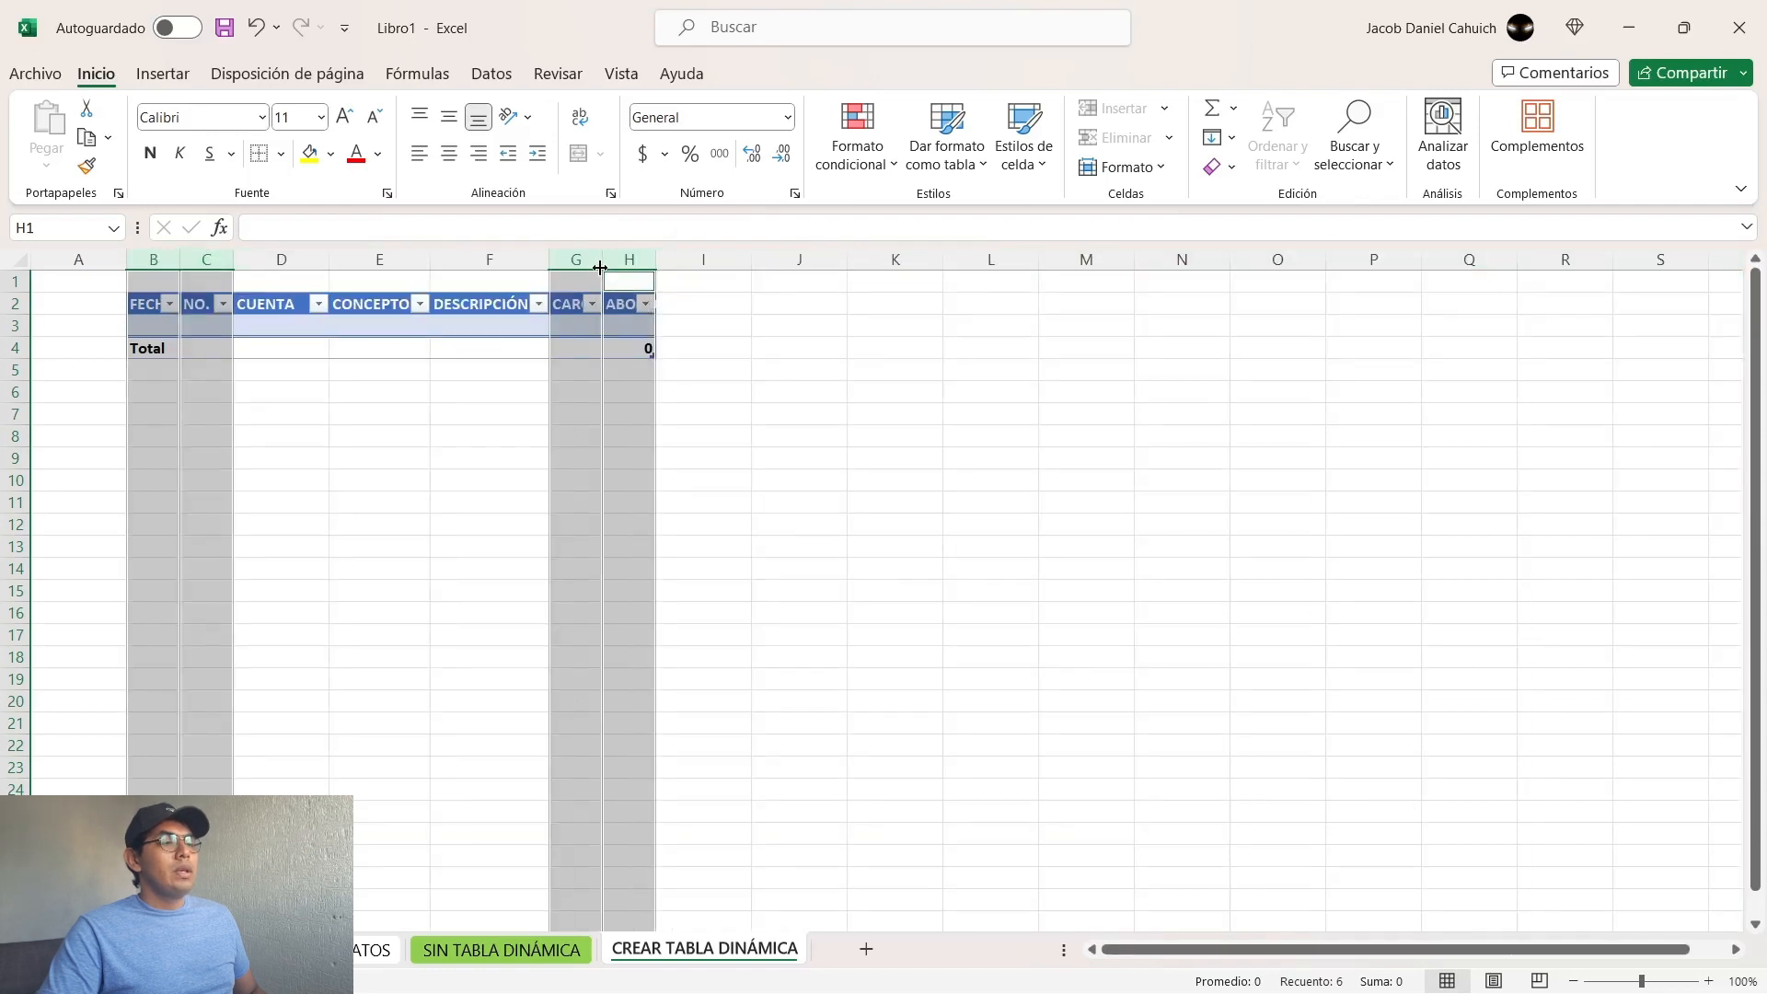
left_click_drag(602, 255, 703, 267)
left_click_drag(698, 267, 685, 266)
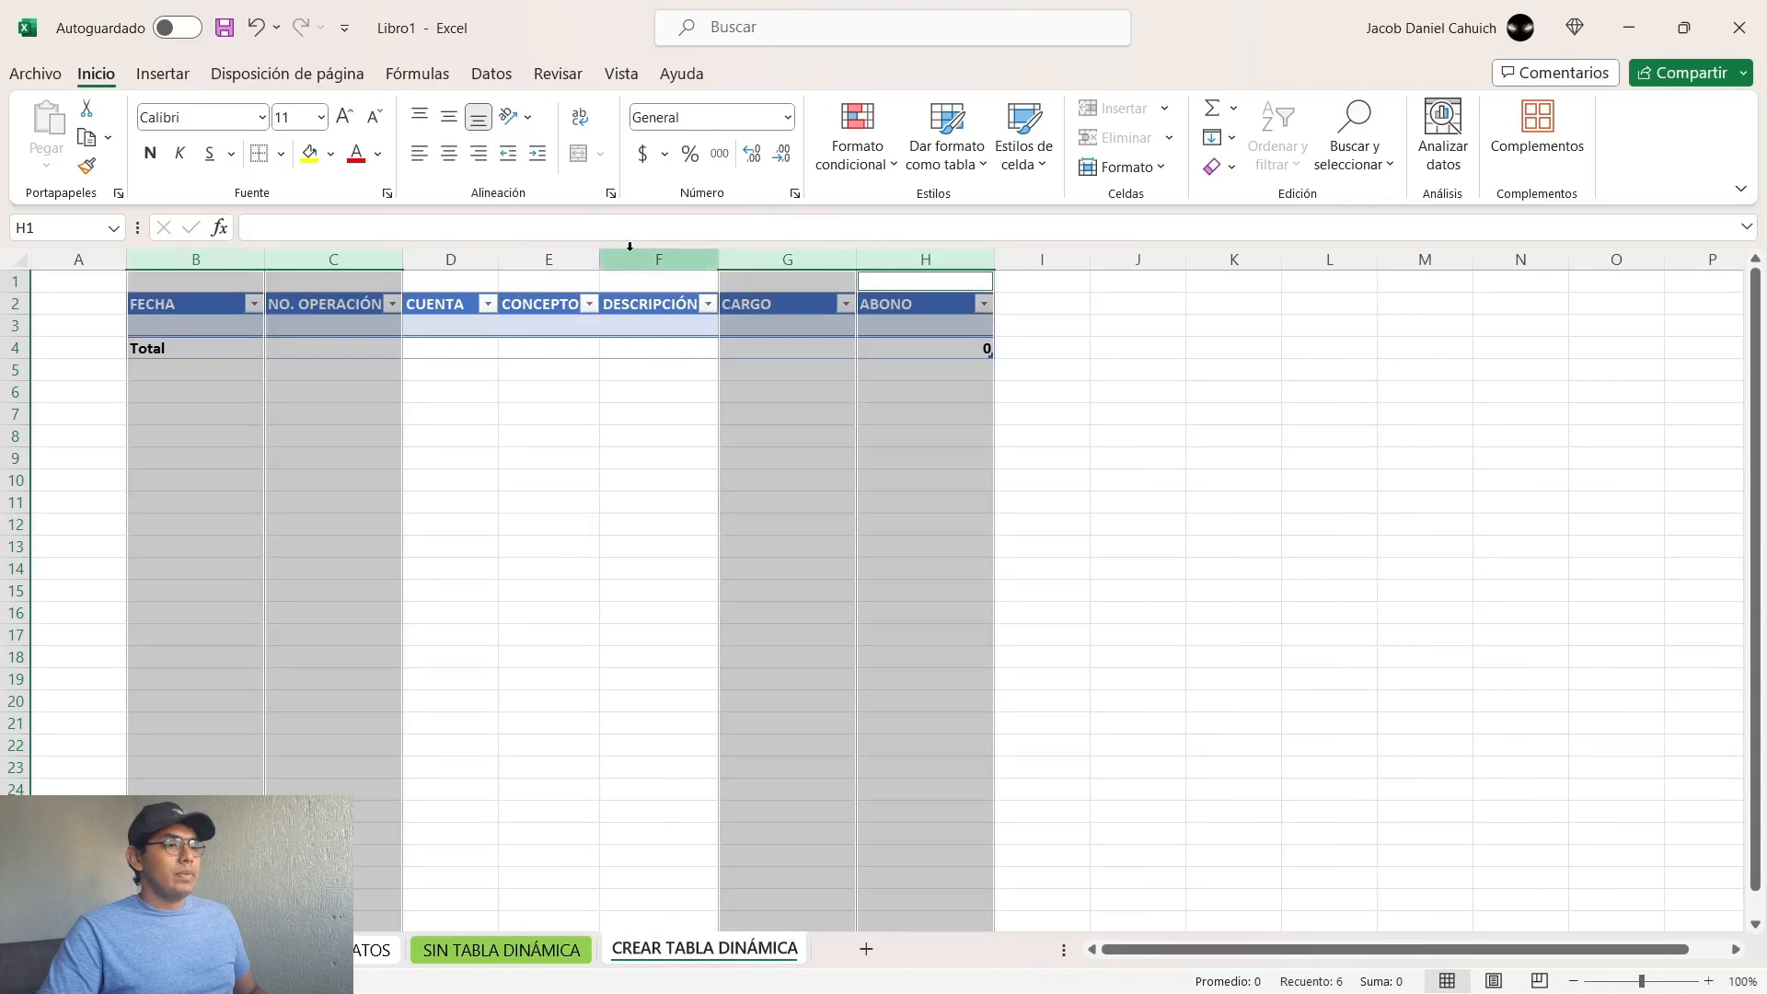
Step: Widen the CONCEPTO and DESCRIPCIÓN columns together to an equal width, about twice that of the FECHA column
left_click(555, 250)
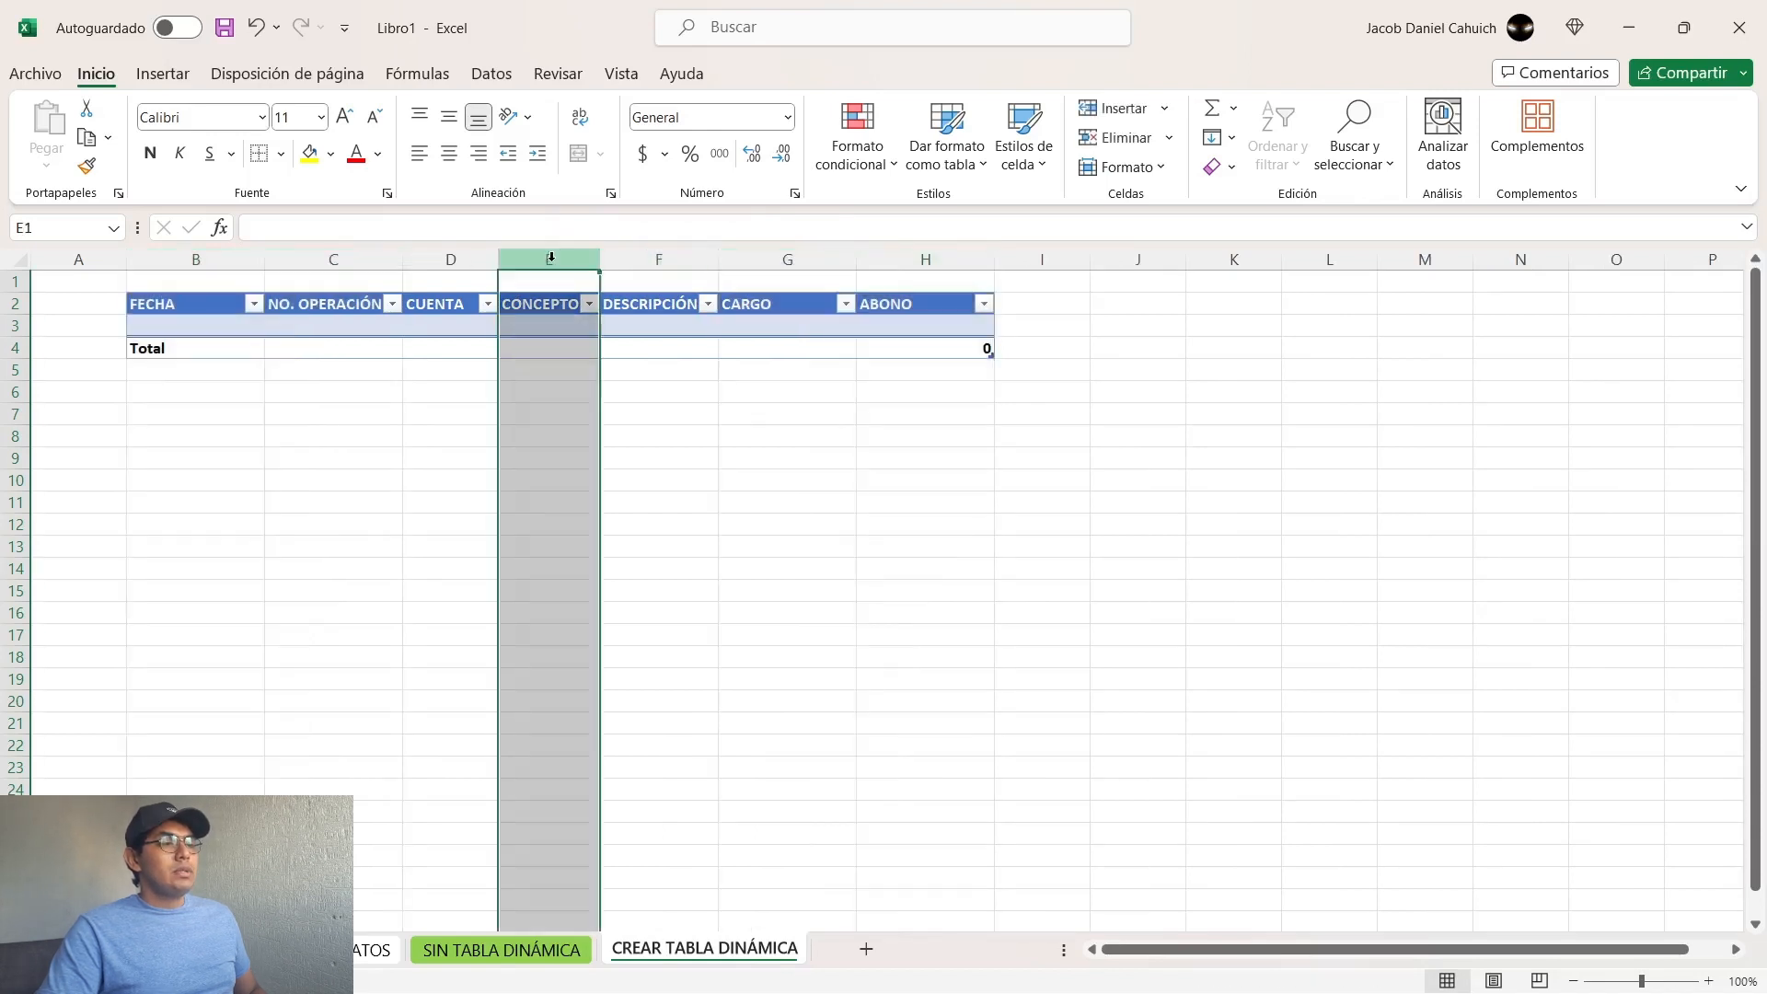
left_click(664, 247, "ctrl")
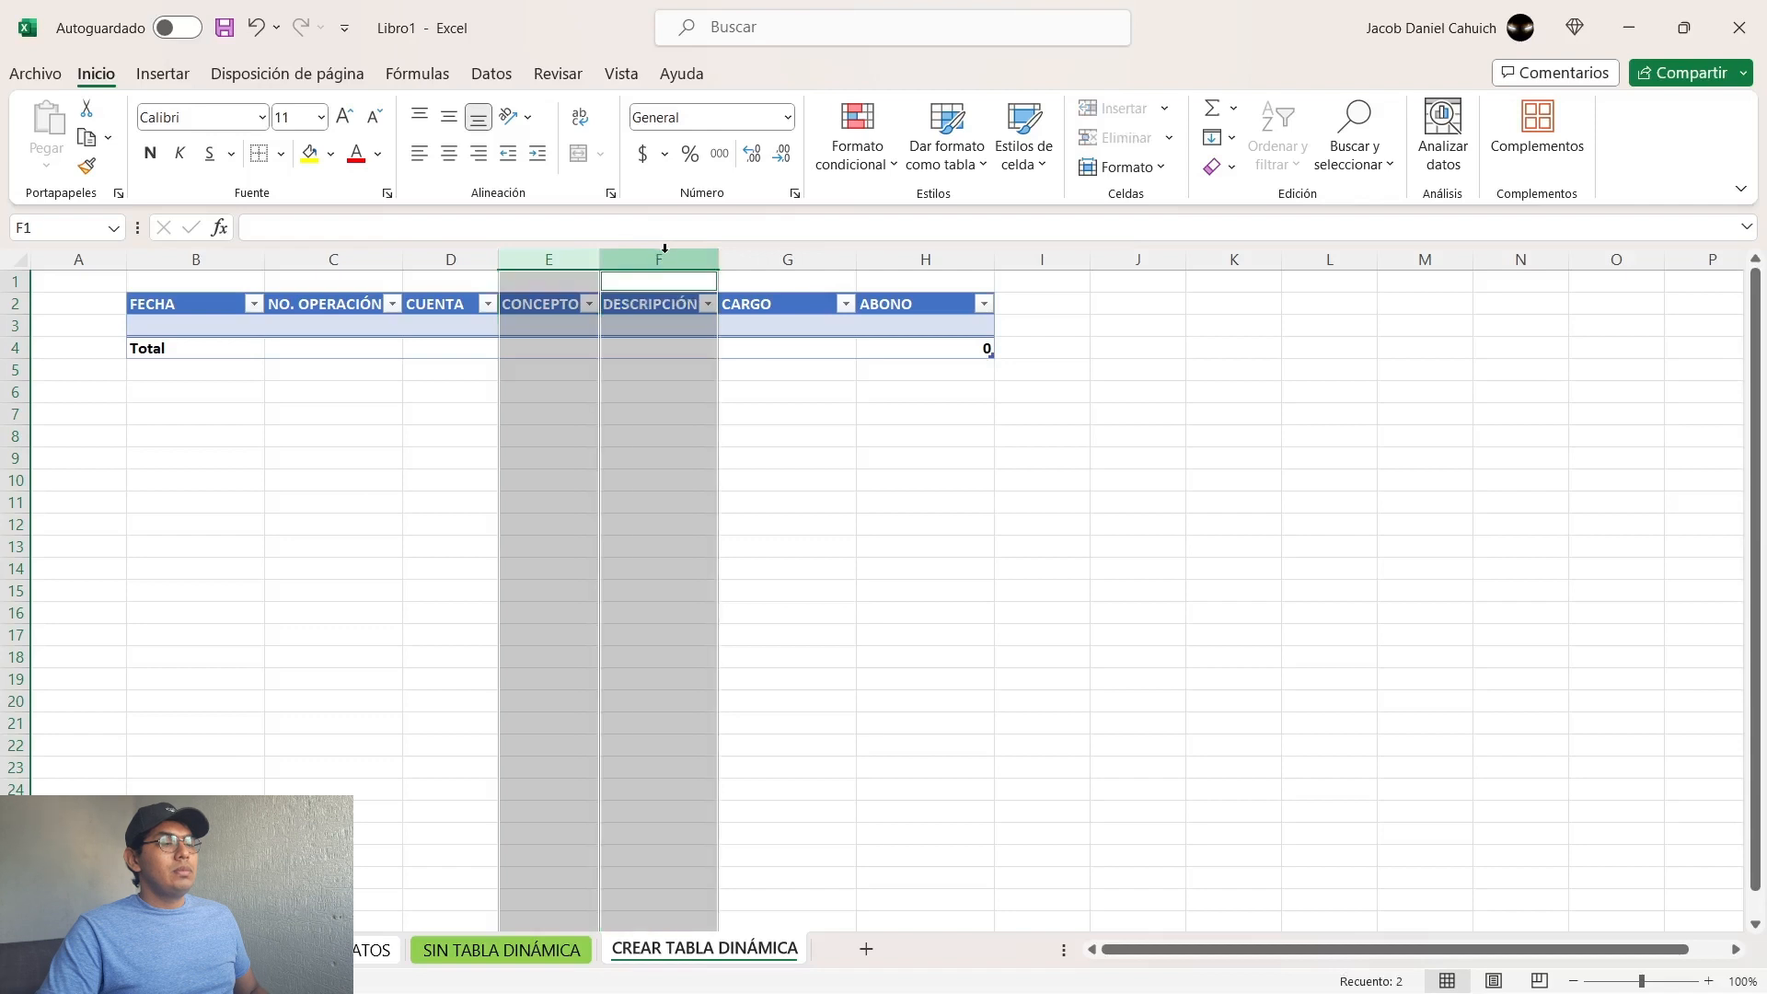
left_click(549, 373)
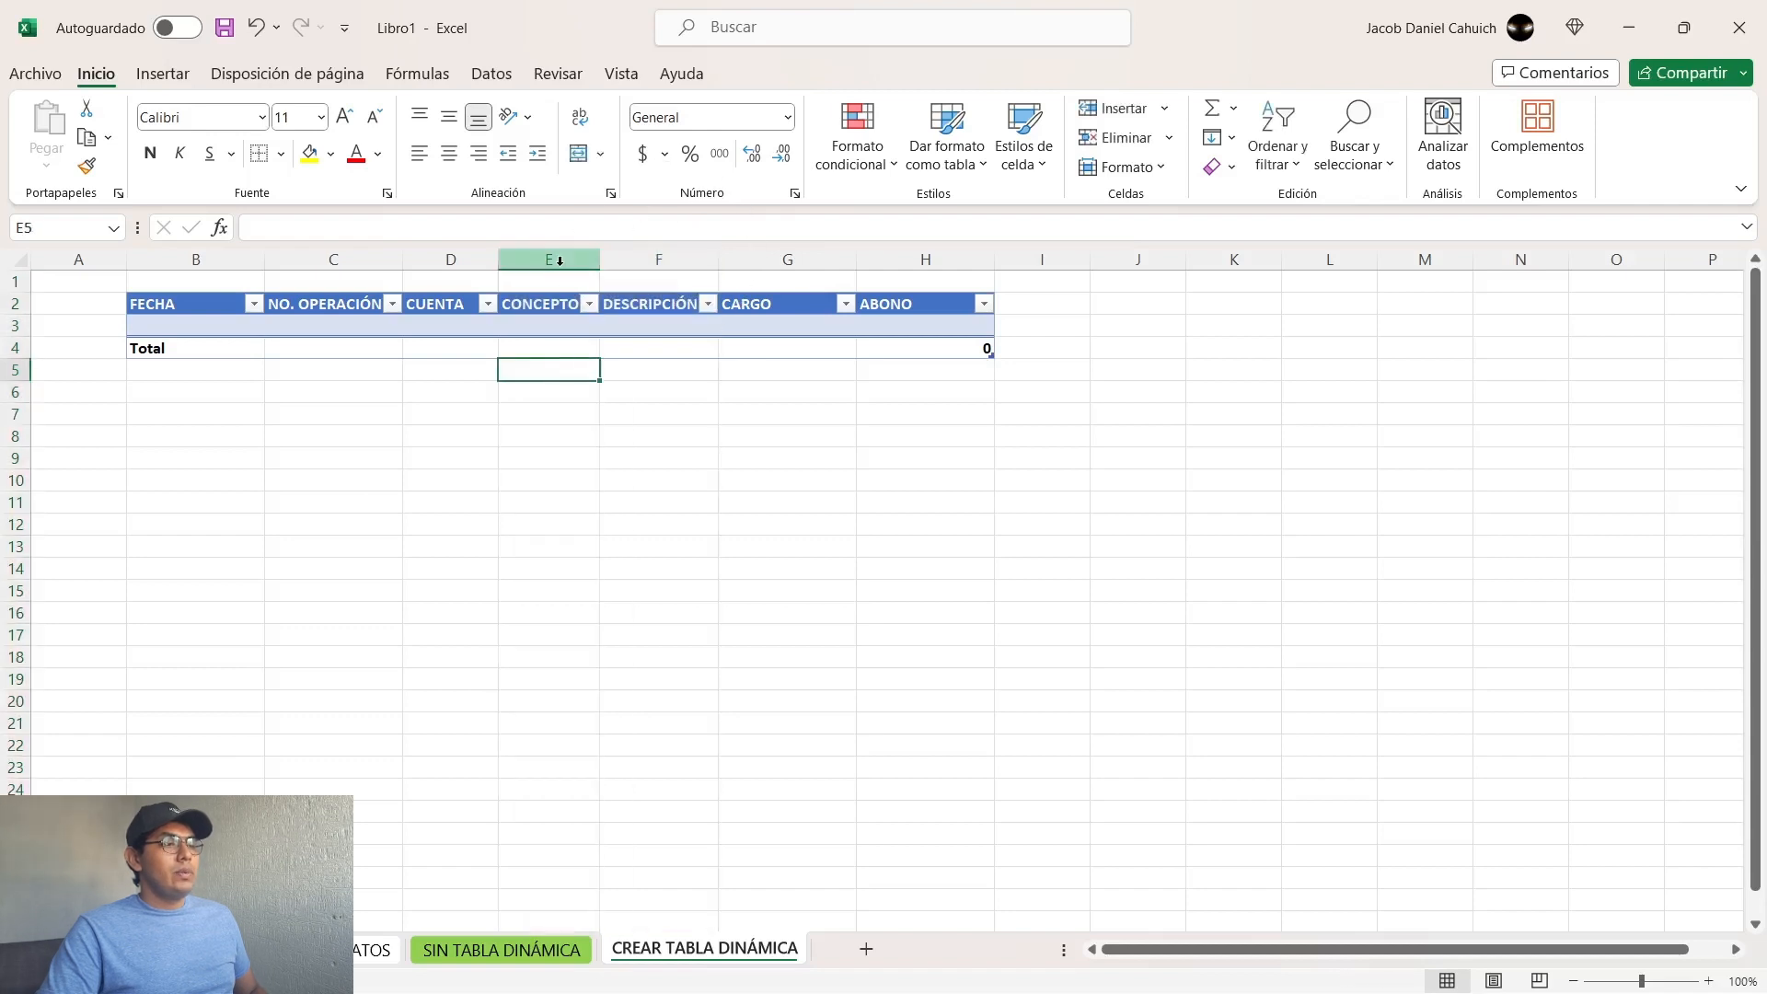
left_click(546, 259)
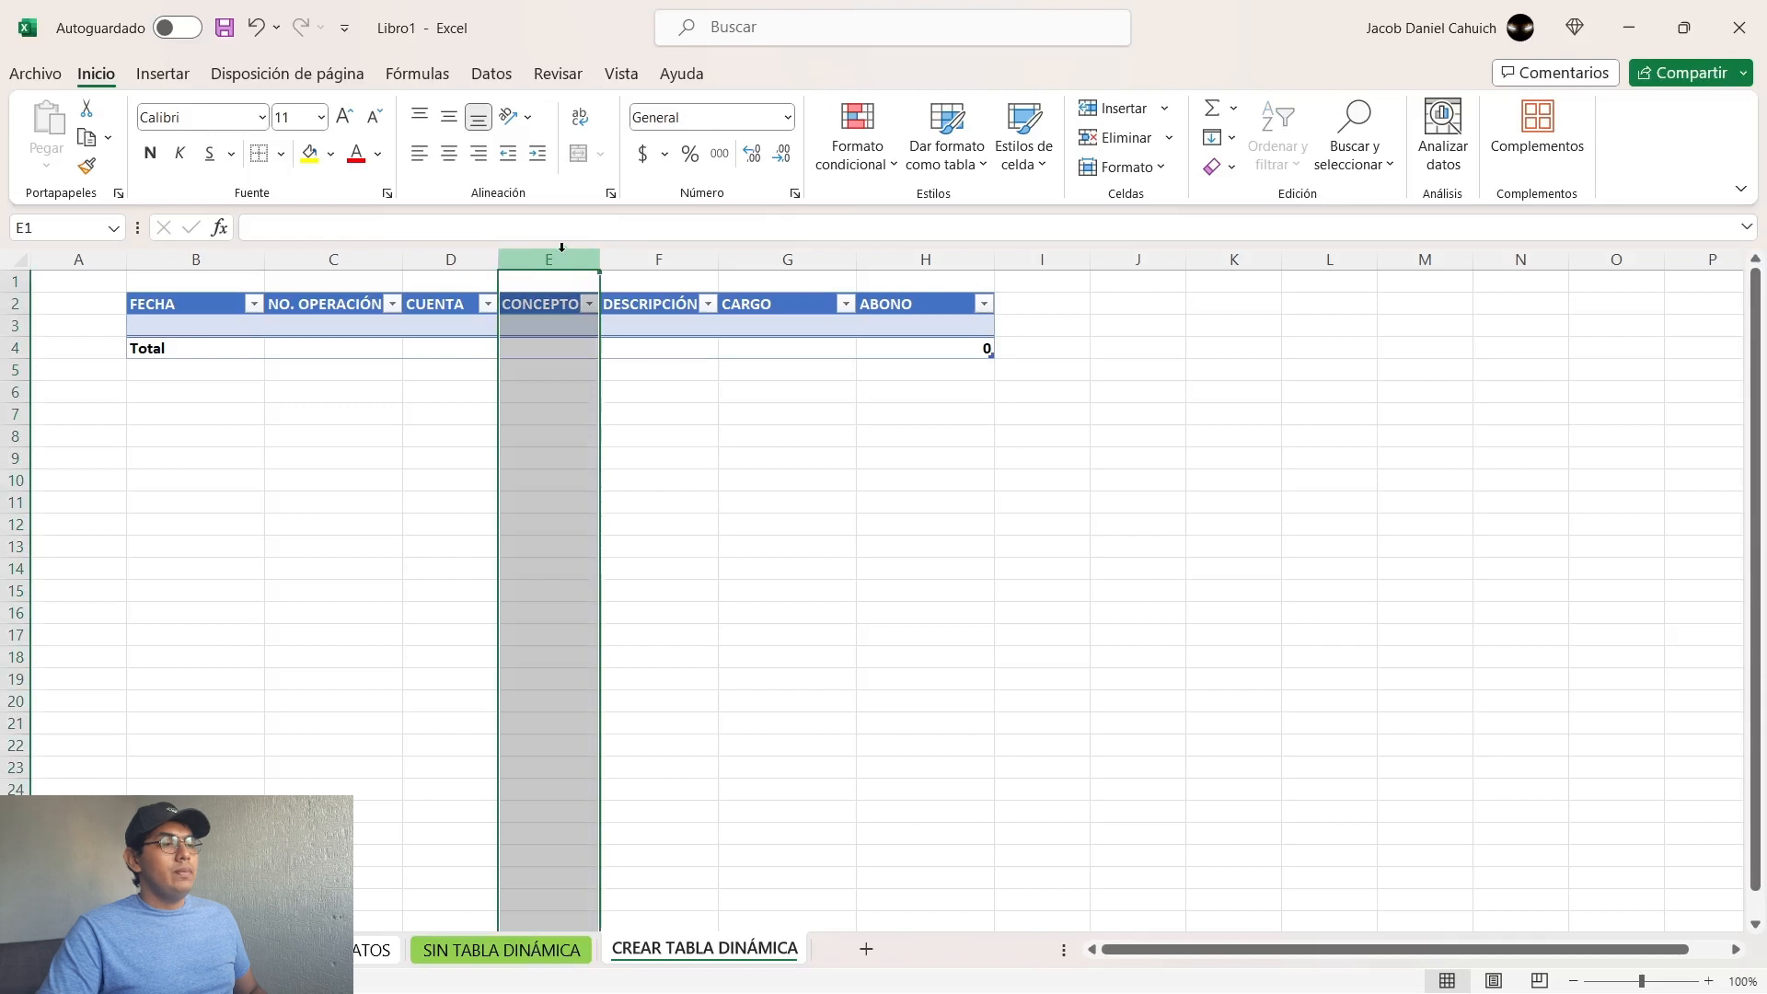
left_click(653, 261, "ctrl")
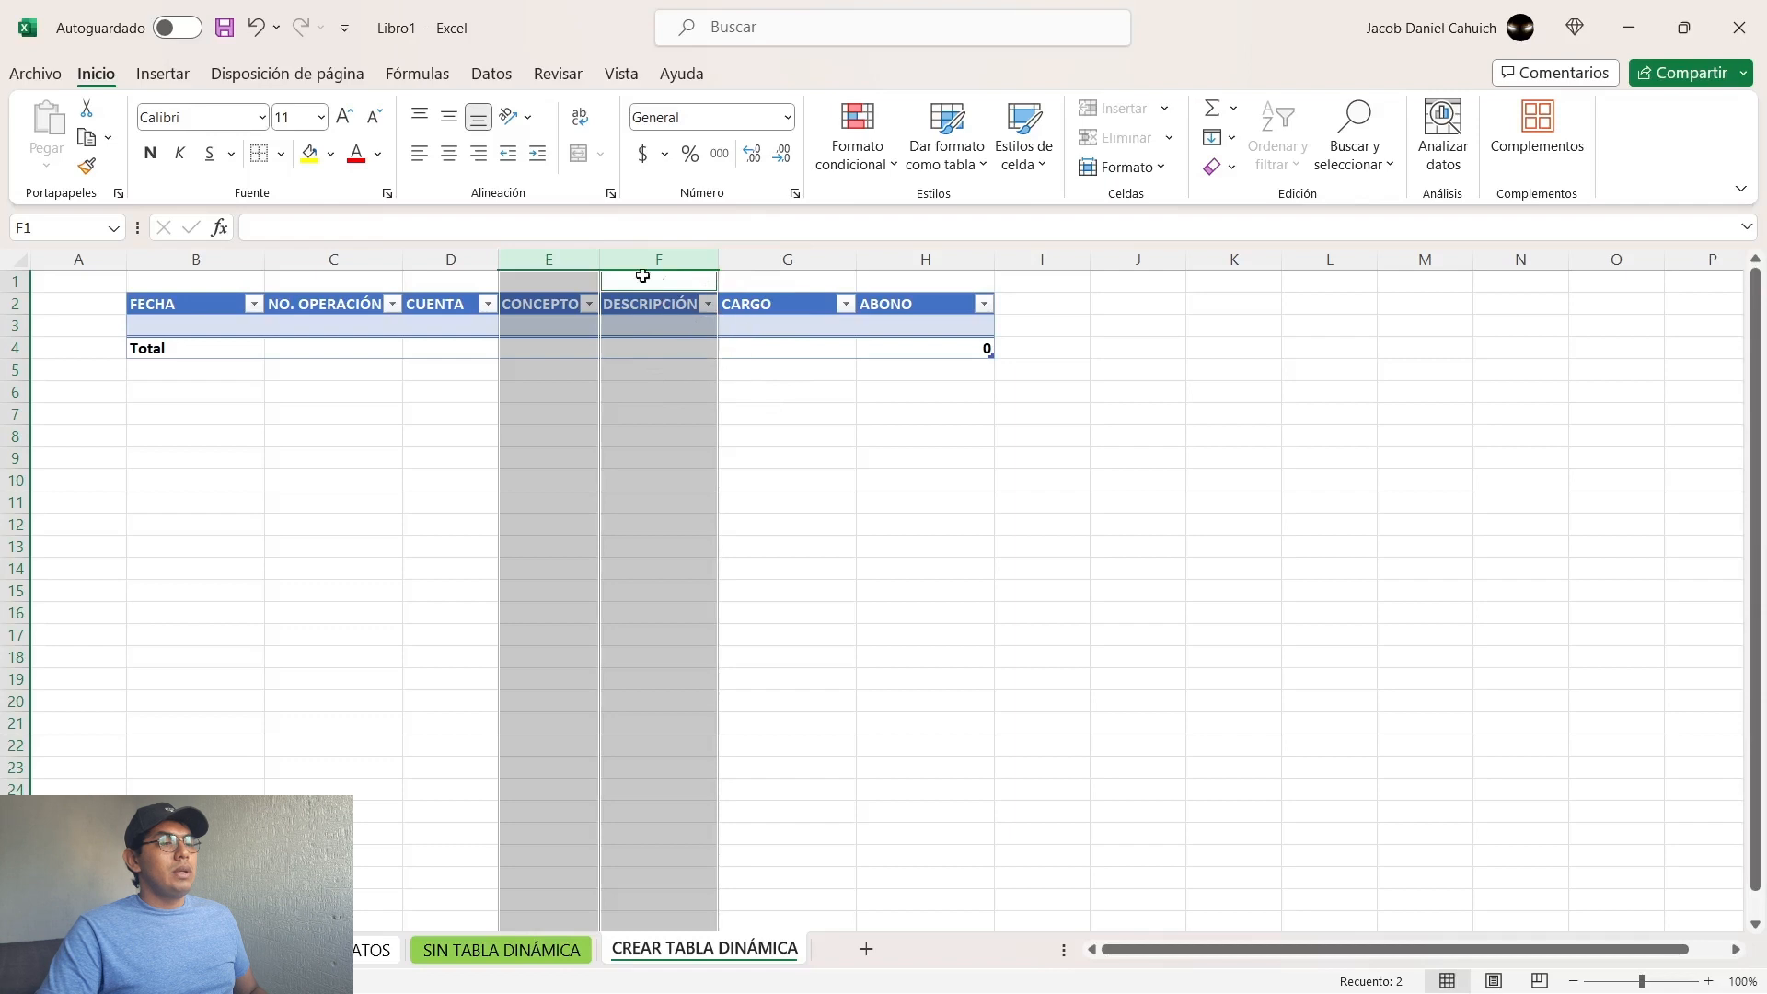
left_click_drag(599, 261, 773, 261)
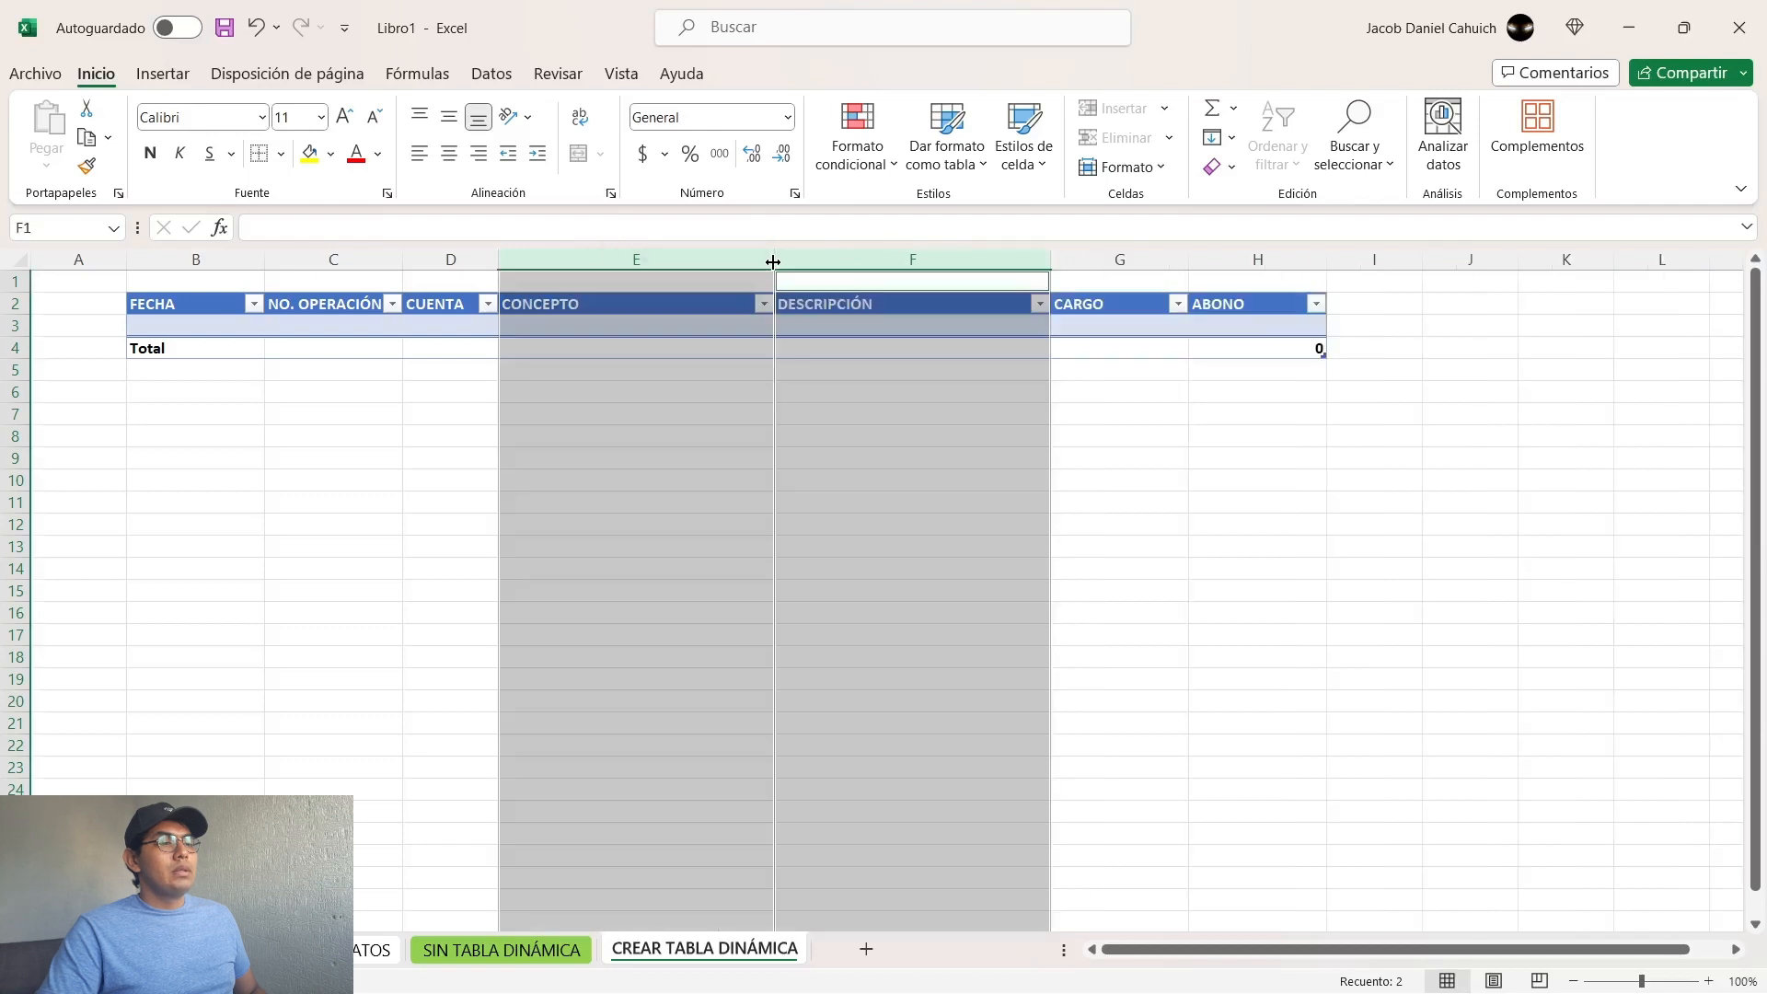
Step: Widen the CUENTA column so it is somewhat wider than NO. OPERACIÓN but narrower than CONCEPTO
left_click(455, 260)
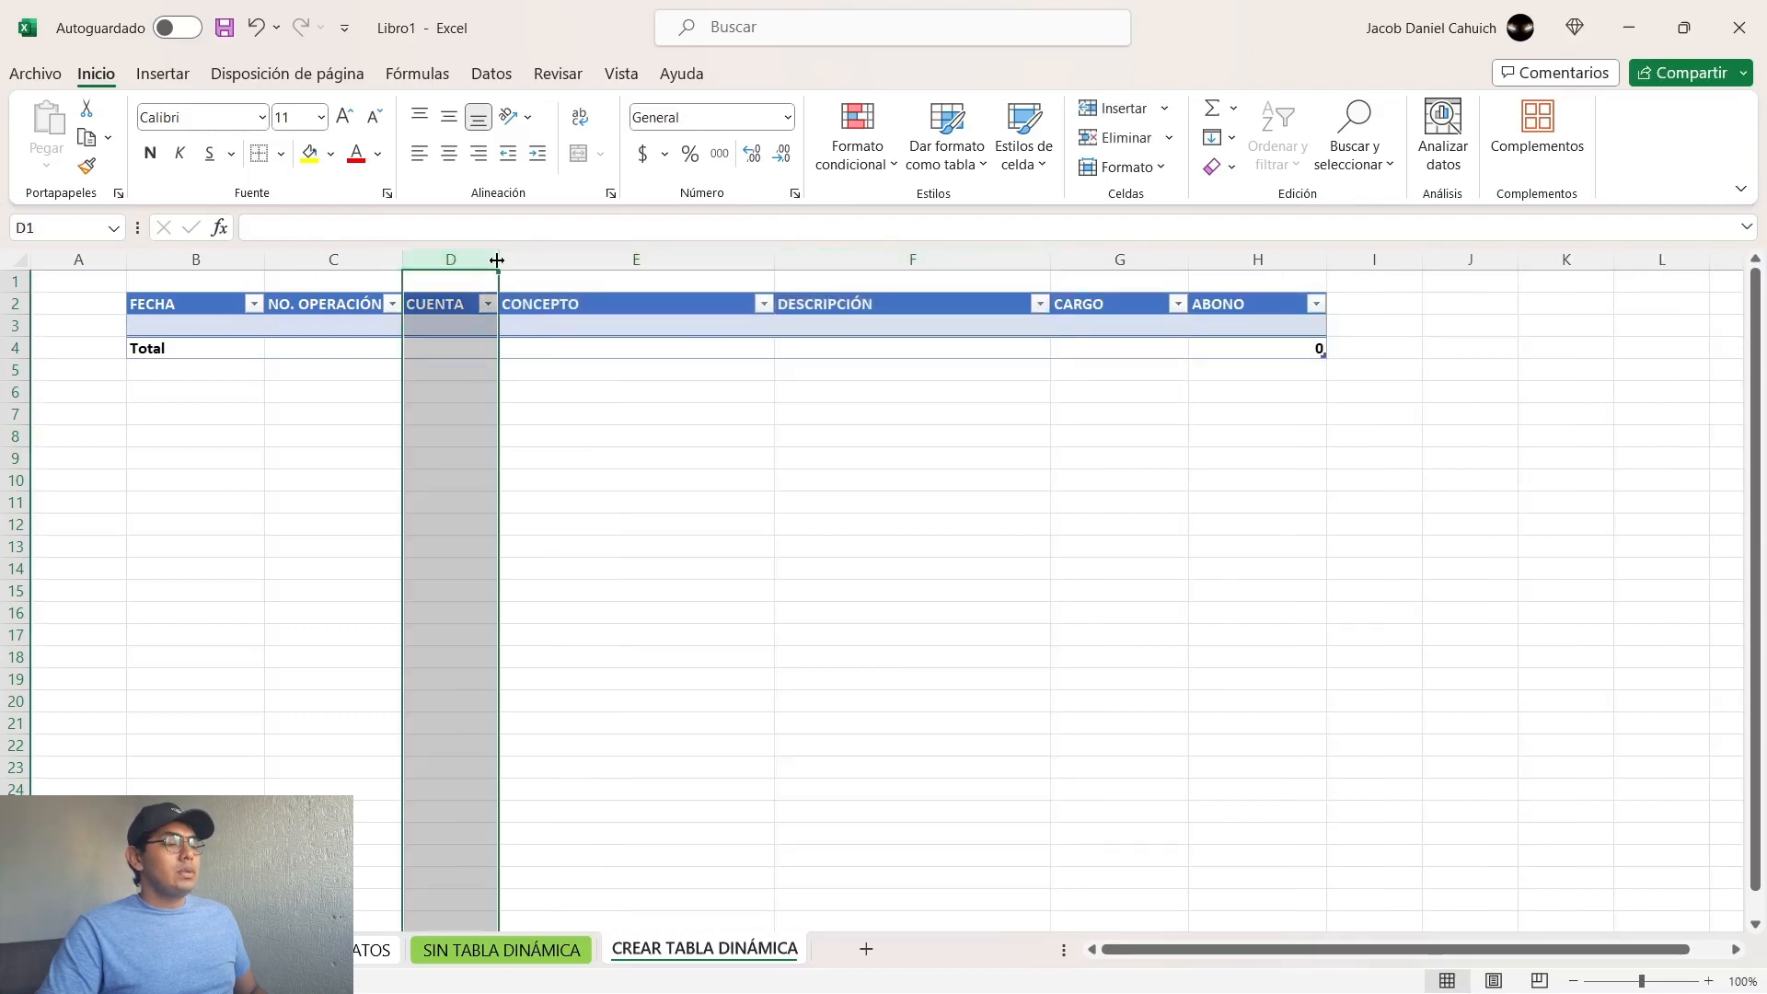
left_click_drag(497, 261, 585, 263)
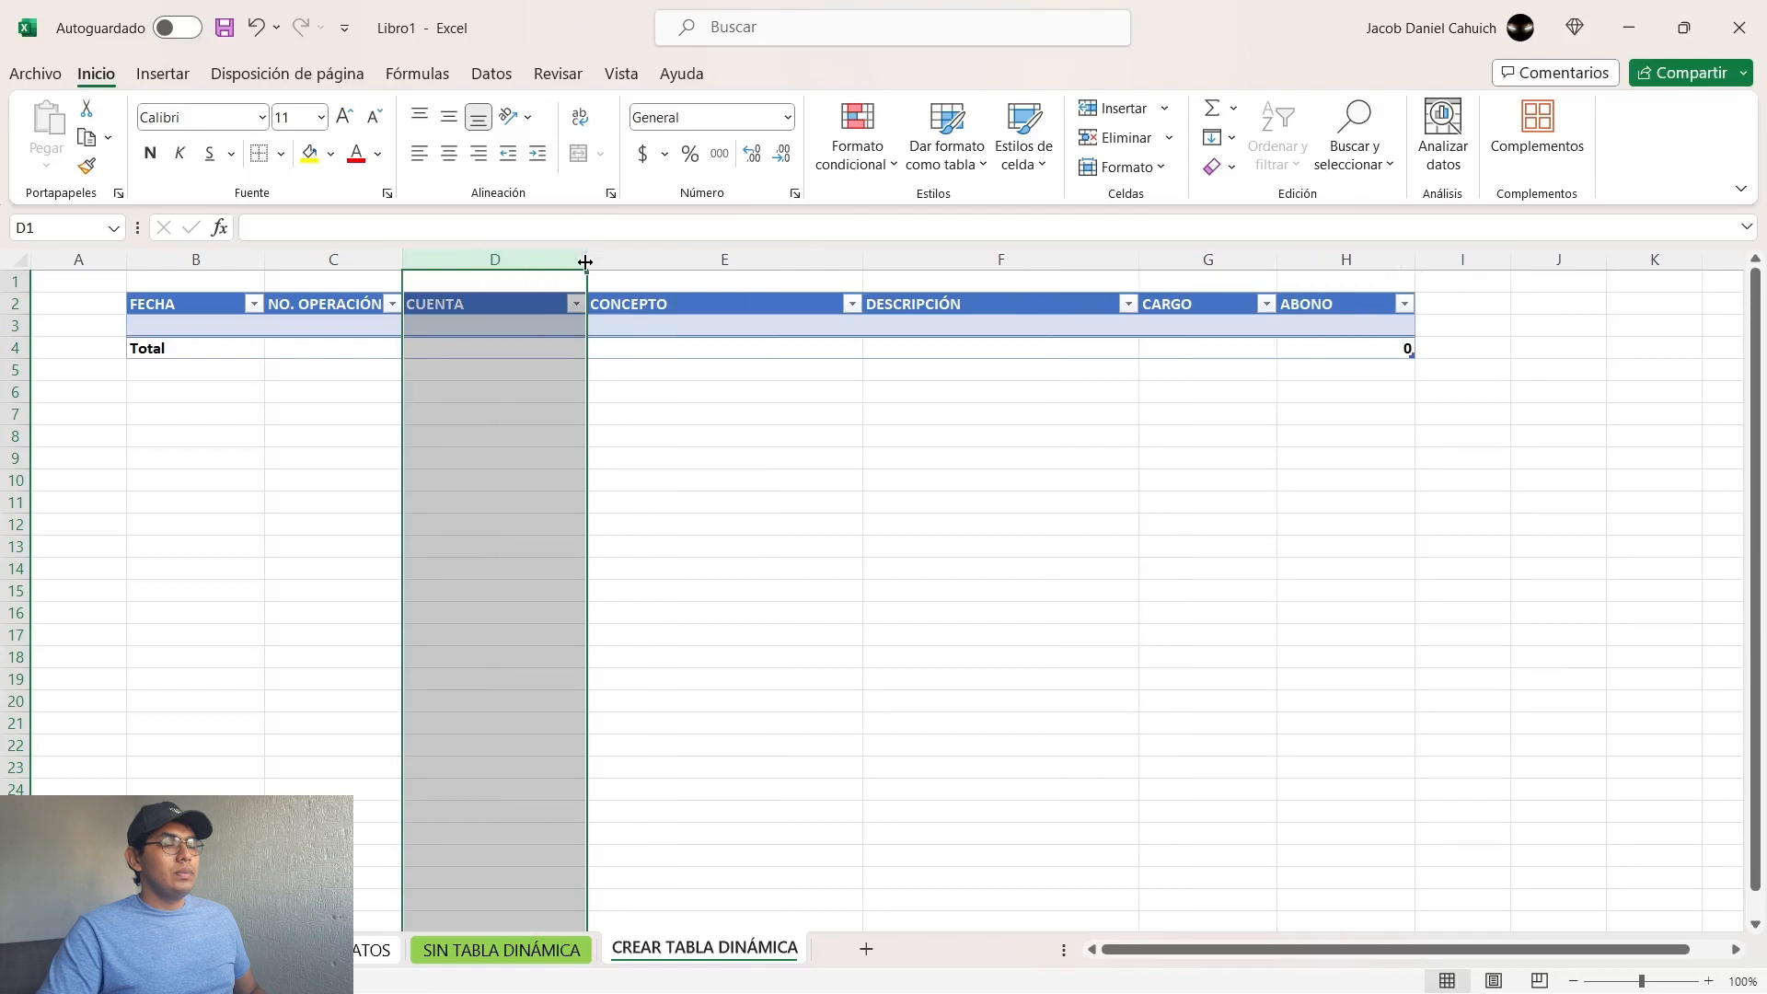
left_click(712, 464)
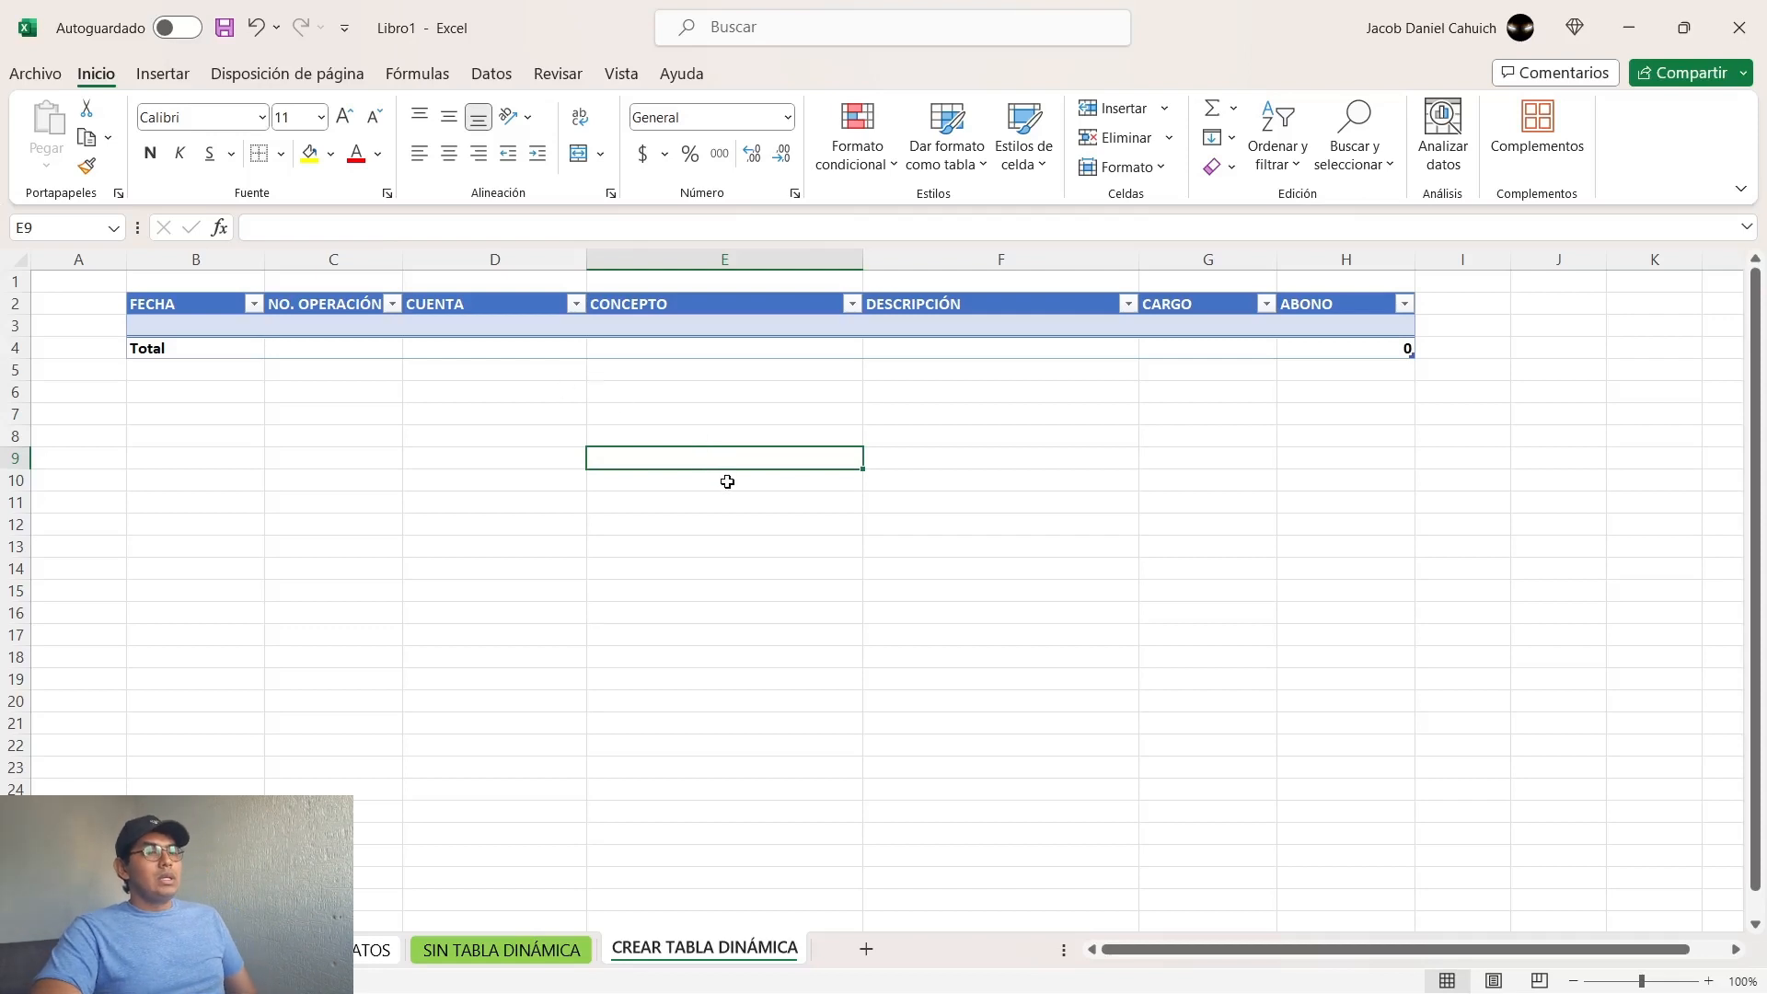
left_click(506, 434)
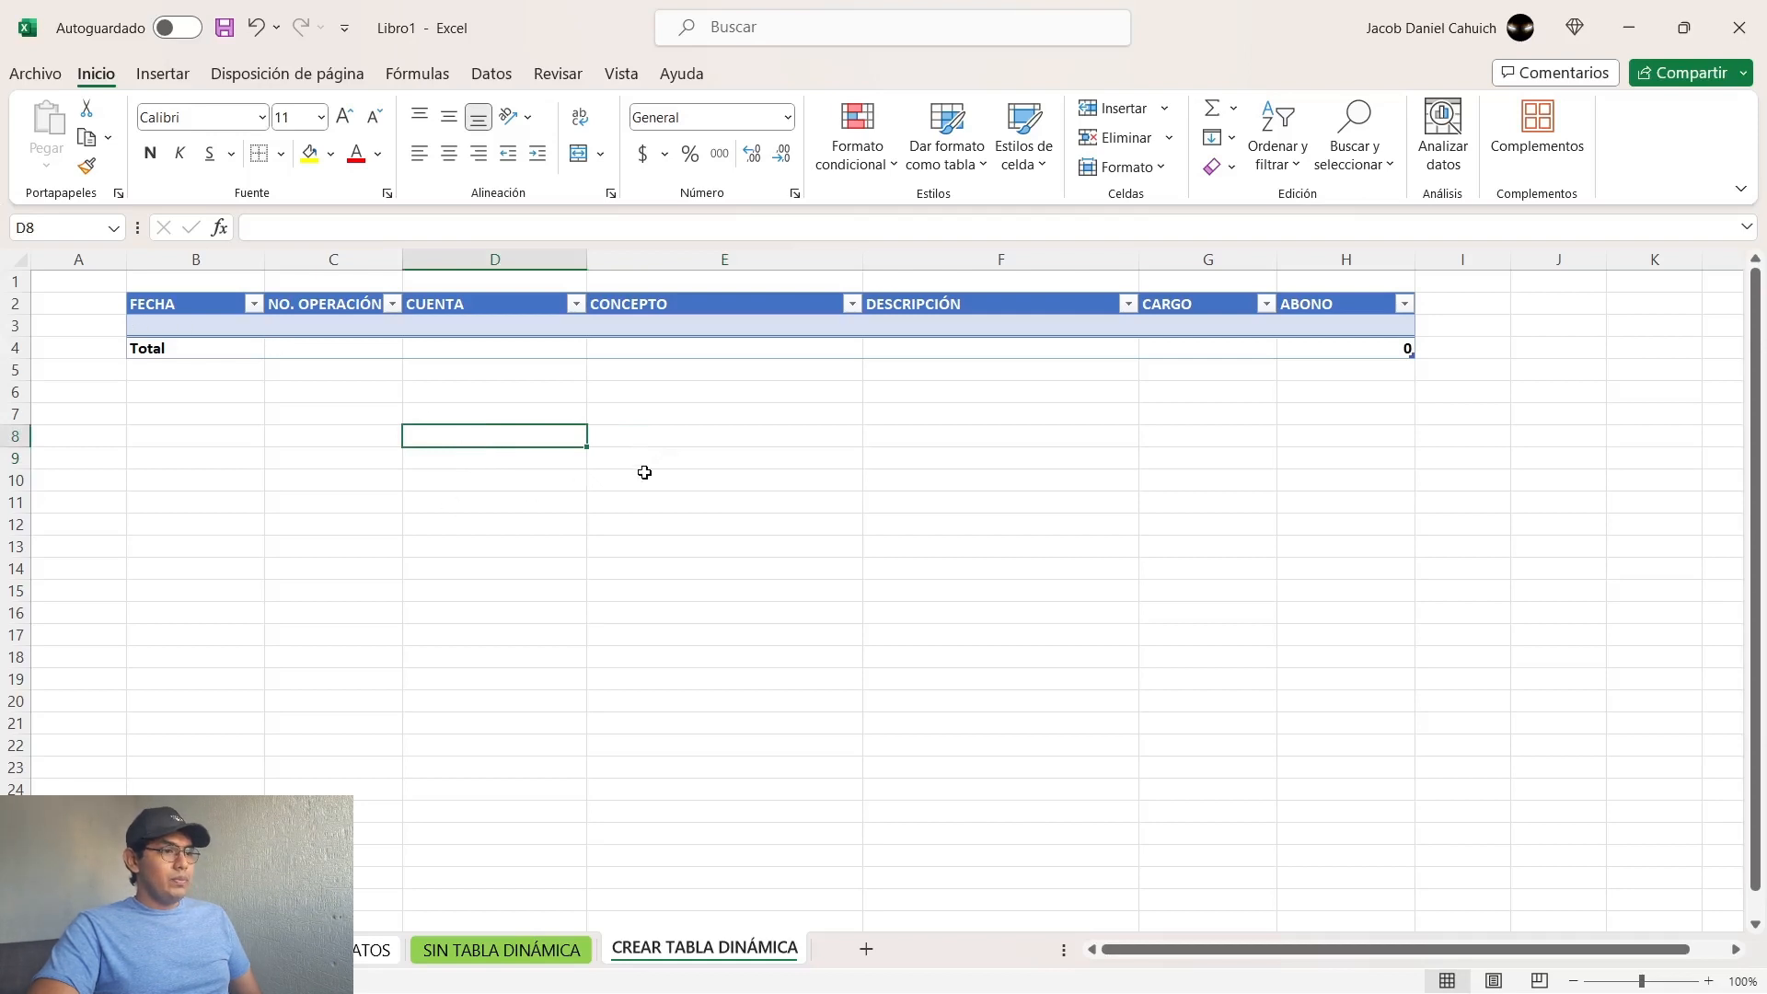
Step: Turn on Ajustar texto for every cell of the CREAR TABLA DINÁMICA sheet
left_click(19, 258)
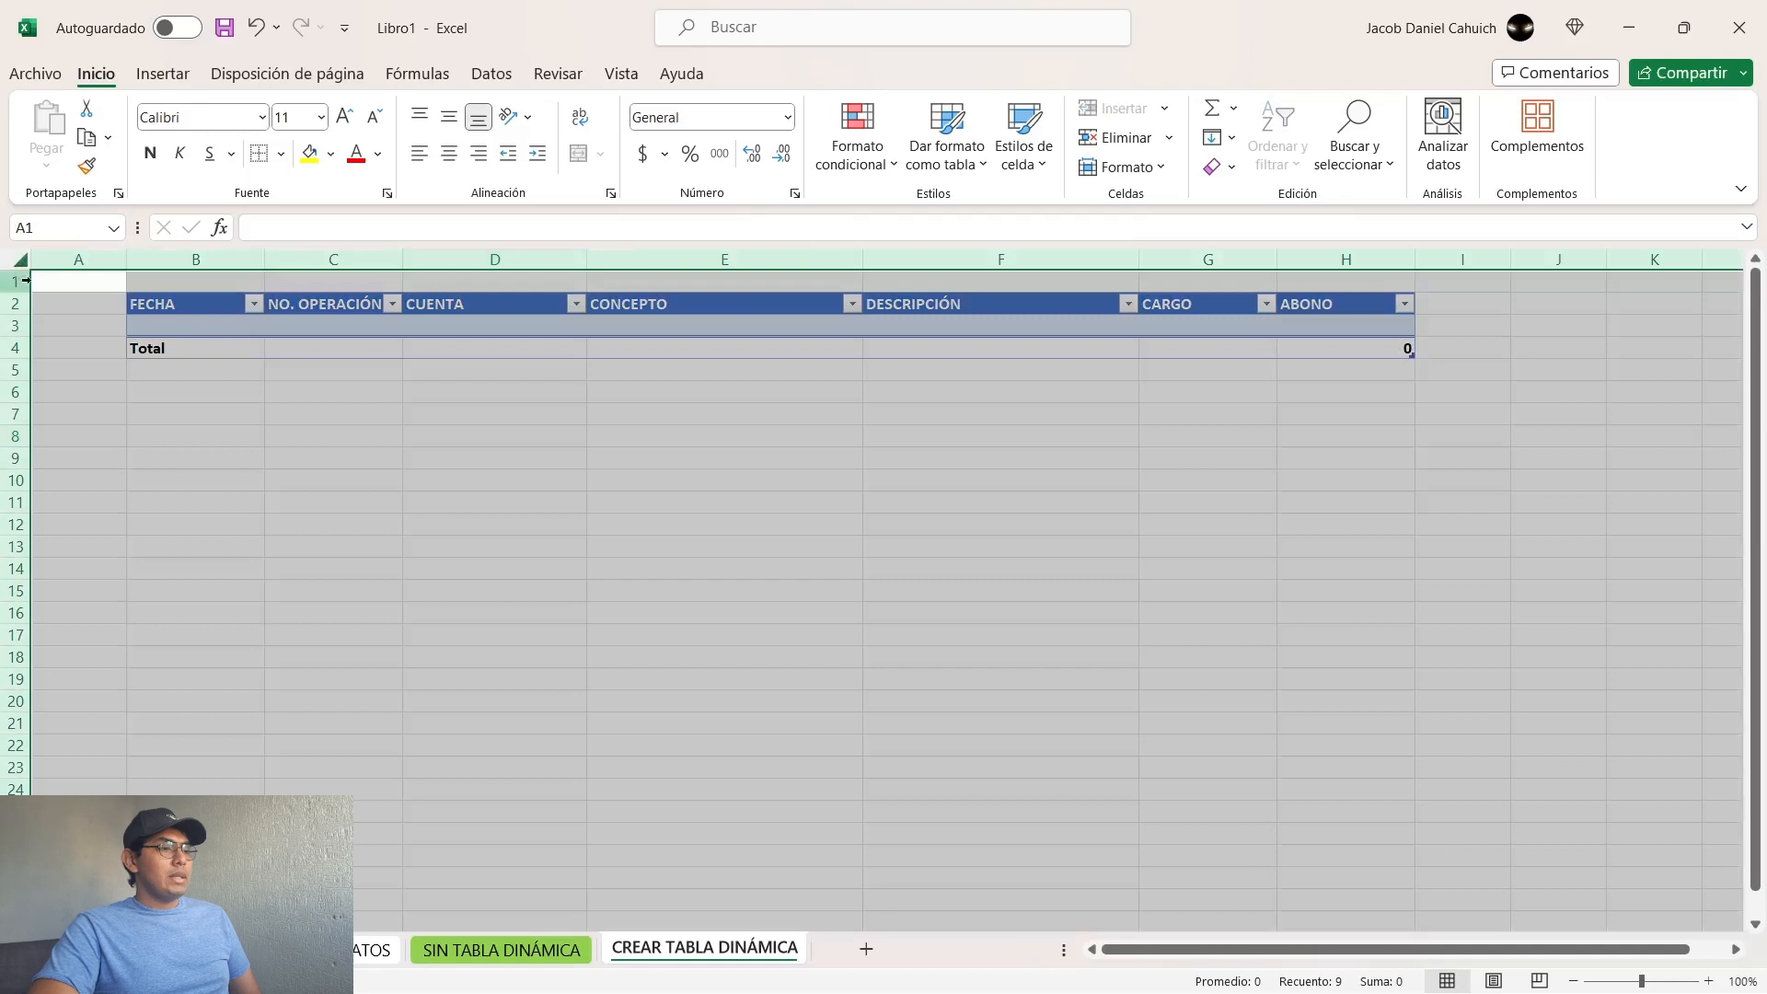
key("ctrl")
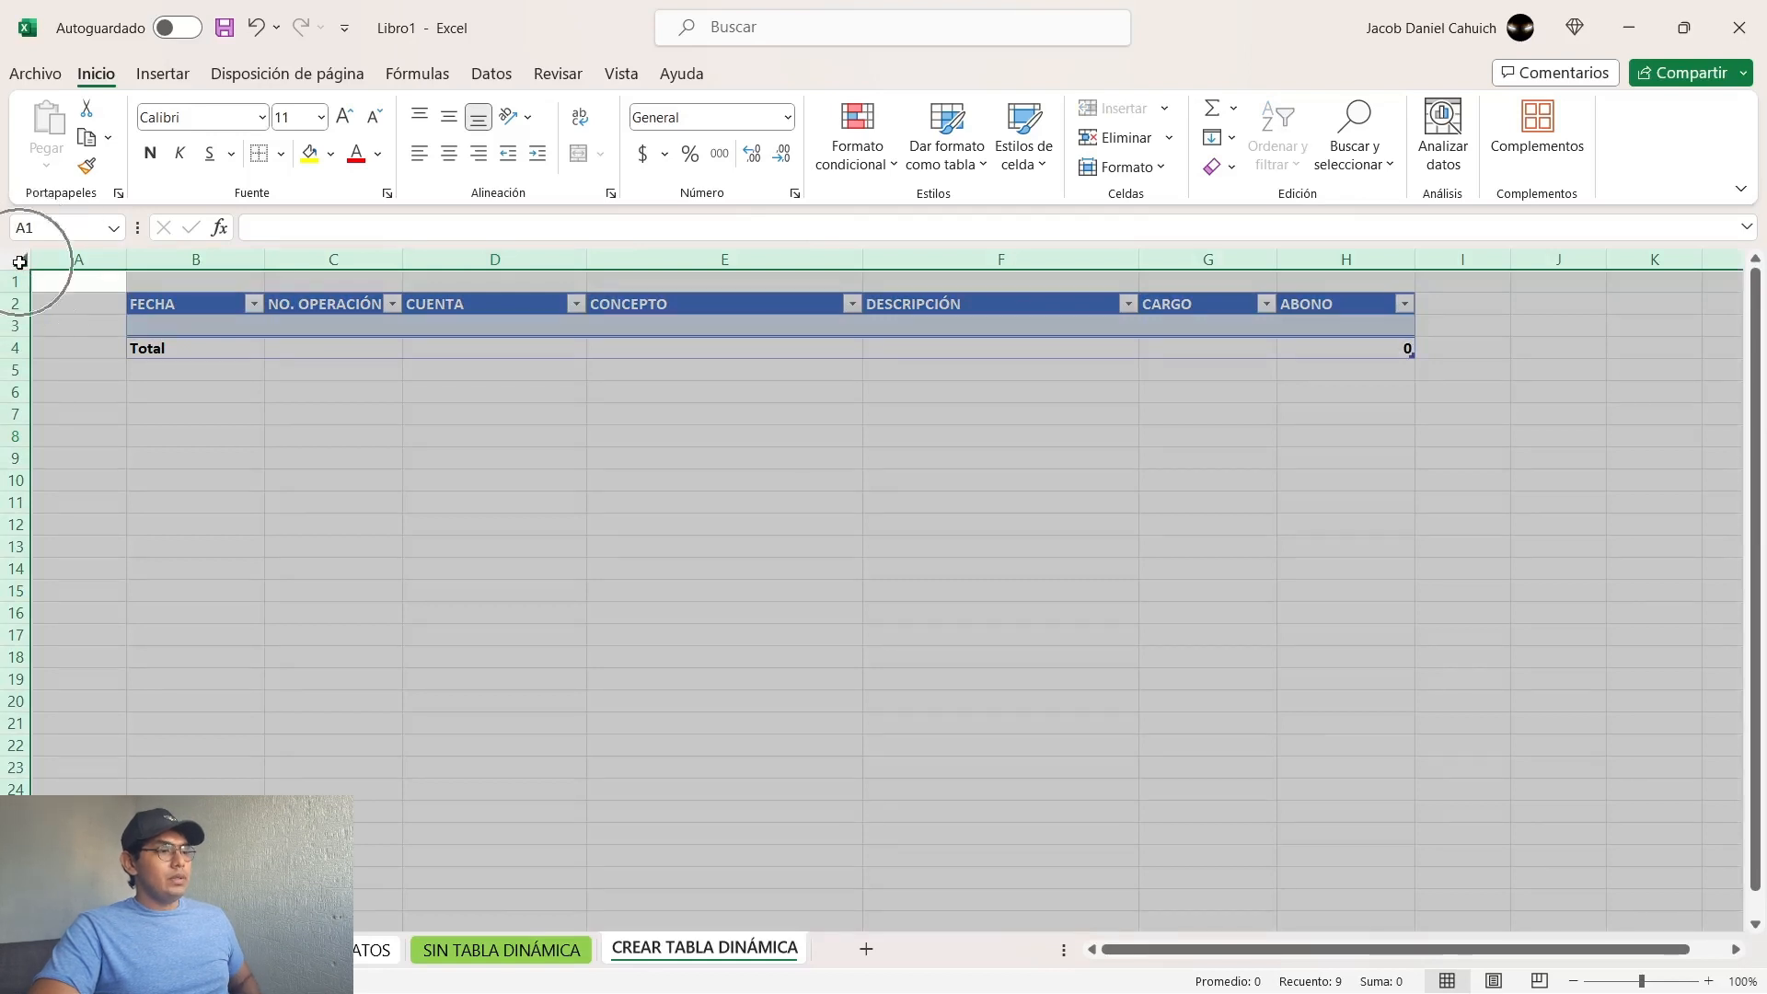
key("ctrl")
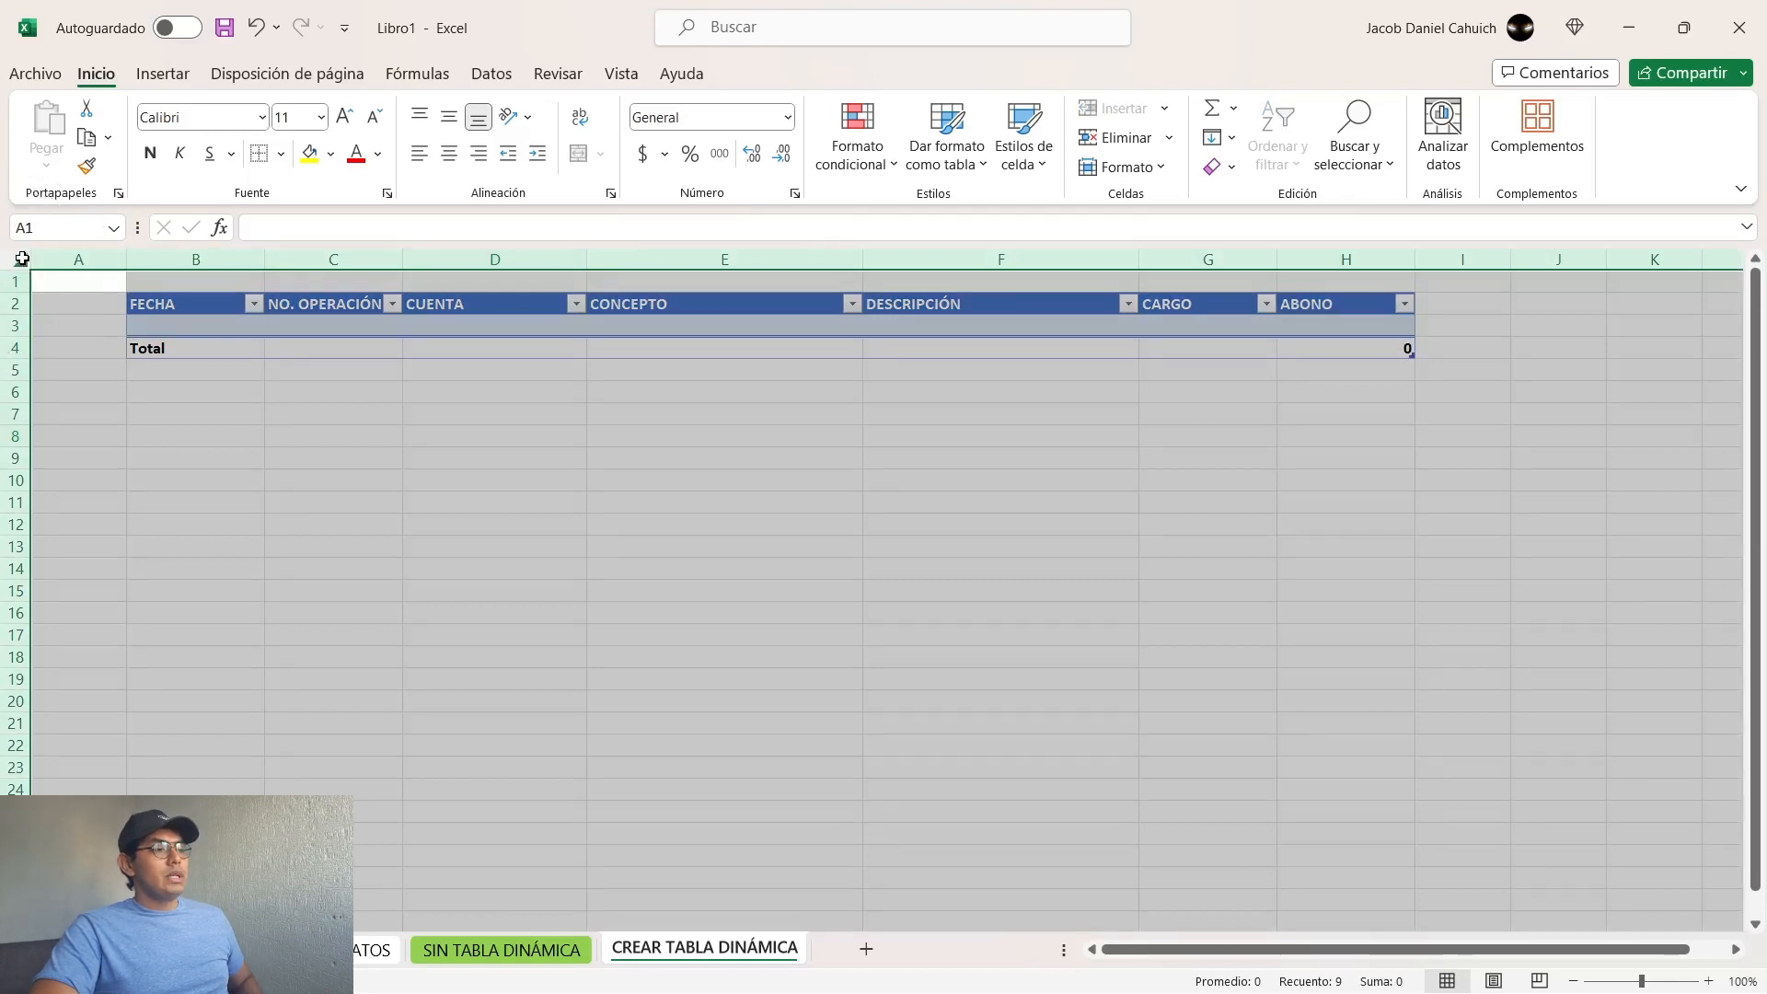
key("ctrl")
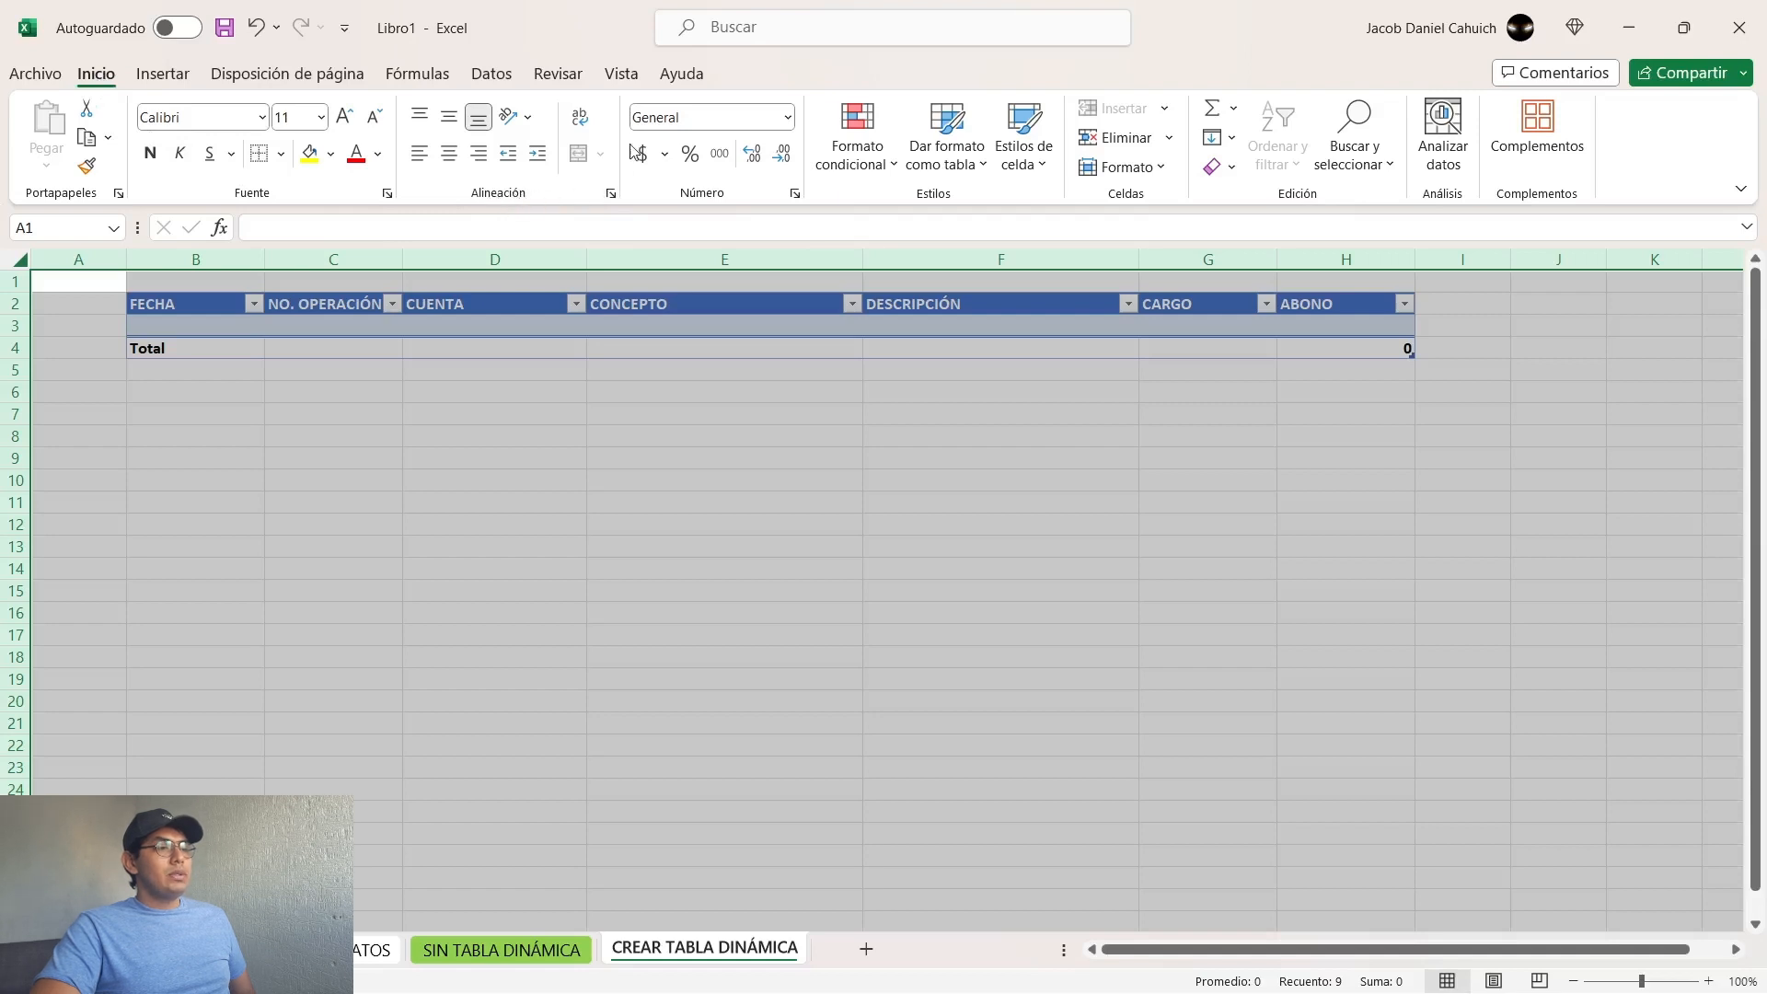
left_click(580, 125)
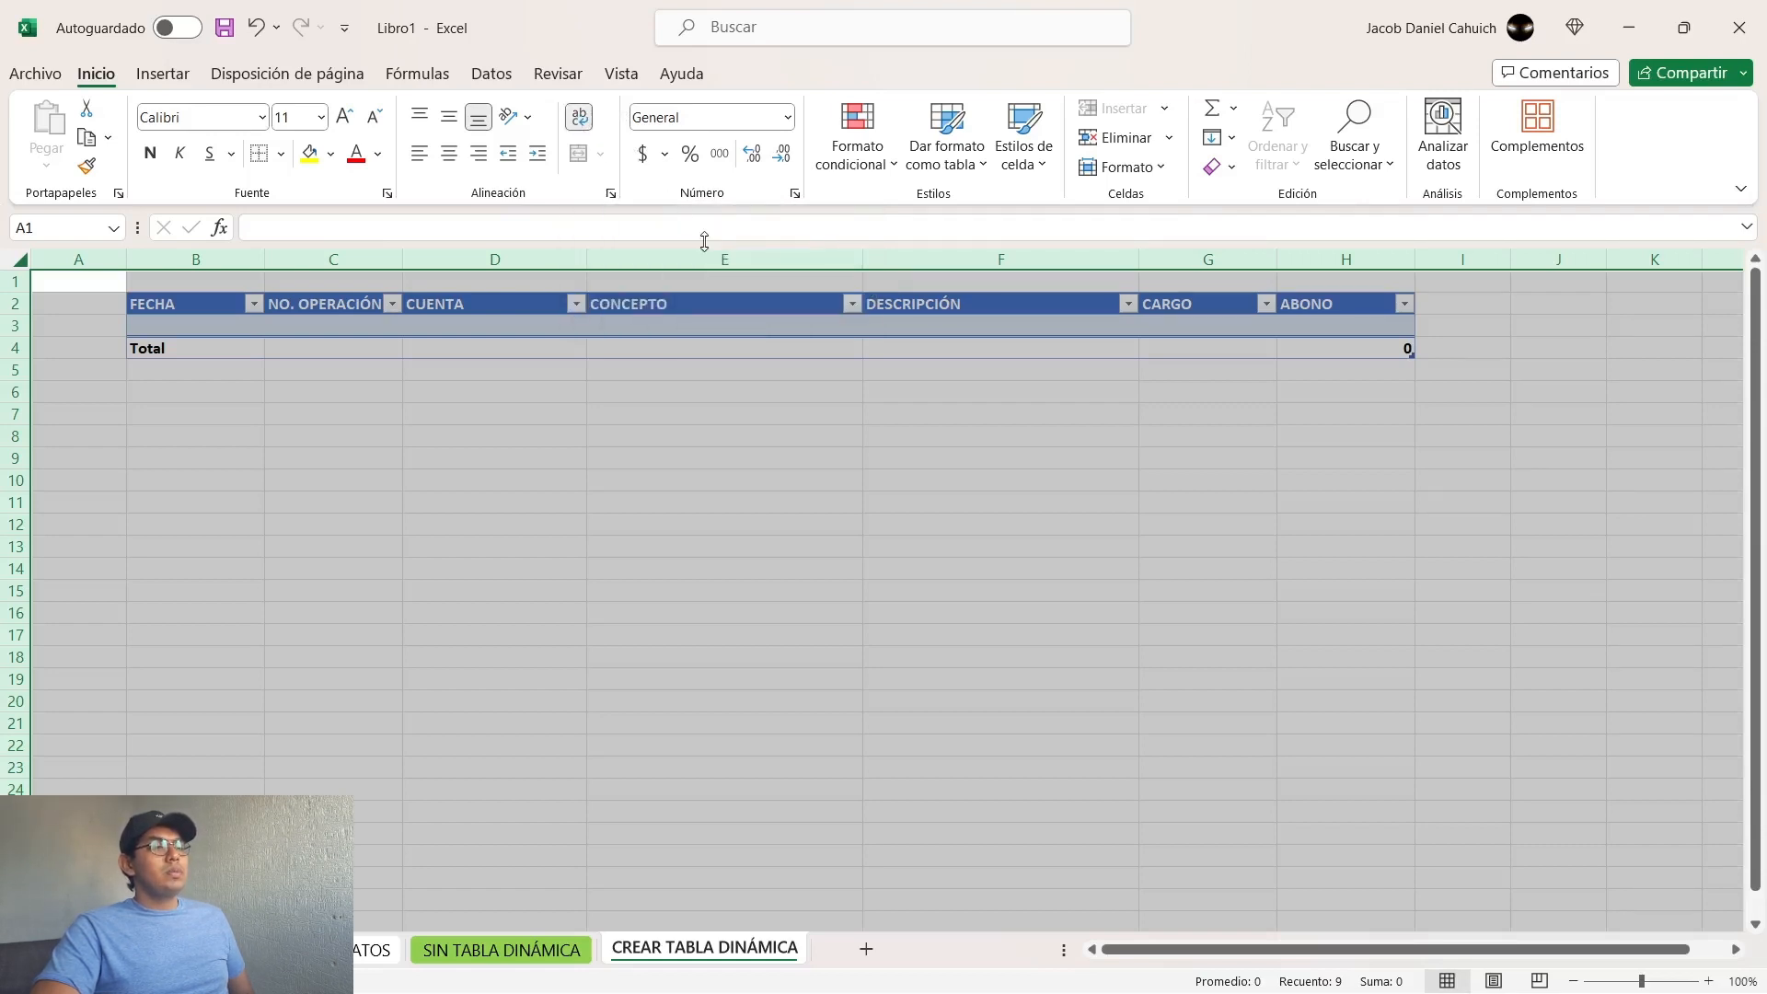
left_click(678, 324)
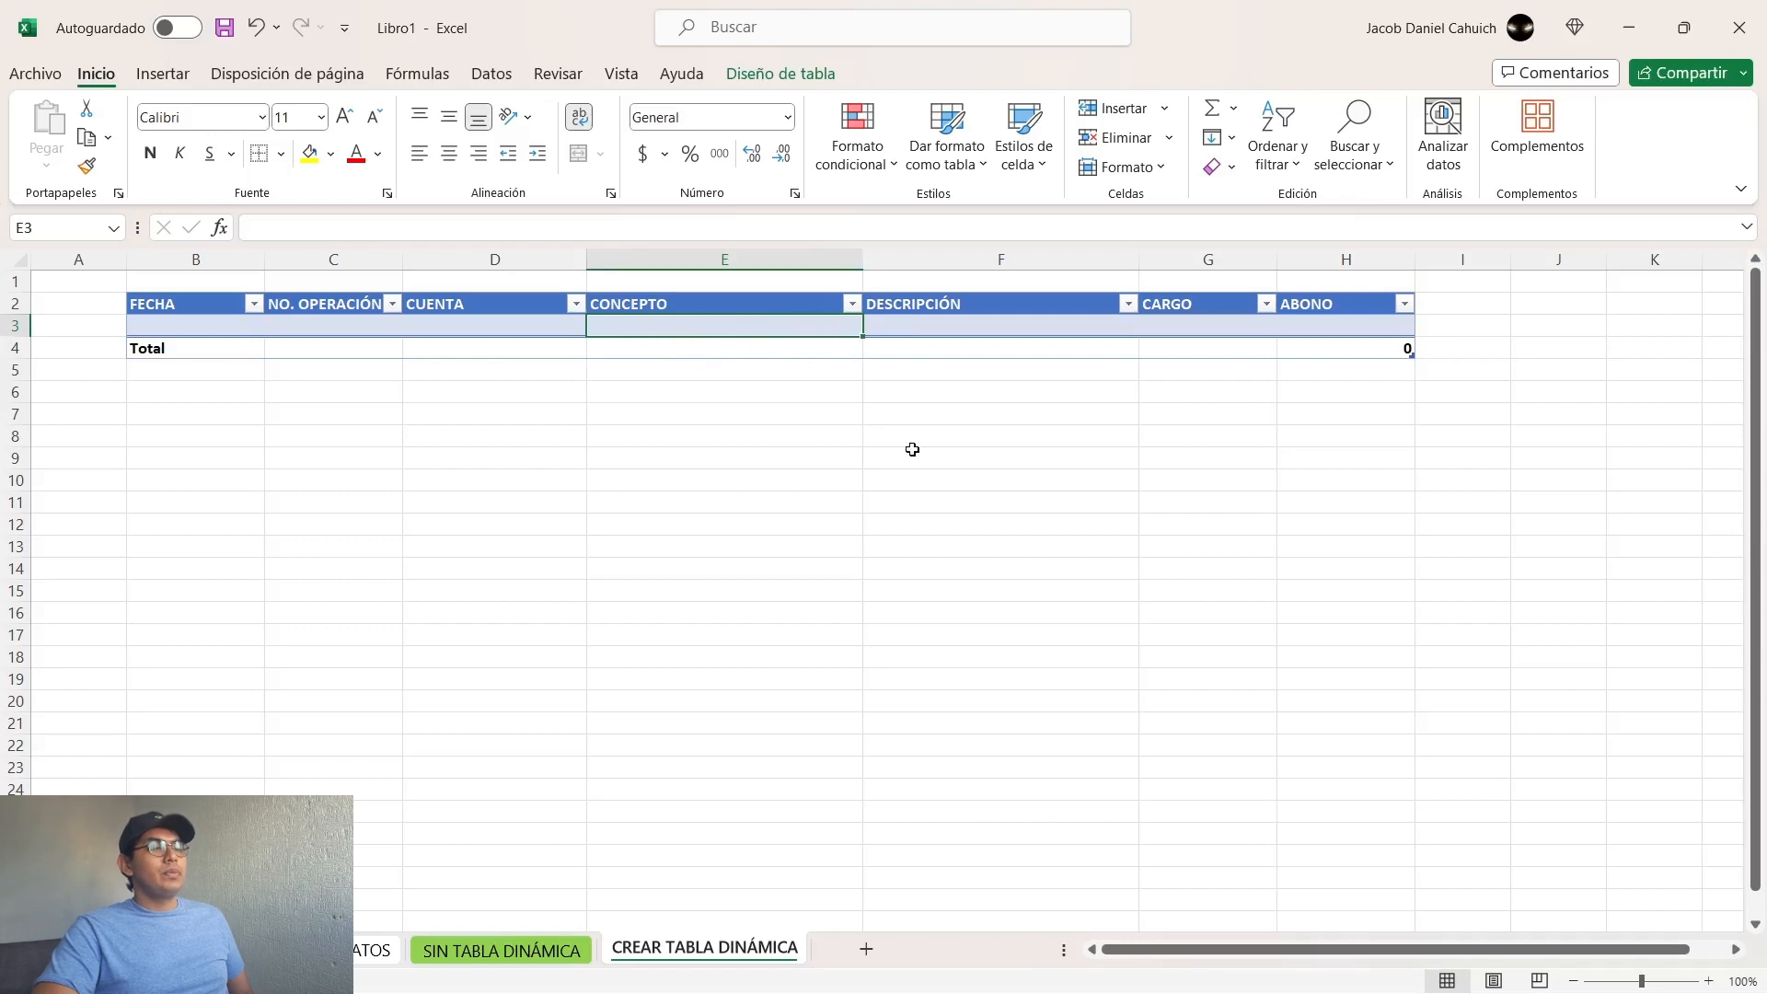
left_click(939, 543)
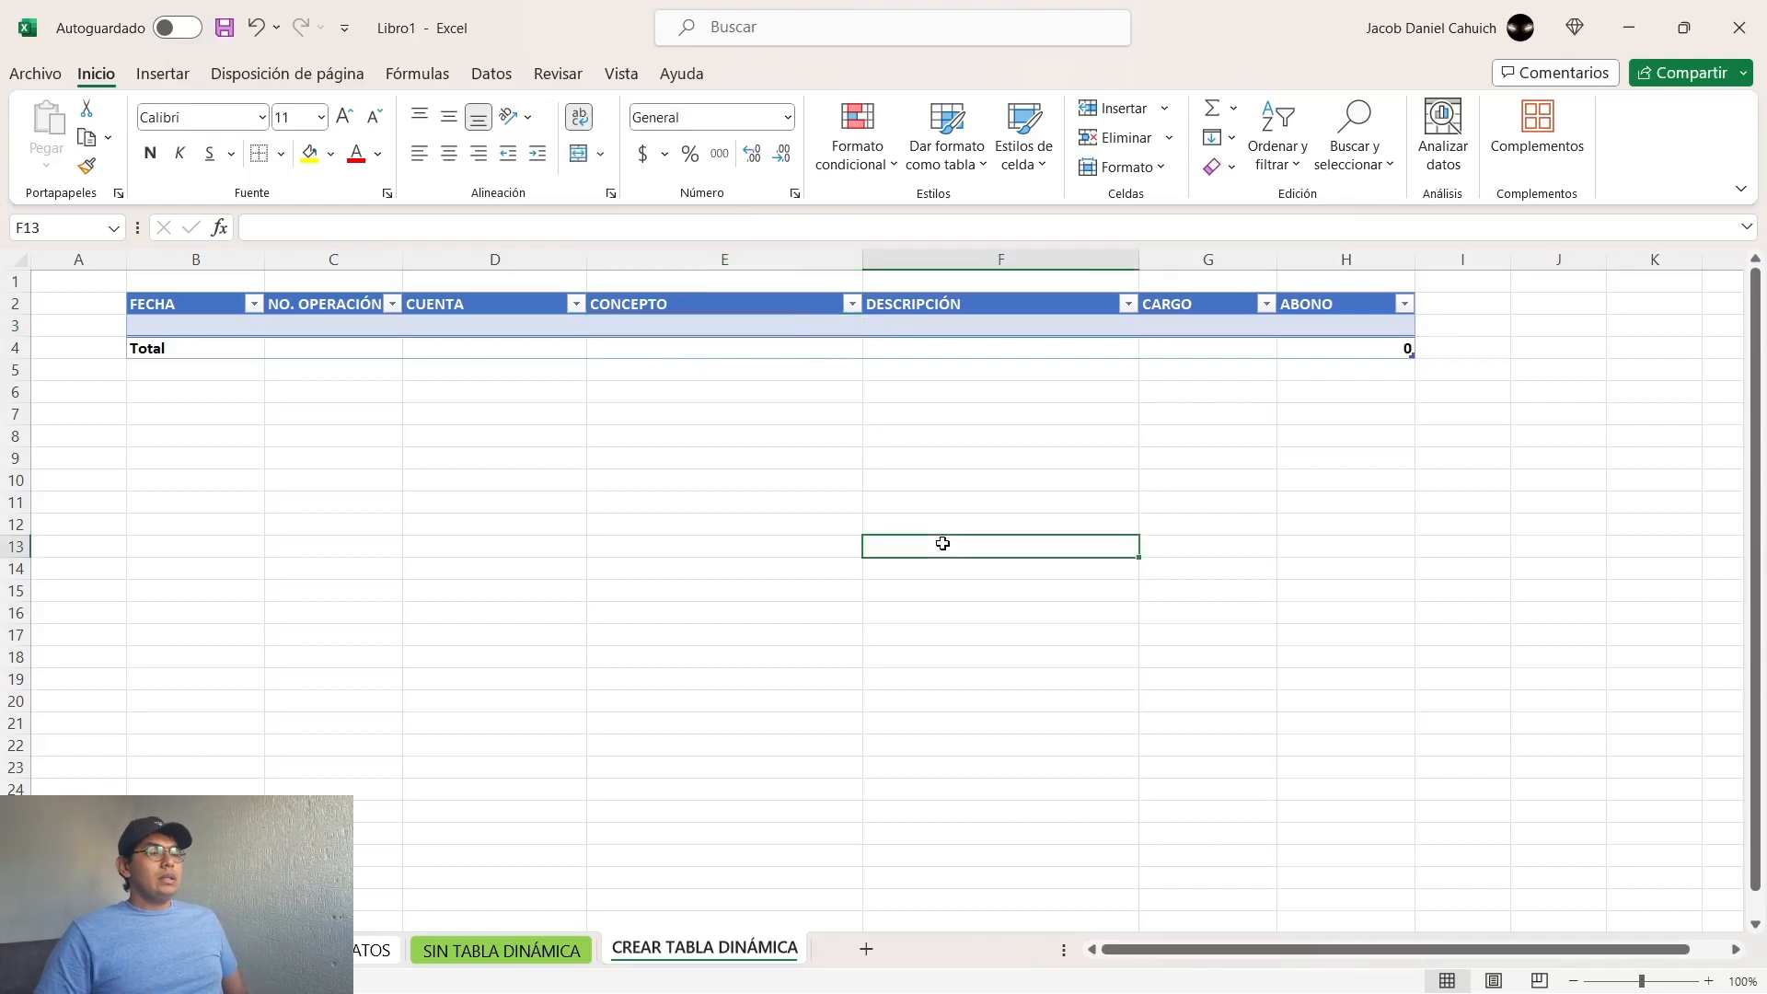
Step: Apply the Contabilidad number format to the entire CARGO and ABONO columns (G and H)
key("Up")
key("Up")
key("Up")
key("Up")
key("Up")
key("Up")
key("Up")
key("Up")
key("Up")
key("Up")
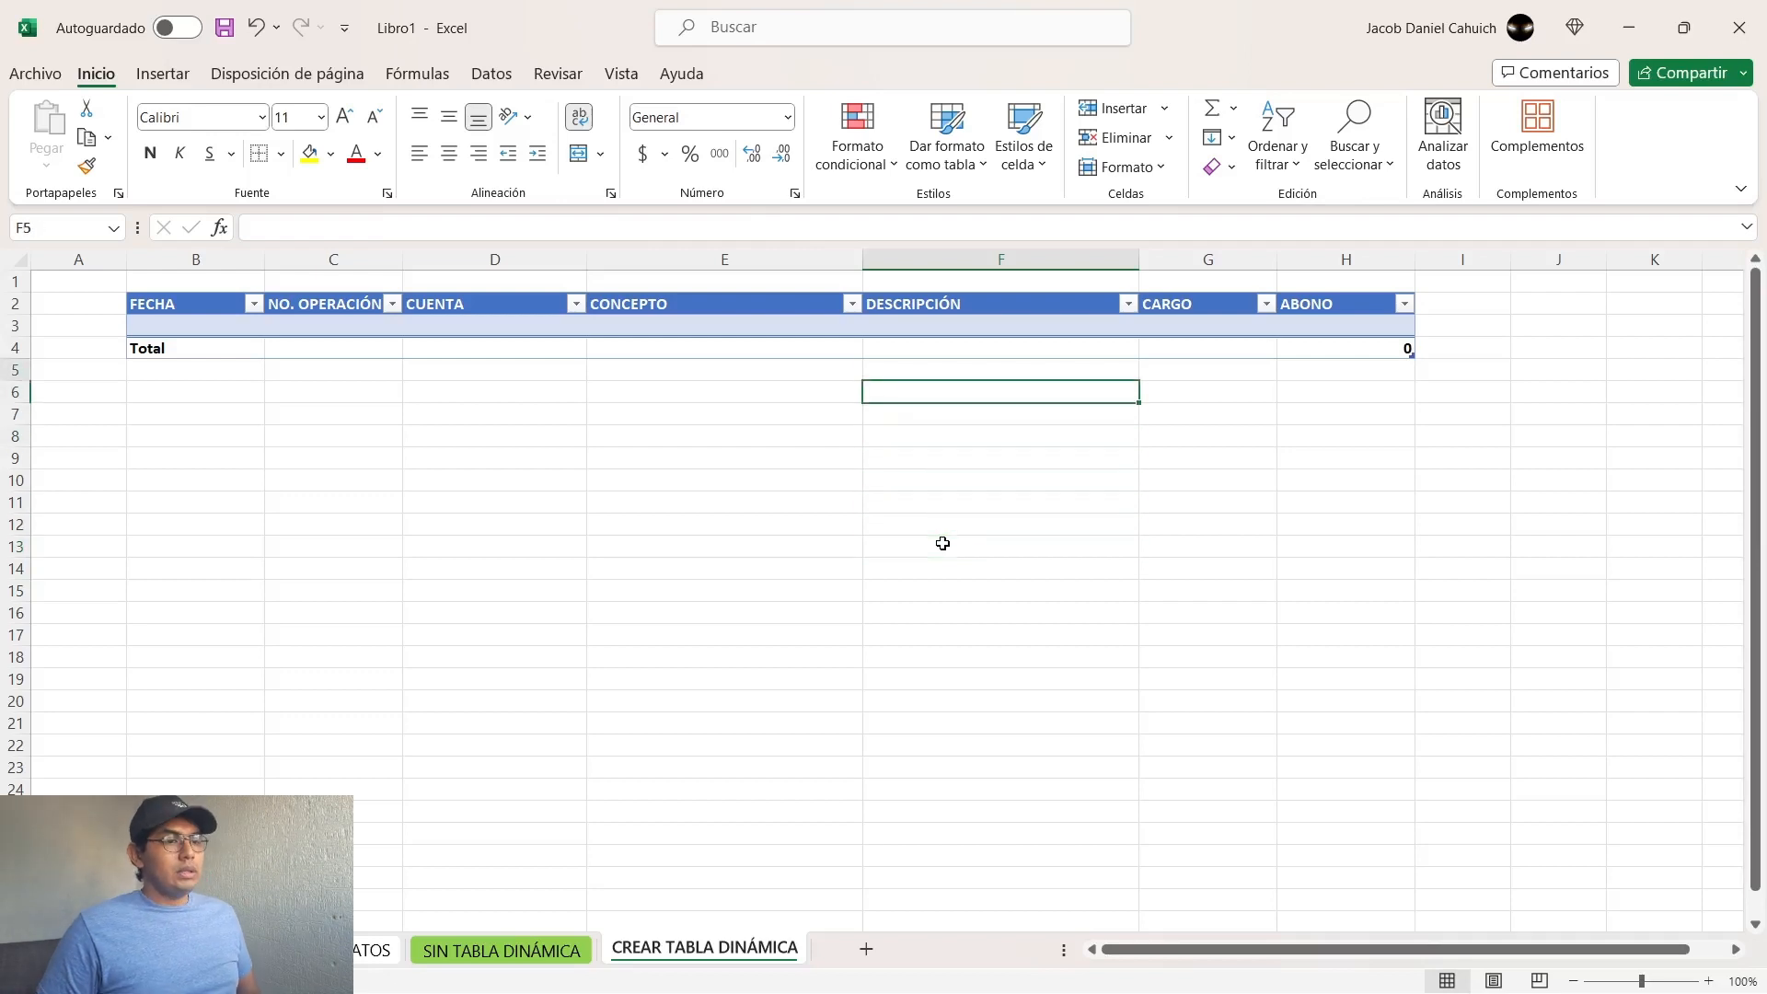
key("Right")
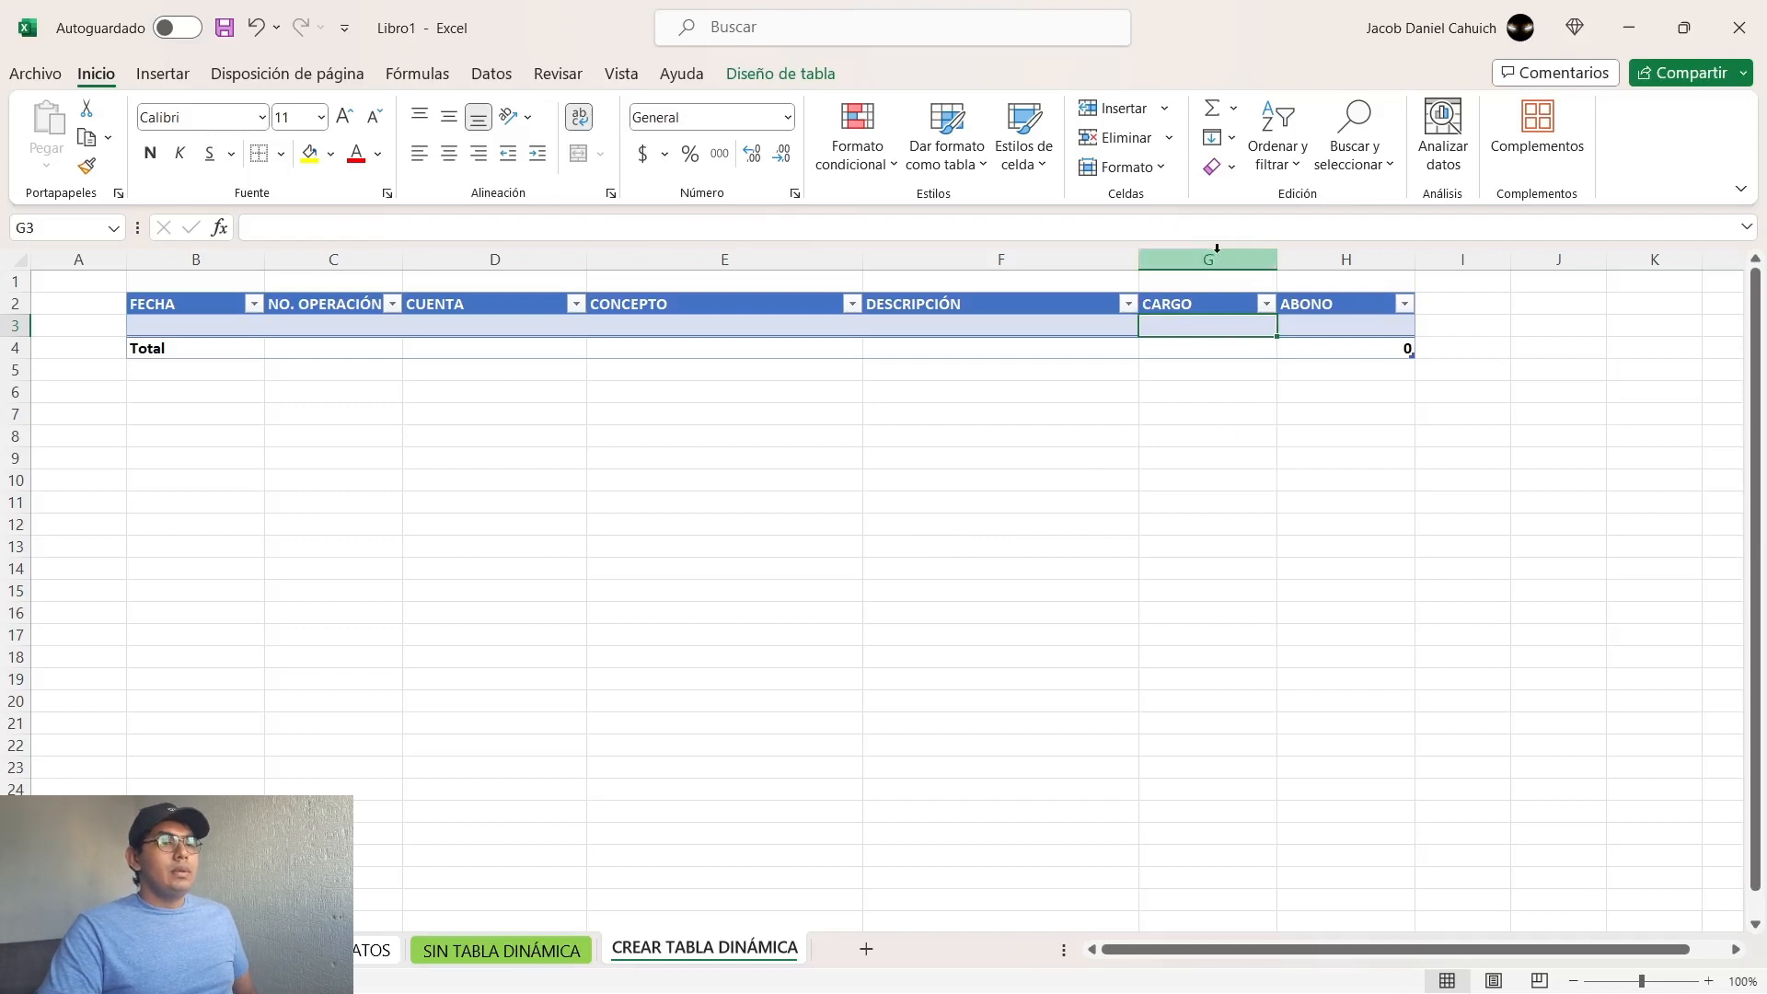
left_click_drag(1212, 261, 1301, 261)
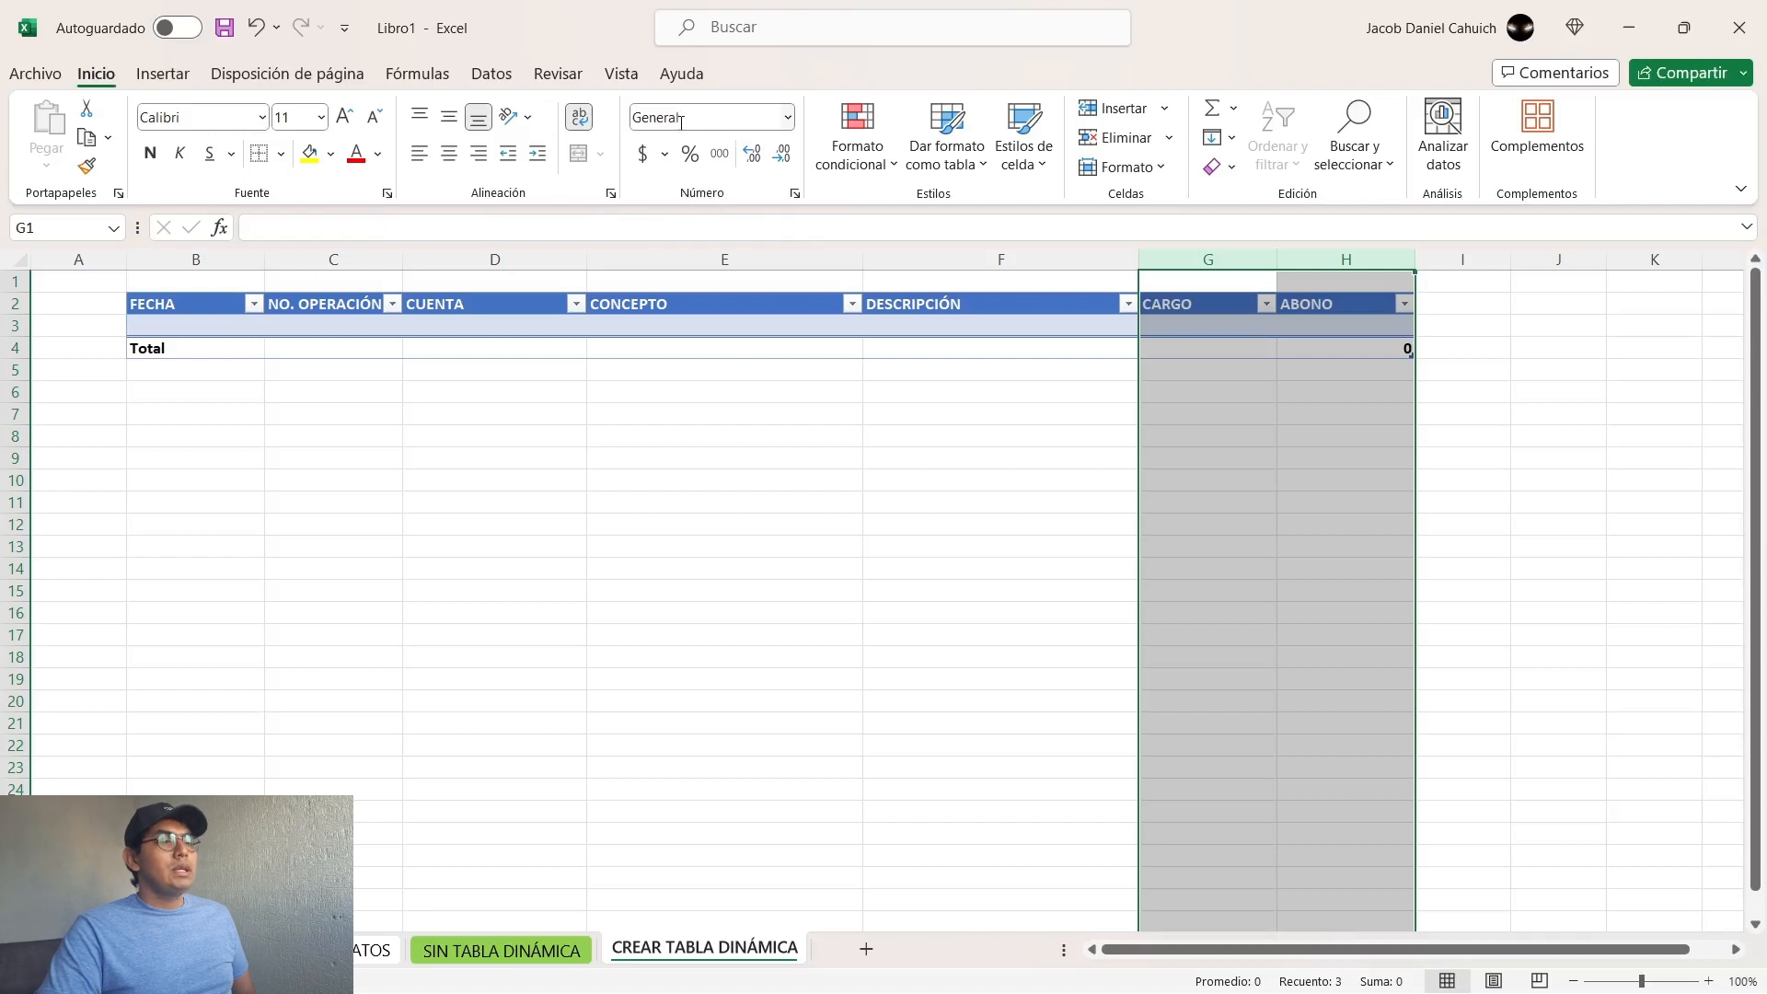
left_click(788, 118)
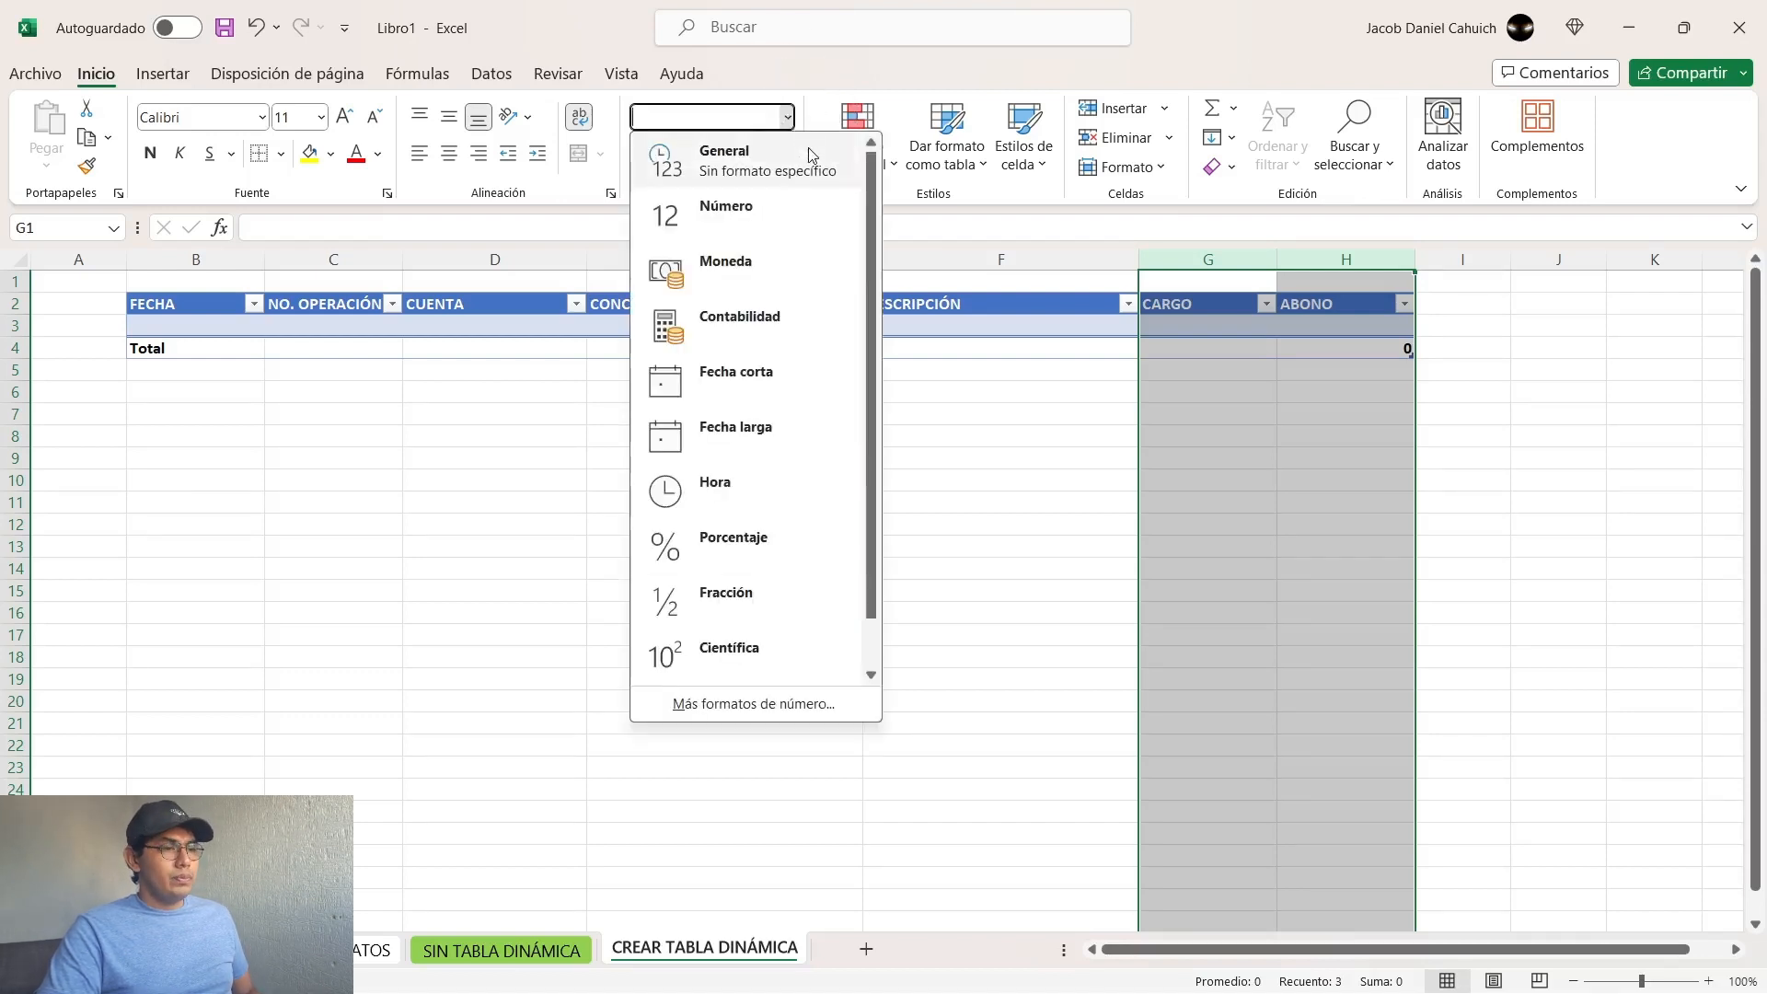
left_click(739, 322)
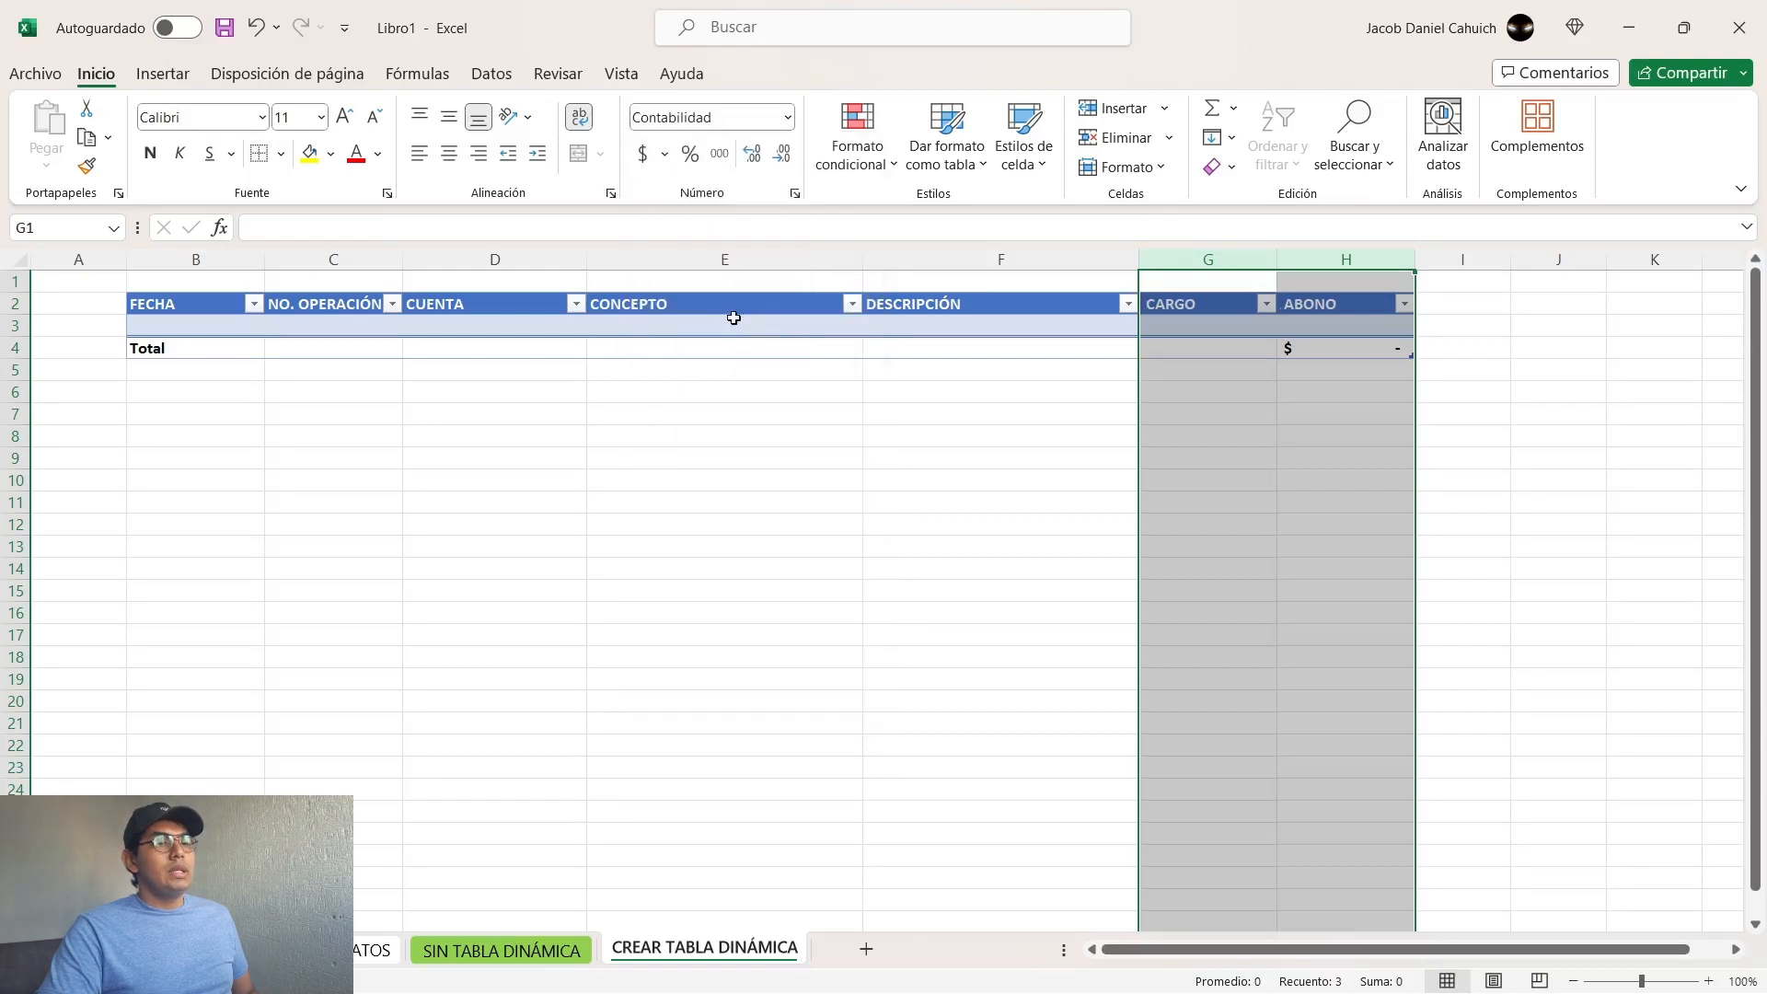
Step: Enter 1 in the first CARGO cell (G3) to test the number format, and clear the cell
left_click(1215, 325)
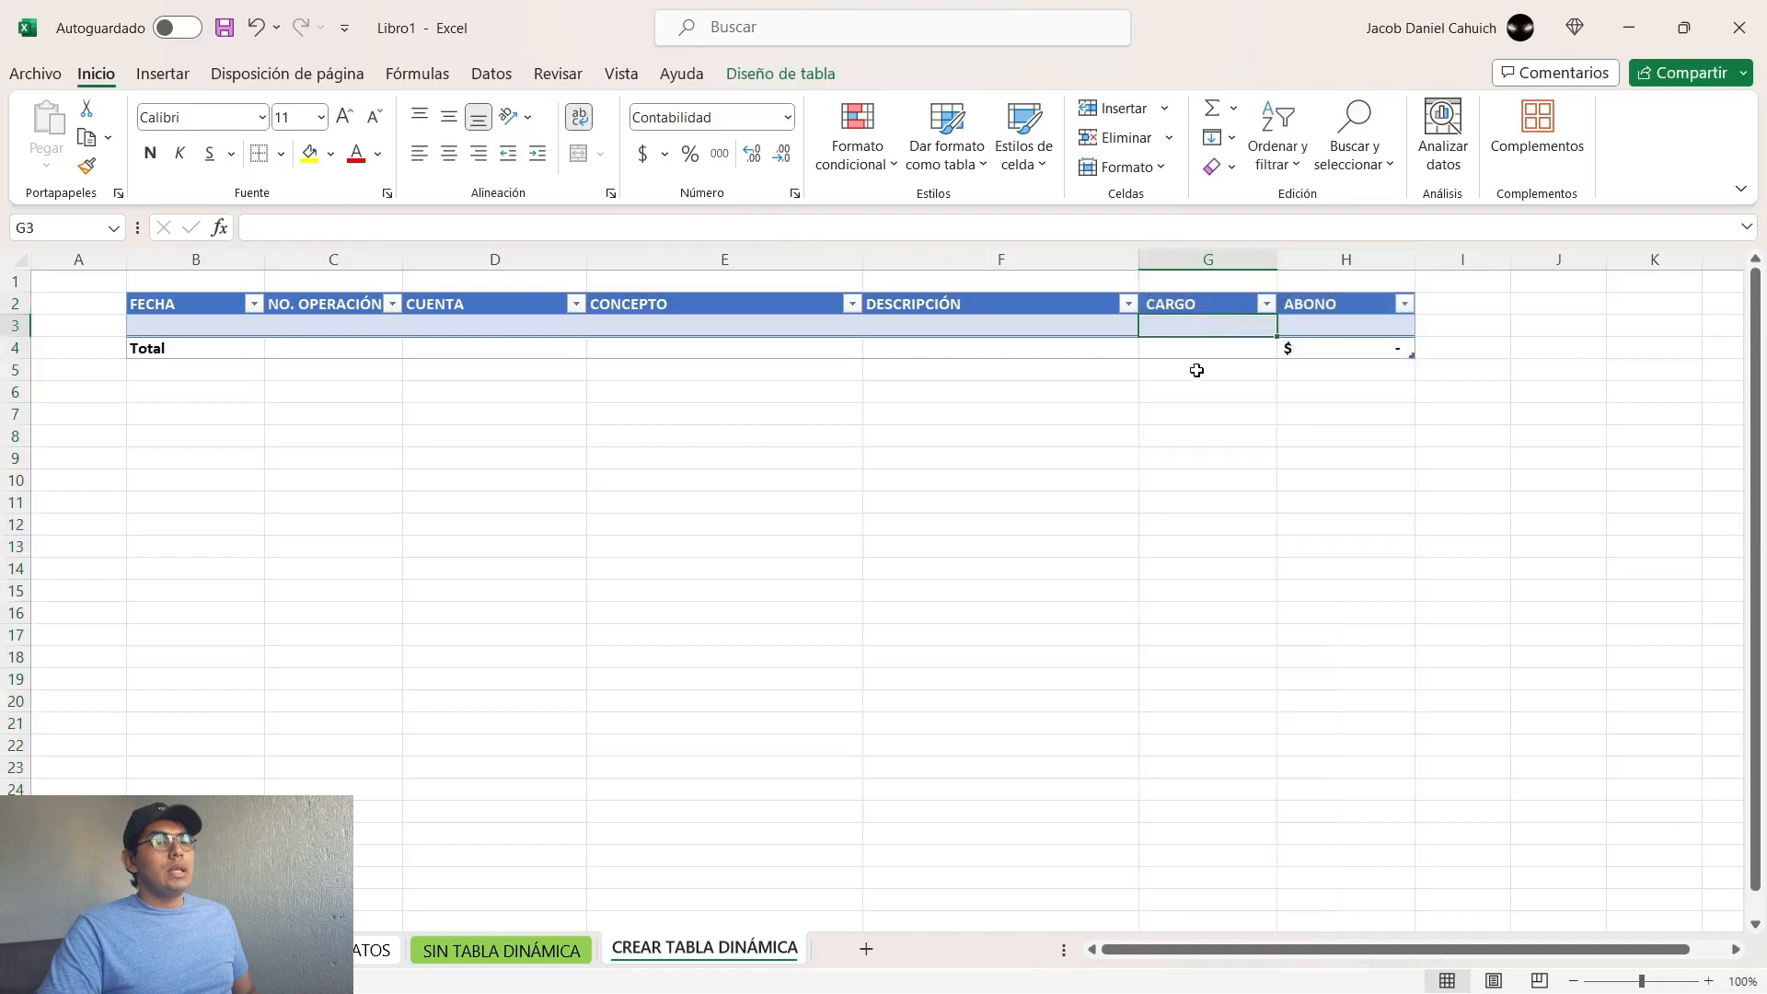
type("1")
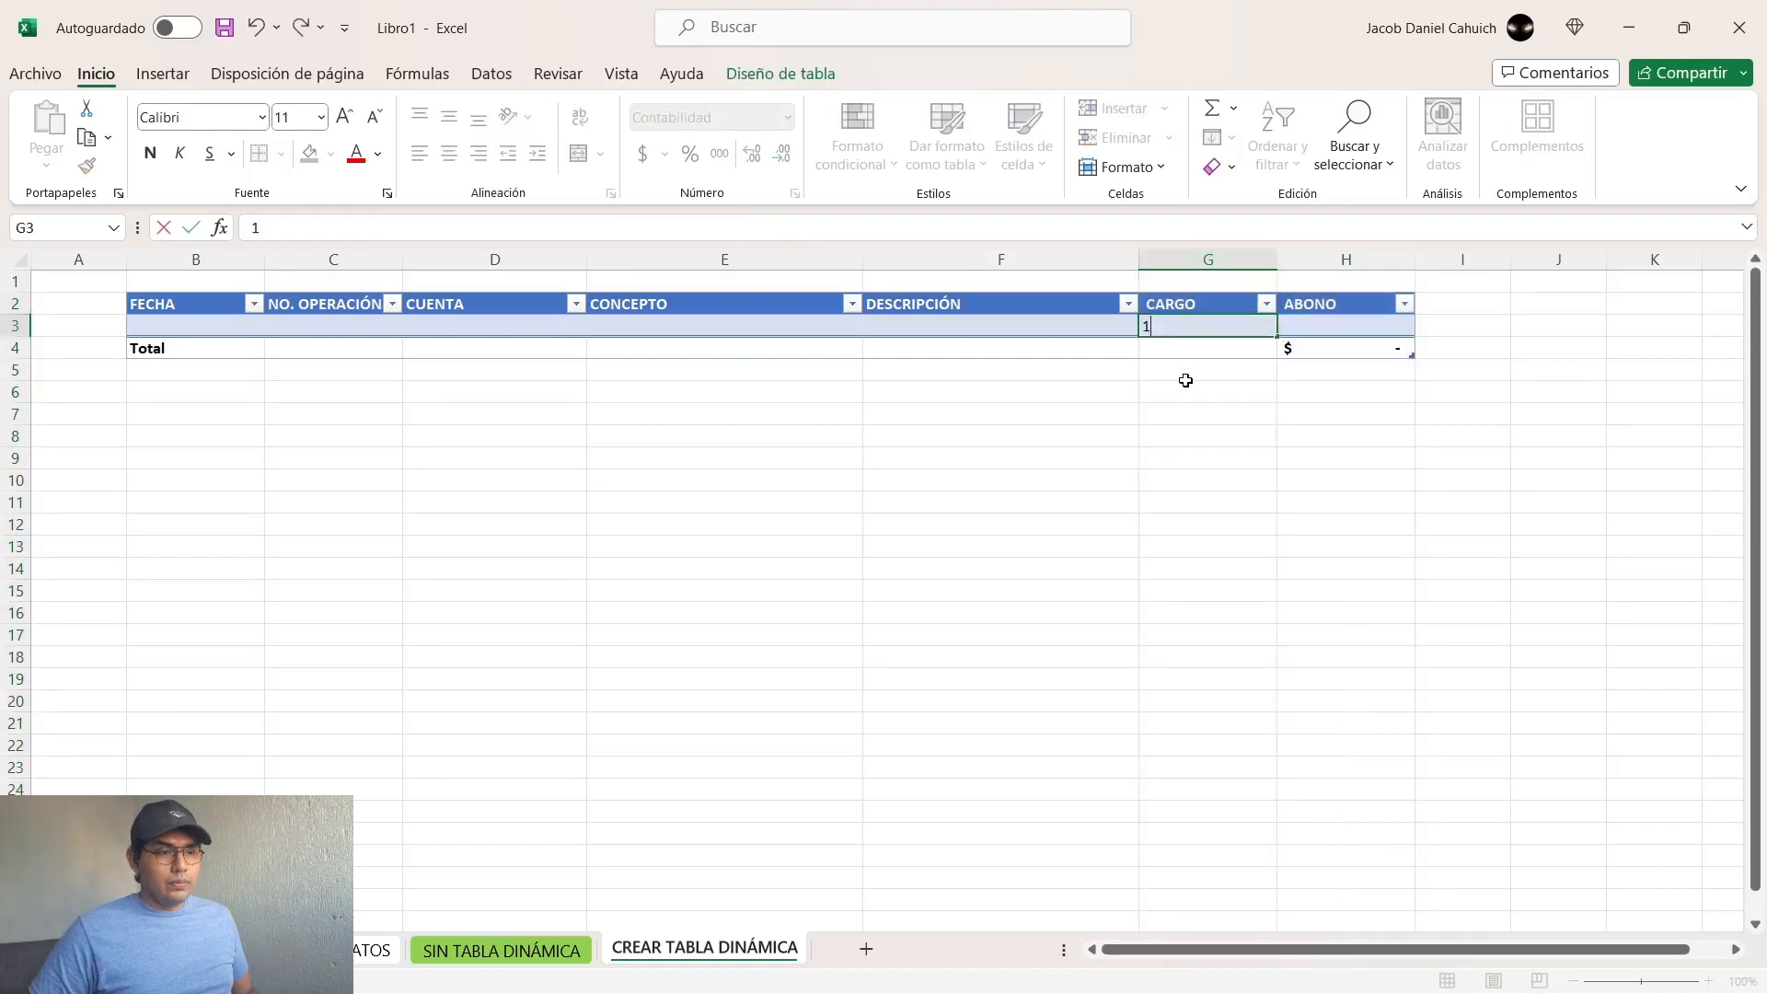
key("Return")
key("Up")
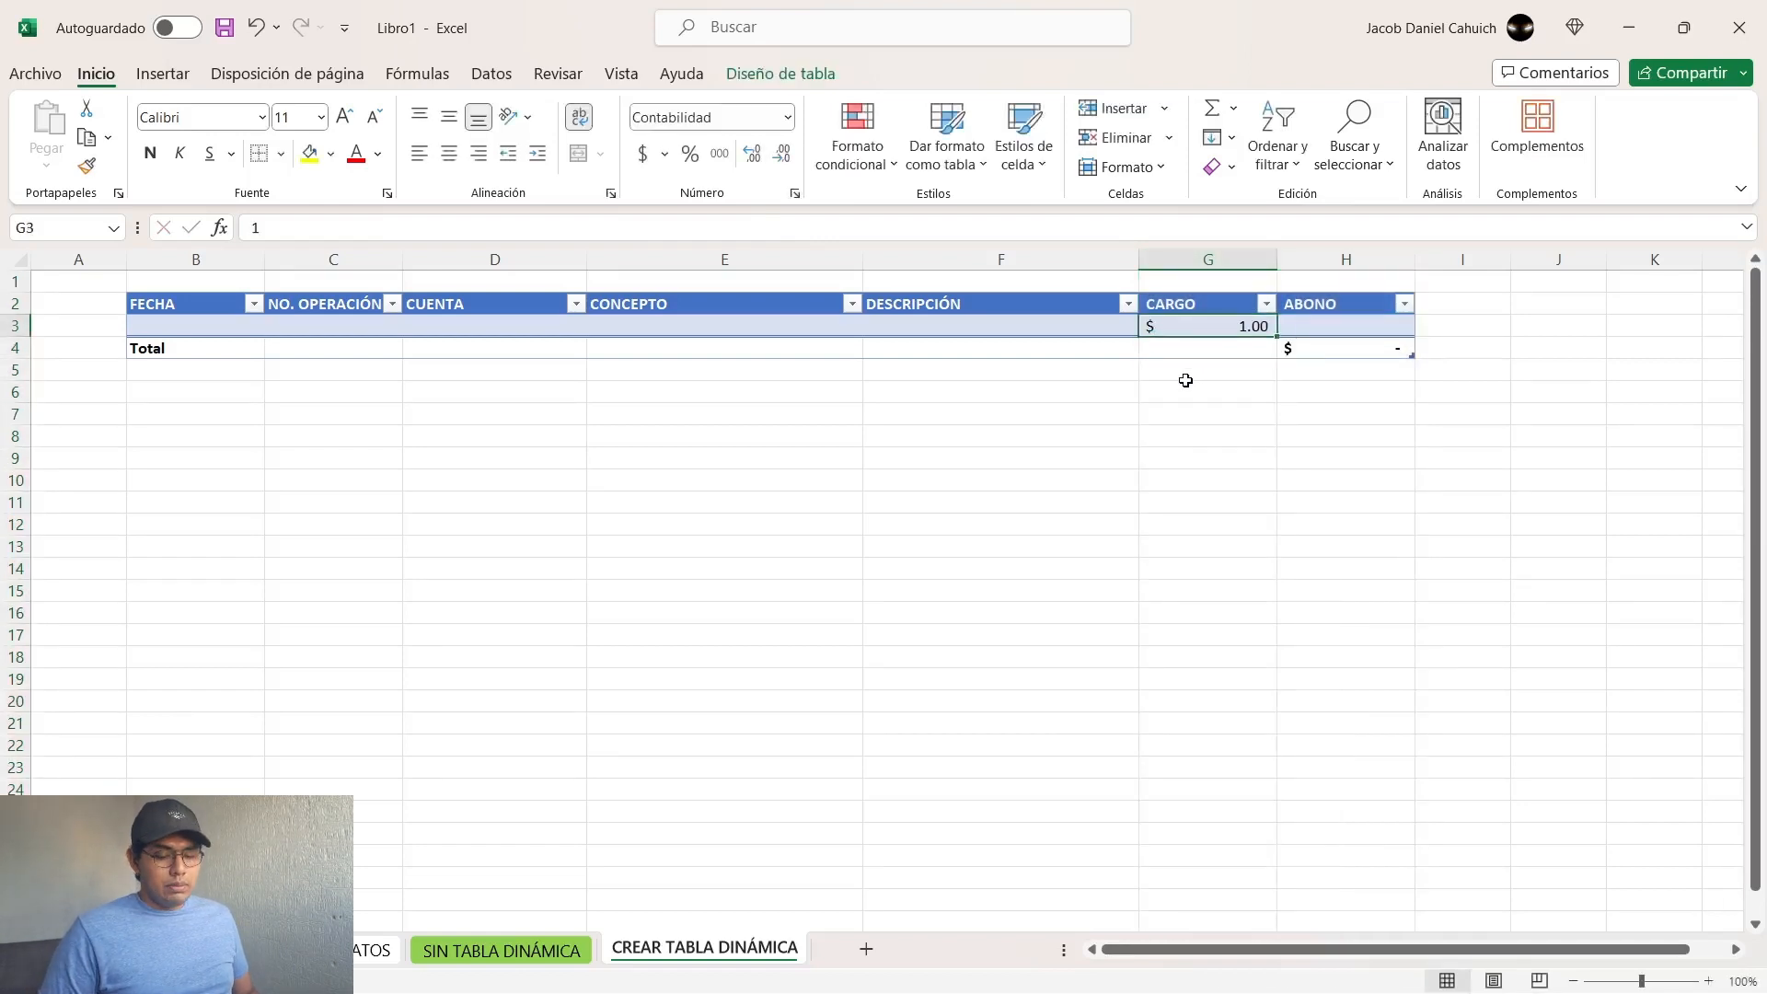
key("Delete")
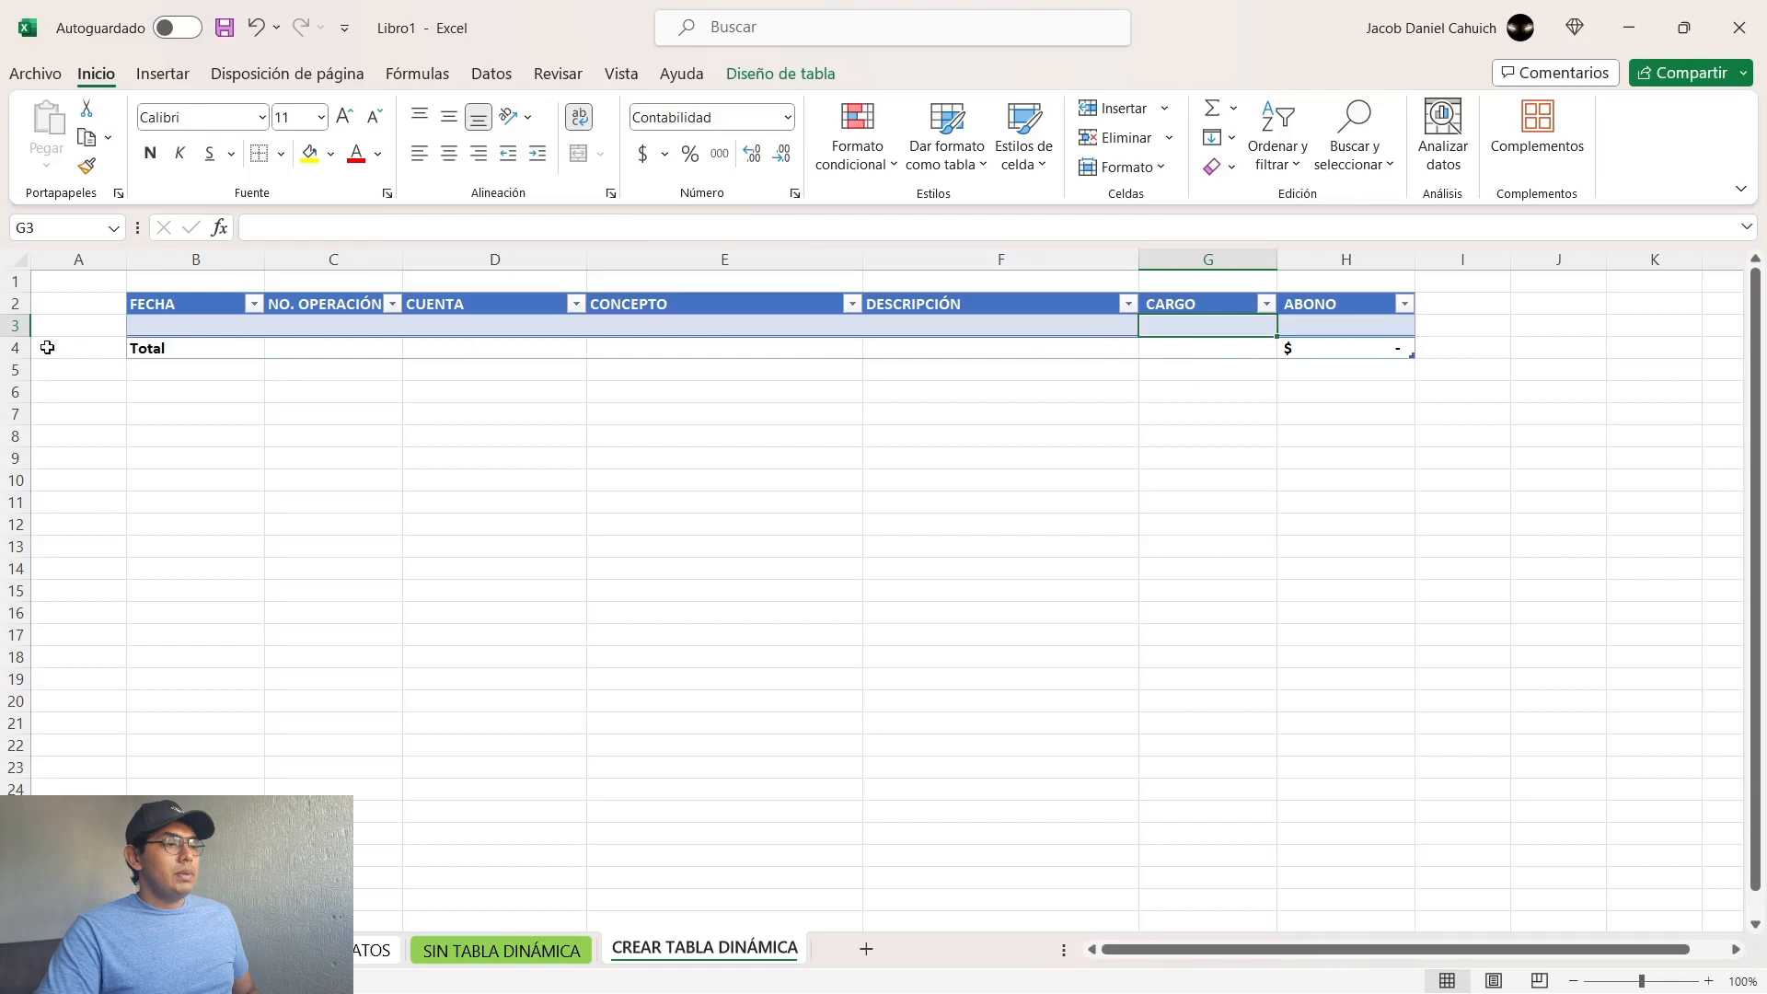
Step: Compare the new table's total row with the CARGO and ABONO totals of the finished journal on the CON TABLA DINÁMICA sheet
left_click(165, 347)
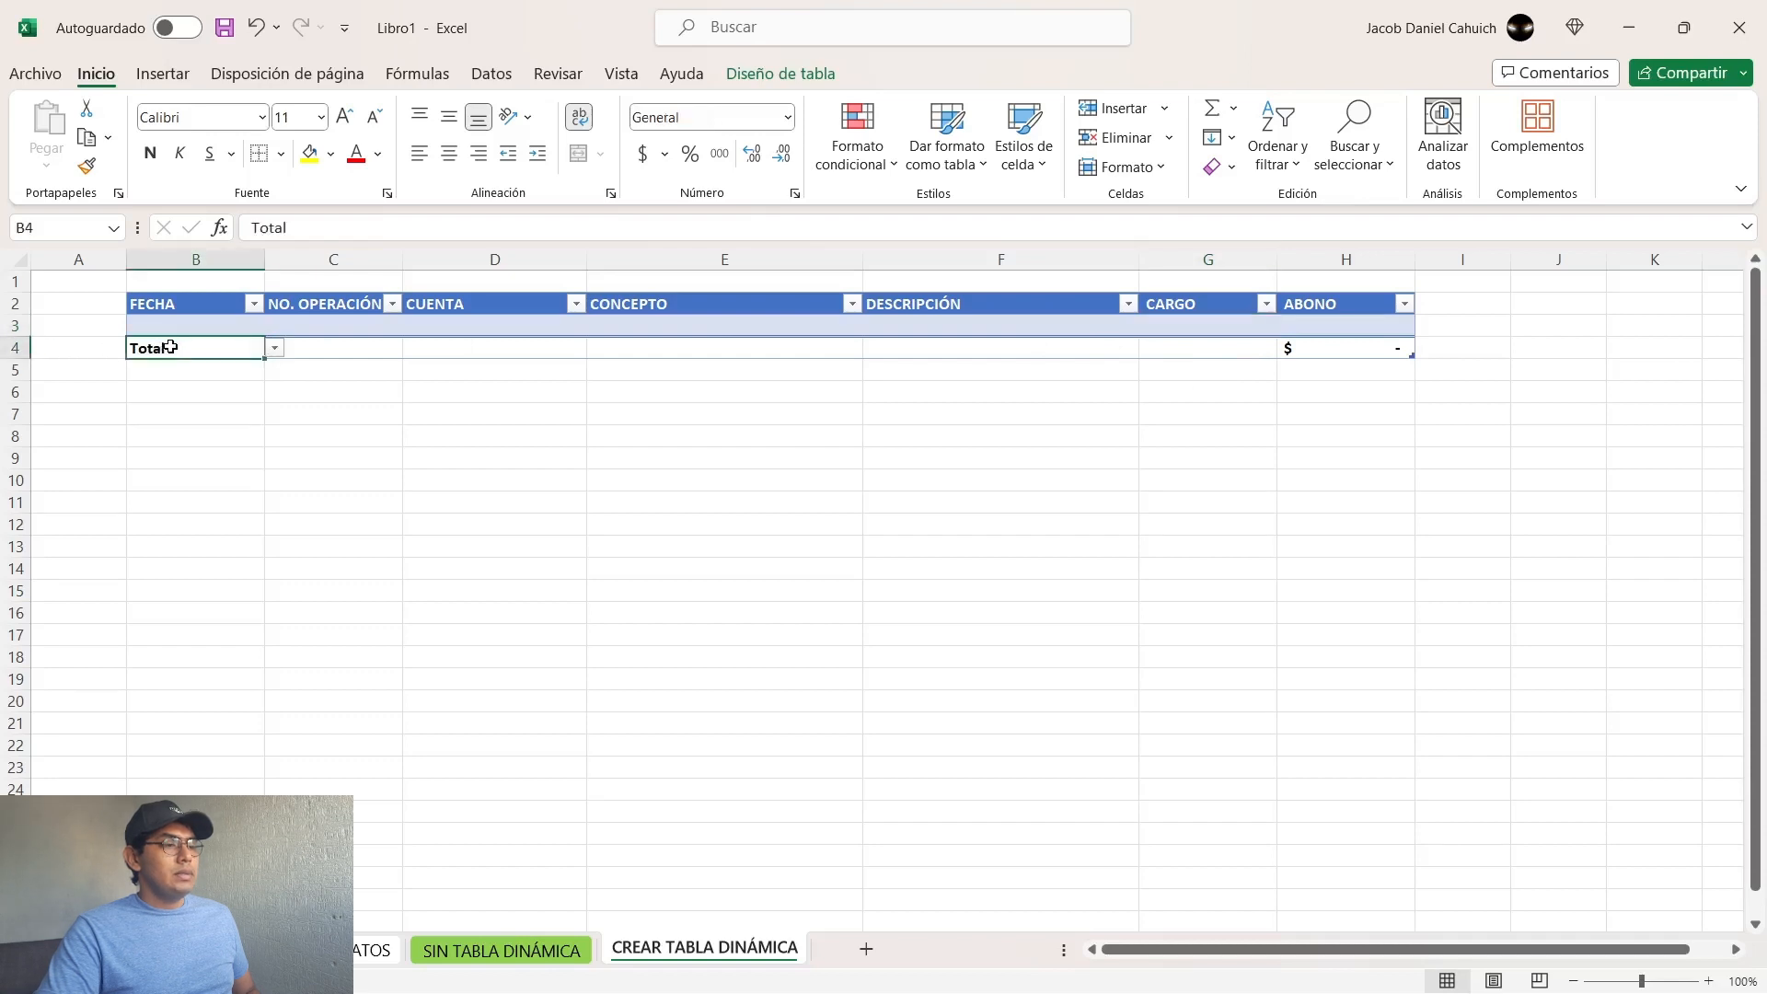
key("shift+space")
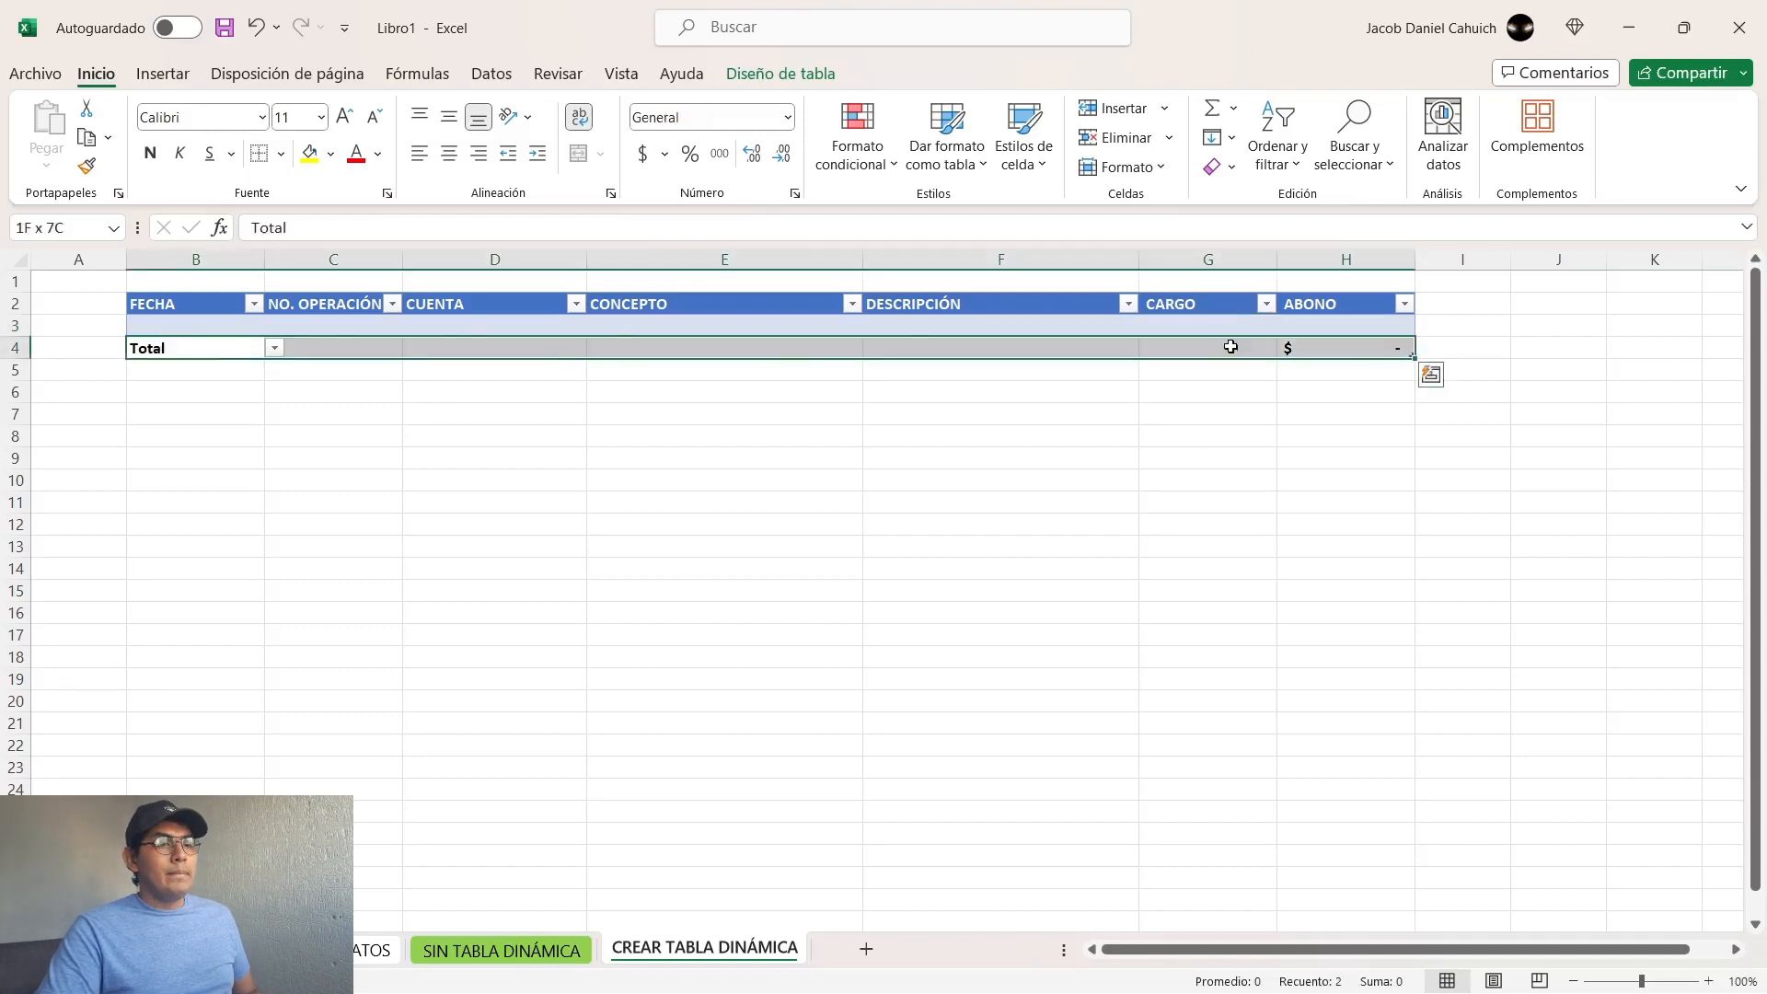
left_click(1226, 350)
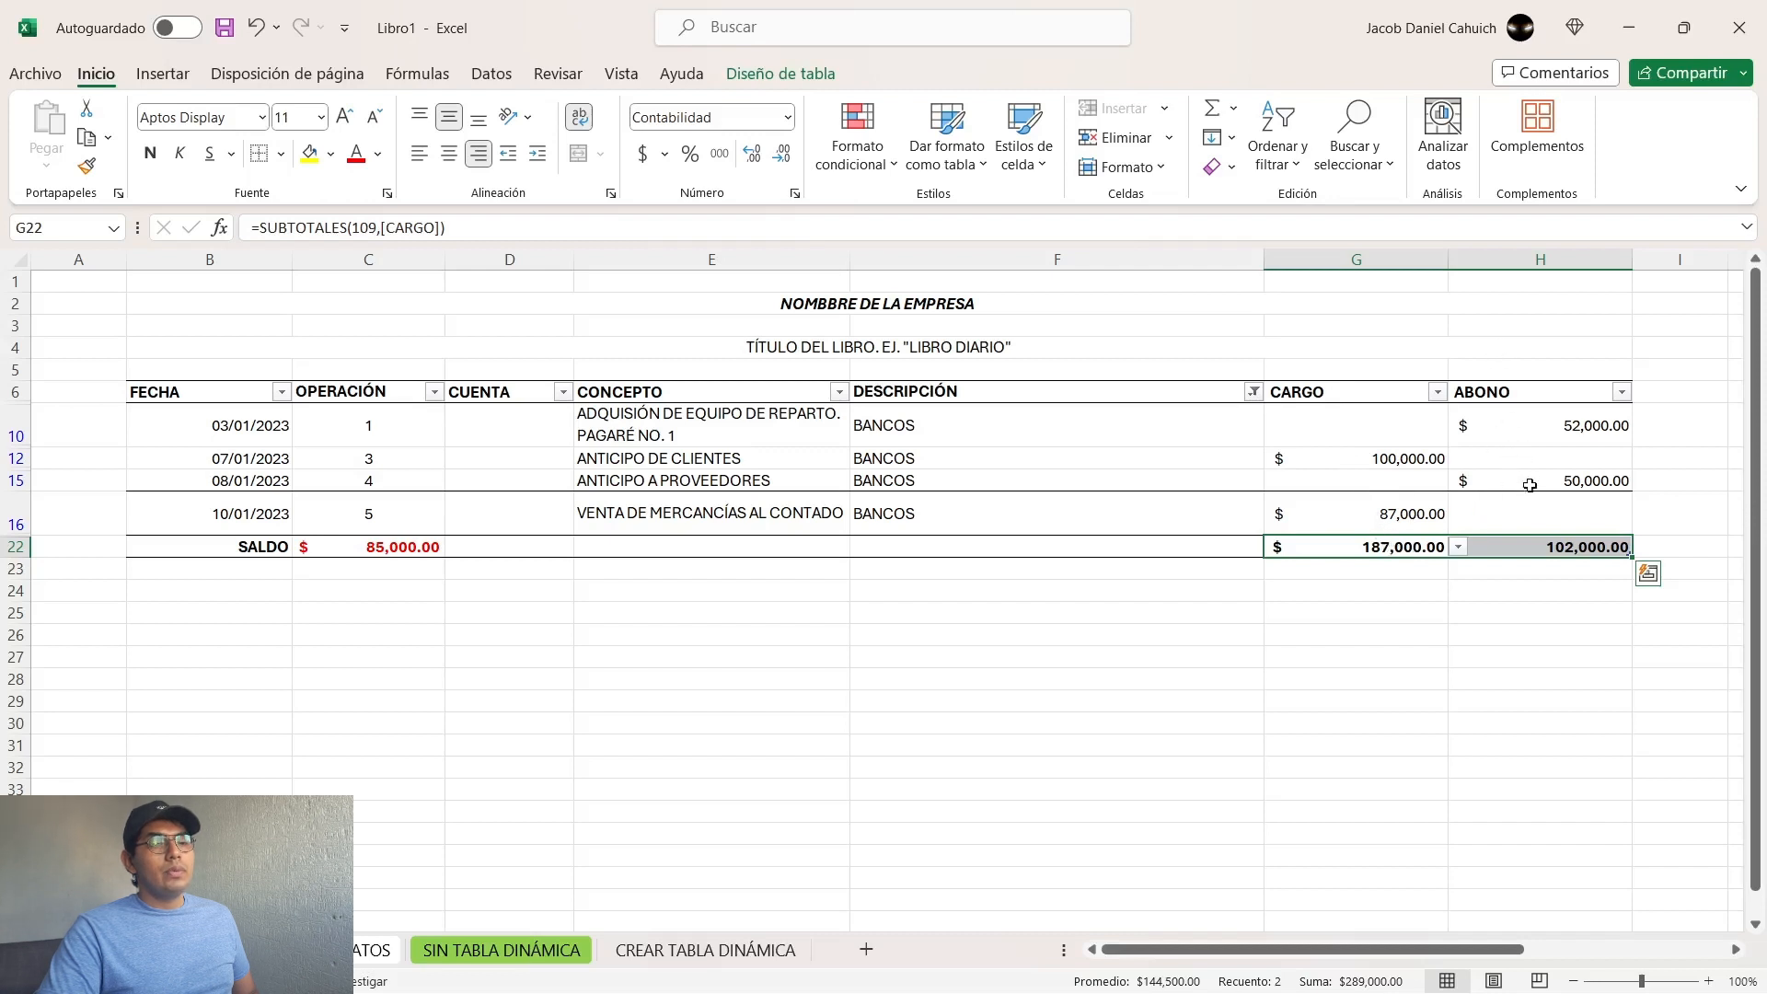
left_click(1200, 685)
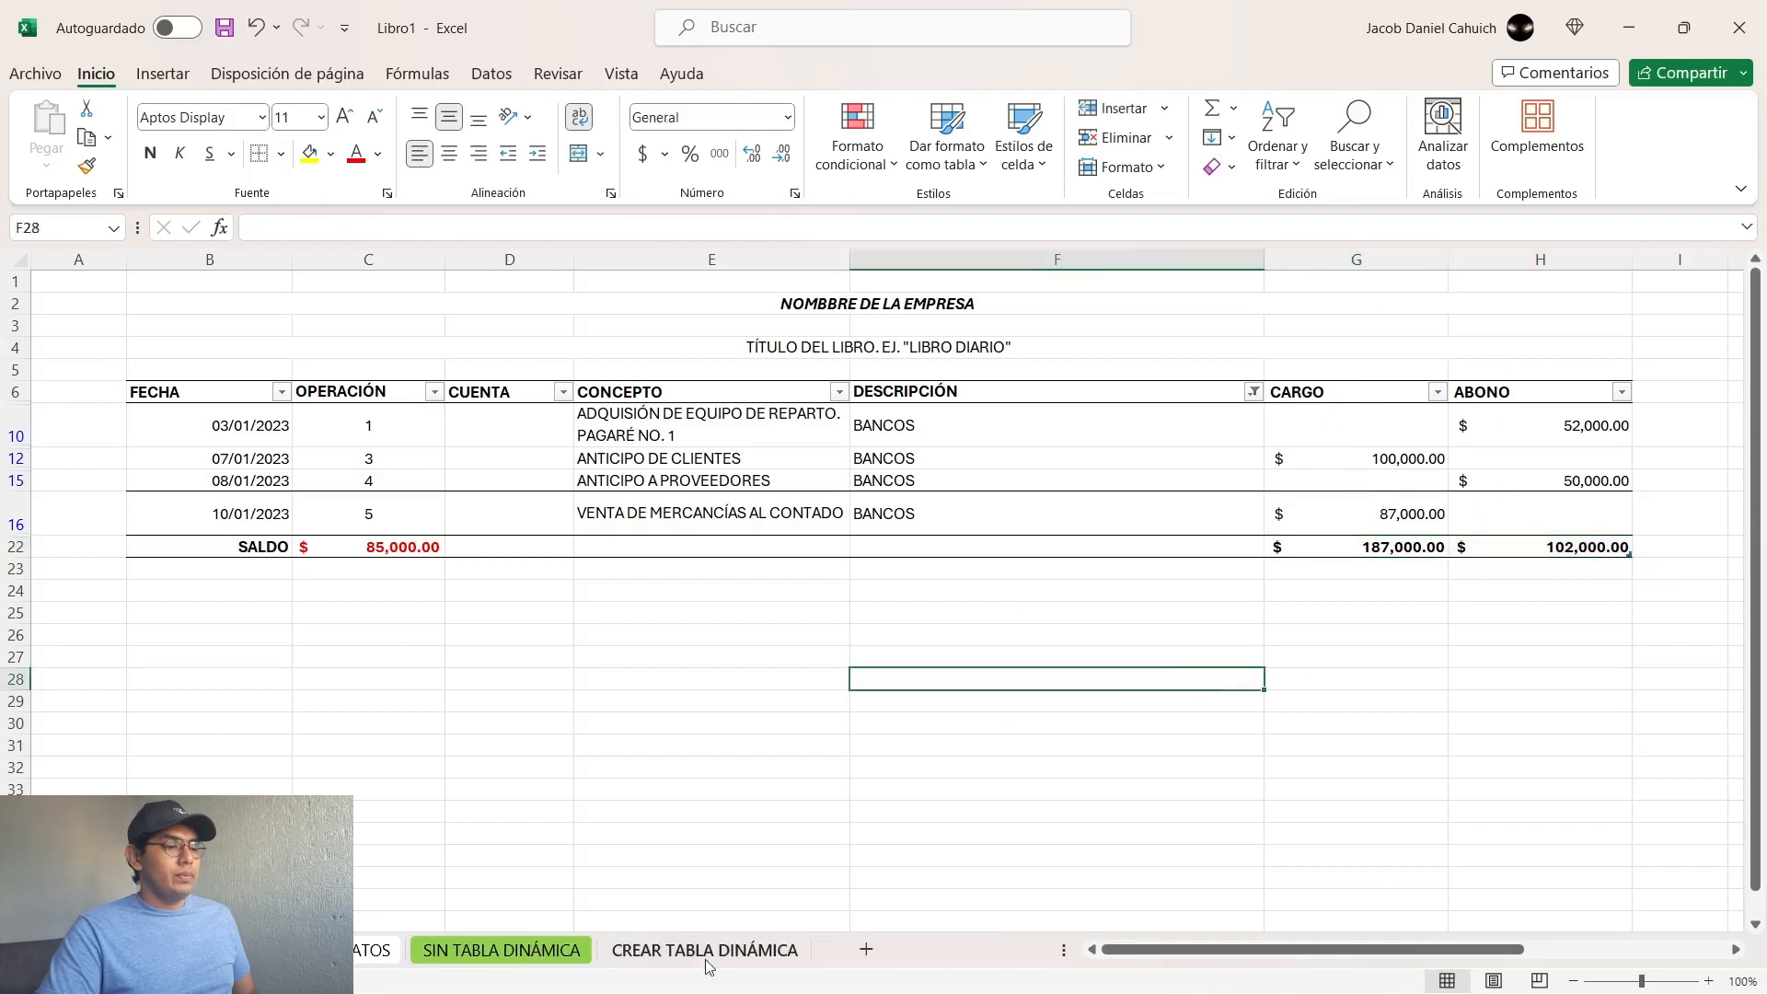
Step: Set the total row of the CREAR TABLA DINÁMICA table to Suma for both the CARGO and ABONO columns
left_click(709, 957)
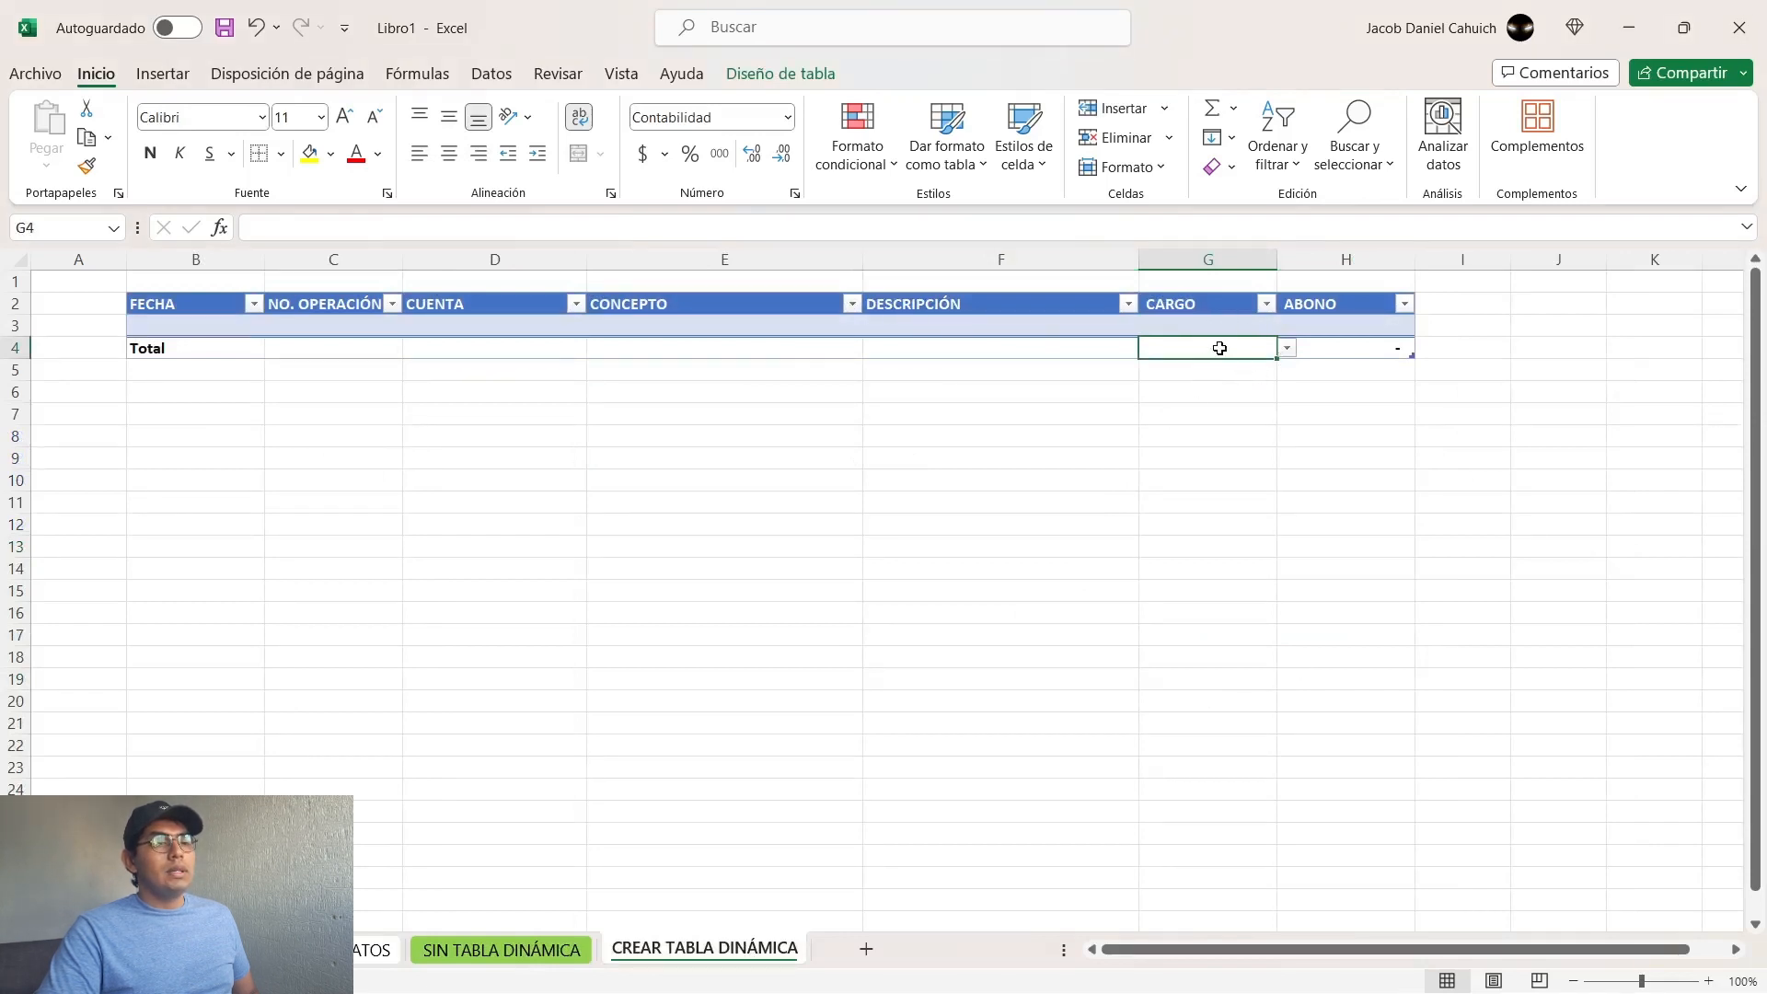
left_click(1288, 348)
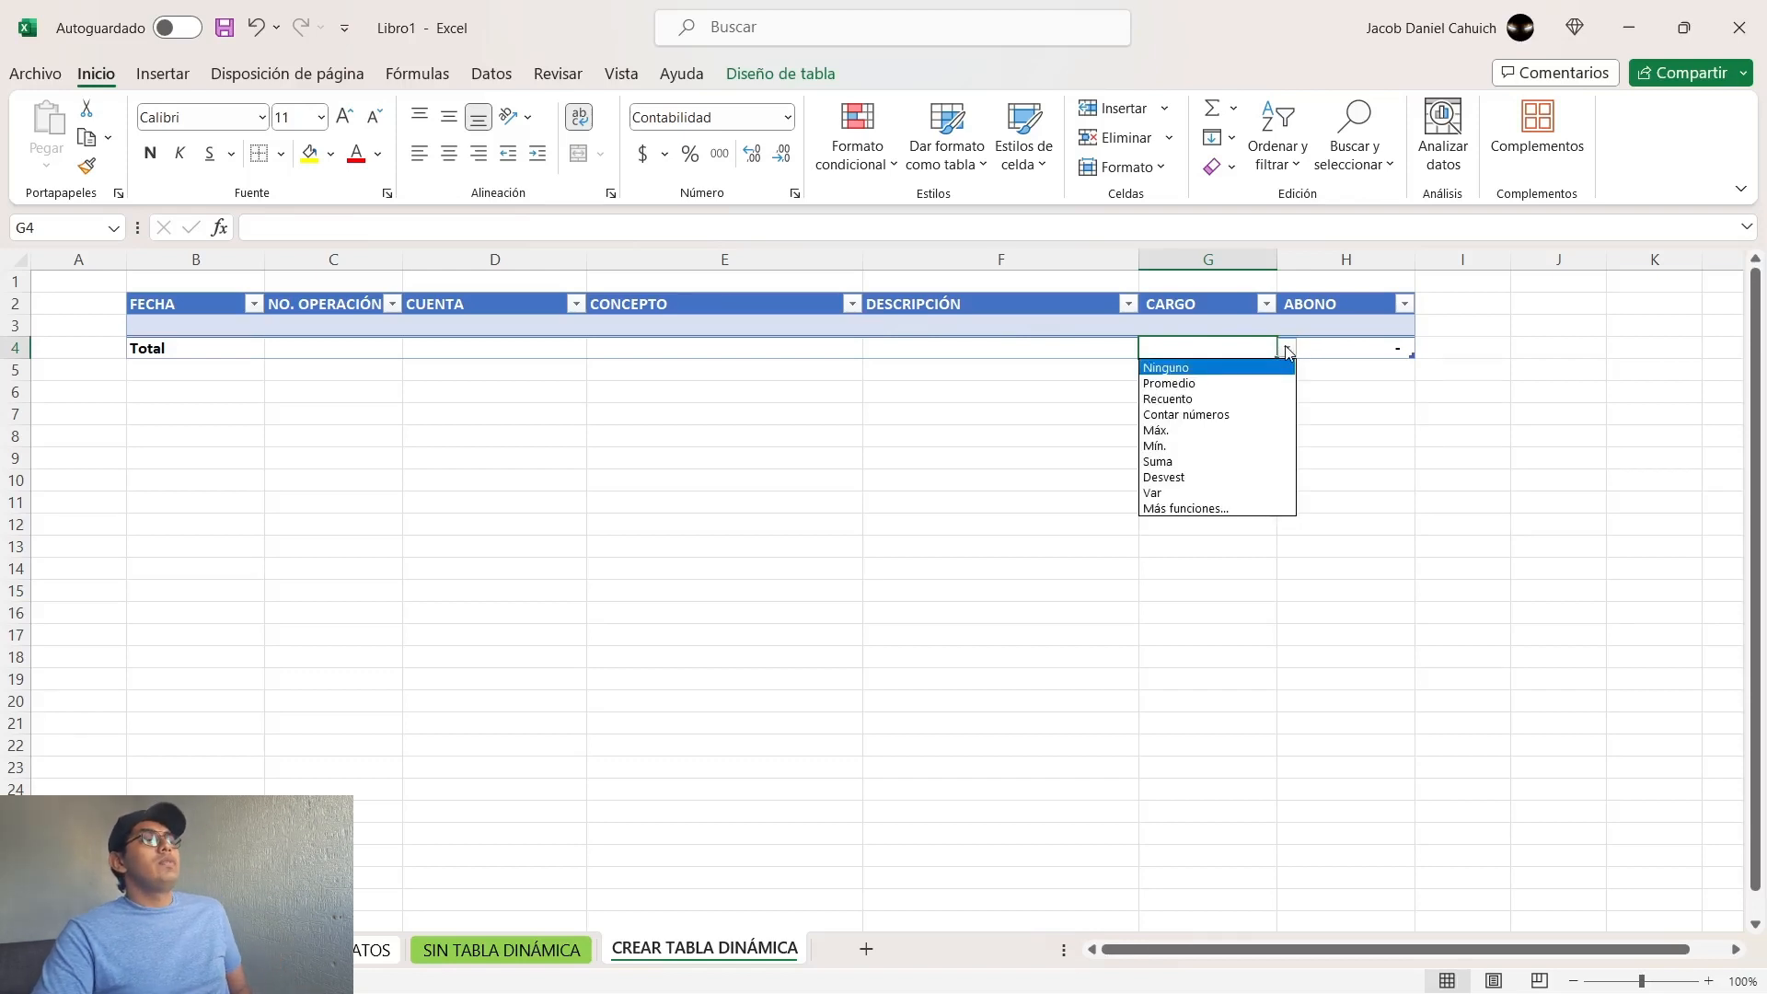
left_click(1165, 462)
left_click(1371, 350)
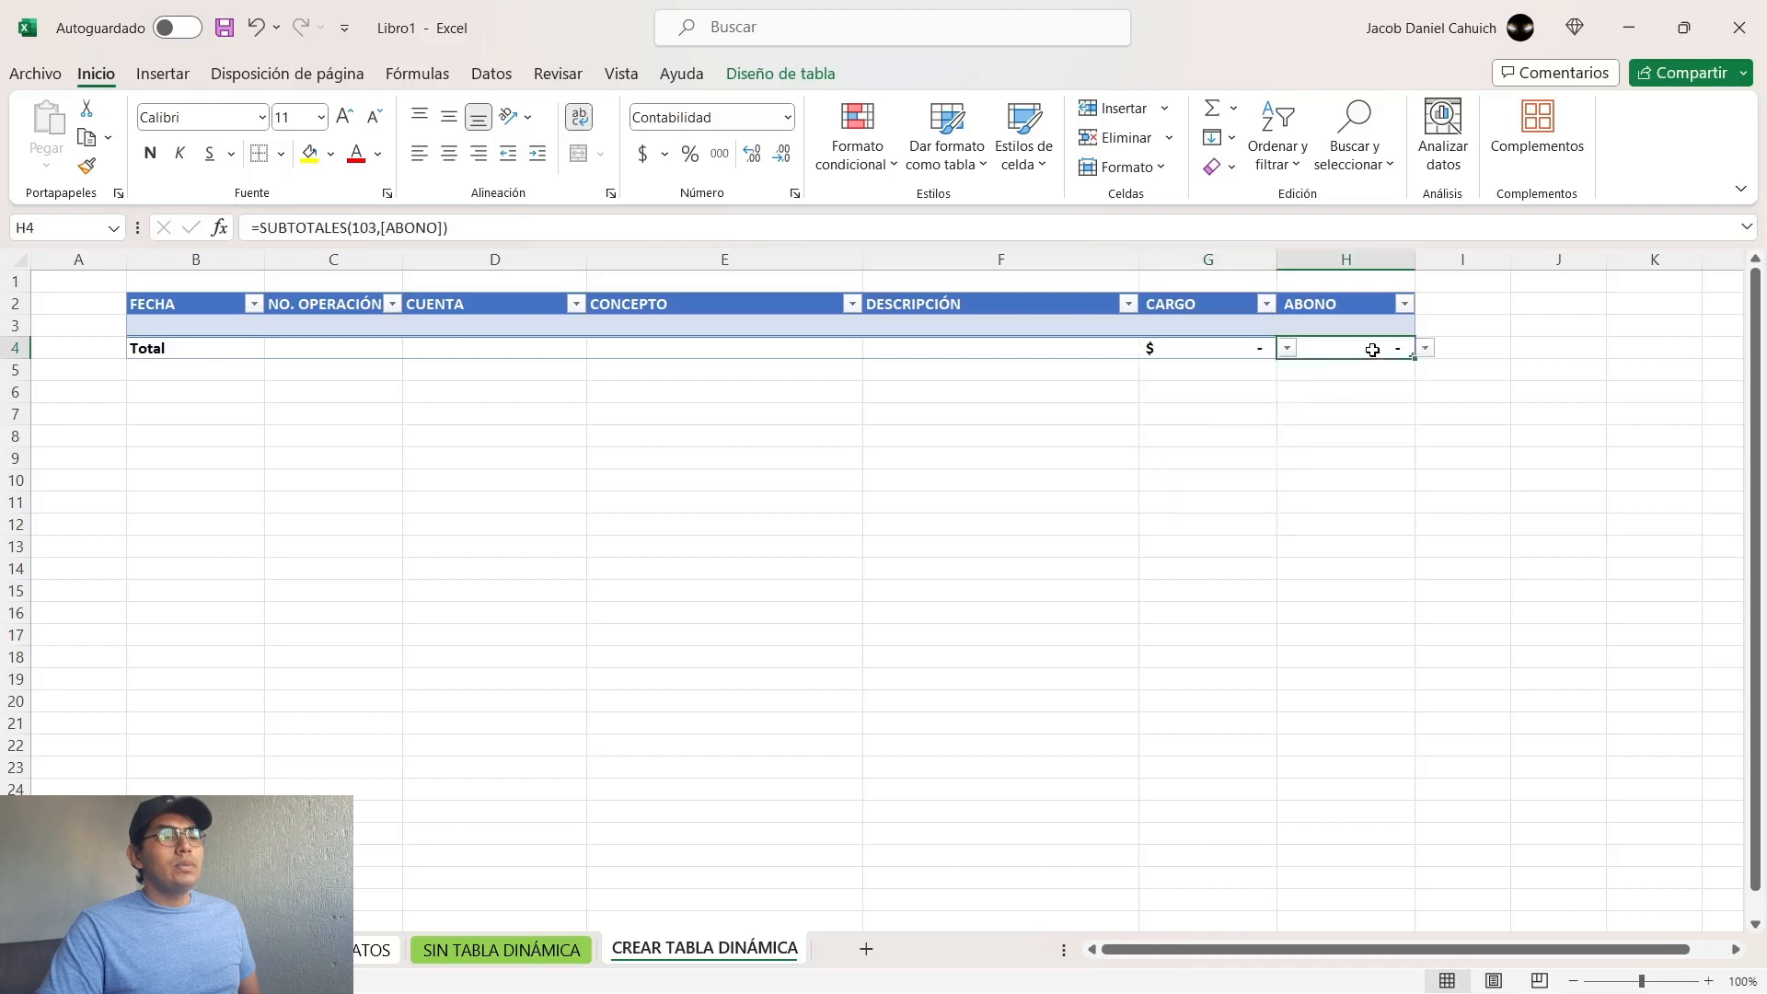
left_click(1425, 350)
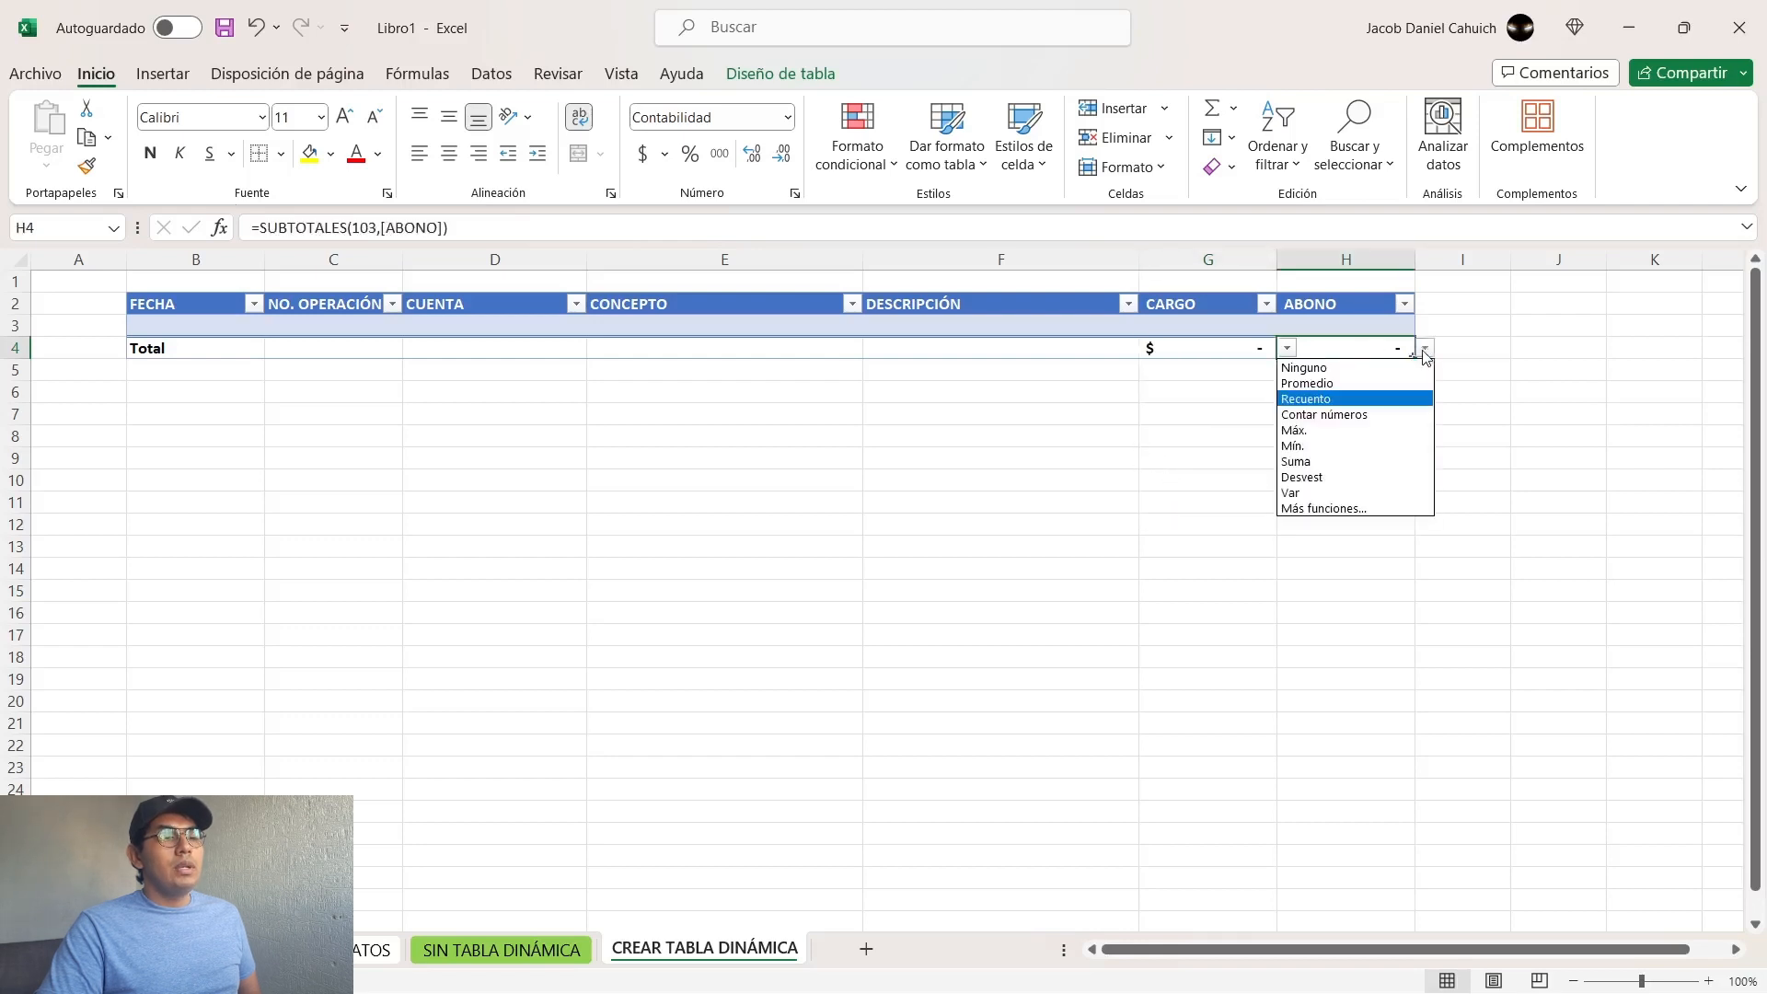
left_click(1305, 463)
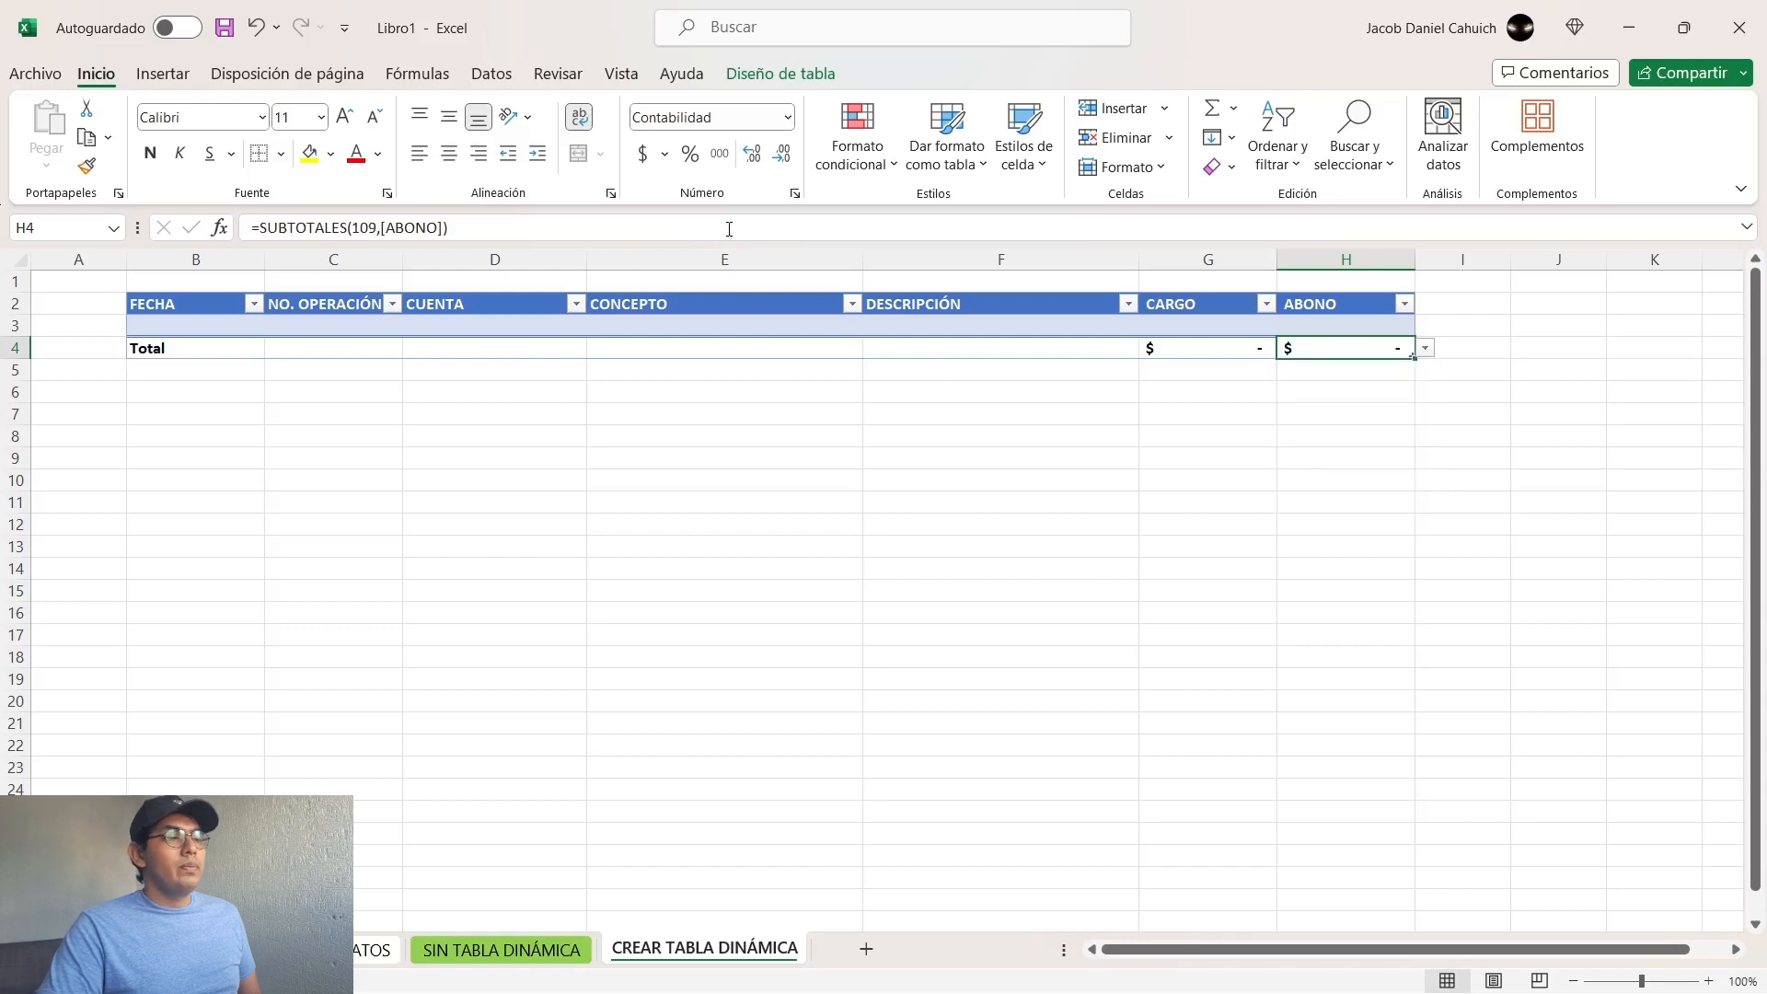
Step: Label the total row SALDO in B4 and enter a formula in C4 subtracting the ABONO total from the CARGO total
left_click(183, 349)
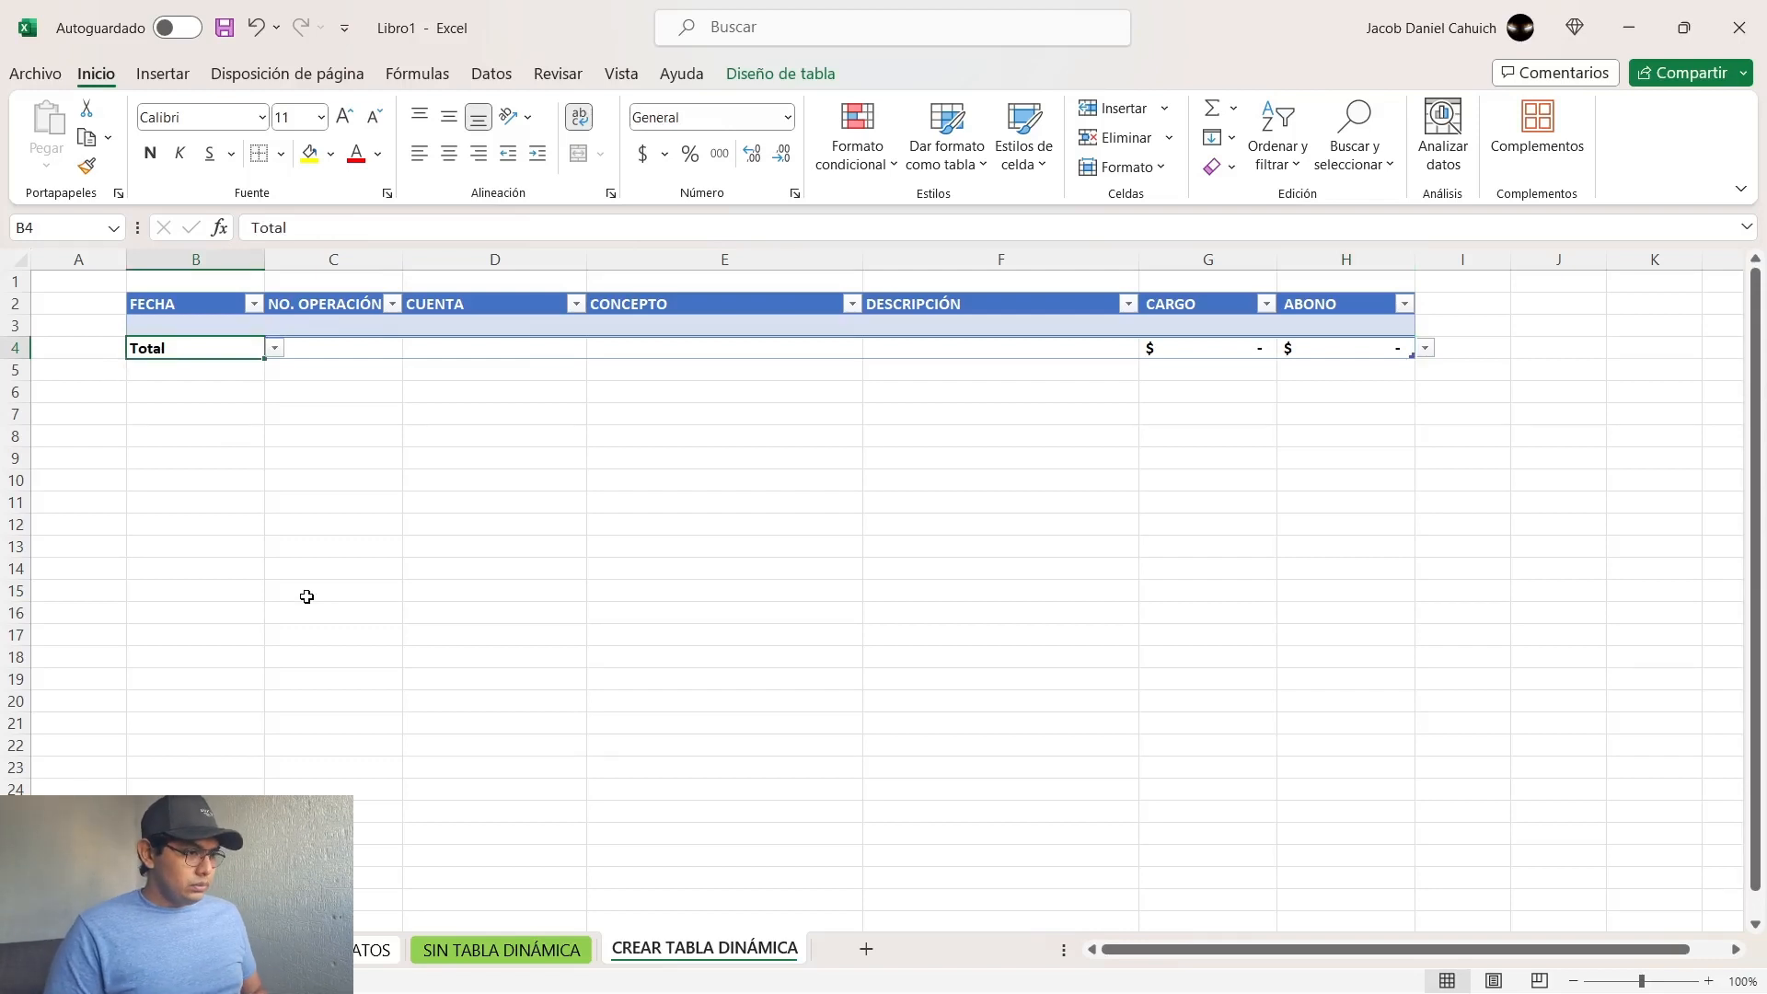
type("SALDO")
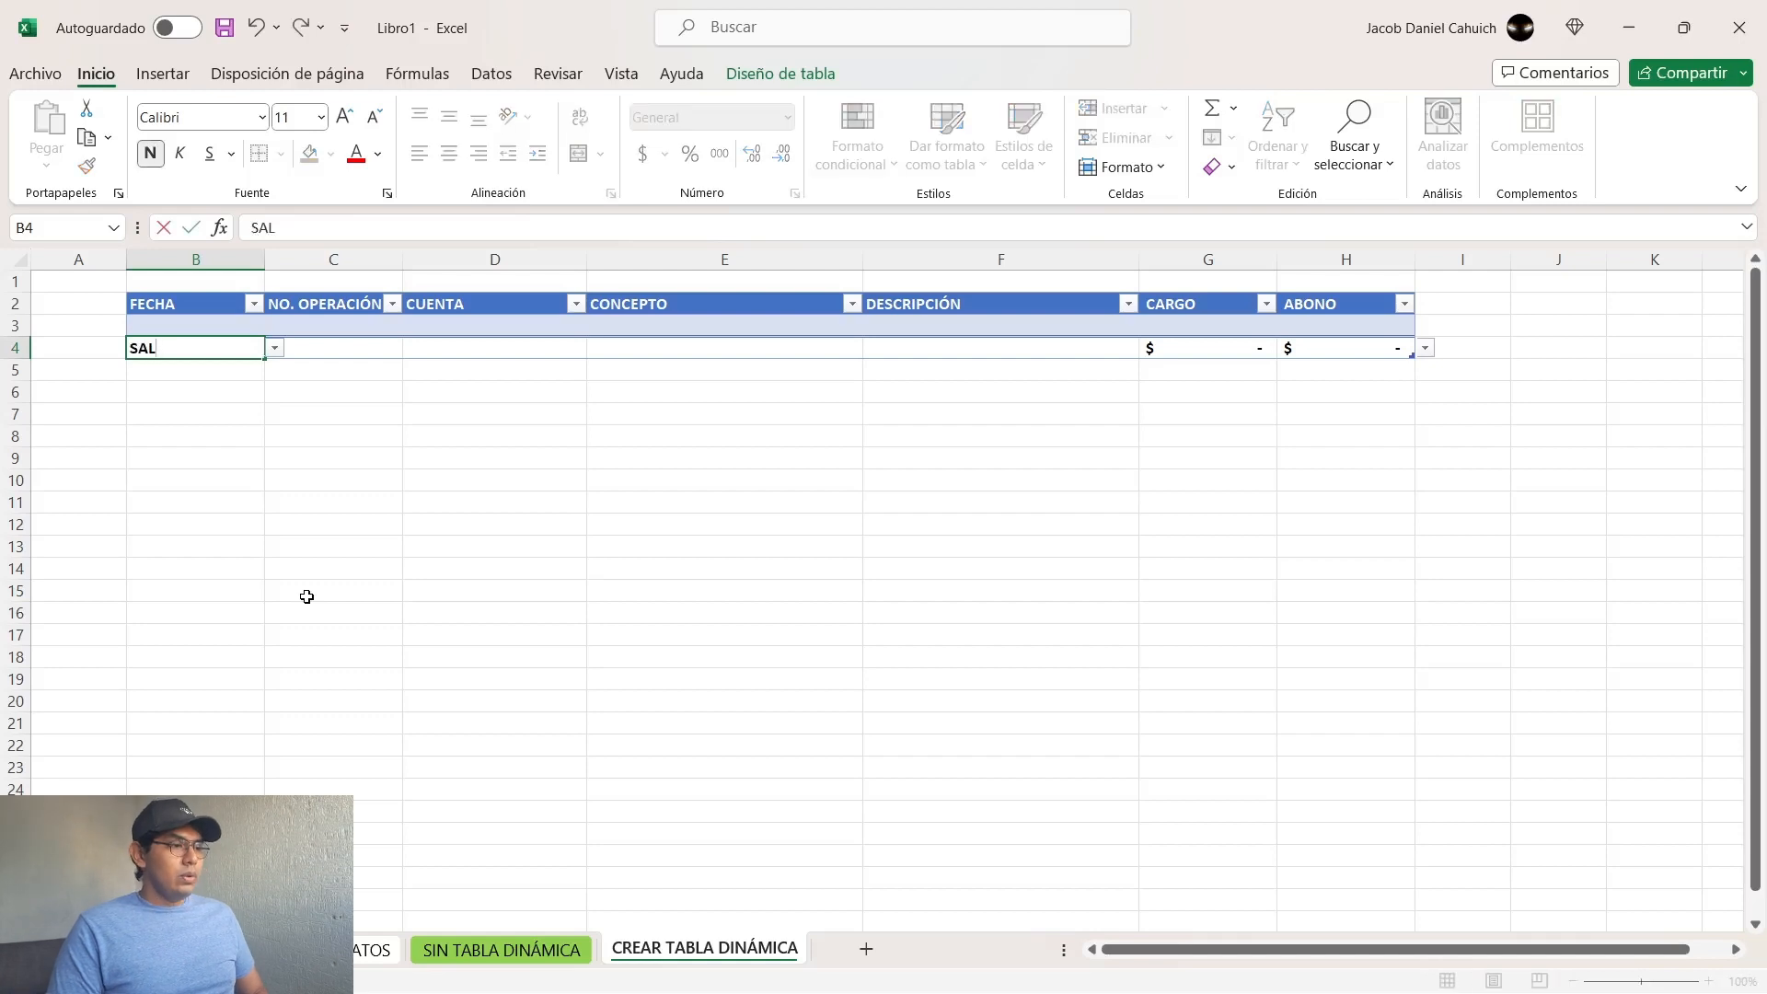
key("Tab")
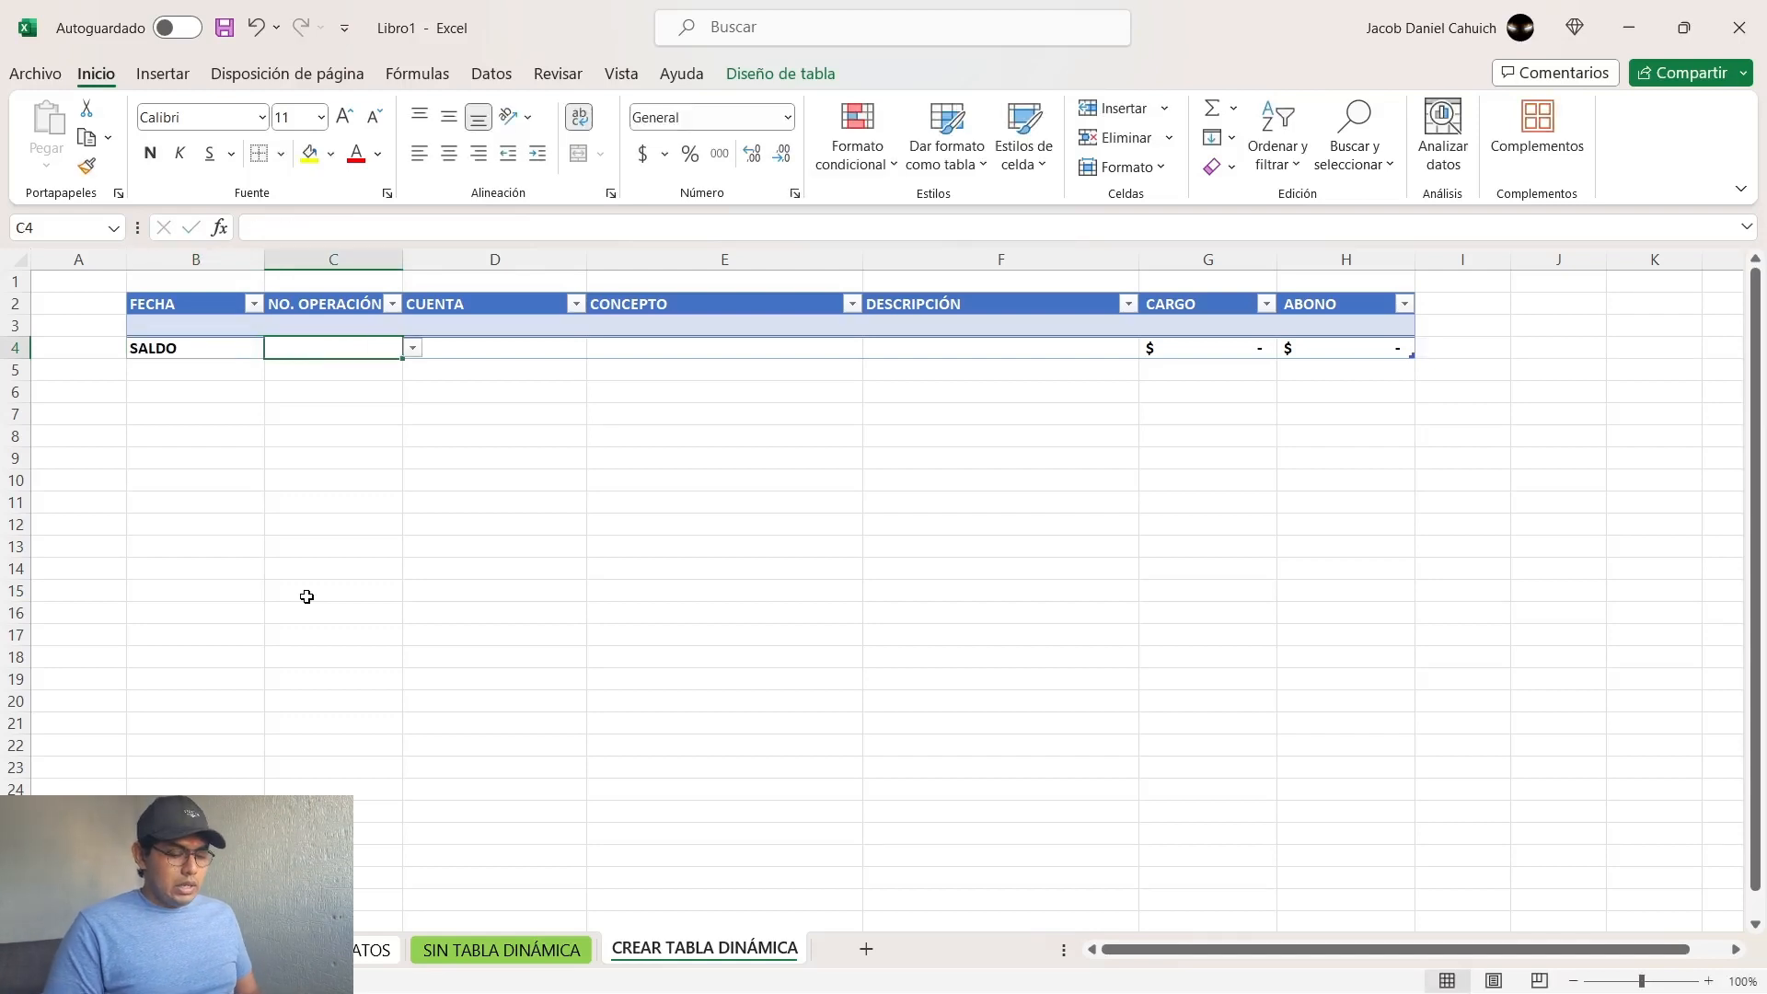
type("=")
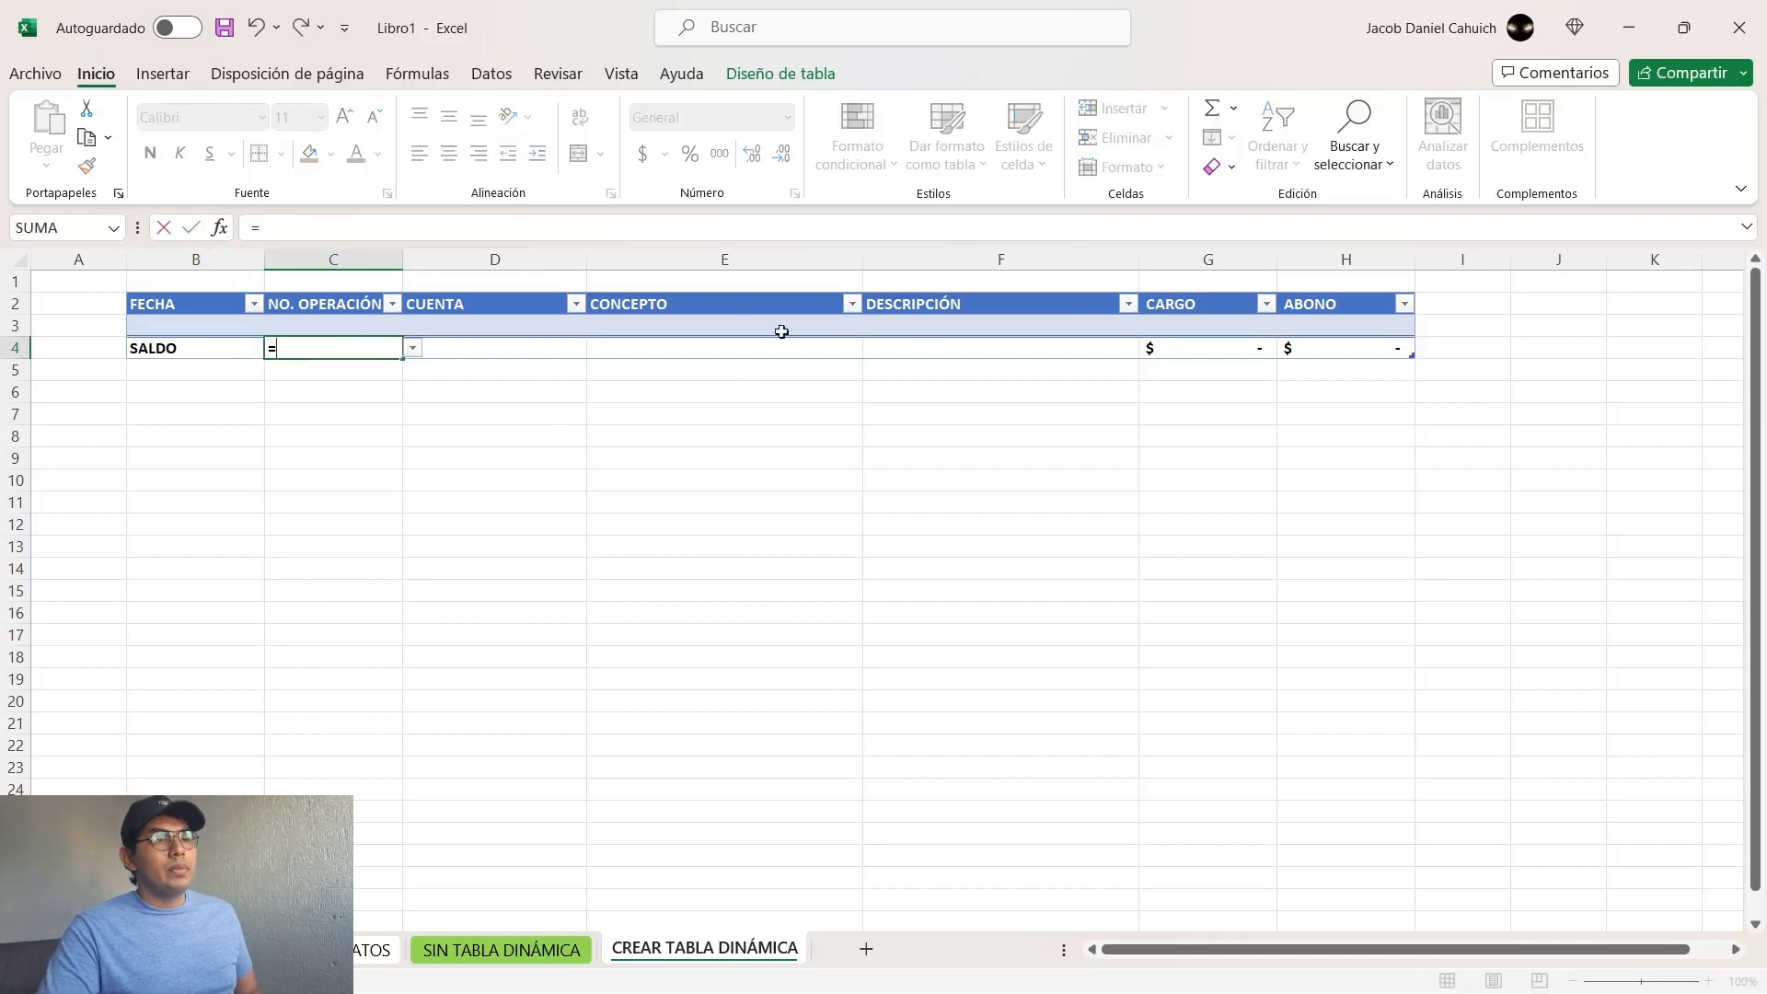
left_click(1202, 340)
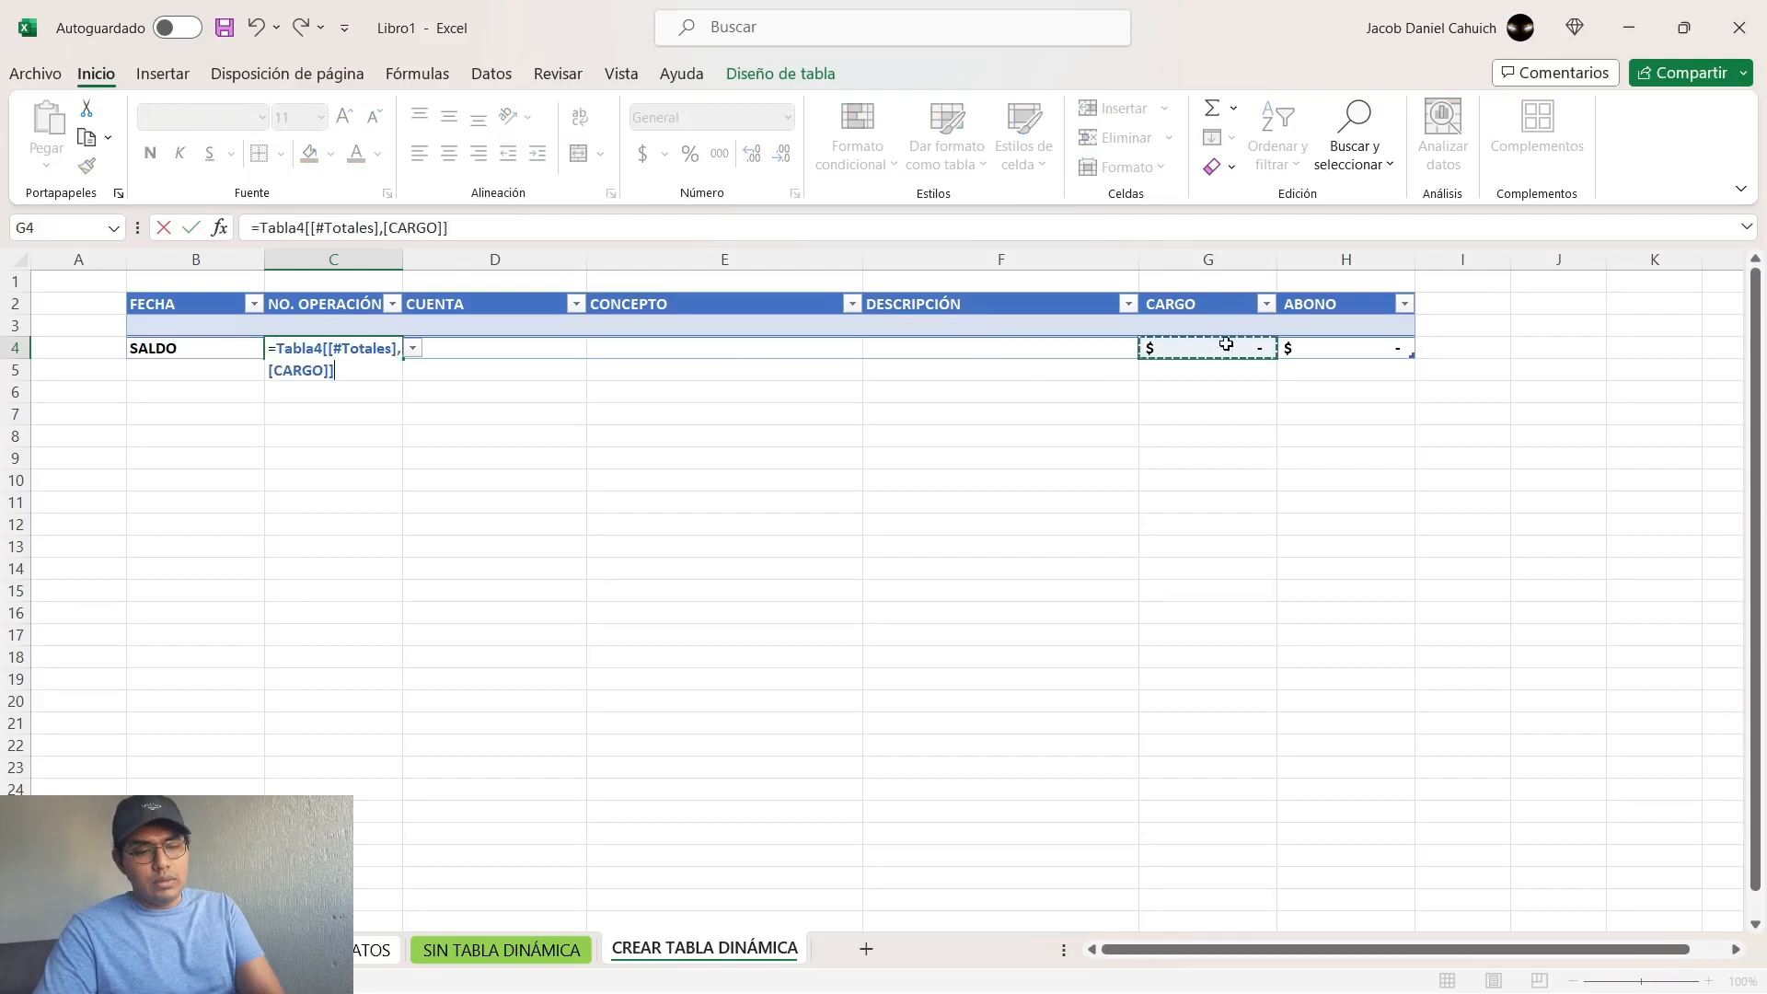
type("-")
left_click(1389, 353)
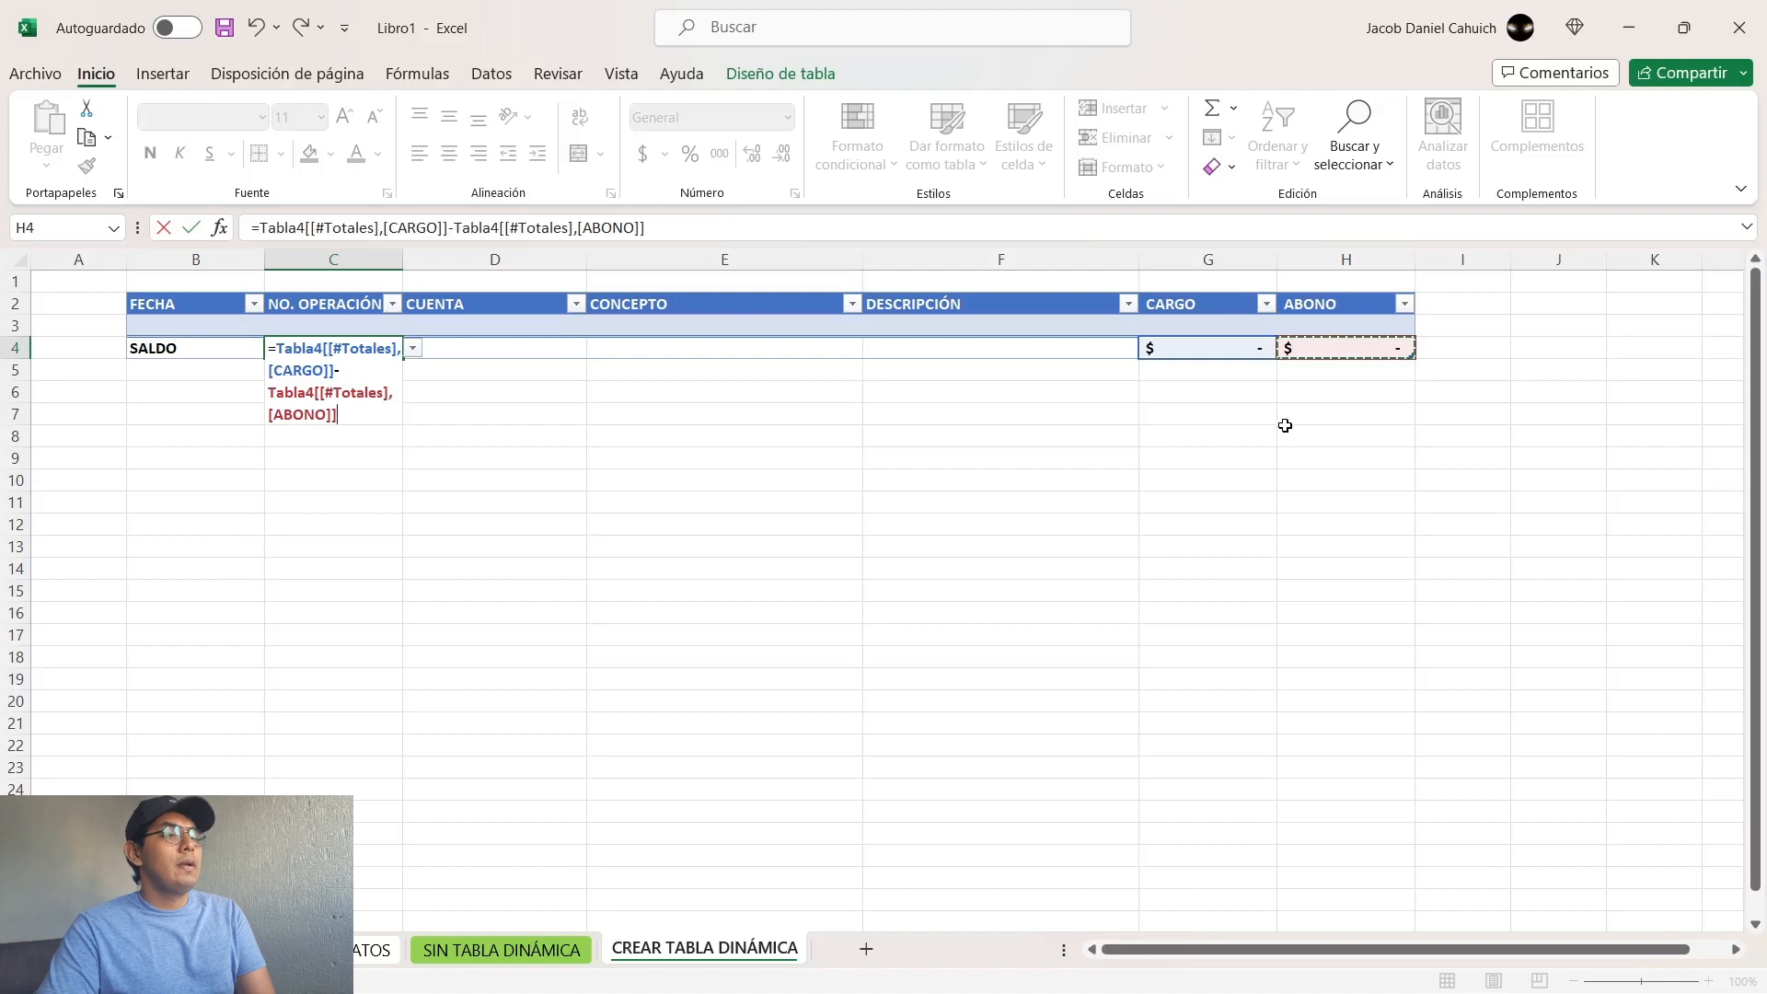
key("Return")
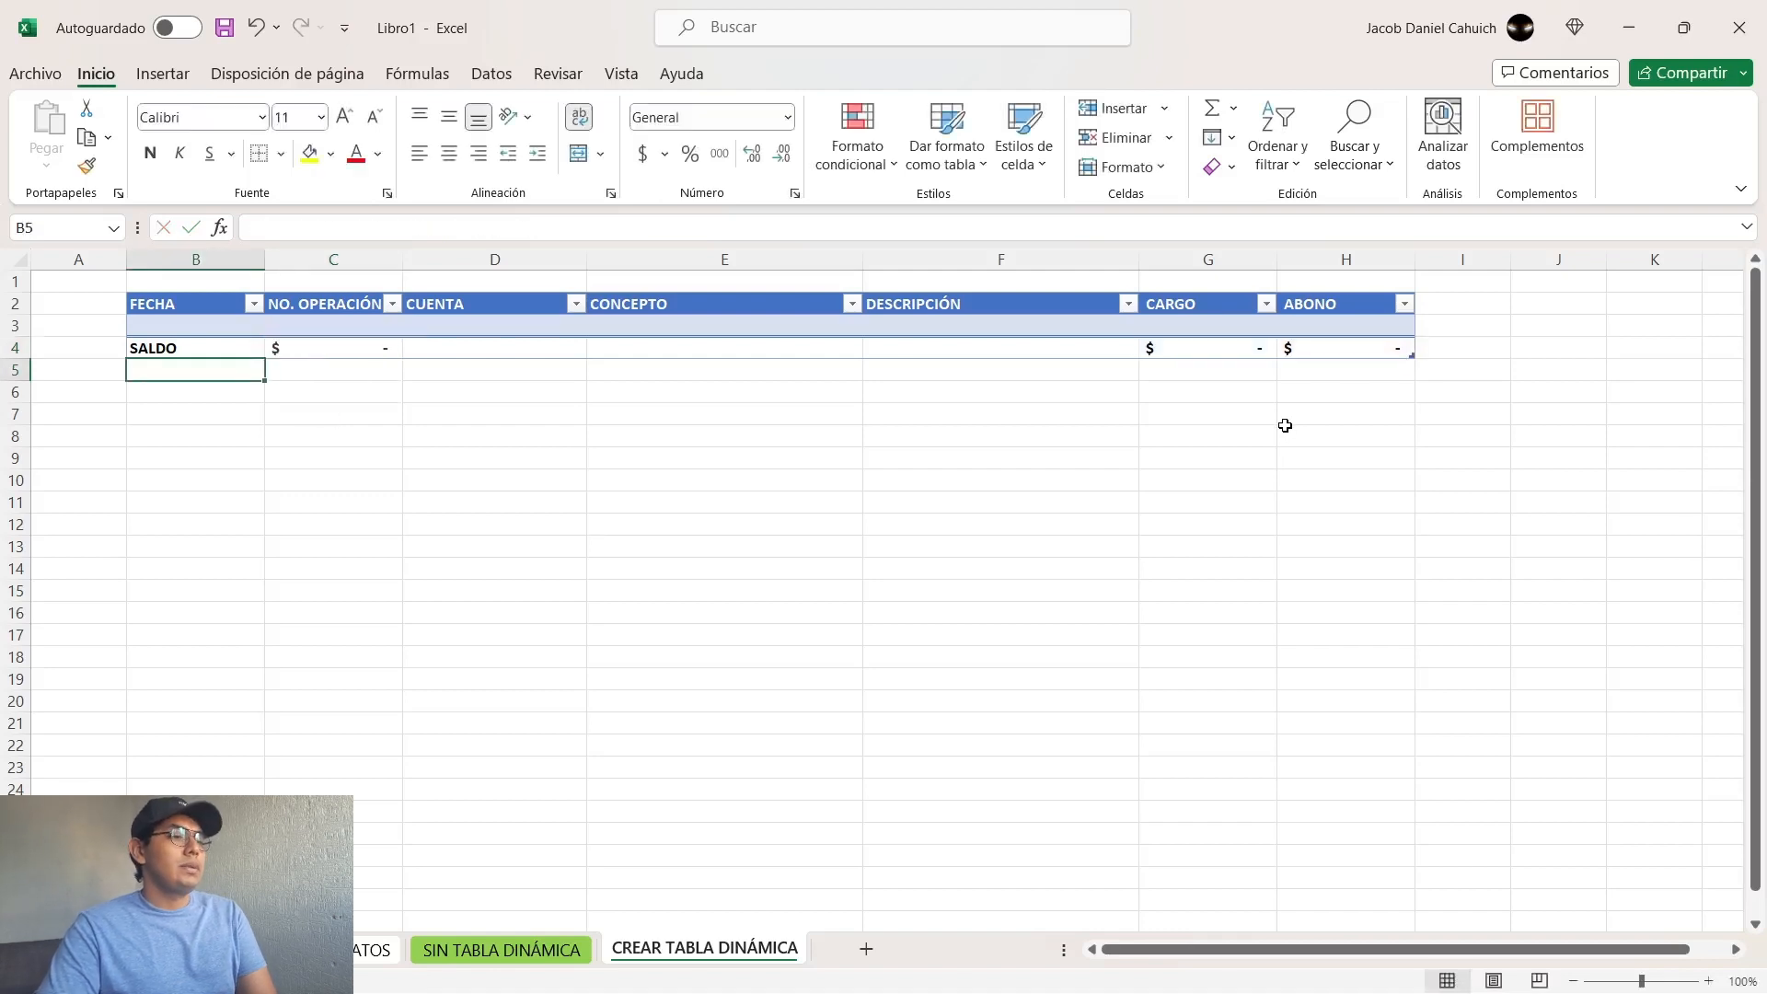
Step: Apply a red font color to the balance in C4
left_click(331, 351)
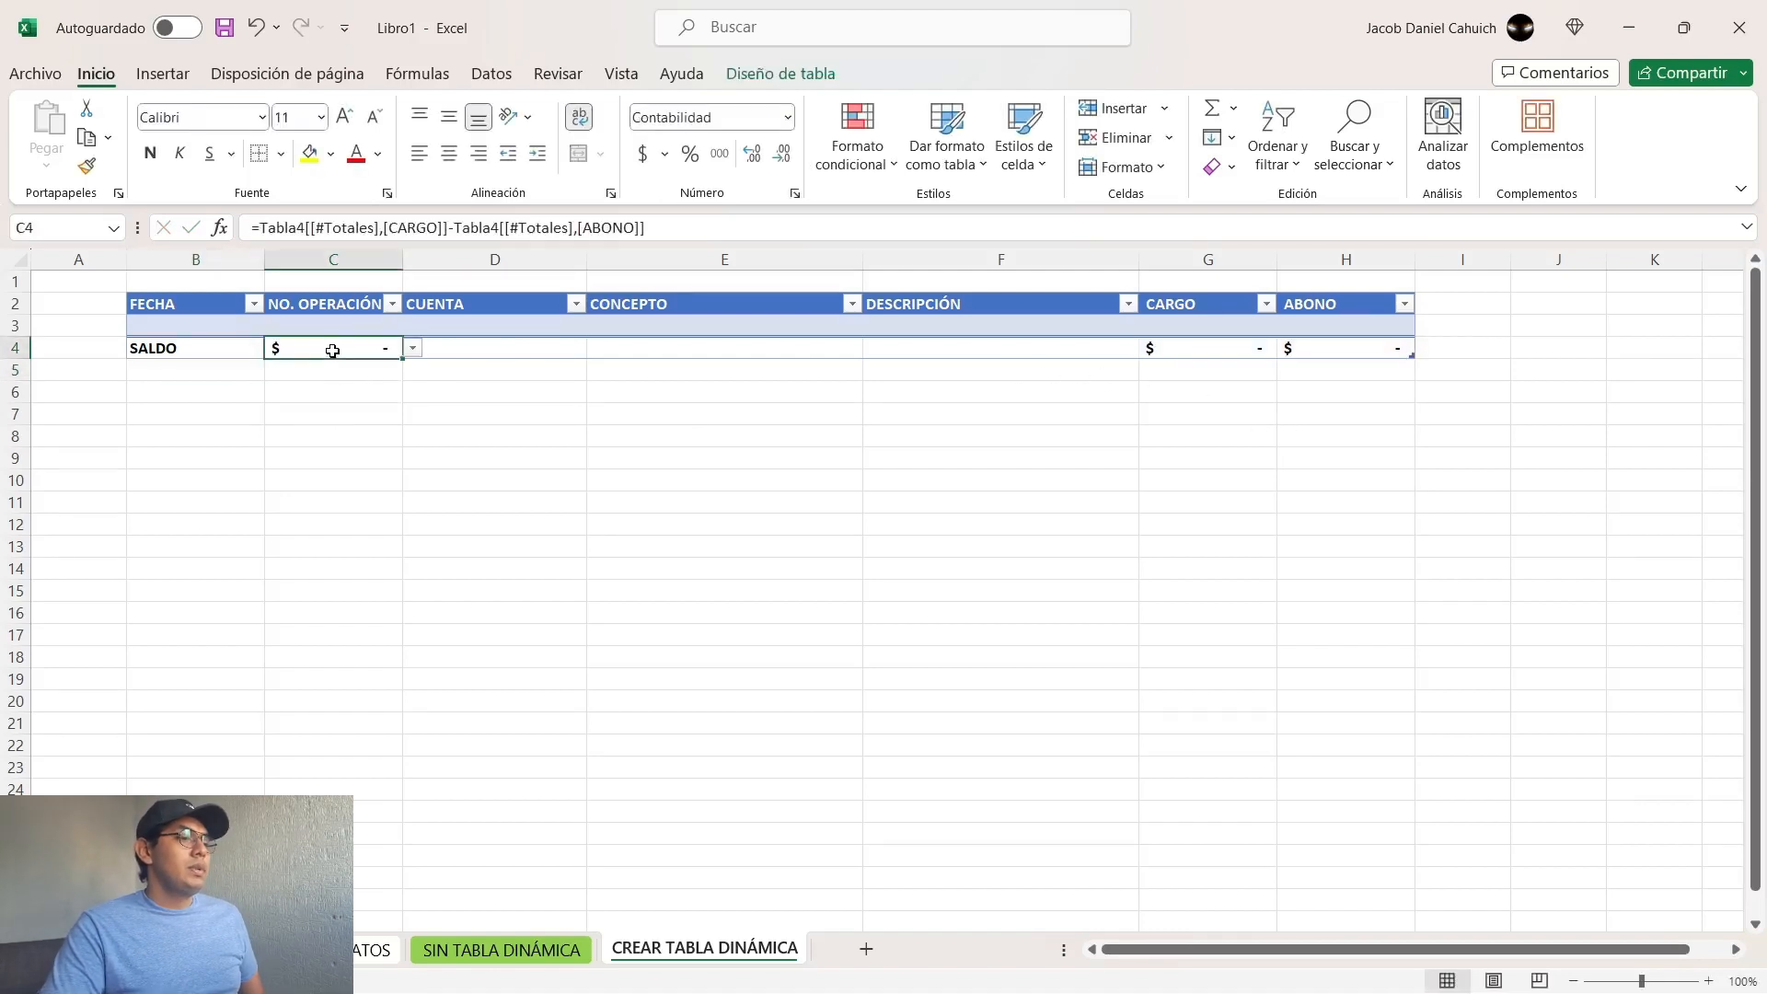
left_click(356, 152)
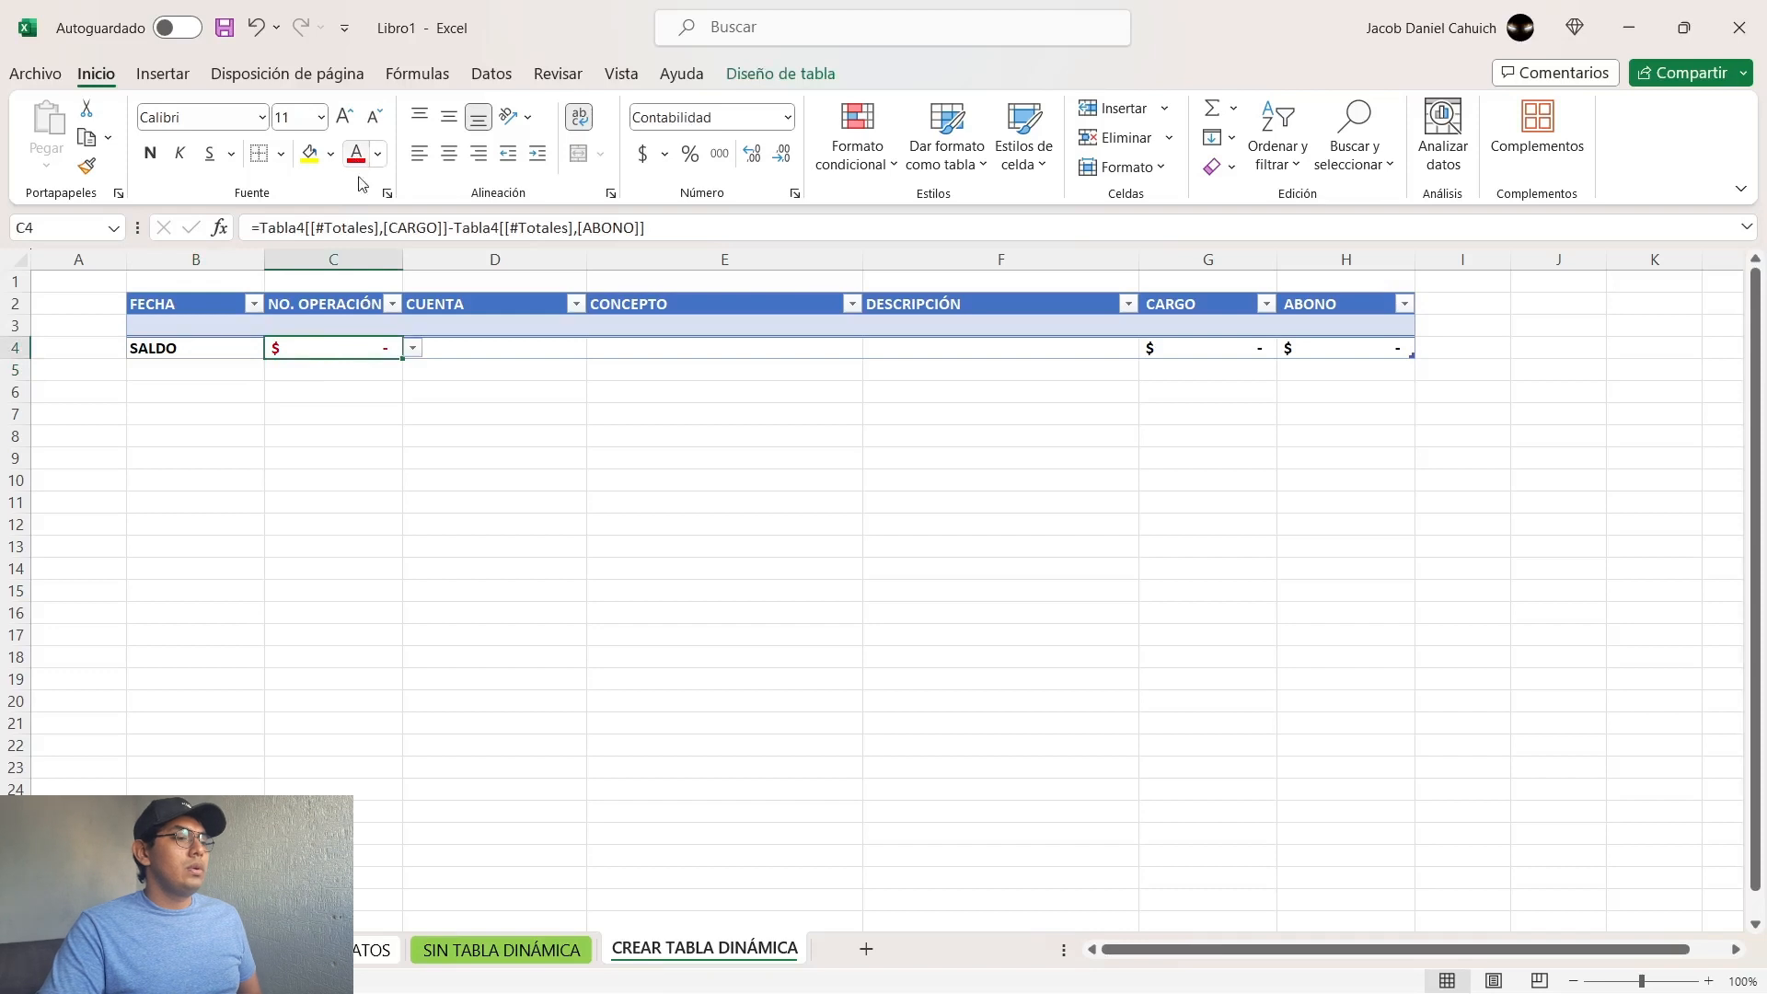
left_click(590, 452)
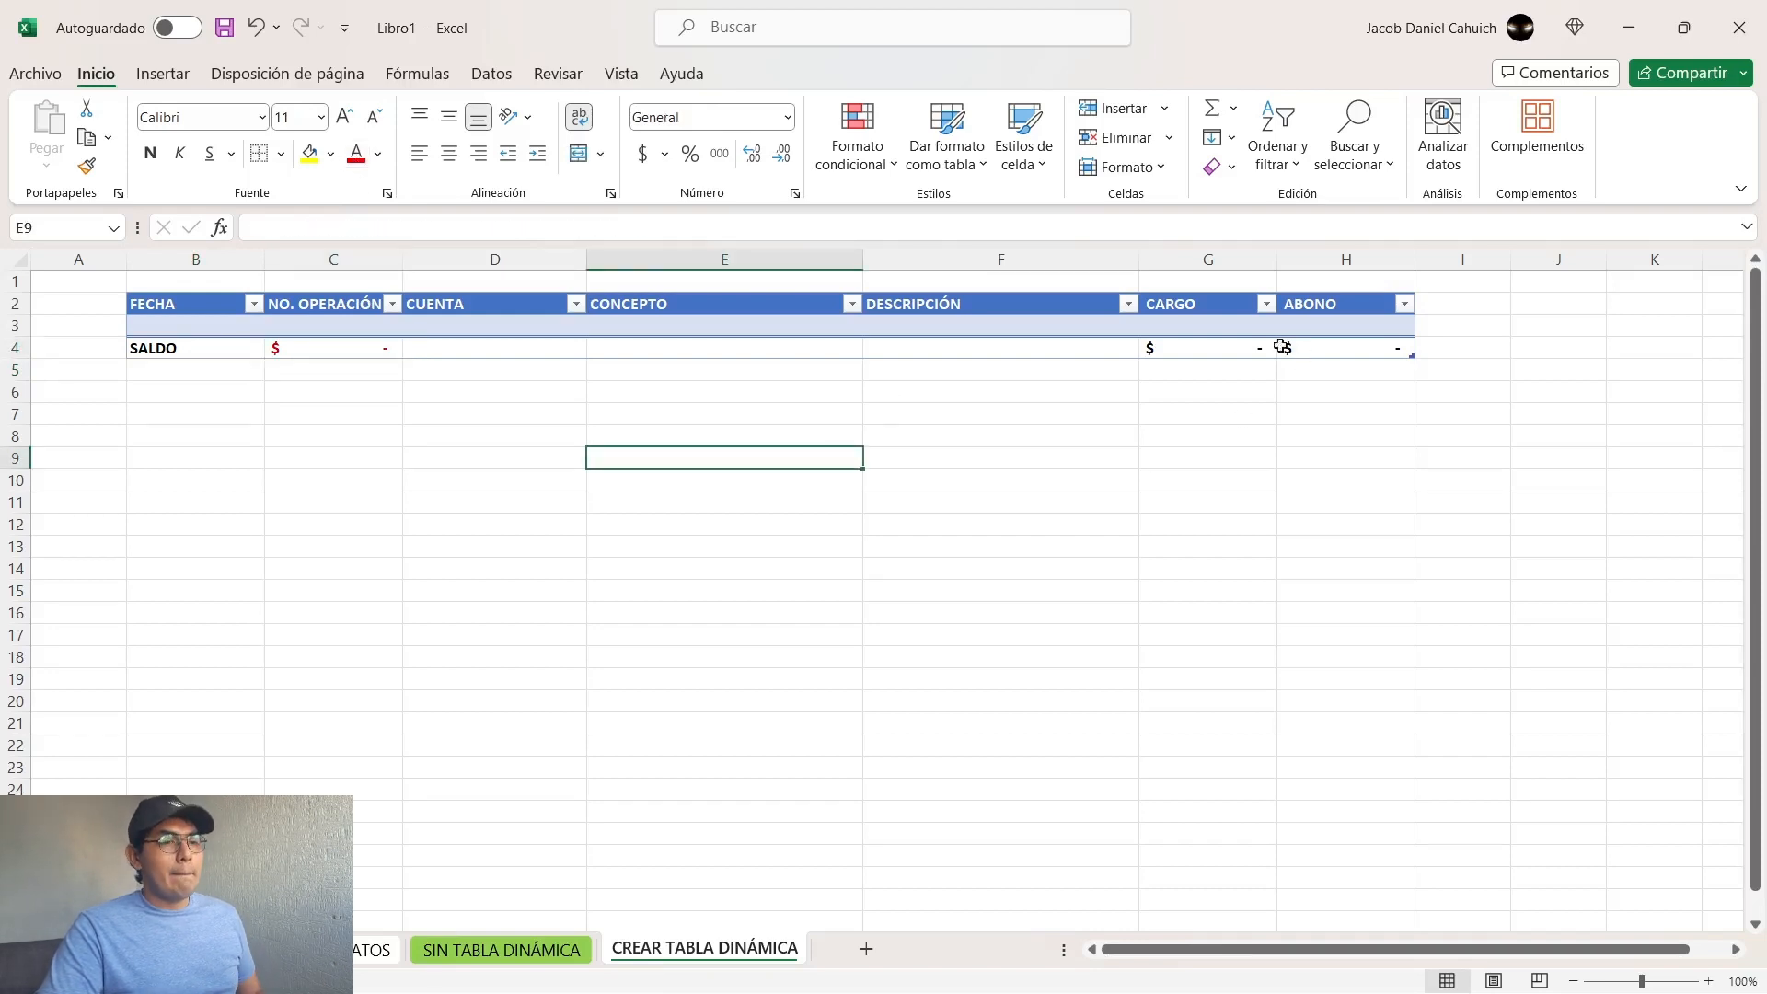
Step: Enter 100 in the first CARGO cell (G3) to test the totals and balance, and clear the cell
left_click(1238, 328)
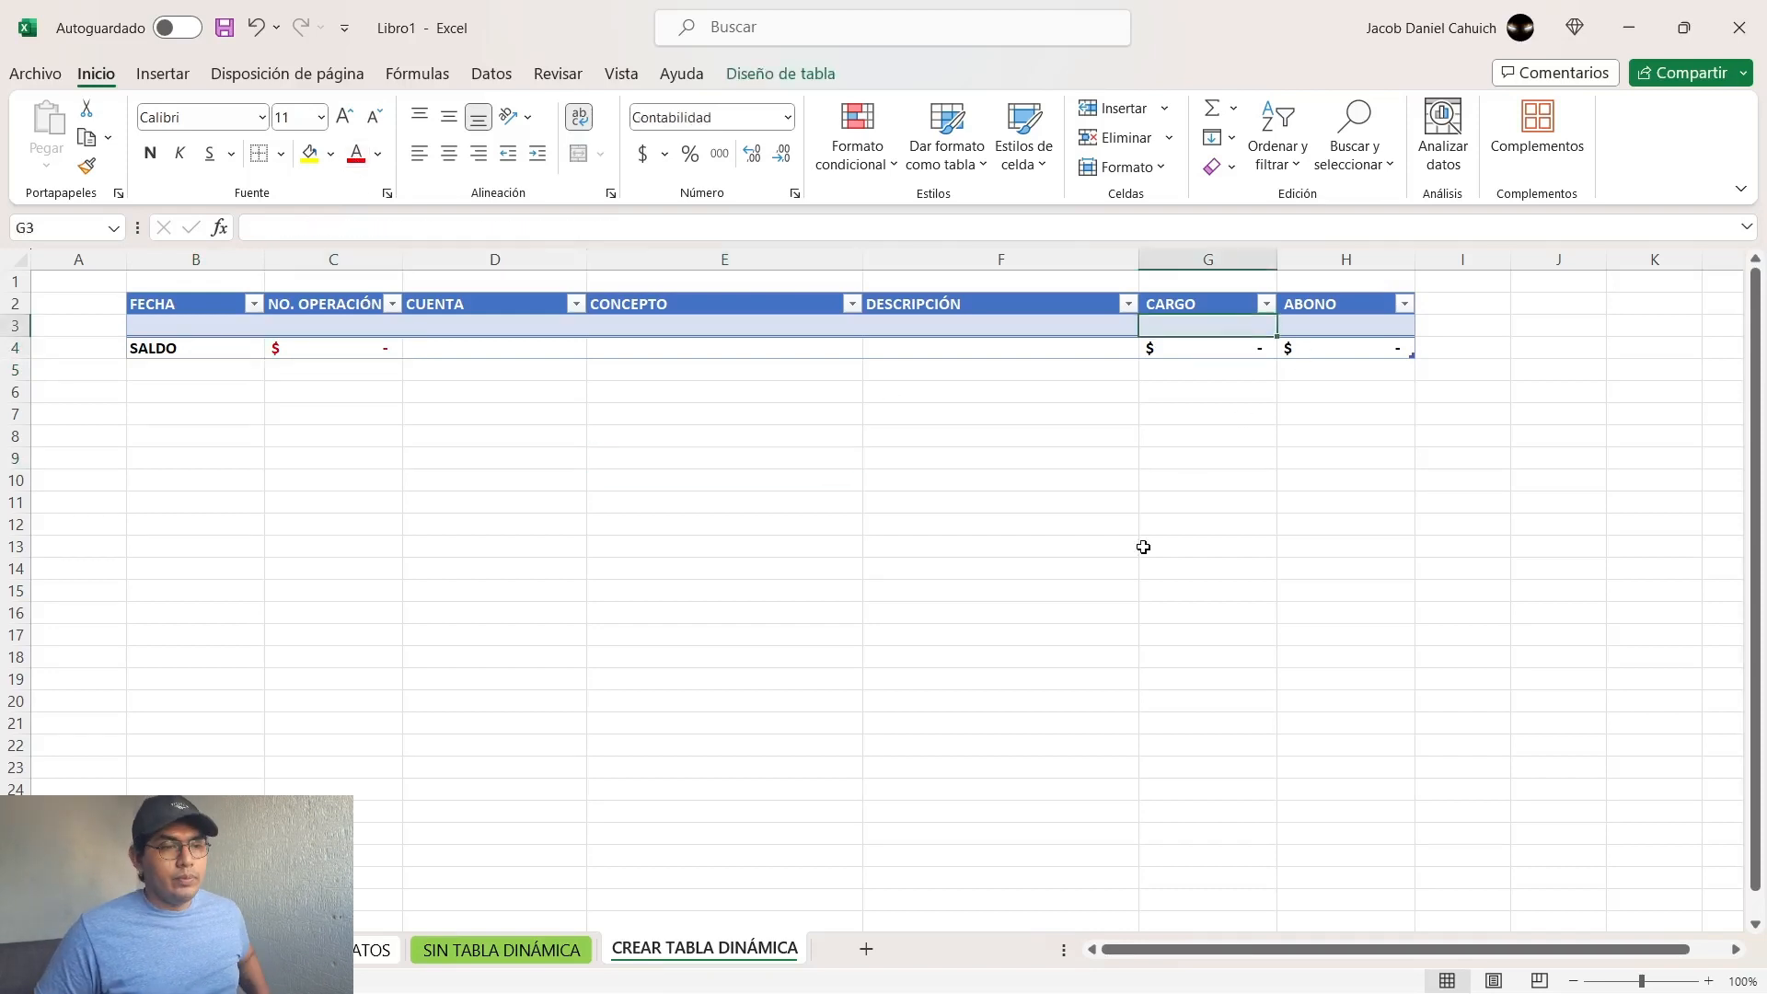
type("100")
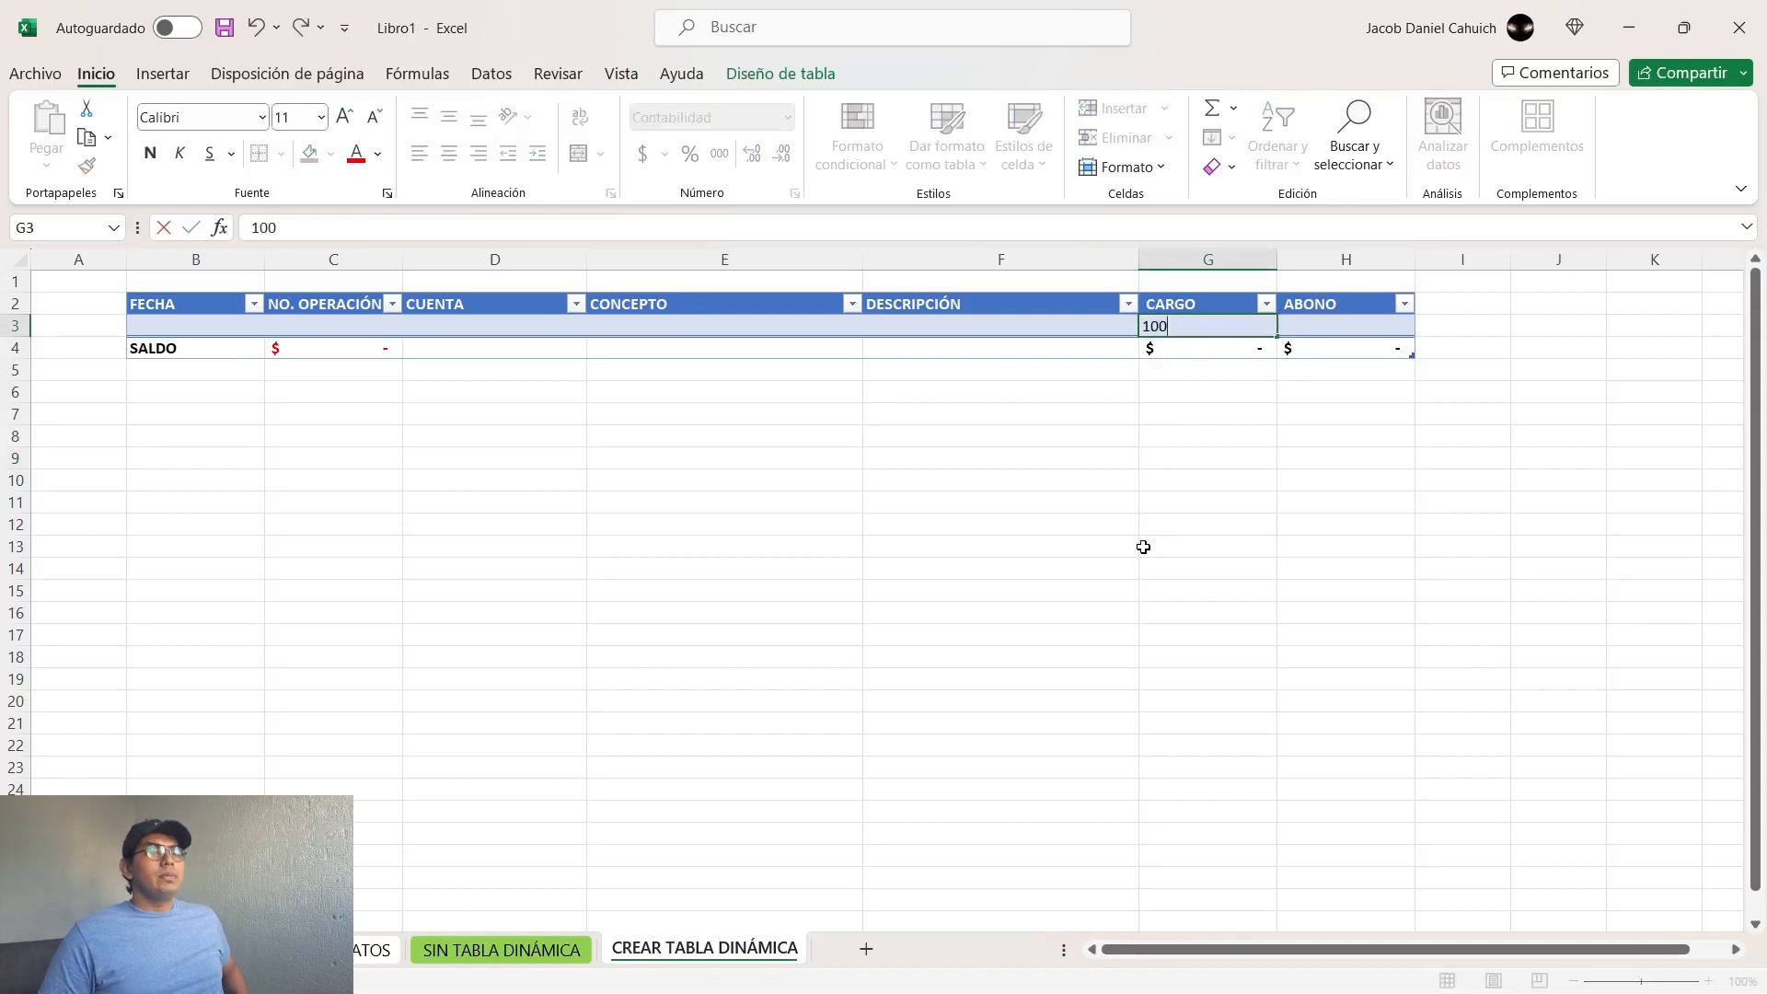
key("Return")
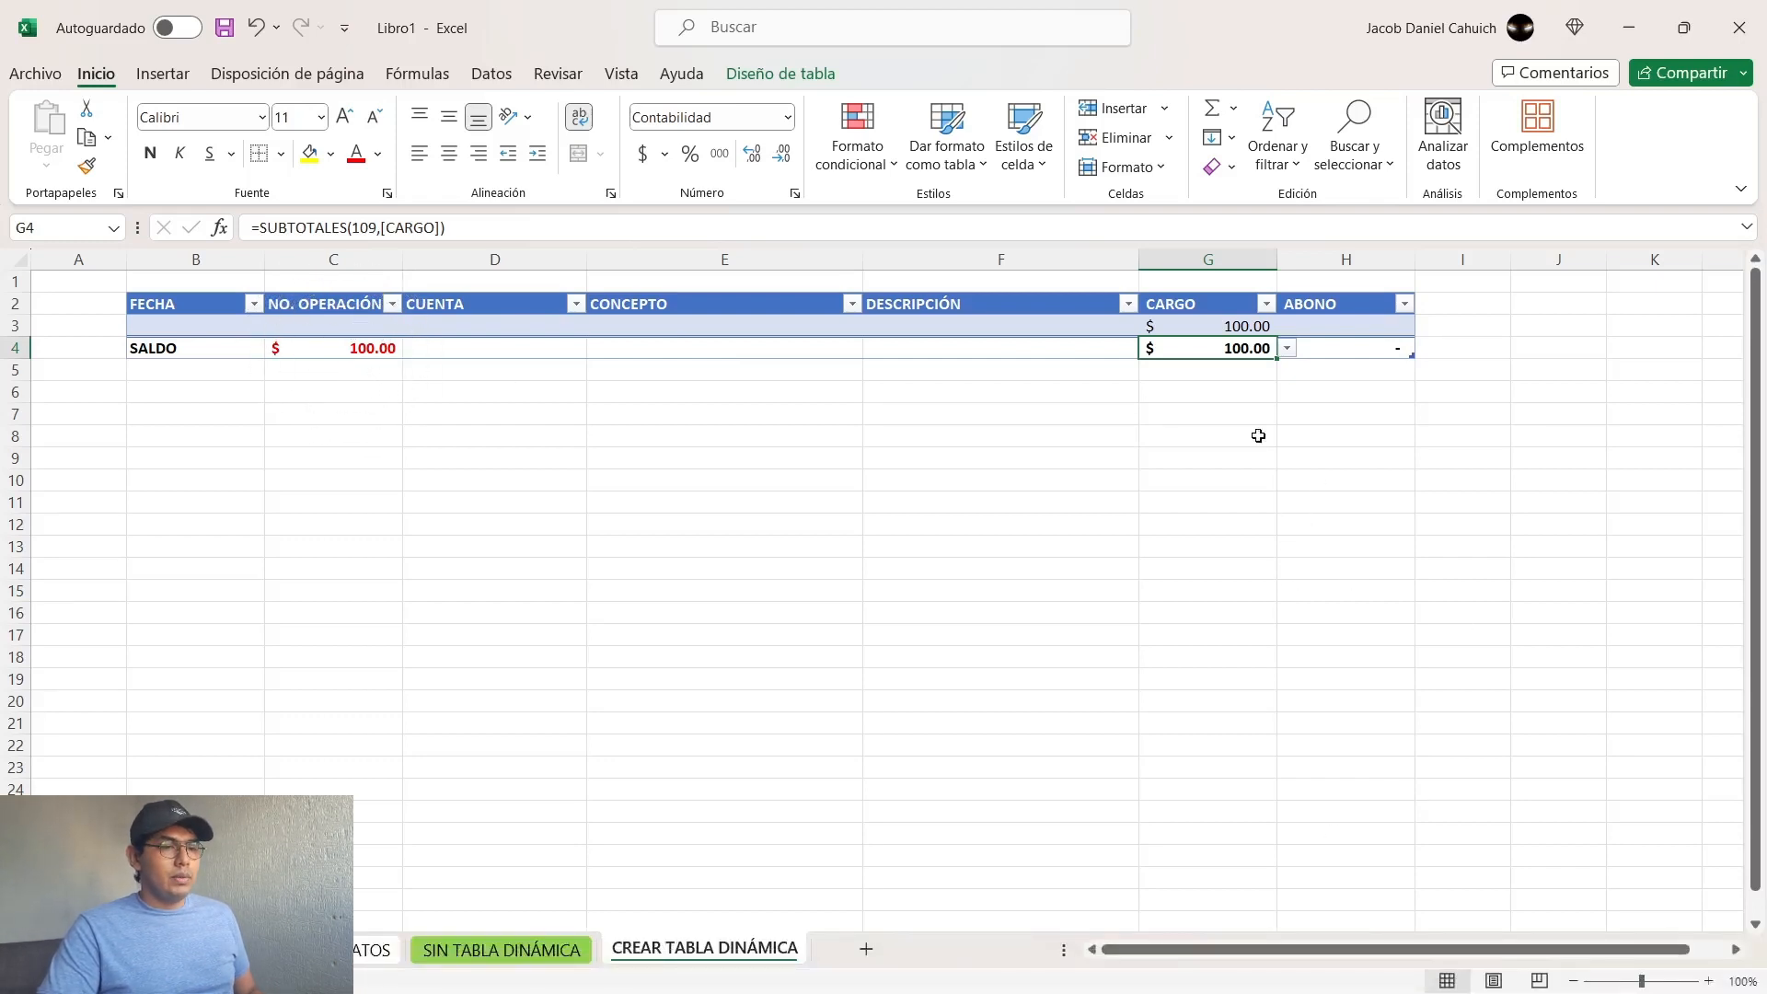
left_click(1231, 325)
key("Delete")
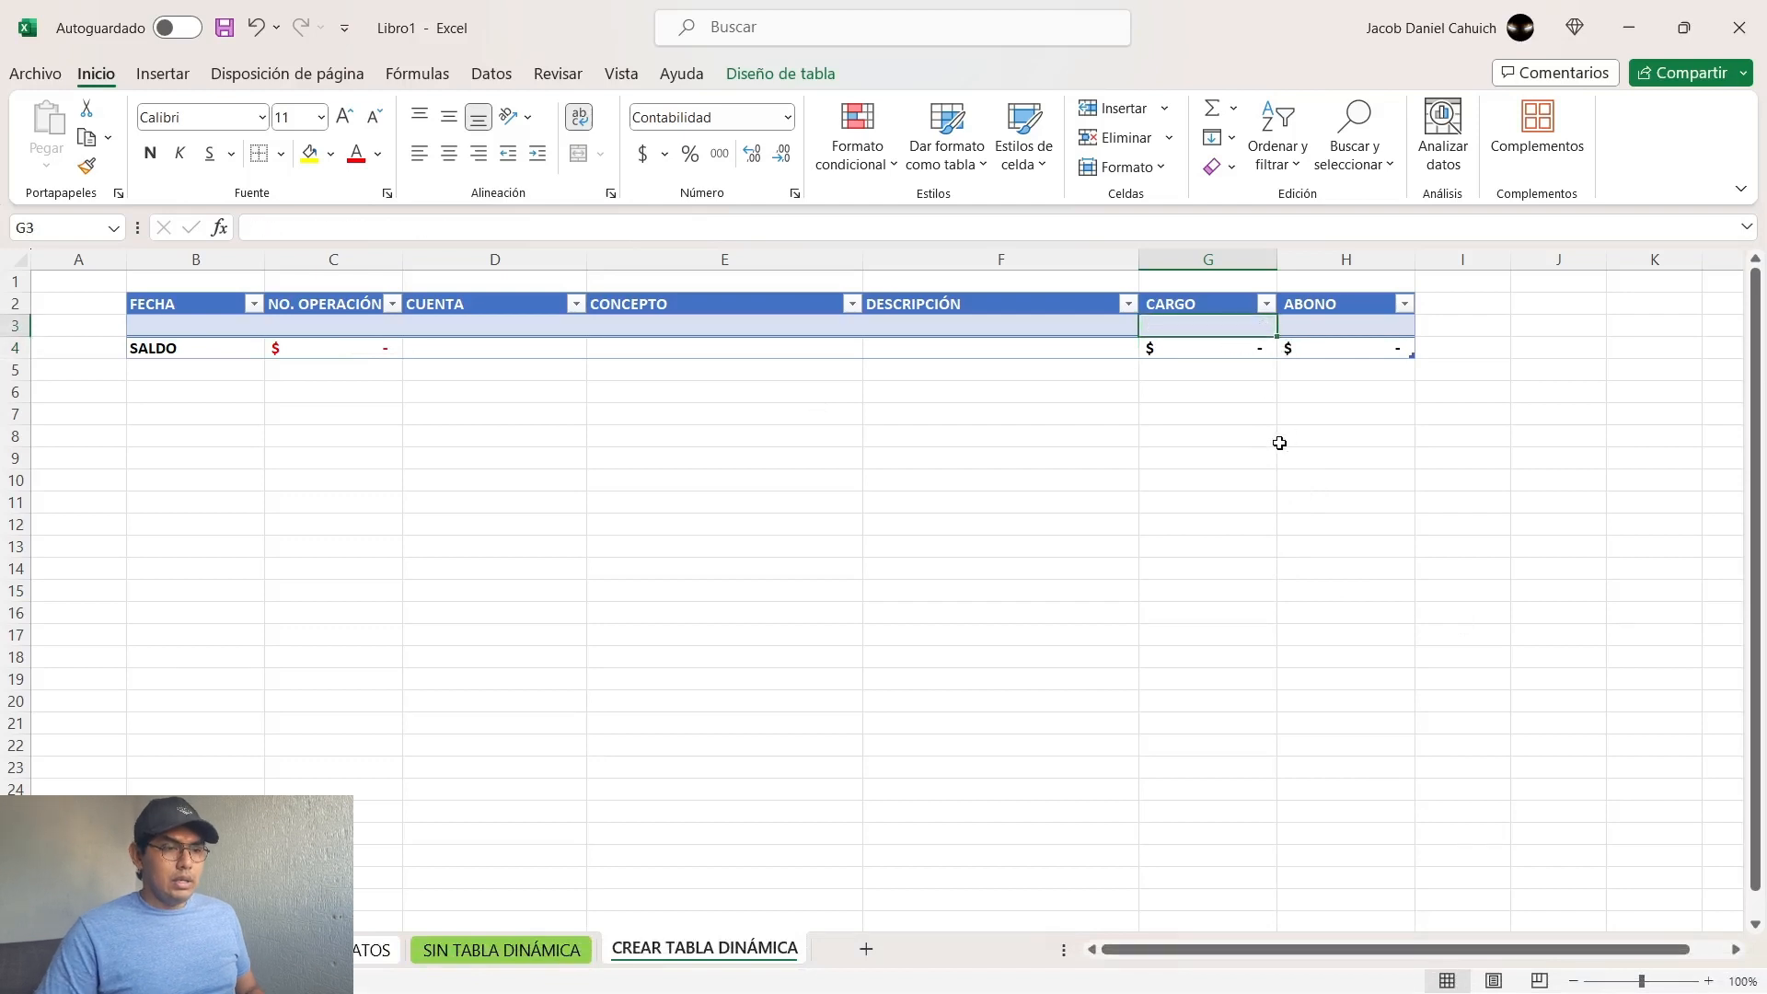
Step: Try extending the table down to row 21, and return it to a single data row
key("Left")
key("Left")
key("Left")
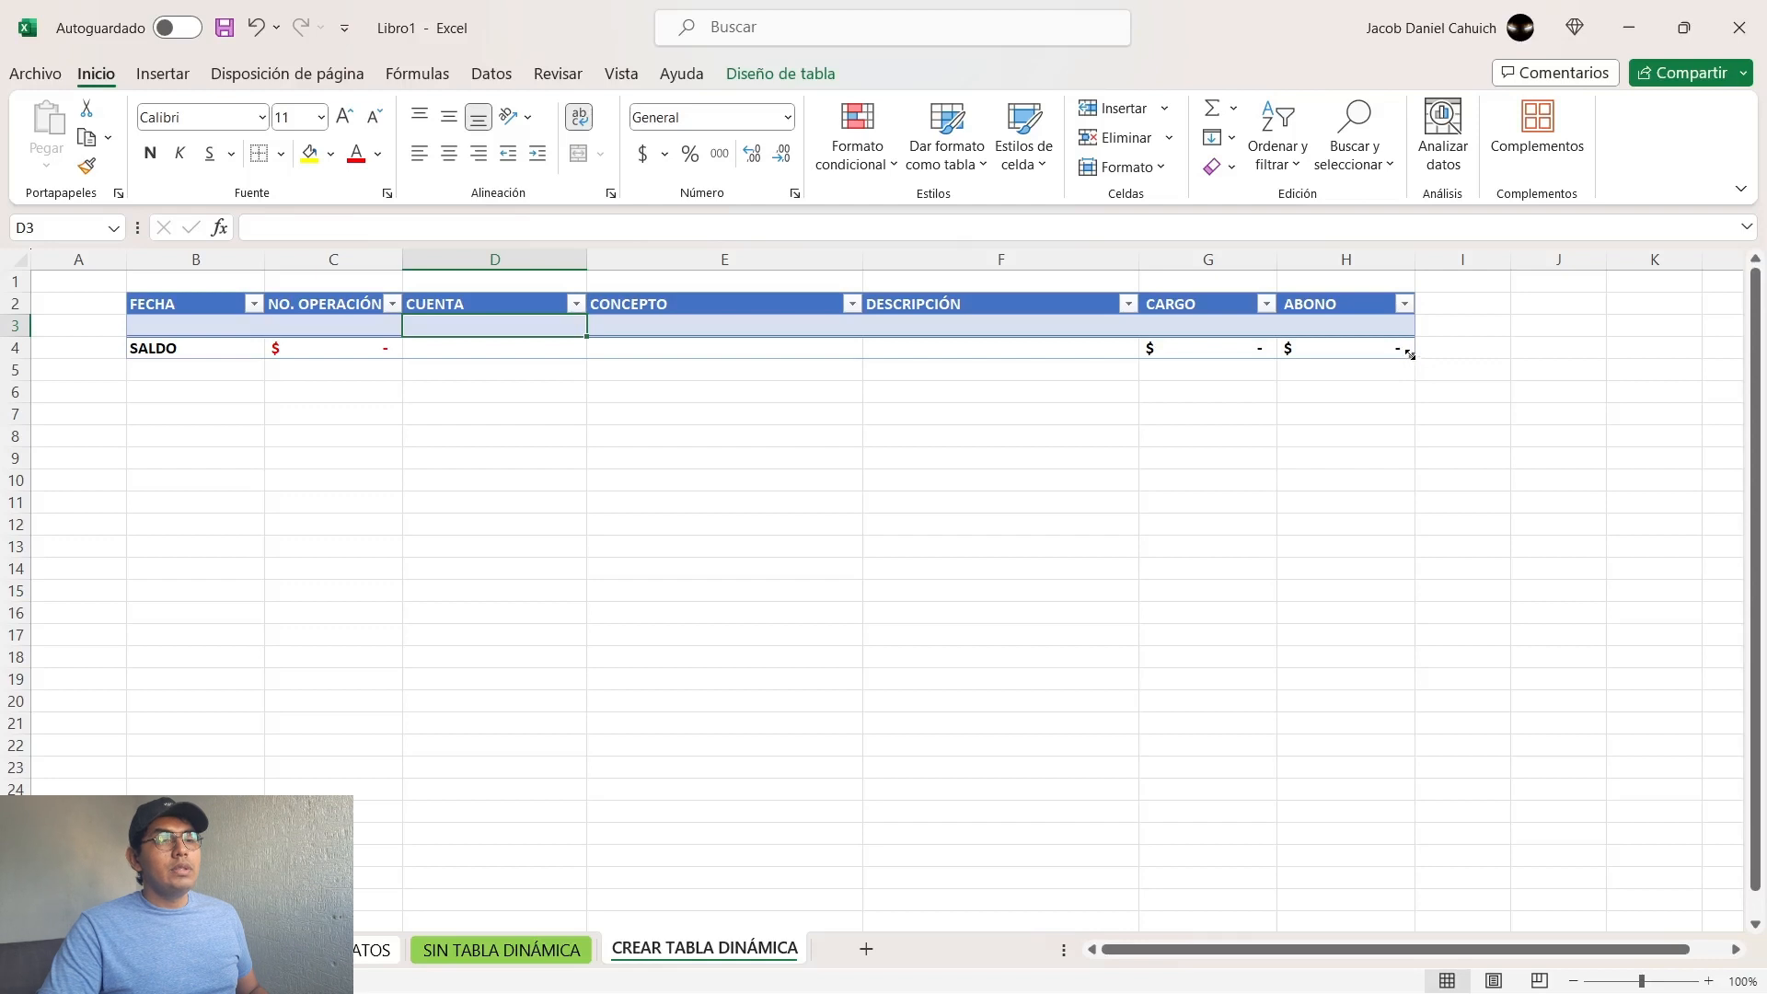
key("ctrl")
key("ctrl")
key("ctrl")
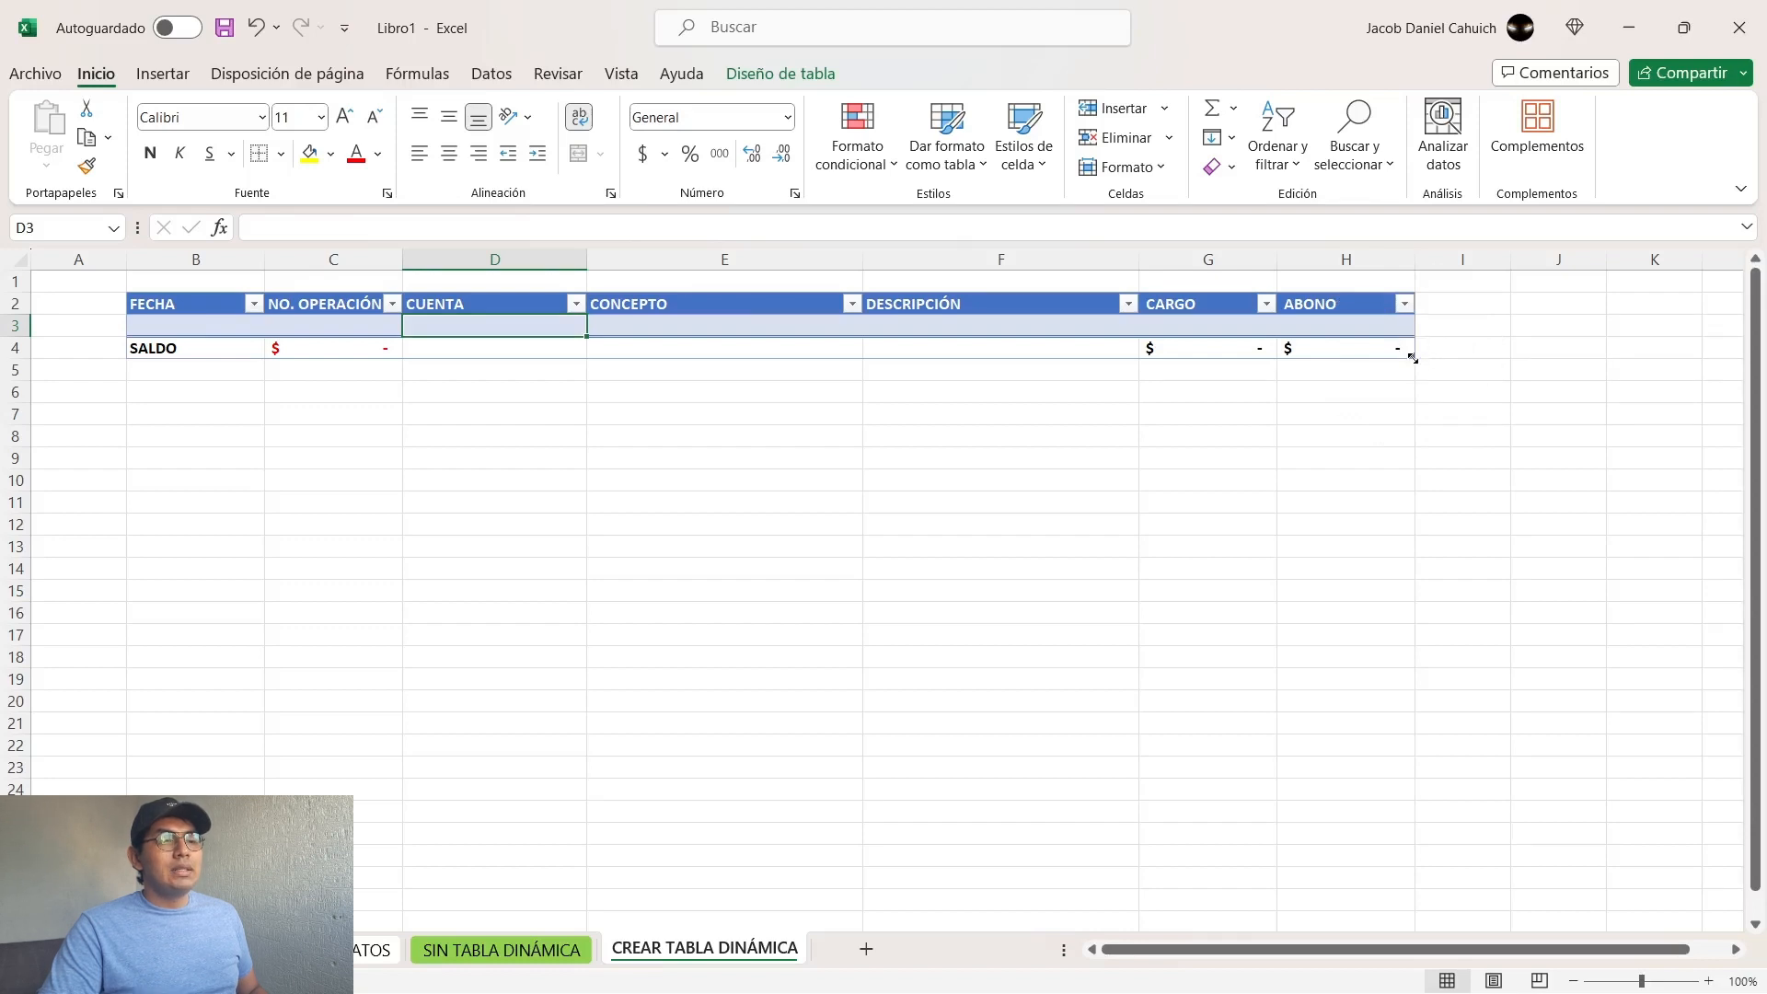
left_click(1413, 357)
left_click_drag(1413, 366, 1413, 727)
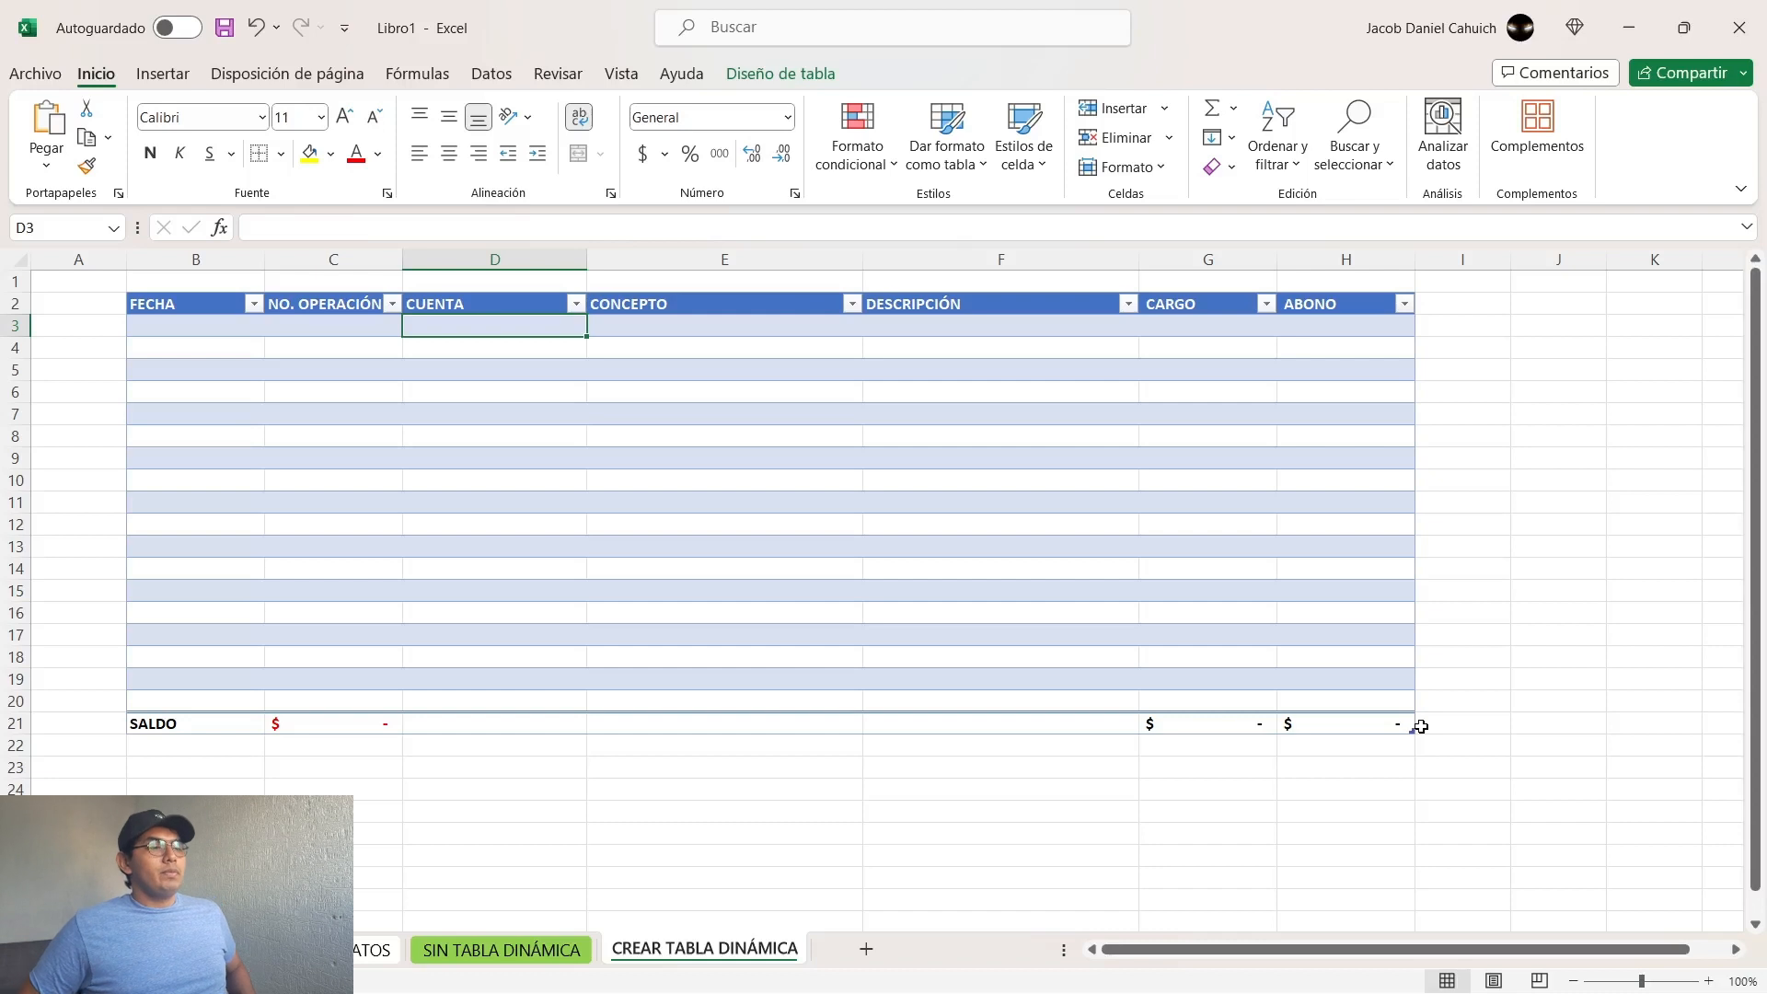
key("ctrl+plus")
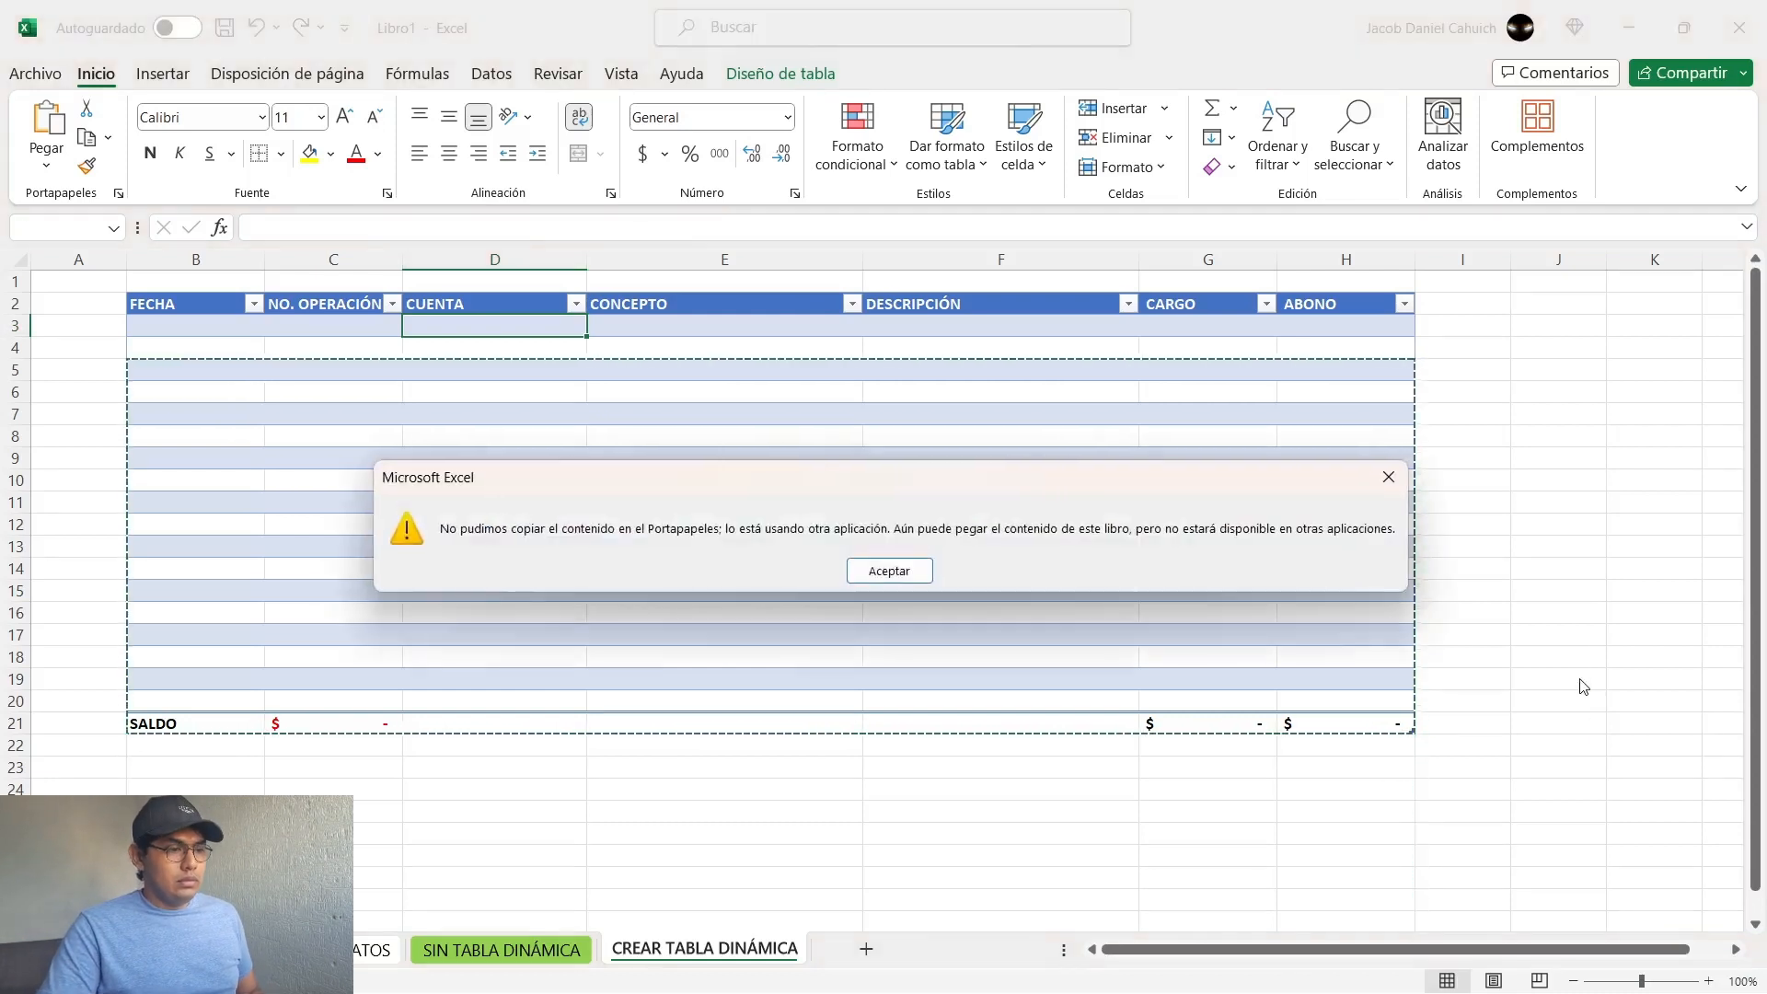
key("Return")
left_click(1215, 633)
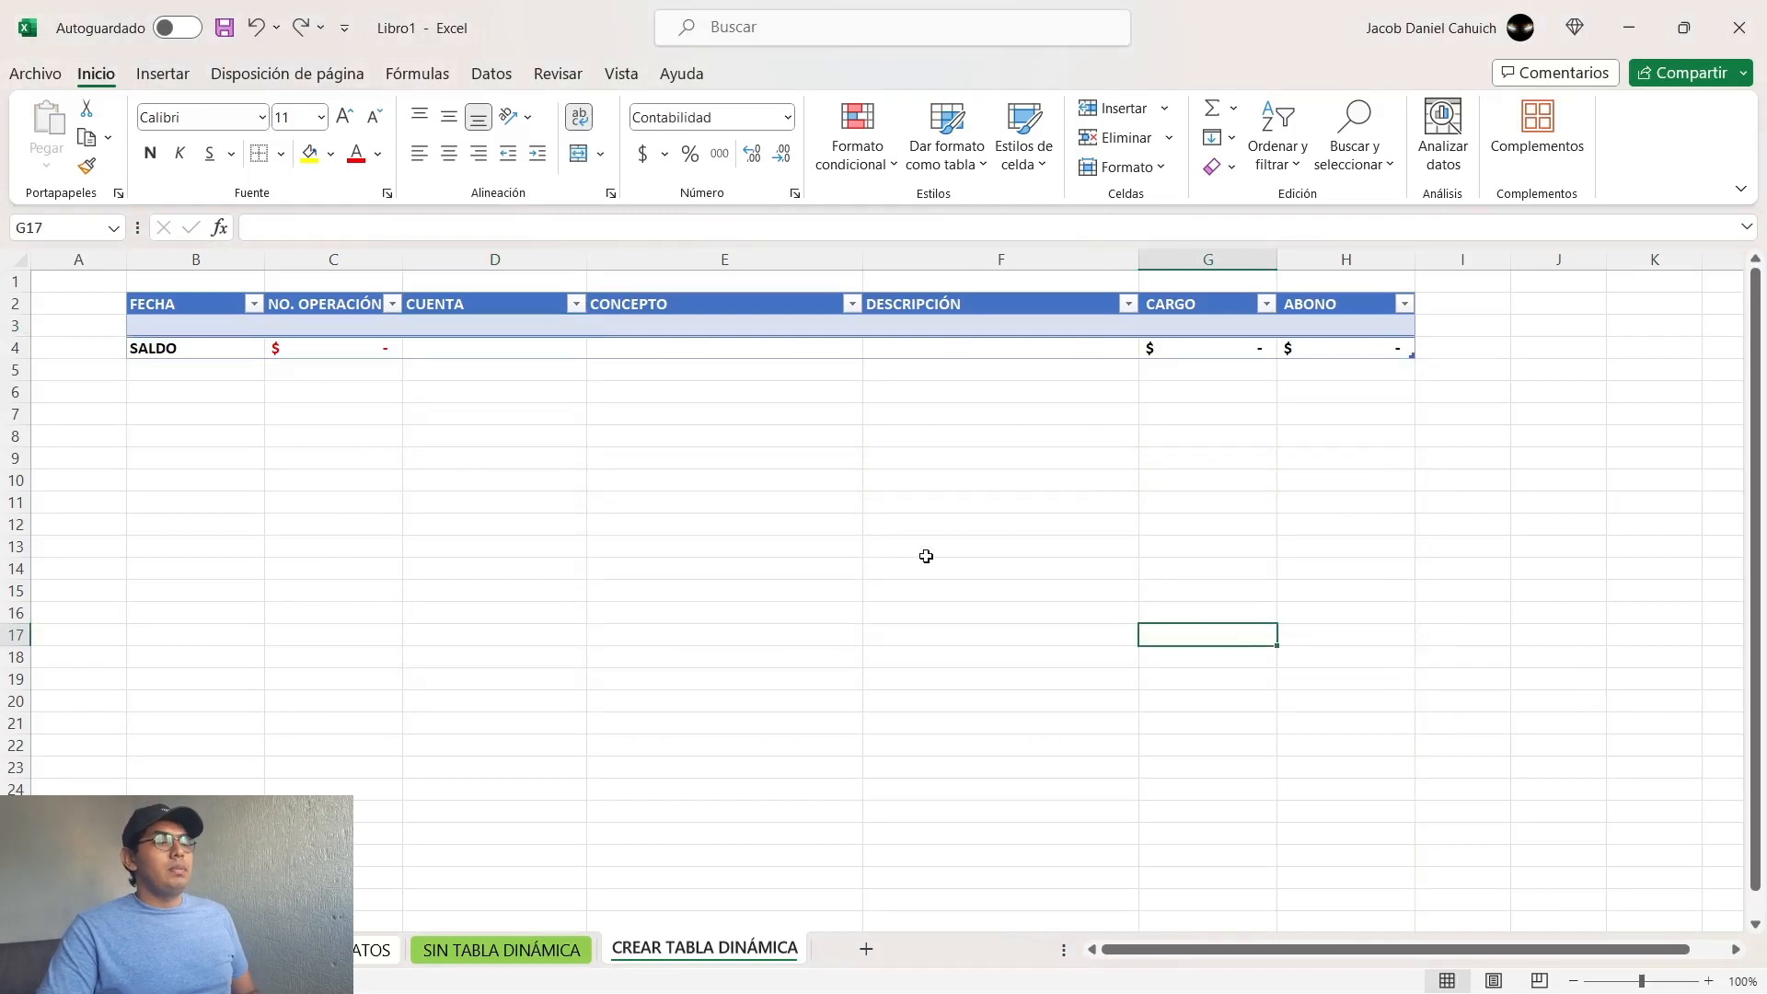
Step: Copy the first journal record (B2:H2) from the source data sheet into the table's first row, starting at B3
left_click(373, 949)
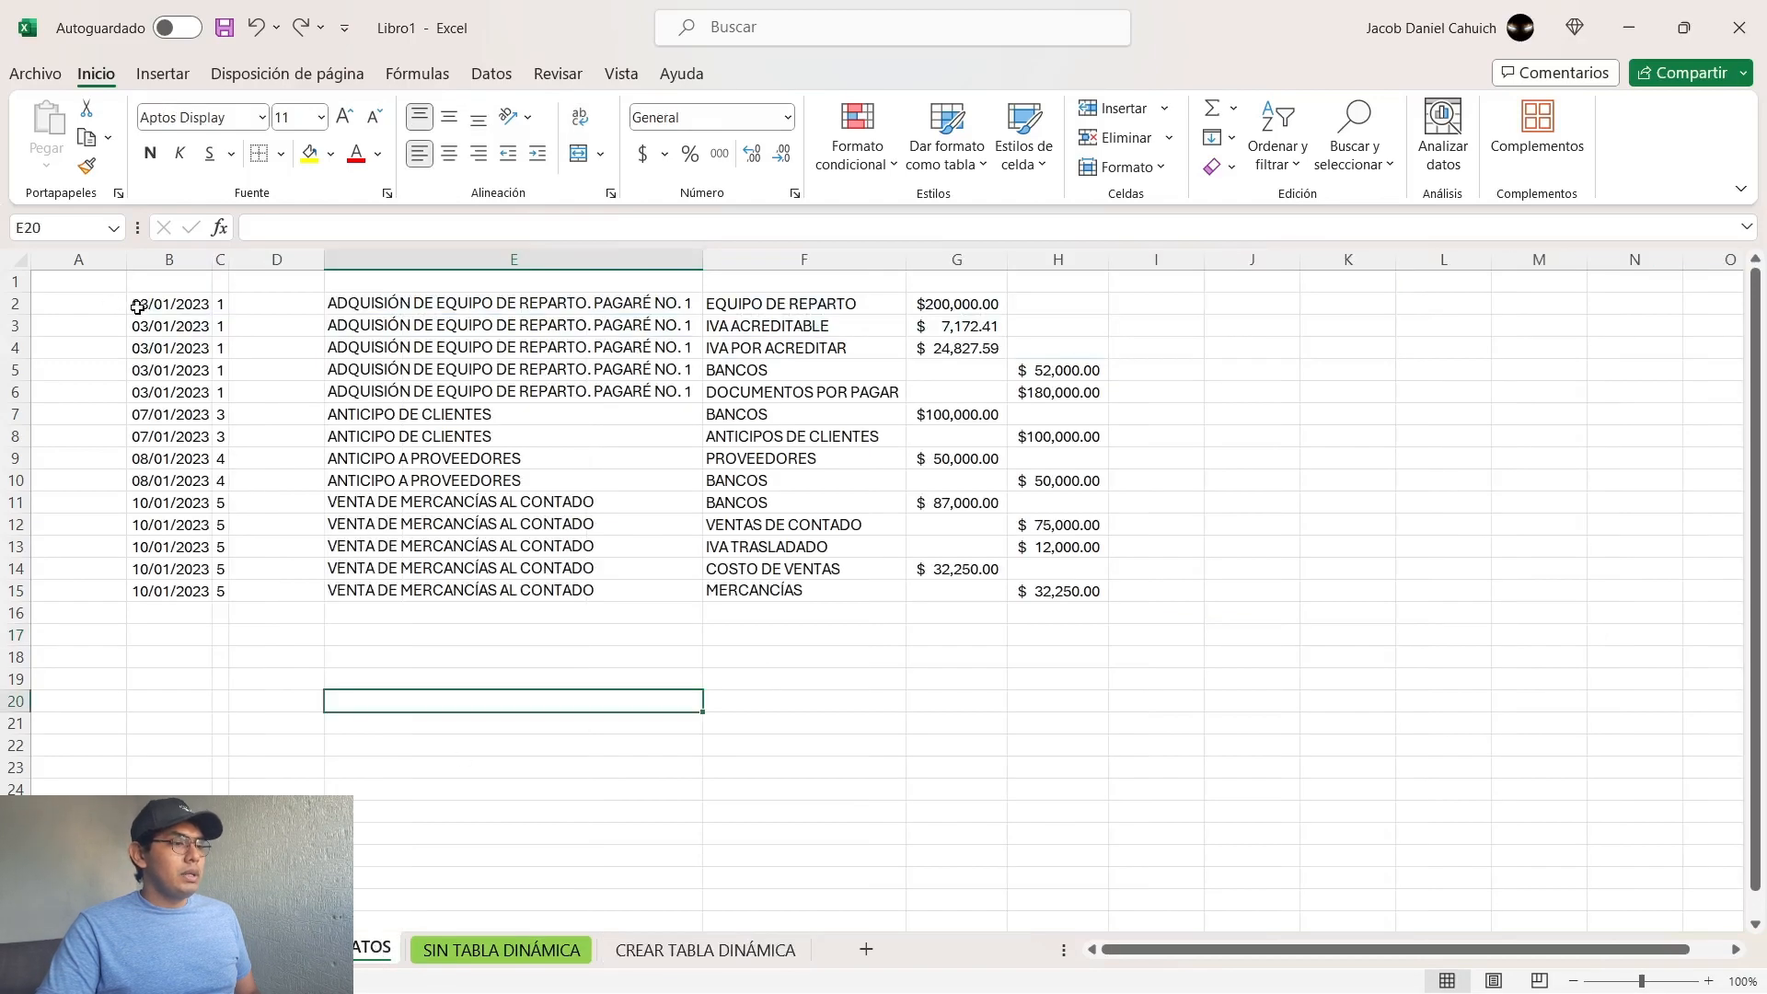
left_click_drag(148, 303, 1096, 306)
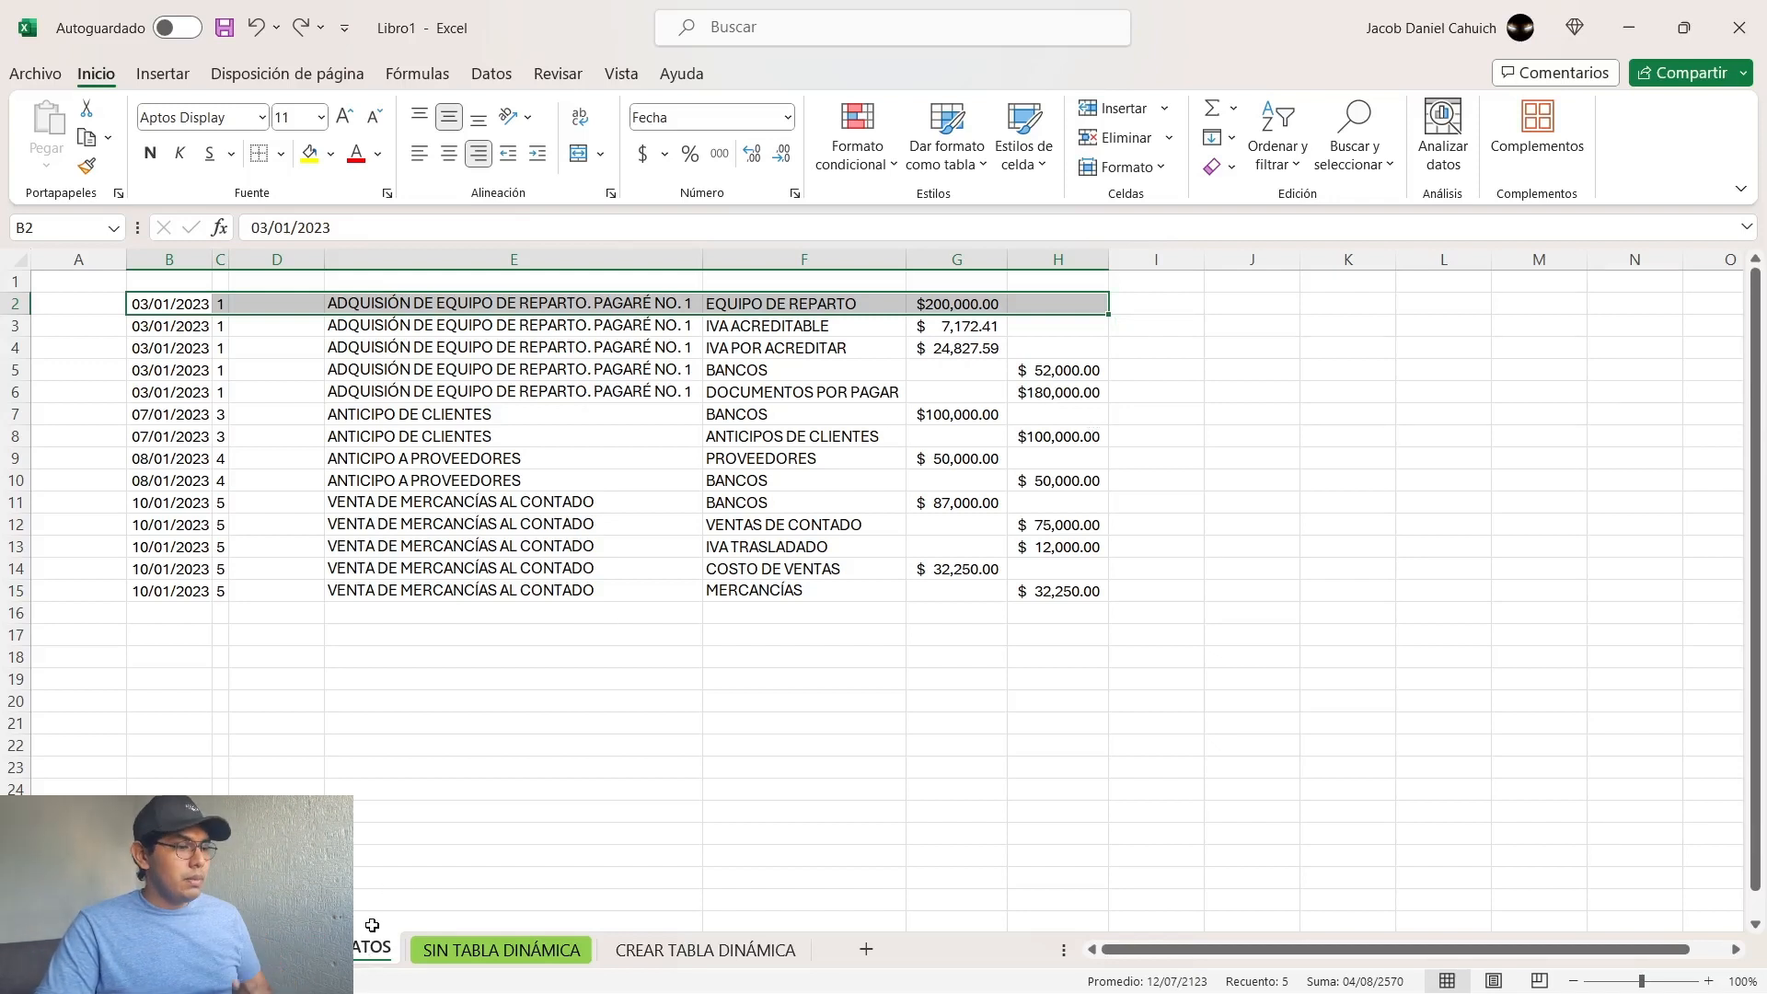
key("ctrl+c")
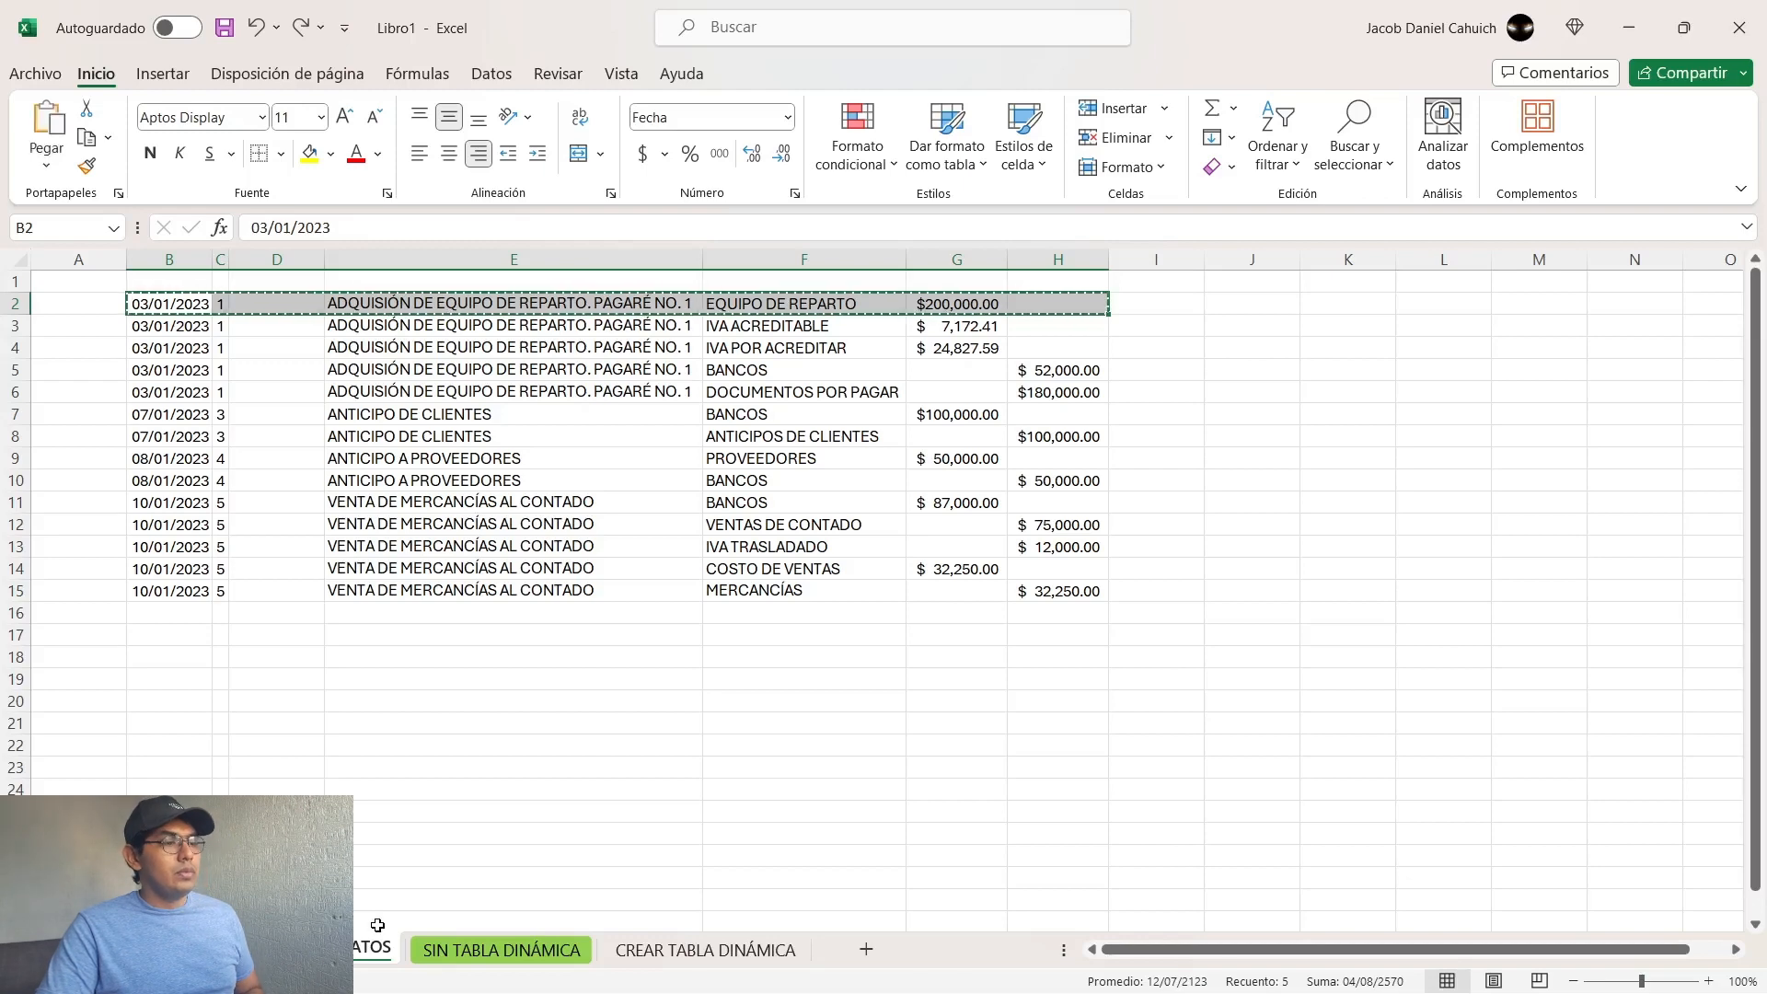
left_click(685, 953)
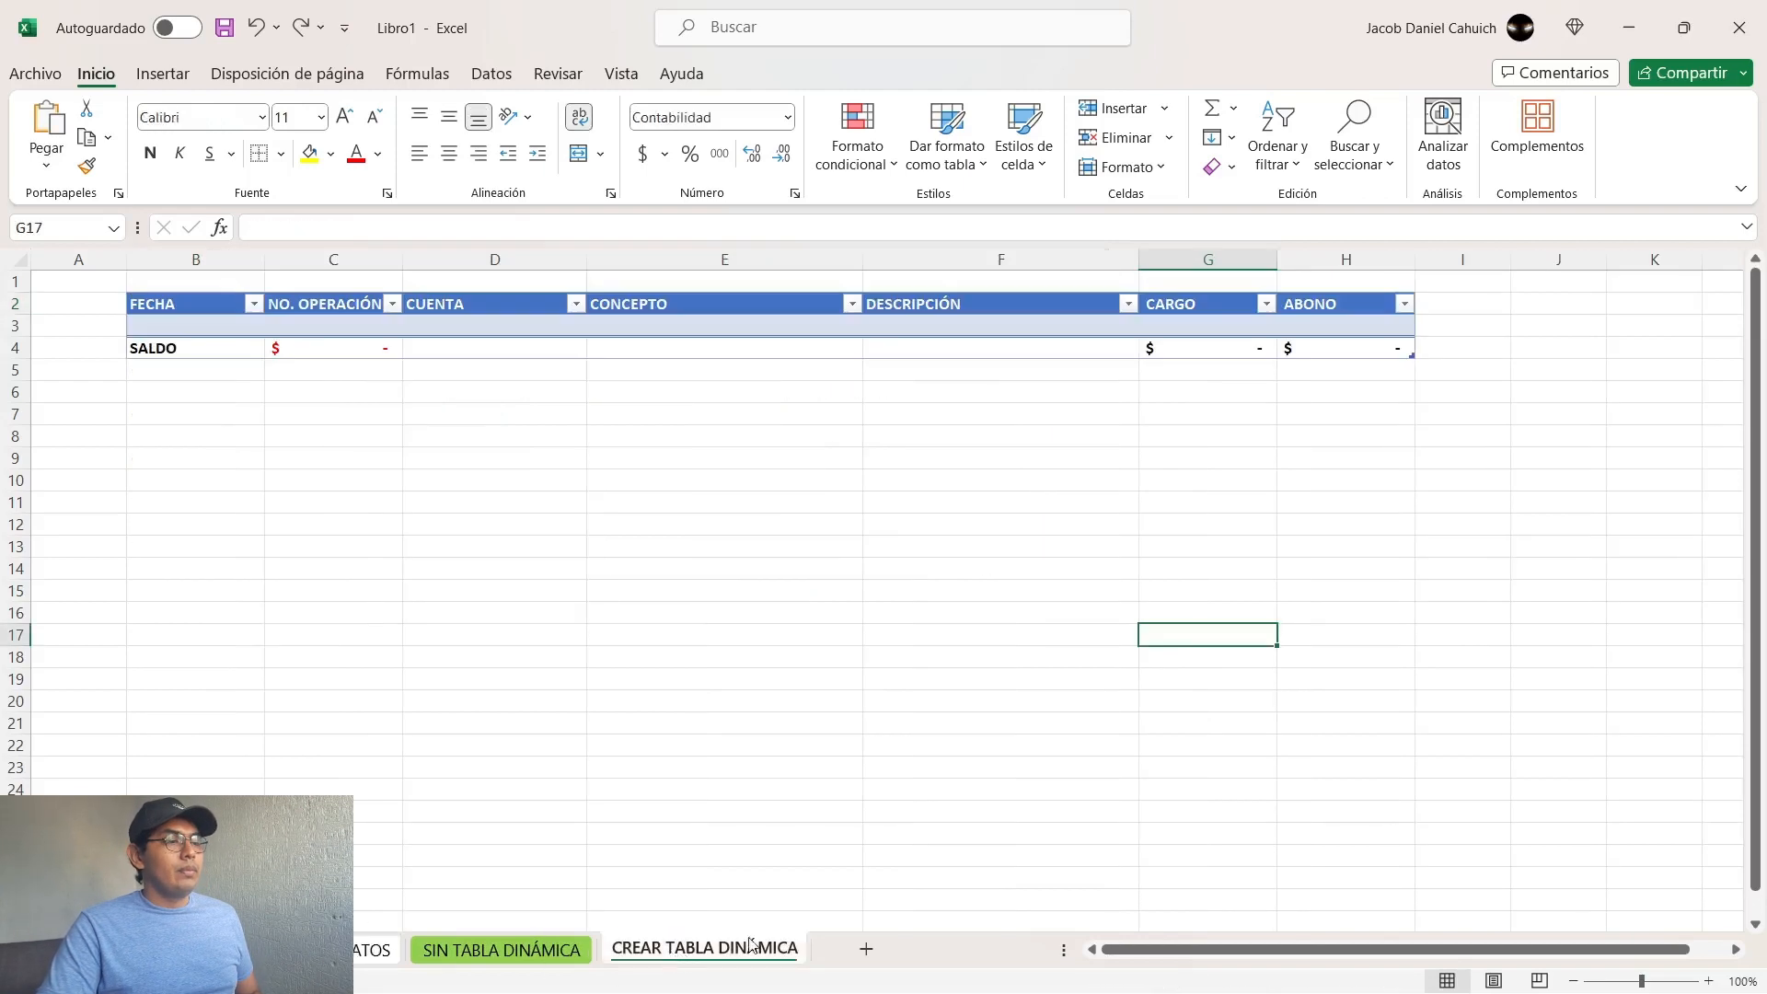
left_click(202, 327)
key("ctrl+v")
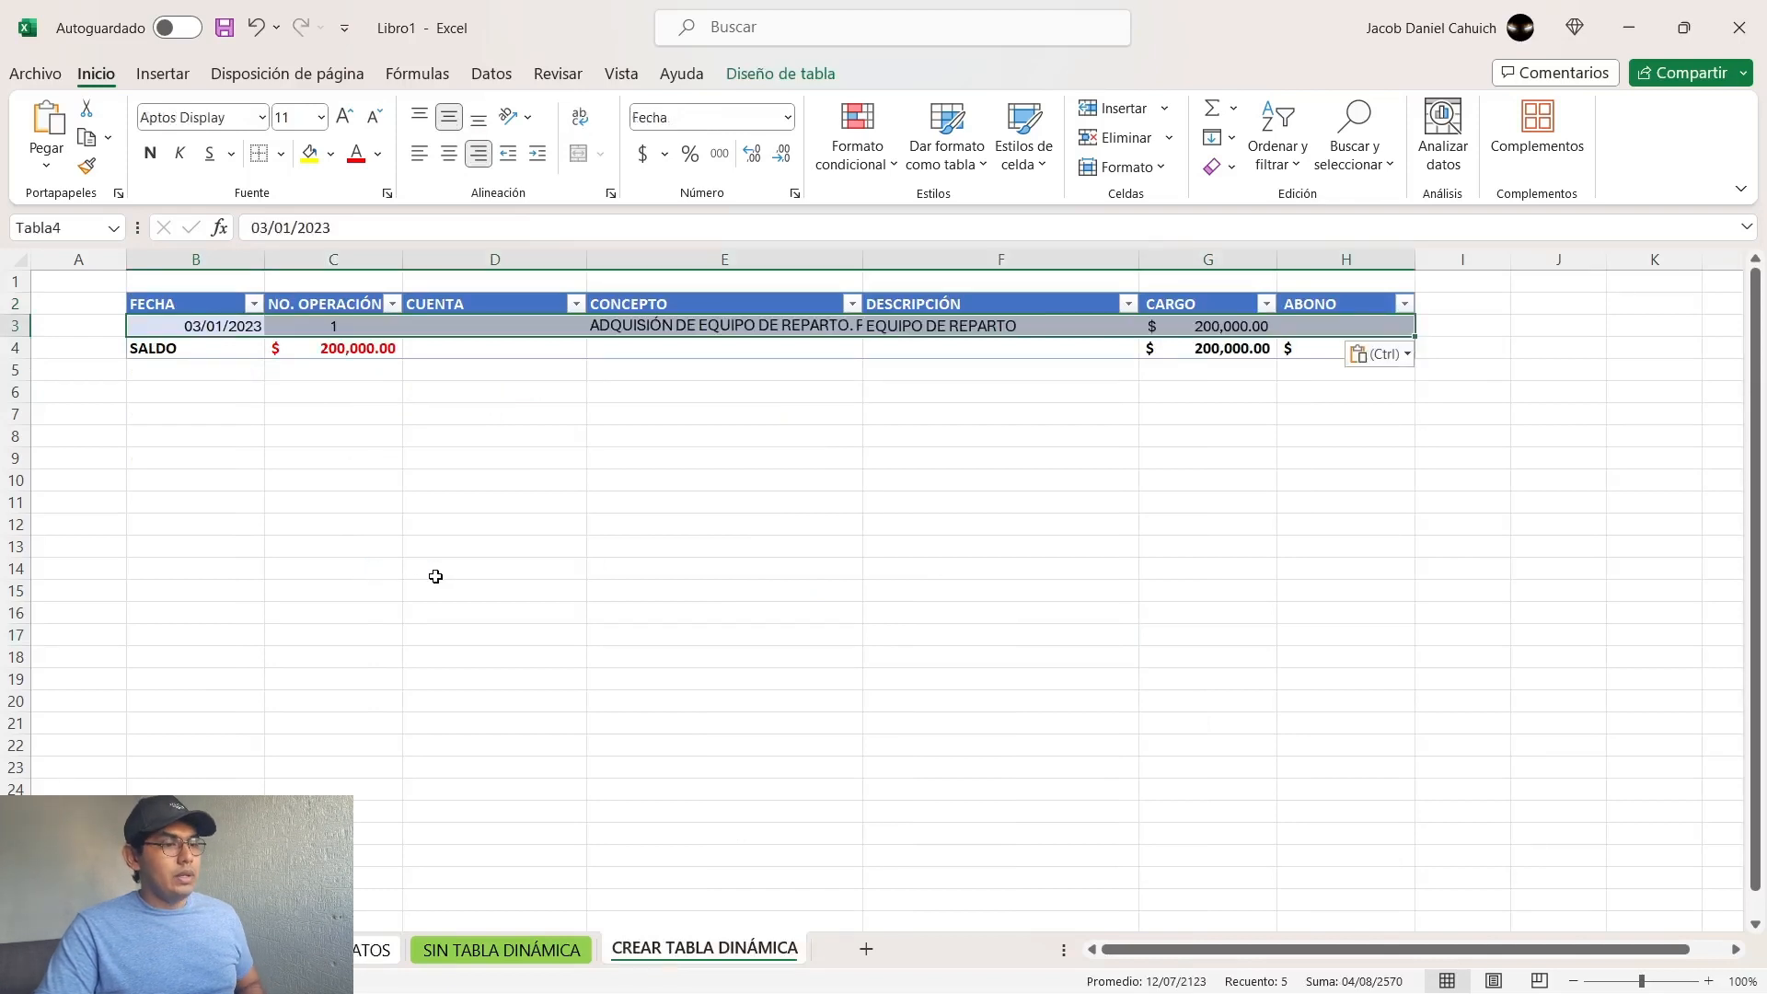
left_click(436, 568)
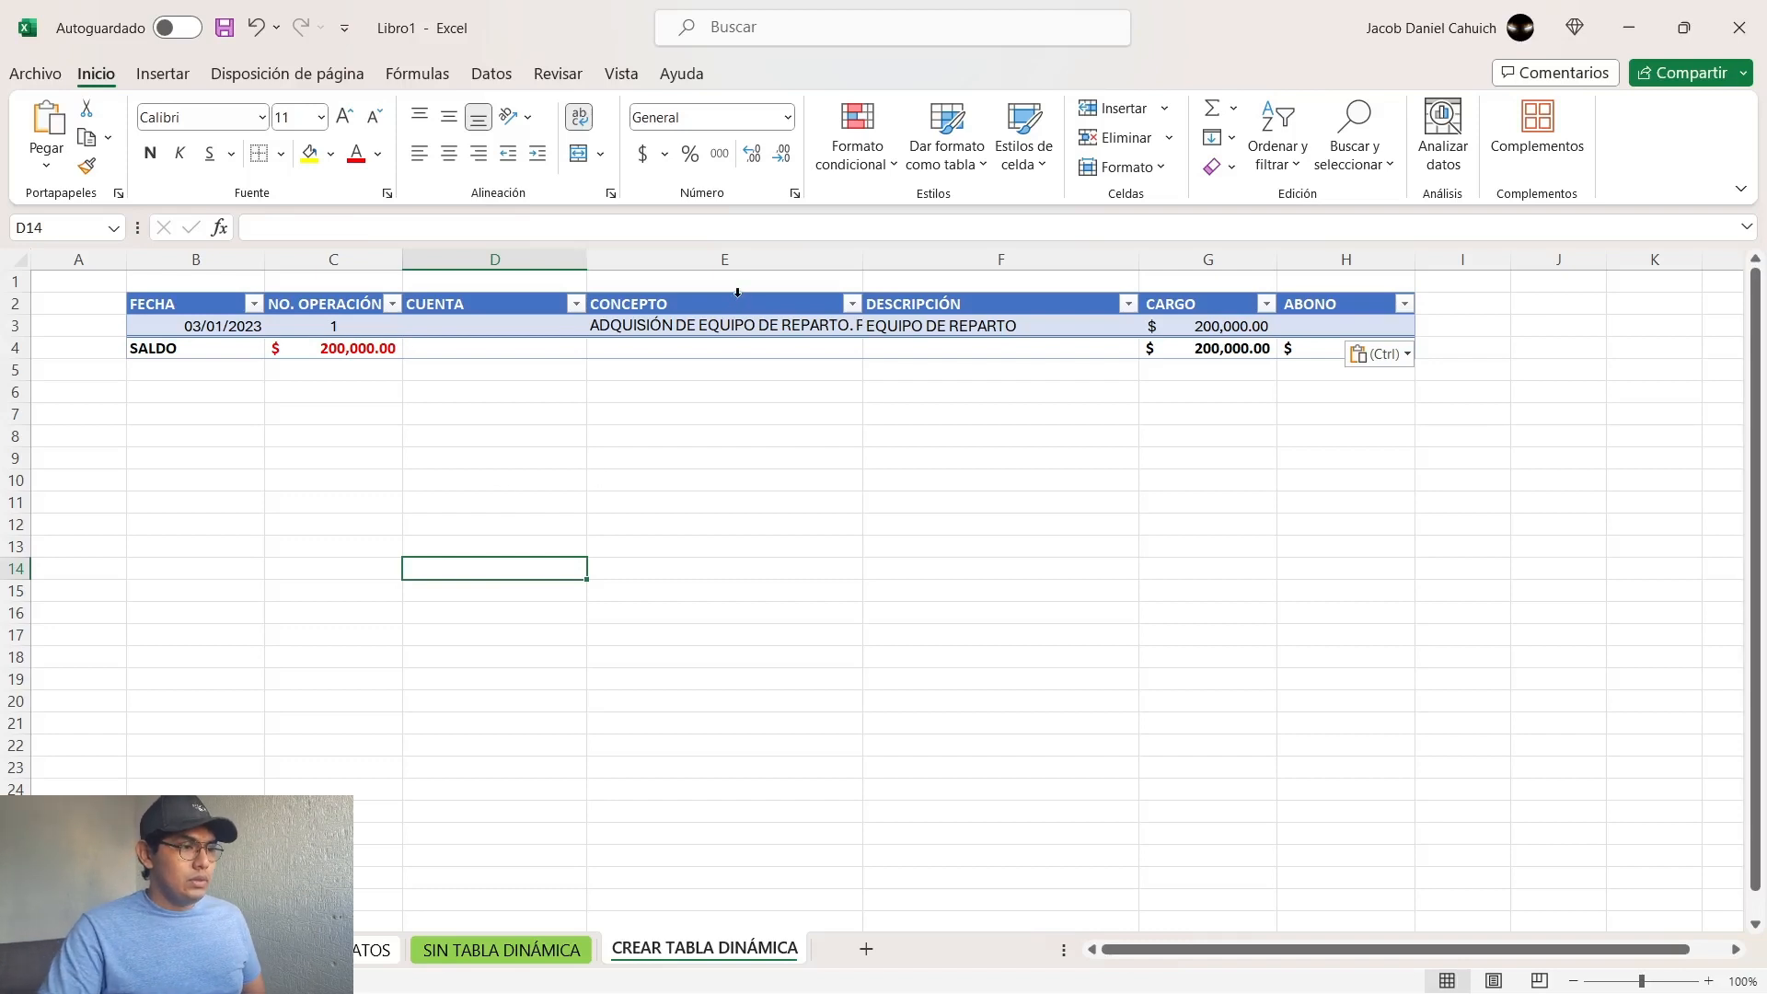
Step: Turn Ajustar texto back on for the whole sheet so the pasted CONCEPTO text wraps in its cell
left_click(719, 319)
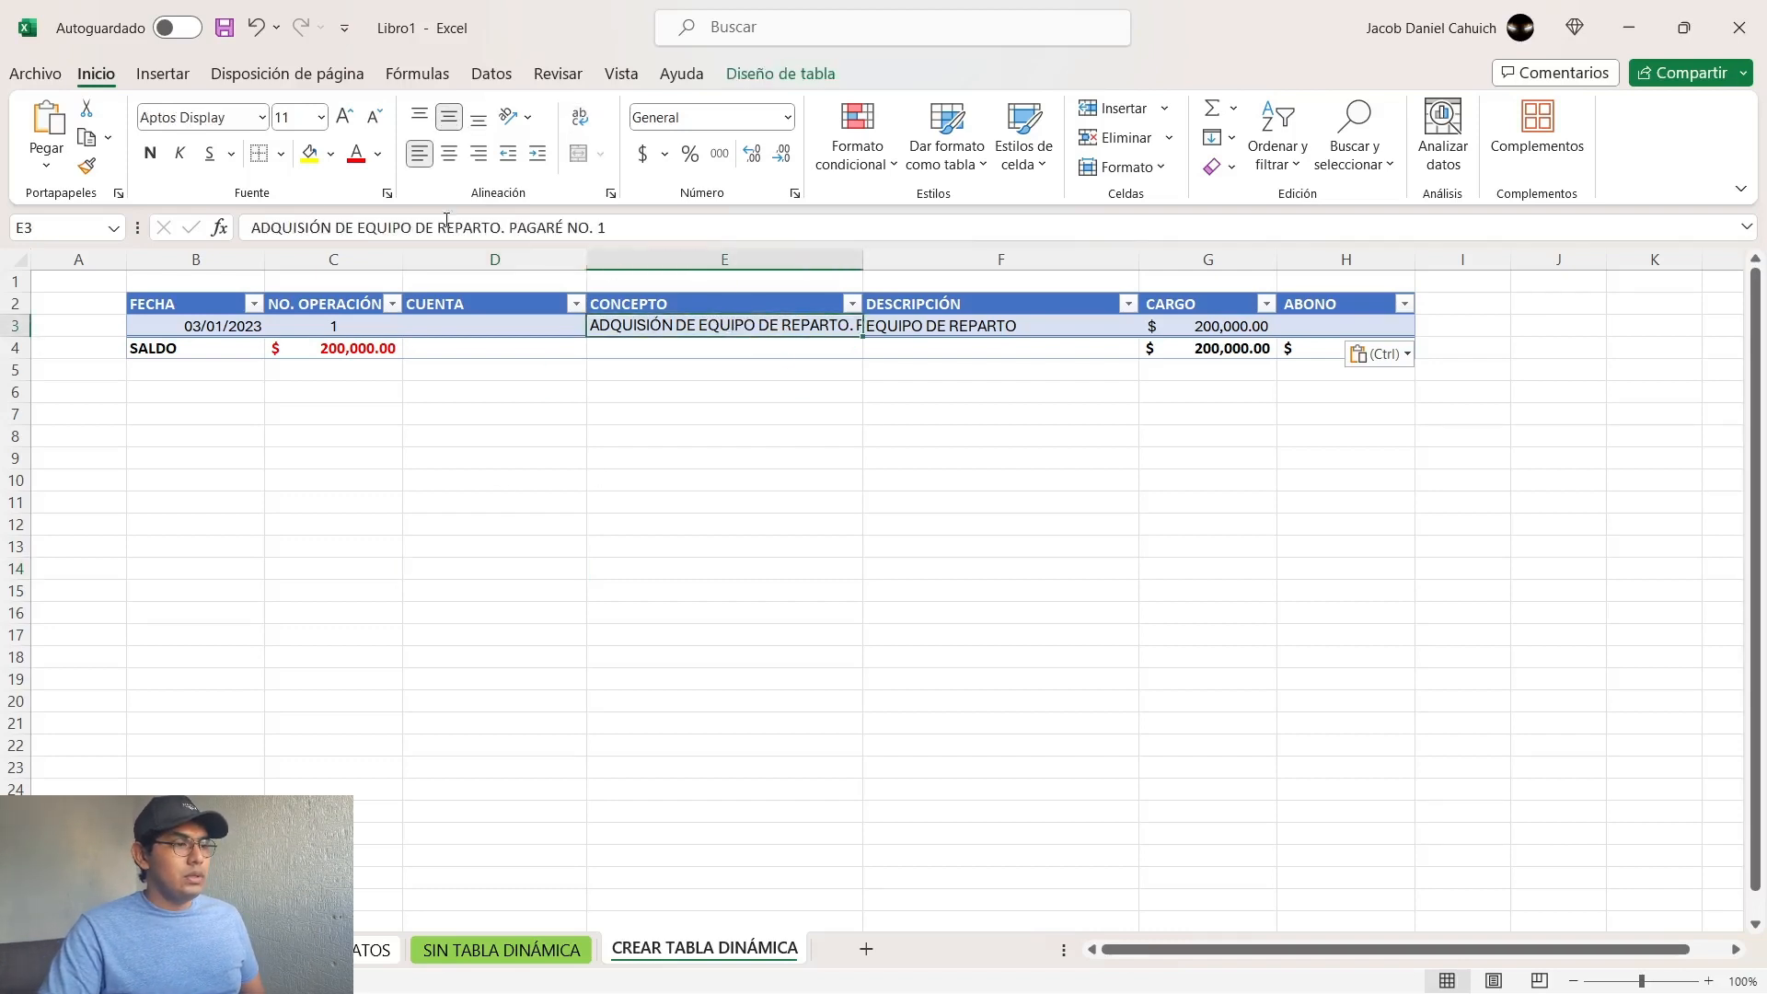
left_click(20, 261)
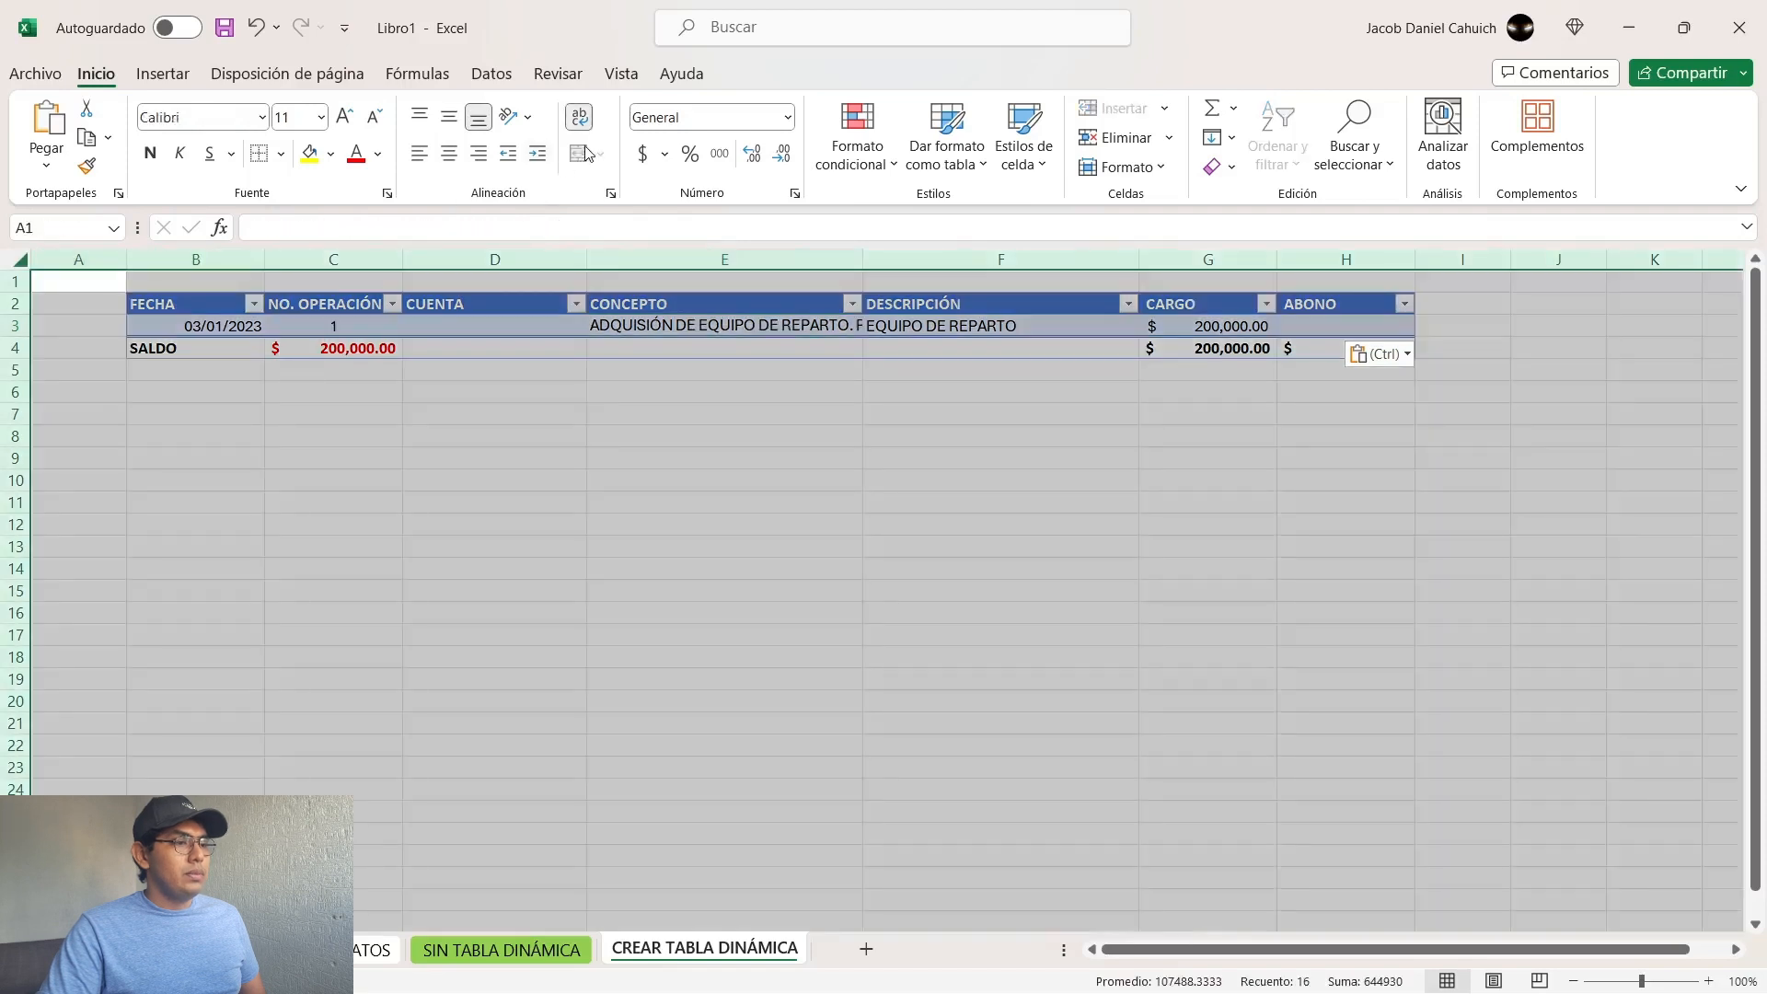
left_click(581, 117)
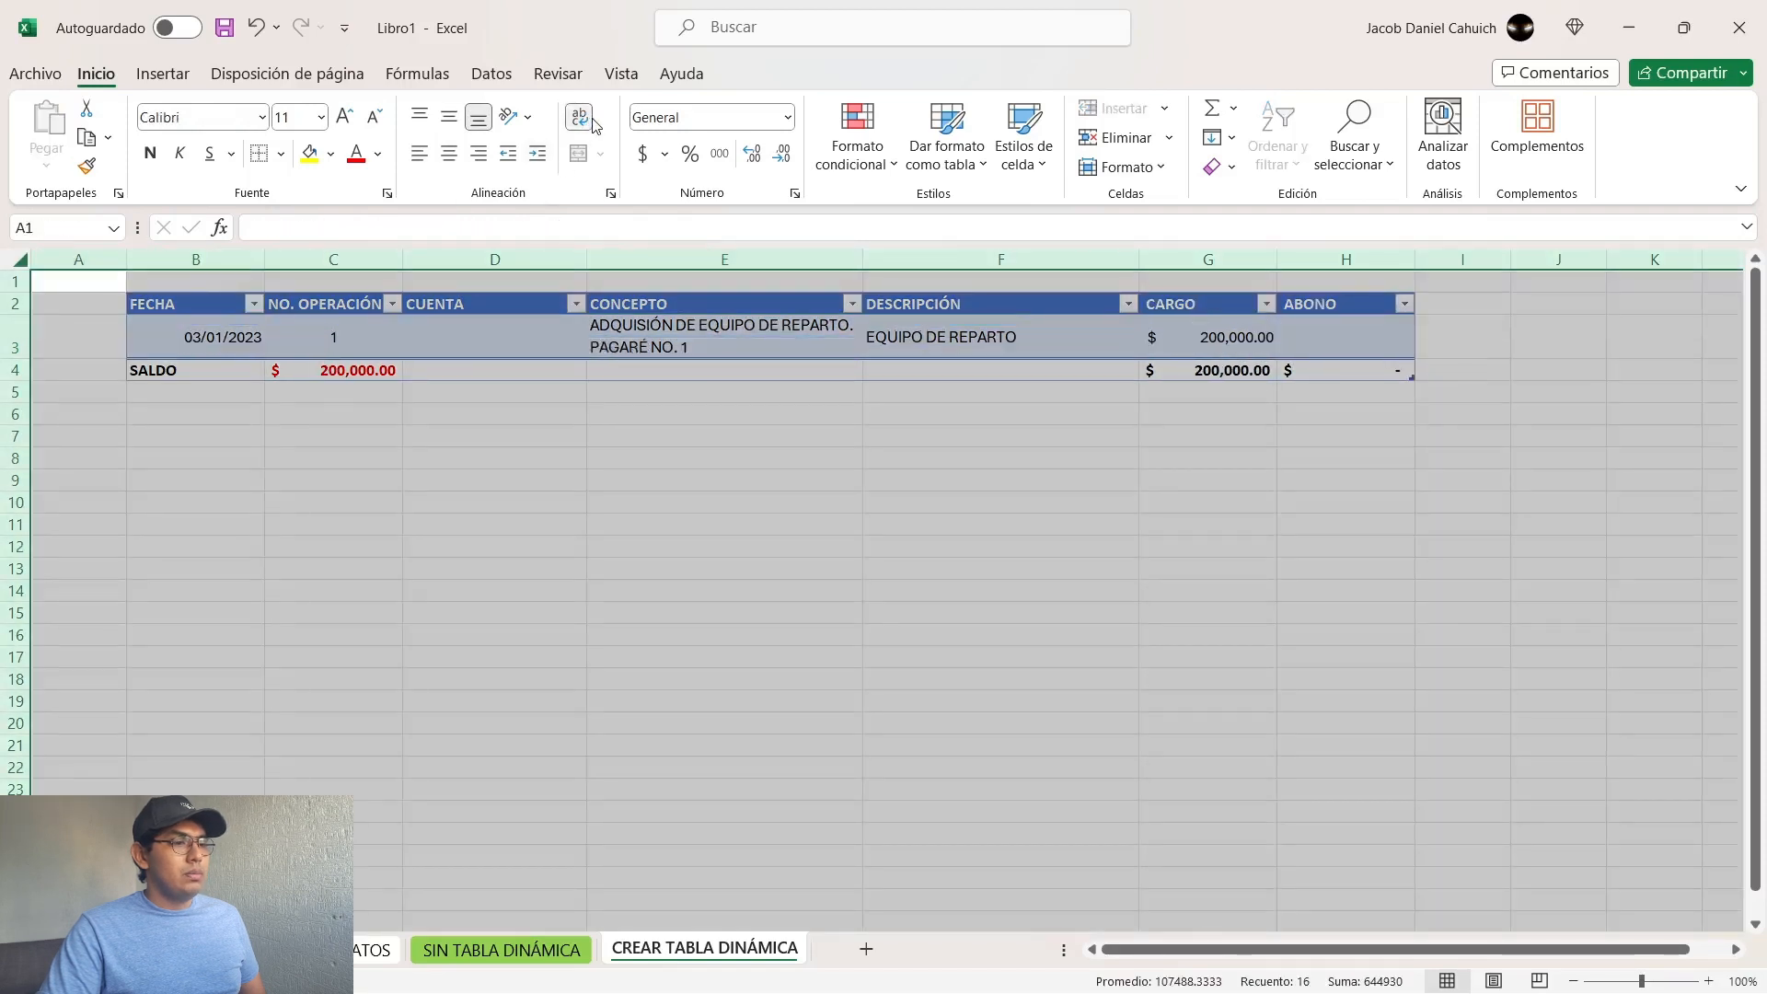
left_click(721, 345)
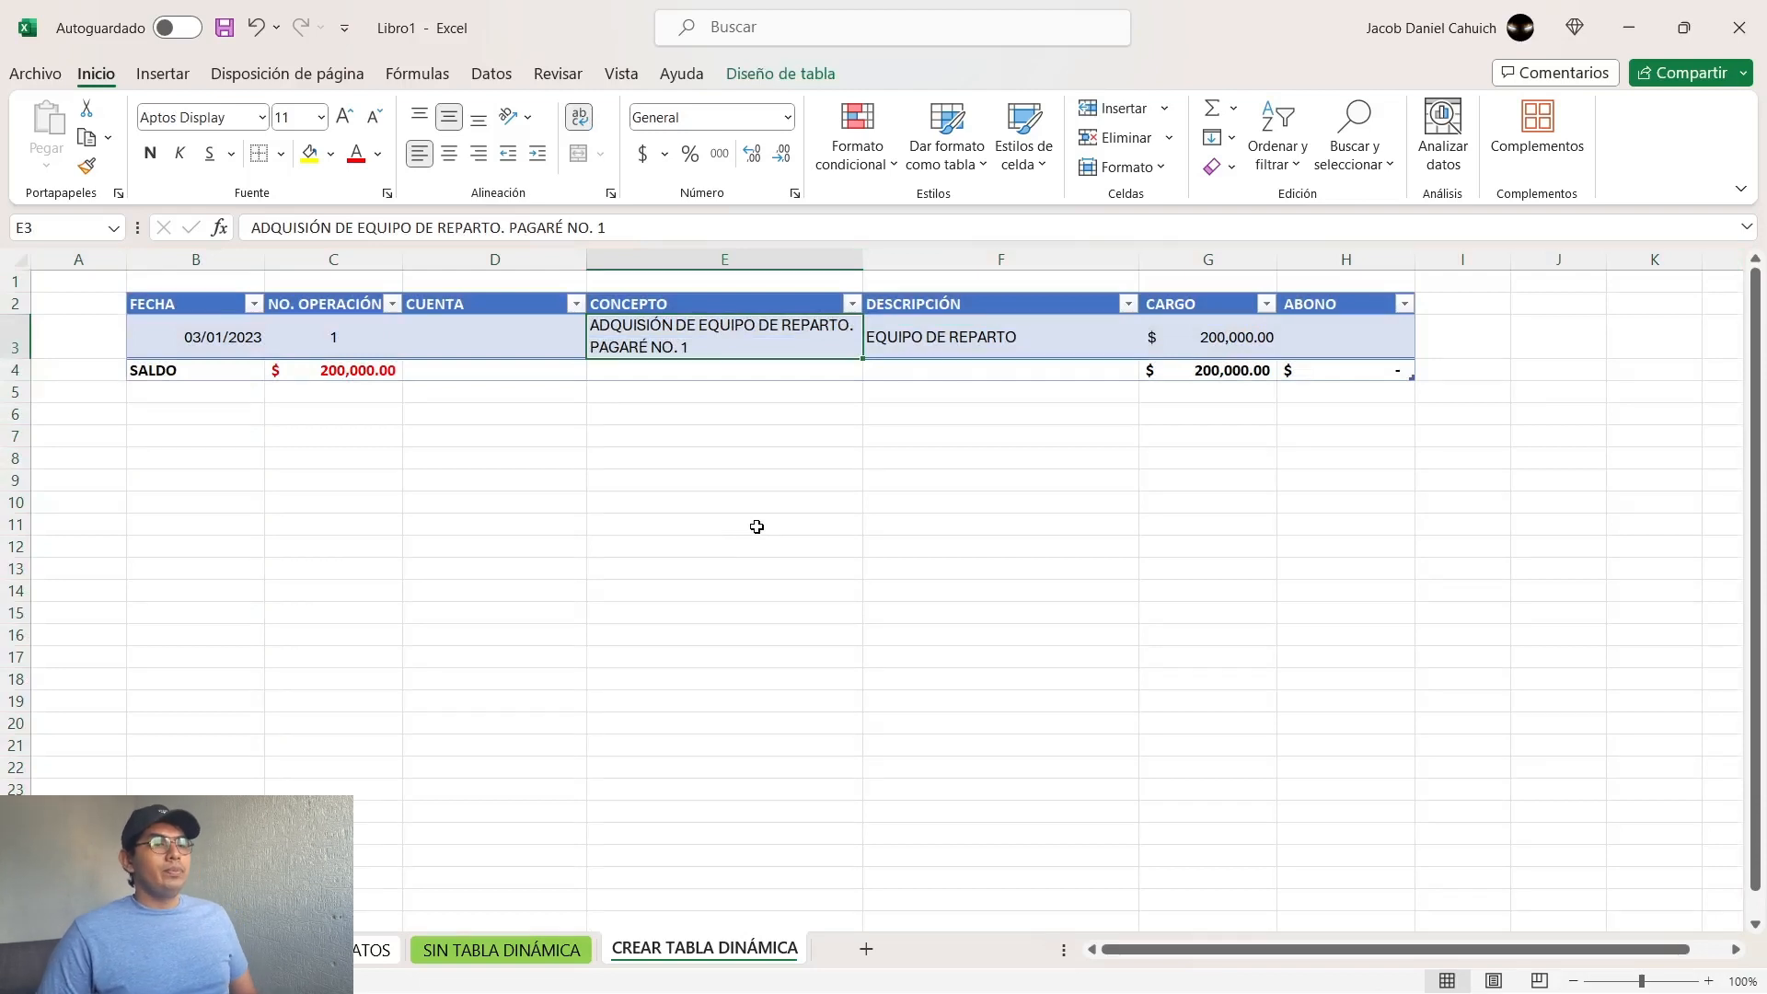
key("Right")
key("Right")
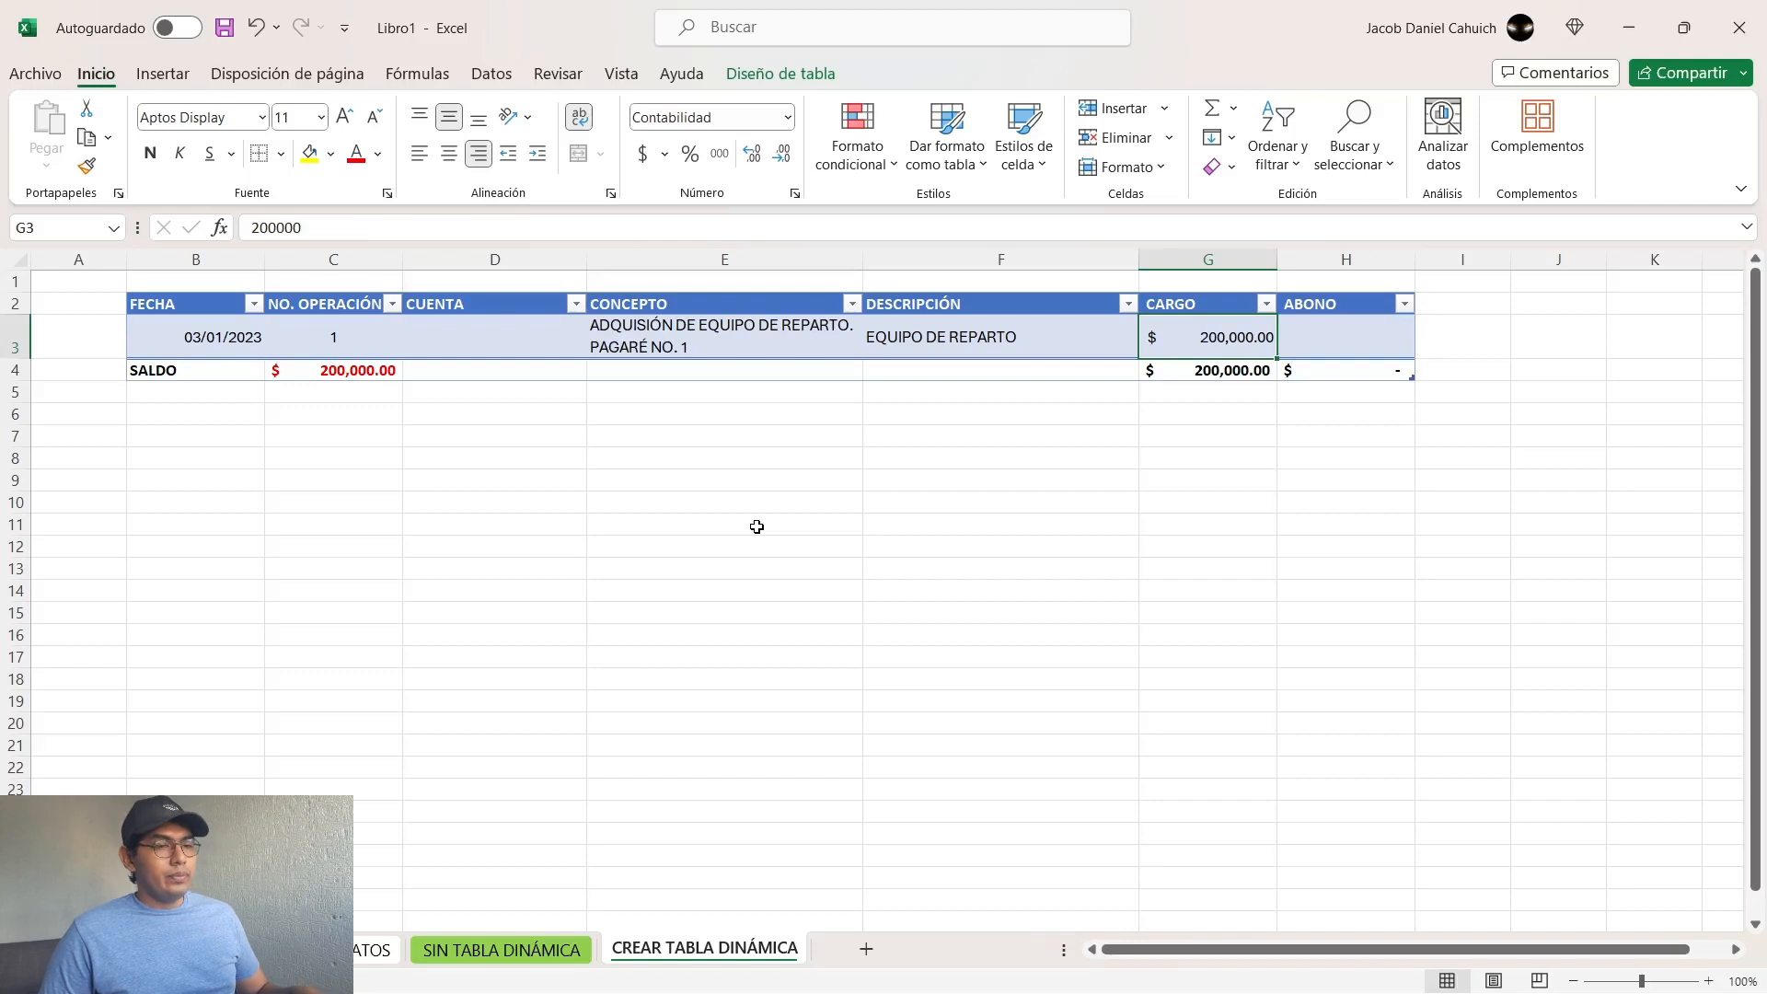
Step: Add a row below the first table record and copy the second record (B3:H3) from the source data sheet into it at B4
key("Right")
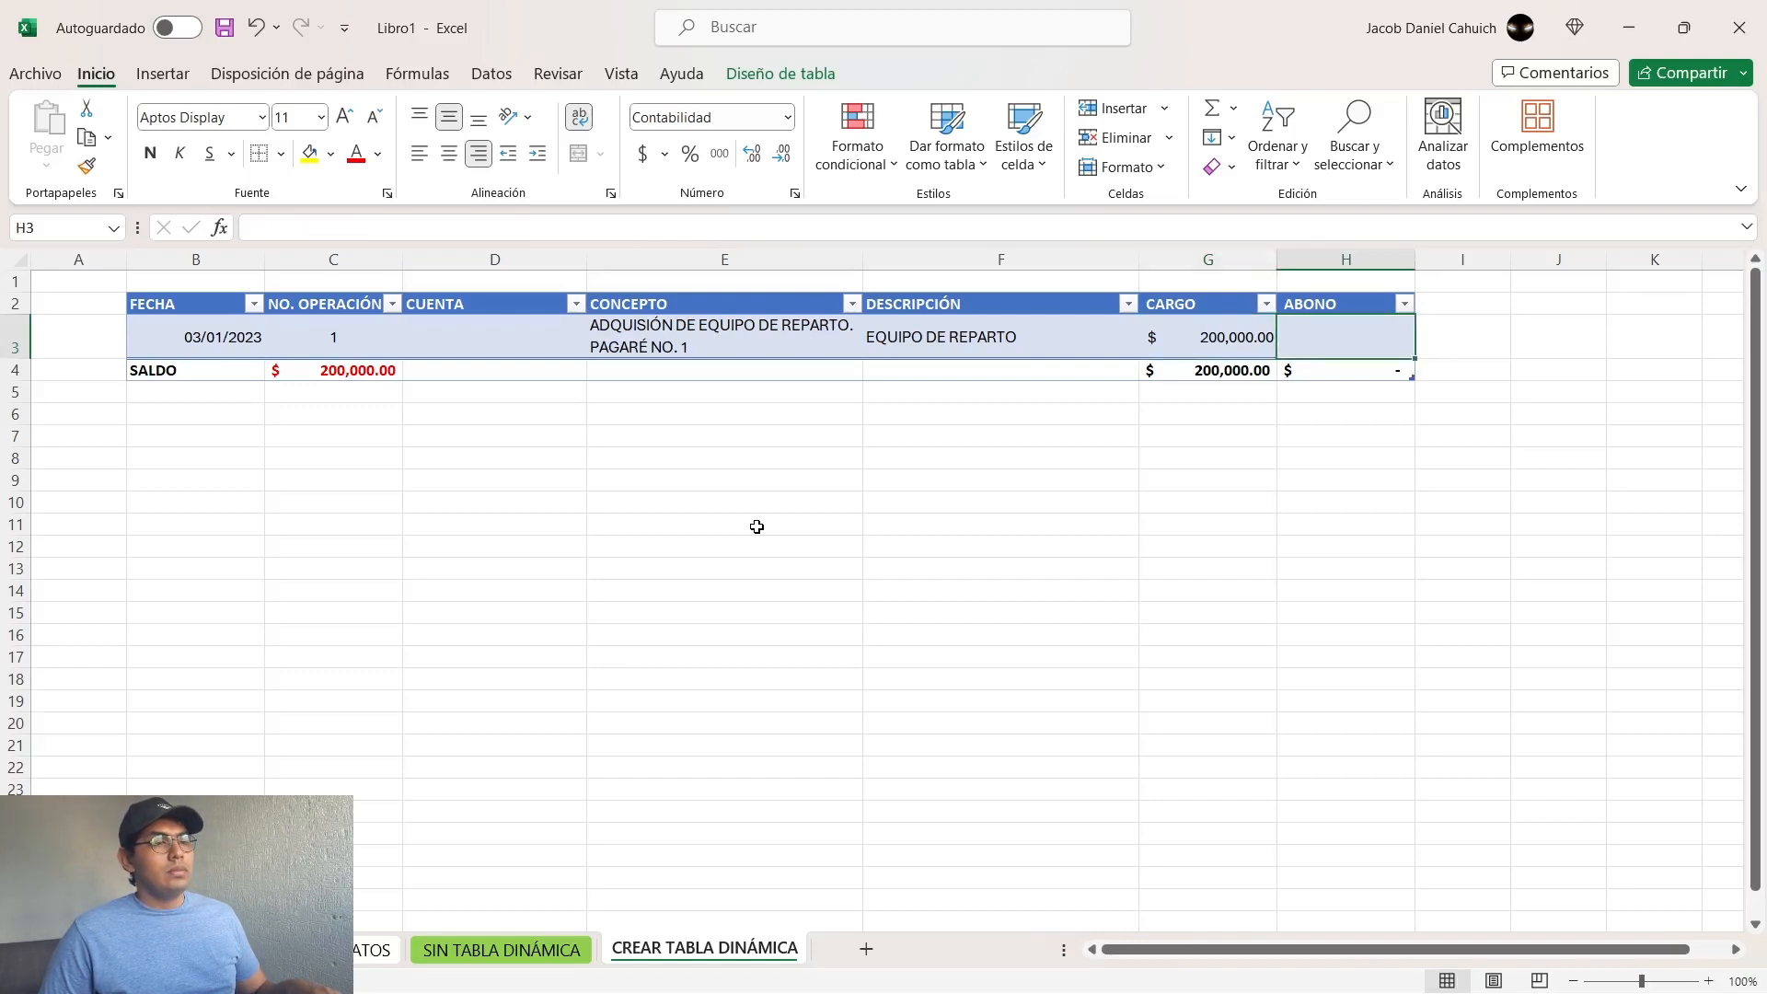
key("Tab")
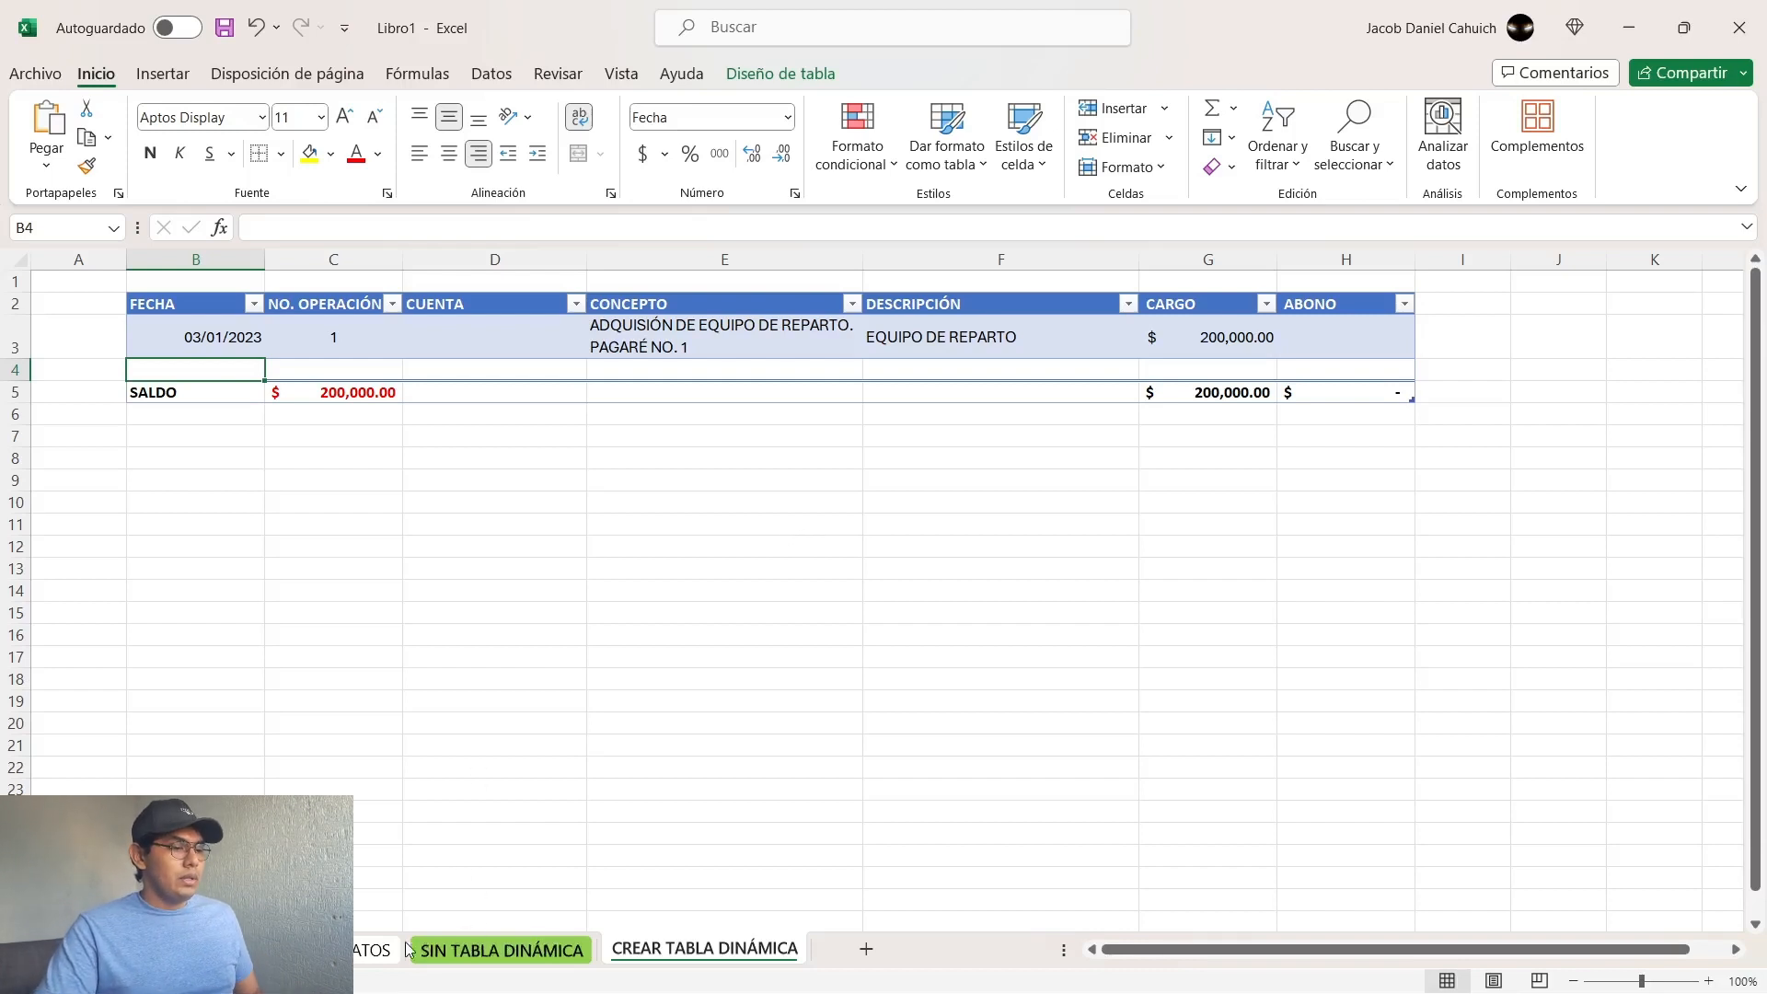
left_click(369, 953)
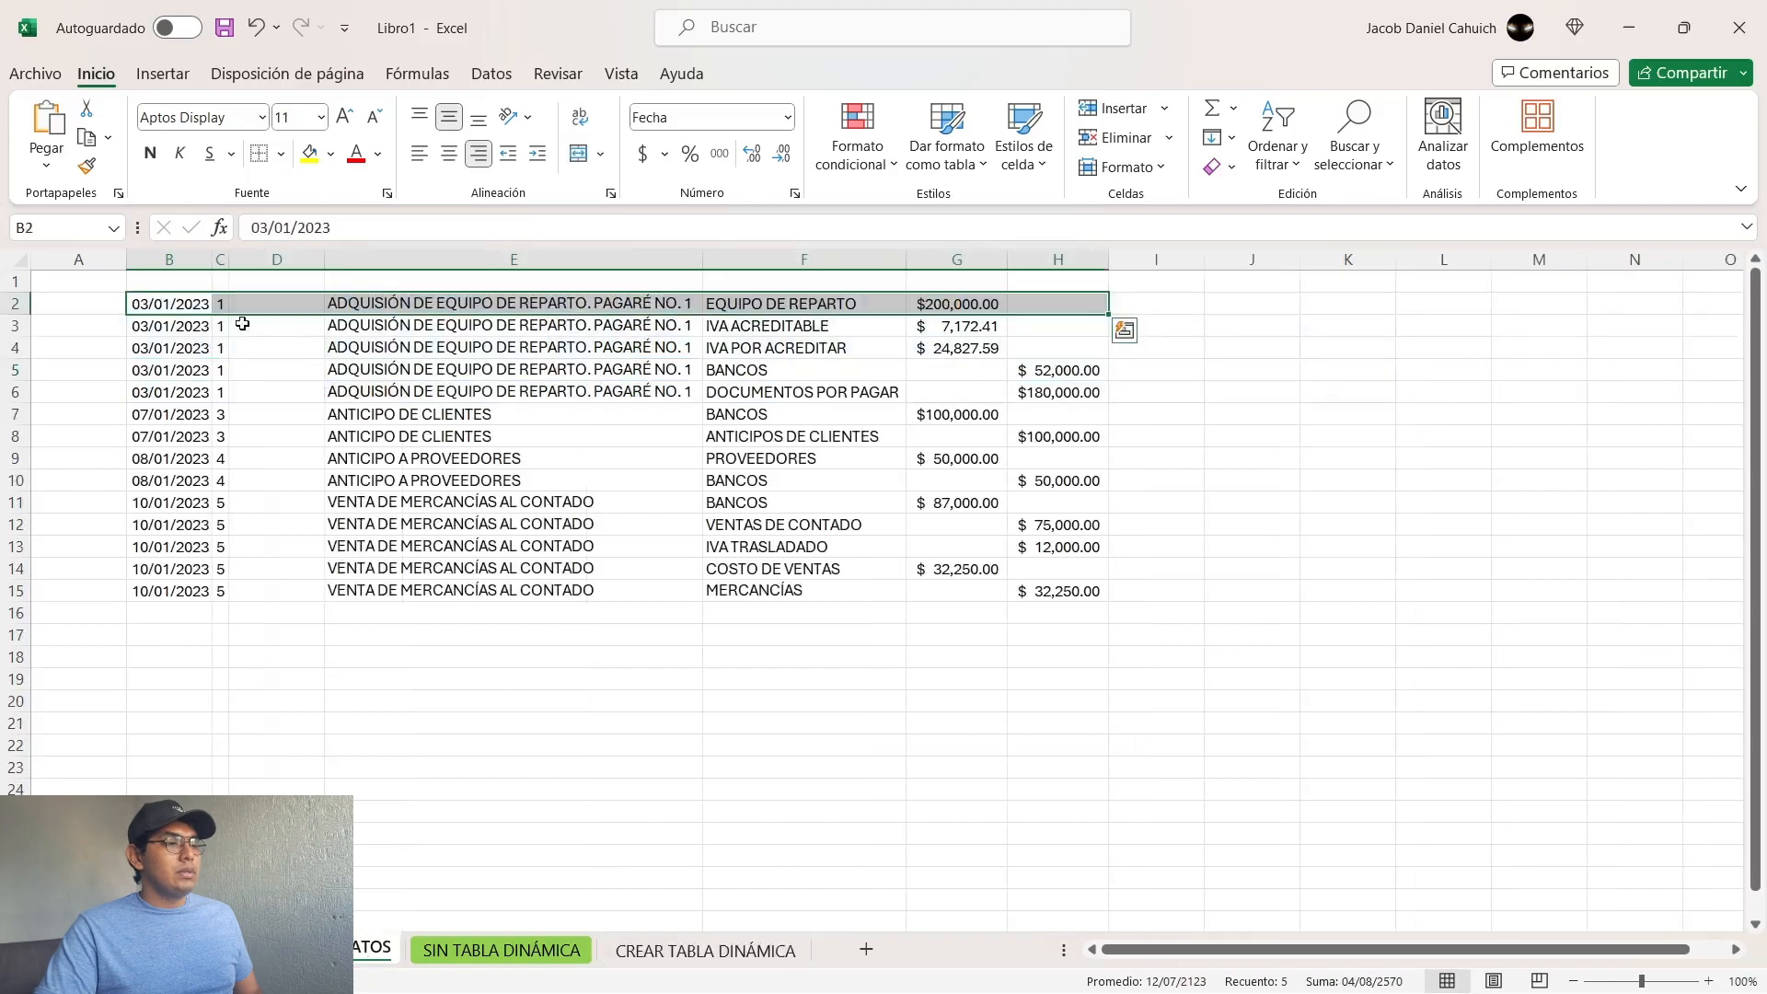
left_click_drag(152, 327, 1037, 327)
key("ctrl+c")
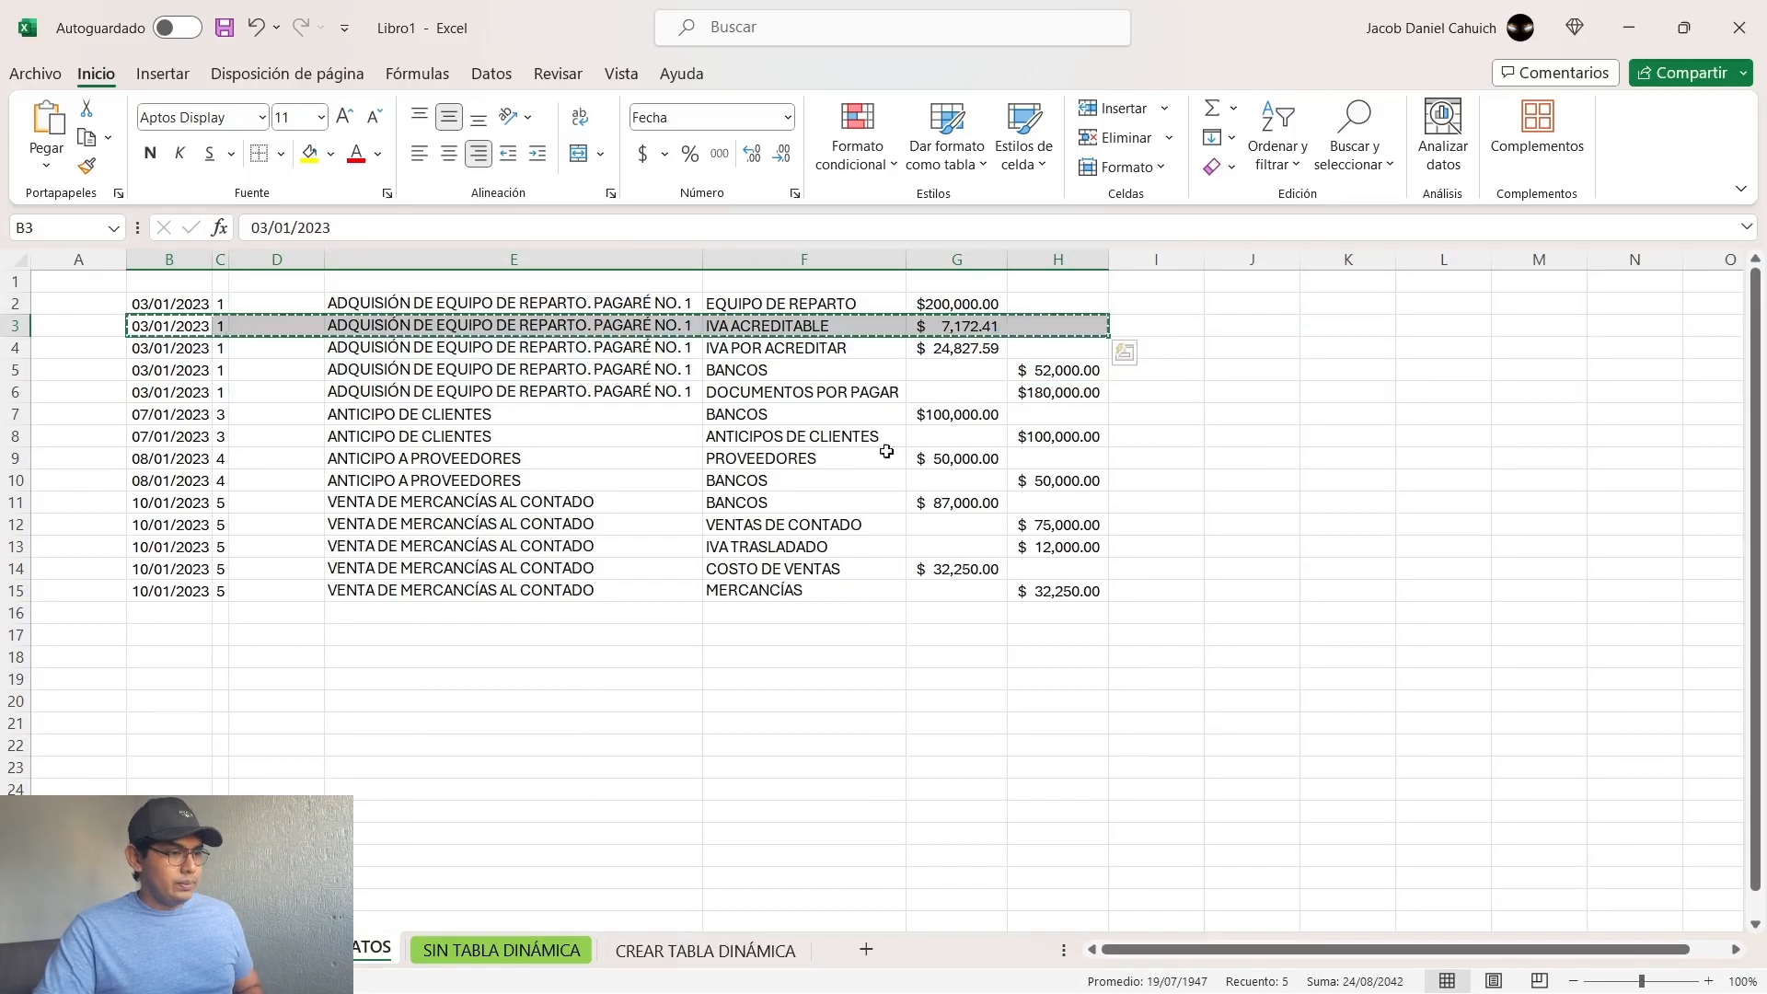
left_click(686, 952)
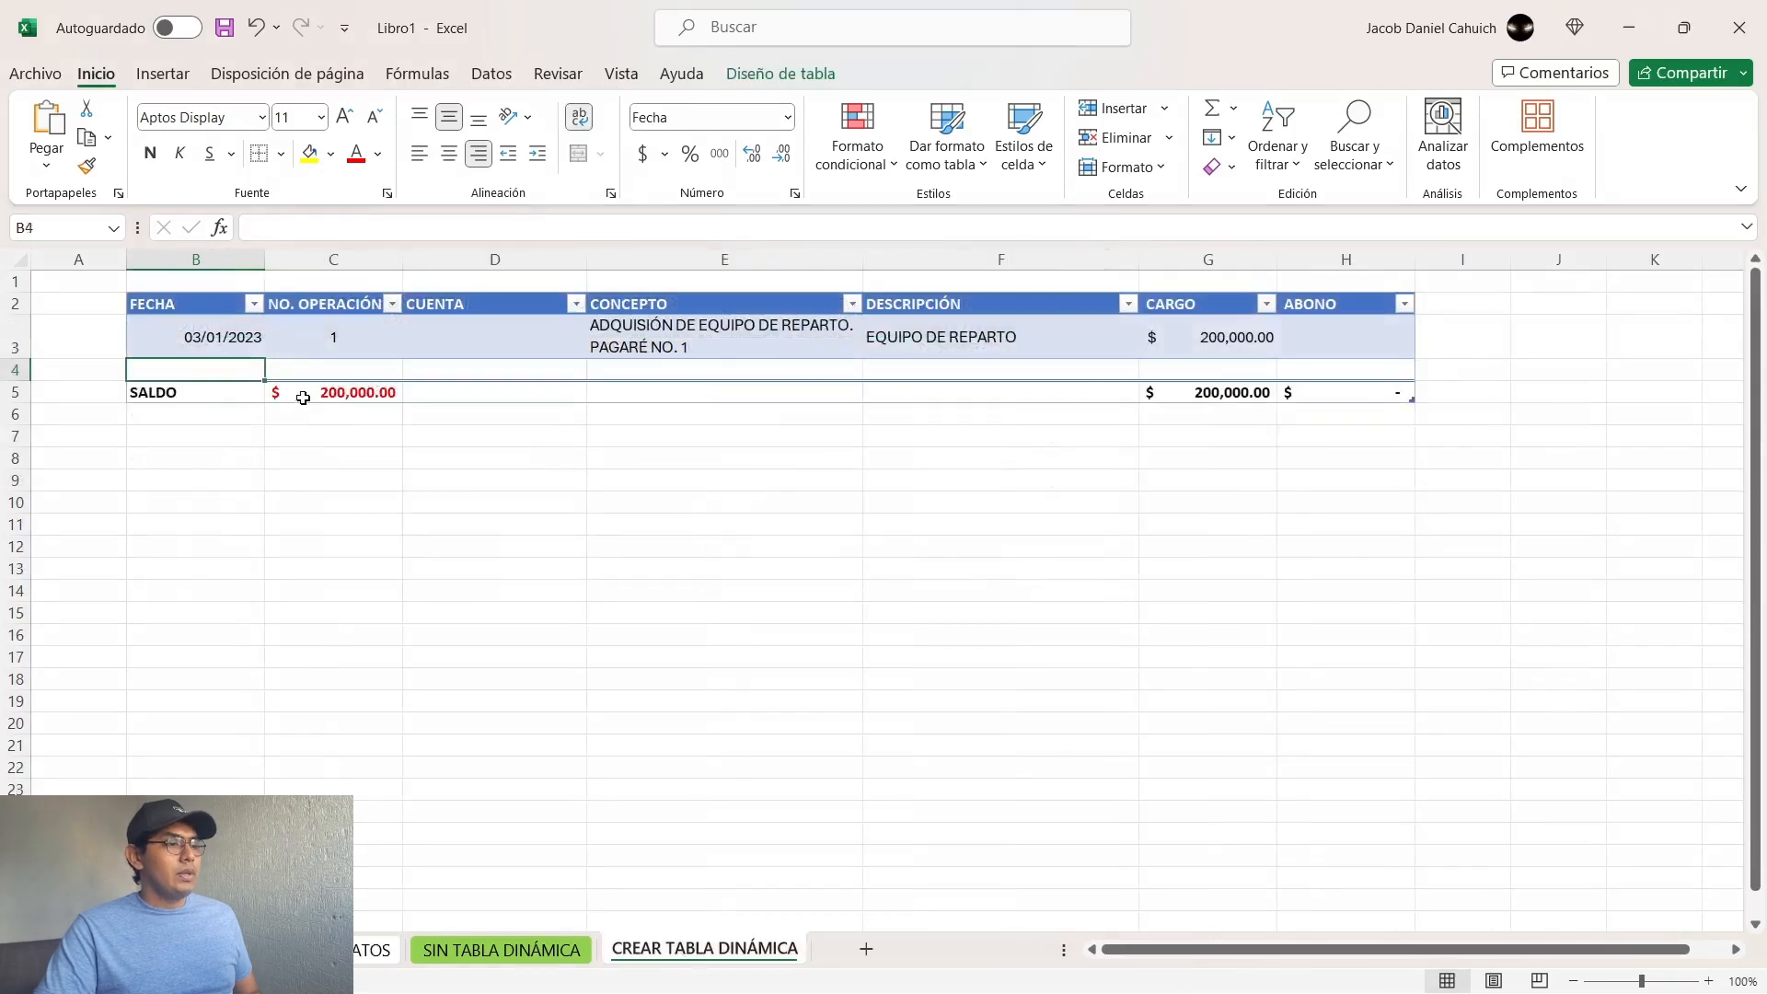
key("ctrl+v")
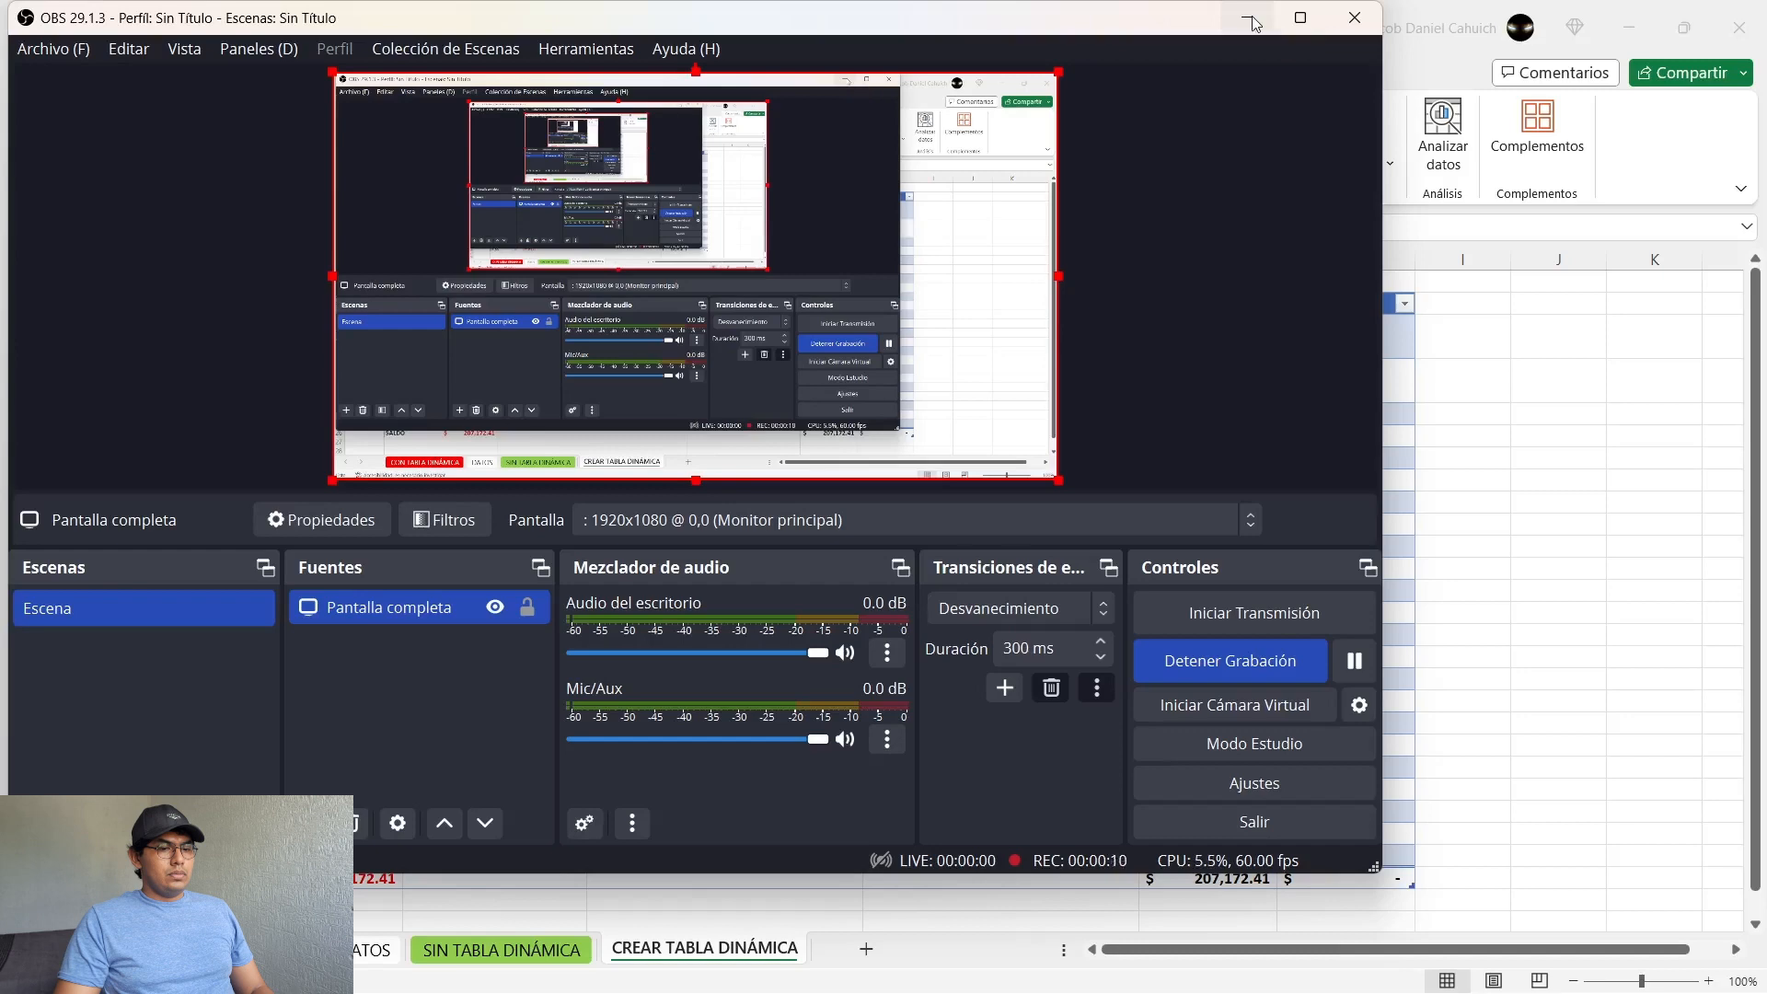
left_click(1250, 20)
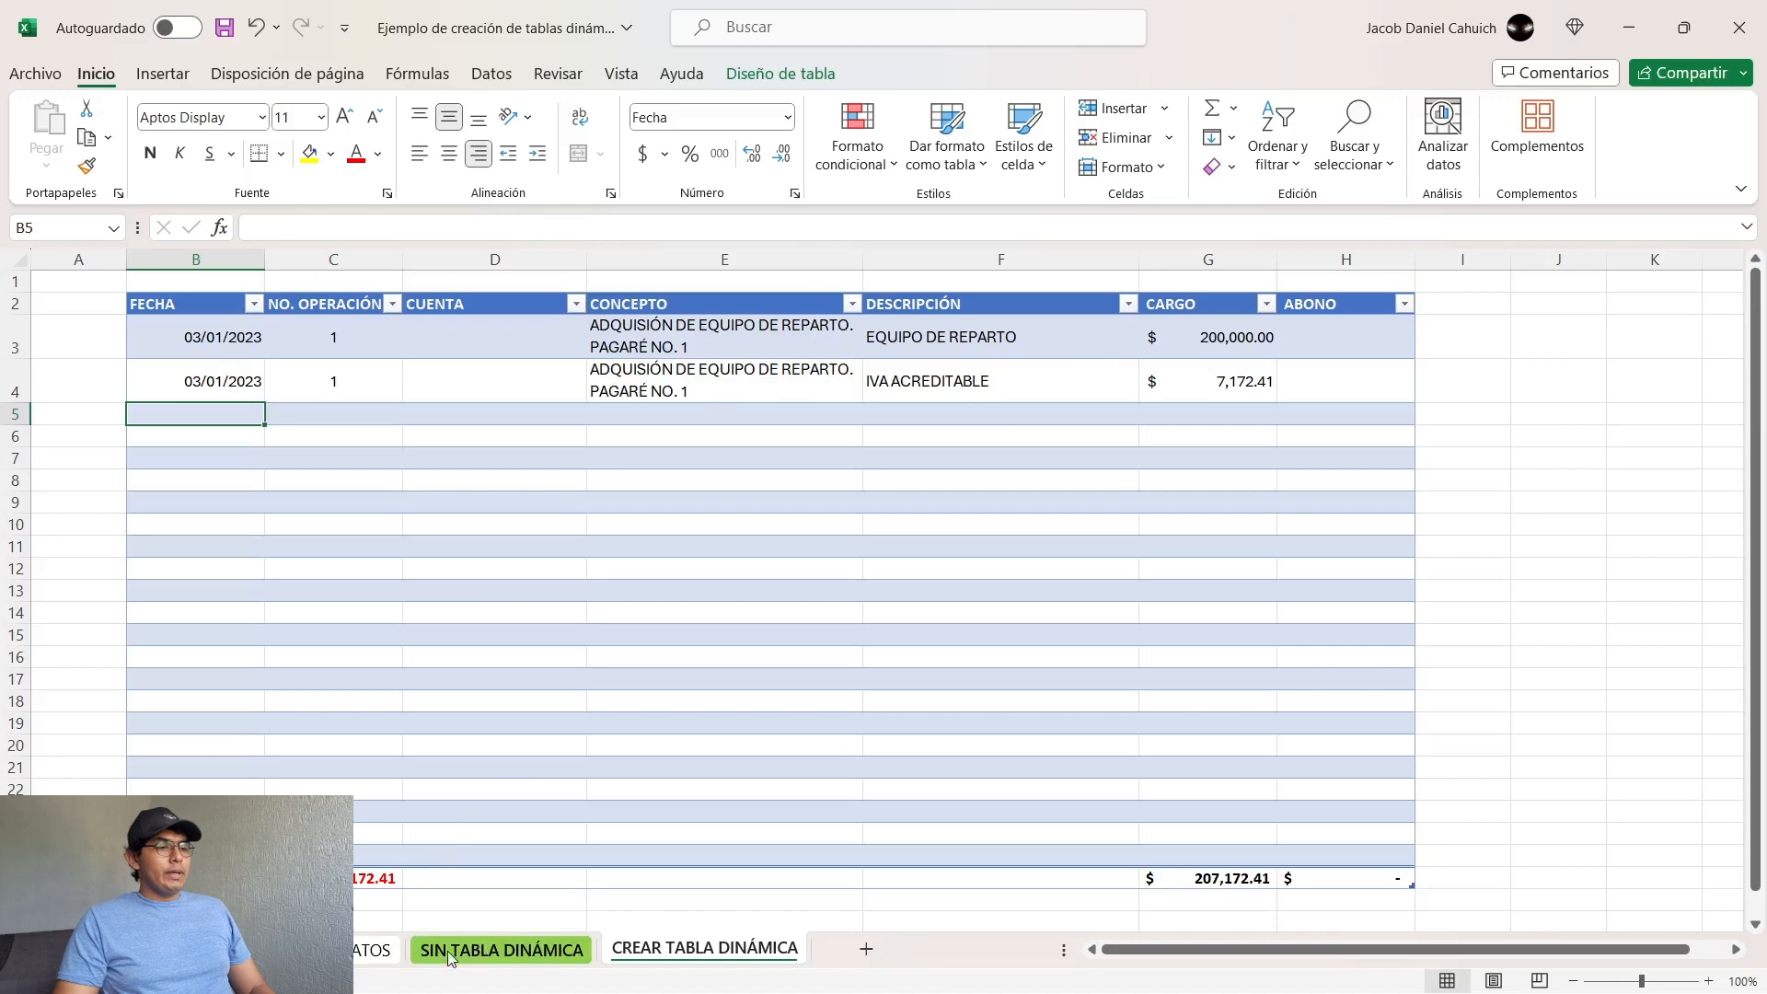
Step: Copy the IVA POR ACREDITAR record (B4:H4) from the source data sheet into the table at B5 and check the CARGO total
left_click(399, 954)
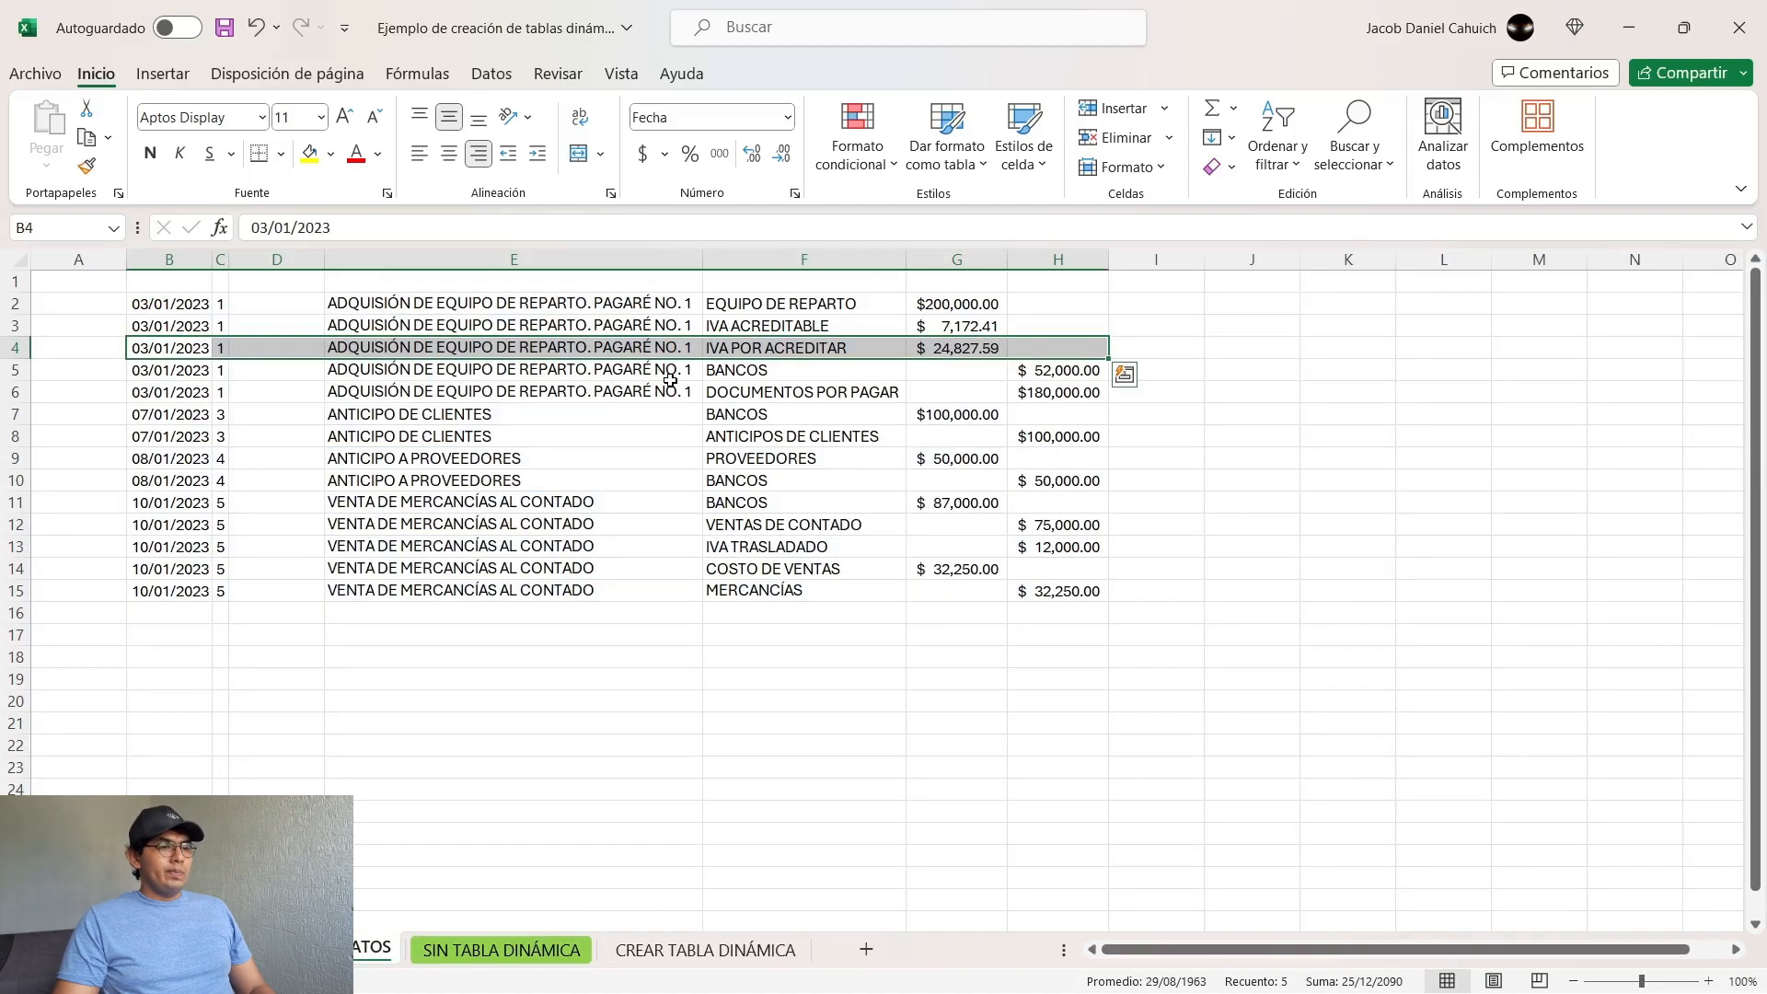
key("ctrl+c")
left_click(706, 962)
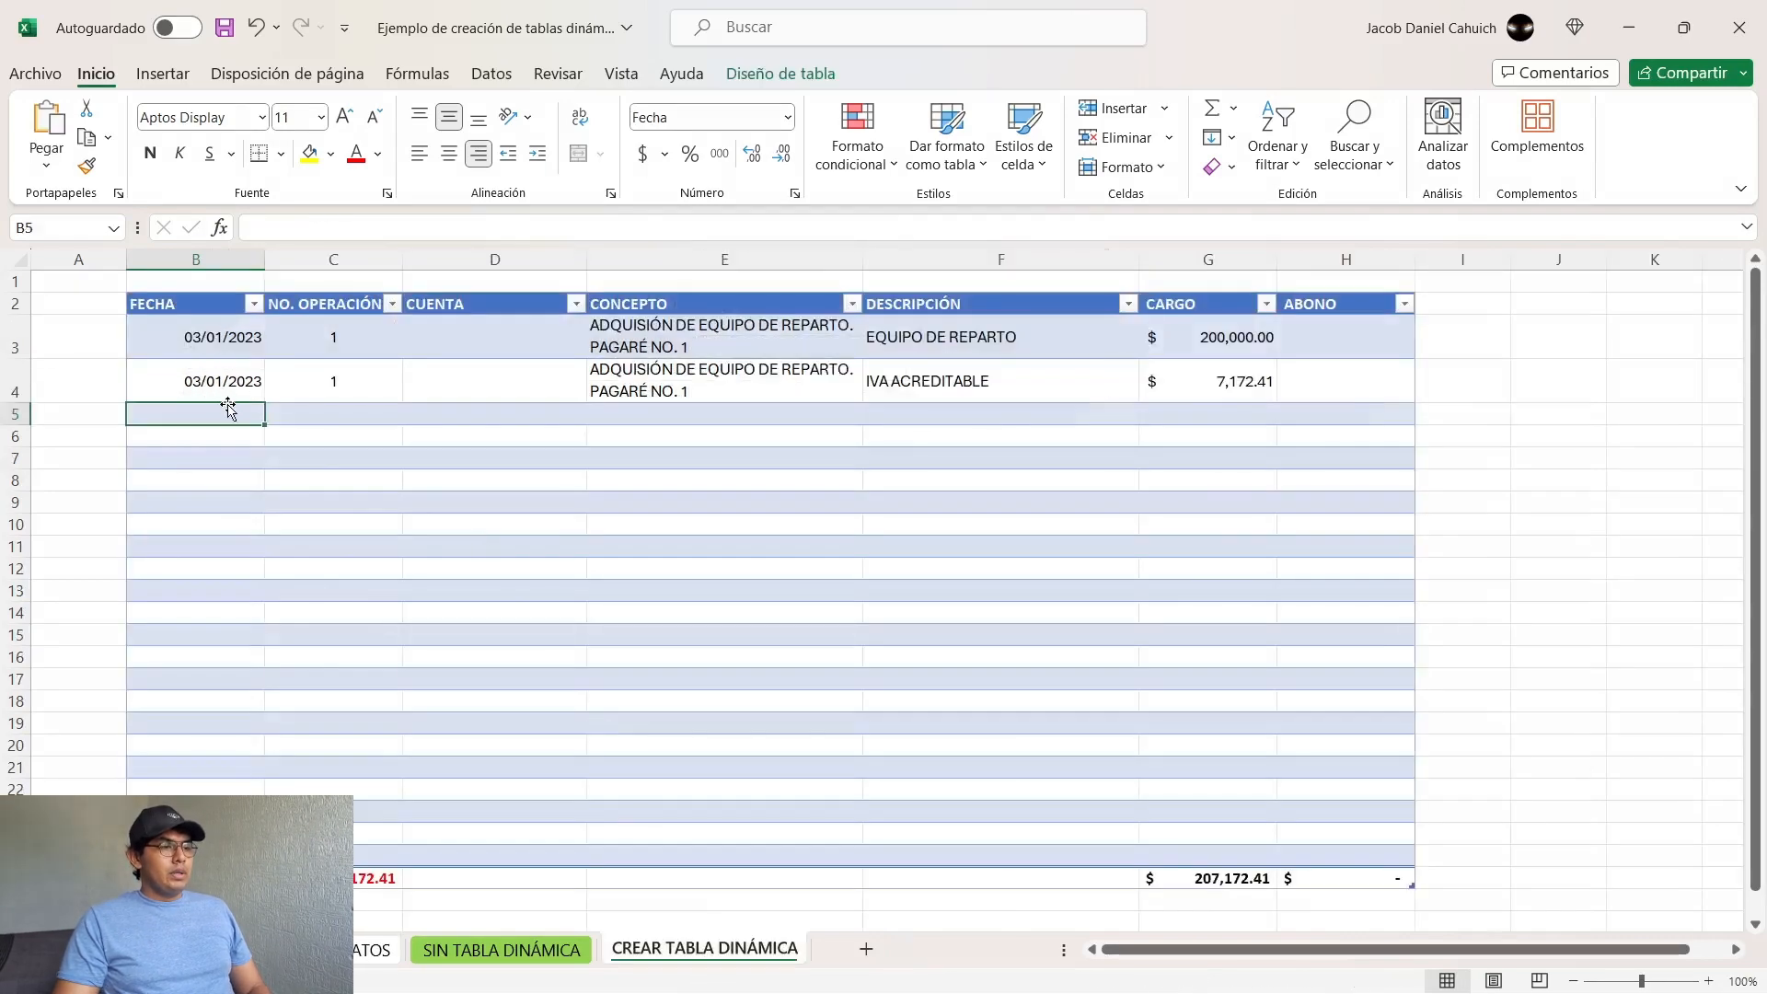
key("ctrl+v")
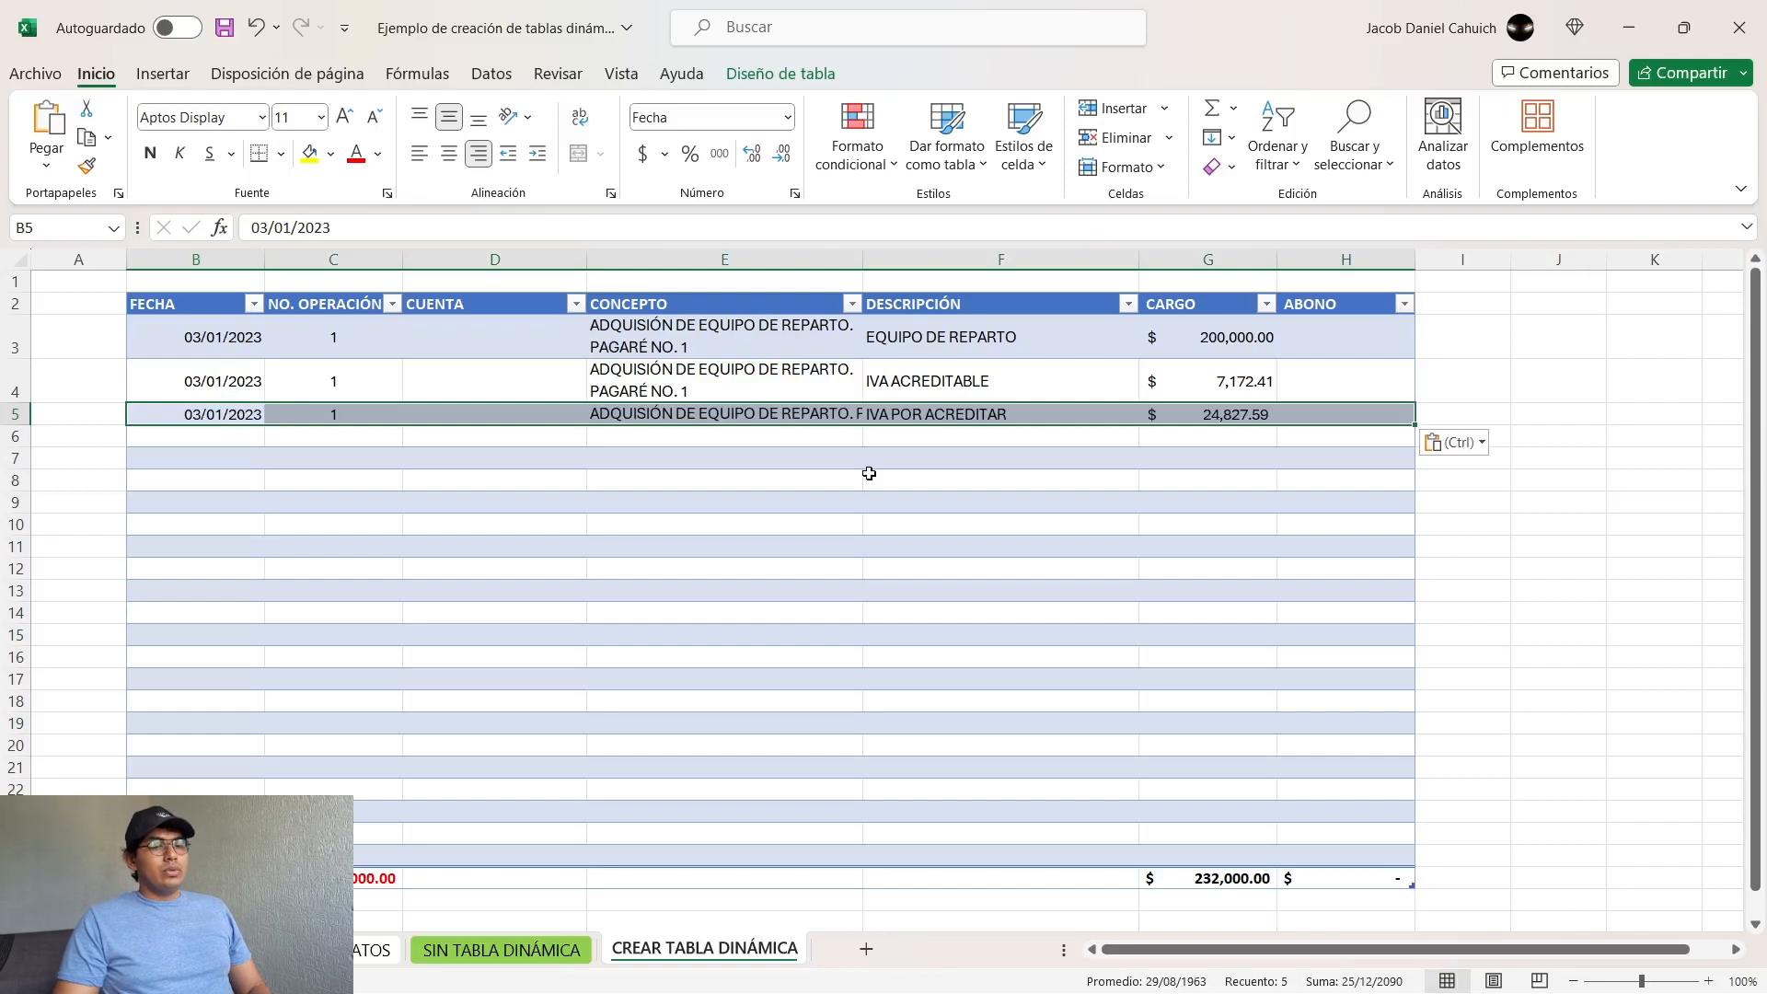
key("ctrl")
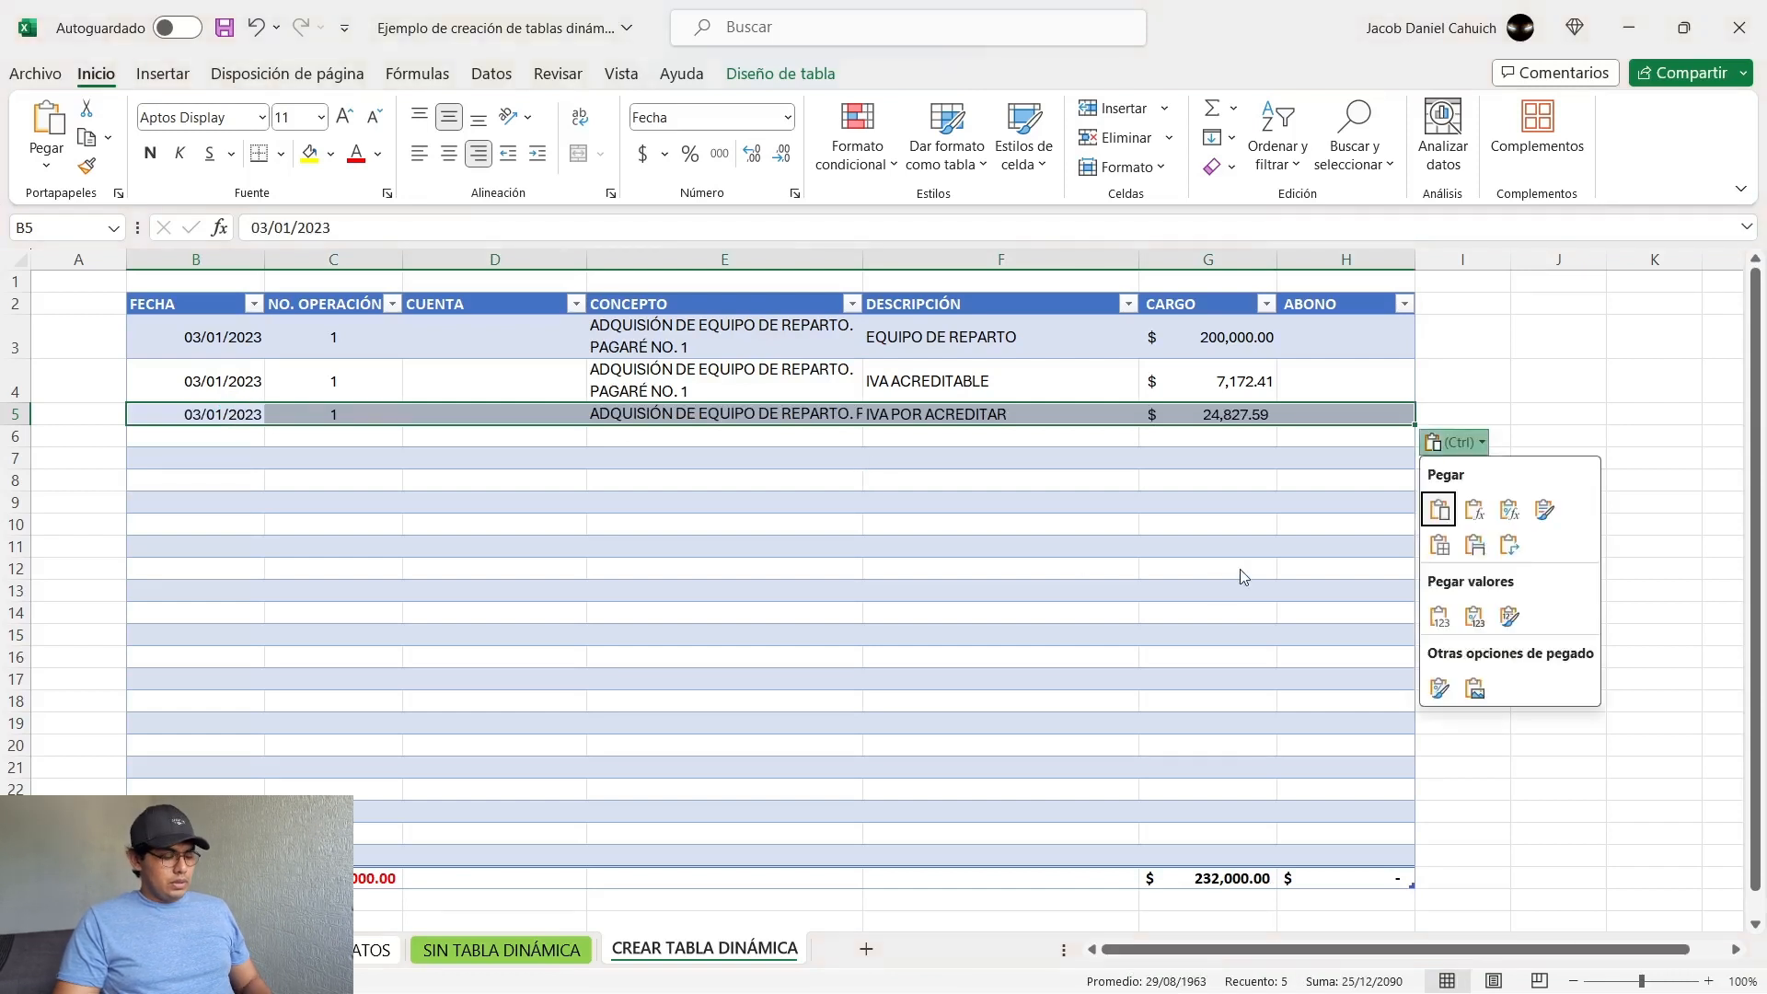
key("Escape")
left_click(1231, 877)
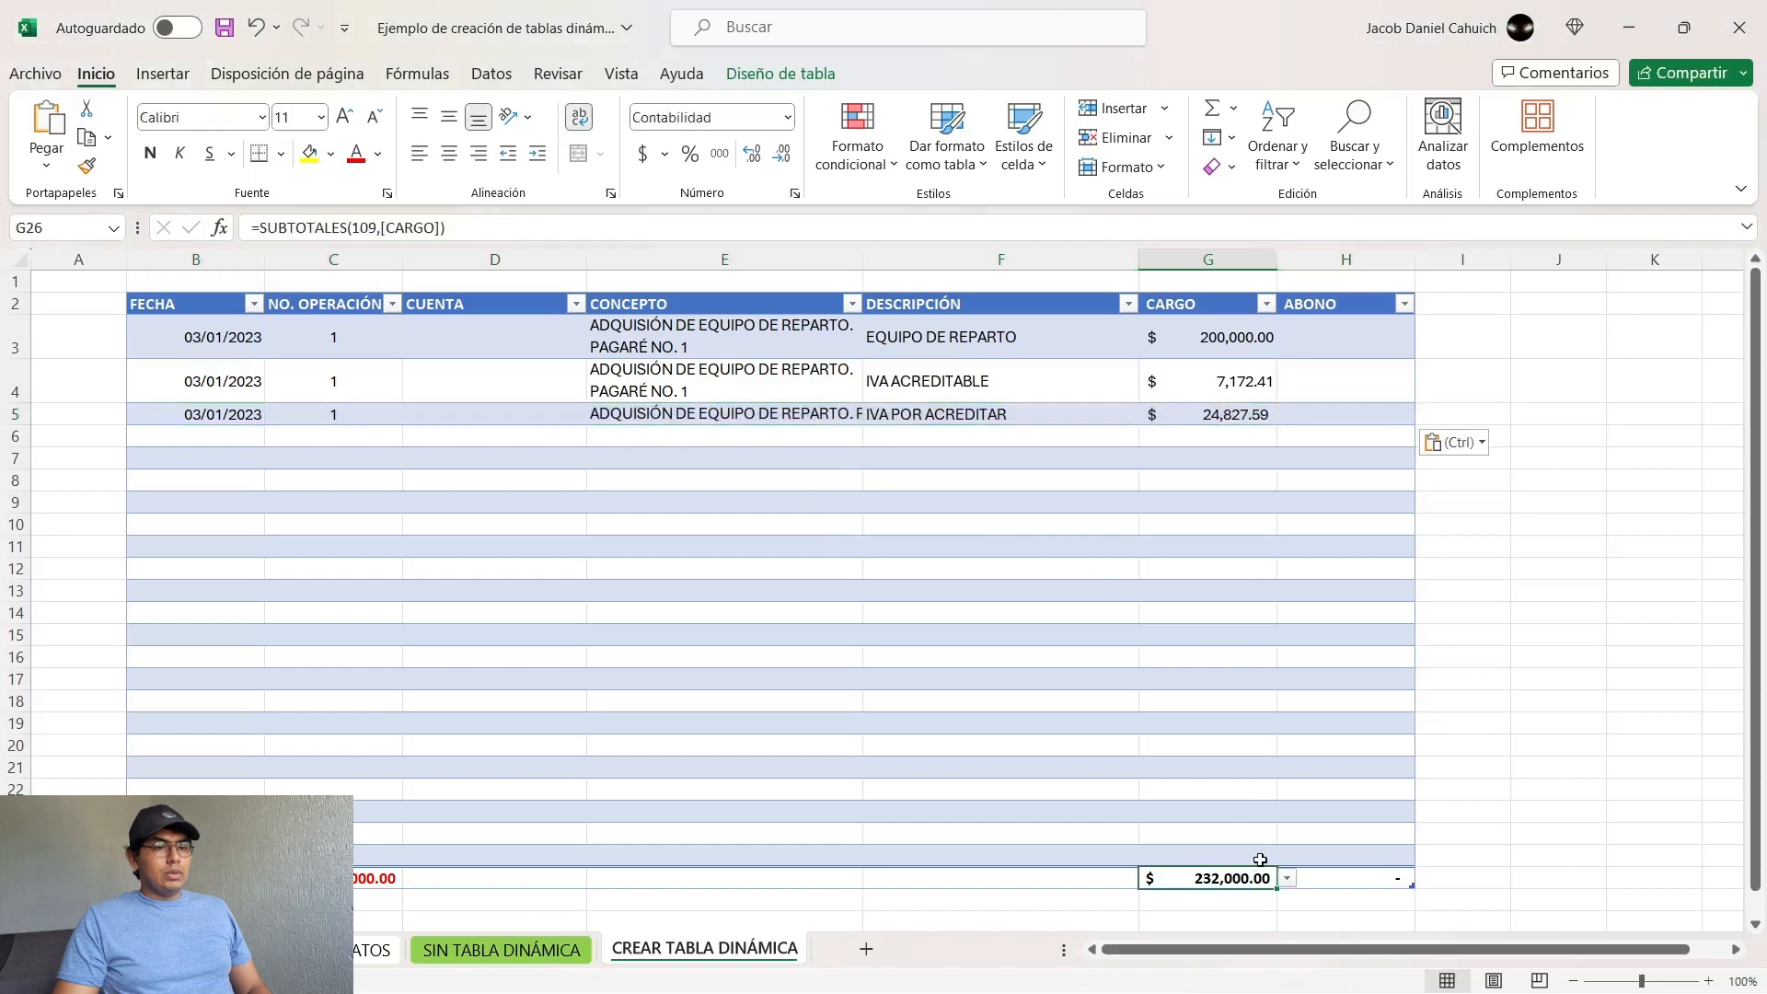
Step: Copy the operation 1 BANCOS record (B5:H5) from the source data sheet into the table at B6
left_click(225, 433)
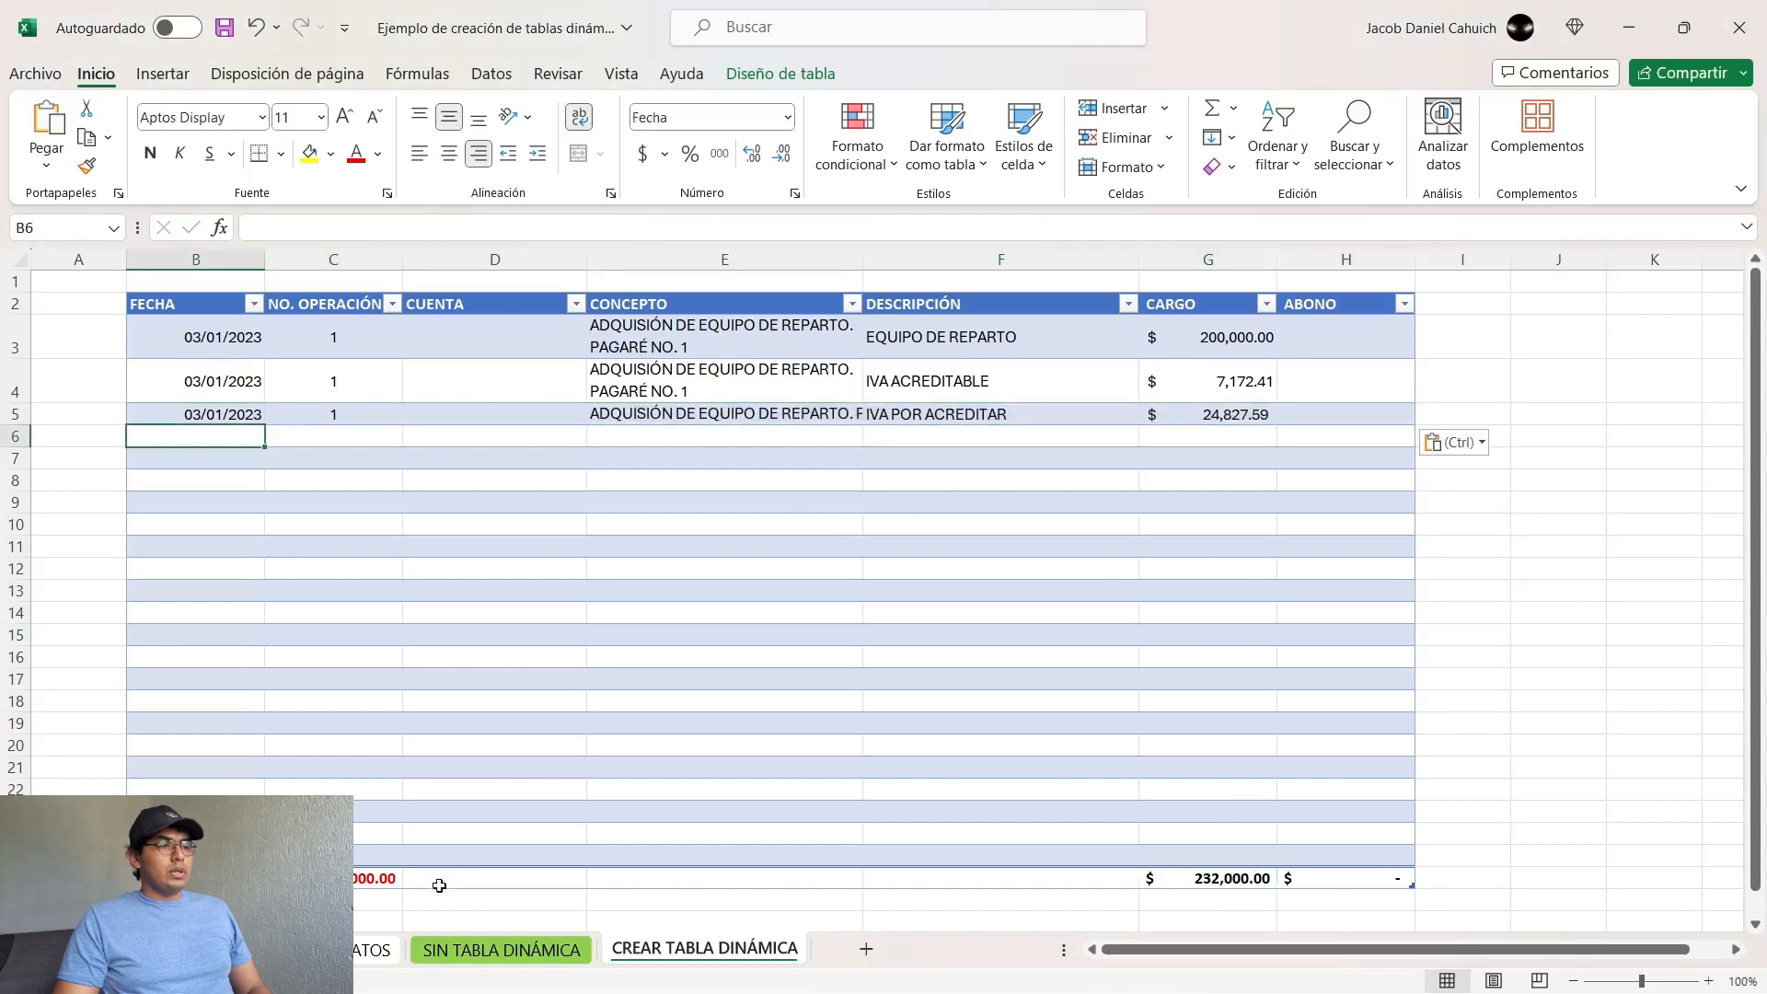
left_click(368, 951)
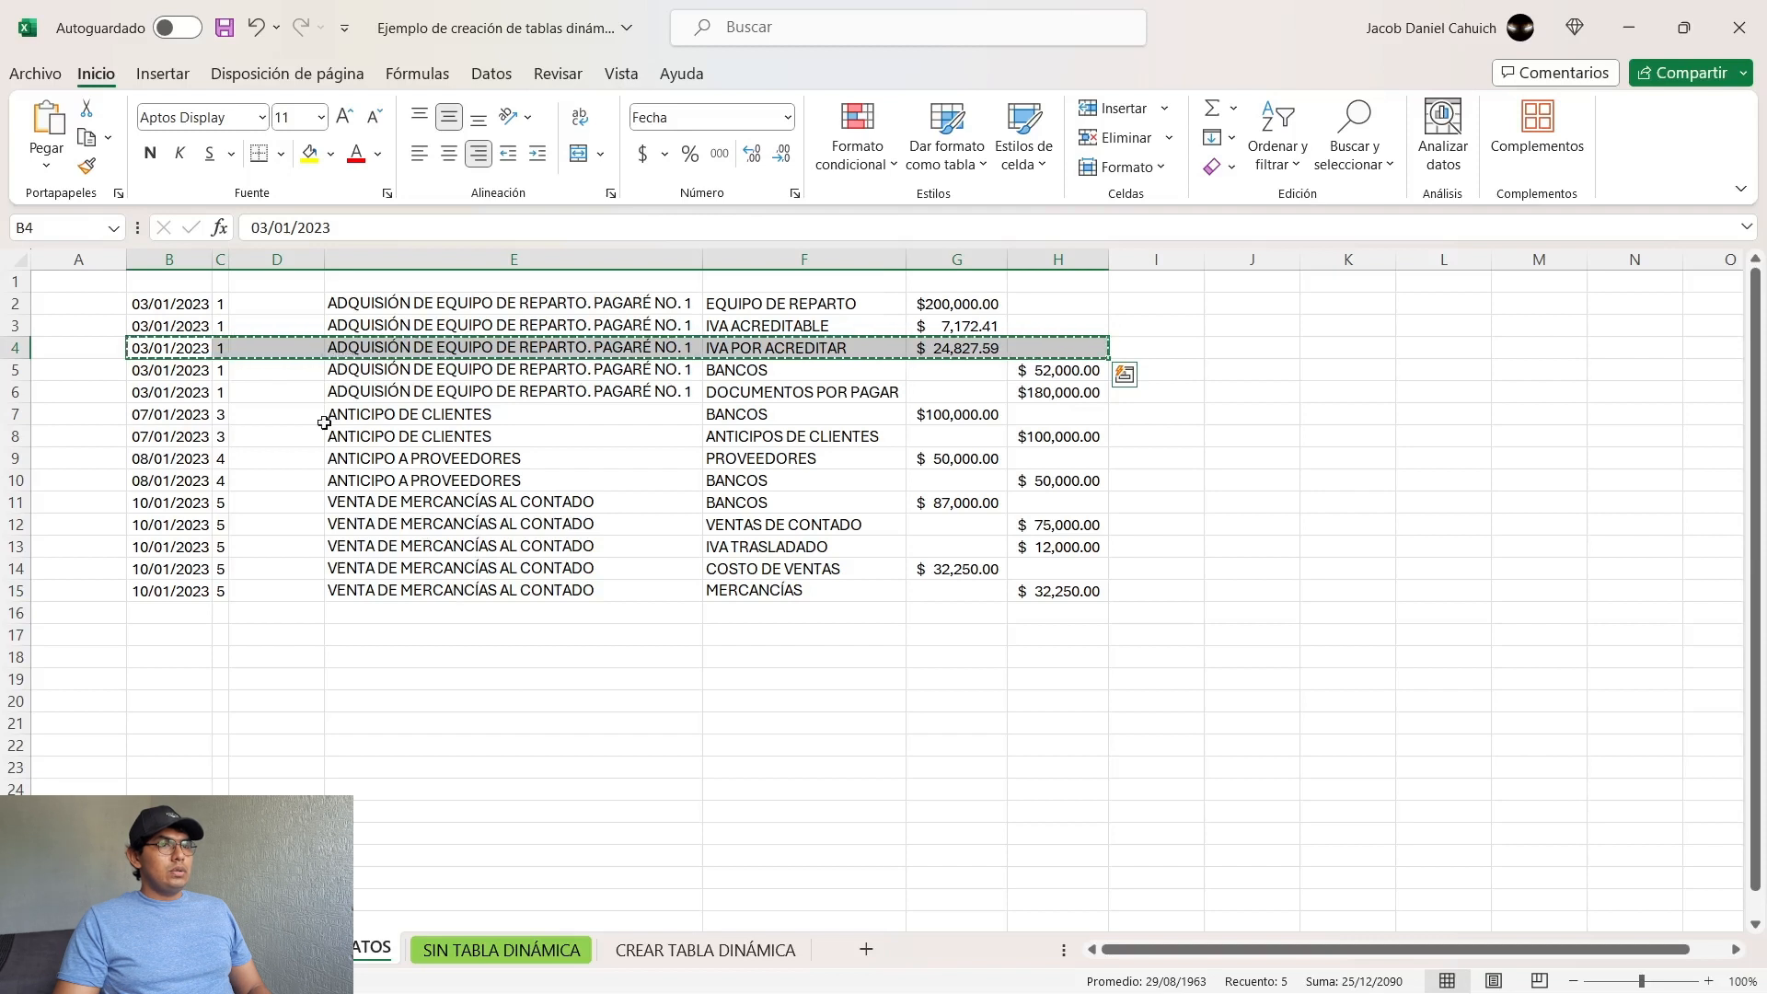
left_click(184, 373)
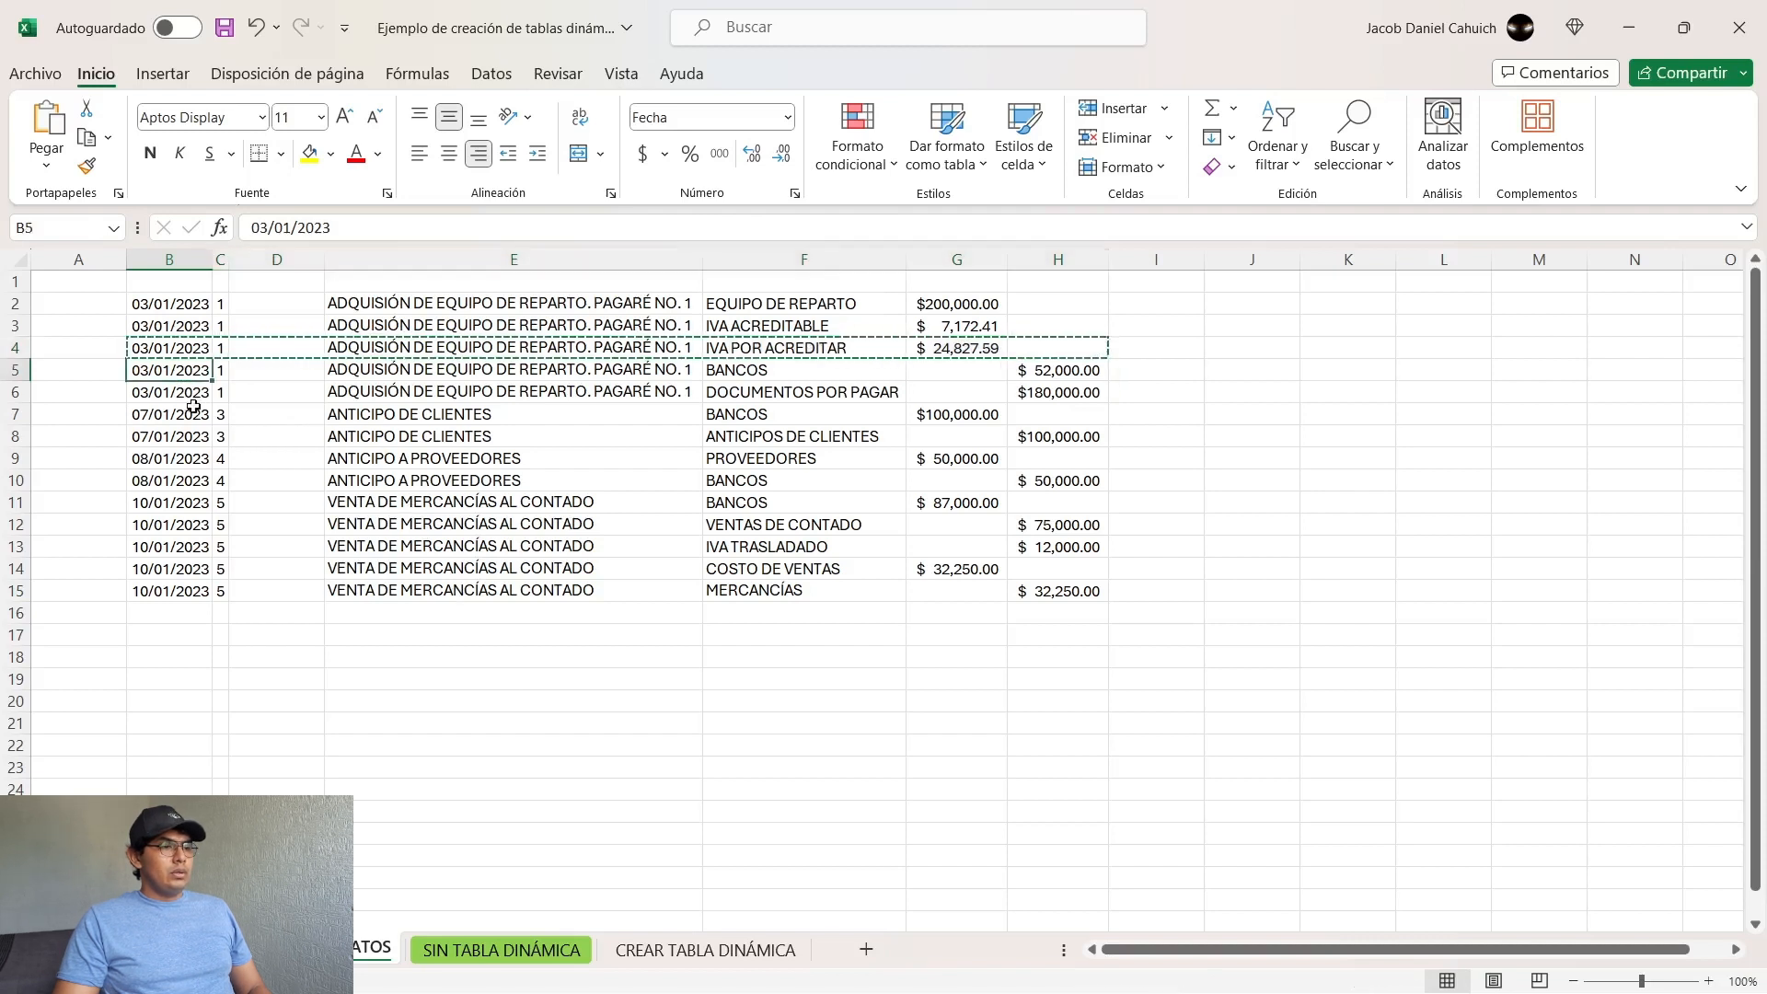
key("shift+Right")
key("shift+Right")
key("shift+Right")
key("shift+Right")
key("shift+Right")
key("shift+Right")
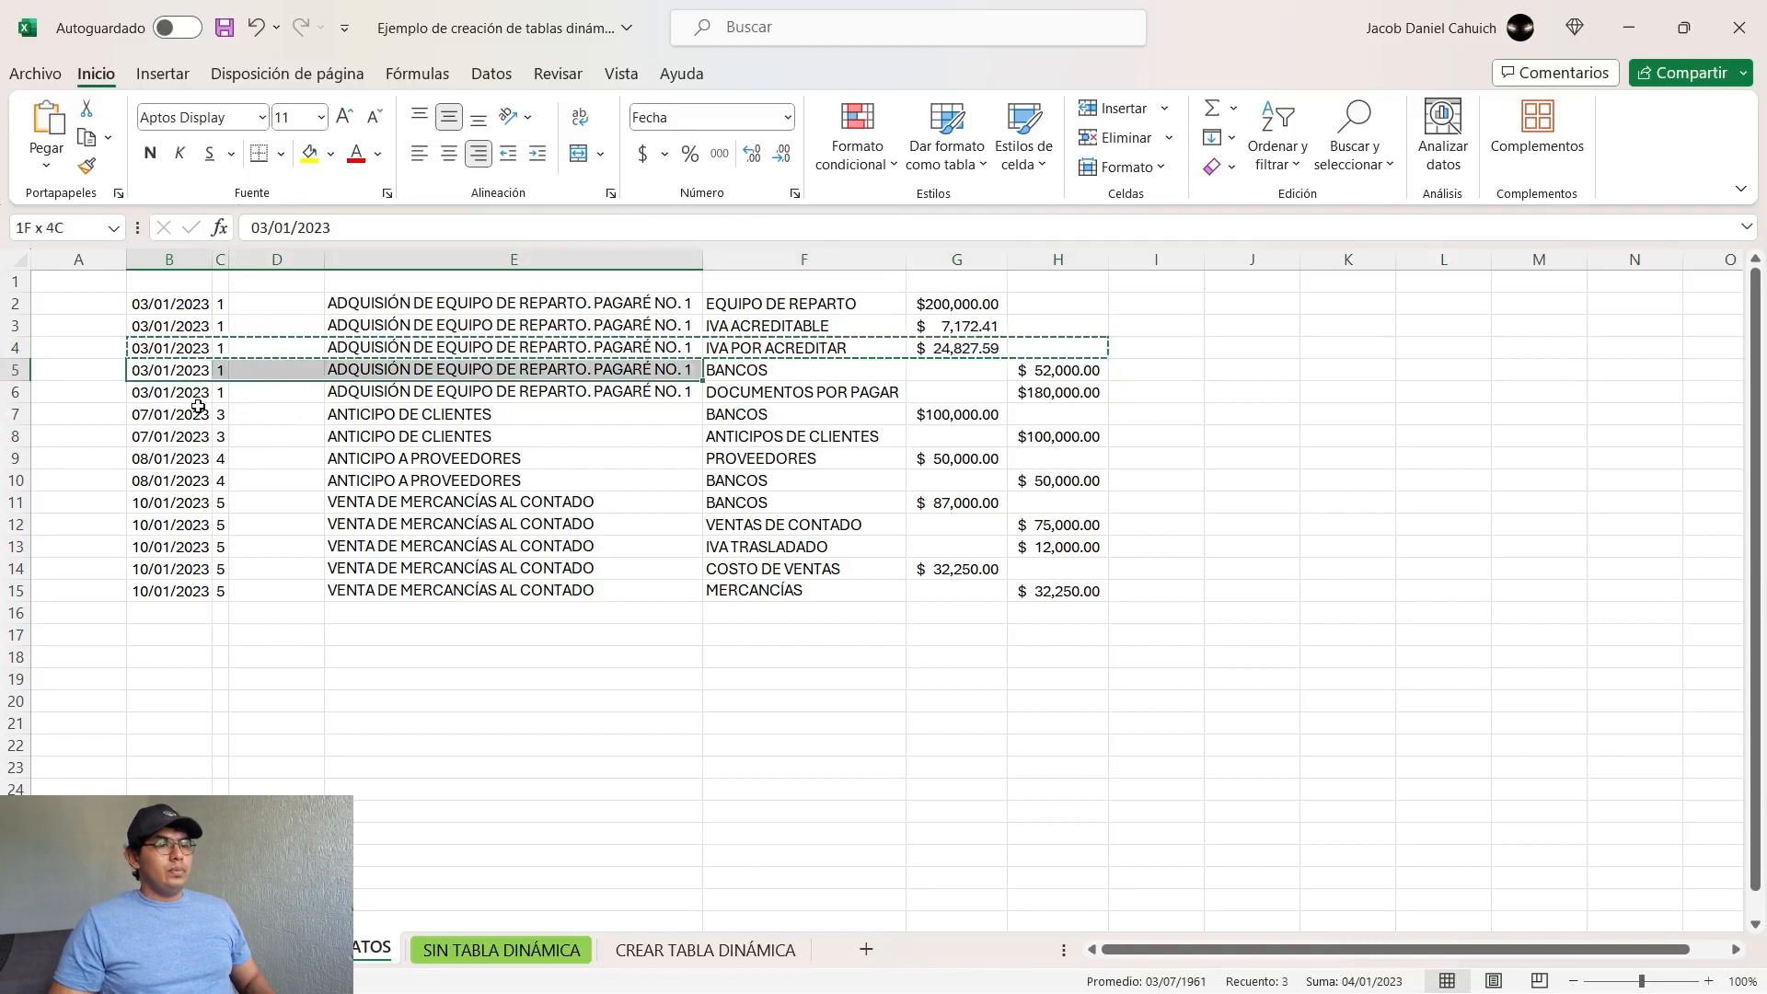
key("ctrl+c")
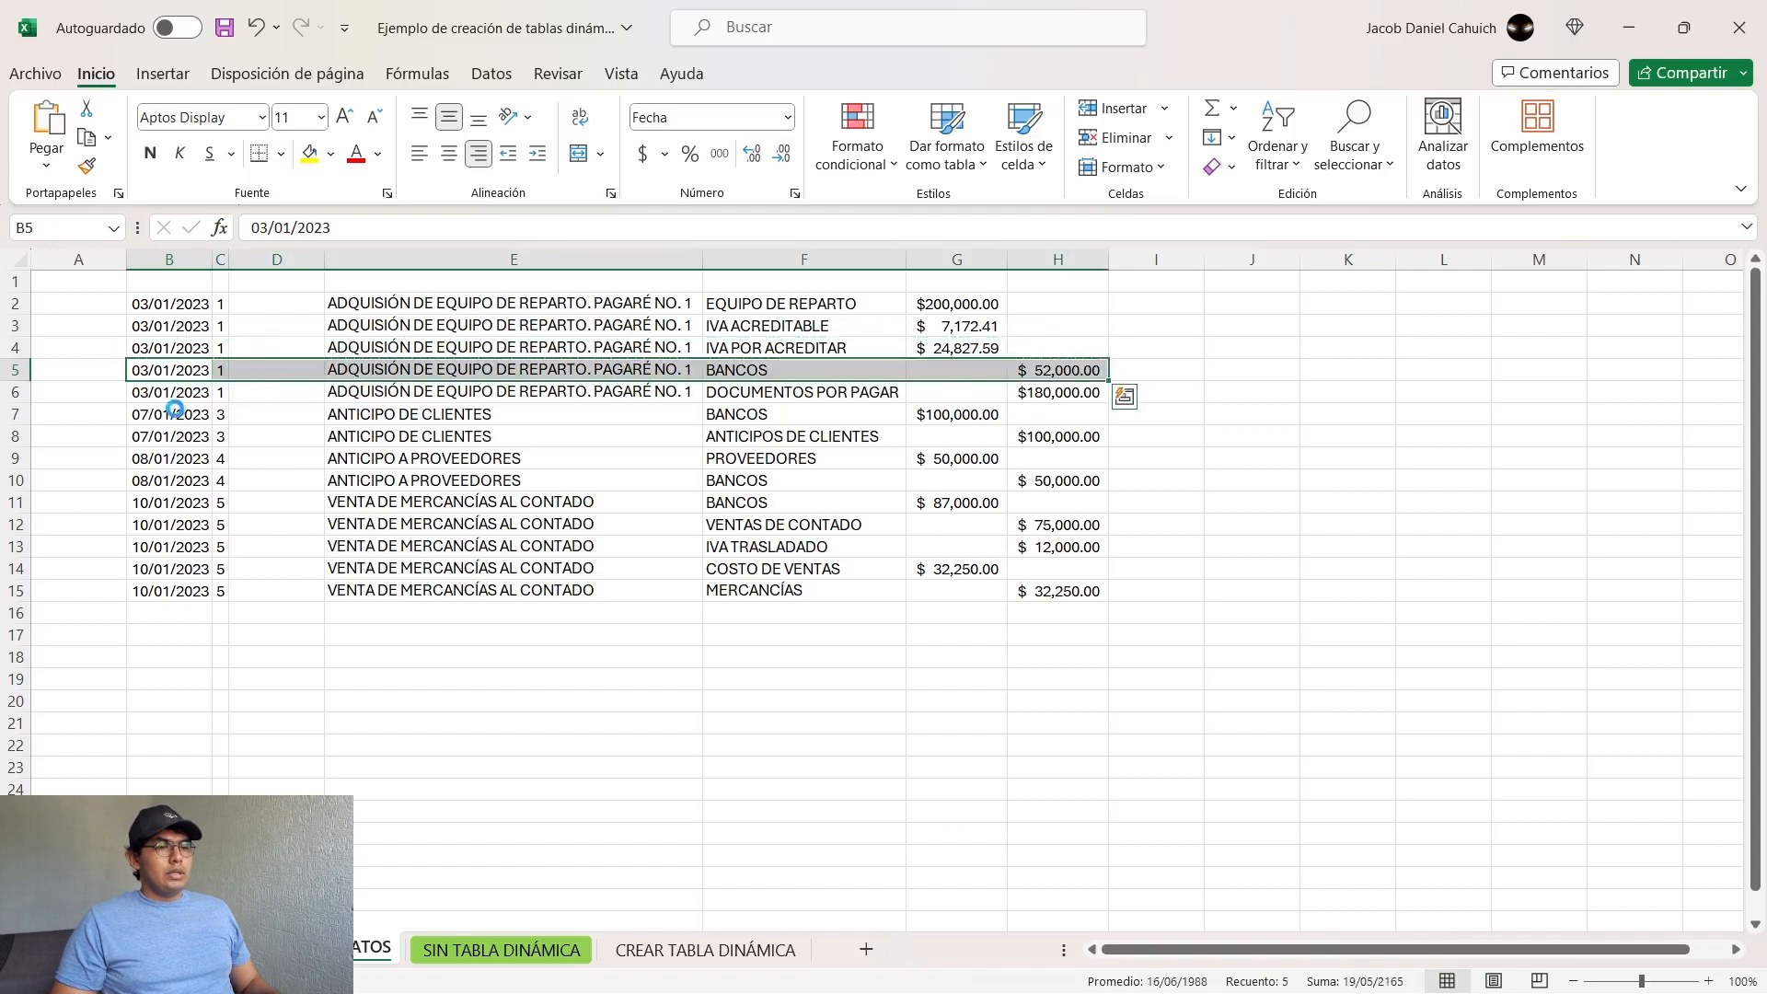
left_click(705, 950)
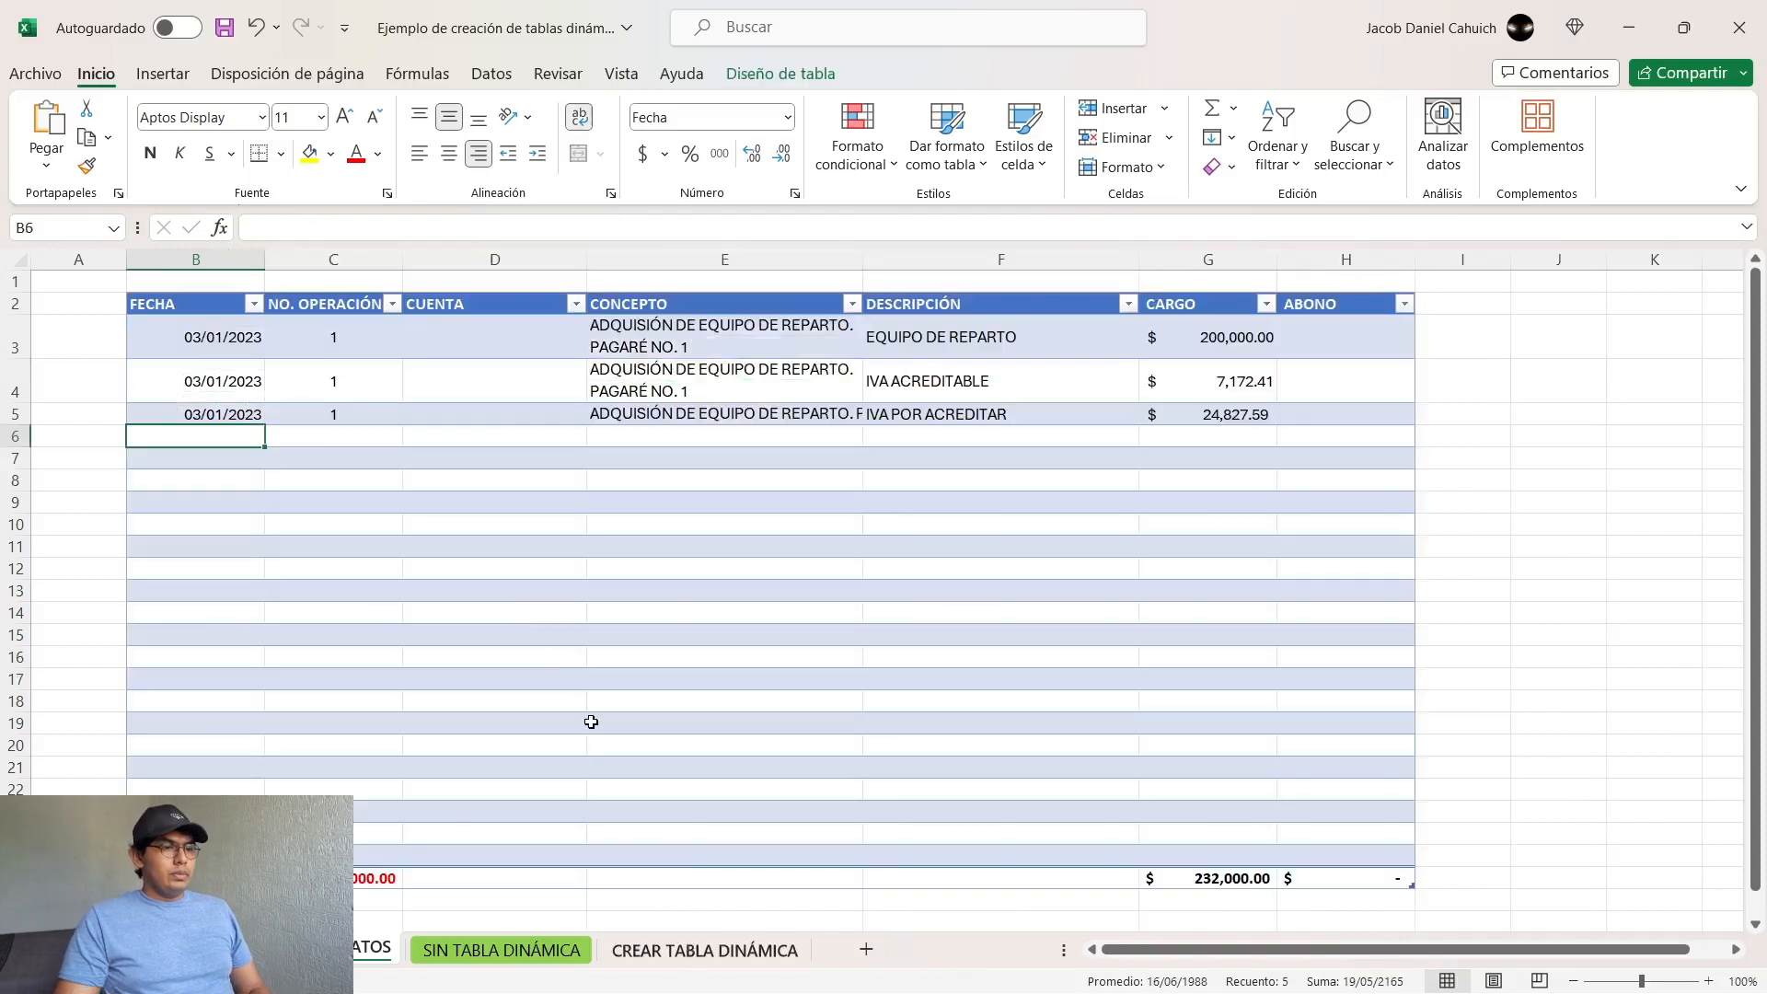
key("ctrl+v")
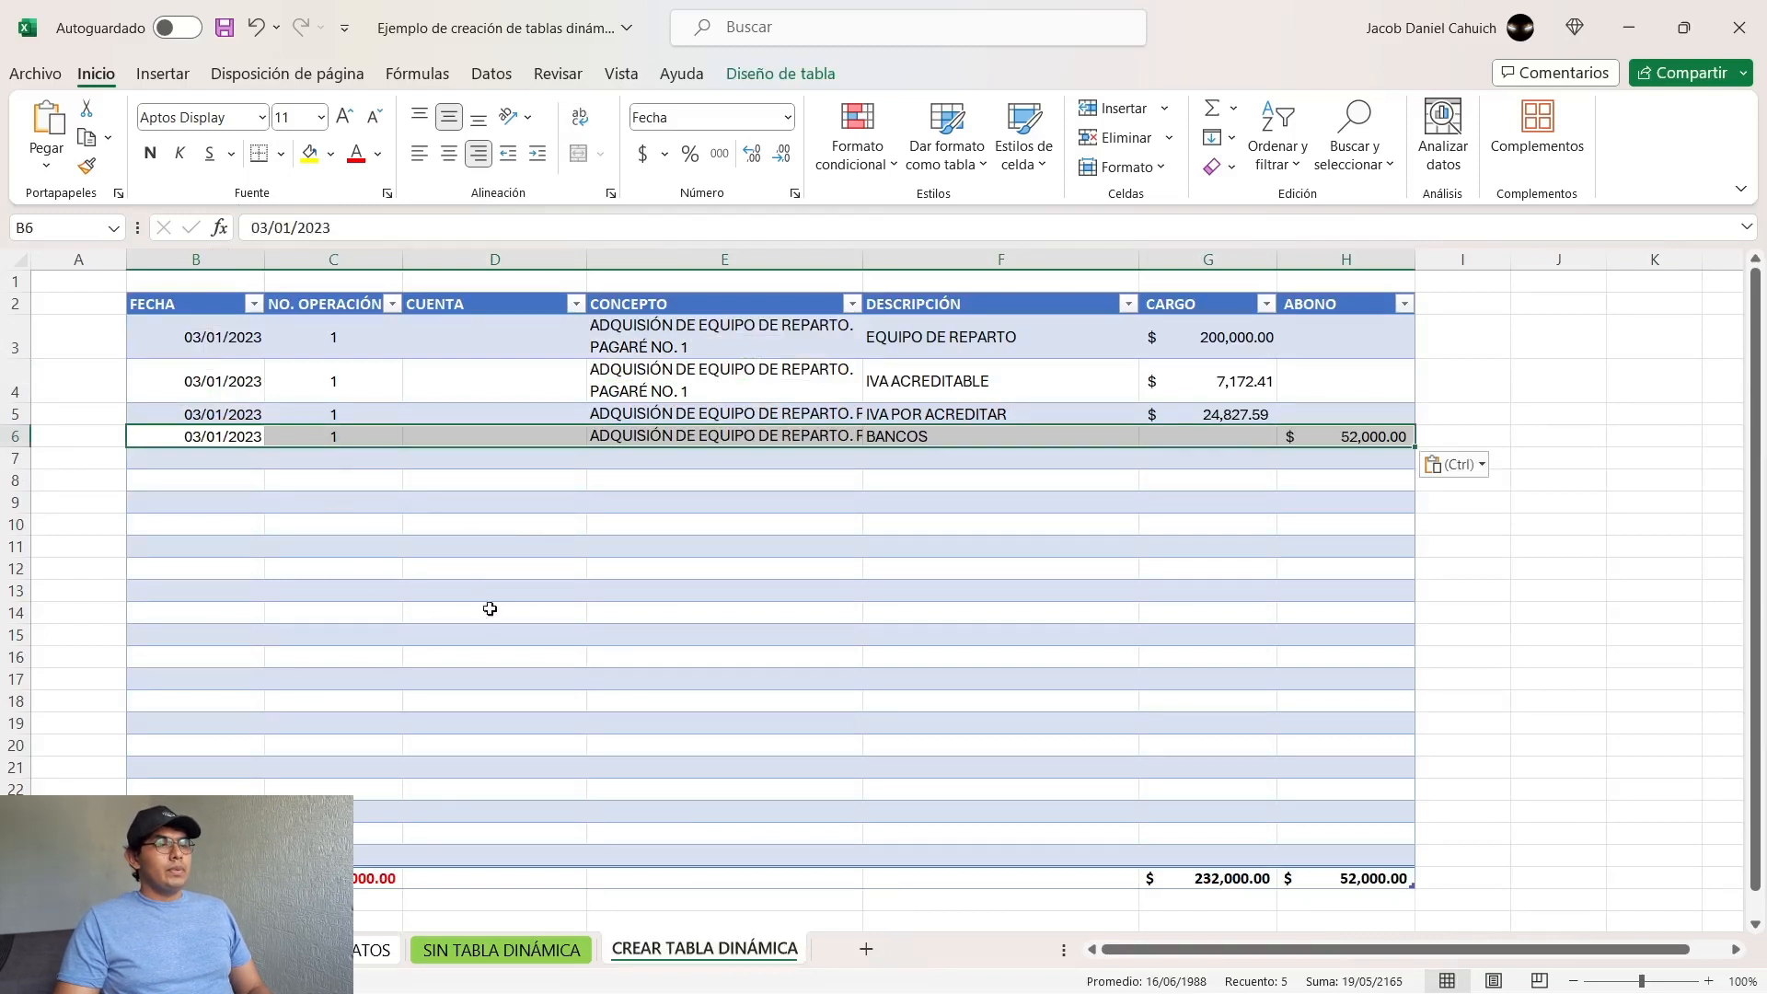
Step: Copy the DOCUMENTOS POR PAGAR record (B6:H6) from the source data sheet into the table at B7
left_click(379, 949)
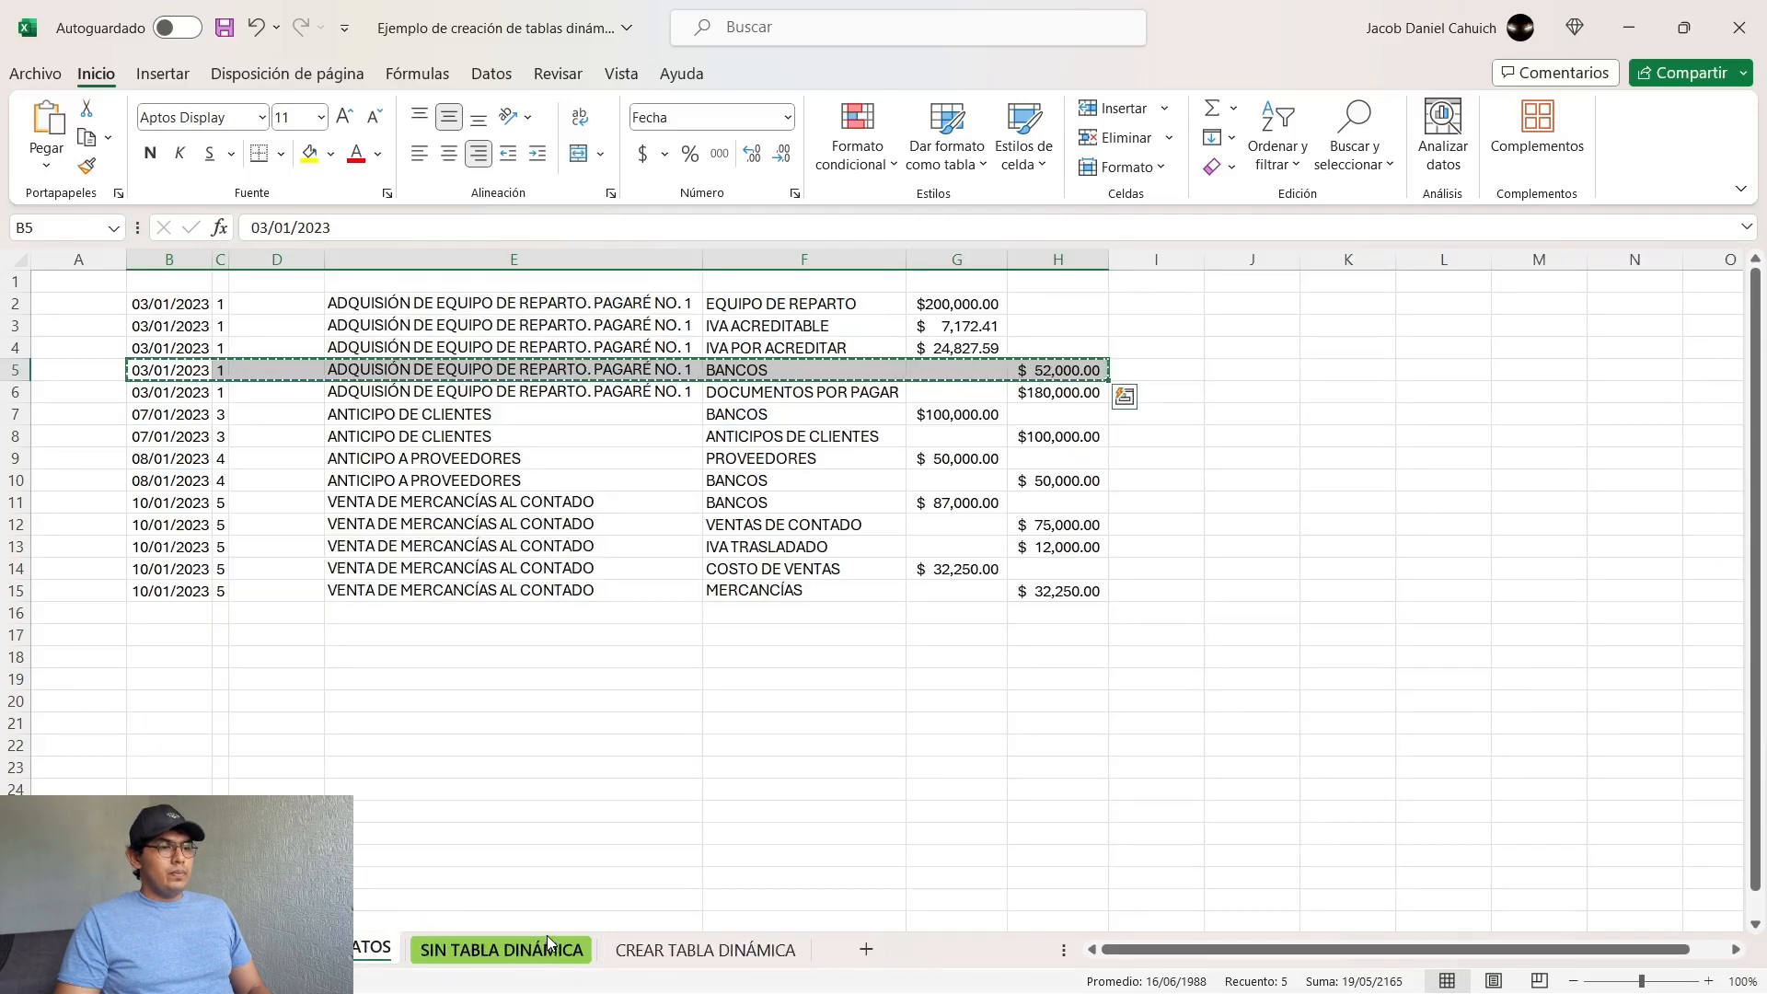
left_click(181, 389)
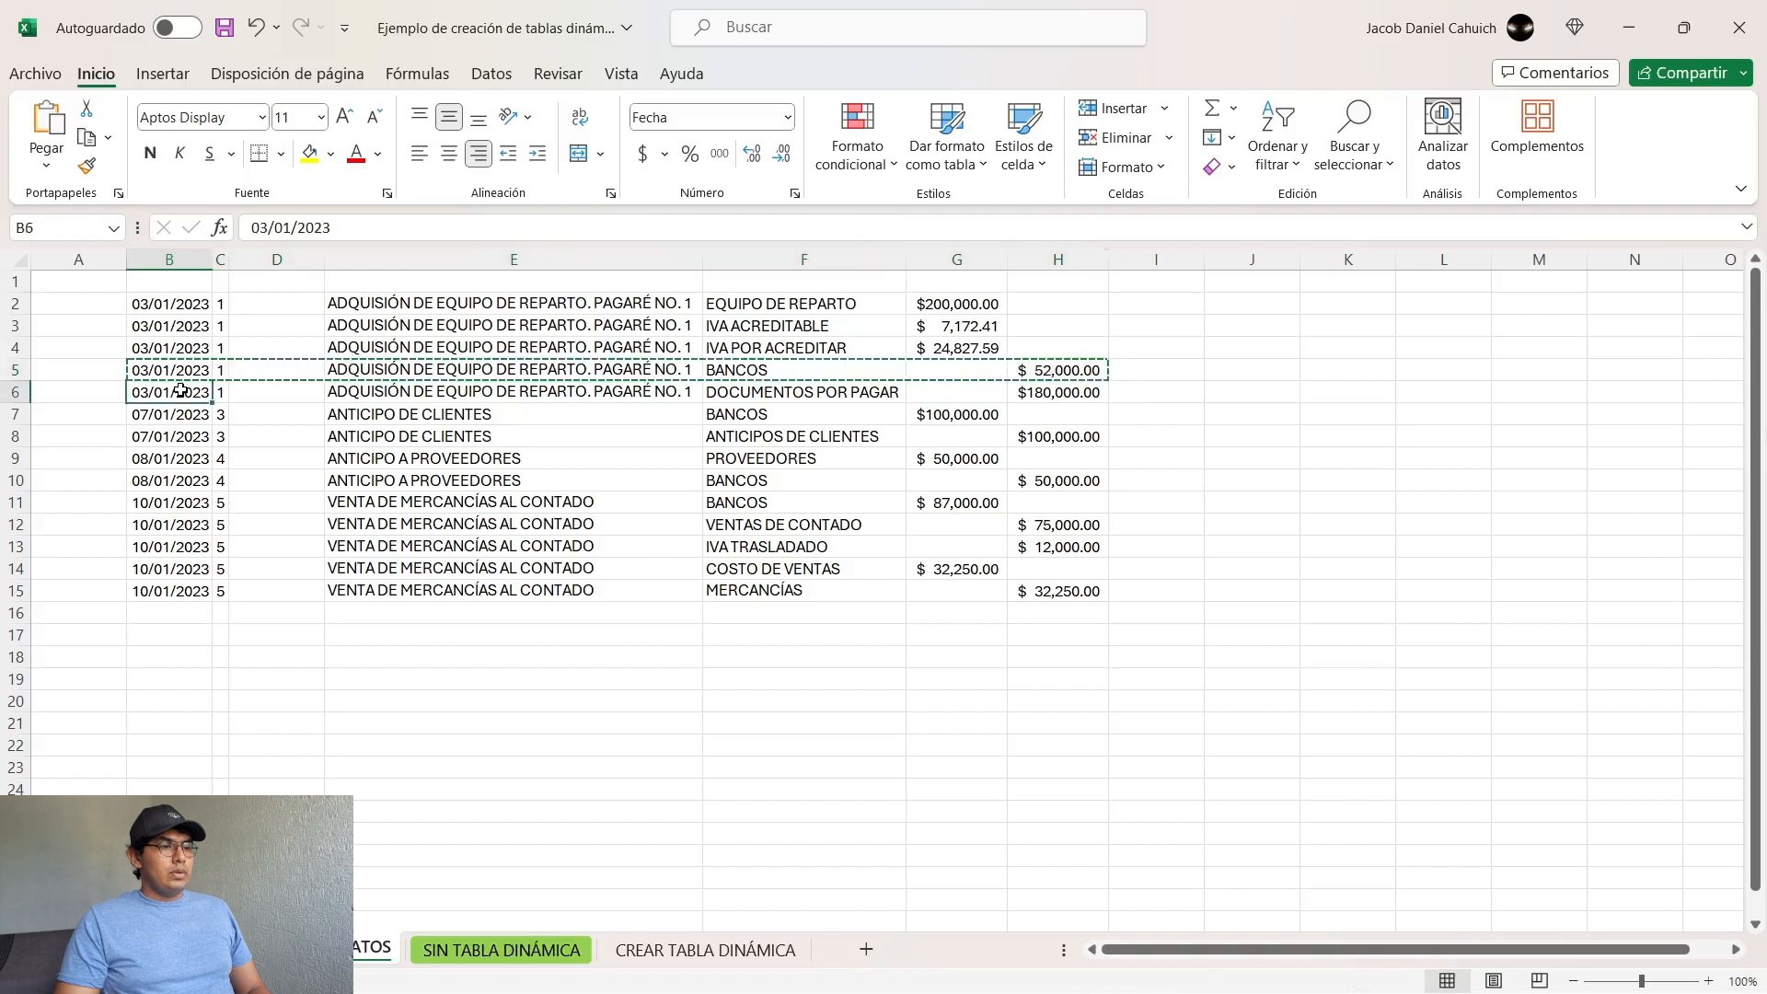
key("shift+Right")
key("shift+Right")
key("shift+Right")
key("shift+Right")
key("shift+Right")
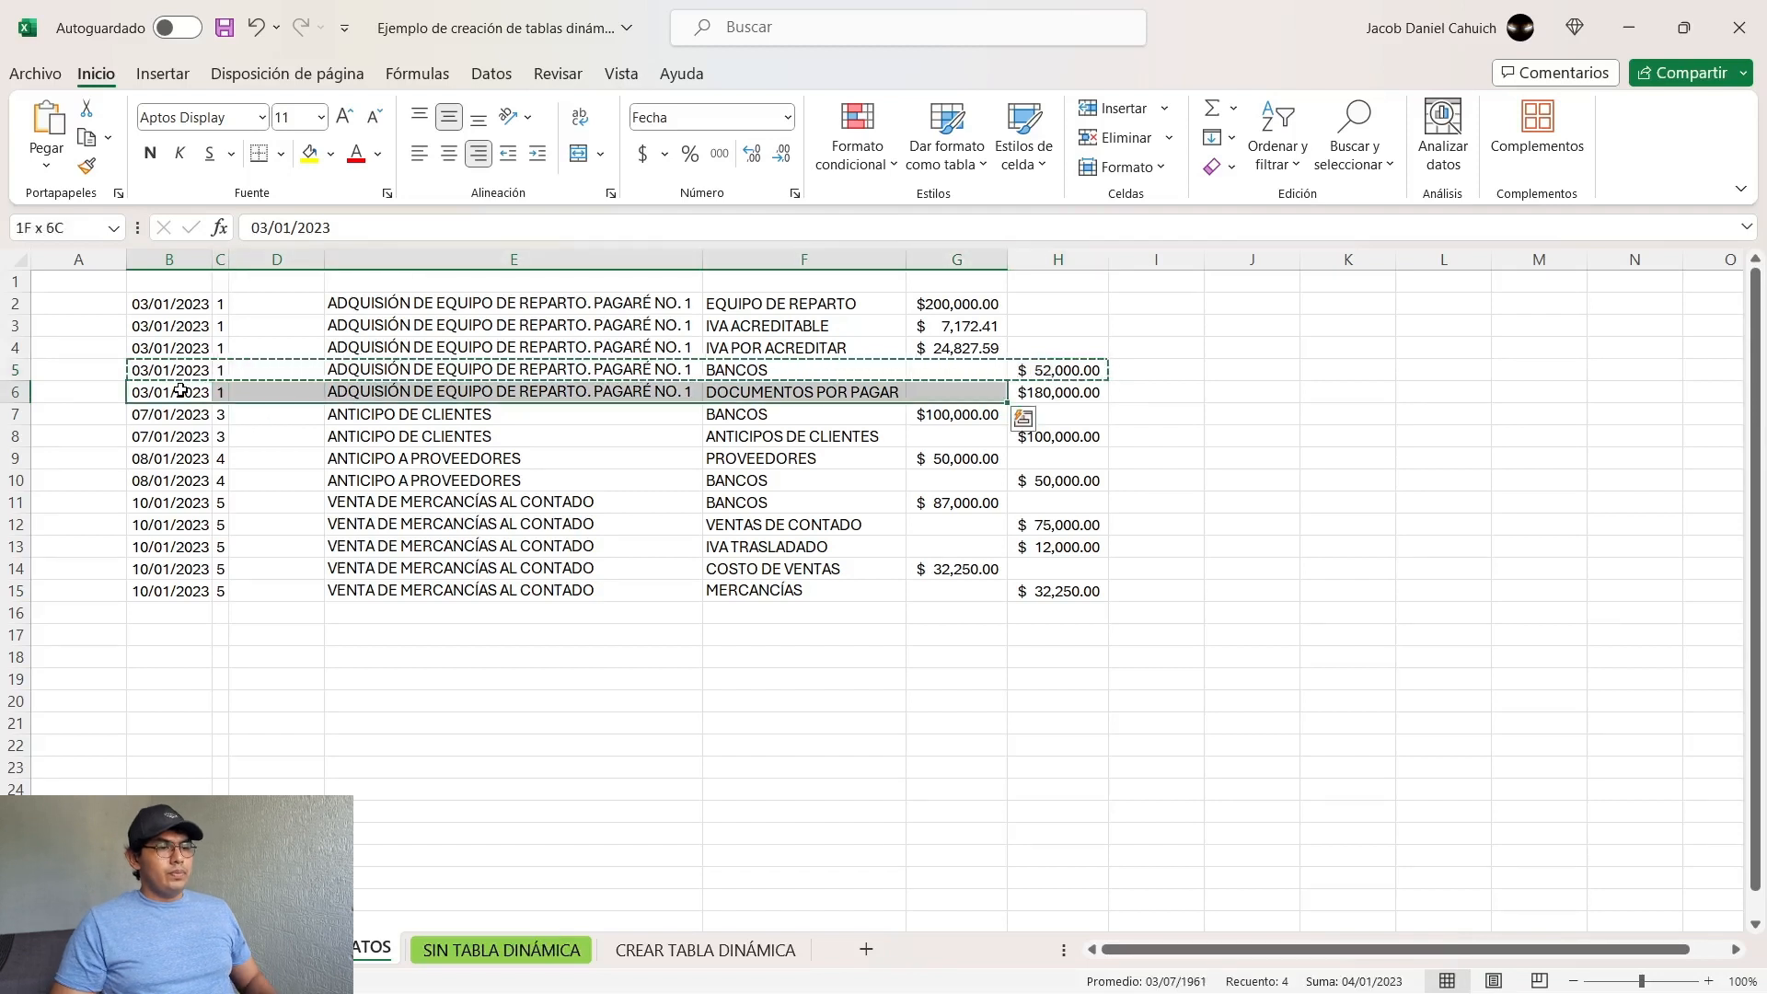
key("shift+Right")
key("ctrl+c")
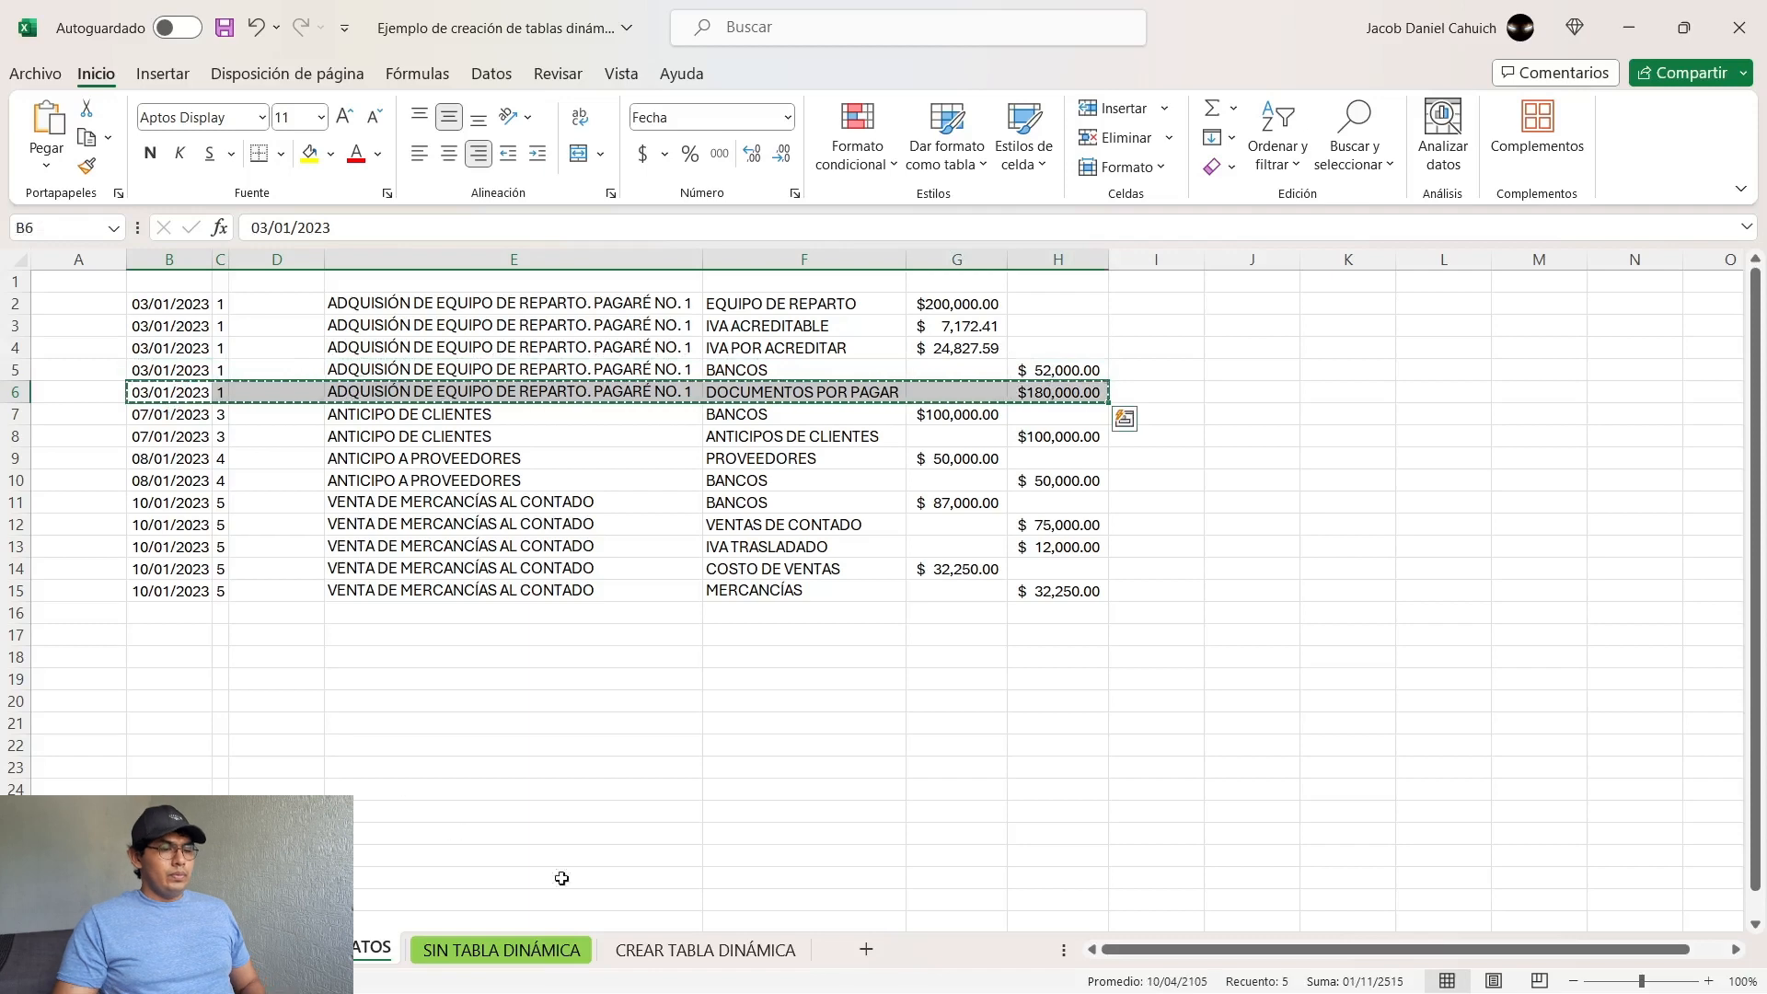
left_click(705, 950)
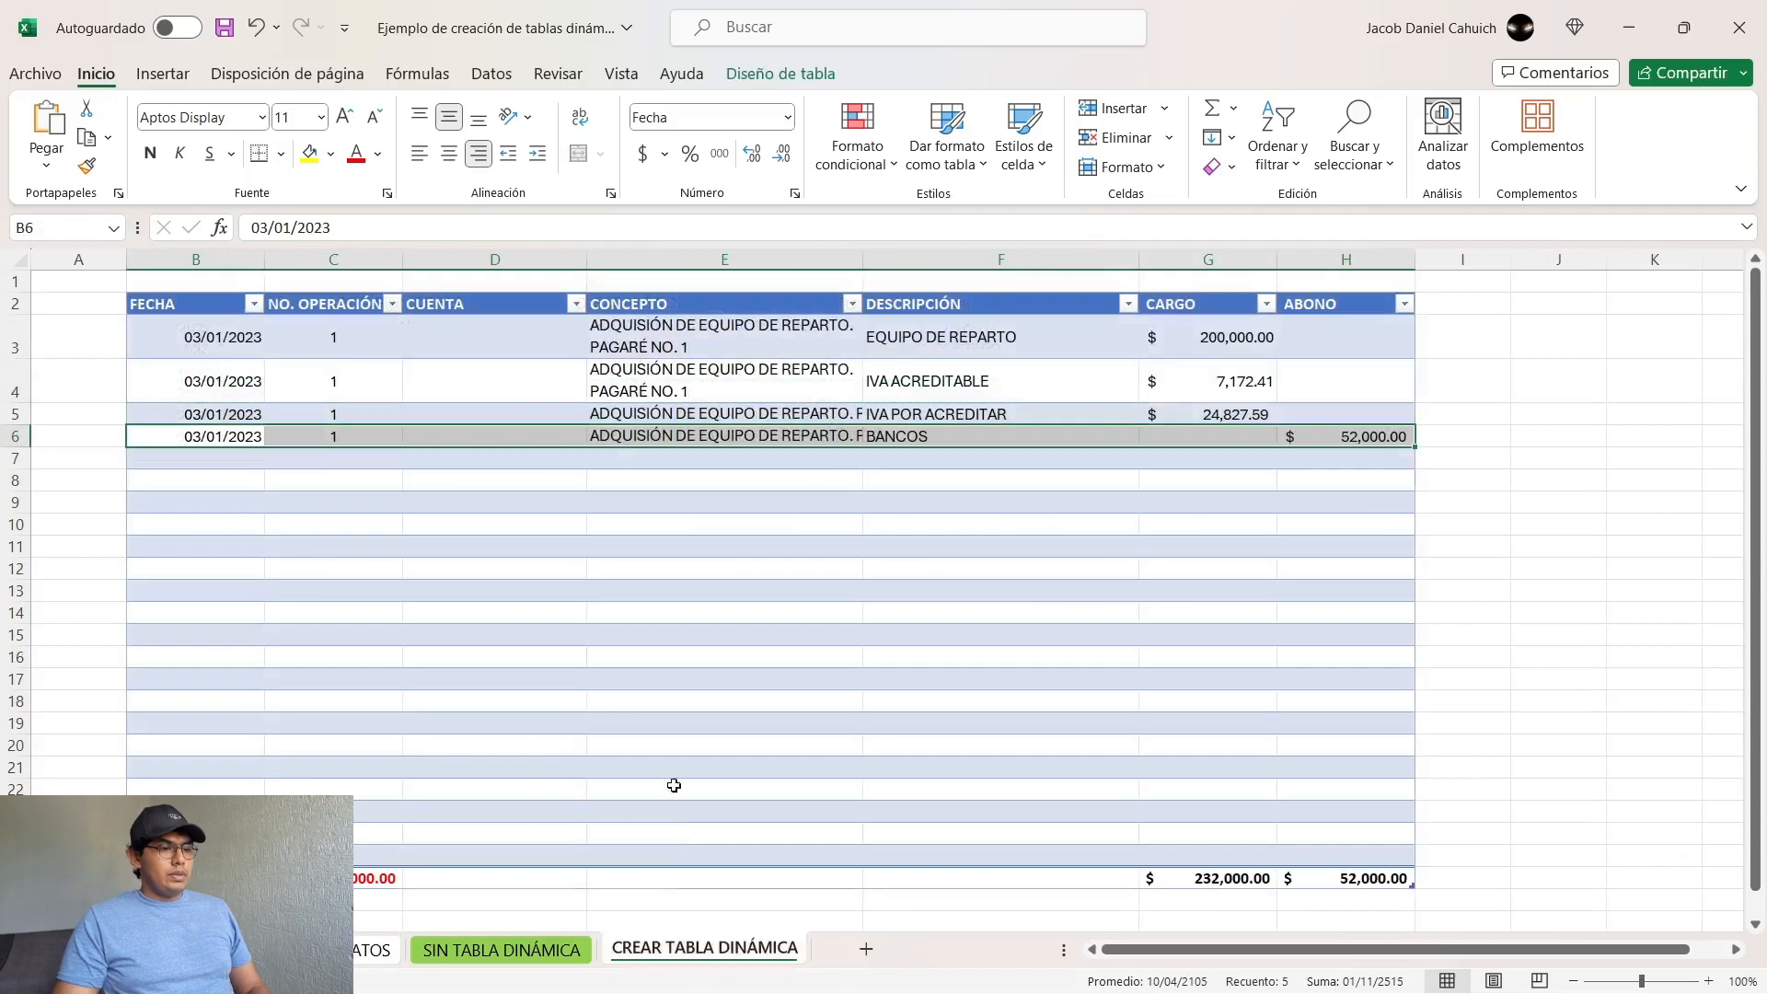
left_click(230, 460)
key("ctrl+v")
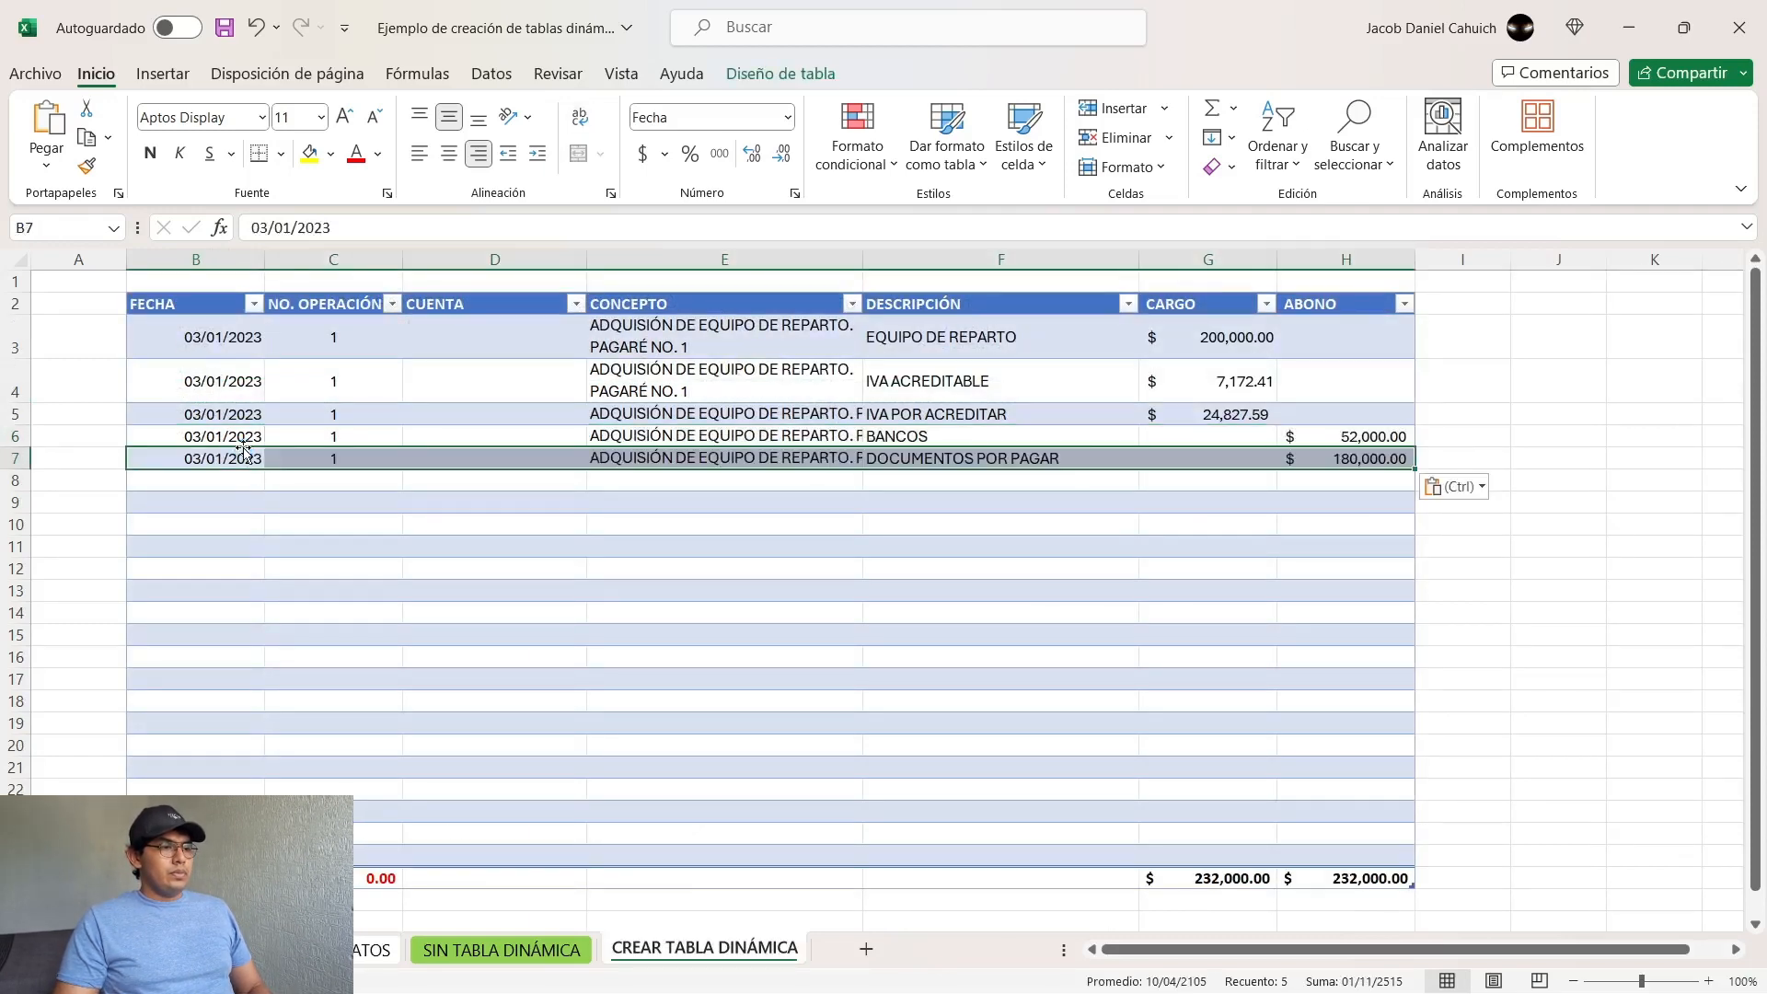
Step: Apply a bottom border to the last record of operation 1 (B7:H7) to mark the end of the entry
left_click(367, 511)
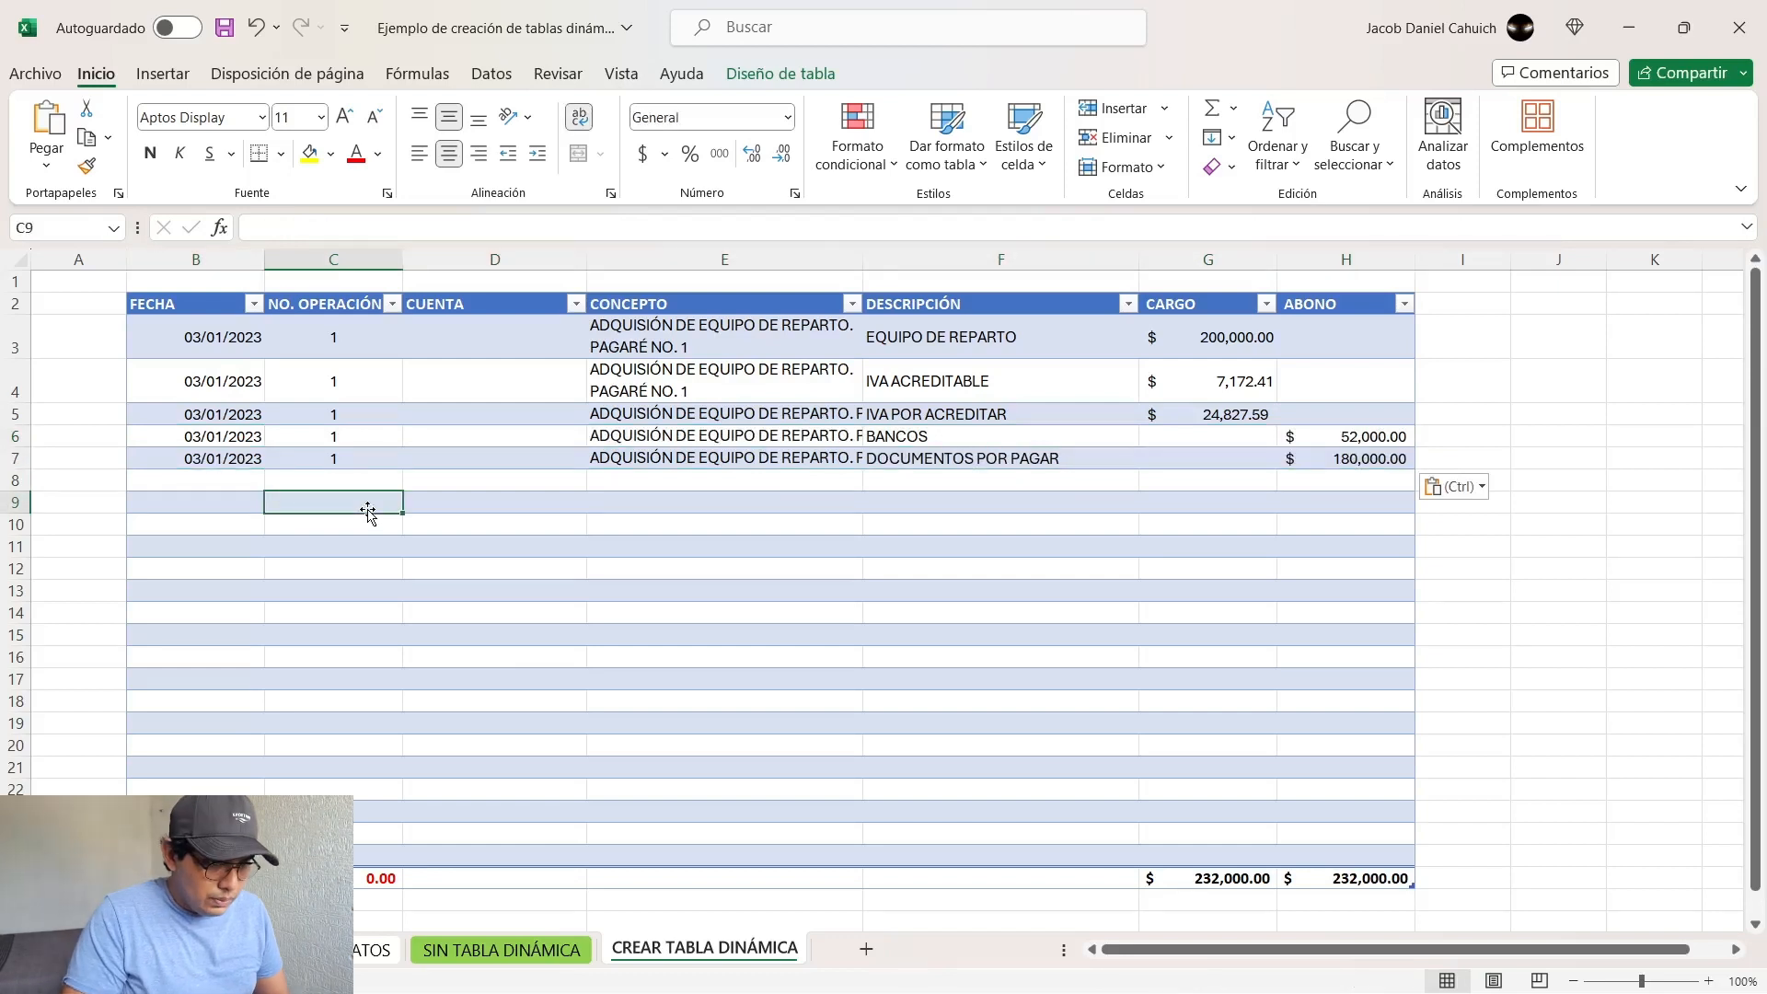
key("Up")
key("Up")
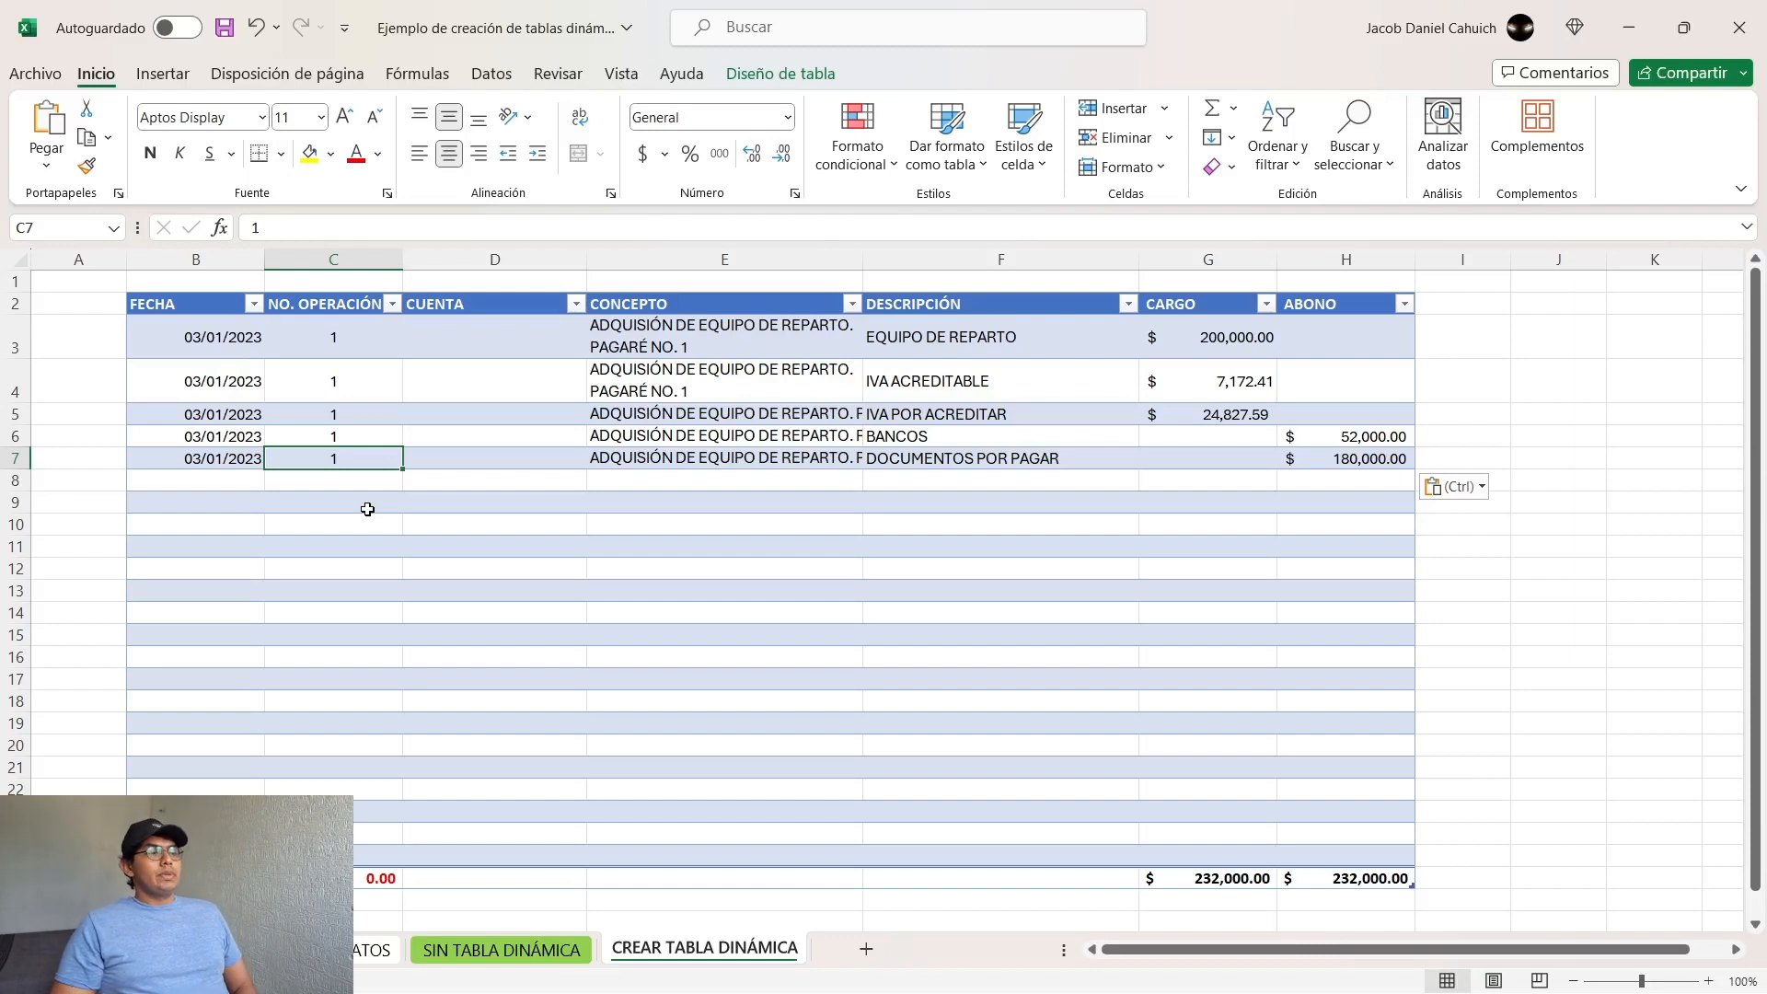
key("shift+space")
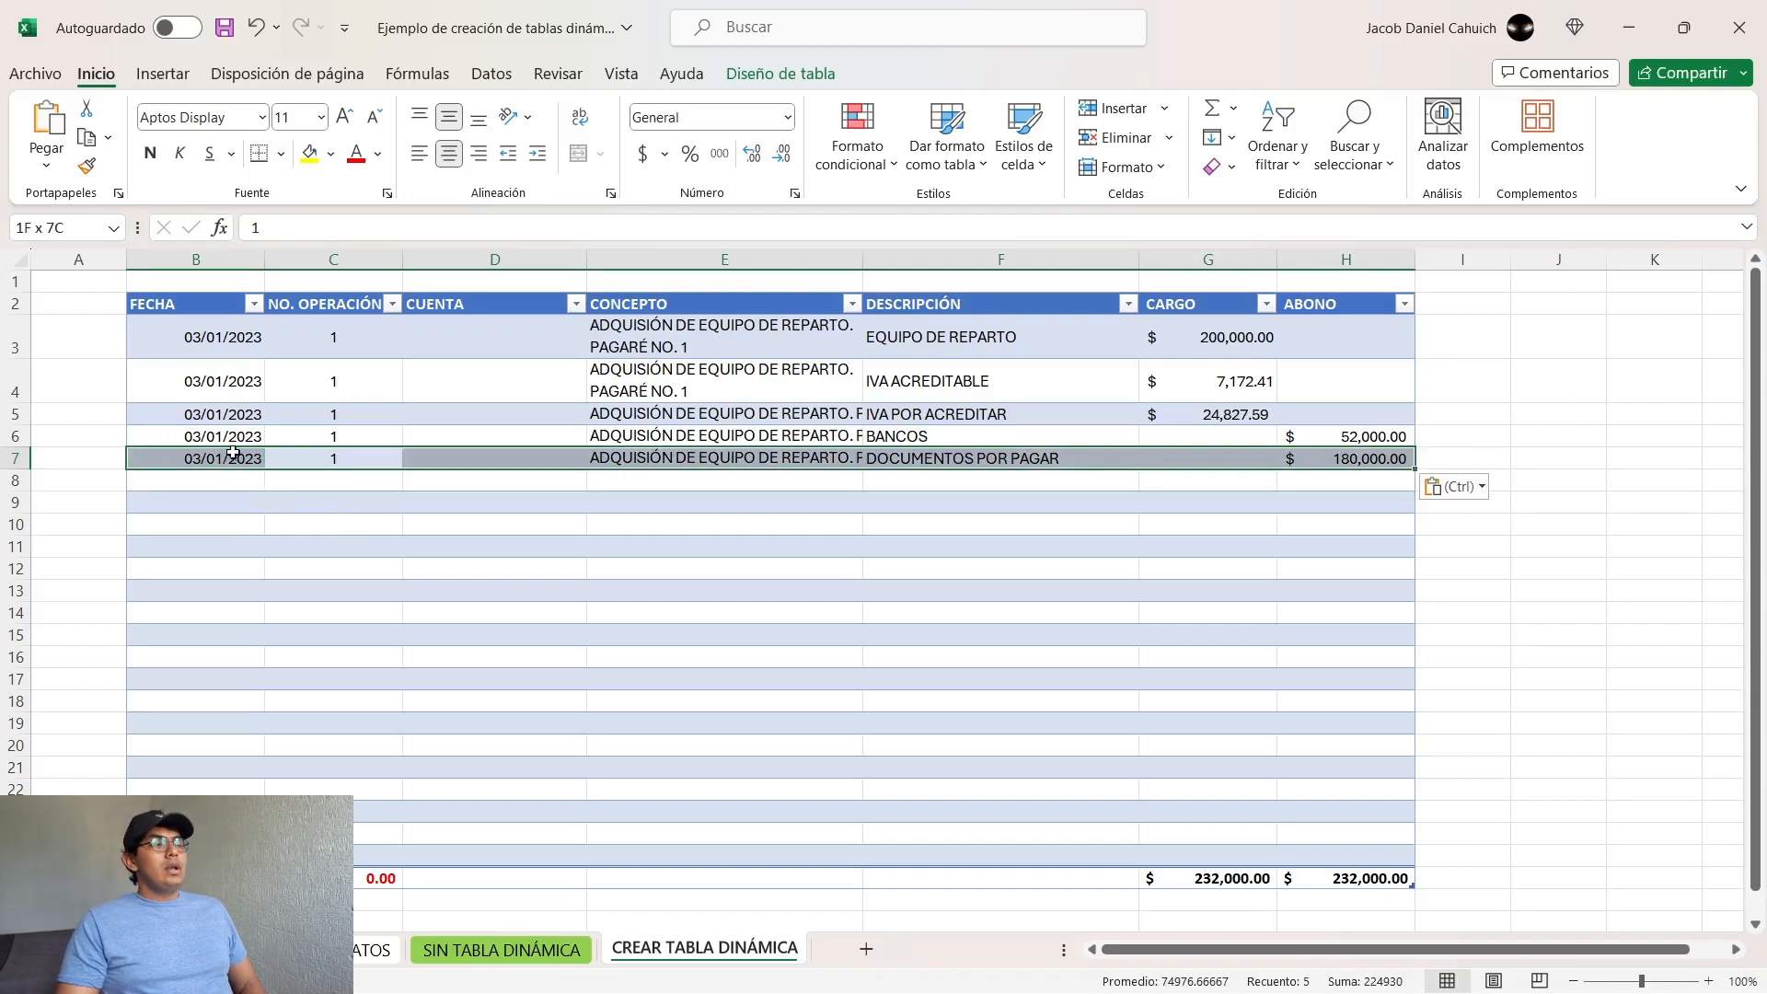
left_click(233, 452)
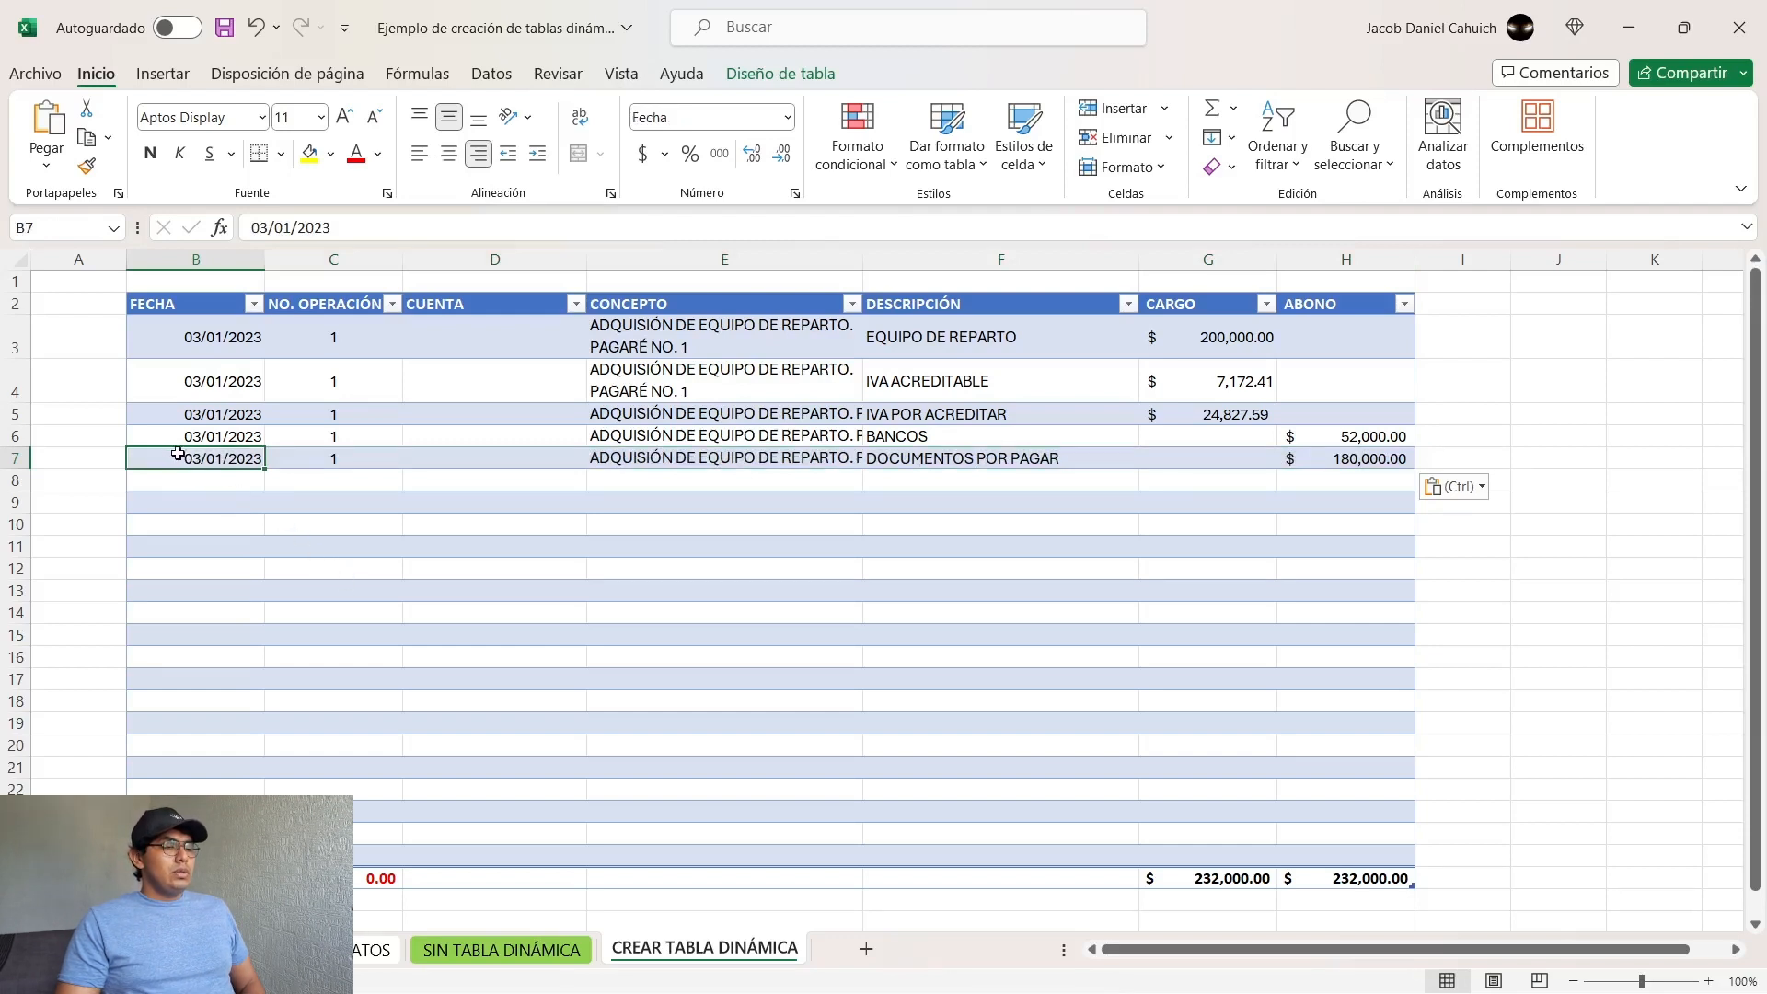
left_click_drag(177, 453, 1355, 461)
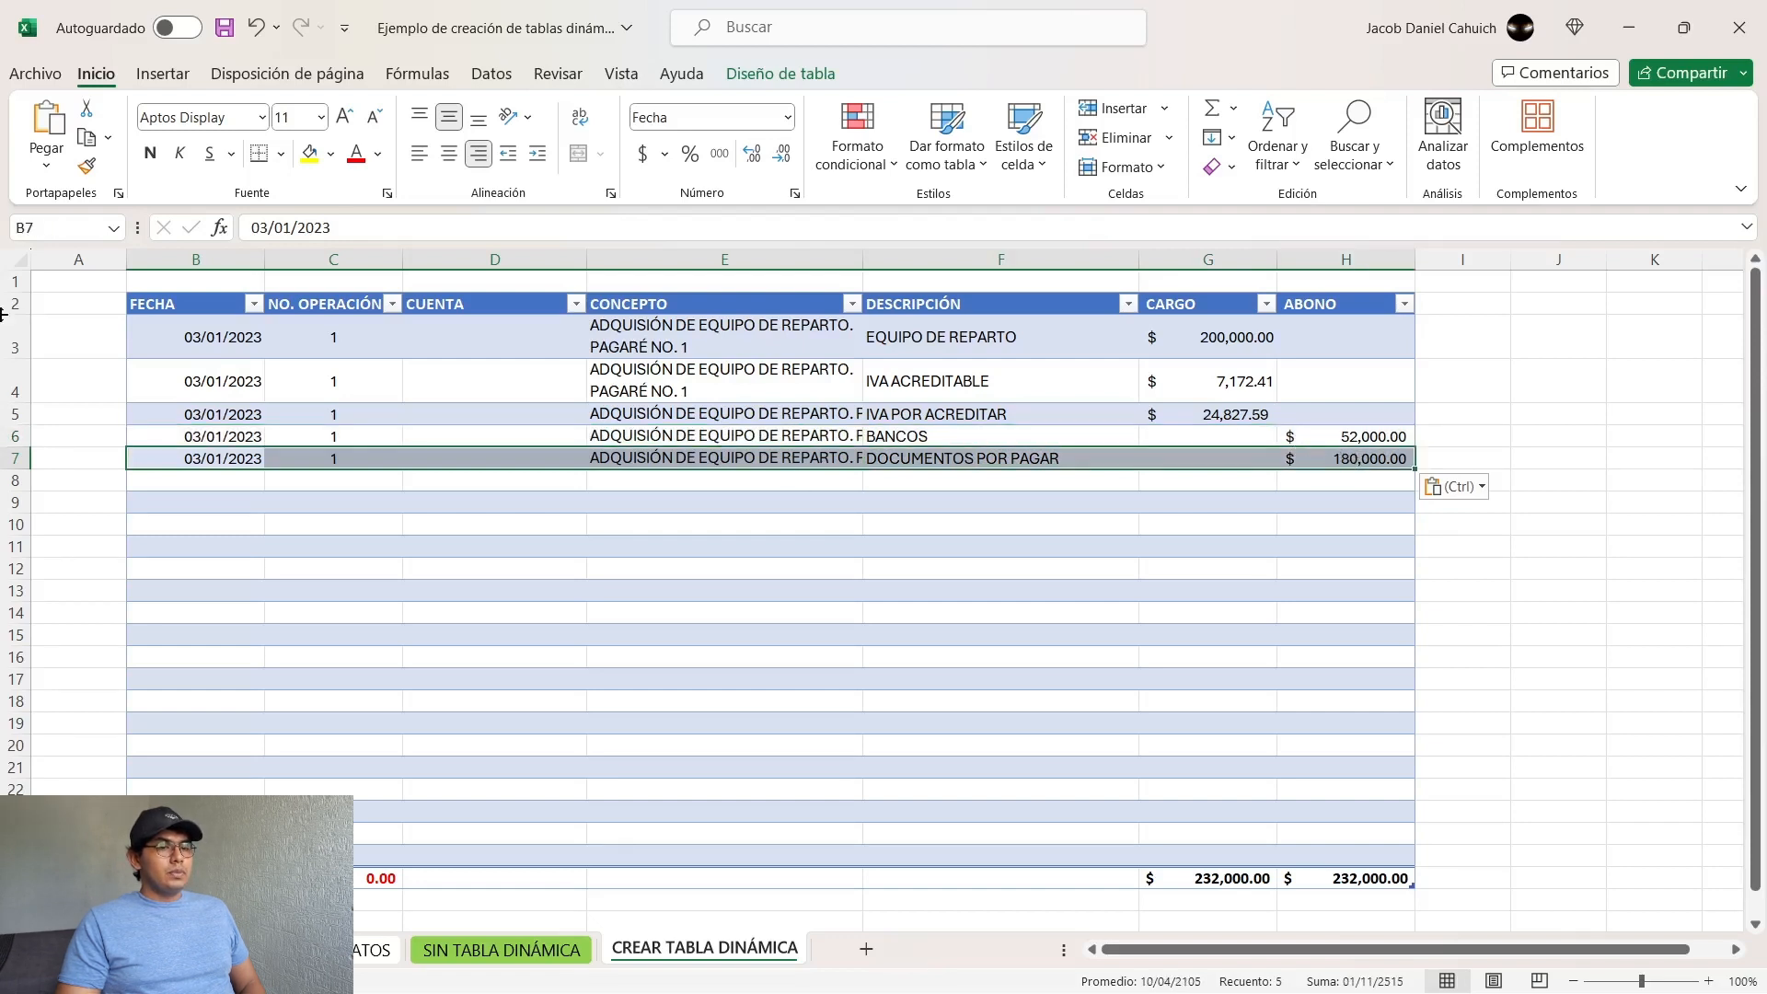
left_click(259, 154)
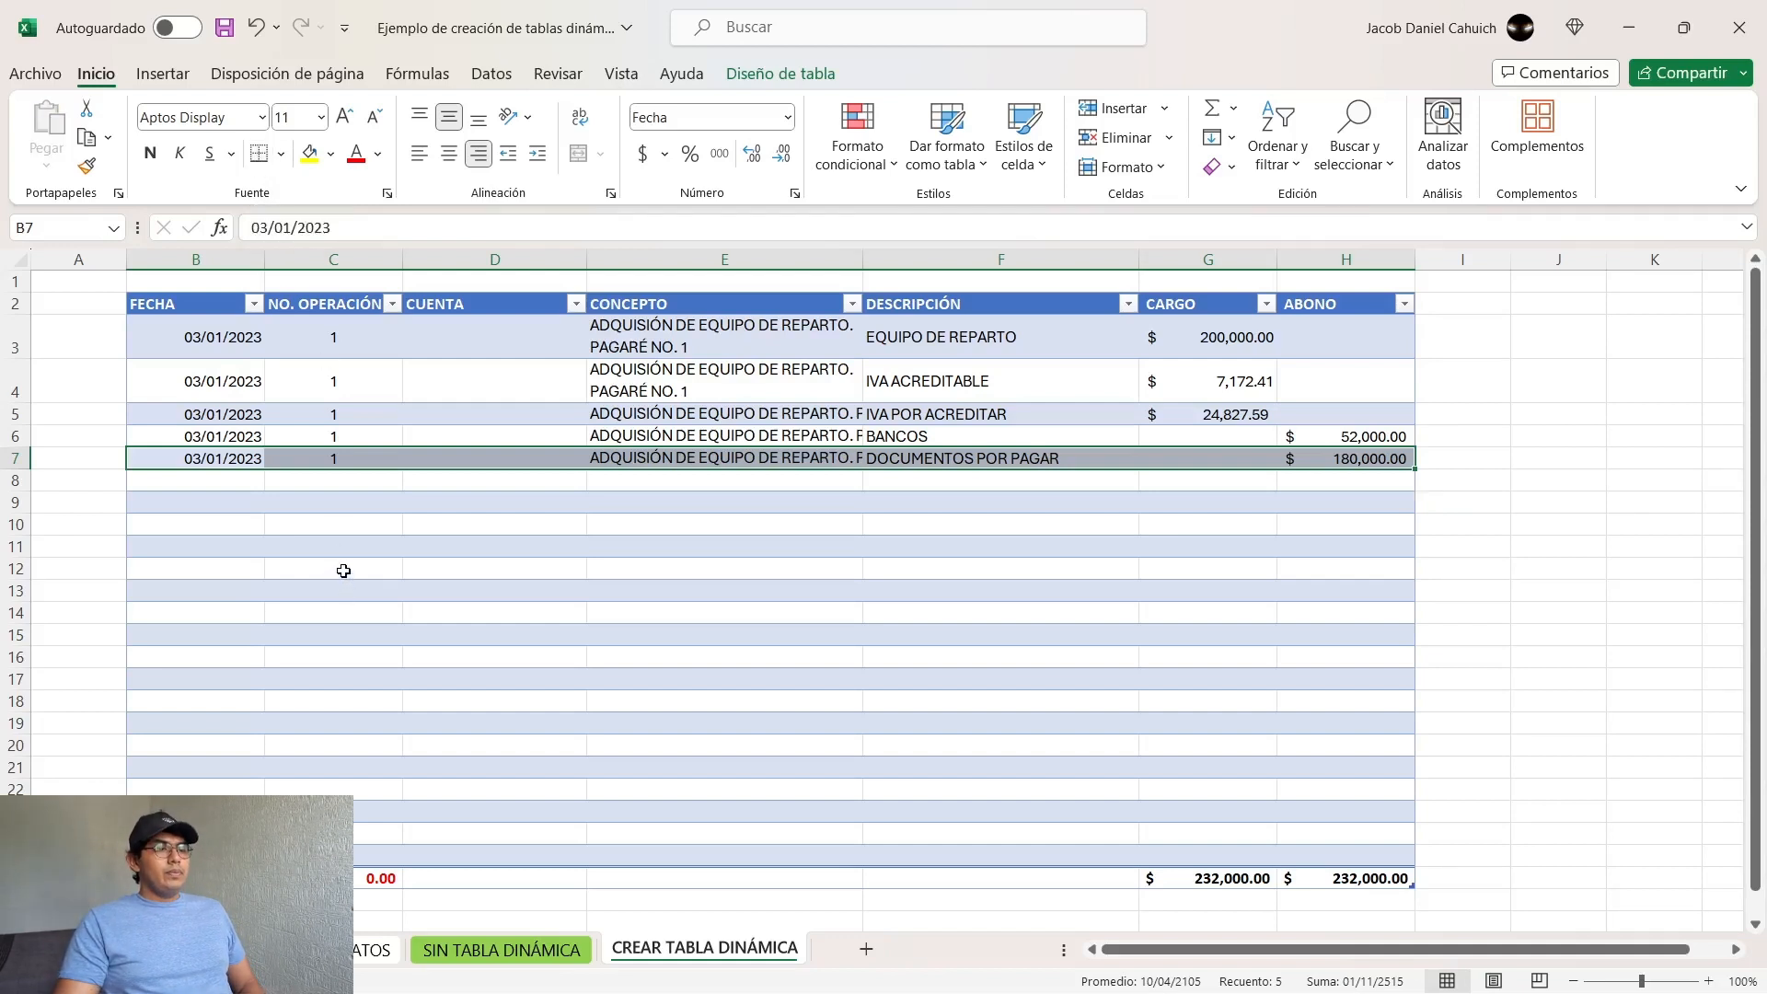
left_click(520, 587)
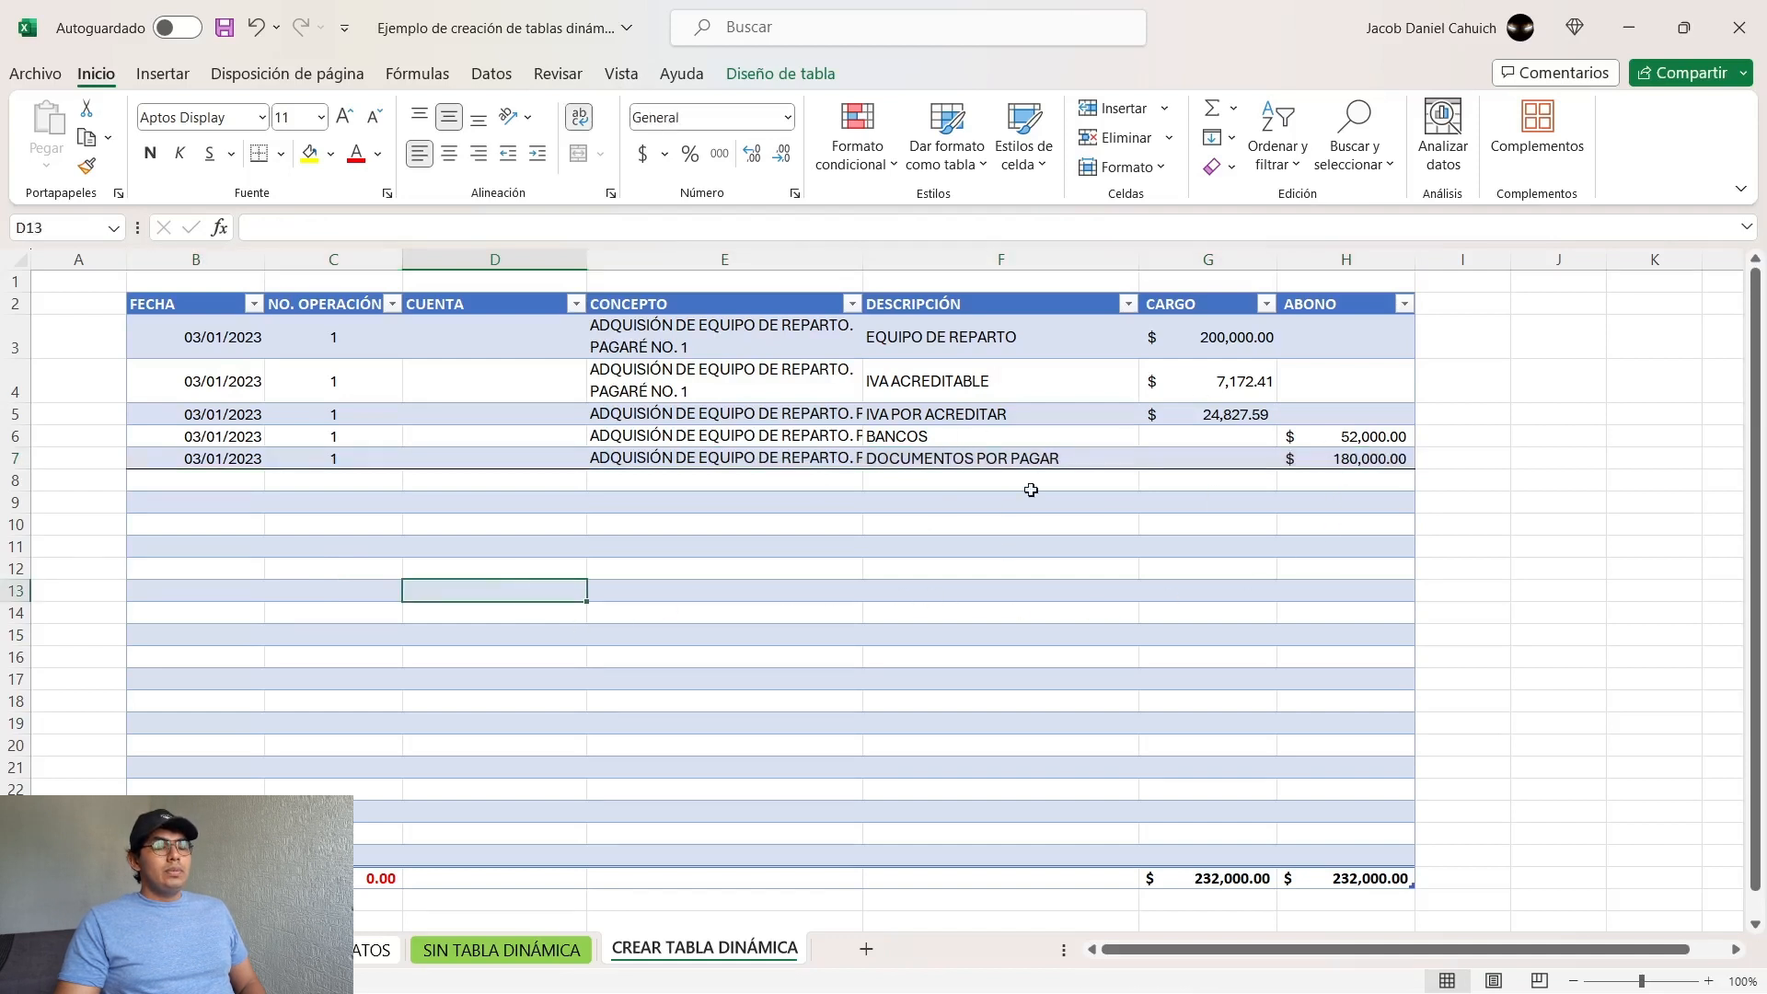
Step: Copy the remaining records for operations 3, 4 and 5 (B7:H15) from the source data sheet into the table at B8
left_click(374, 949)
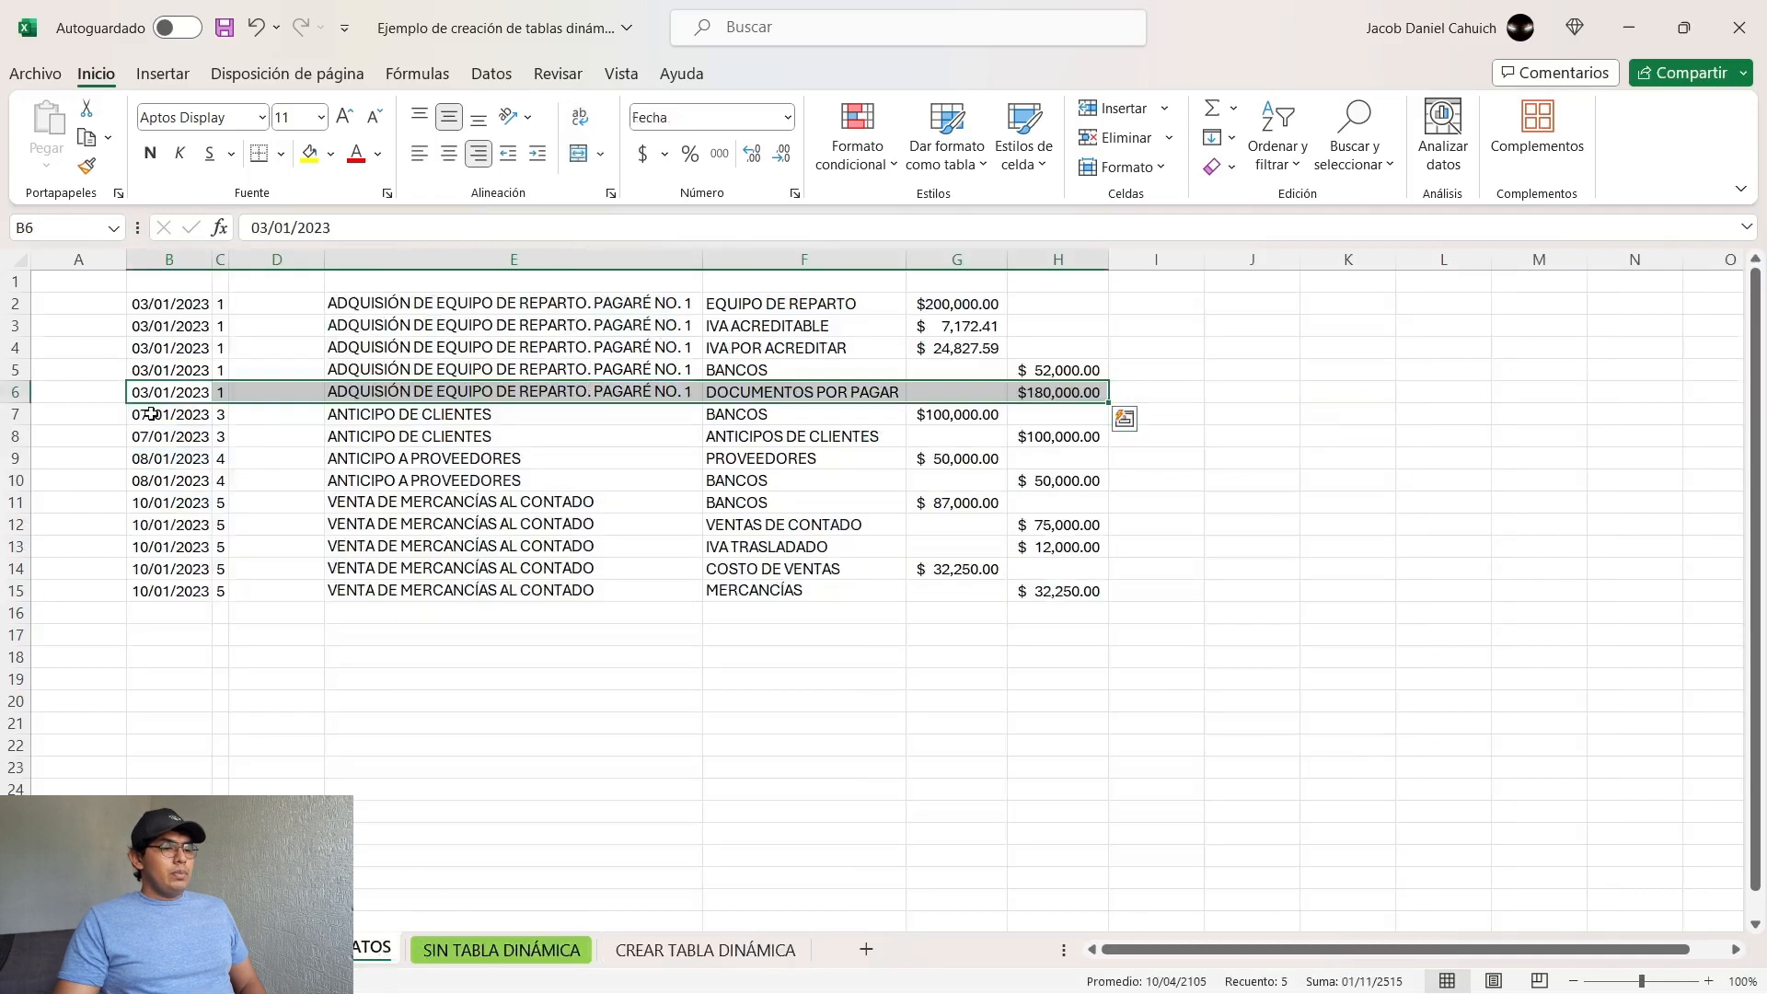
left_click_drag(148, 413, 1047, 587)
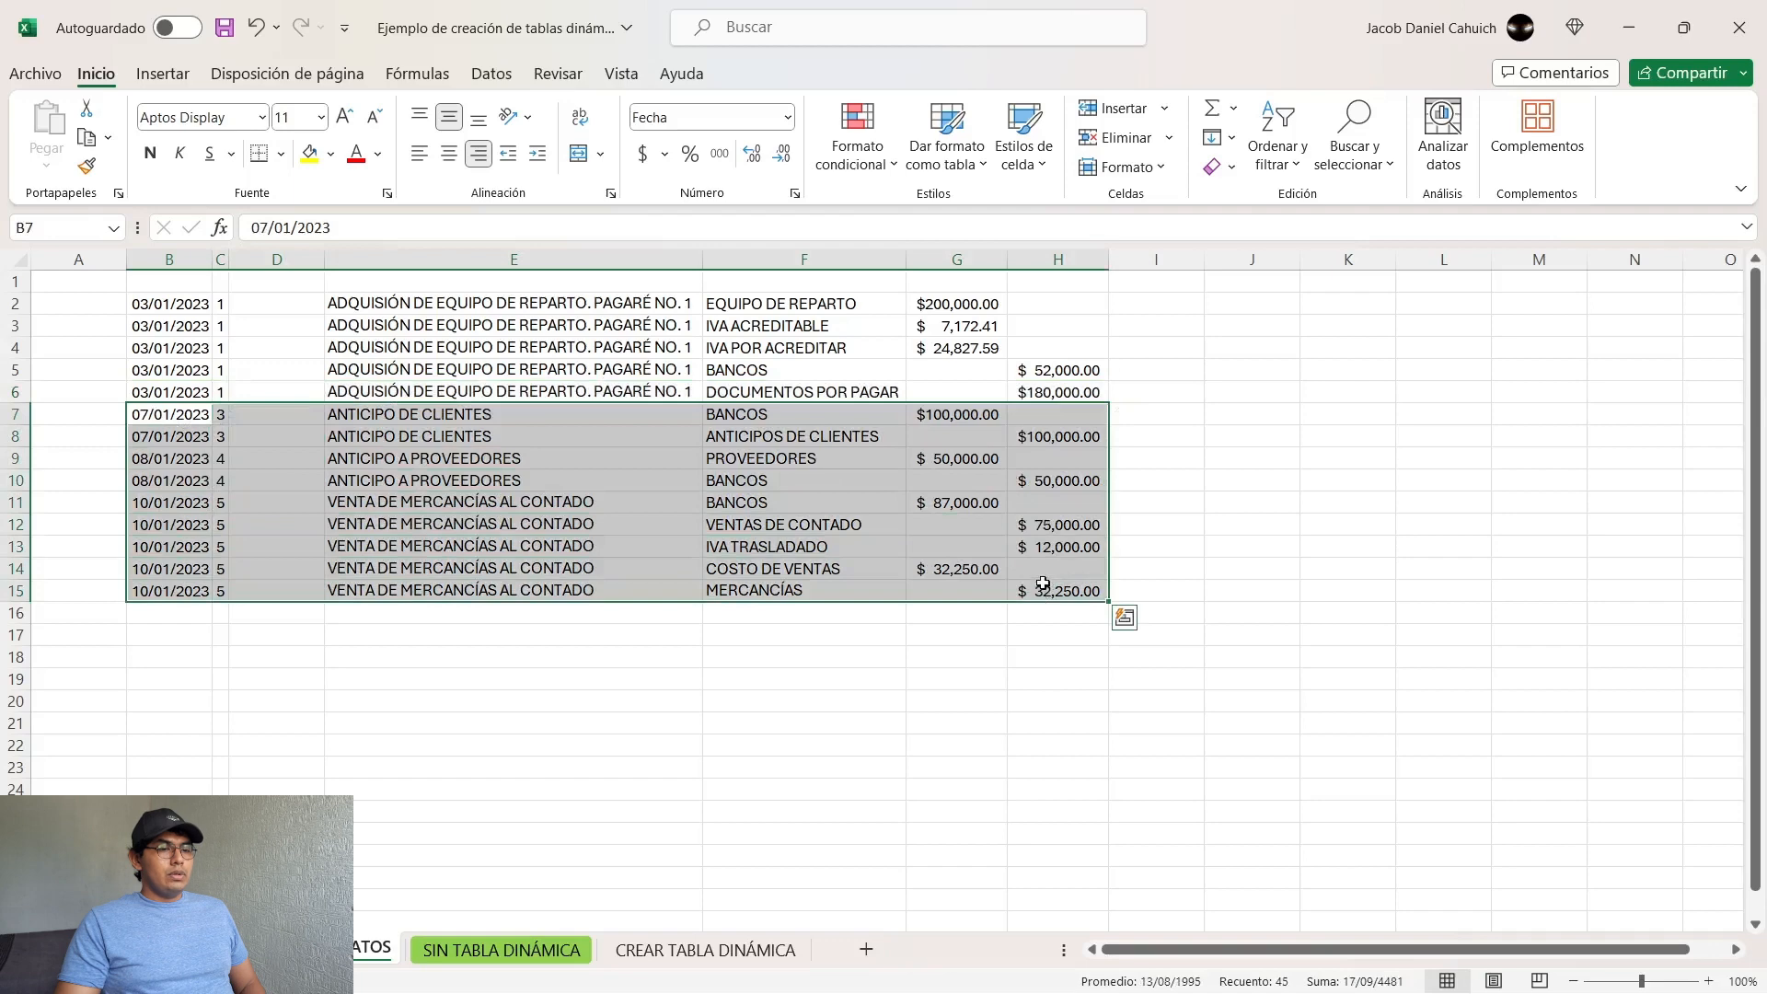
key("ctrl+c")
left_click(705, 950)
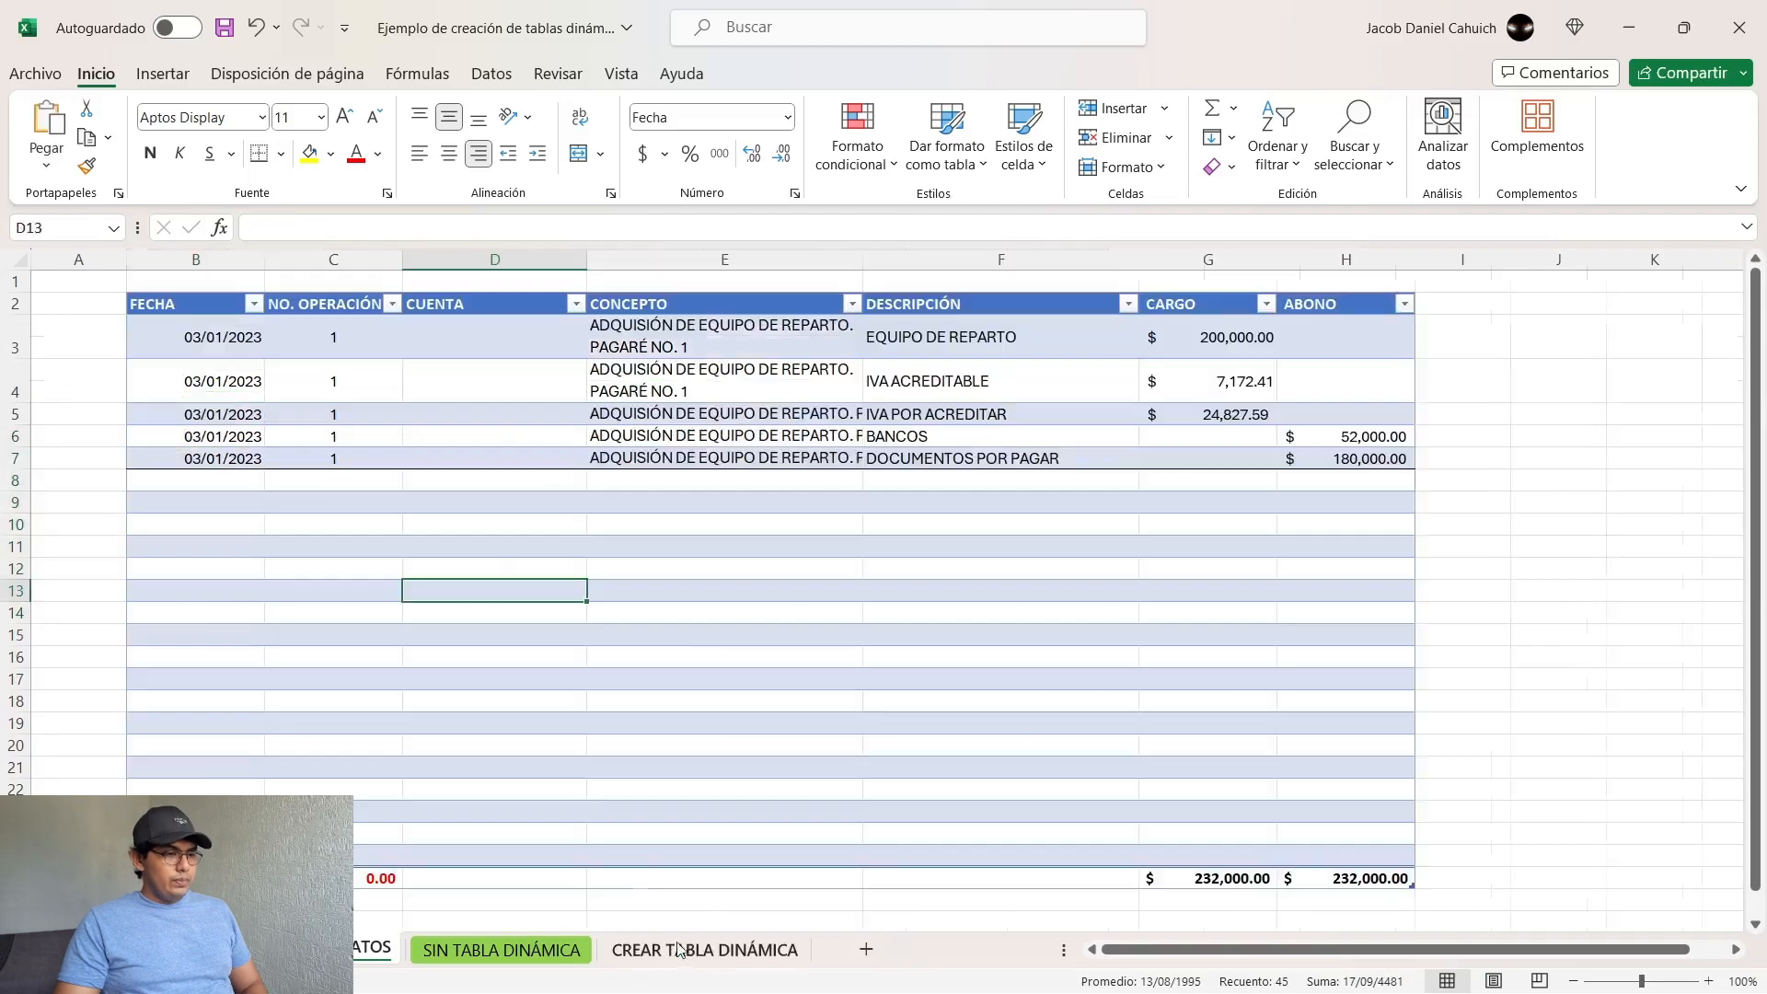
left_click(208, 478)
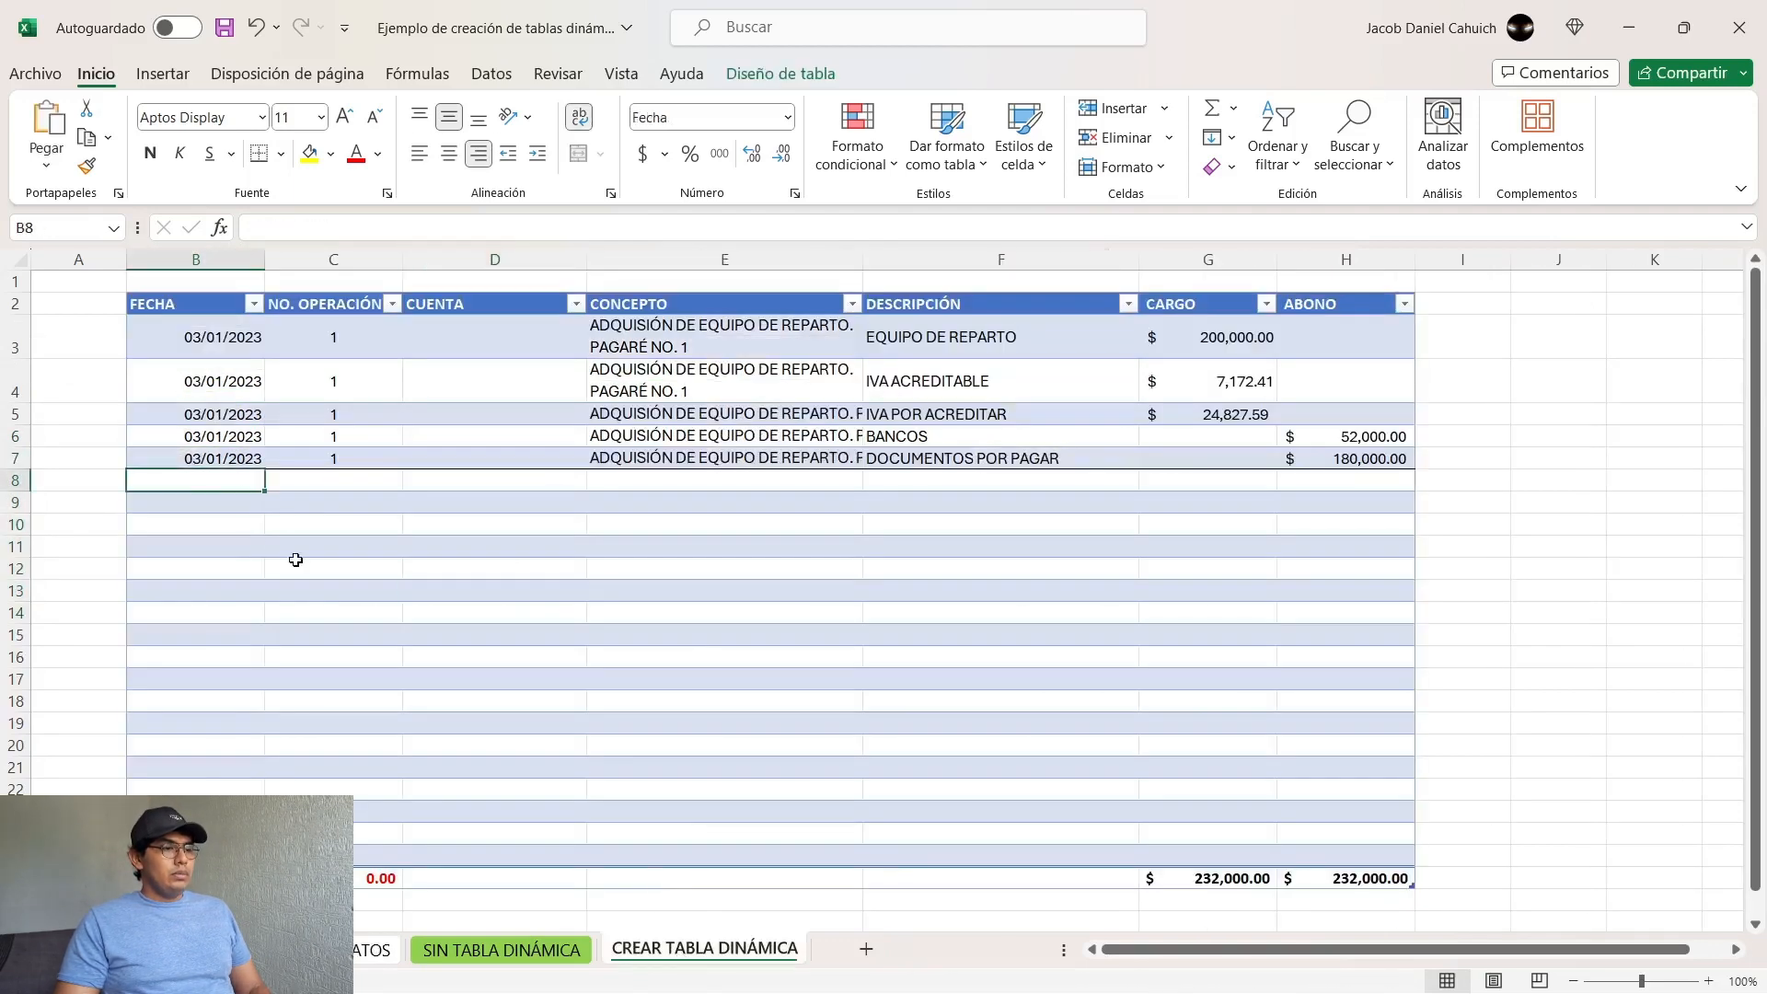
key("ctrl+v")
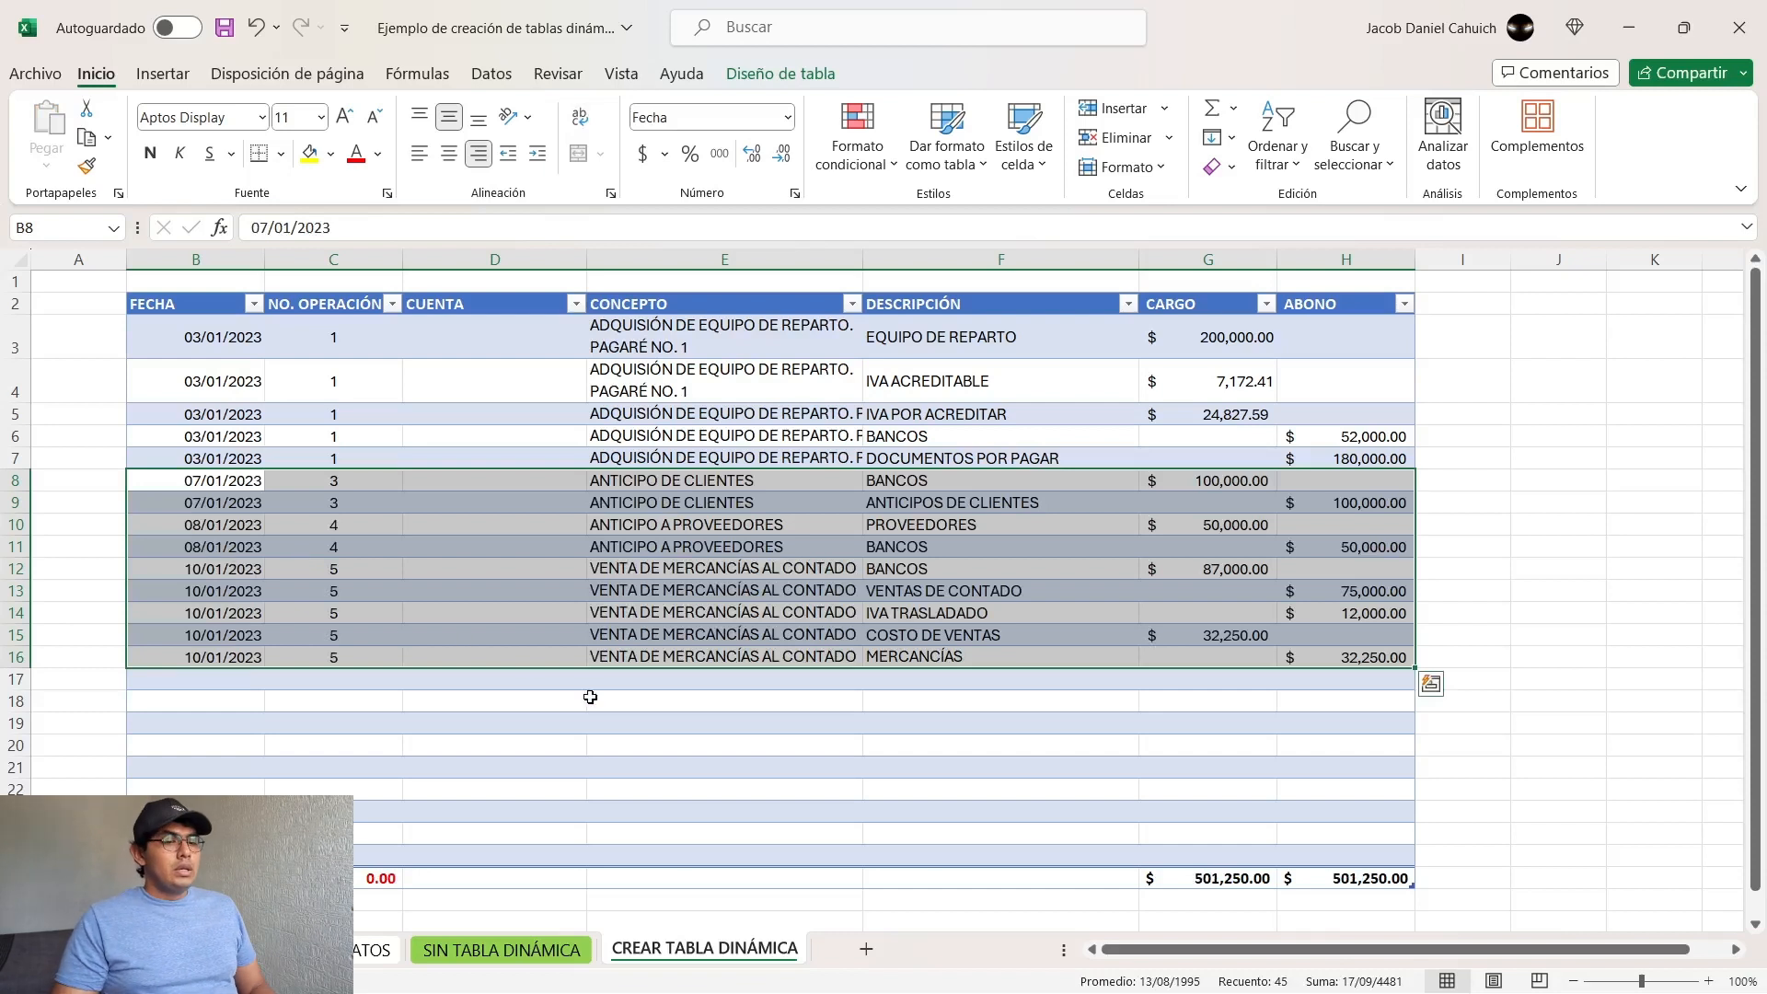
Step: Apply a bottom border to the last record of operation 3 (B9:H9) to mark the end of the entry
left_click(300, 483)
key("Down")
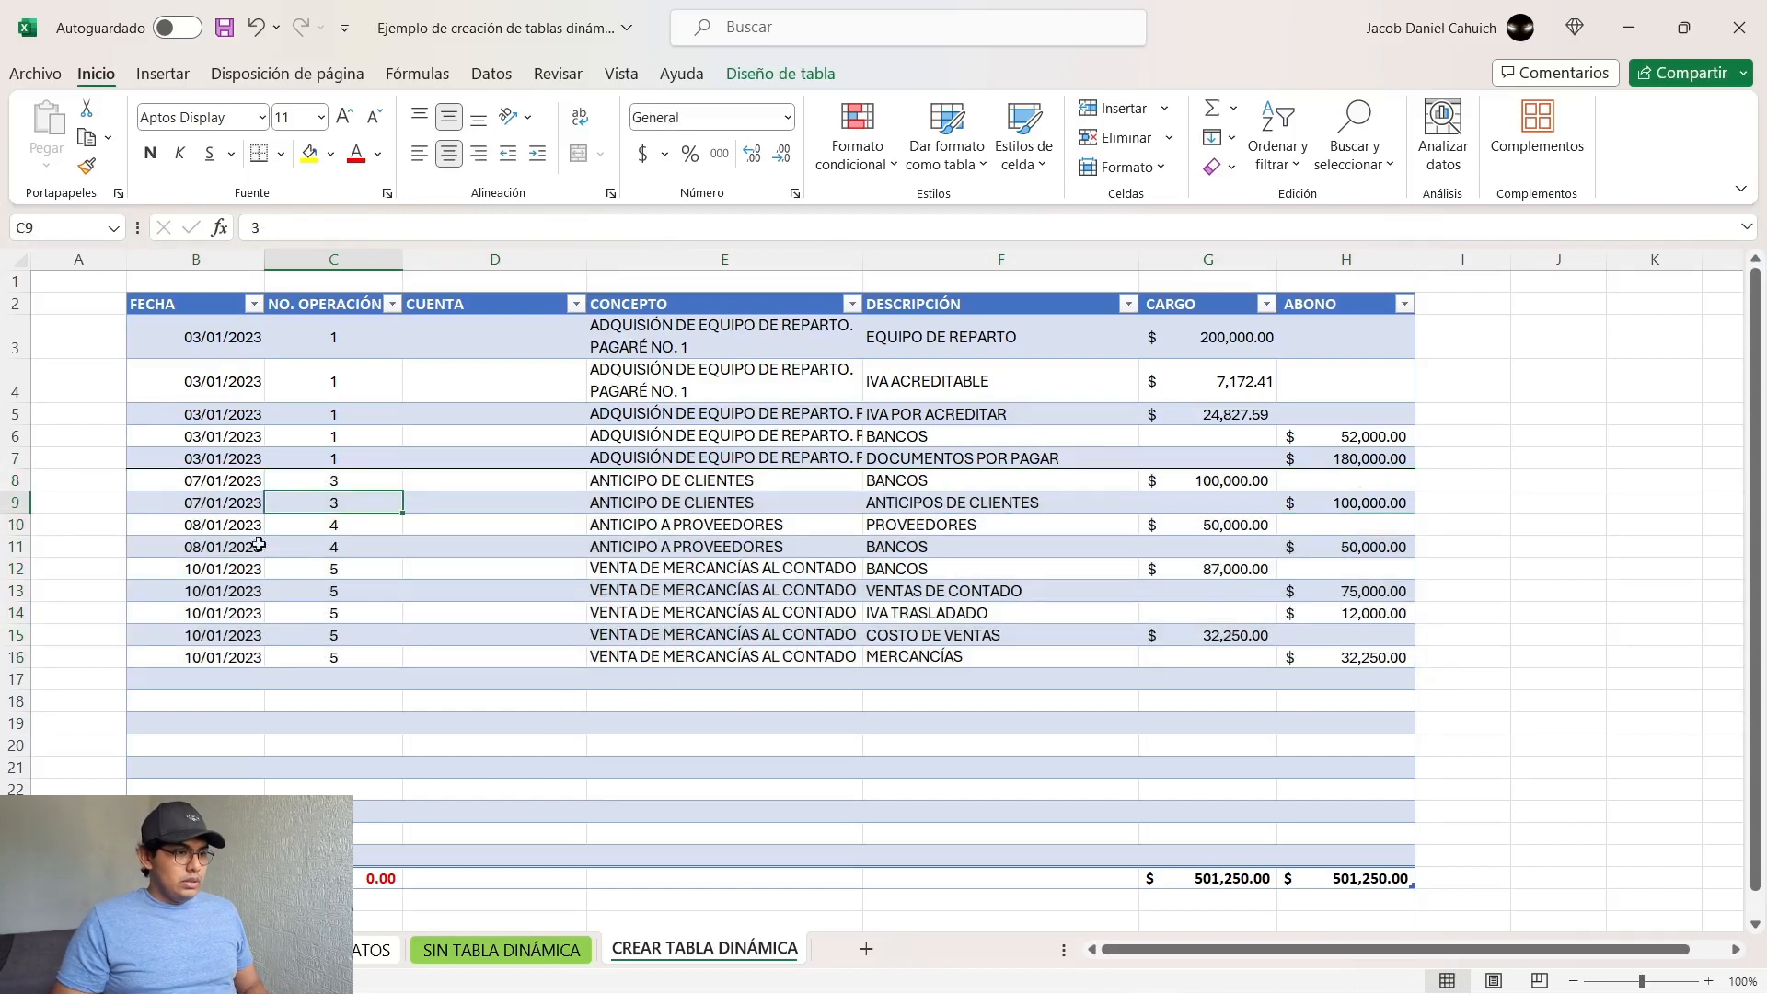
left_click_drag(217, 503, 1318, 493)
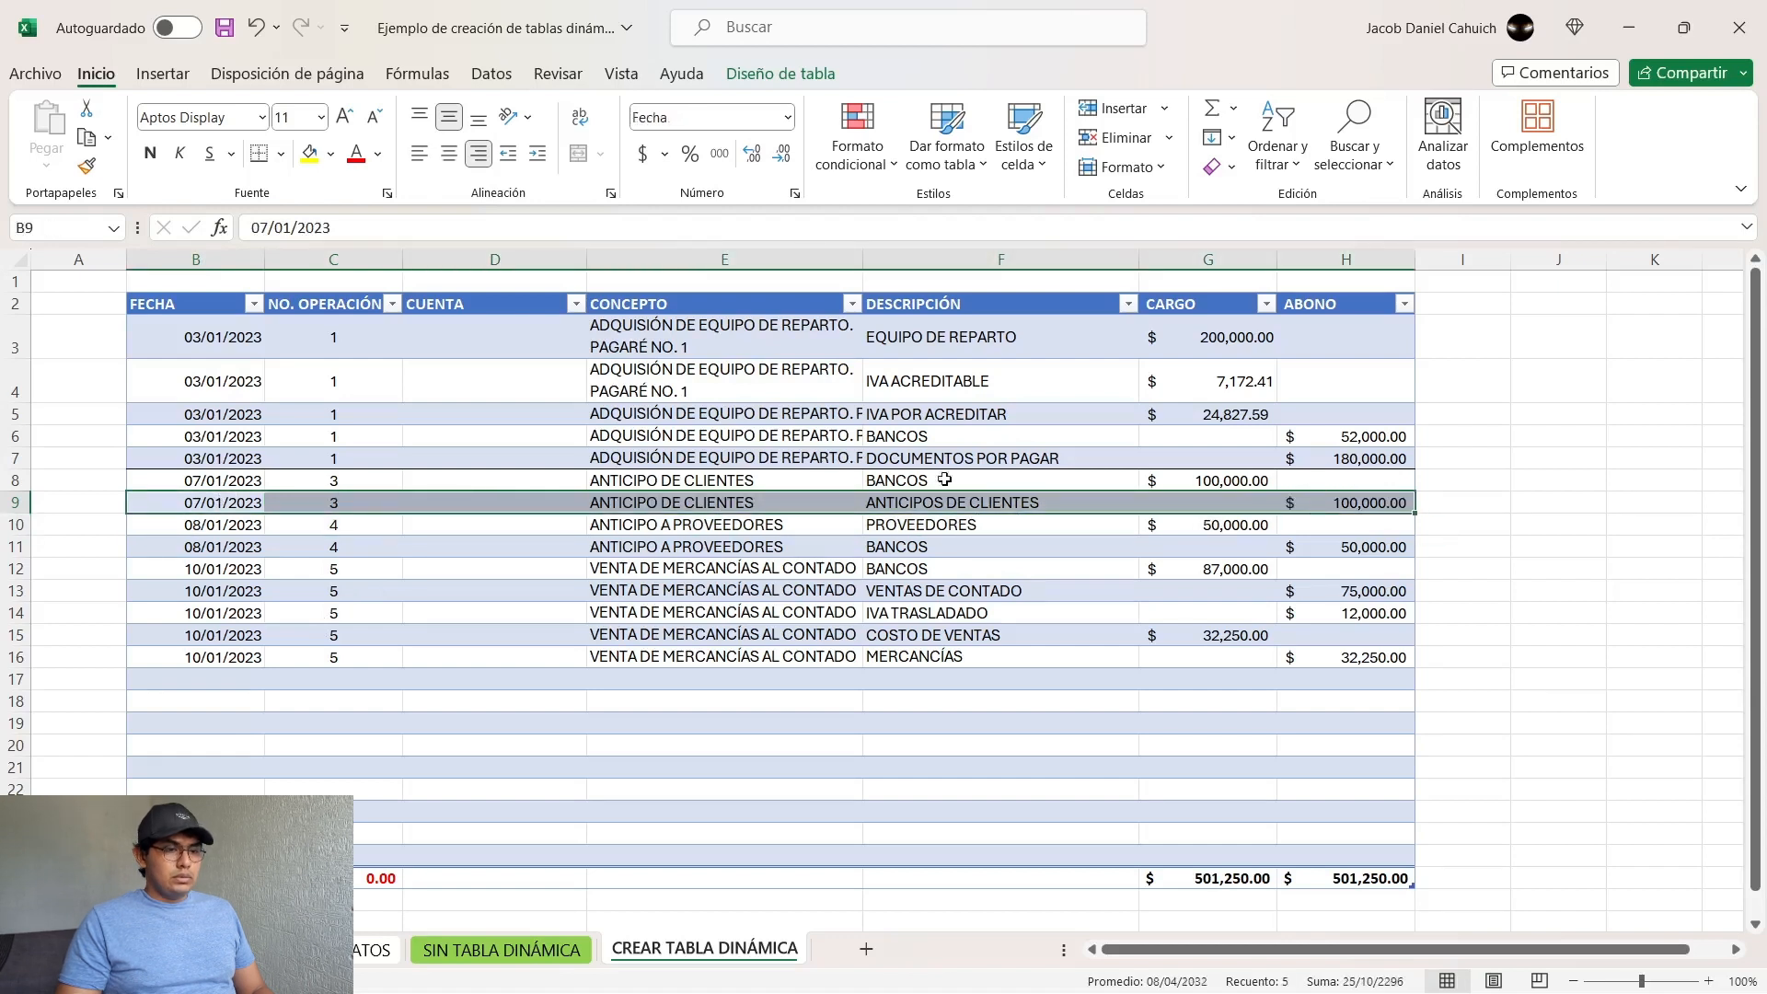
left_click(262, 153)
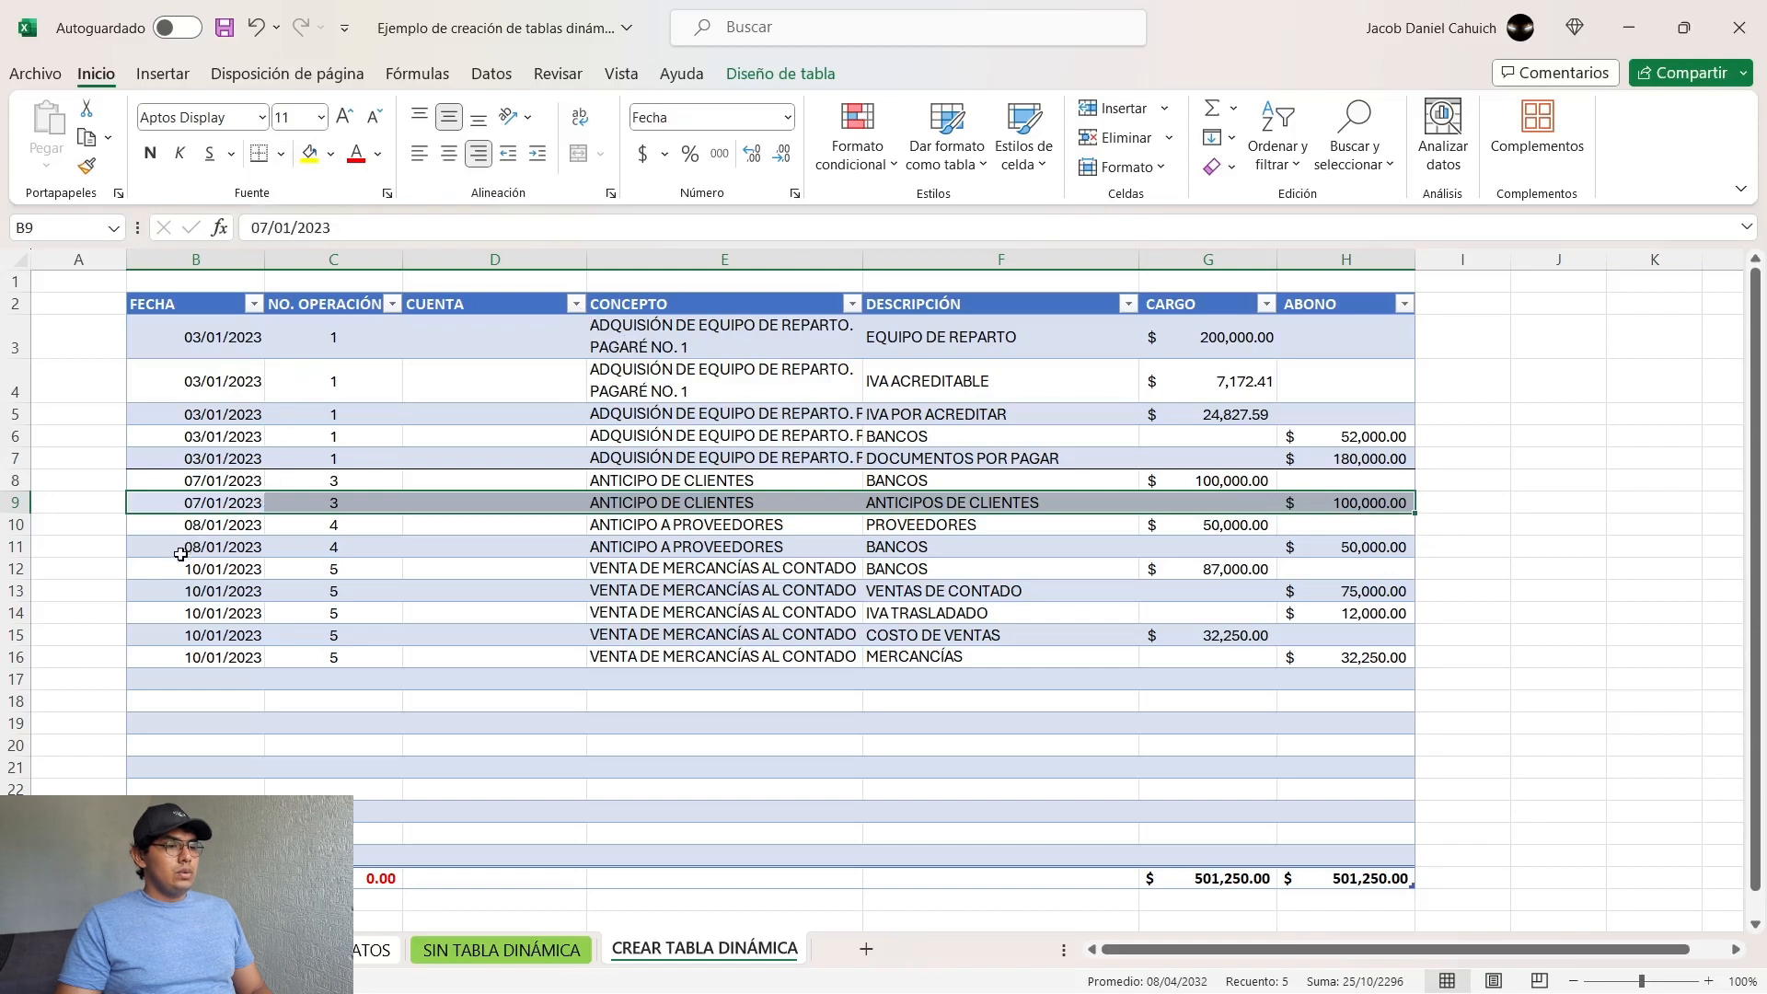
left_click(149, 552)
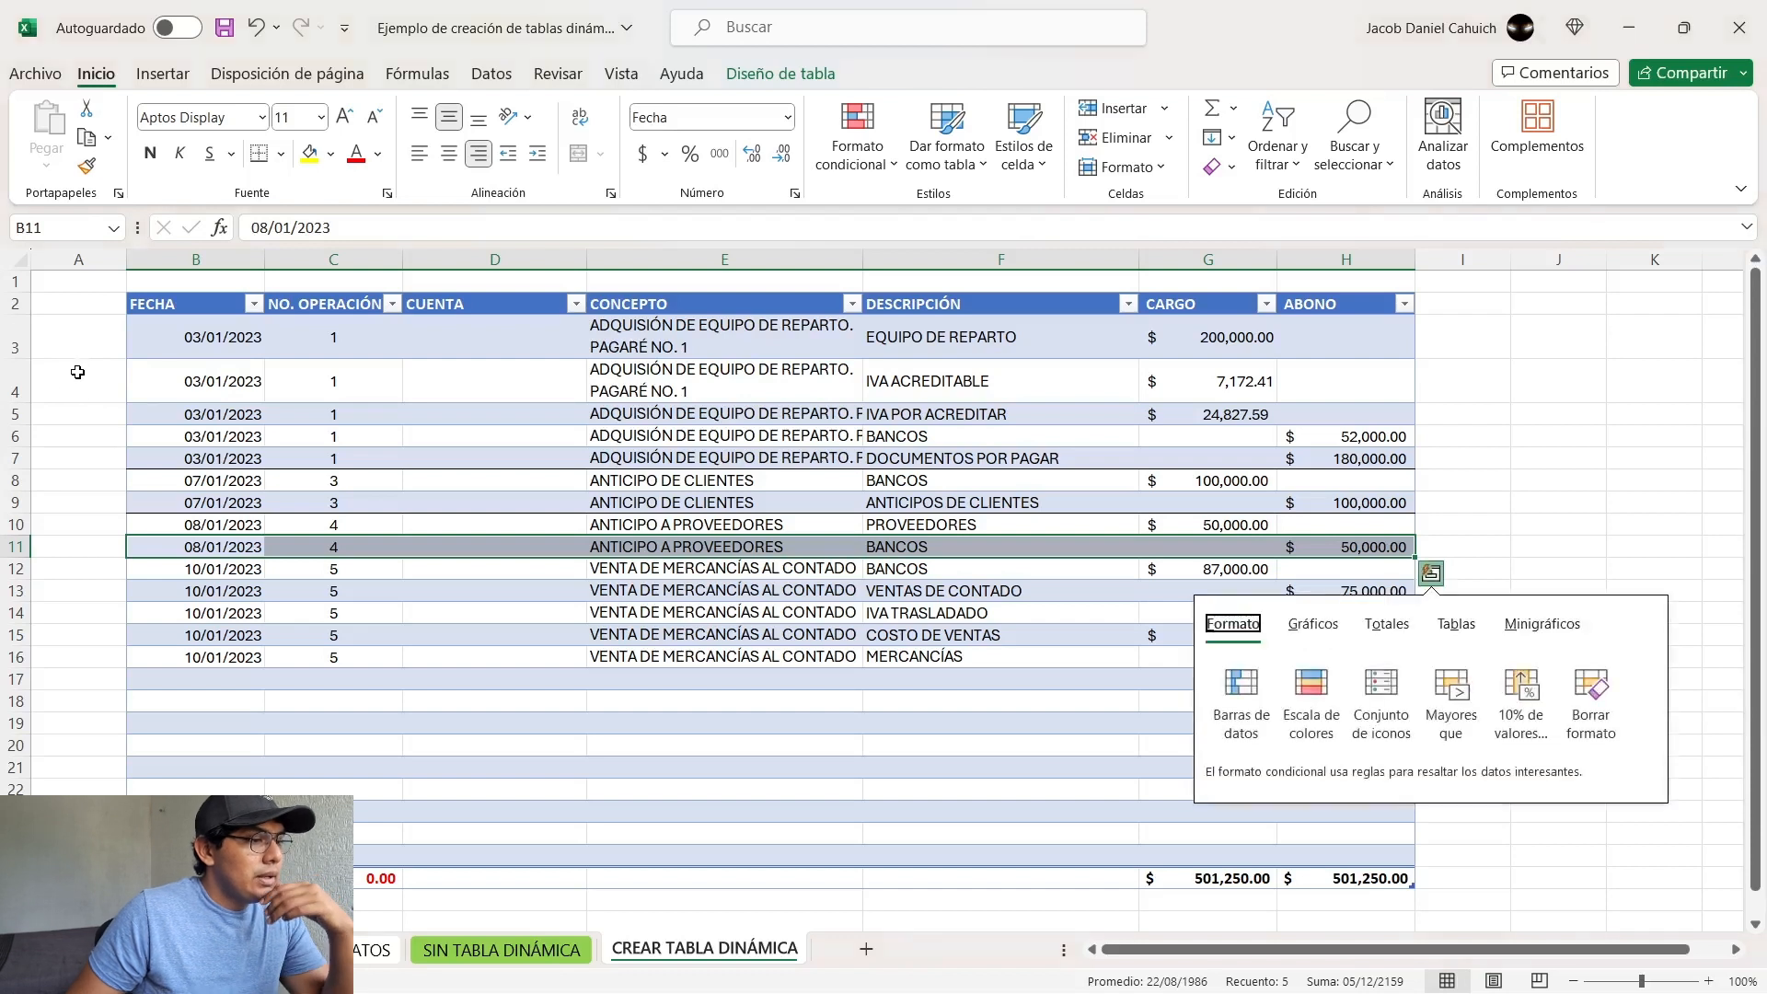
key("ctrl+q")
left_click(68, 392)
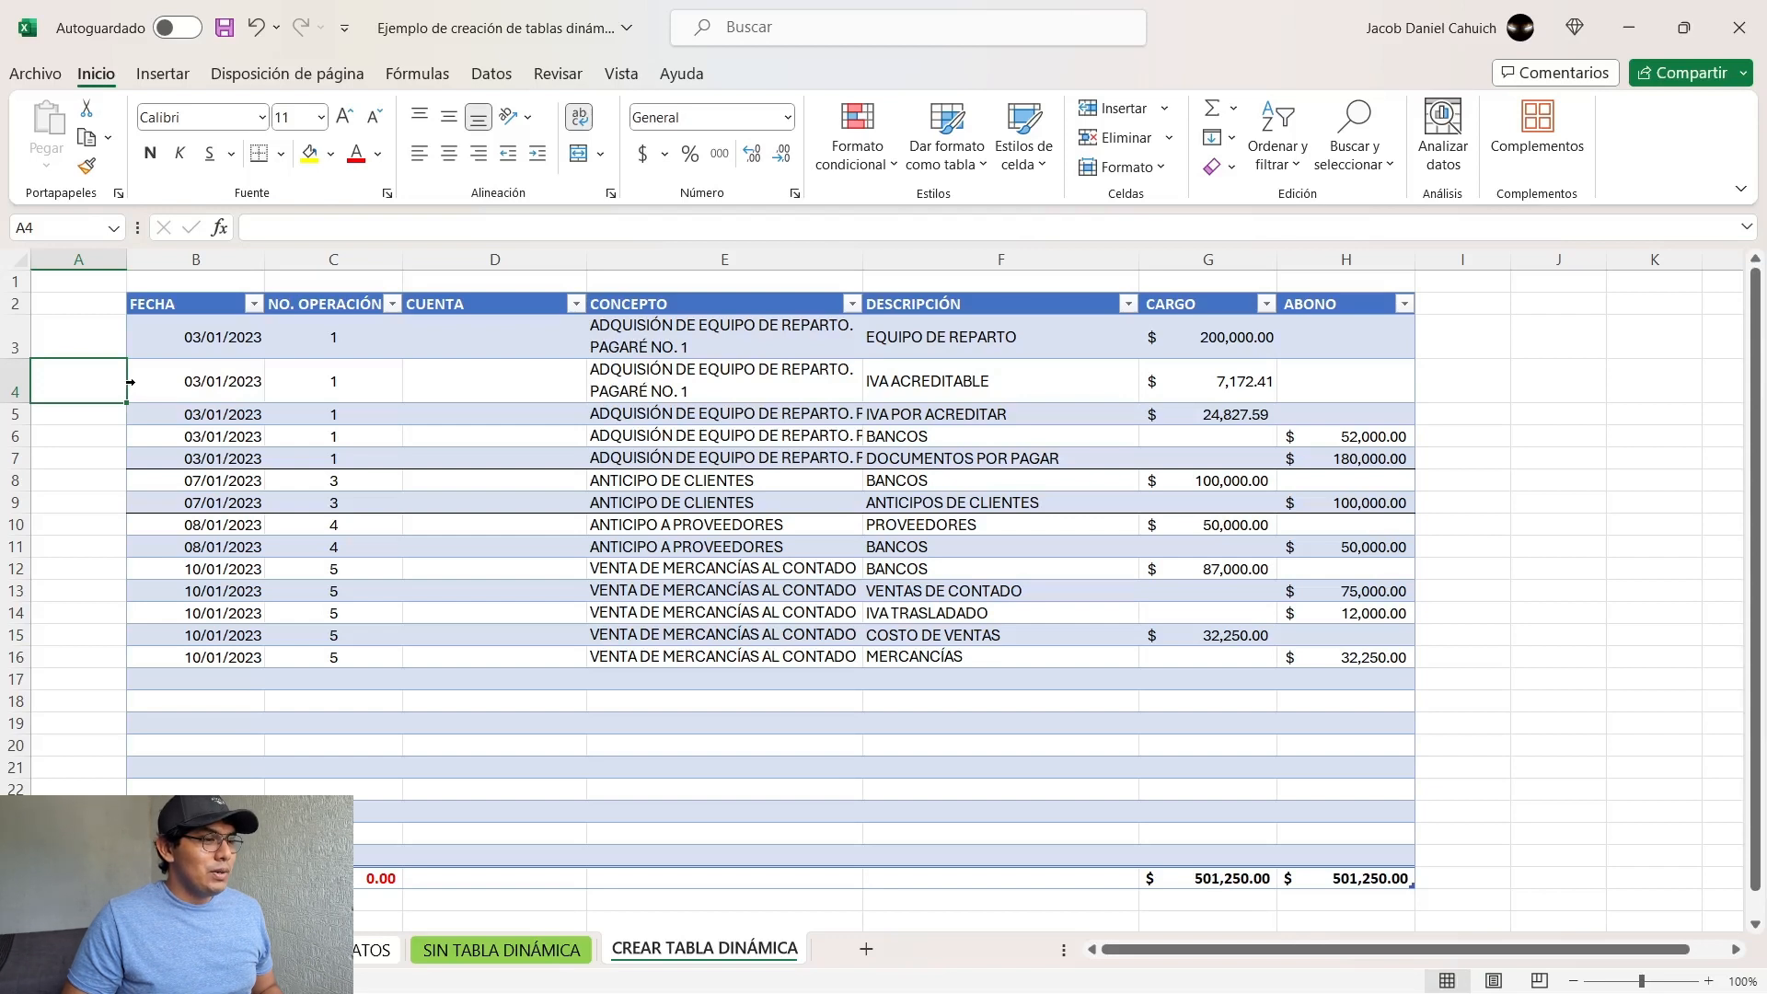
left_click(130, 381)
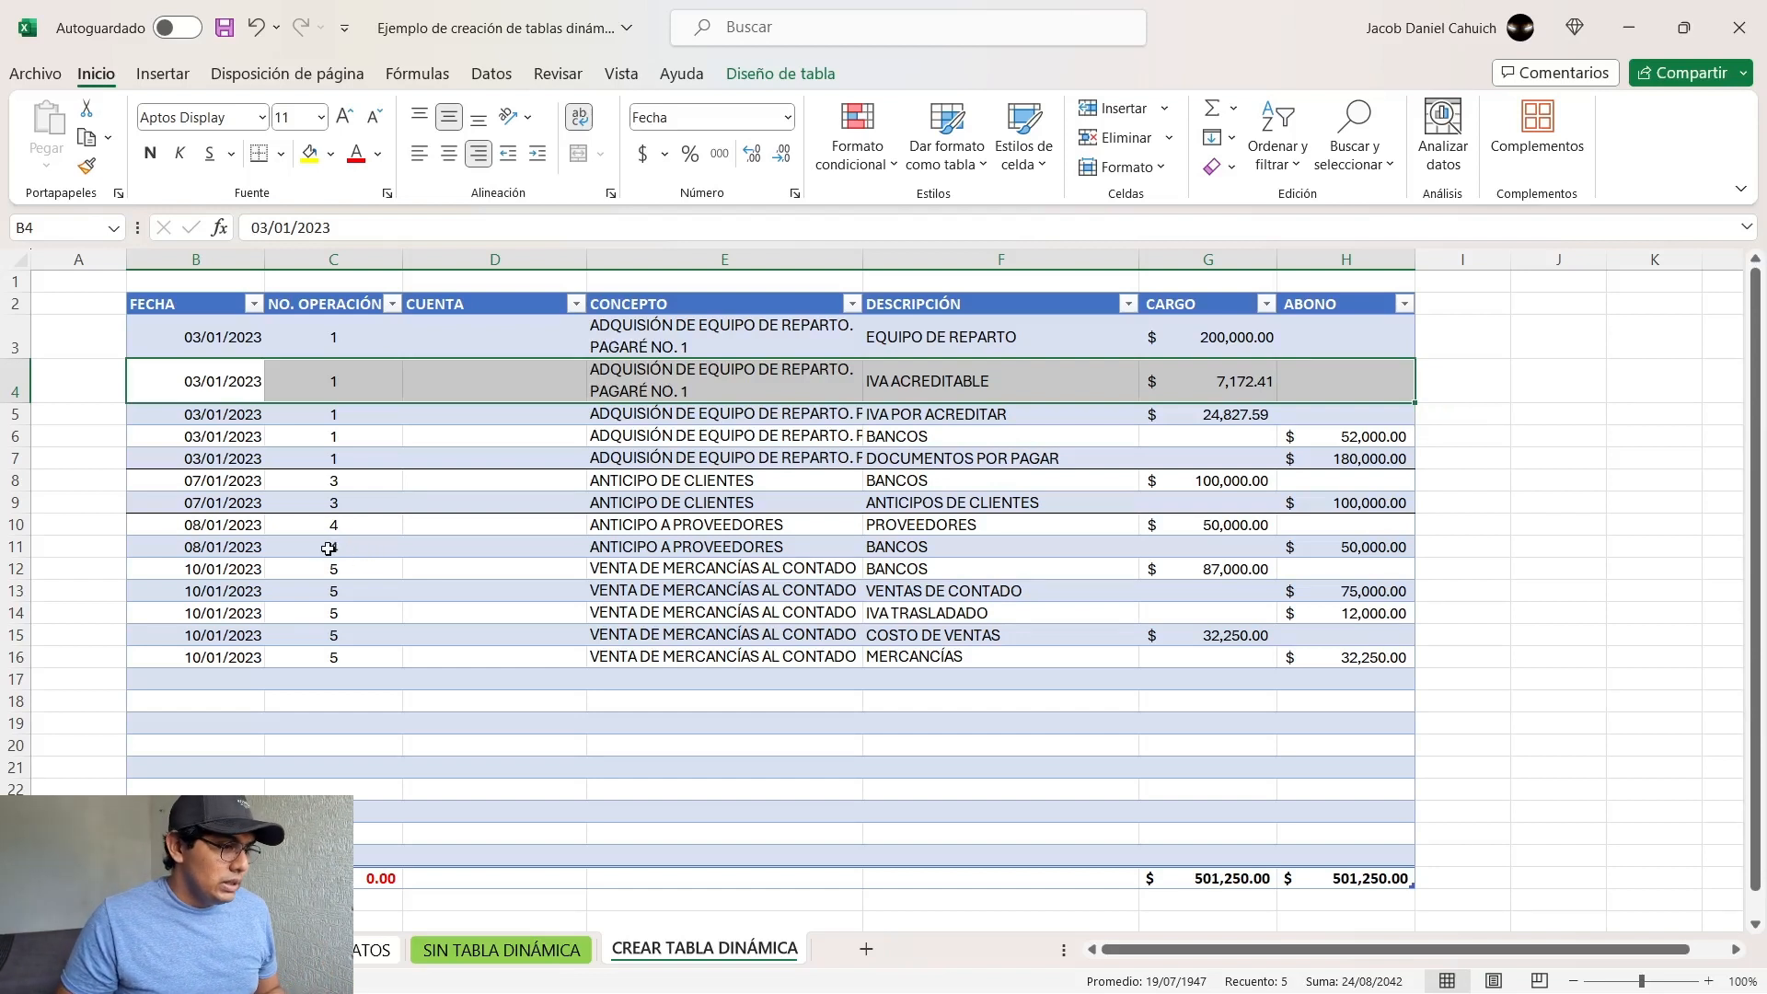
Step: Apply a bottom border to the last records of operations 4 and 5 (B11:H11 and B16:H16)
left_click(135, 546)
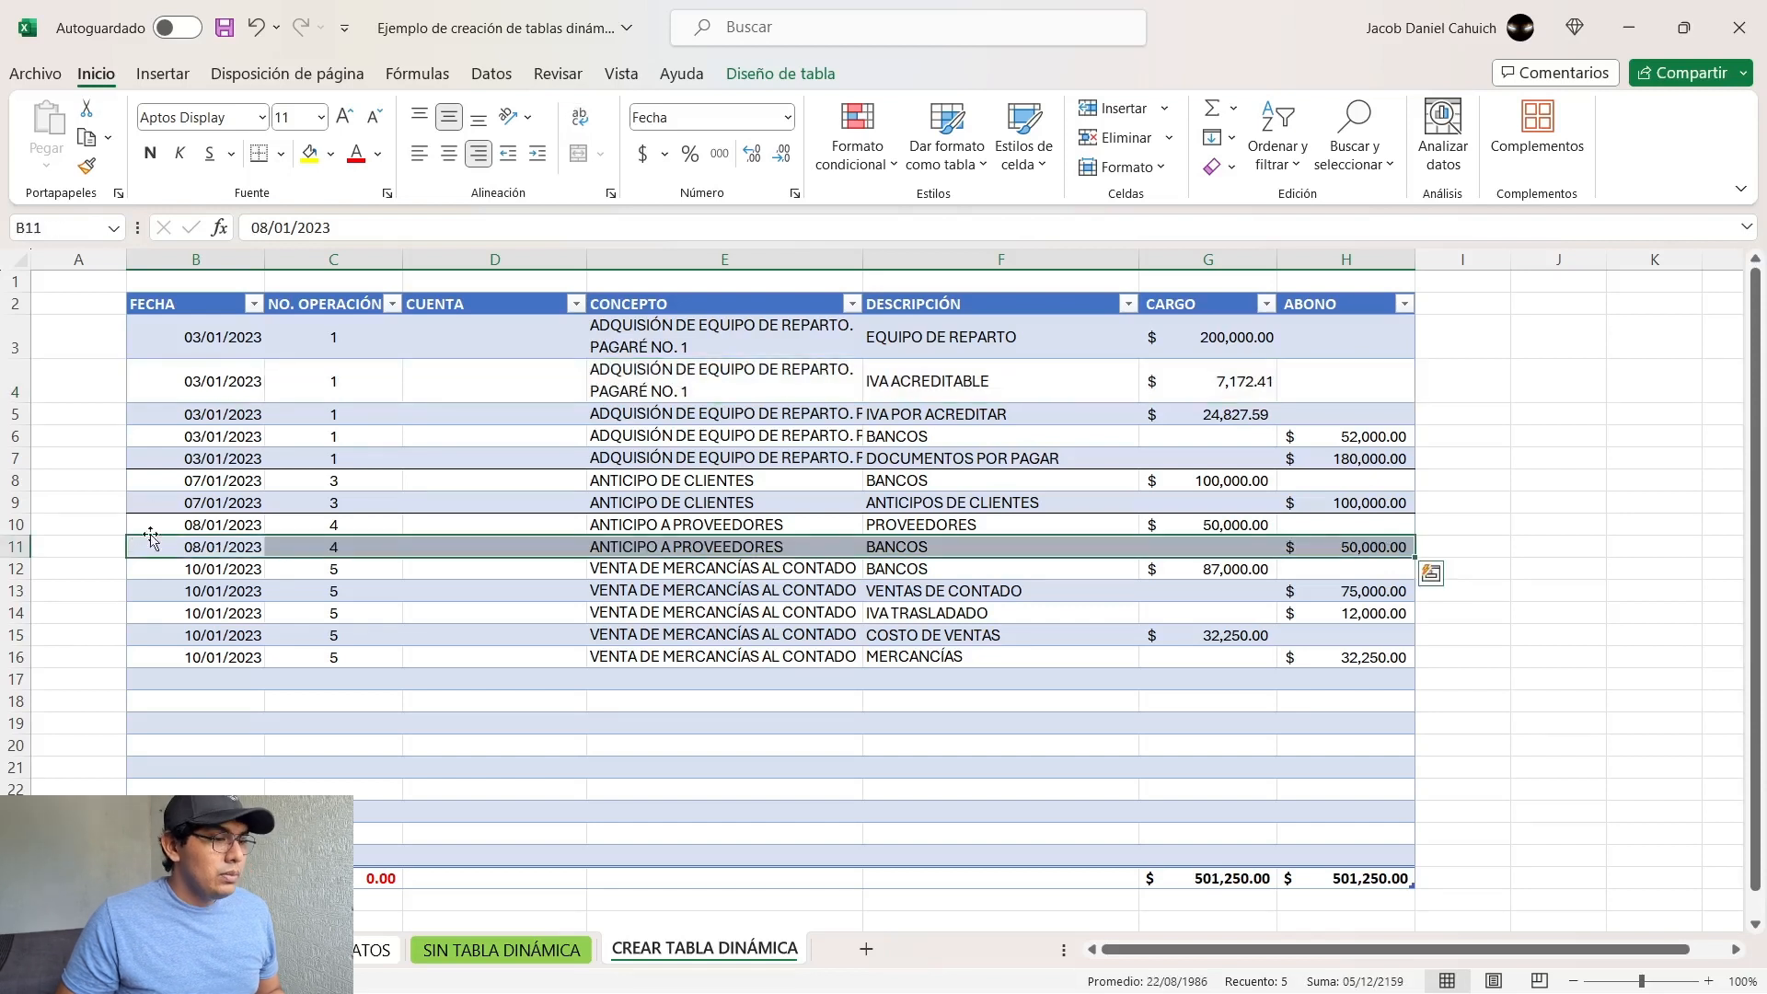
left_click(256, 156)
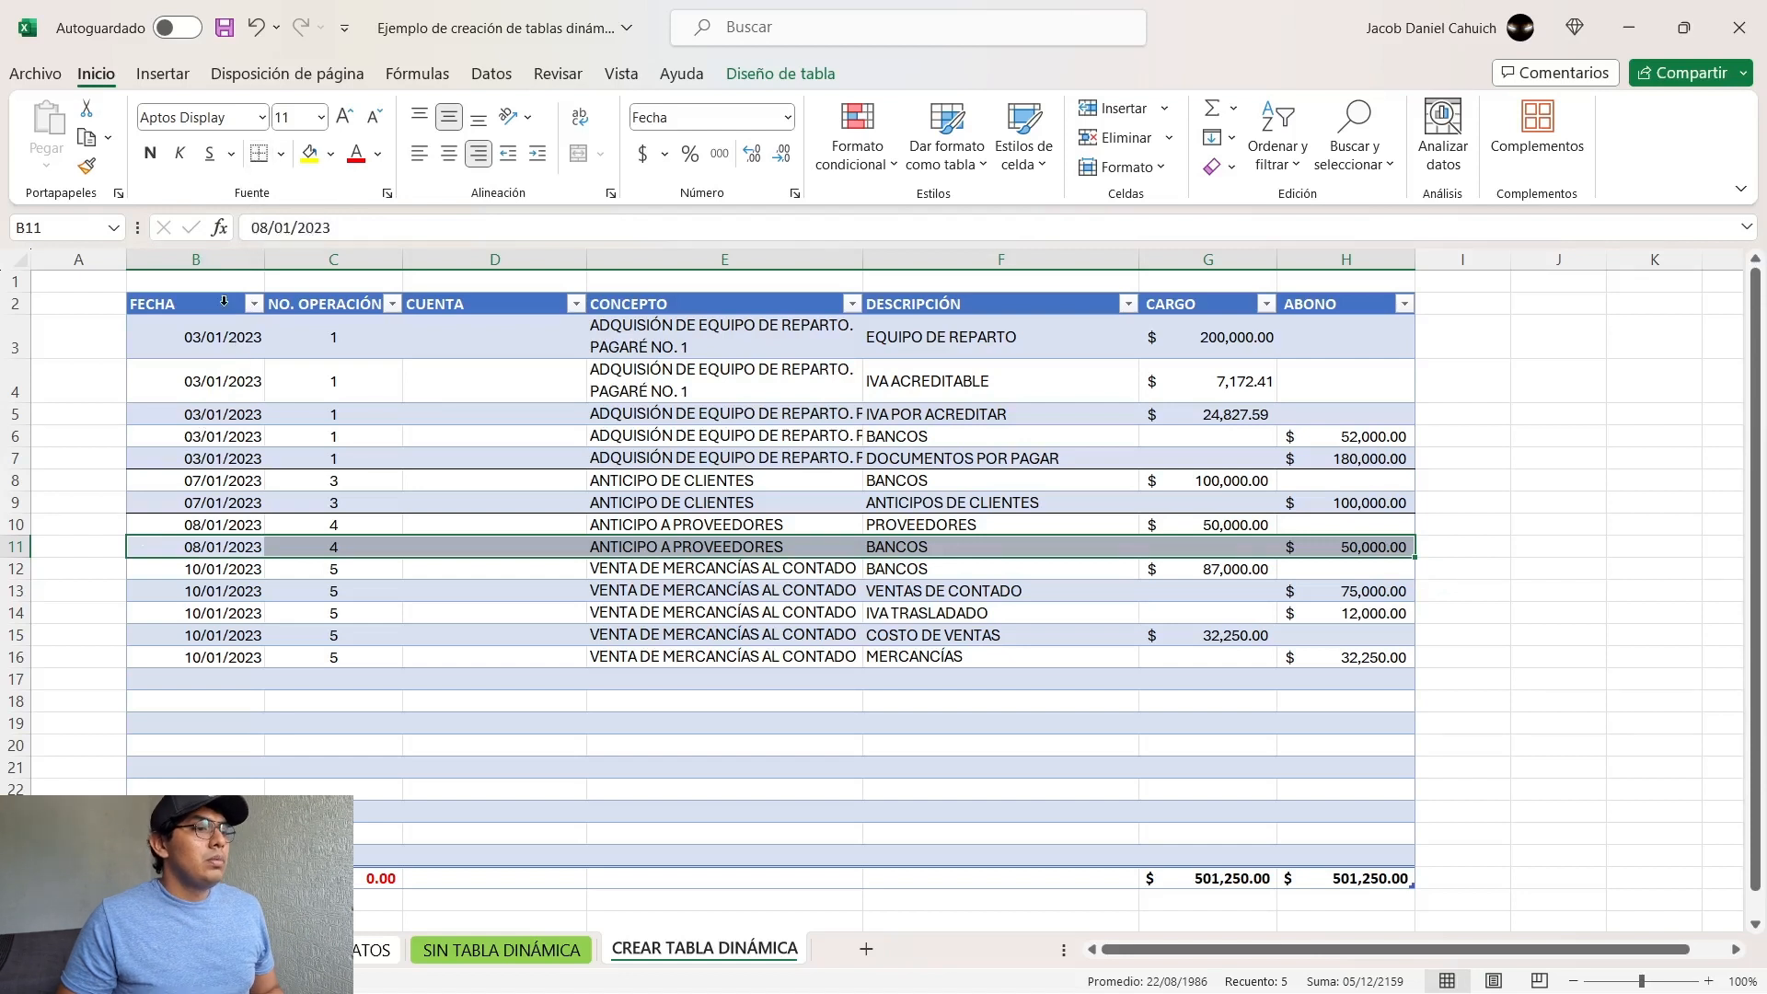
left_click(131, 660)
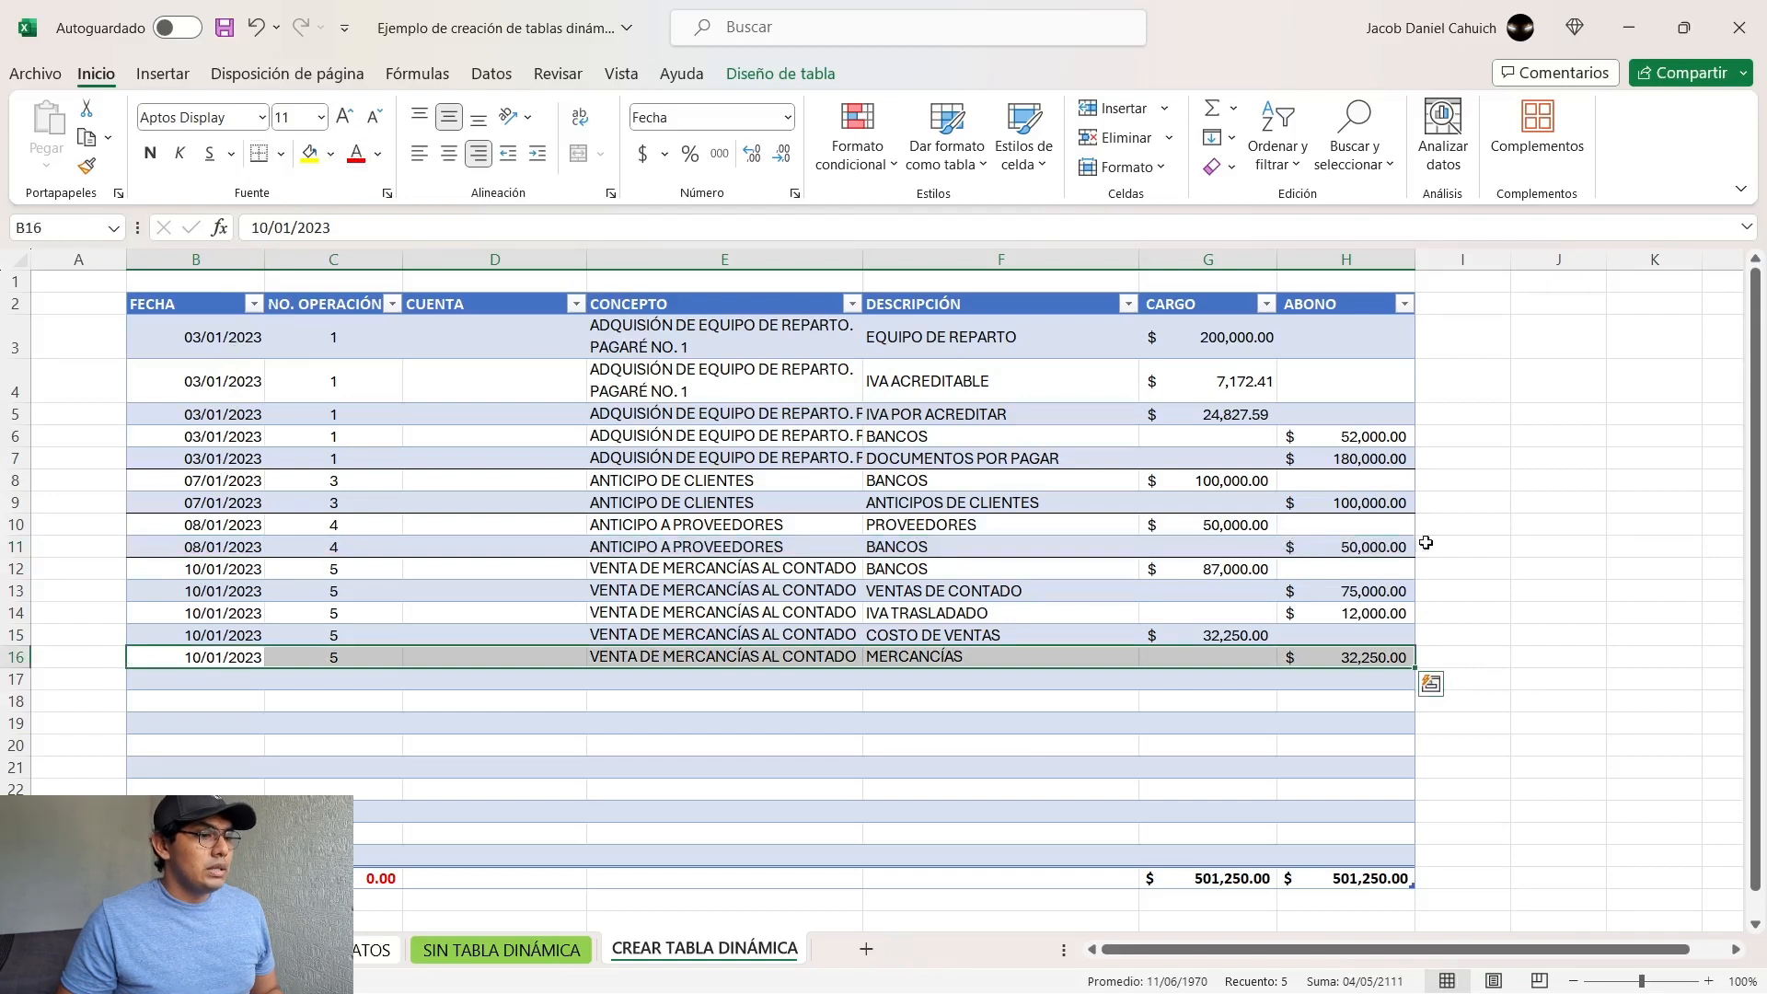
left_click(1533, 613)
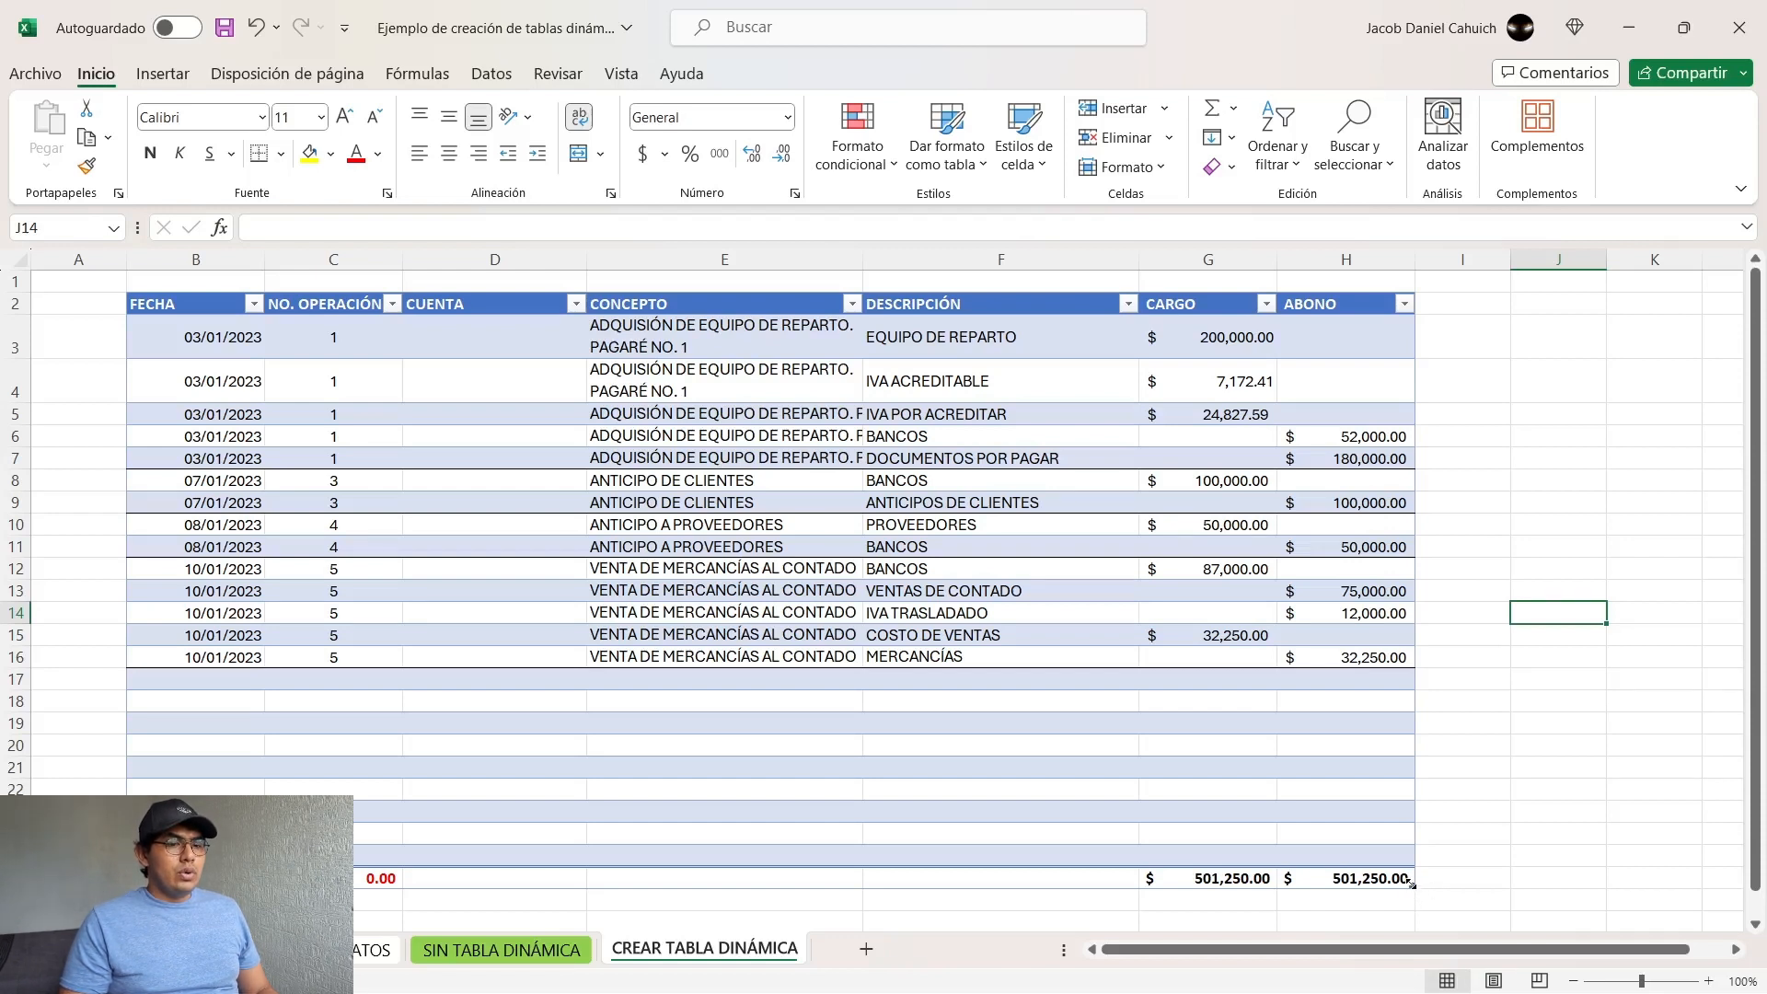
Step: Shrink the table to remove all its empty rows, and extend it again so the SALDO totals row sits in row 22
left_click_drag(1417, 873, 1436, 783)
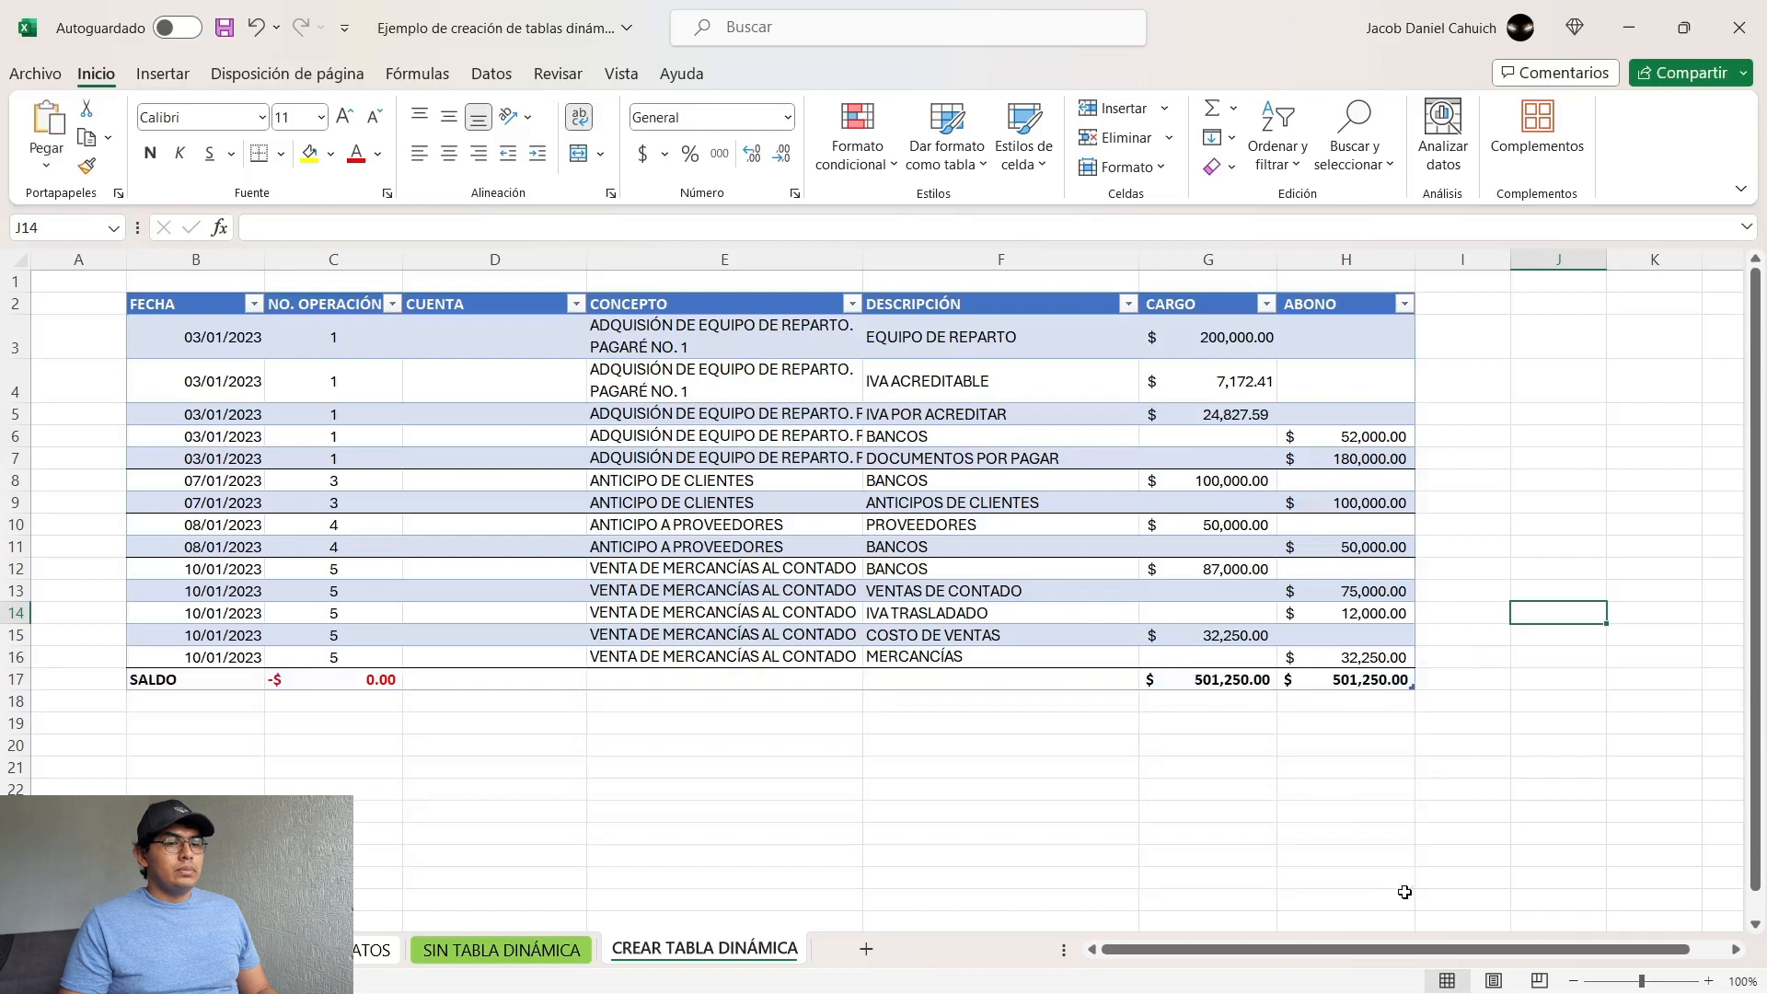
left_click(1188, 831)
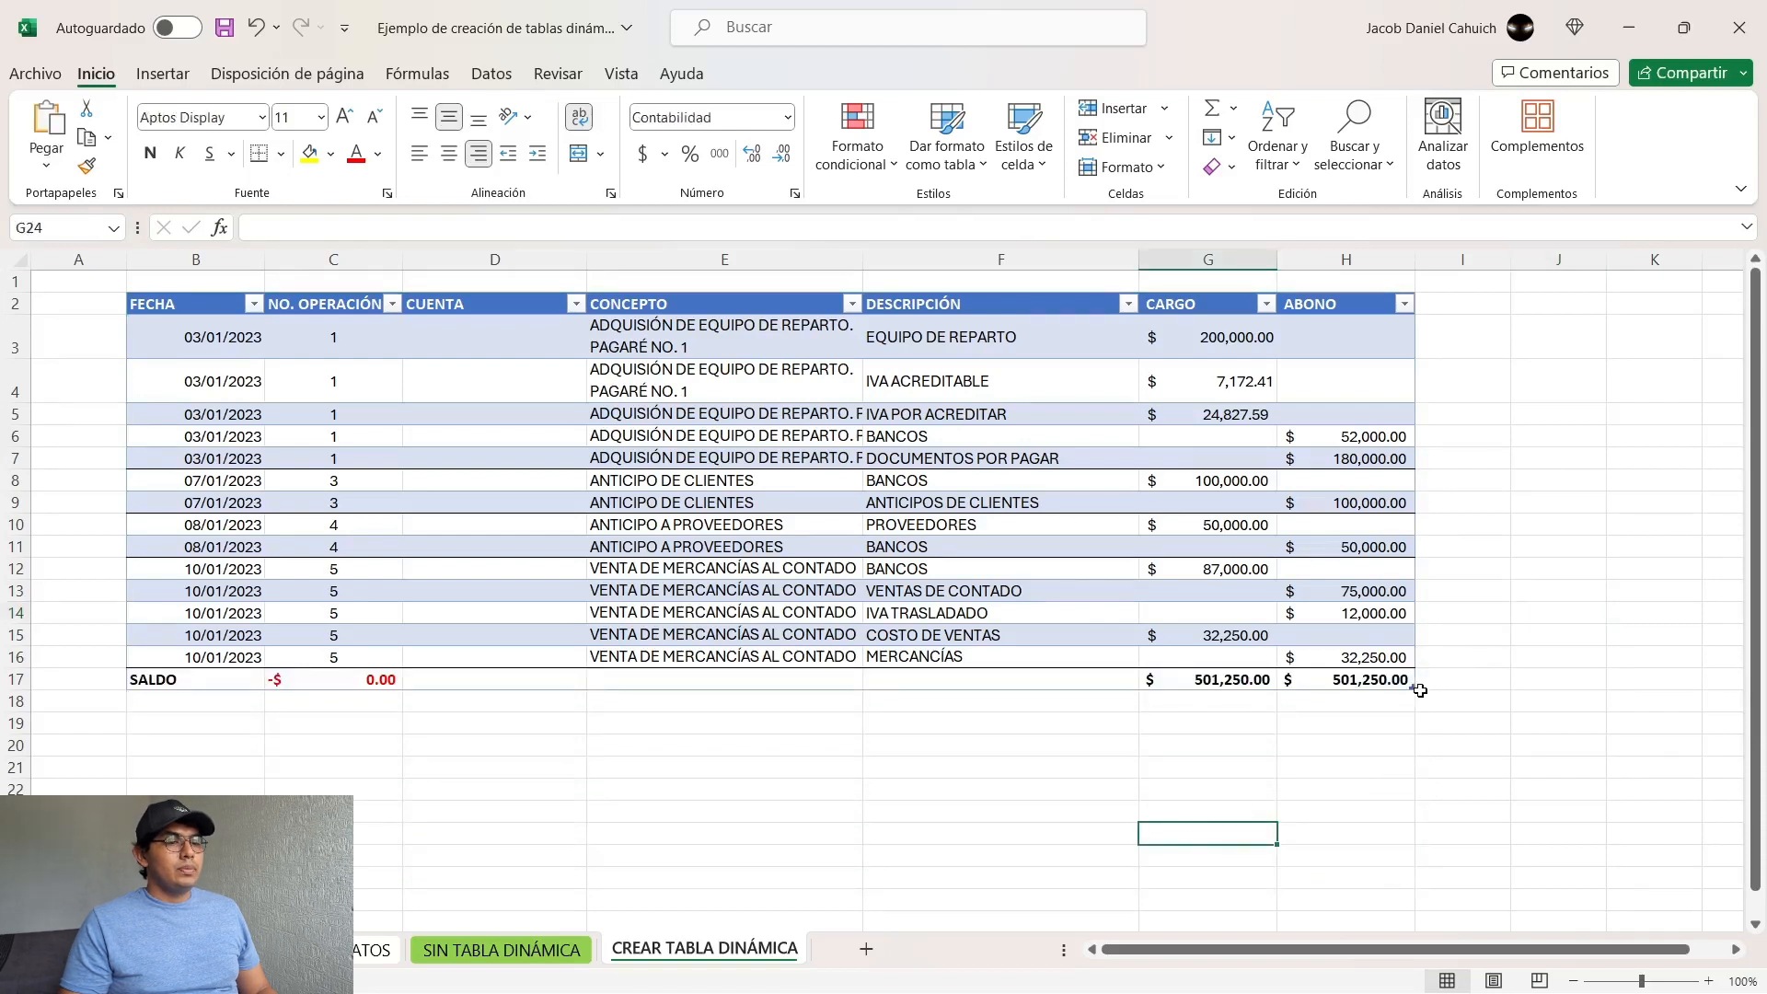
left_click_drag(1411, 684, 1420, 809)
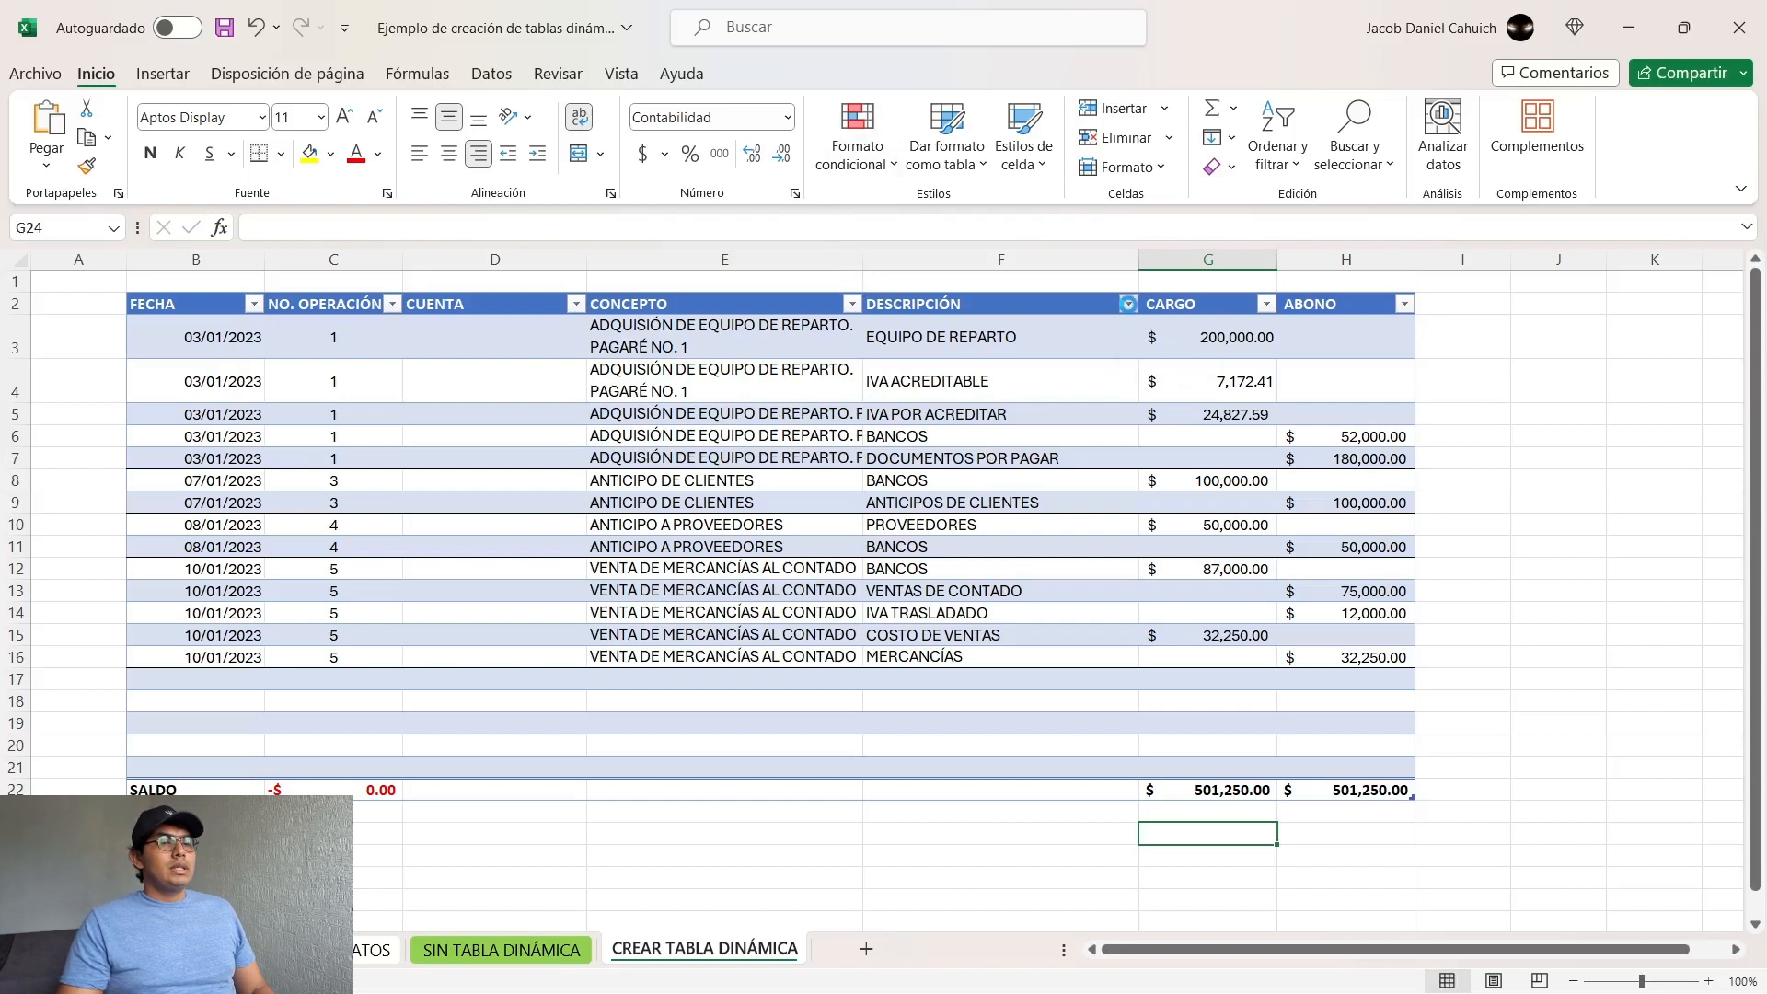
Step: Filter the DESCRIPCIÓN column to only ANTICIPOS DE CLIENTES and examine the filtered record
left_click(1127, 308)
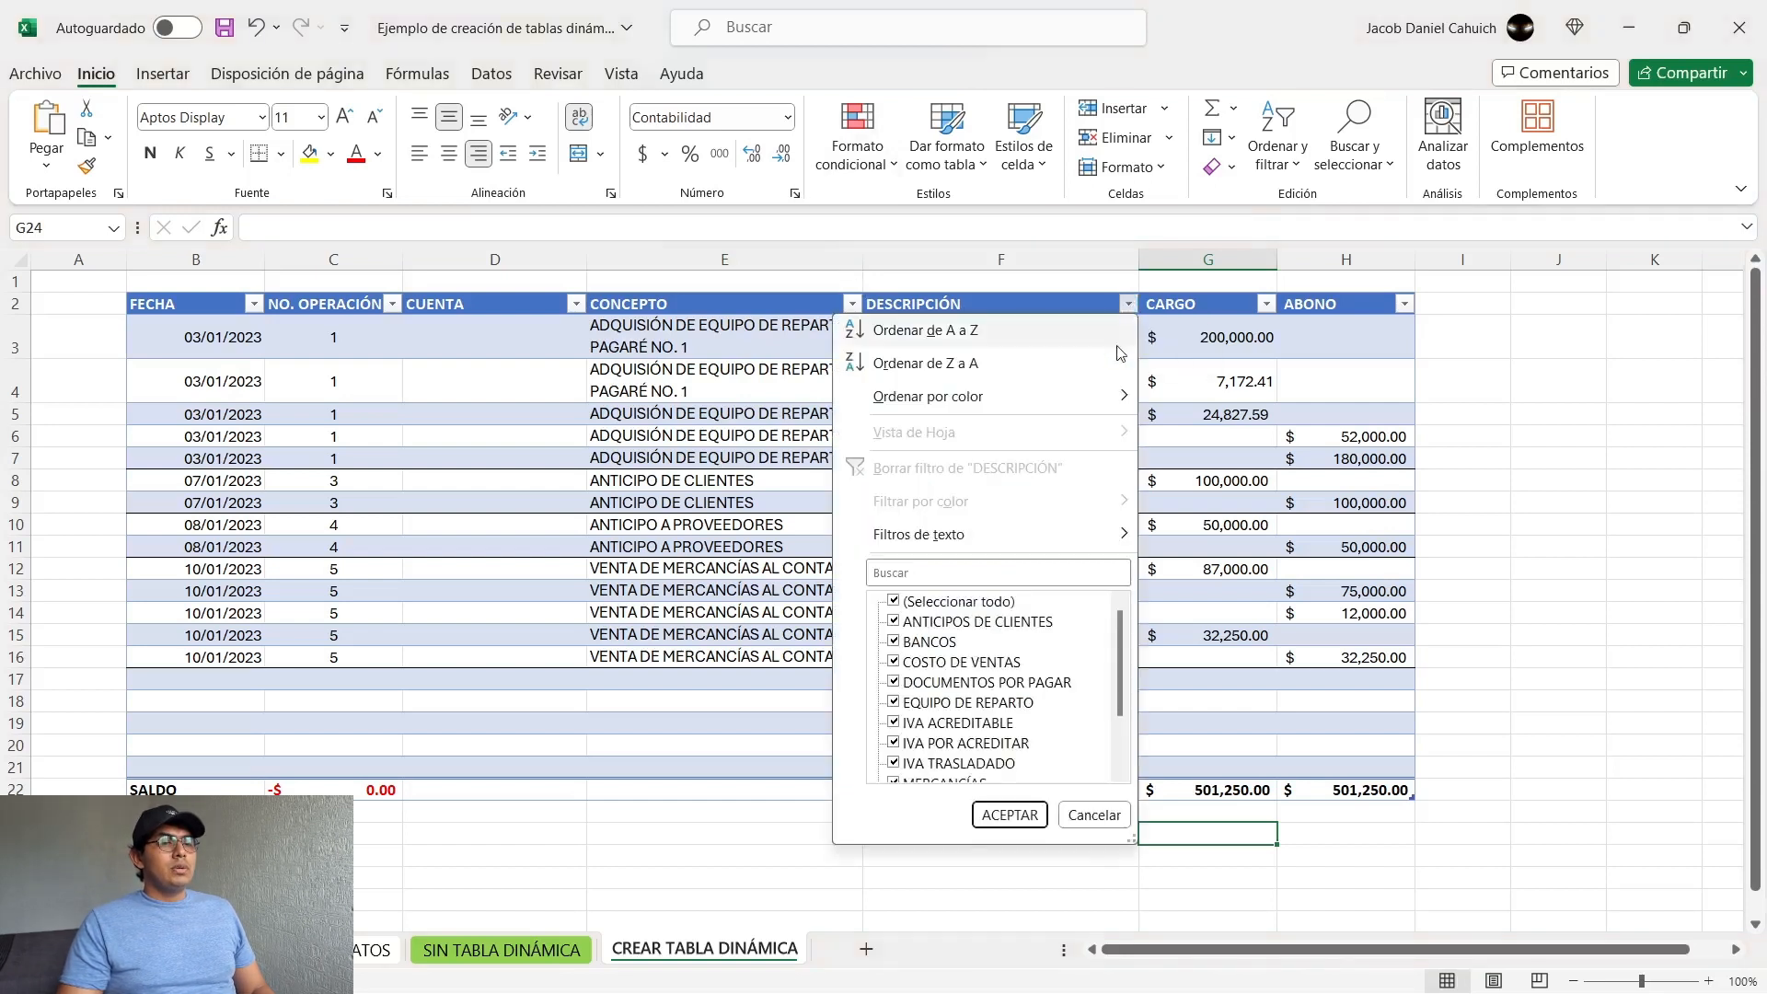
left_click(932, 605)
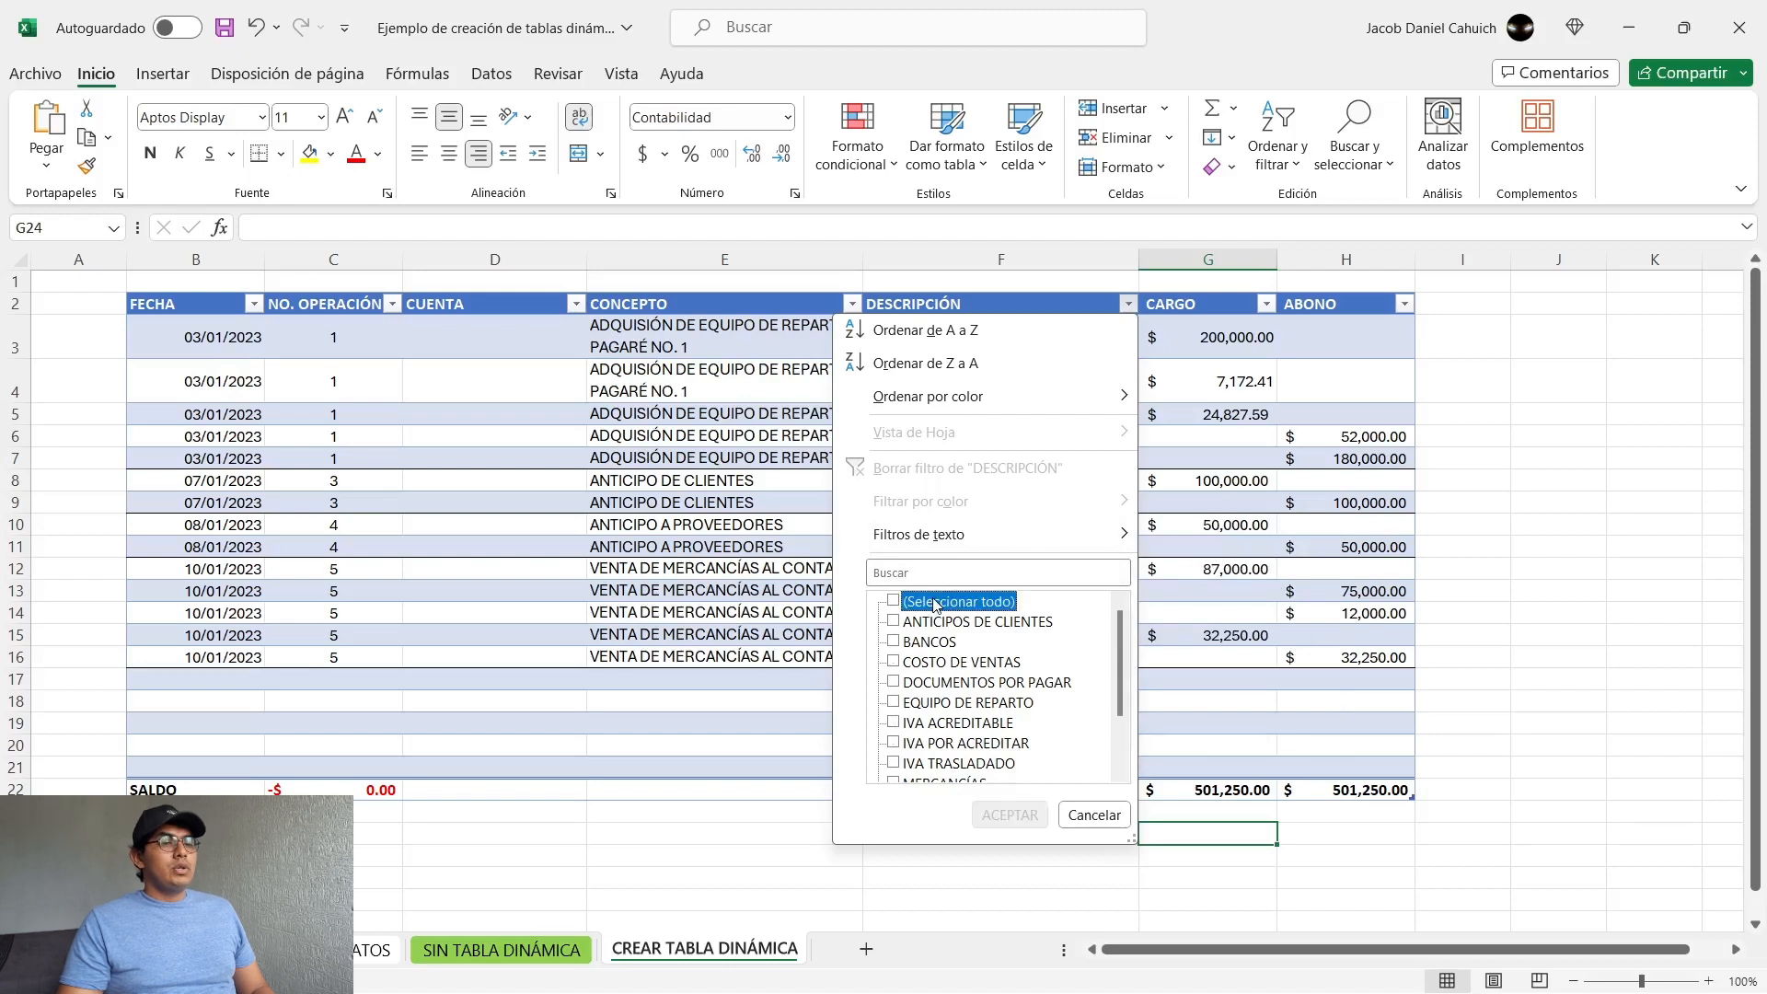
left_click(919, 625)
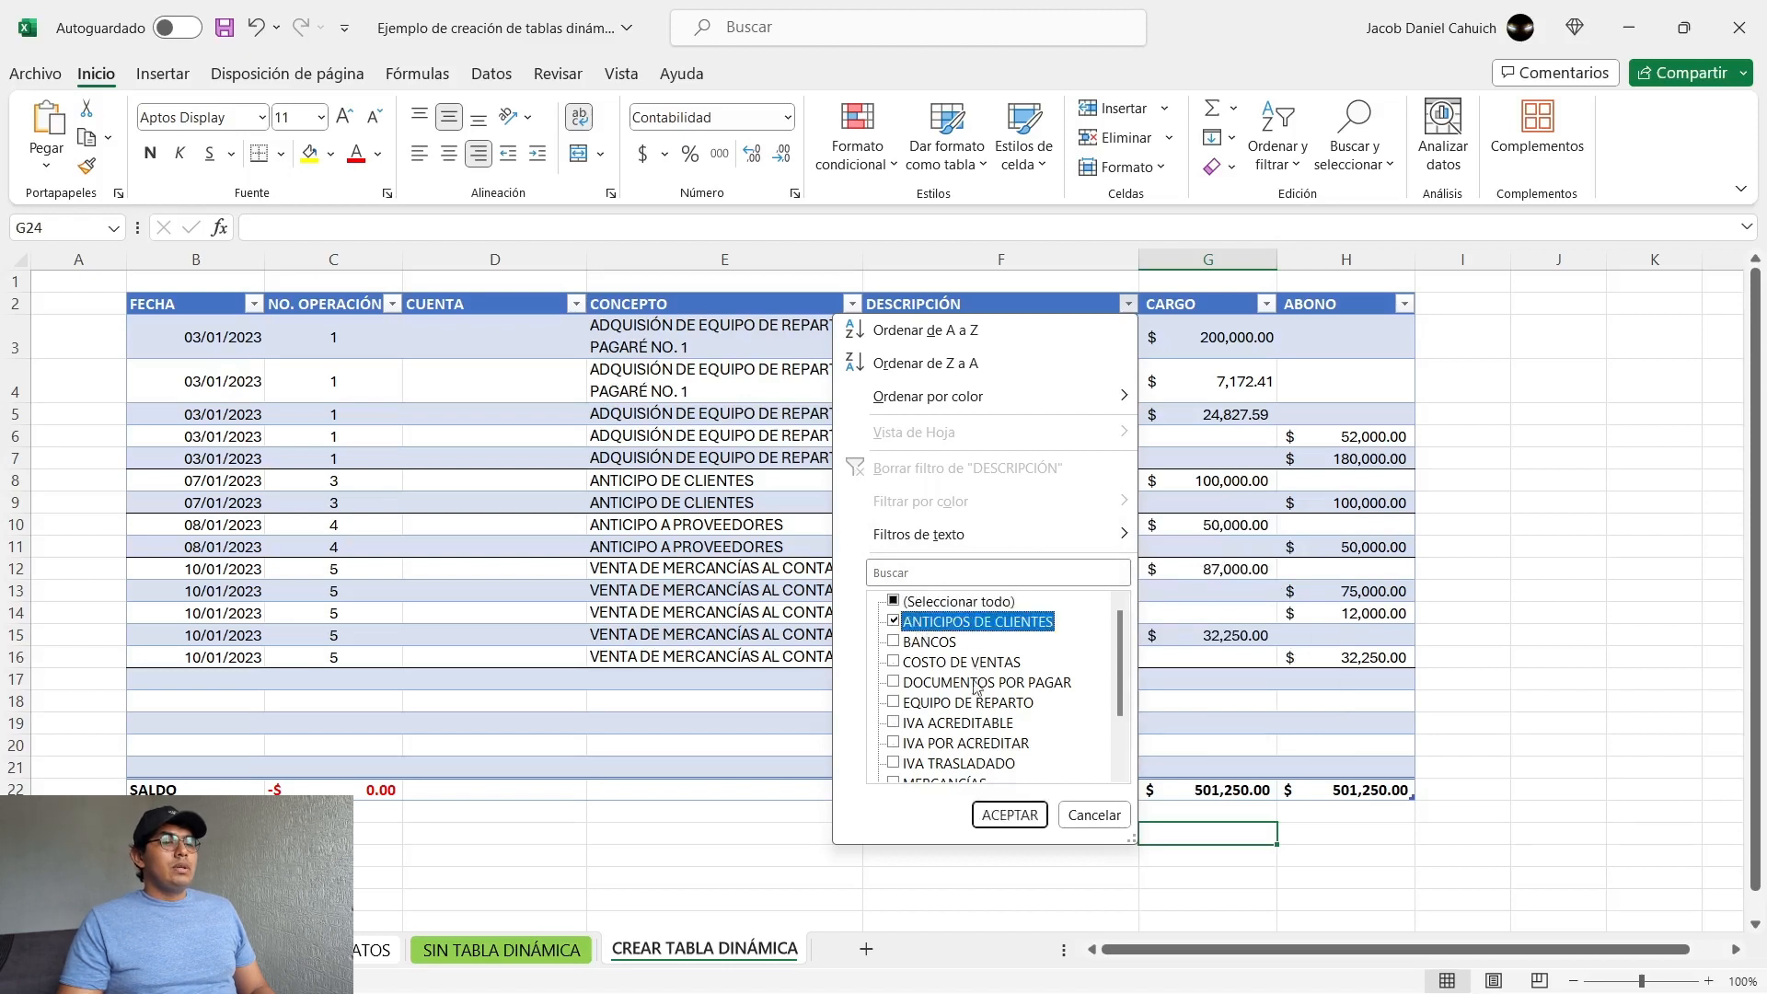
left_click(1008, 816)
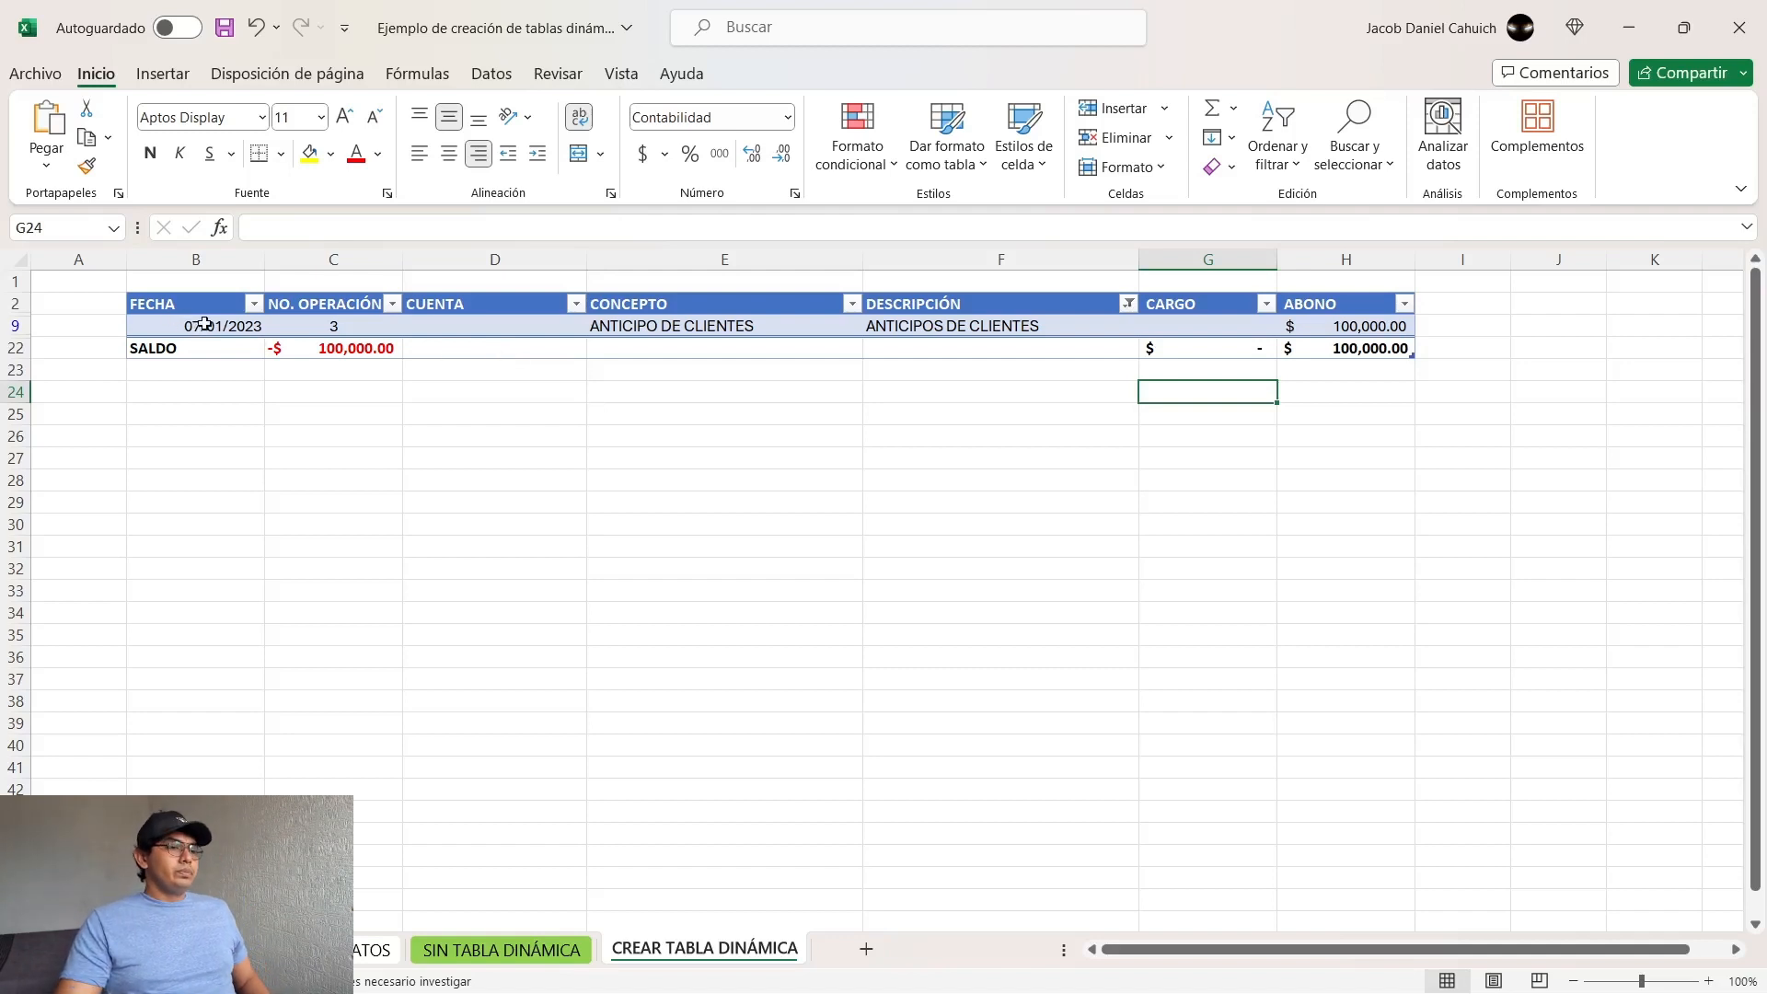
left_click_drag(186, 326, 770, 321)
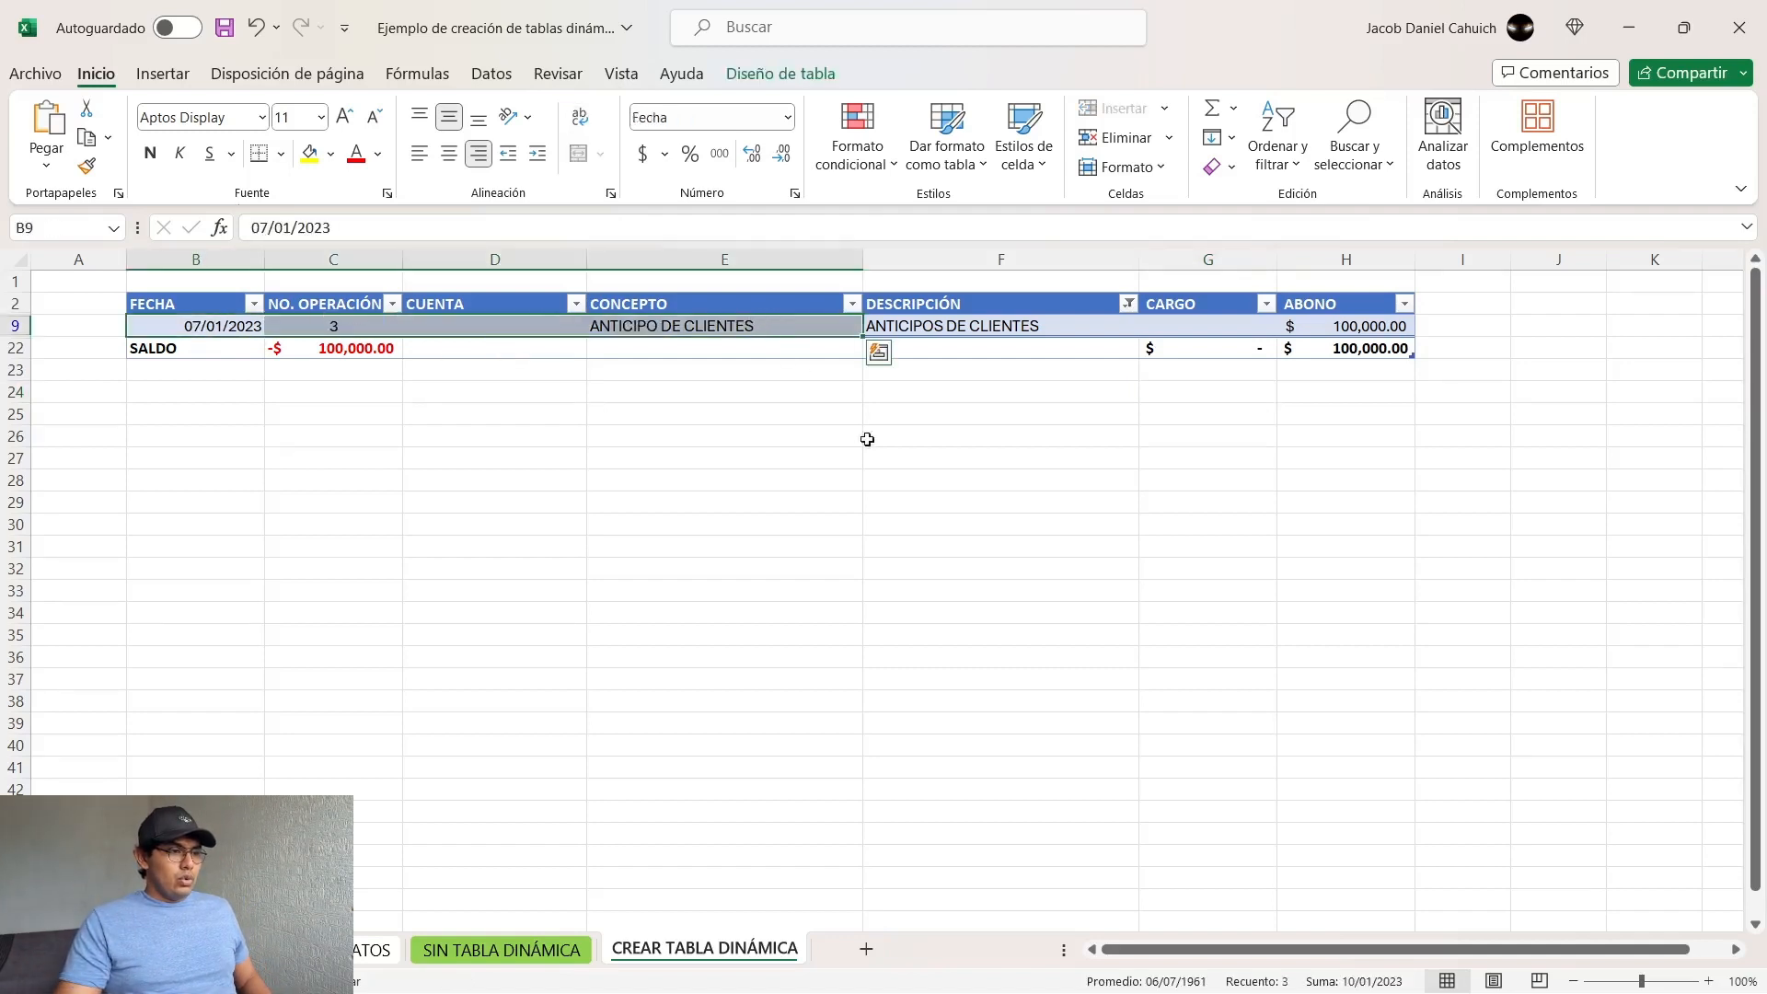
left_click(891, 476)
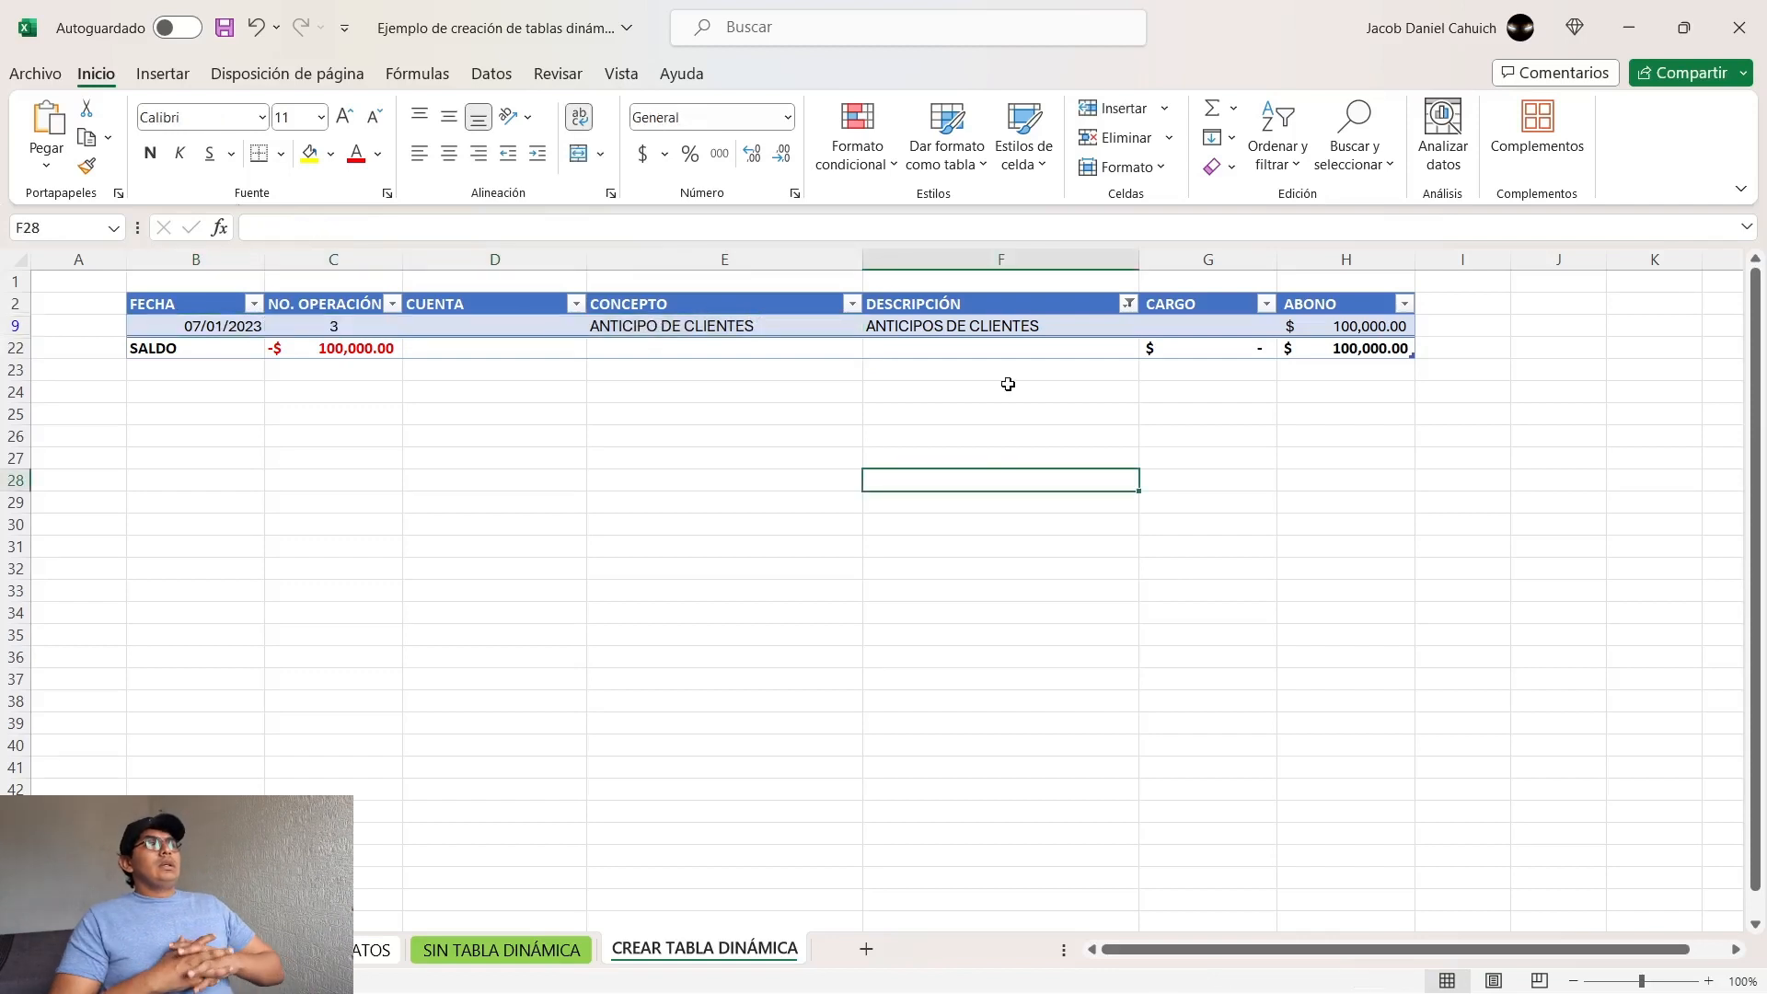
Step: Select all values again in the DESCRIPCIÓN filter and examine the operation 1 records (B3:E7)
left_click(1129, 303)
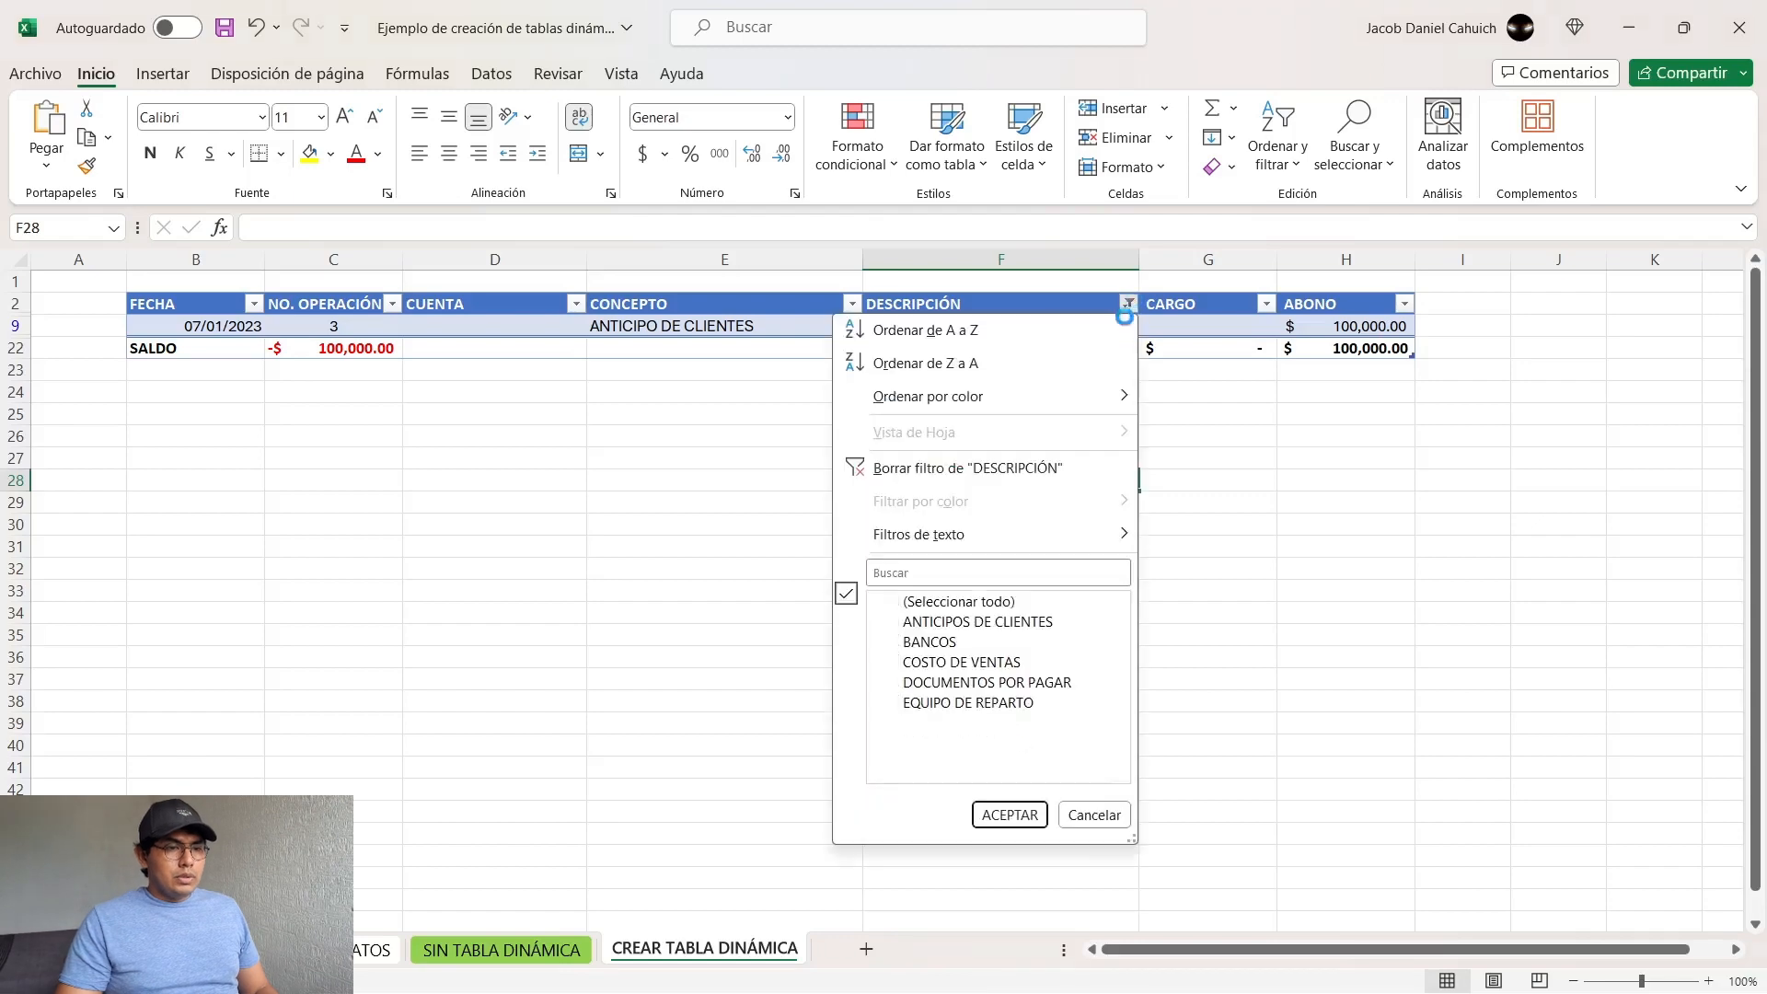
left_click(1016, 817)
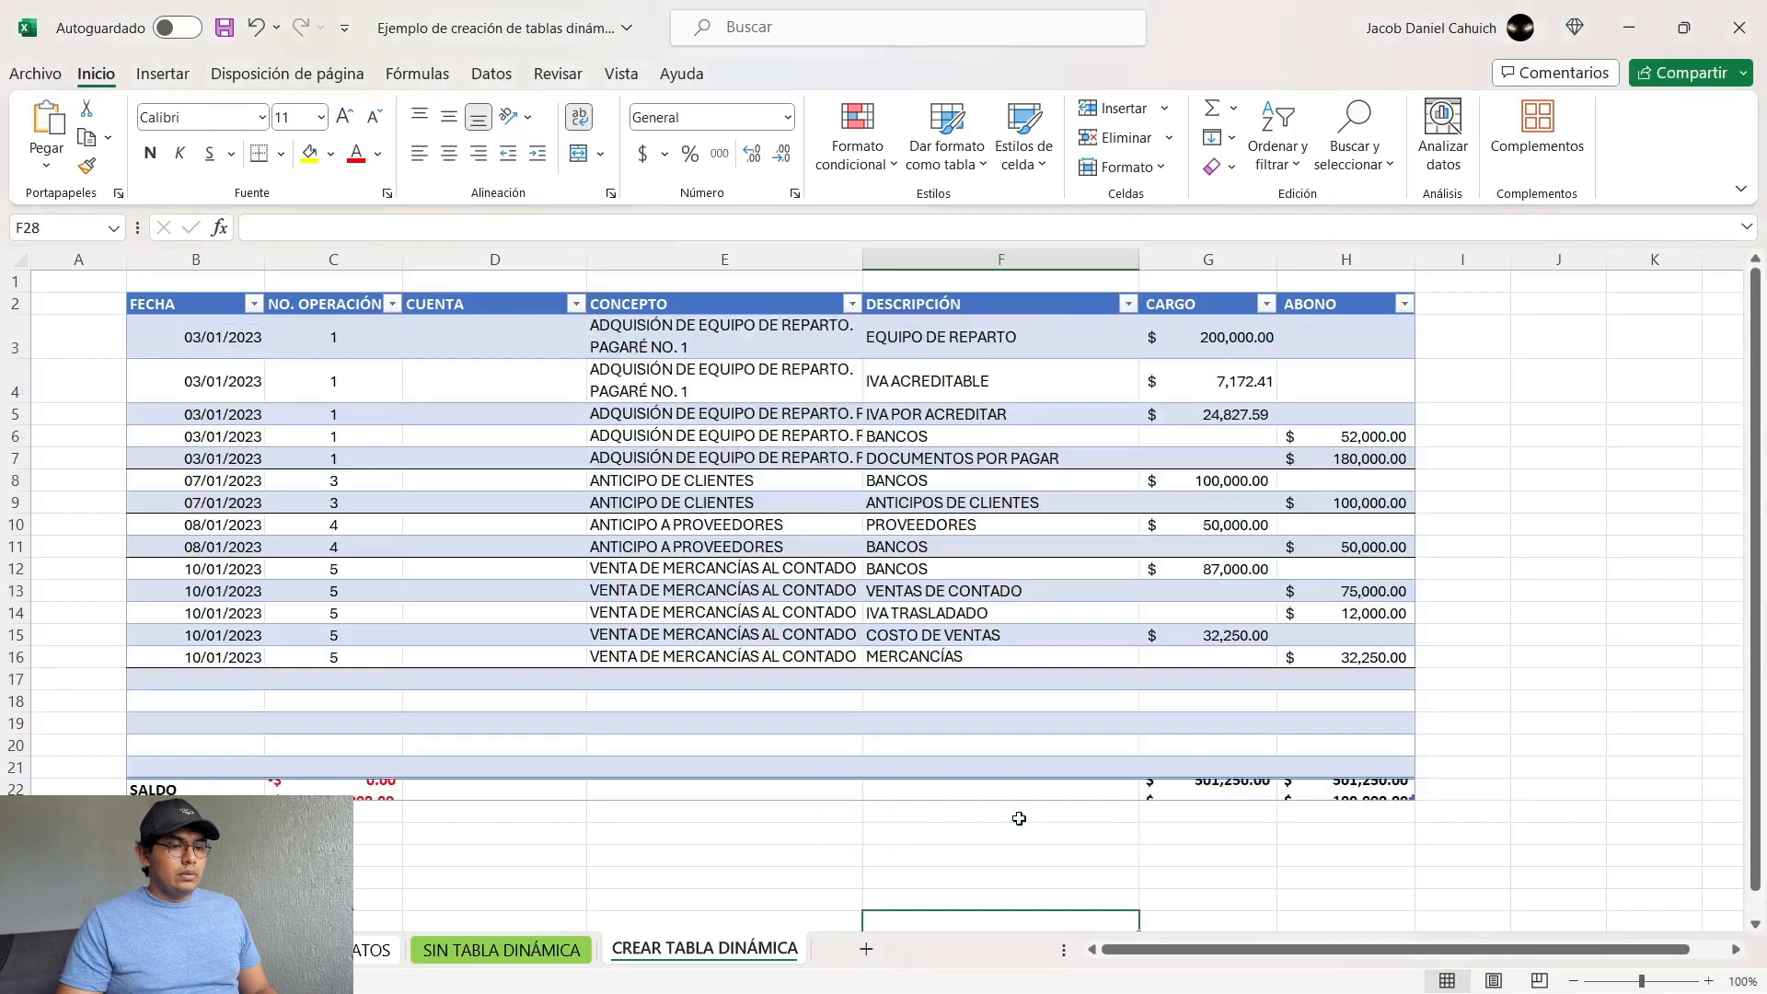
left_click(262, 339)
left_click_drag(268, 338, 637, 451)
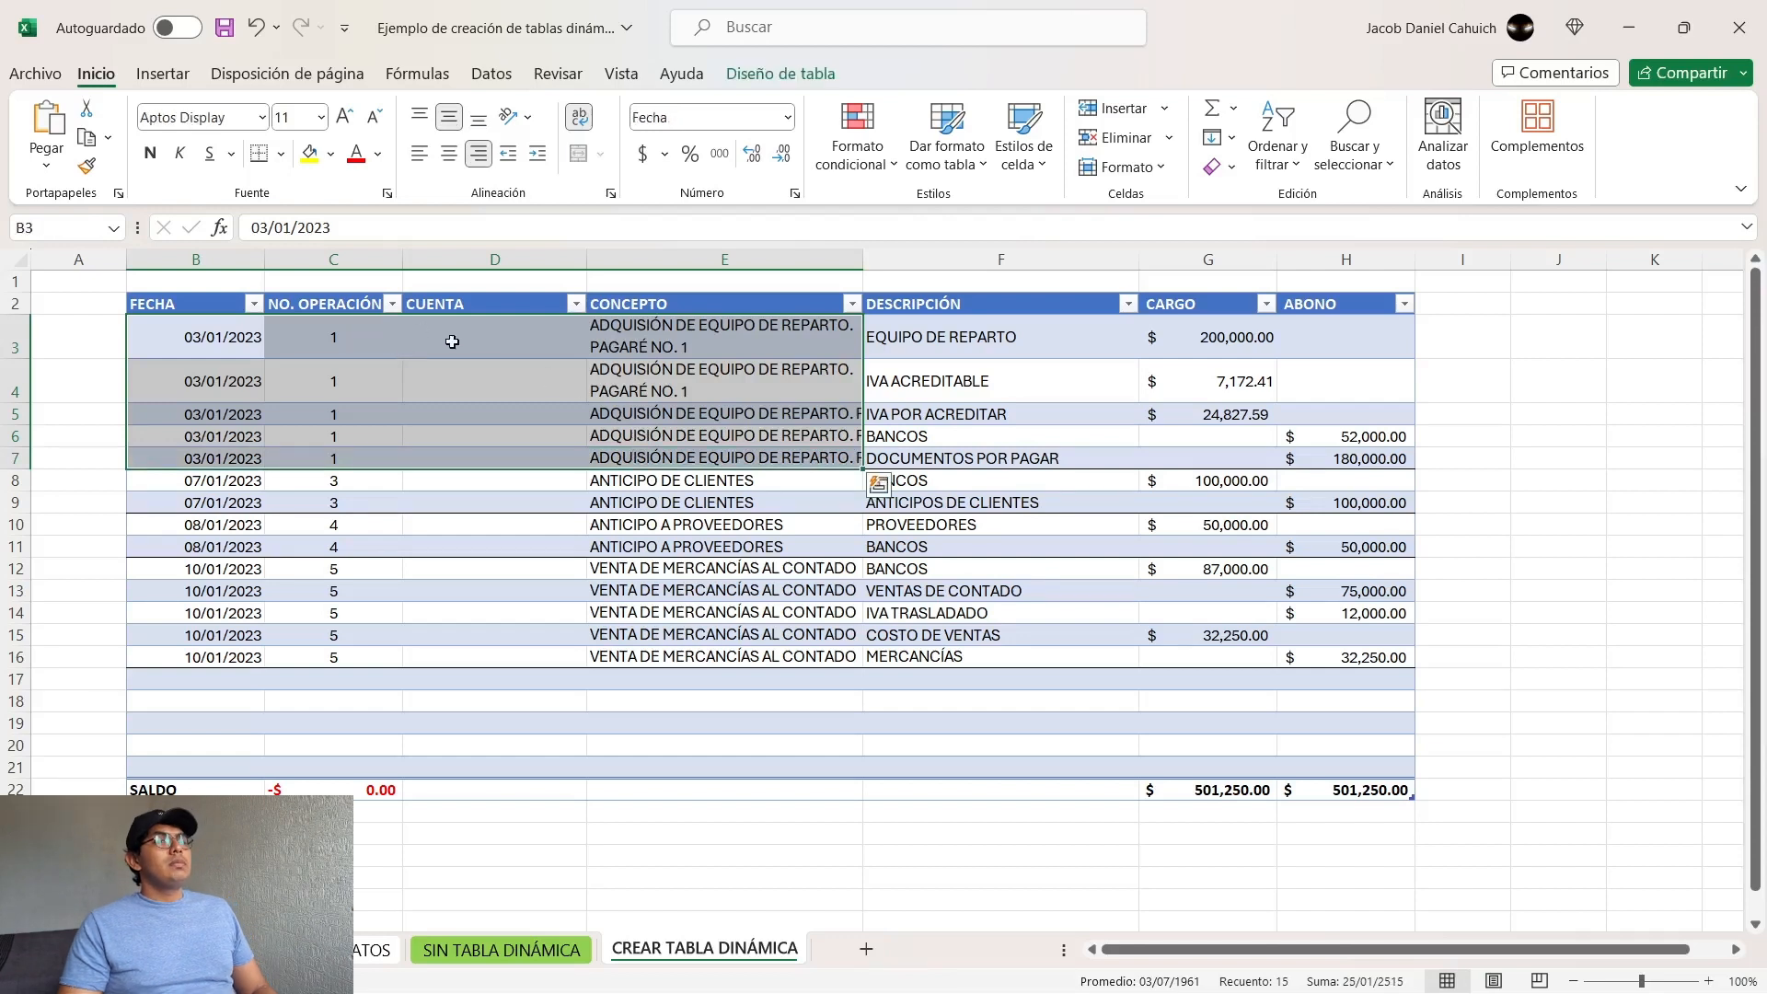
left_click(1514, 661)
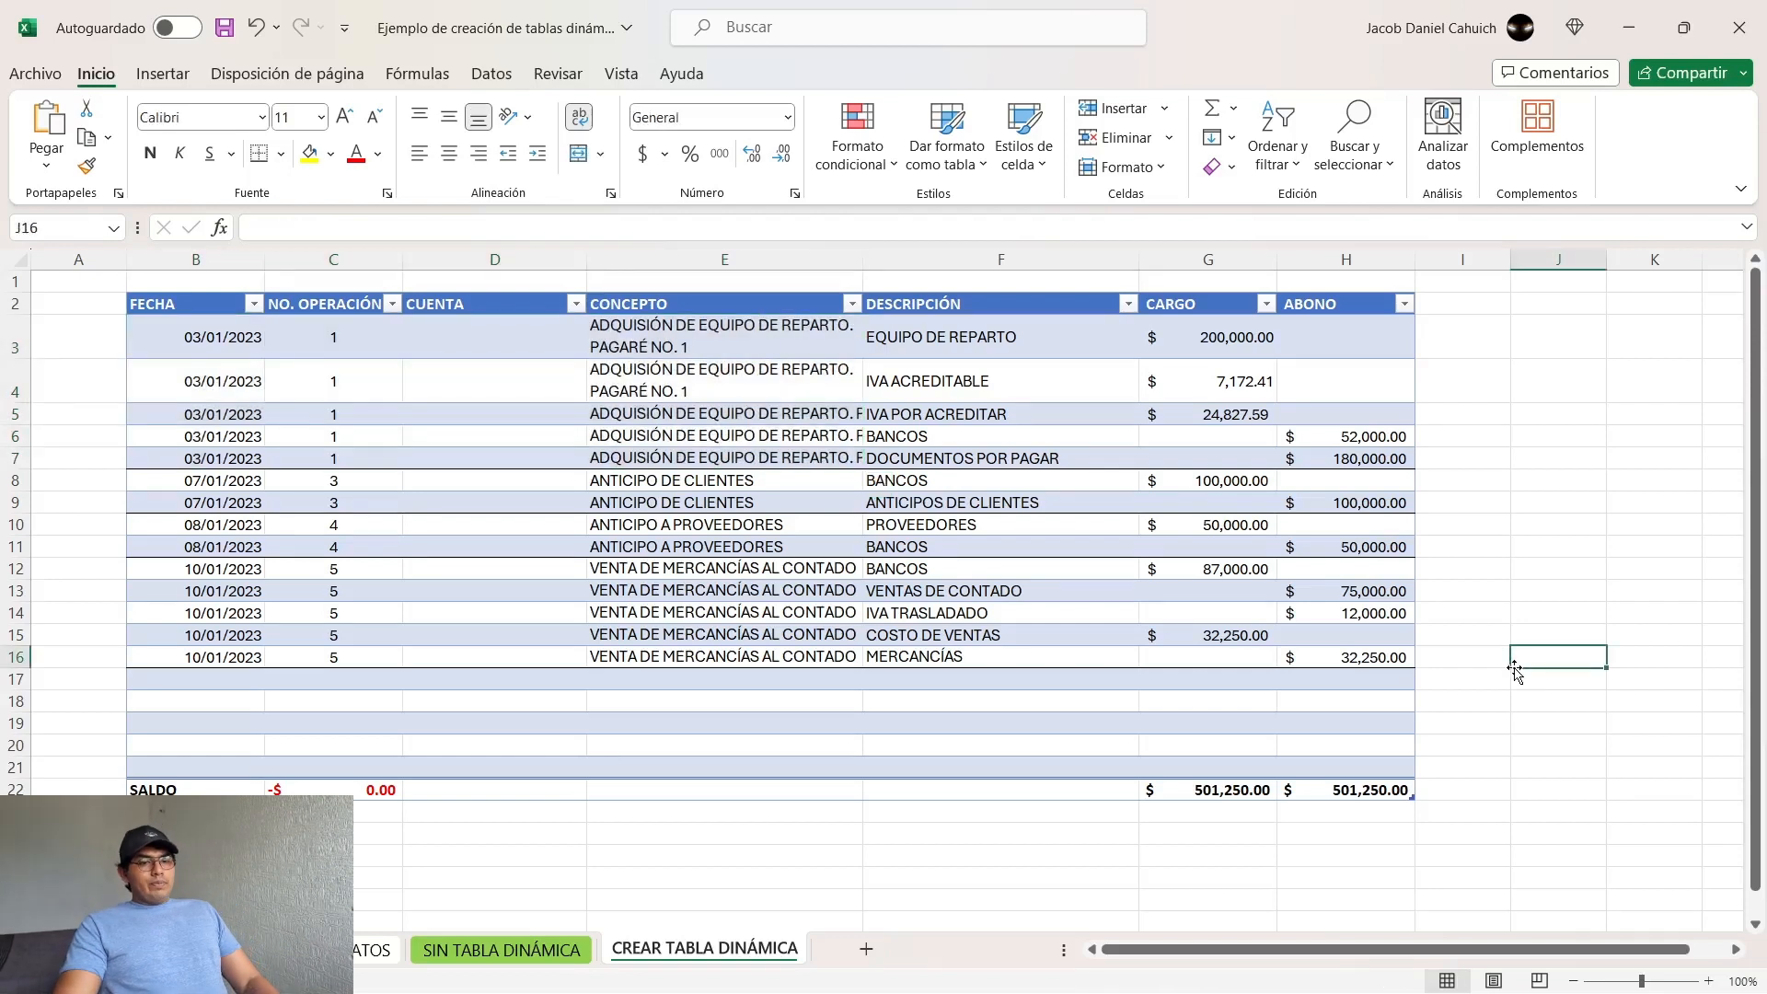